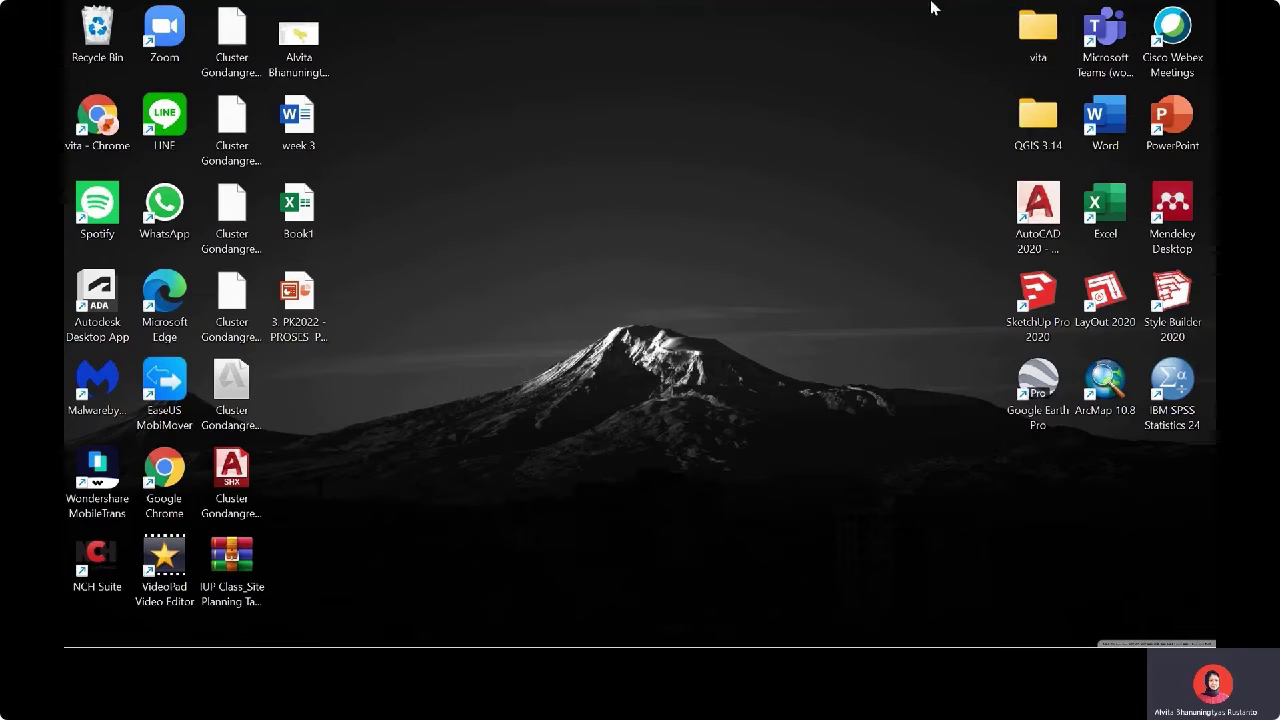
Open Google My Maps in Chrome through a search for "my maps google" and create a new map
double_click(100, 140)
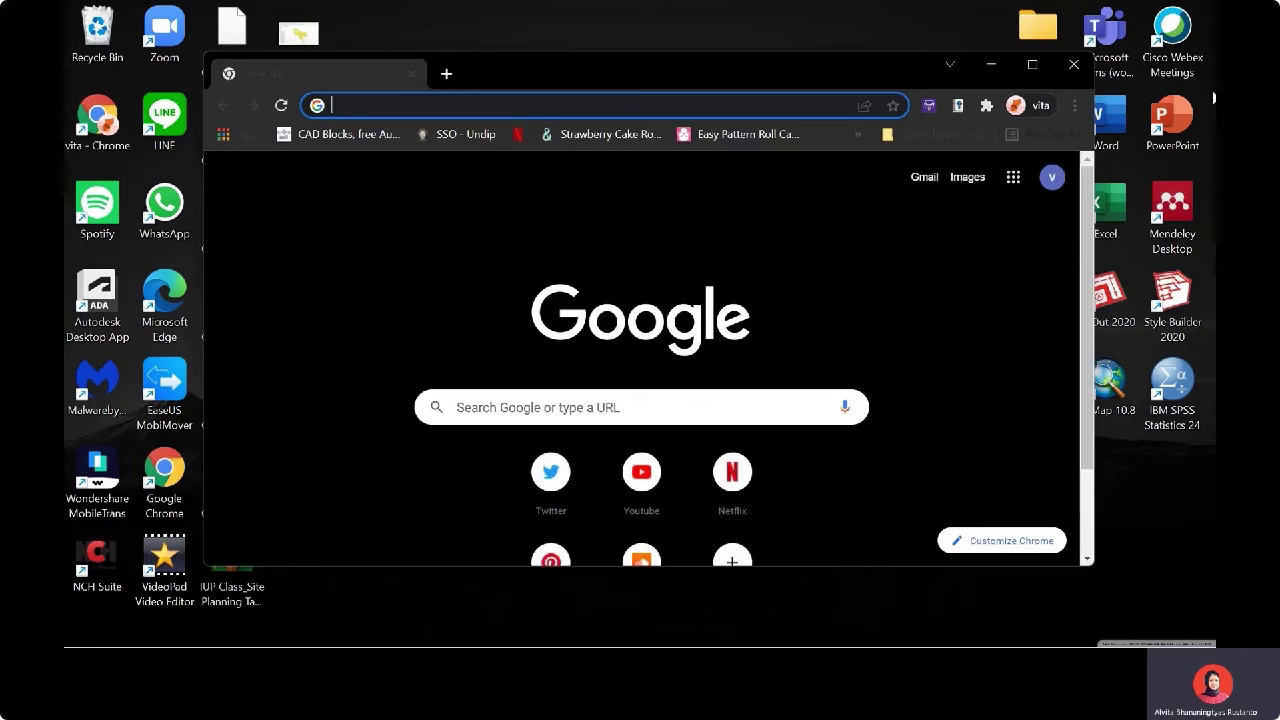
left_click(1033, 72)
type("my")
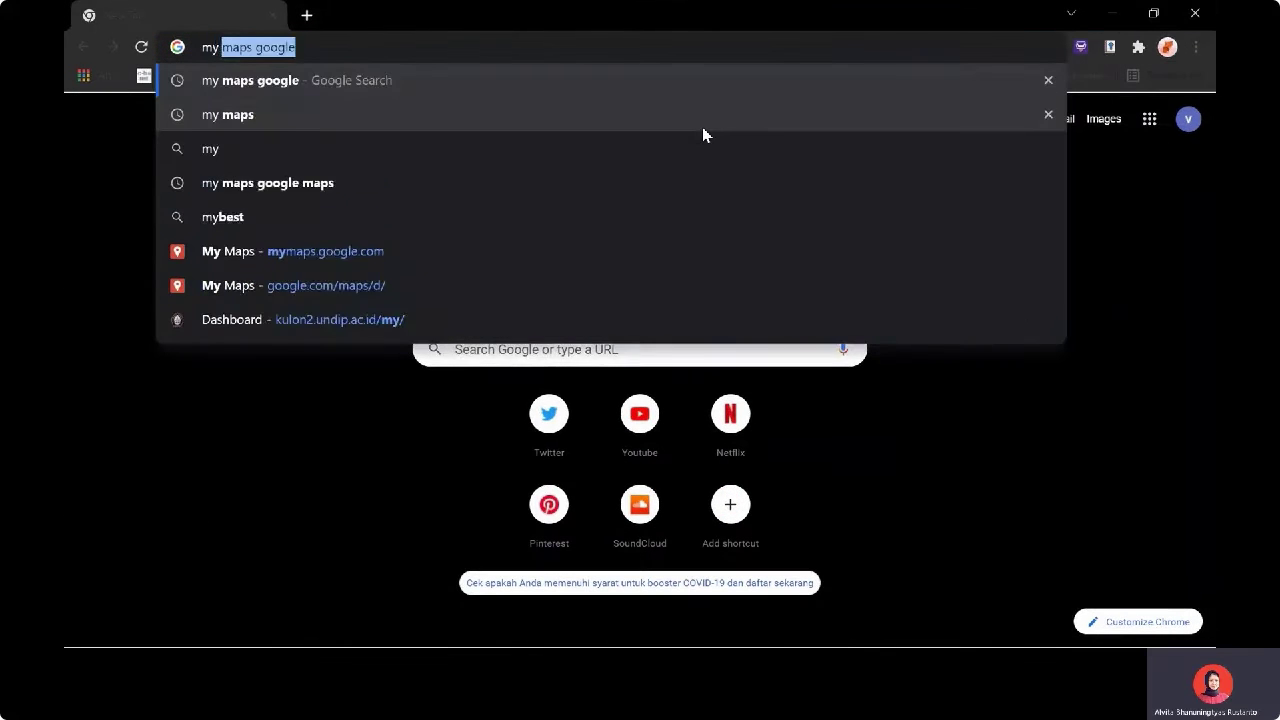
type(" maps goo")
key("Return")
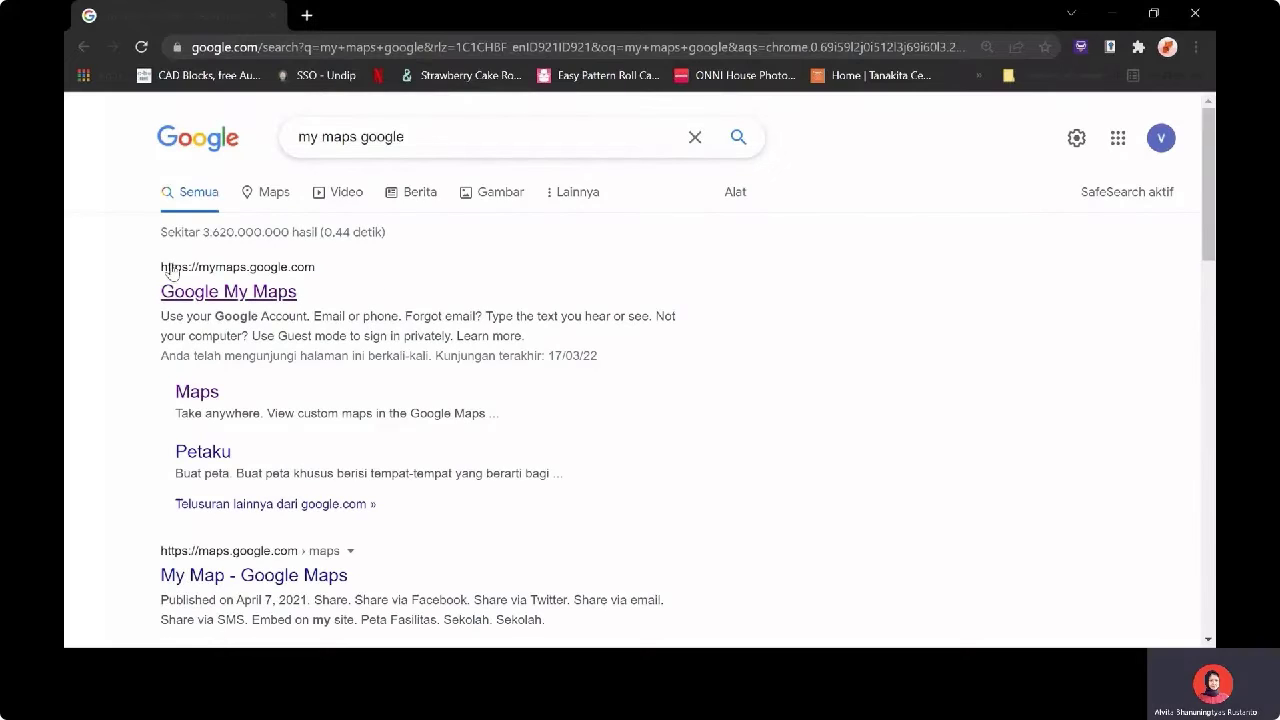
left_click(281, 299)
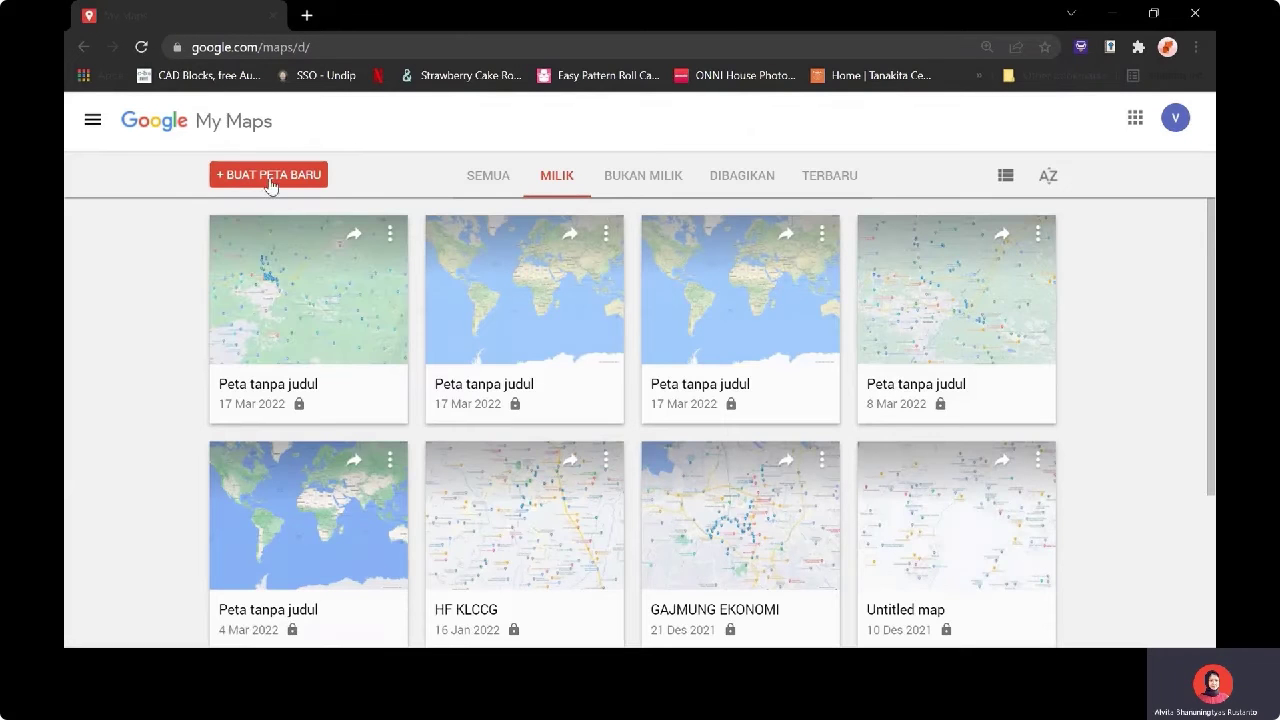
left_click(271, 186)
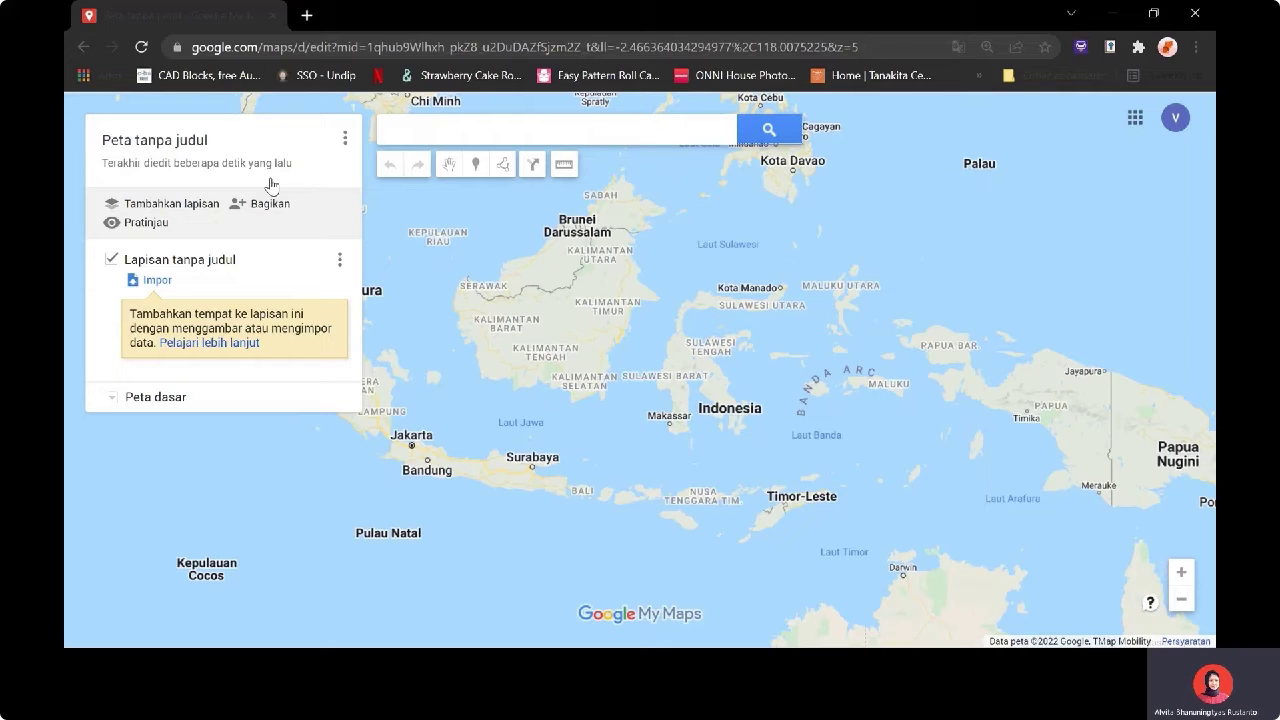
left_click(418, 131)
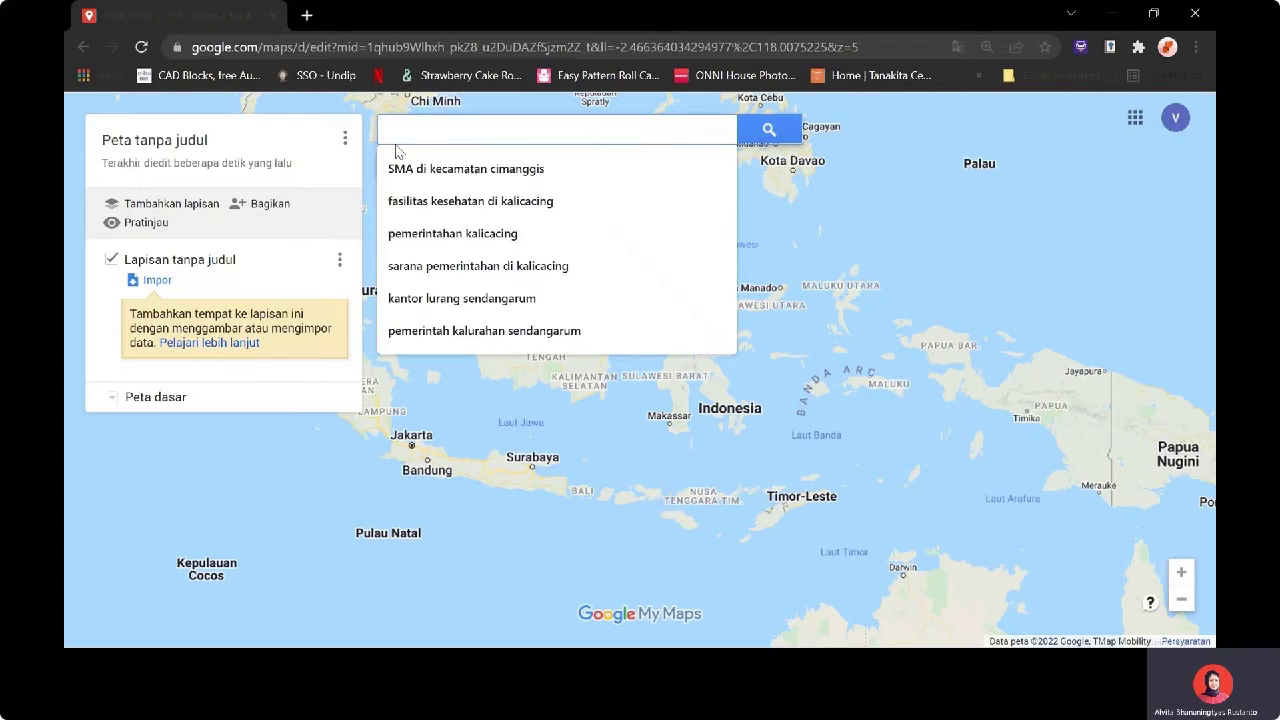
type("sd")
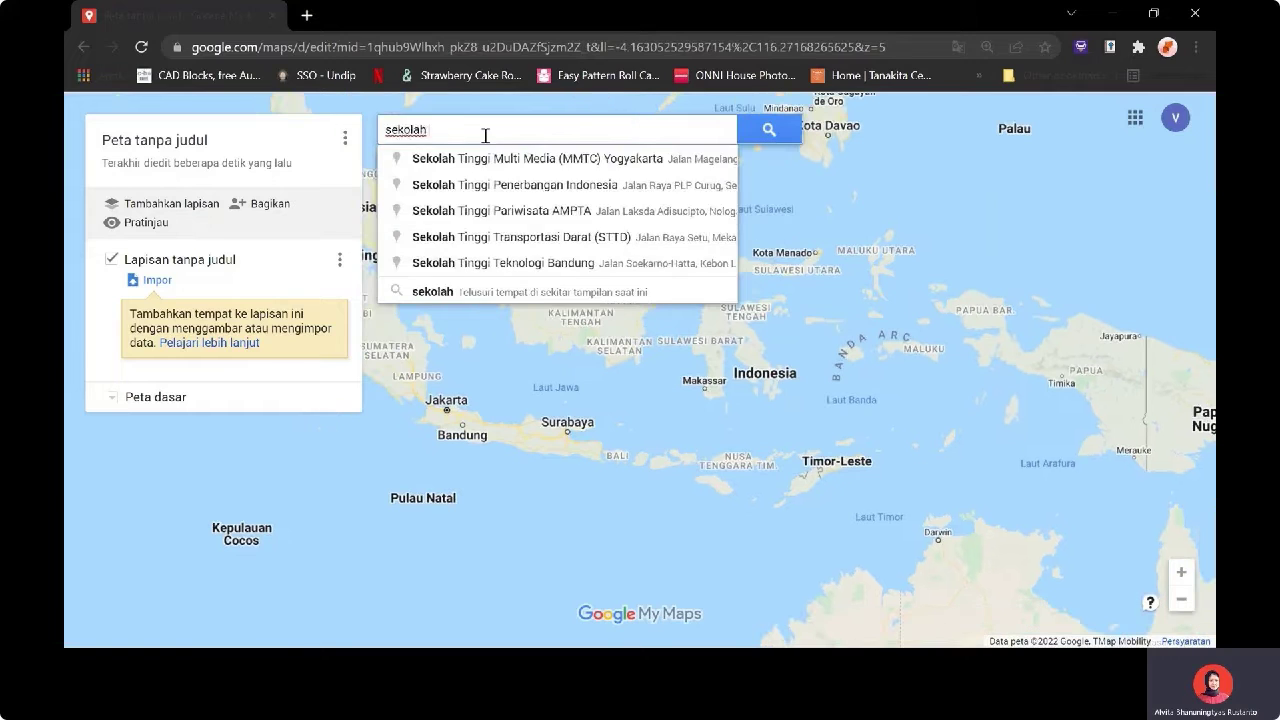
key("BackSpace")
key("BackSpace")
key("BackSpace")
key("BackSpace")
key("BackSpace")
key("BackSpace")
key("BackSpace")
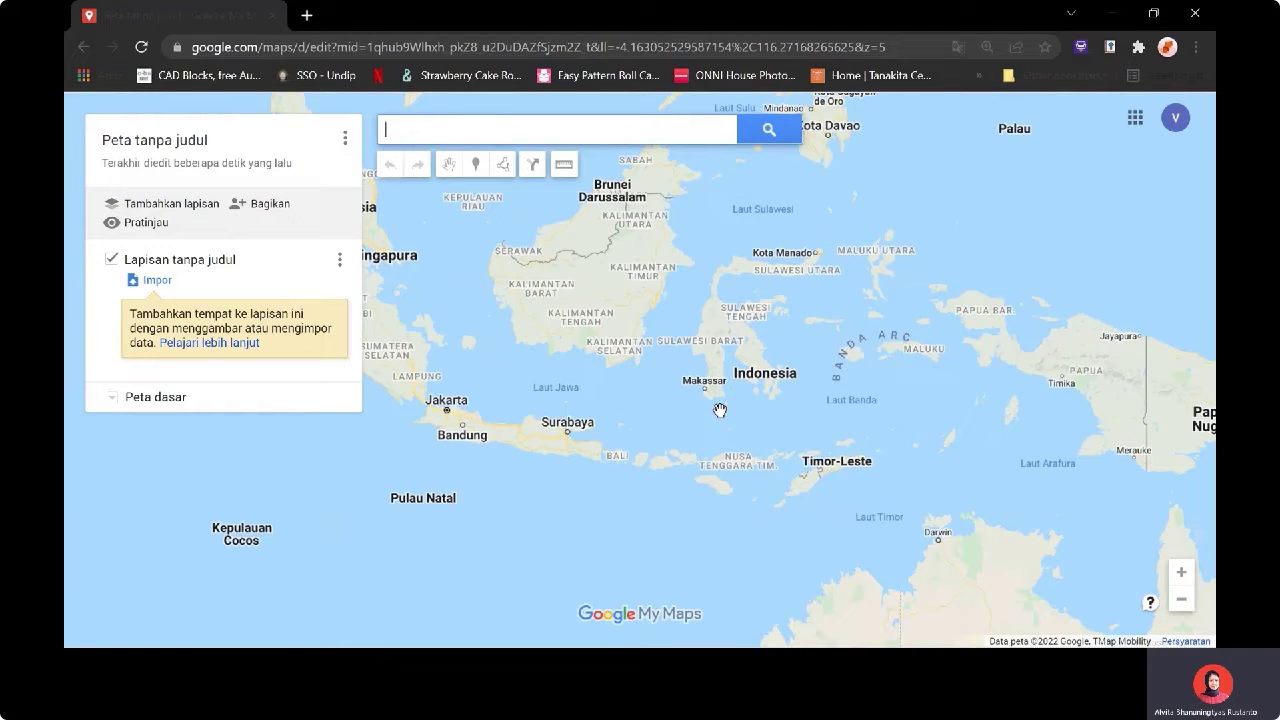
Search the map for "sekolah dasar di wonorejo karanganyar"
left_click(649, 131)
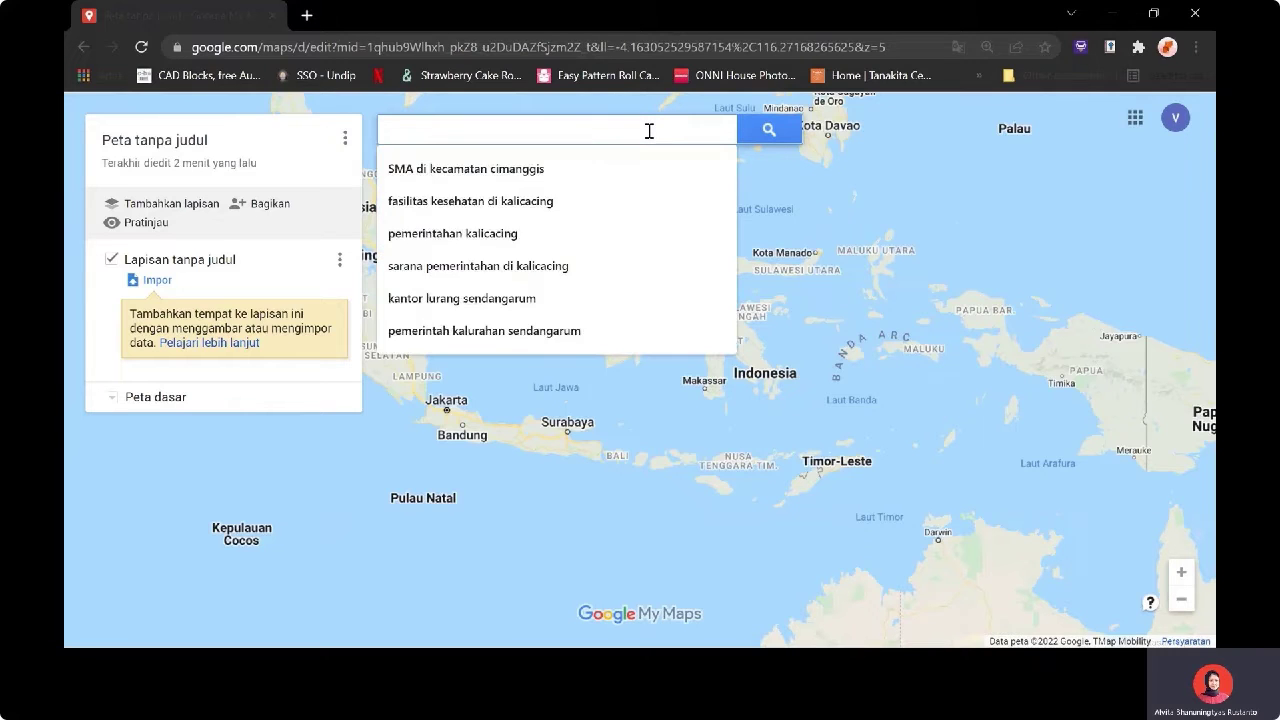
type("sekolah d")
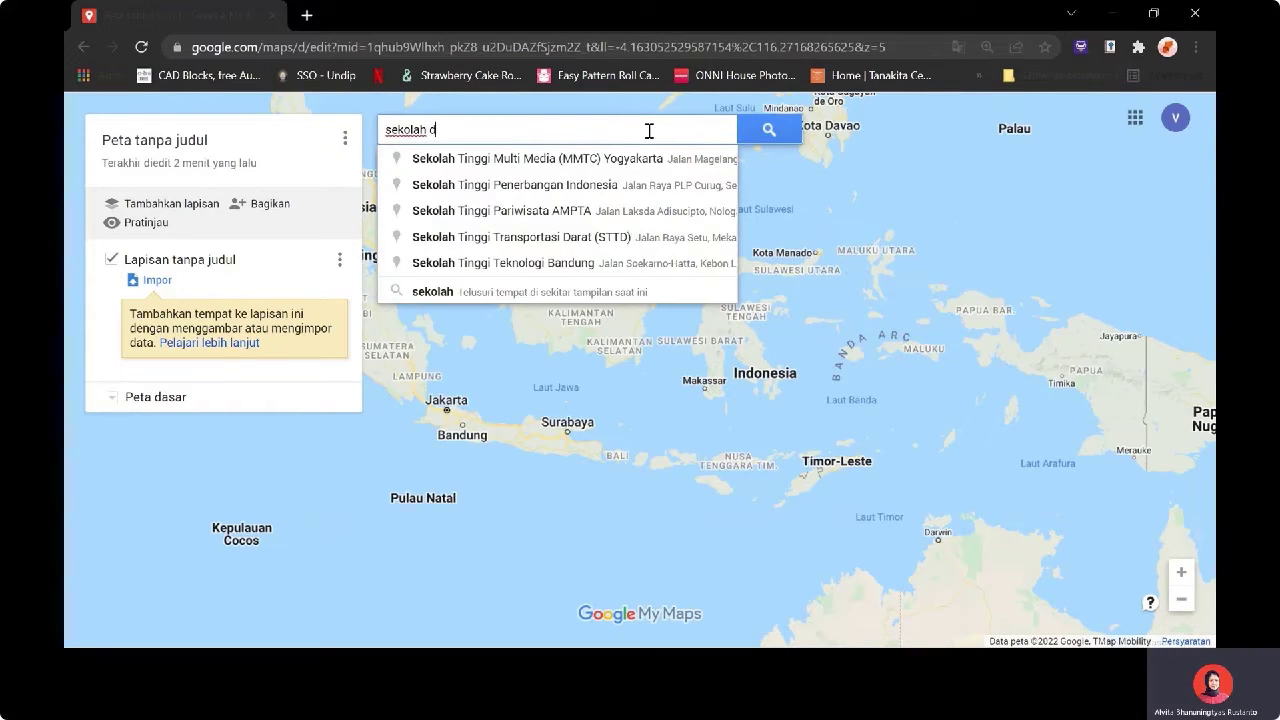
type("asar di won")
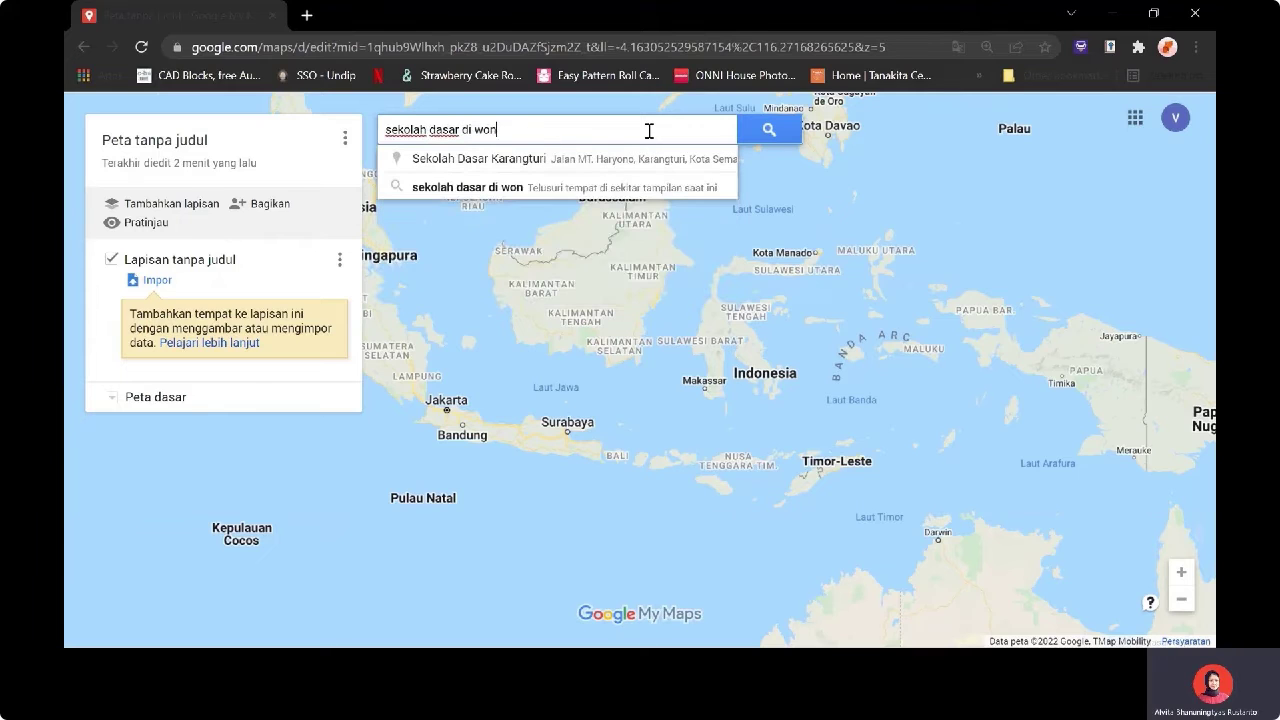
type("orejo karanganyar")
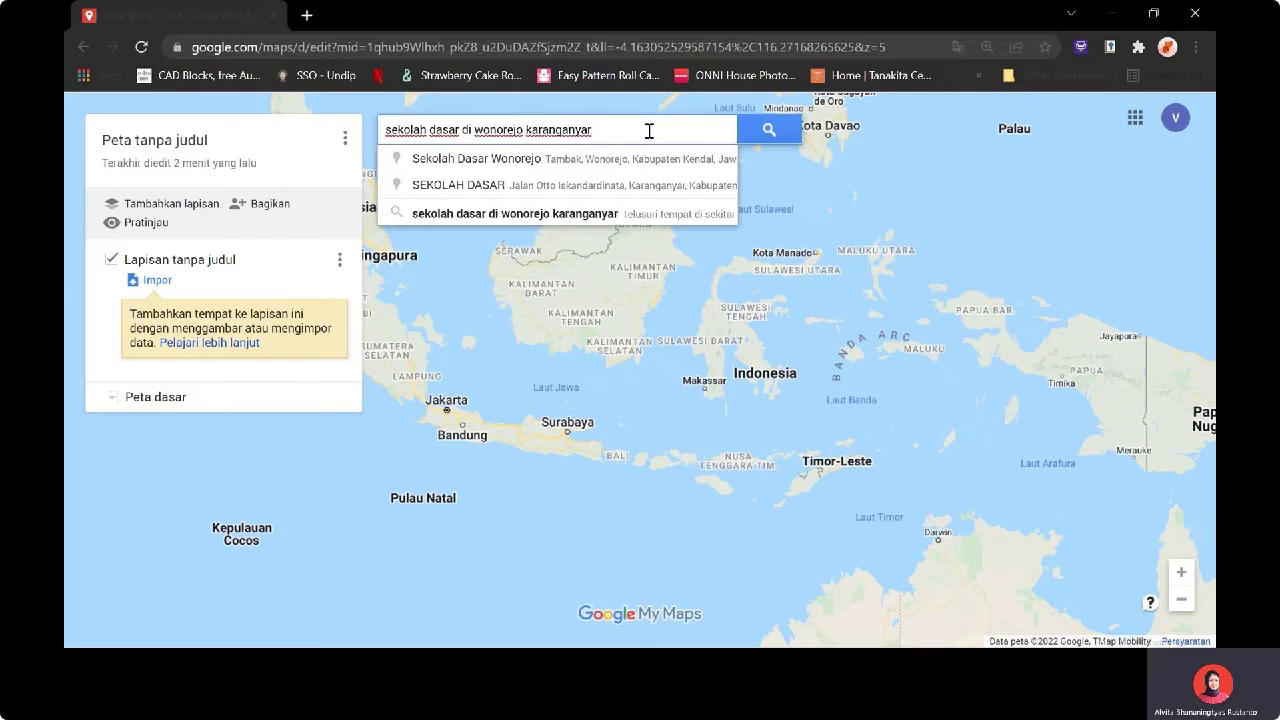
left_click(795, 129)
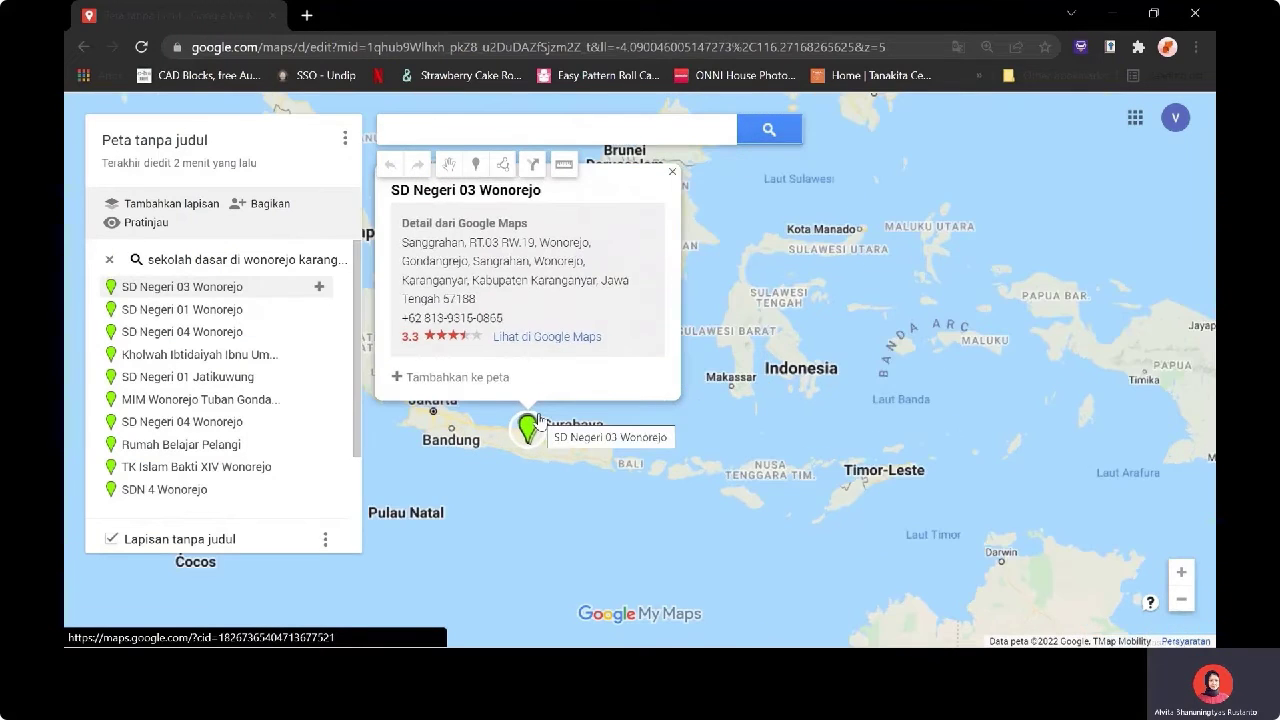
Add SD Negeri 03, SD Negeri 01, both SD Negeri 04 and SDN 4 Wonorejo, plus SD Negeri 01 Jatikuwung, from the results to the untitled layer
scroll(538, 420, "down", 3)
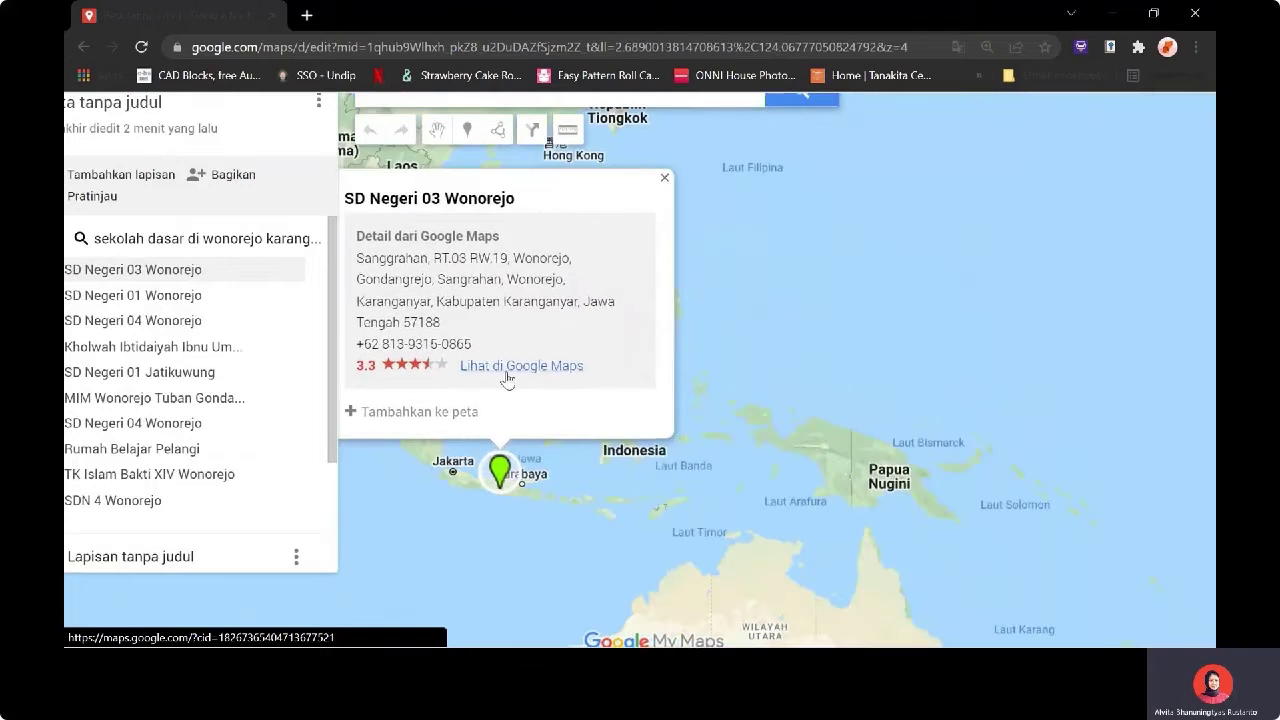
scroll(746, 284, "down", 2)
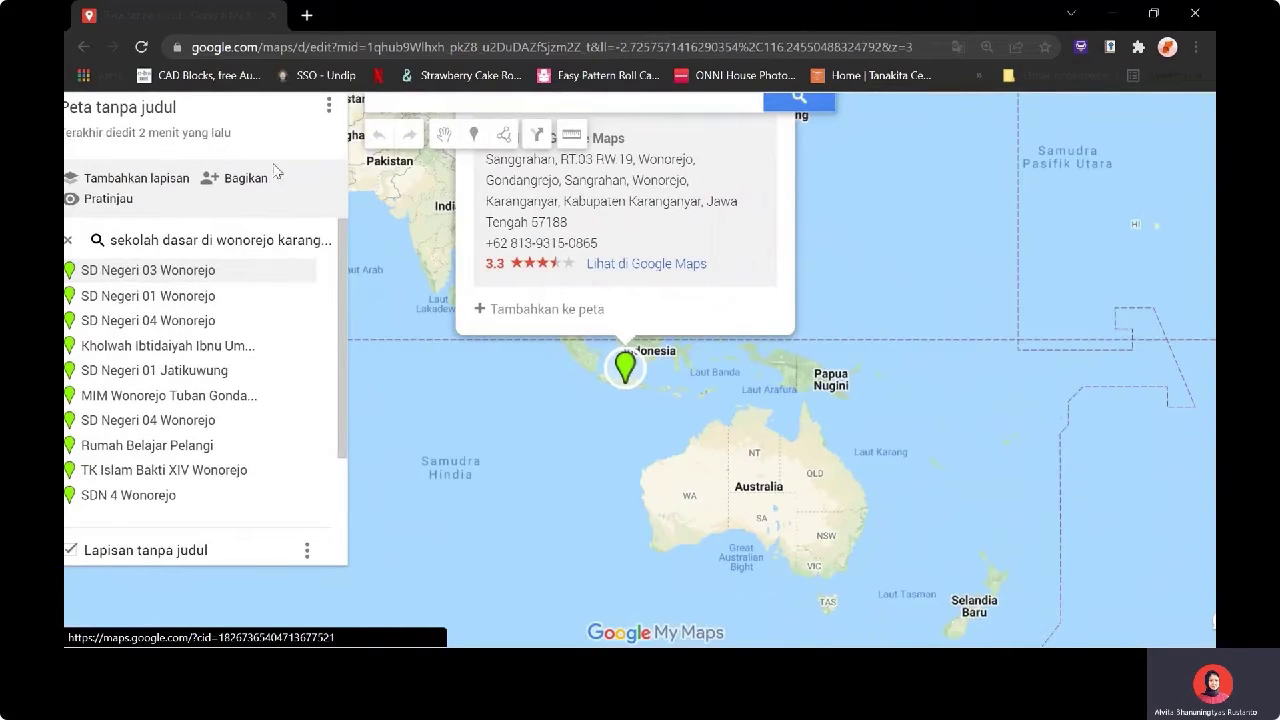
key("ctrl+minus")
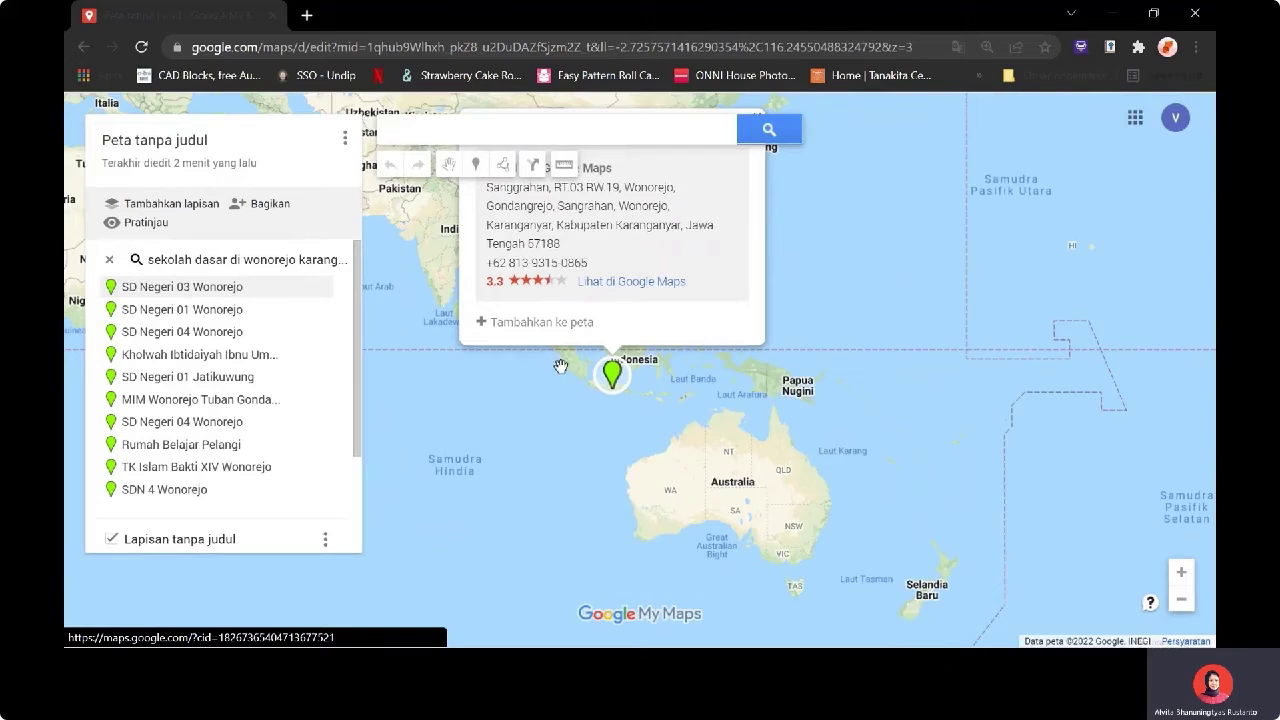
scroll(606, 388, "up", 1)
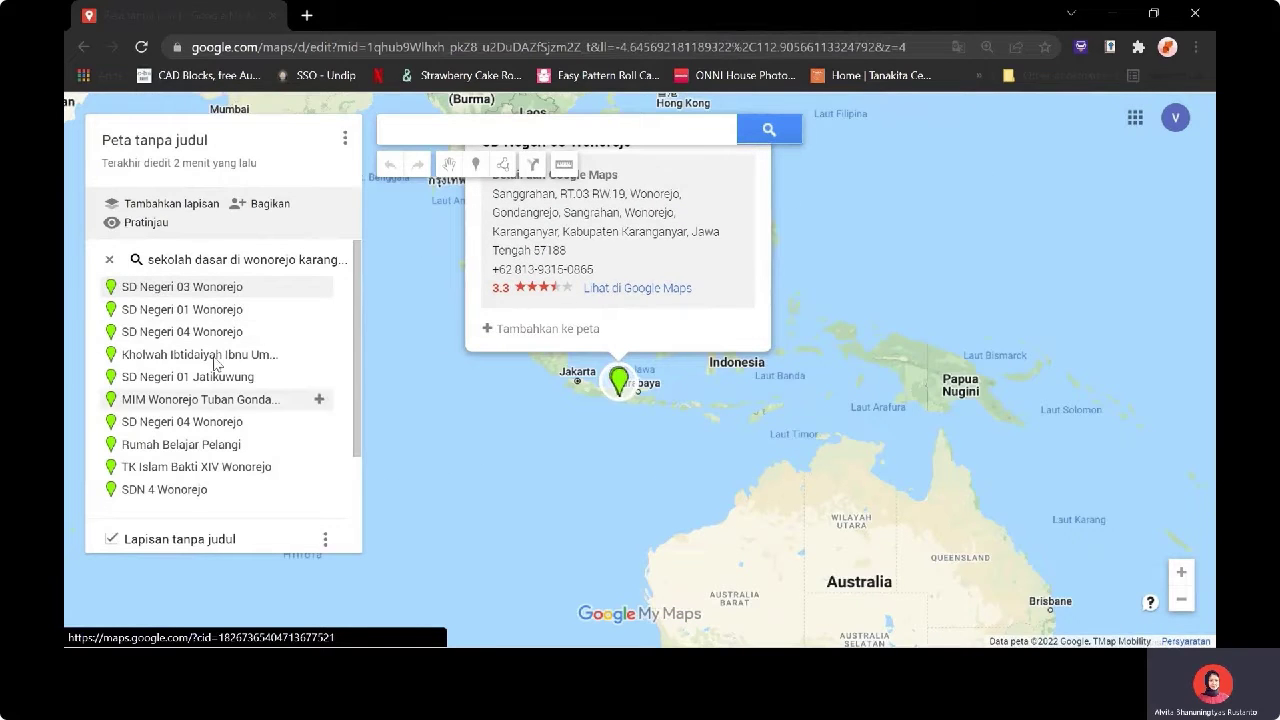
left_click(318, 290)
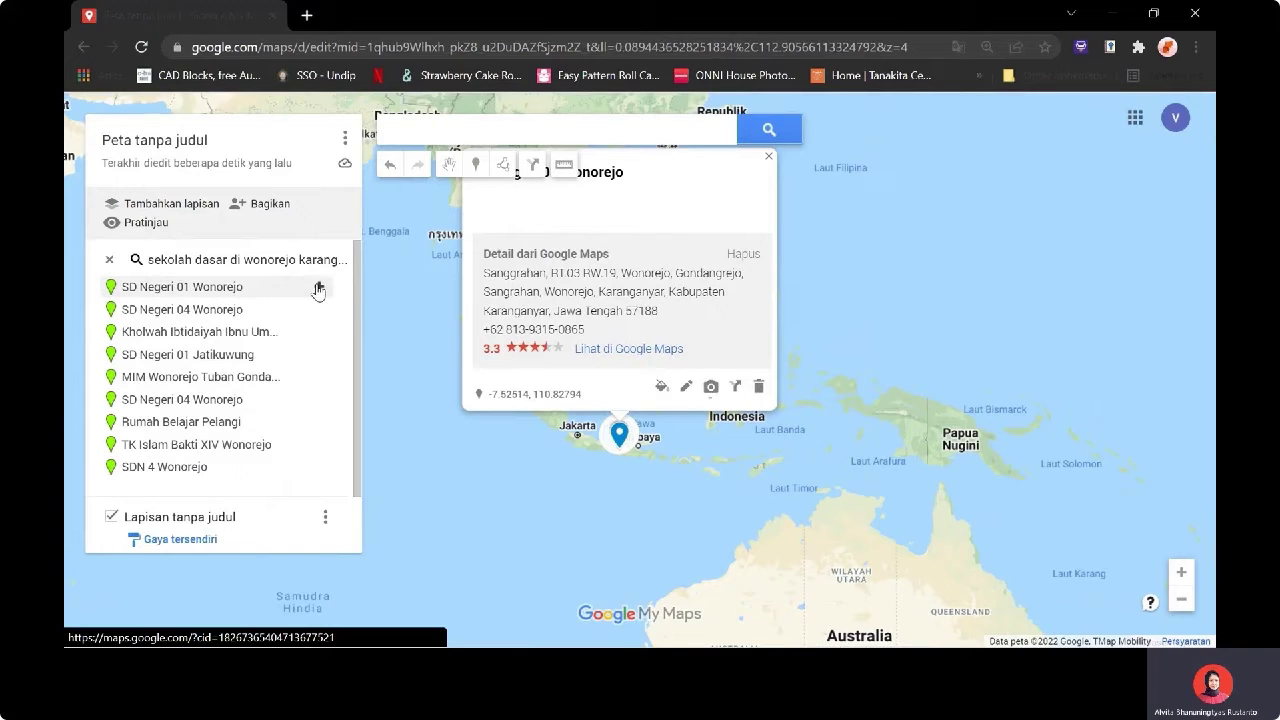
left_click(318, 289)
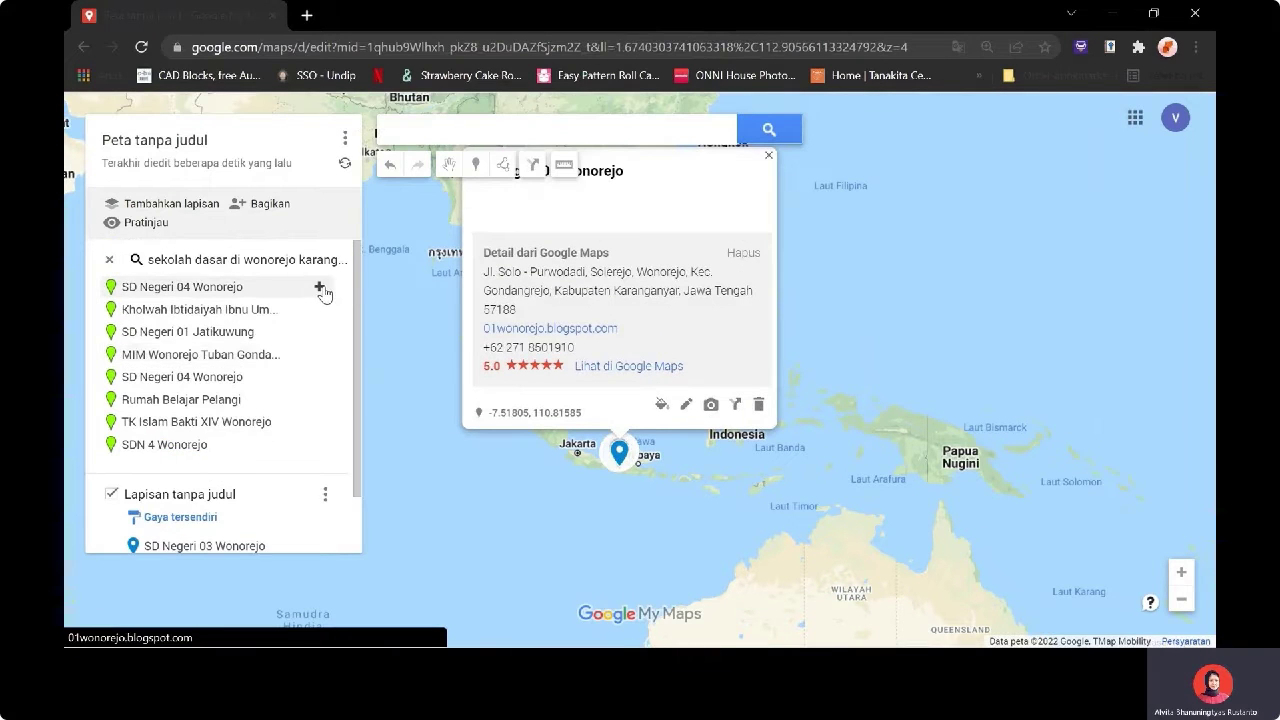
left_click(320, 289)
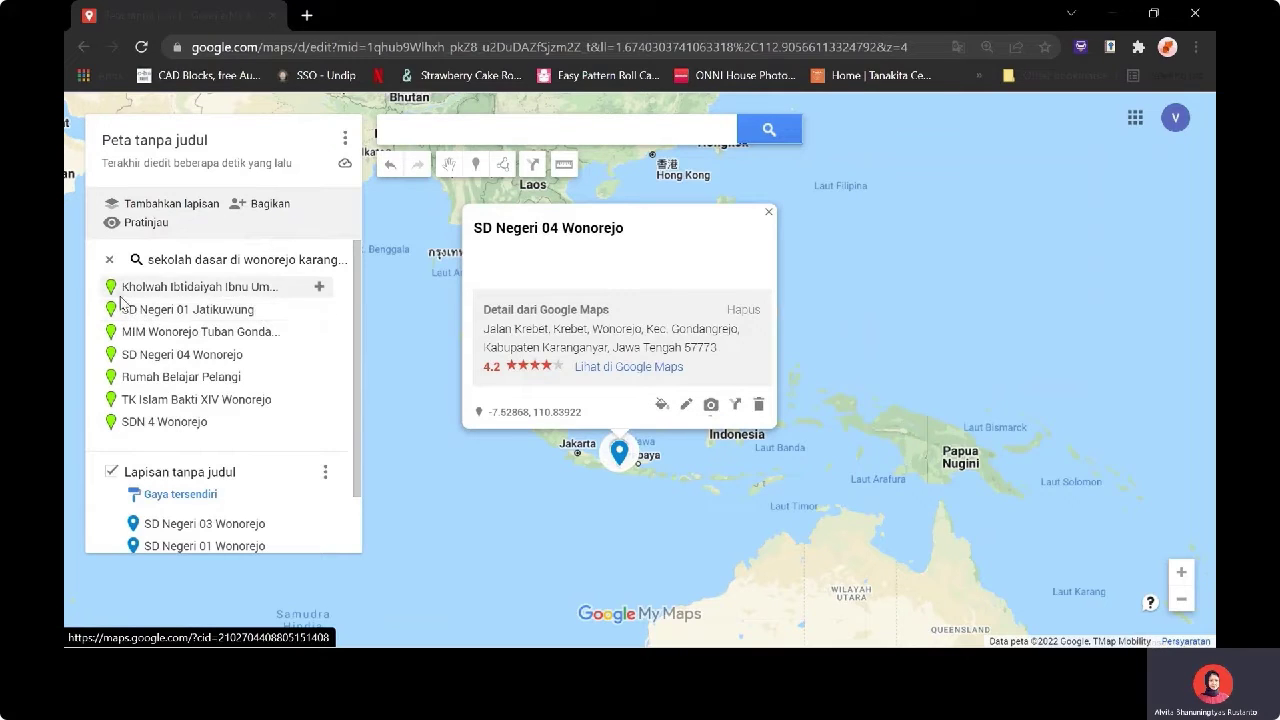
left_click(320, 312)
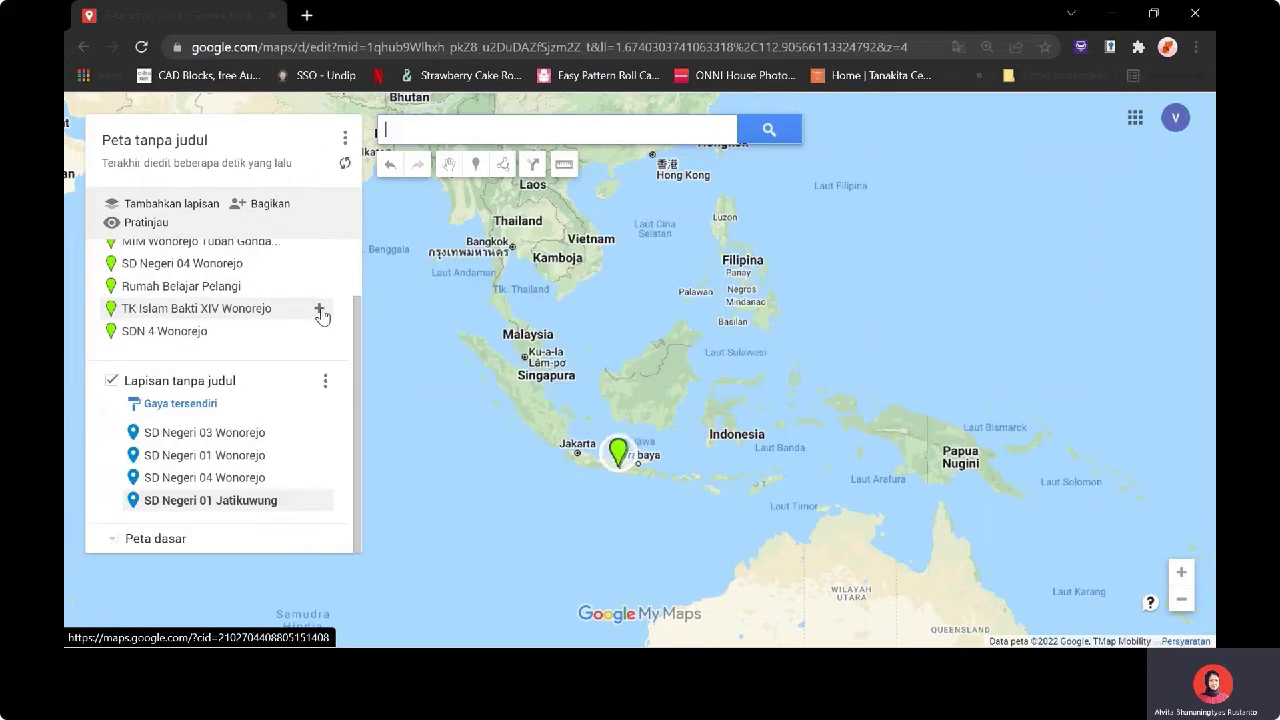
left_click(320, 336)
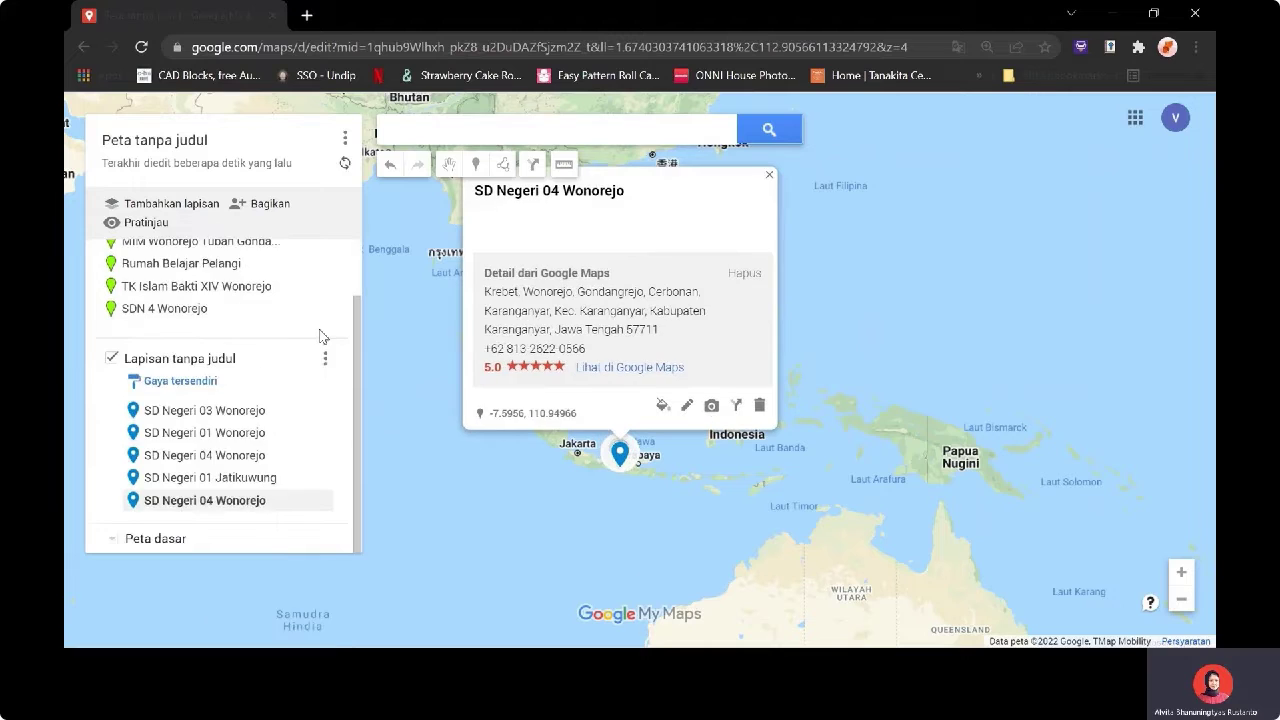
left_click(319, 380)
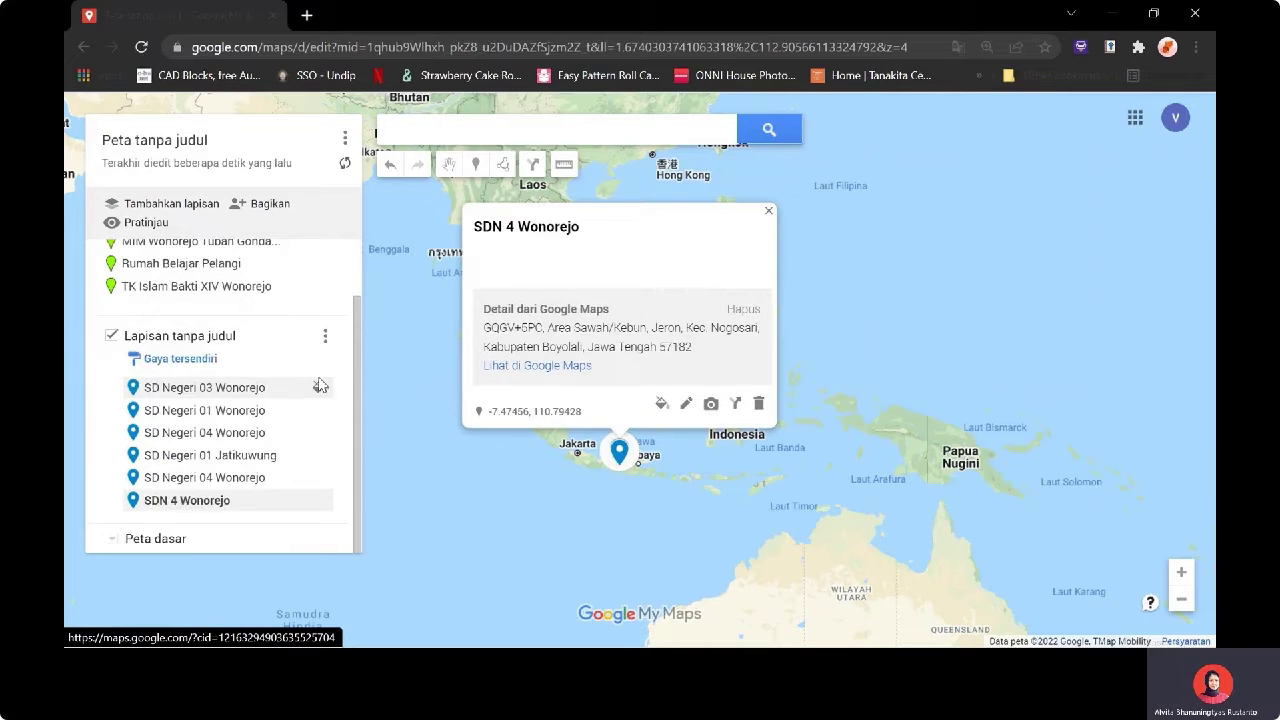
Search the map for "smp di wonorejo karanganyar"
left_click(523, 130)
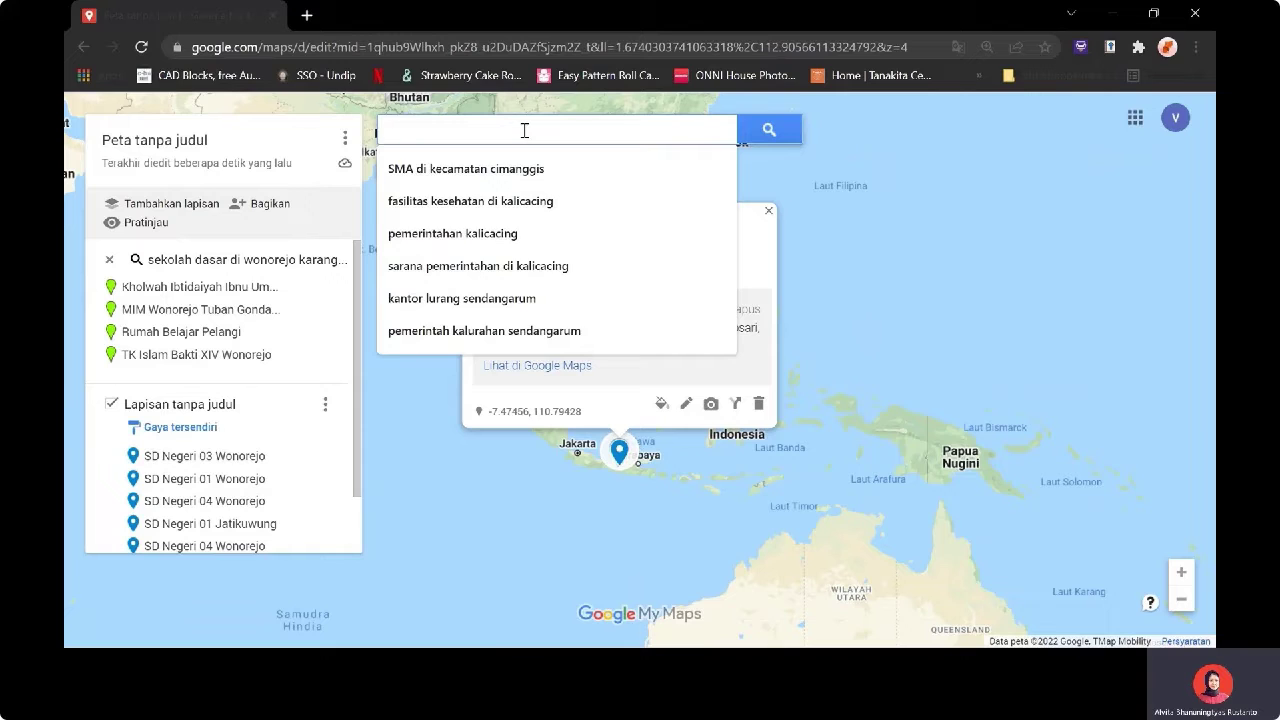
type("smp di woon")
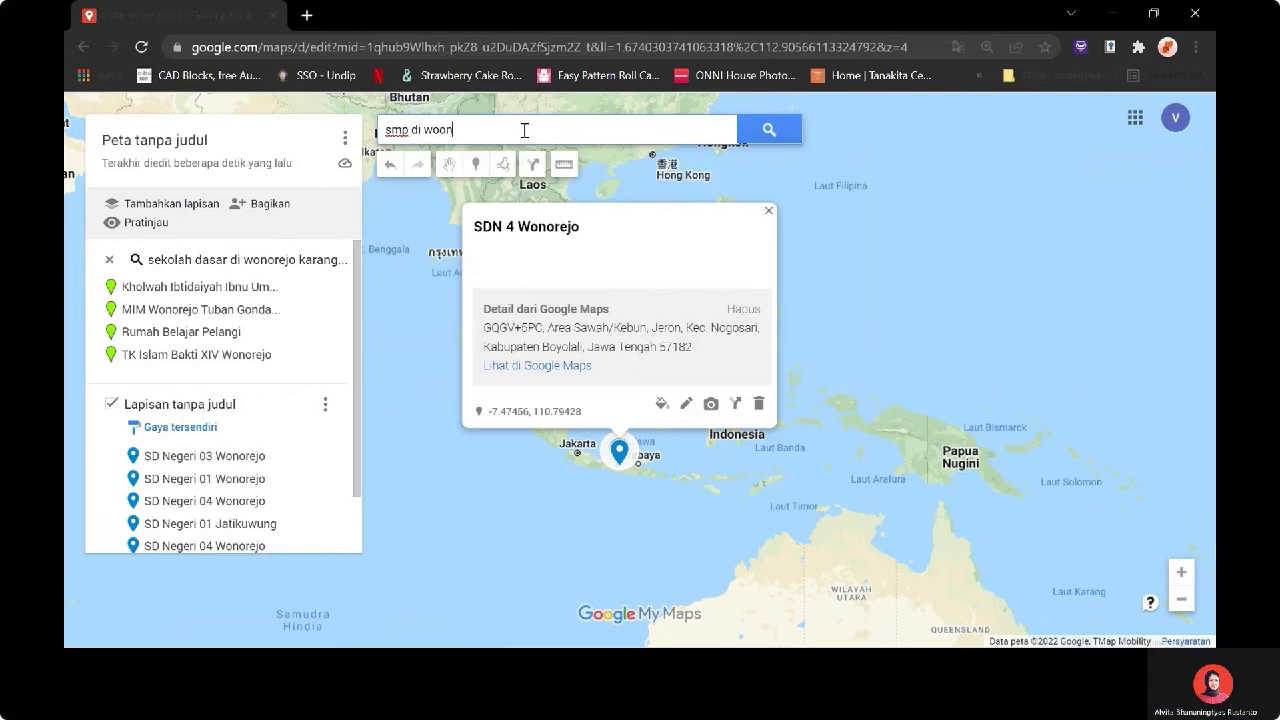
key("BackSpace")
key("BackSpace")
type("norejo ")
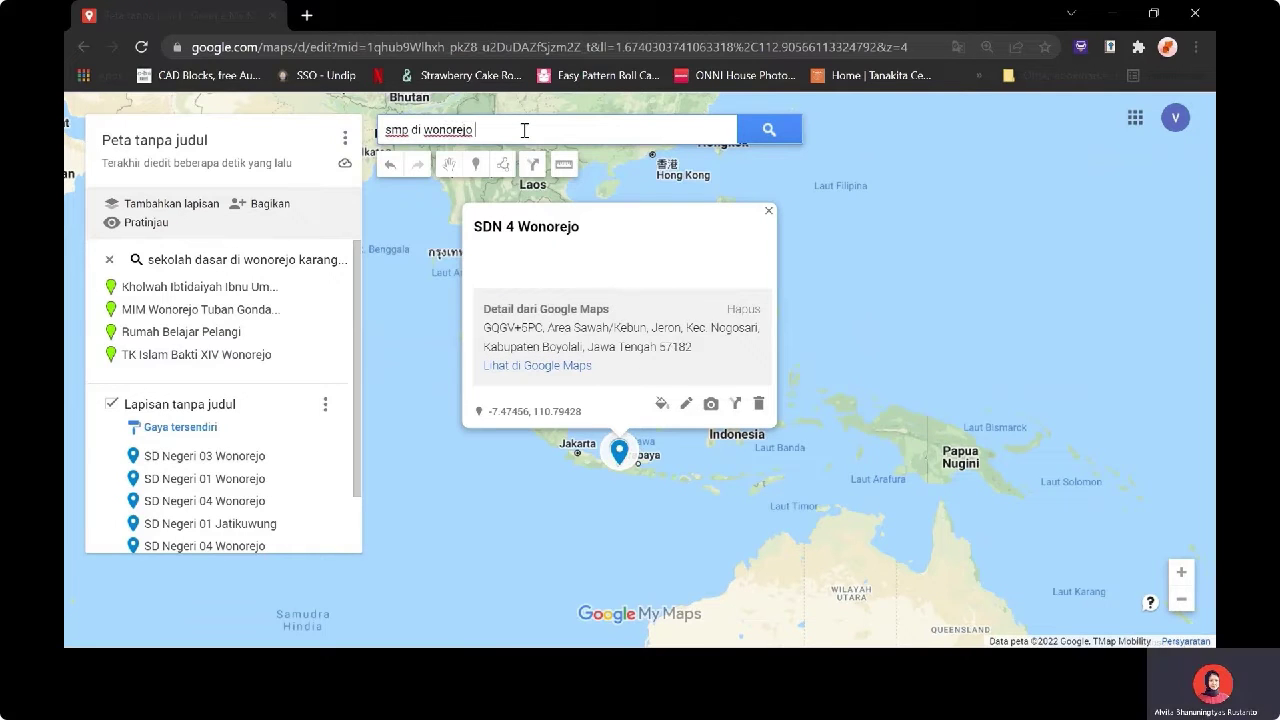
type("karanganyar")
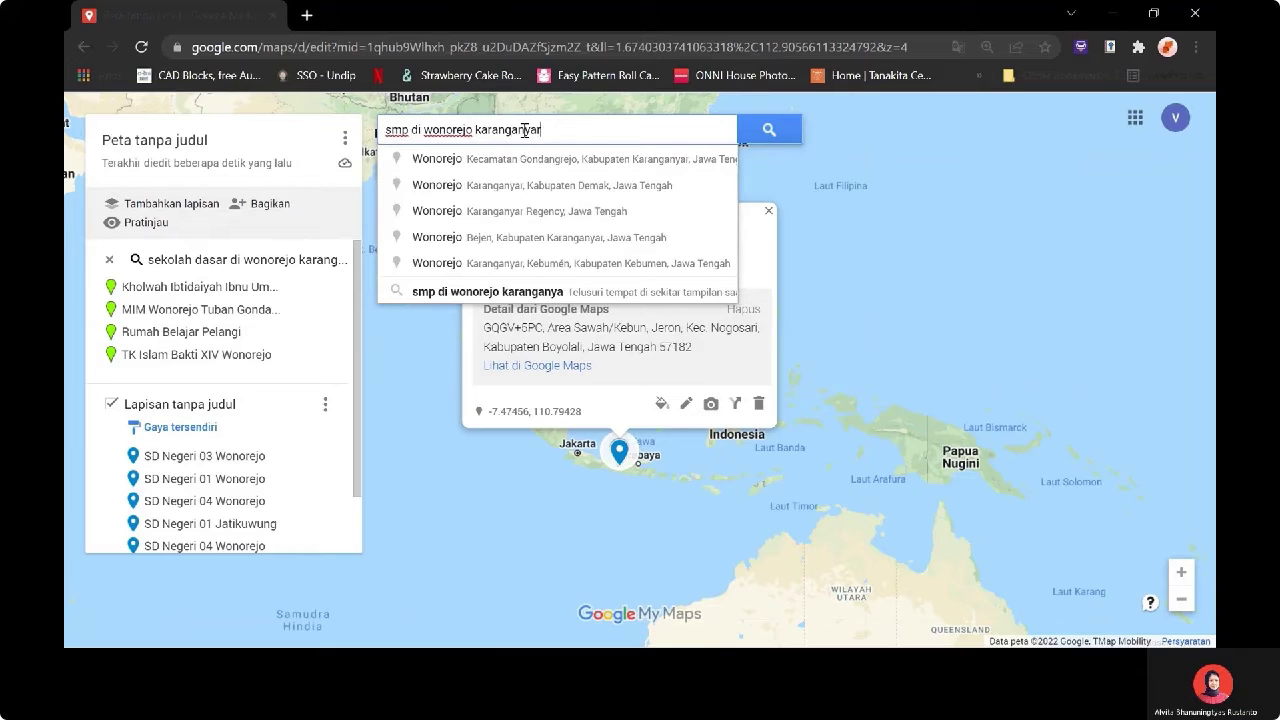
key("Return")
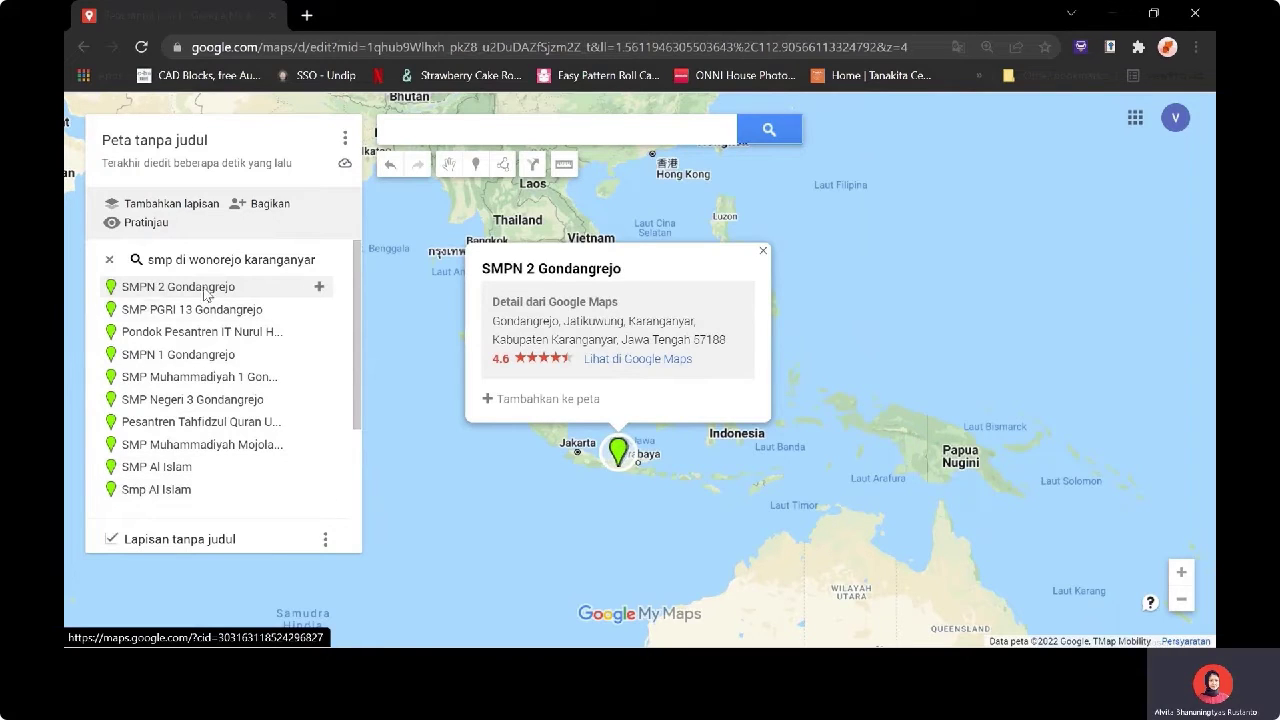
Add all eight SMP schools from the results, from SMPN 2 Gondangrejo to both Al Islam entries, to the untitled layer, skipping the two pesantren
left_click(320, 289)
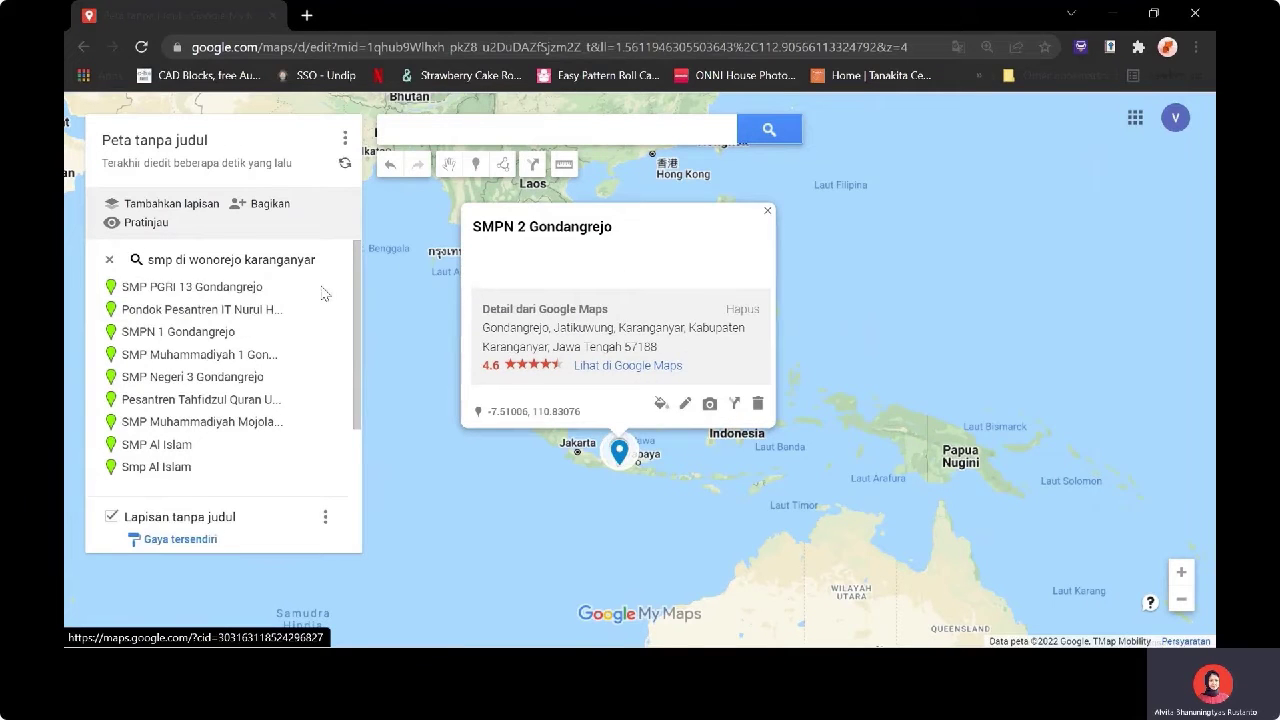
left_click(319, 287)
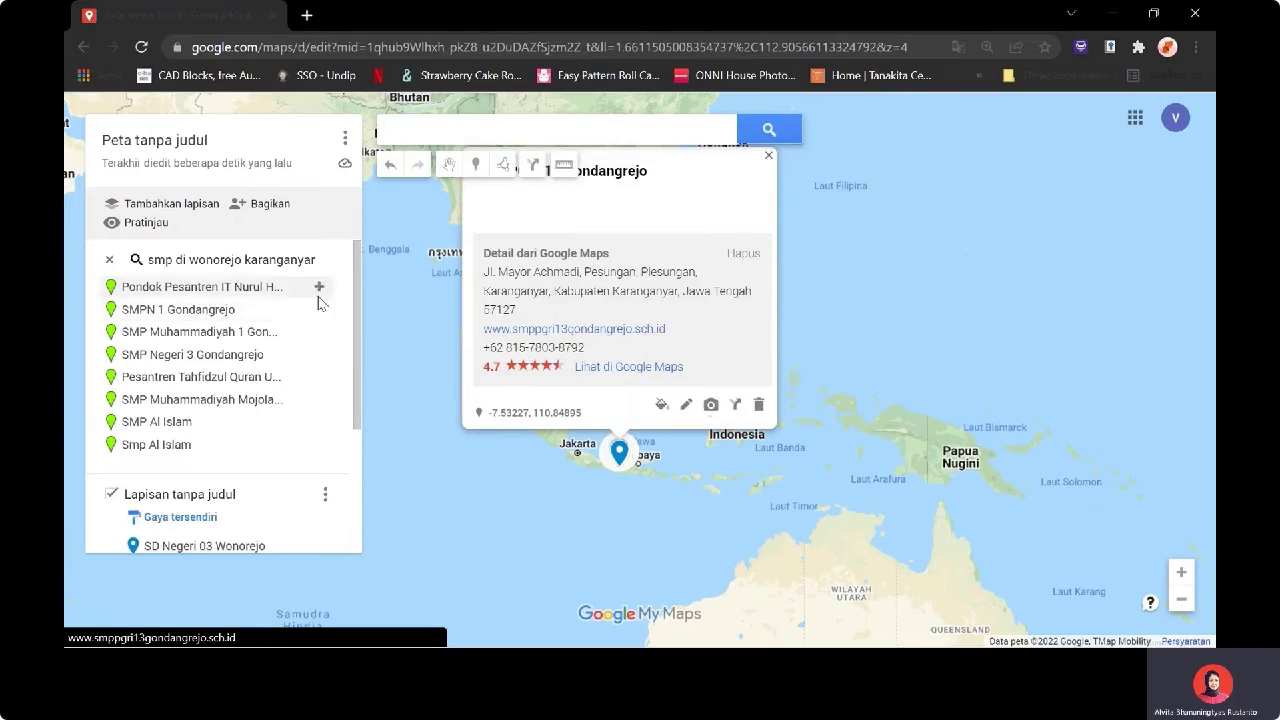
left_click(320, 311)
left_click(320, 311)
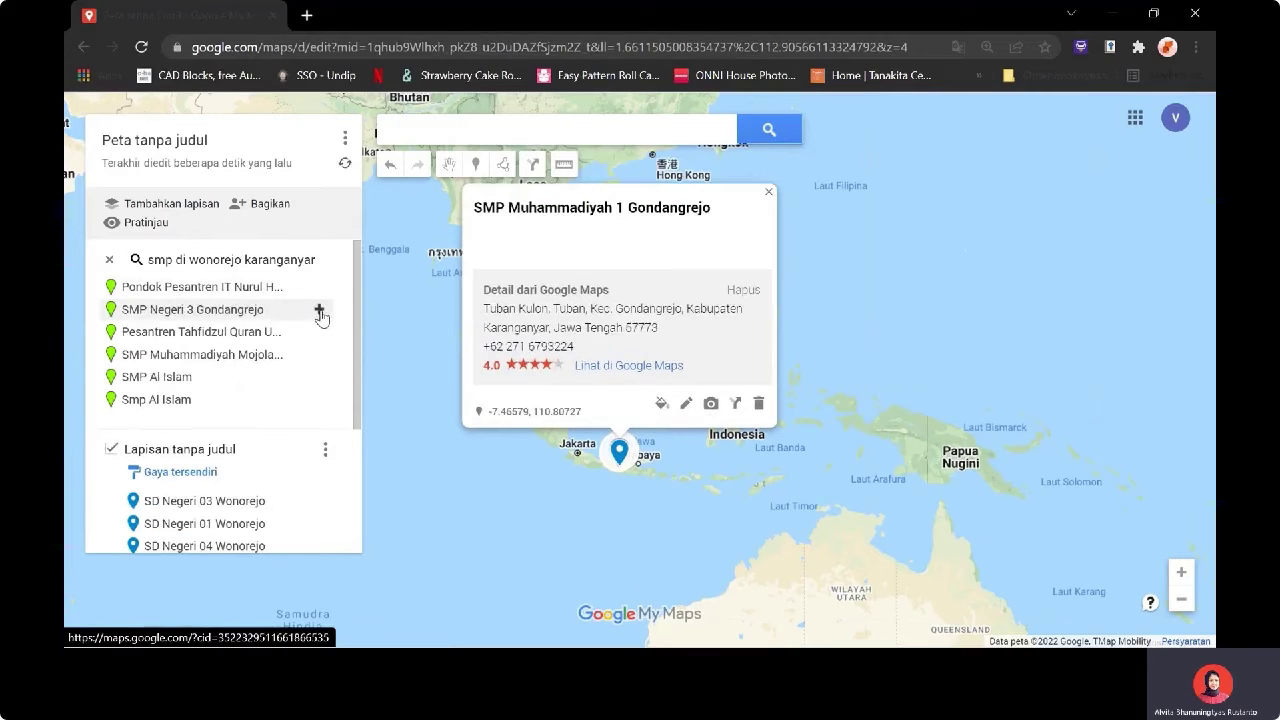
left_click(320, 311)
left_click(320, 334)
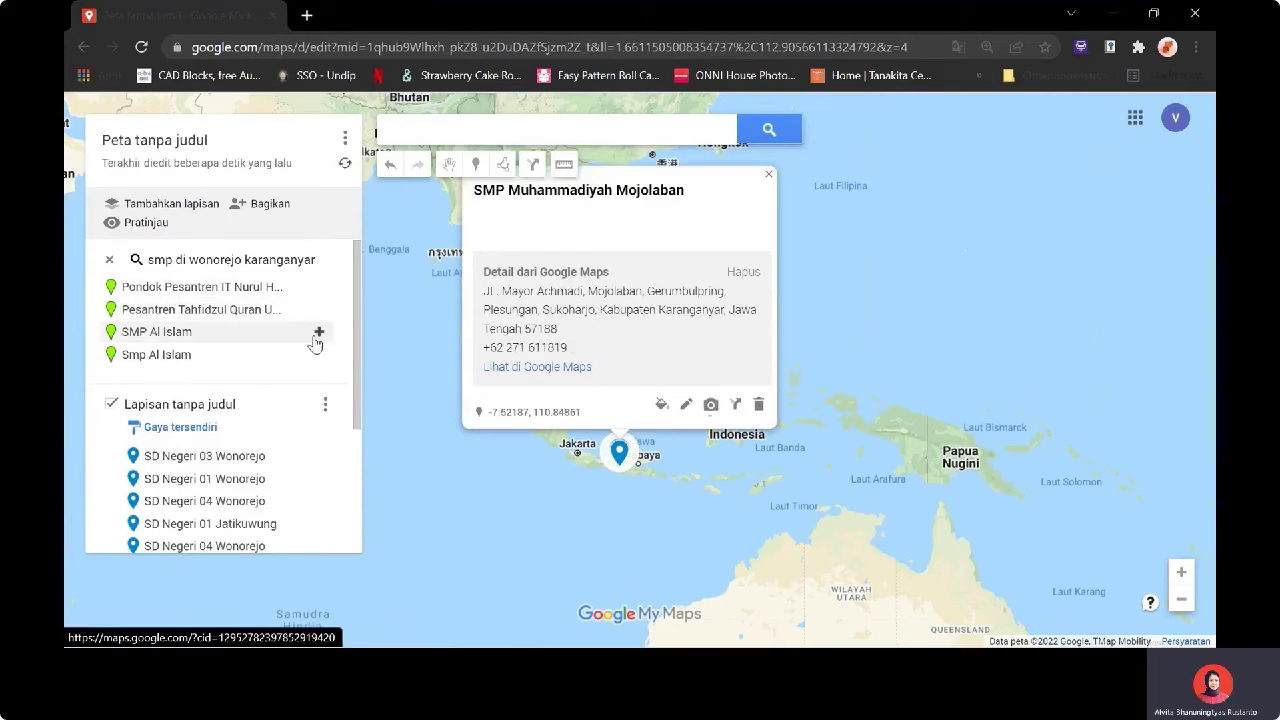
left_click(320, 334)
left_click(320, 332)
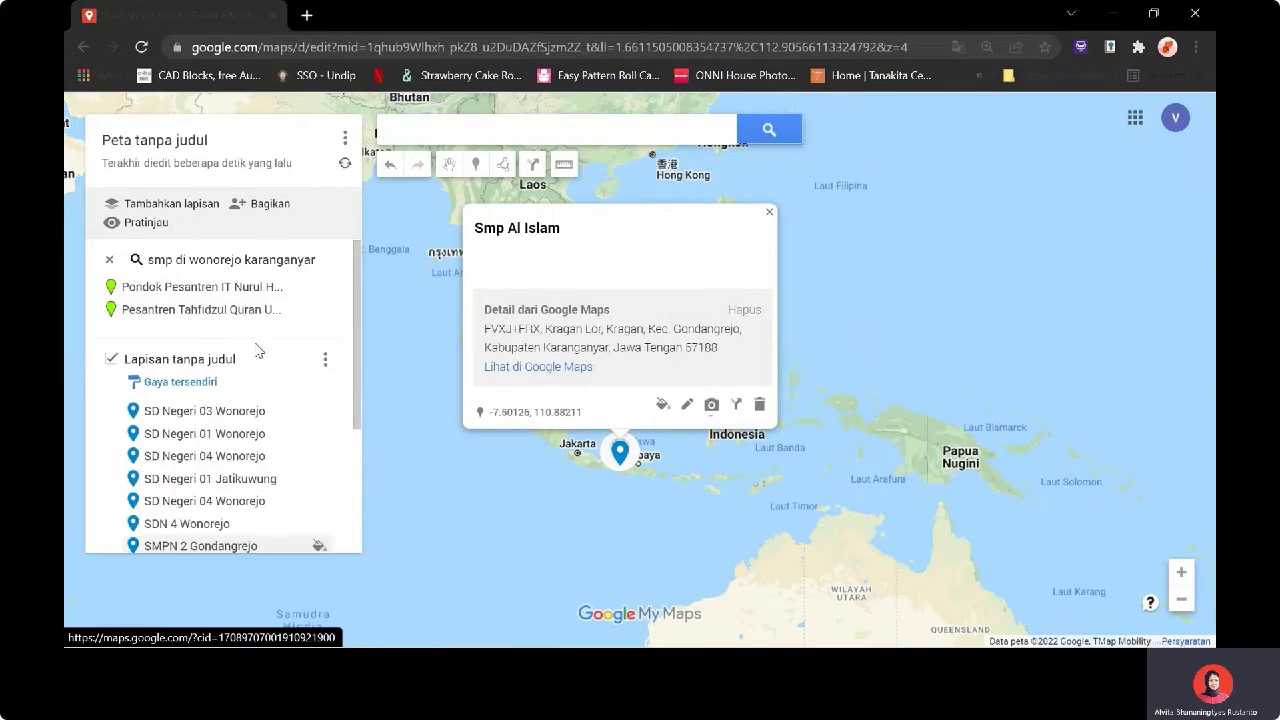
Search the map for "sma di wonorejo karanganyar"
left_click(458, 128)
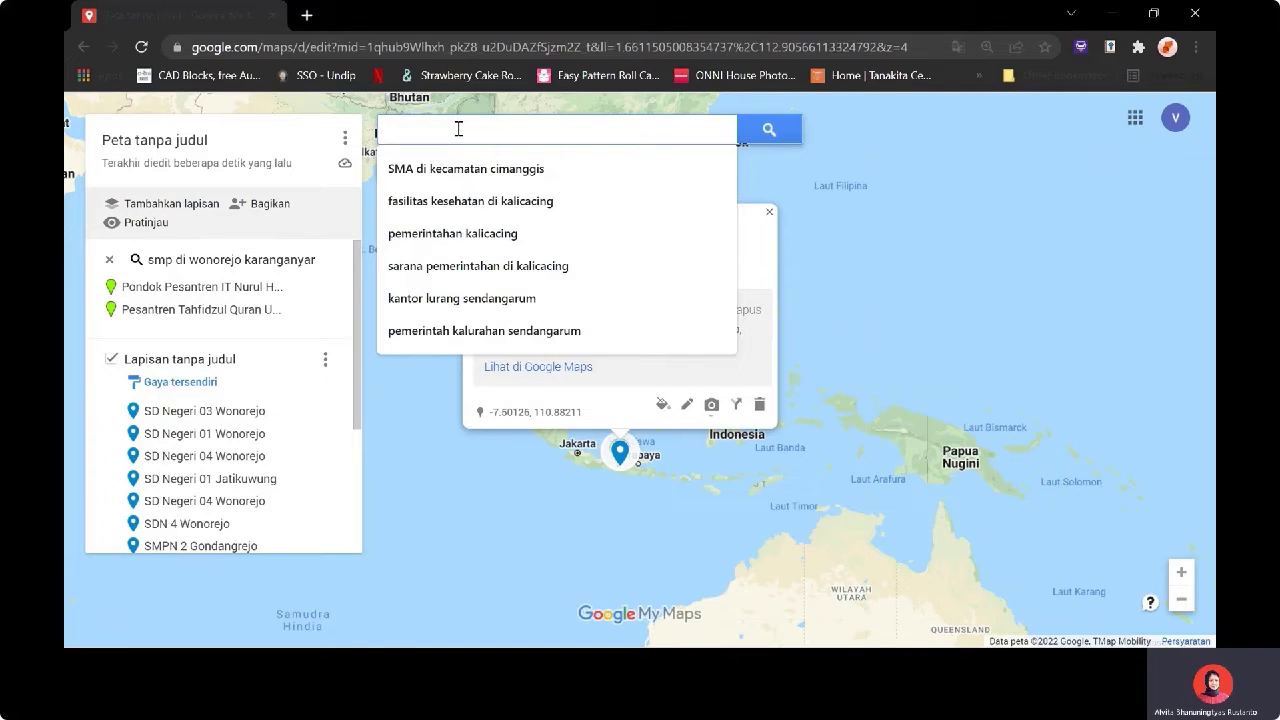
type("sma di")
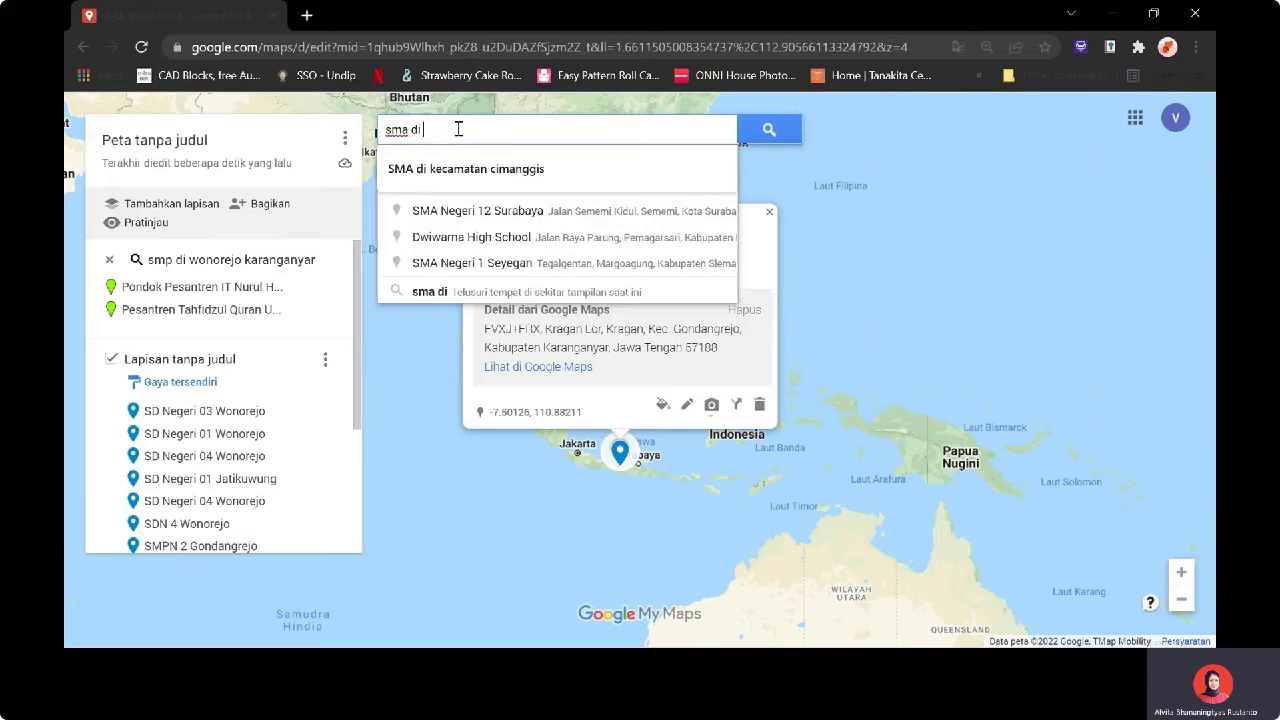
type(" wonore")
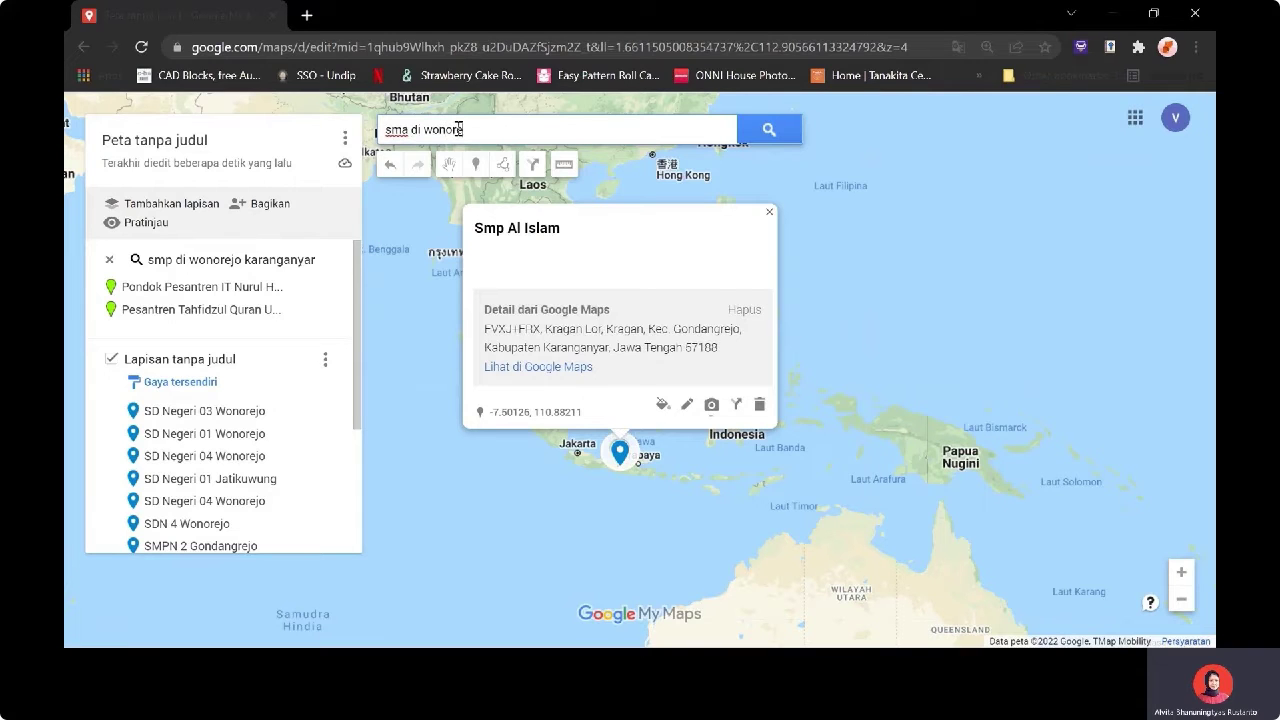
type("jo karanga")
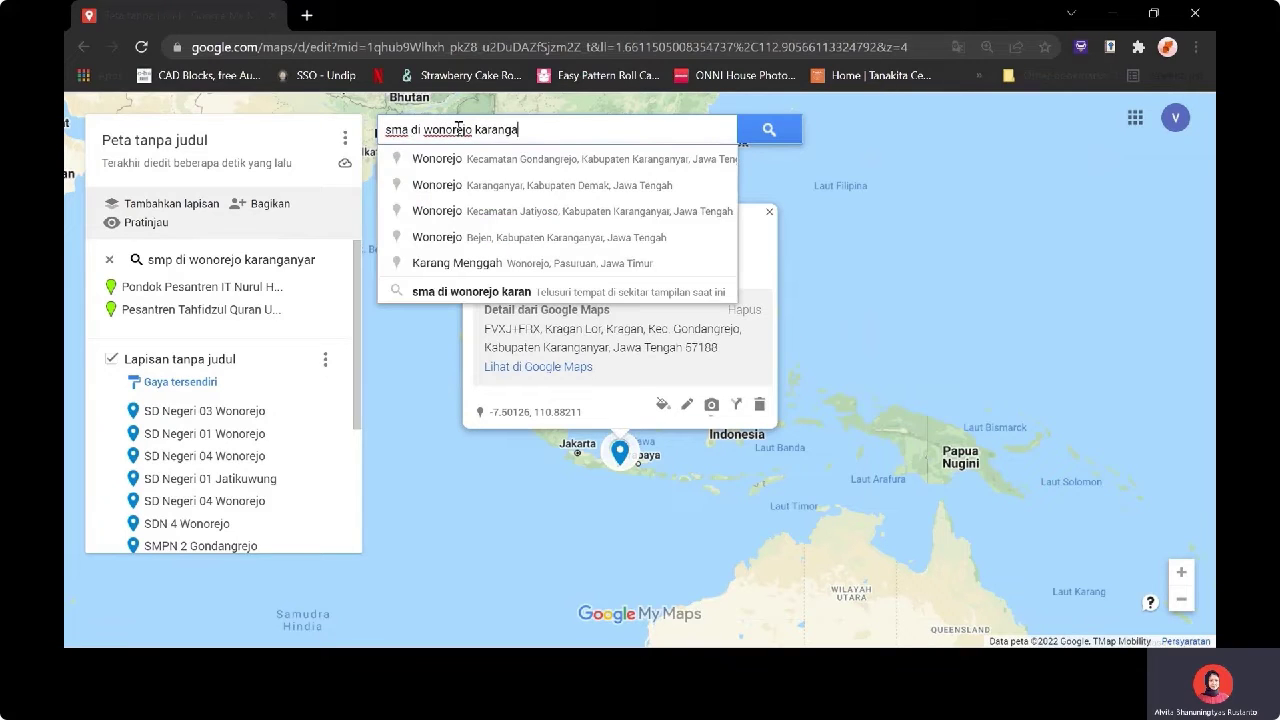
type("nyar")
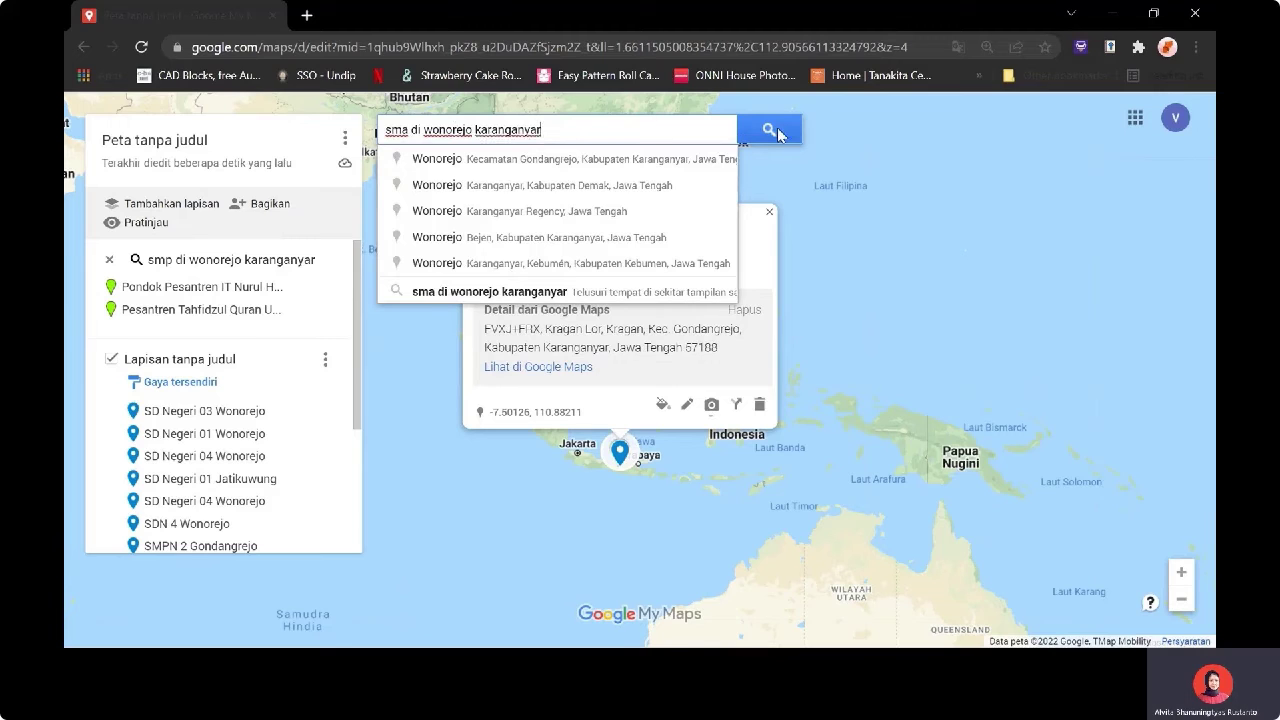
left_click(775, 132)
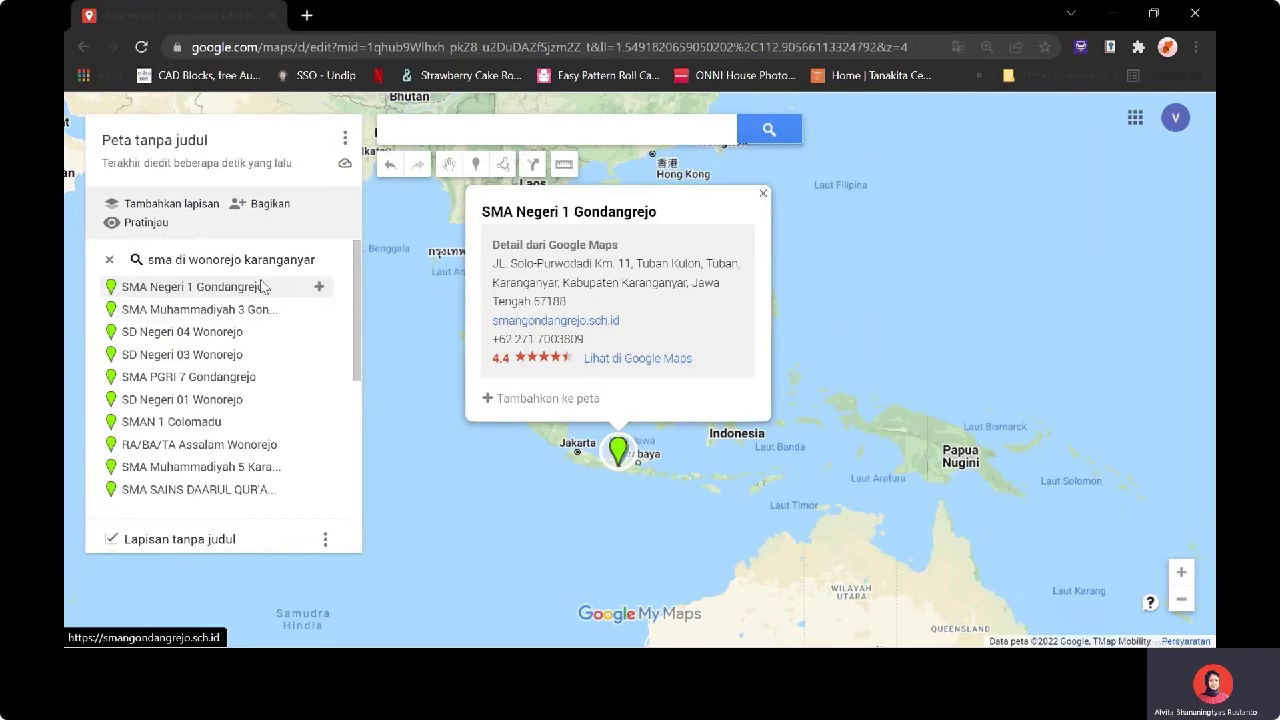
Add SMA Negeri 1 Gondangrejo, SMA Muhammadiyah 3 and 5, SMAN 1 Colomadu and SMA SAINS DAARUL QUR'AN from the results to the untitled layer
left_click(319, 289)
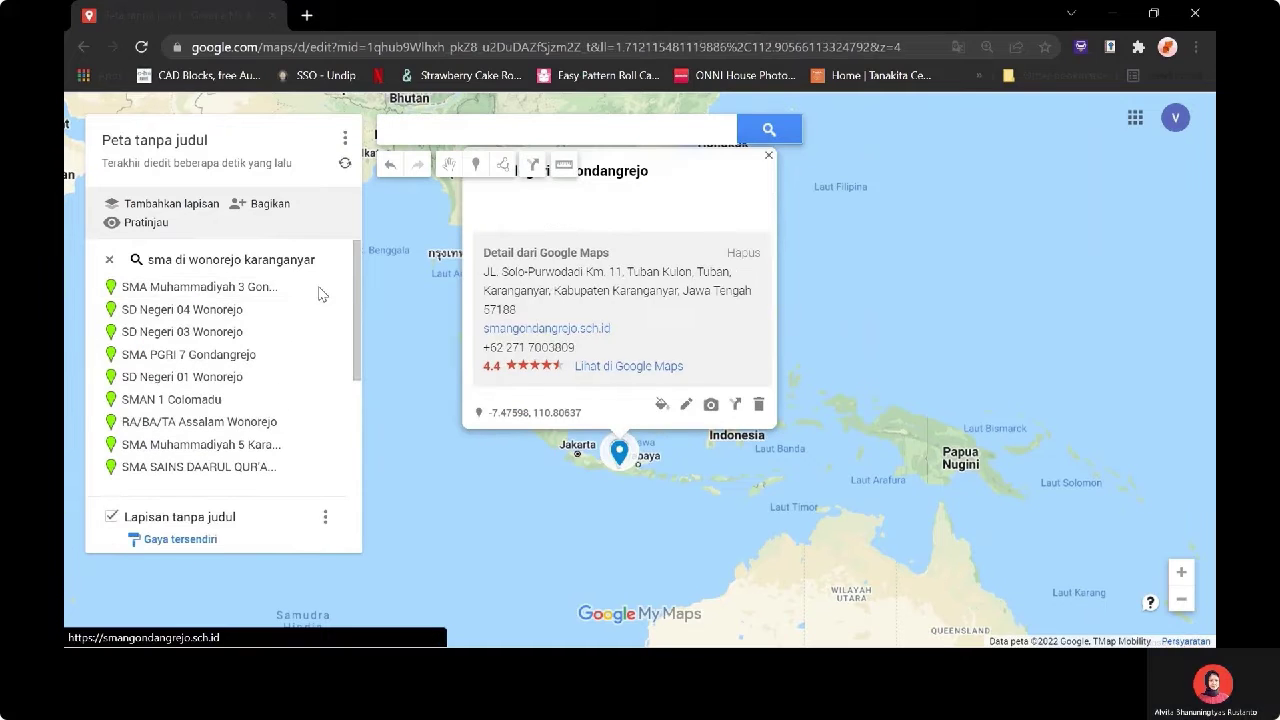
left_click(320, 289)
left_click(320, 376)
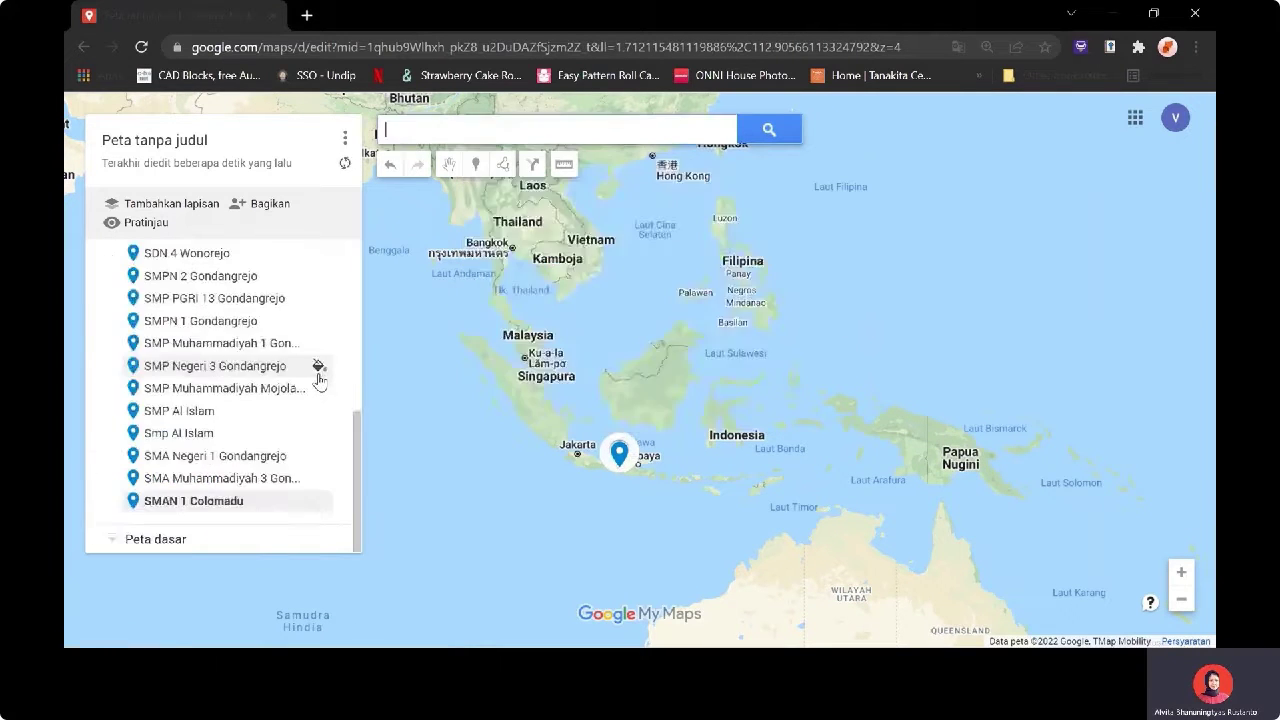
left_click(320, 401)
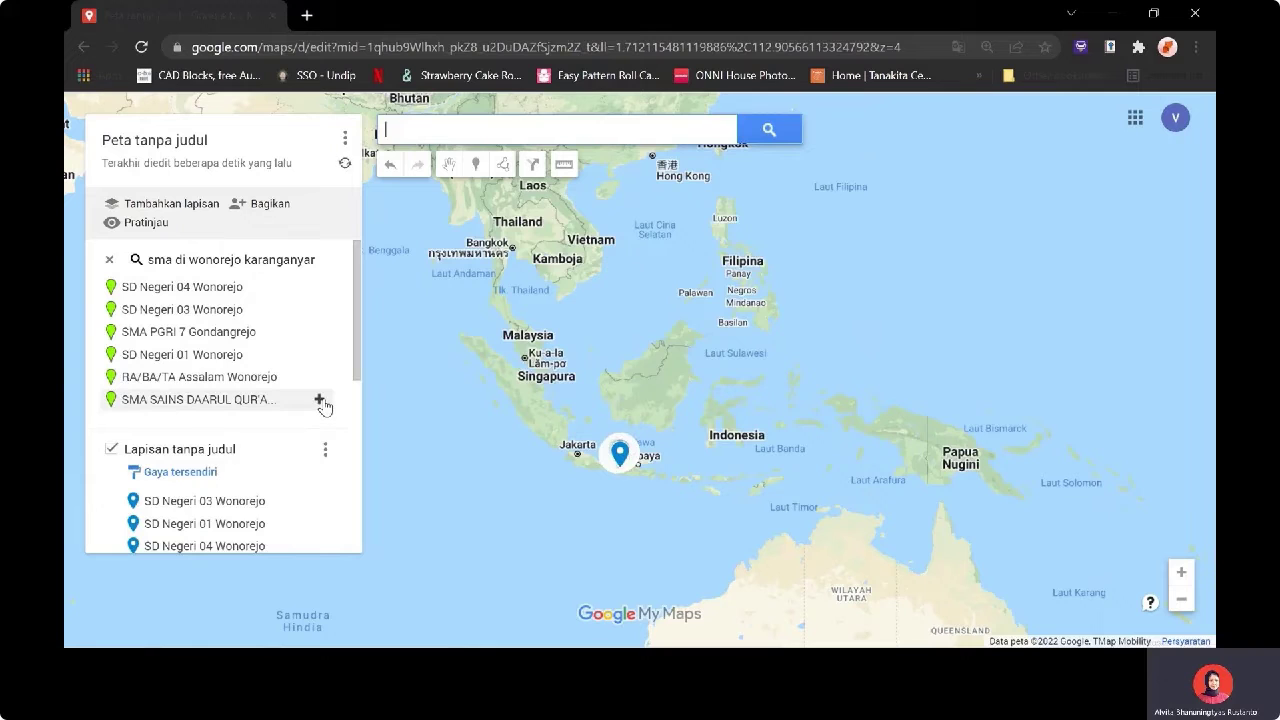
left_click(321, 403)
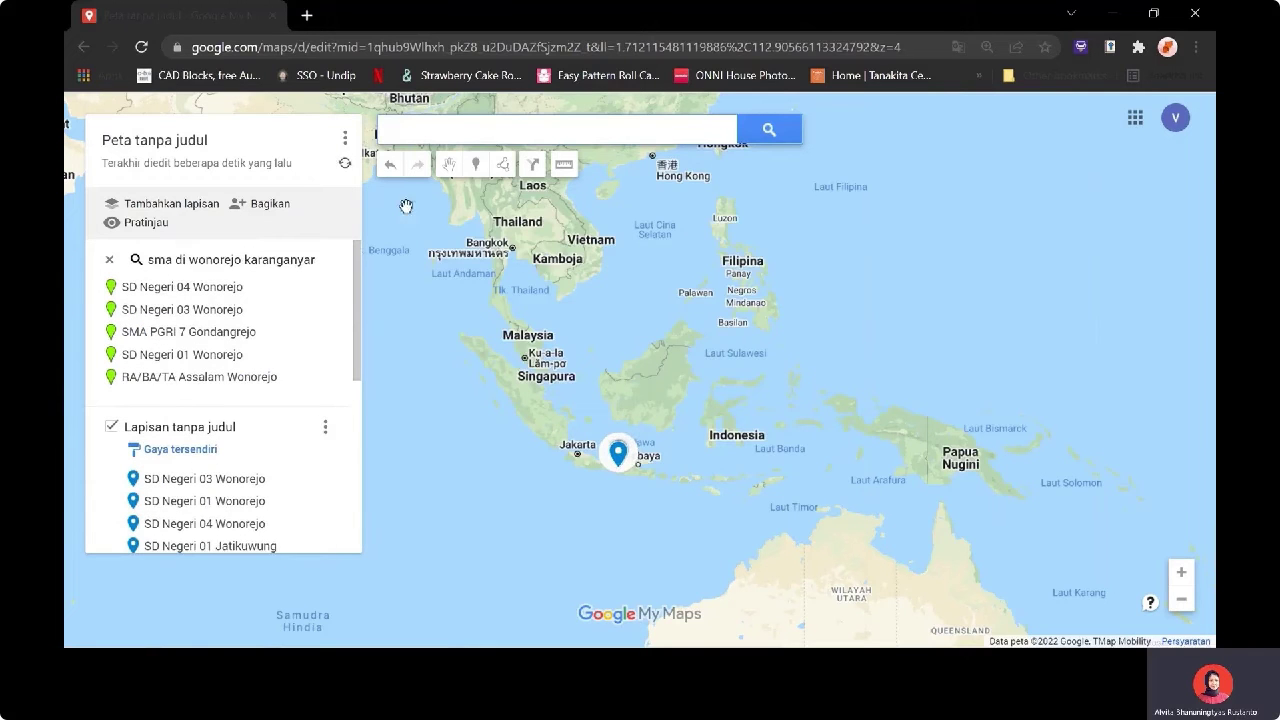
scroll(280, 304, "down", 2)
scroll(278, 304, "up", 2)
left_click(440, 128)
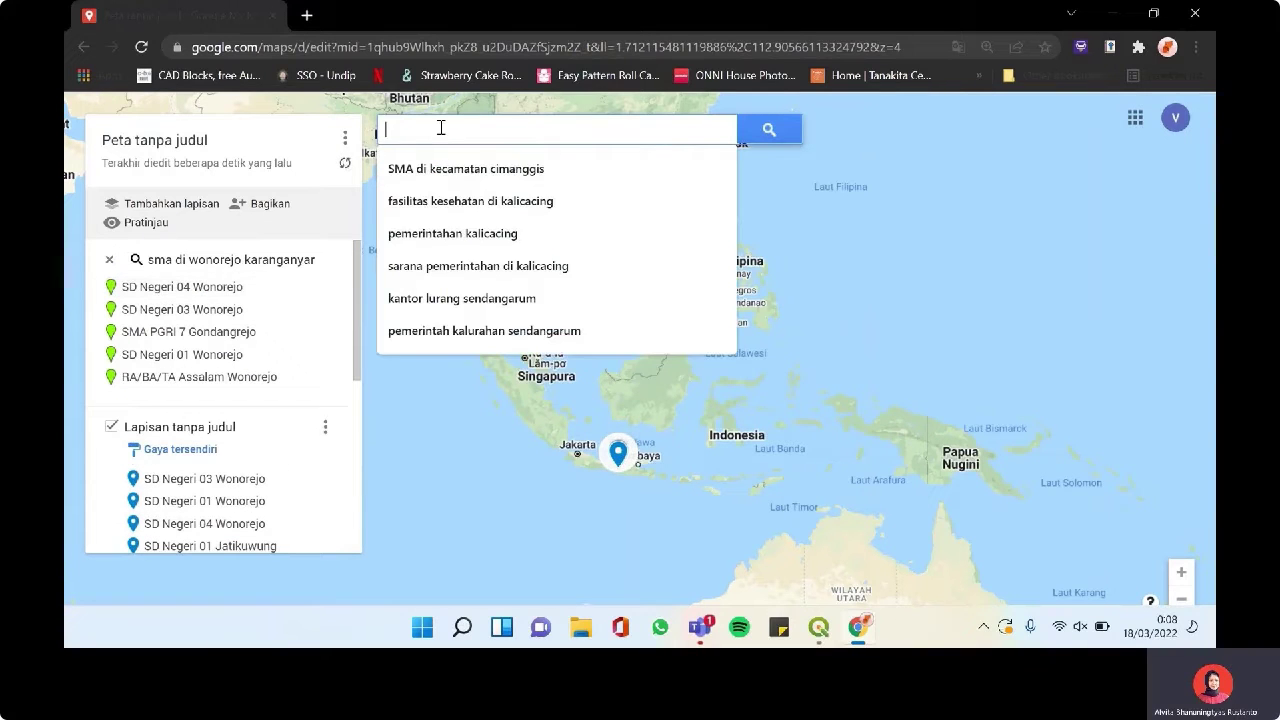
Export the untitled school layer to KML/KMZ, download it as a KMZ file with both export options off, and check the downloaded file
left_click(326, 428)
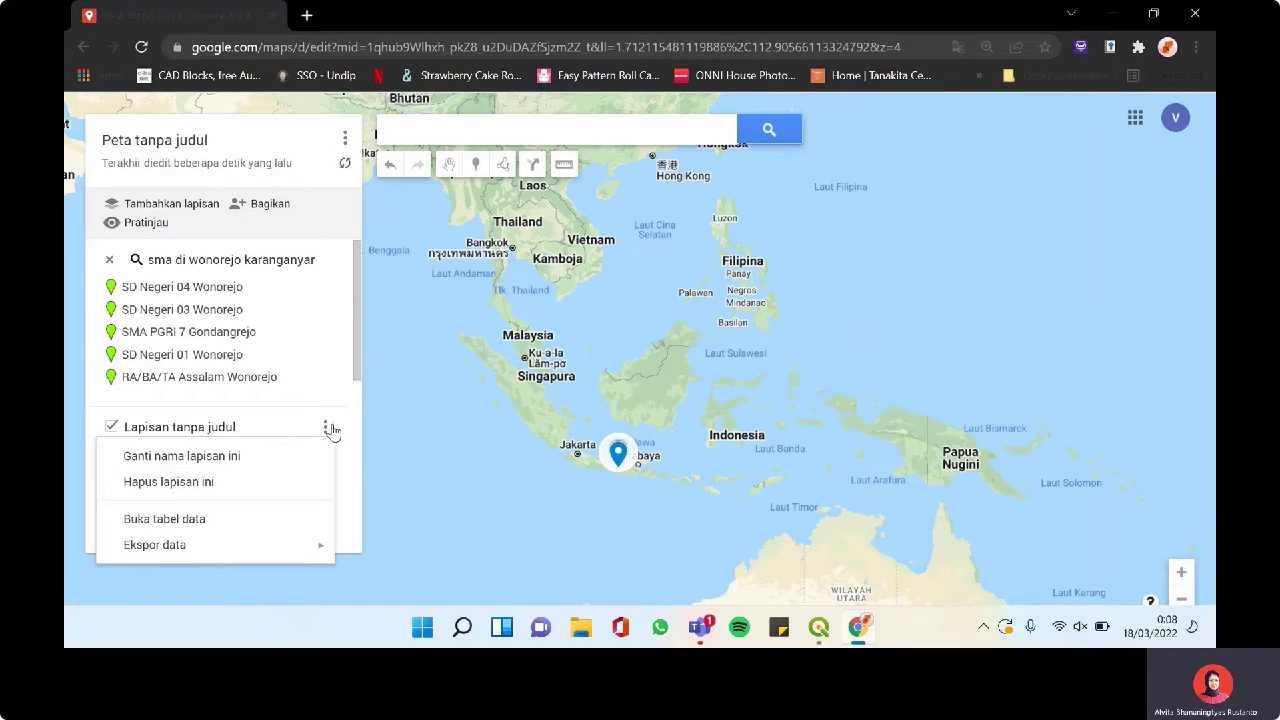
left_click(324, 427)
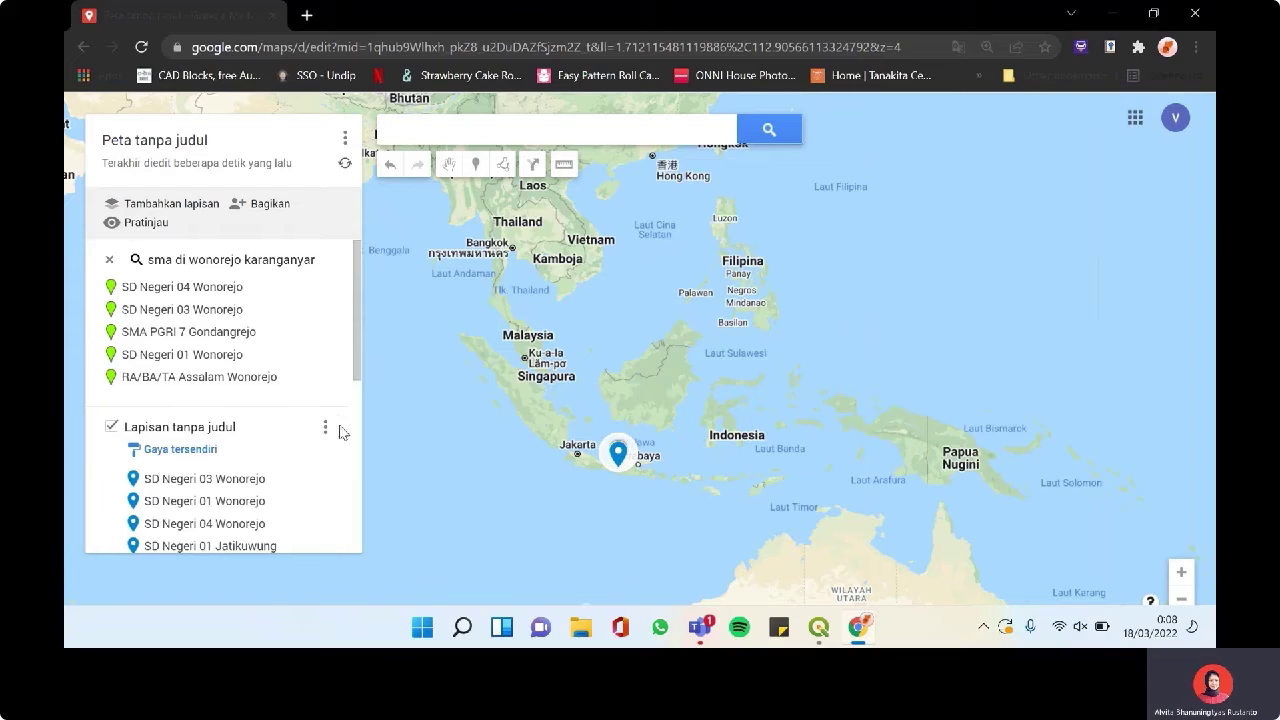
left_click(325, 427)
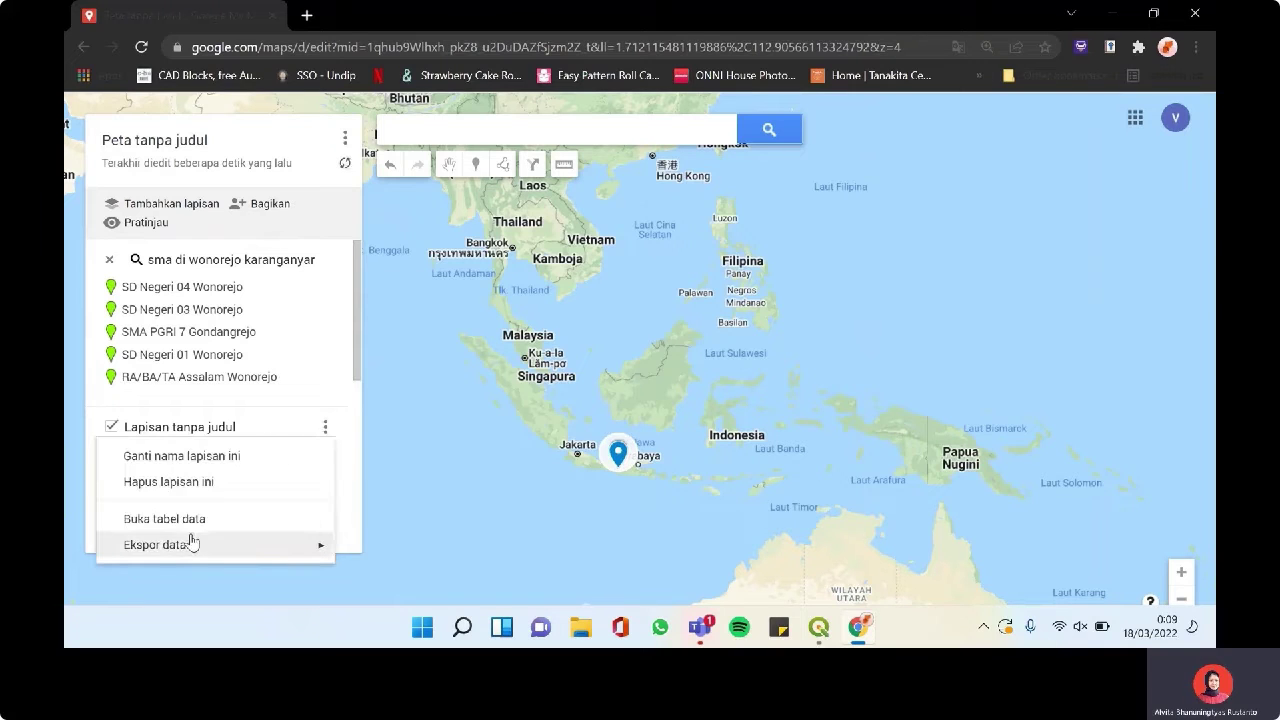
mouse_move(181, 556)
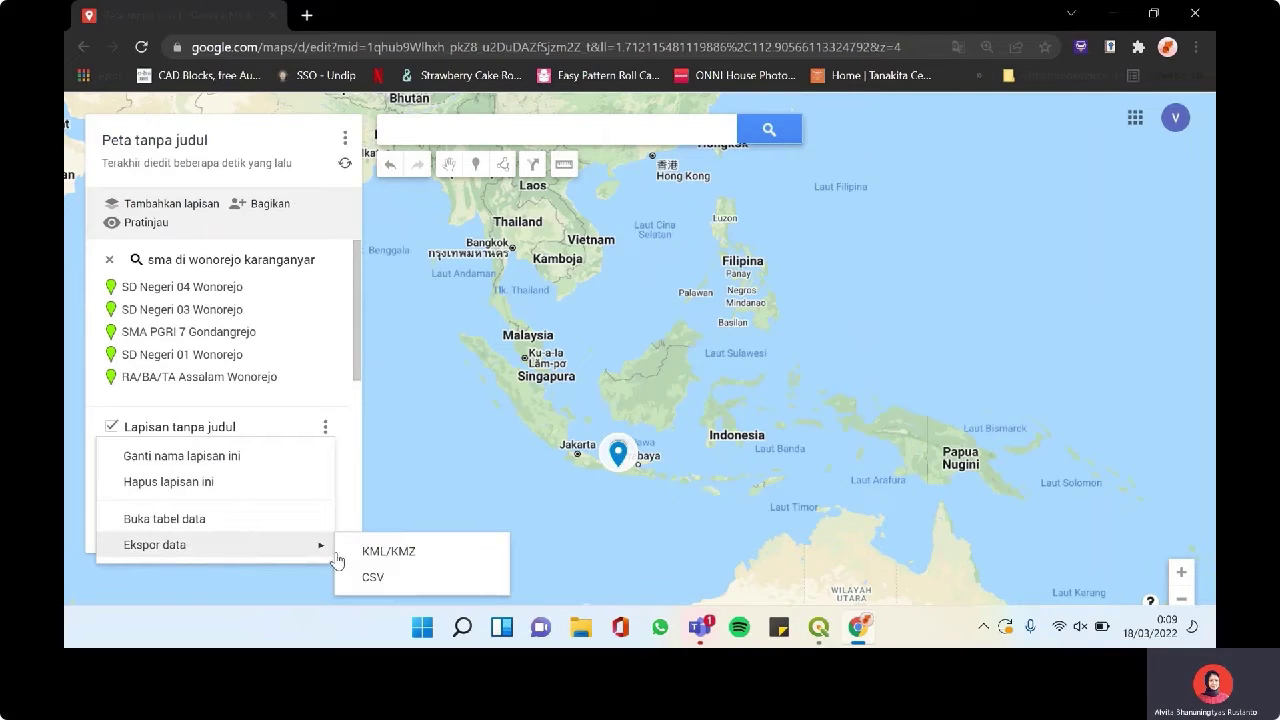
left_click(445, 556)
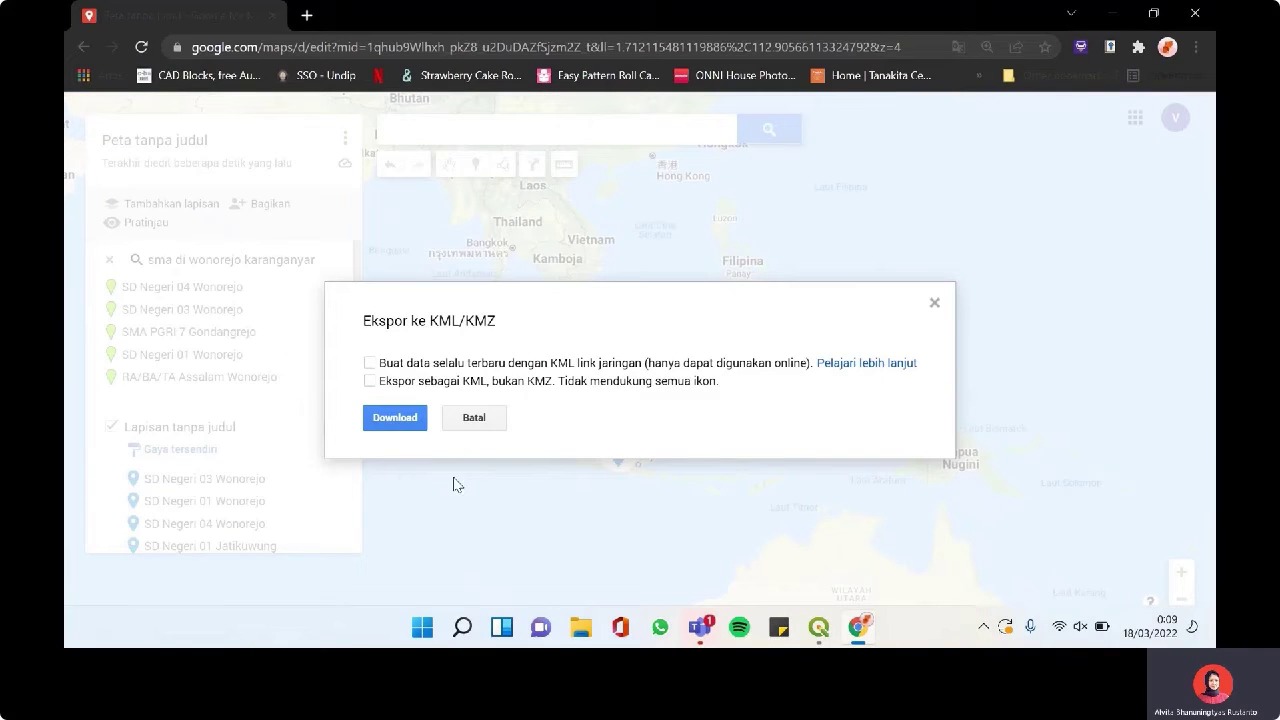
left_click(401, 419)
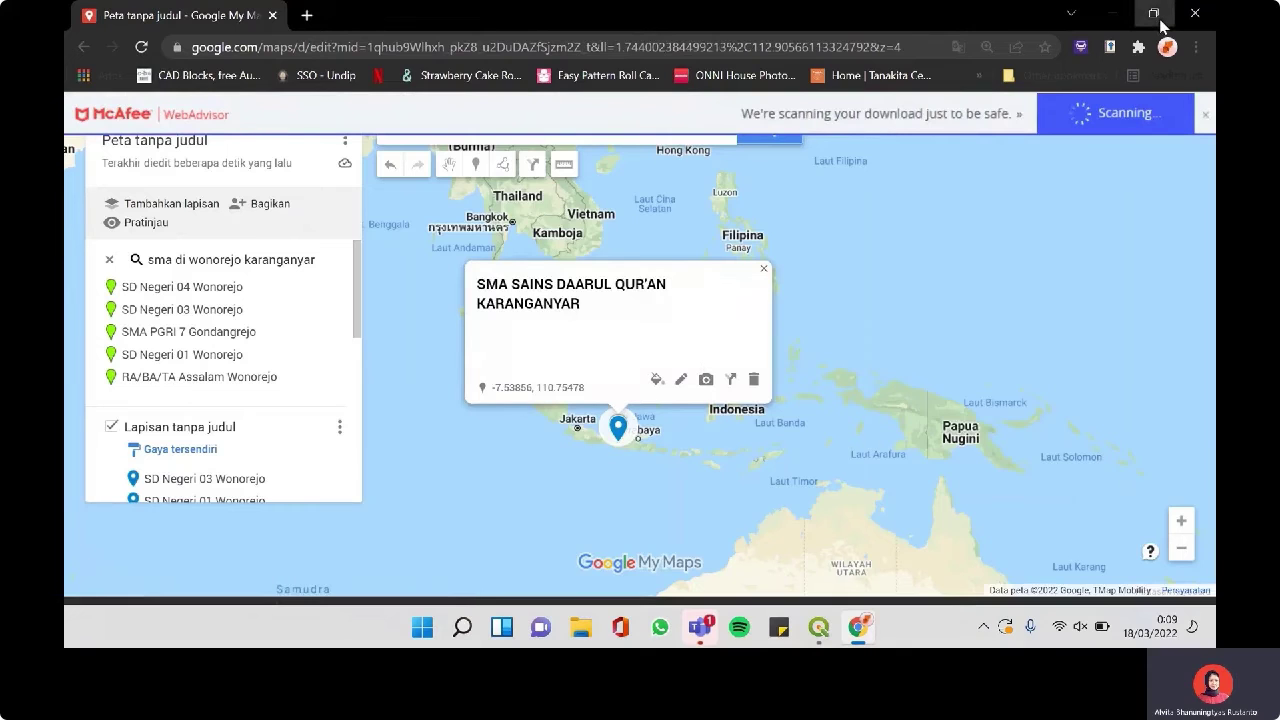
left_click(1155, 14)
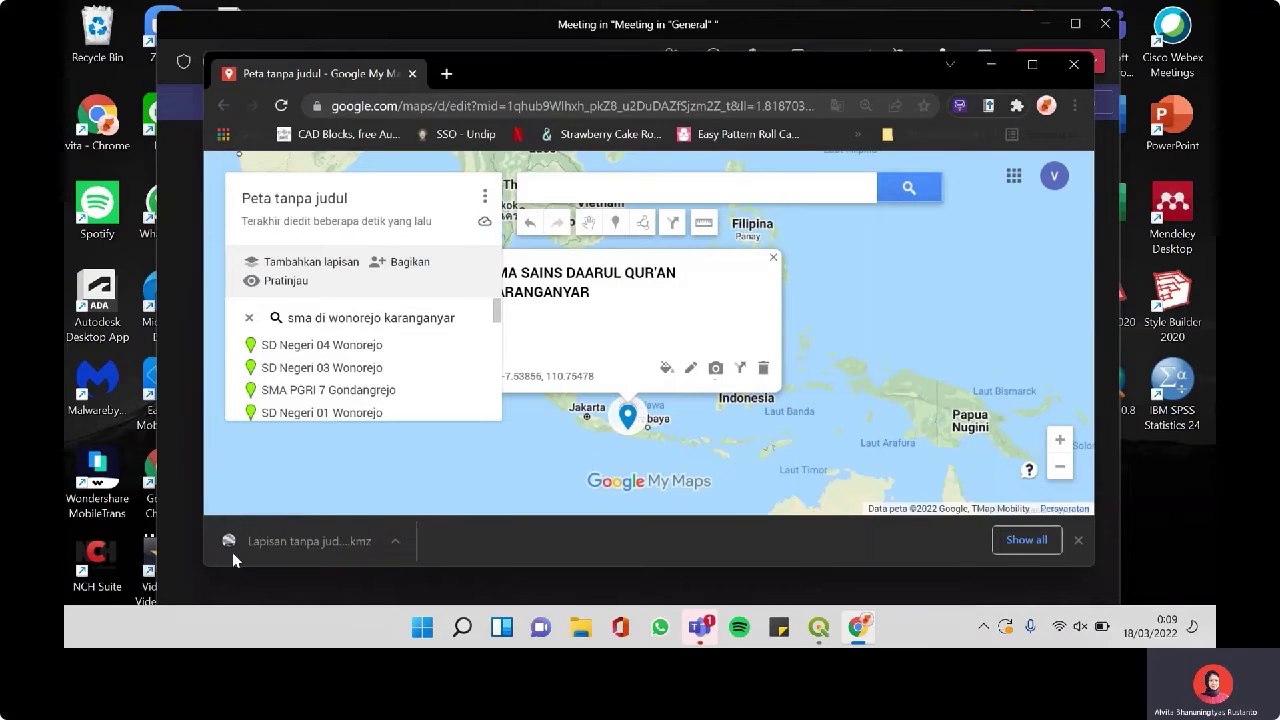
left_click(1033, 66)
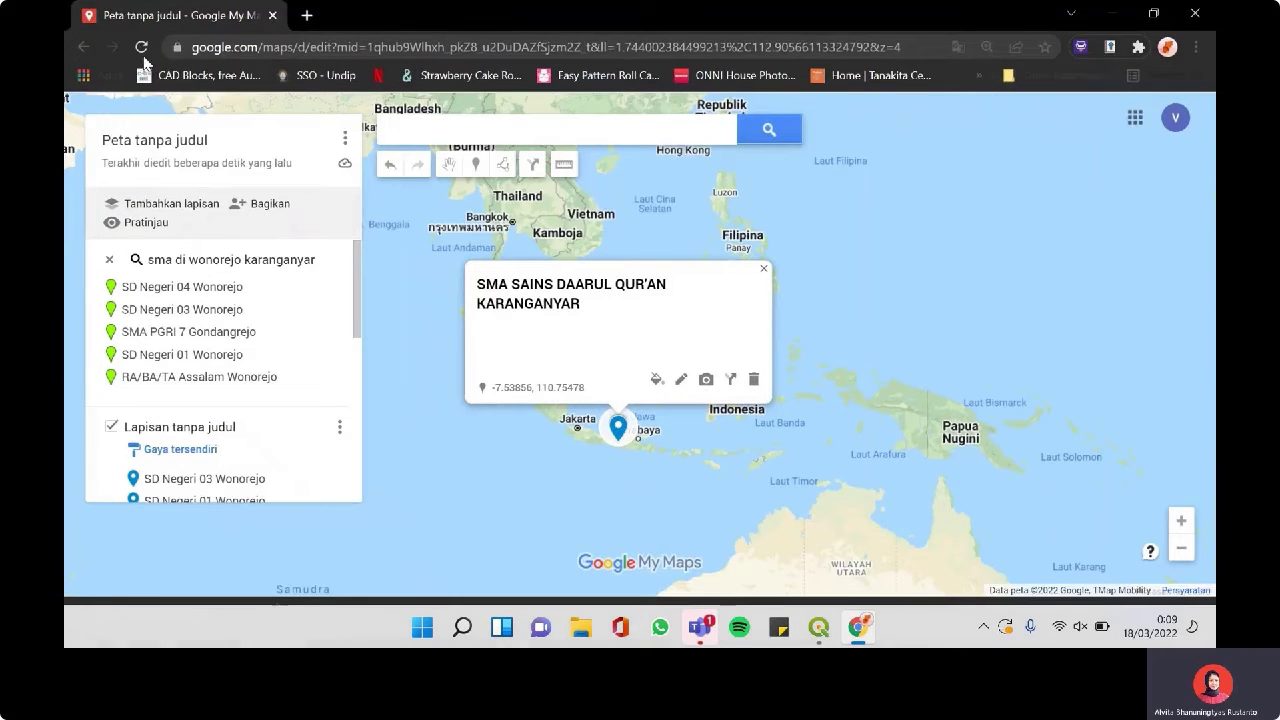
Return to the My Maps overview, create a new map and search it for "masjid di wonorejo karanganyar"
left_click(83, 56)
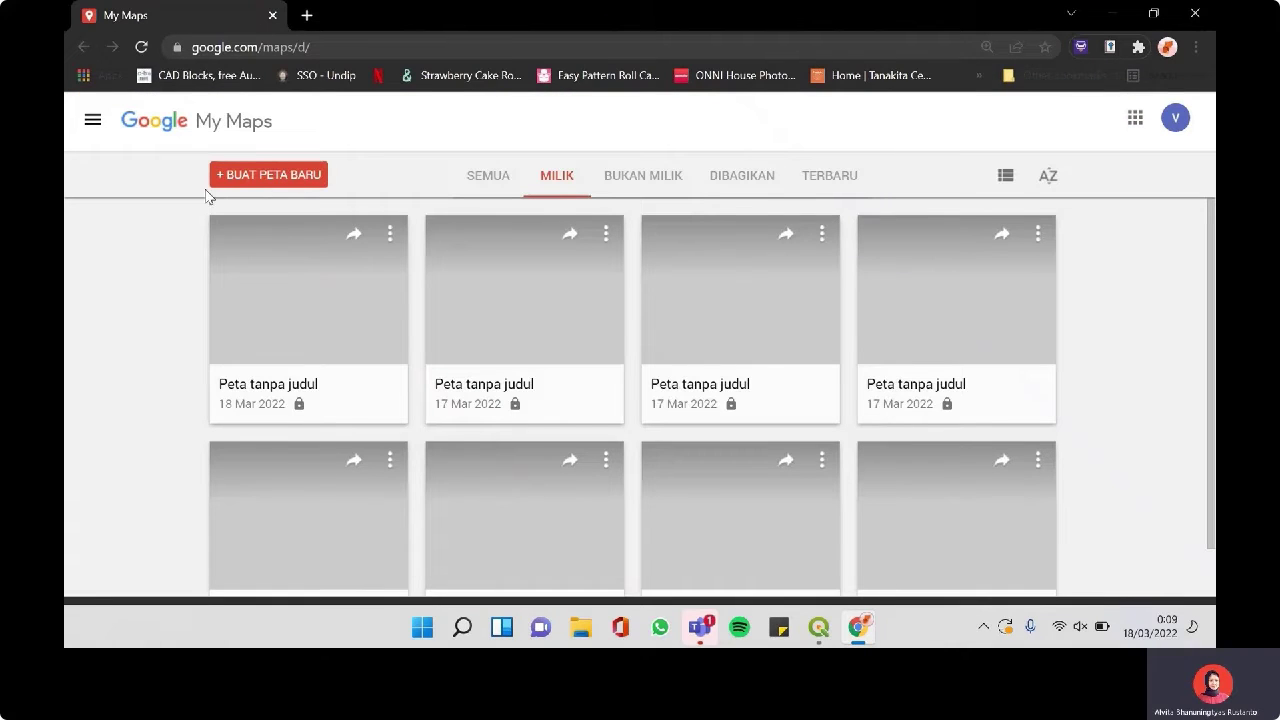
left_click(289, 174)
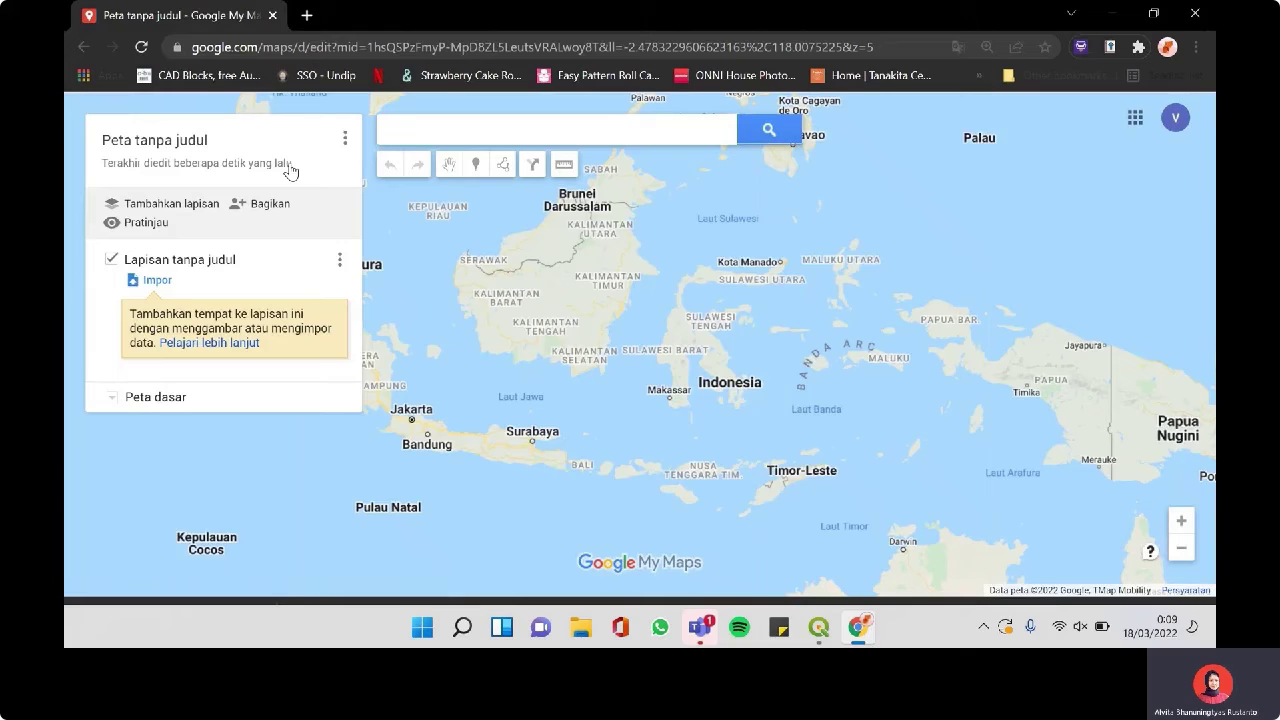
left_click(447, 139)
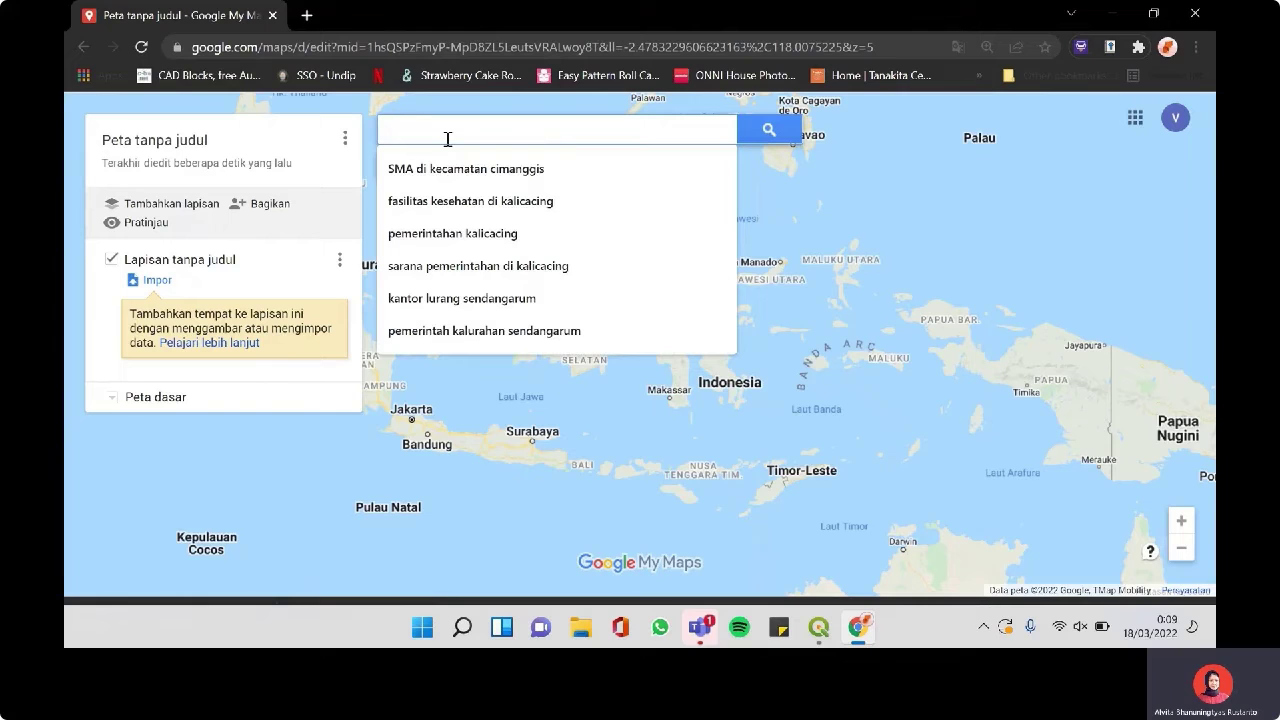
type("masjid")
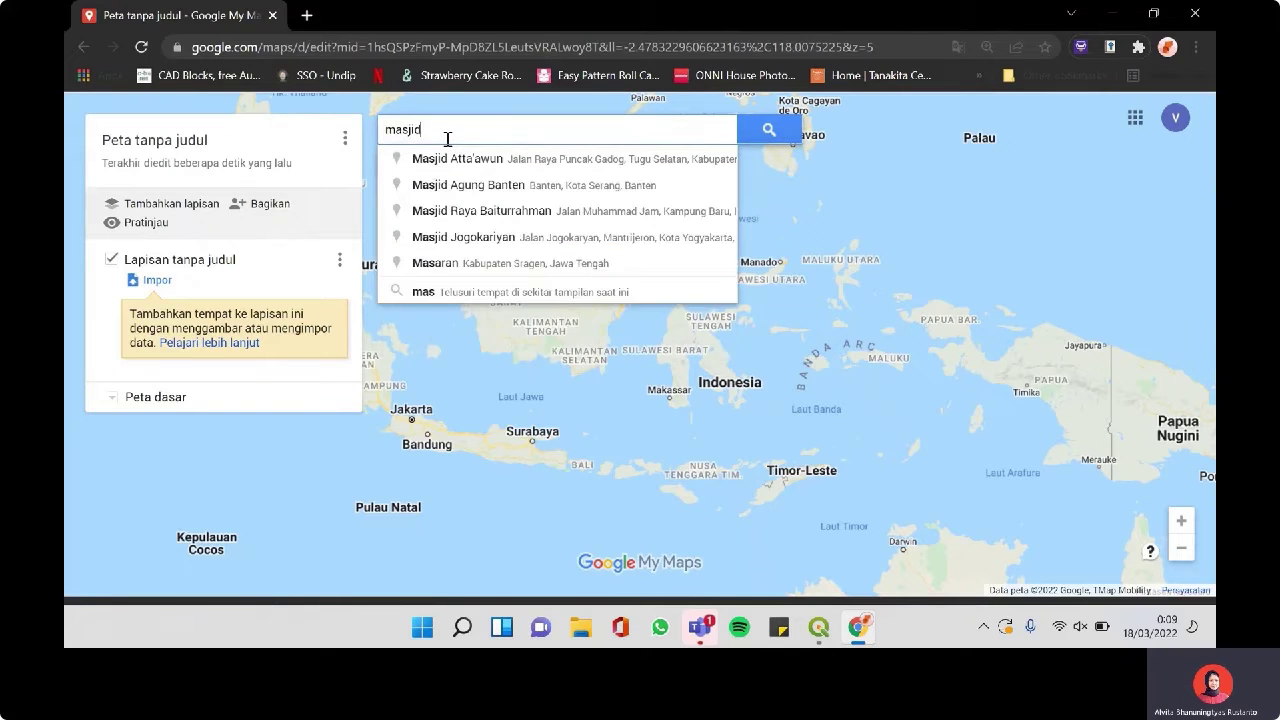
type(" in")
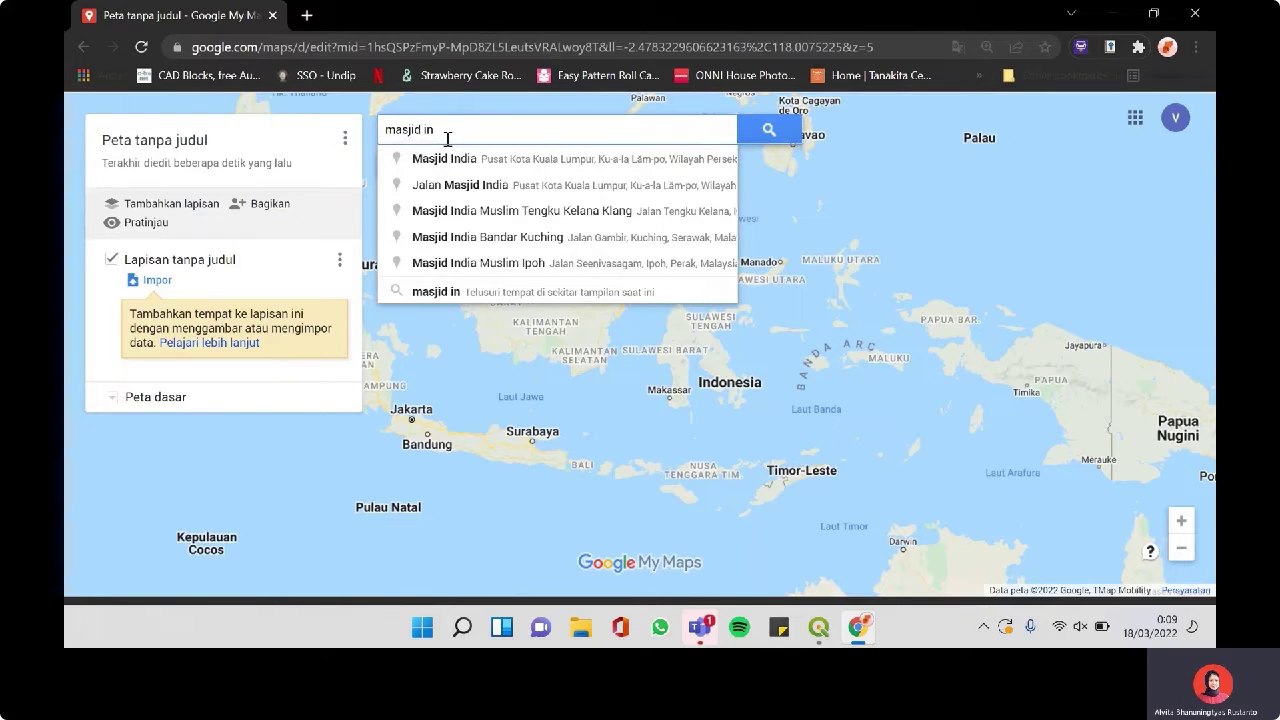
key("BackSpace")
key("BackSpace")
type("di wonorejo")
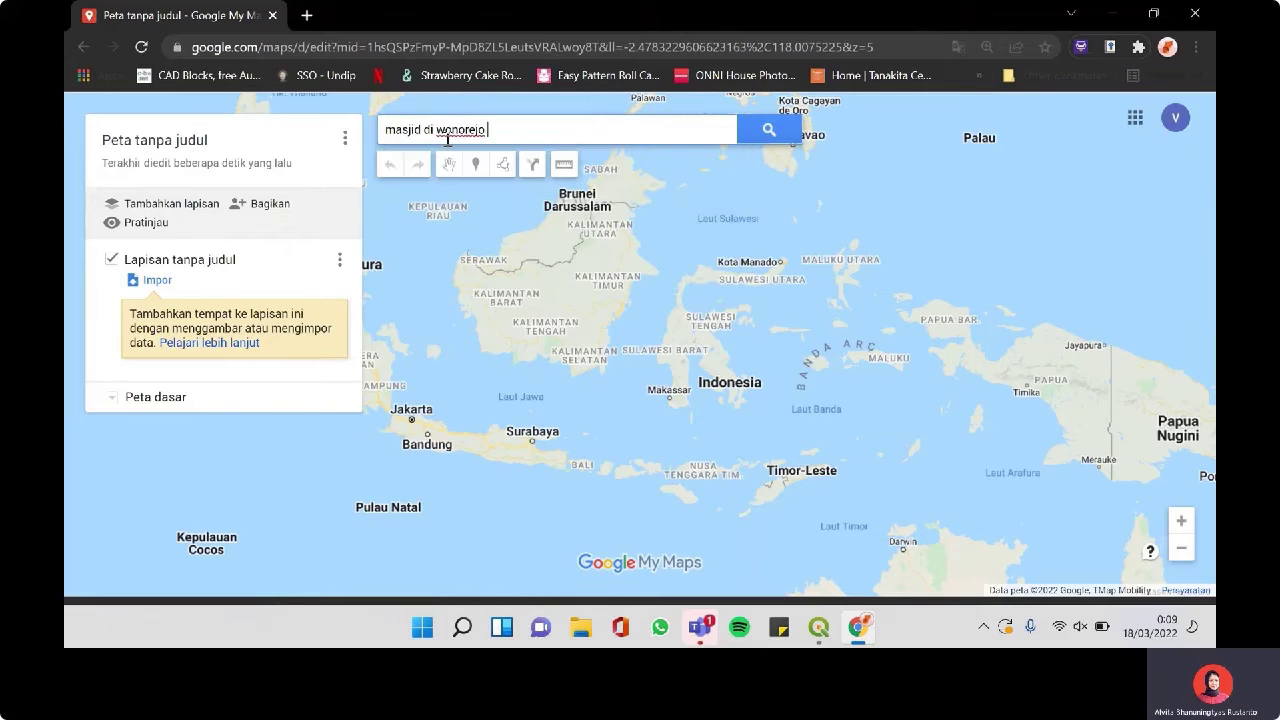
type(" karang")
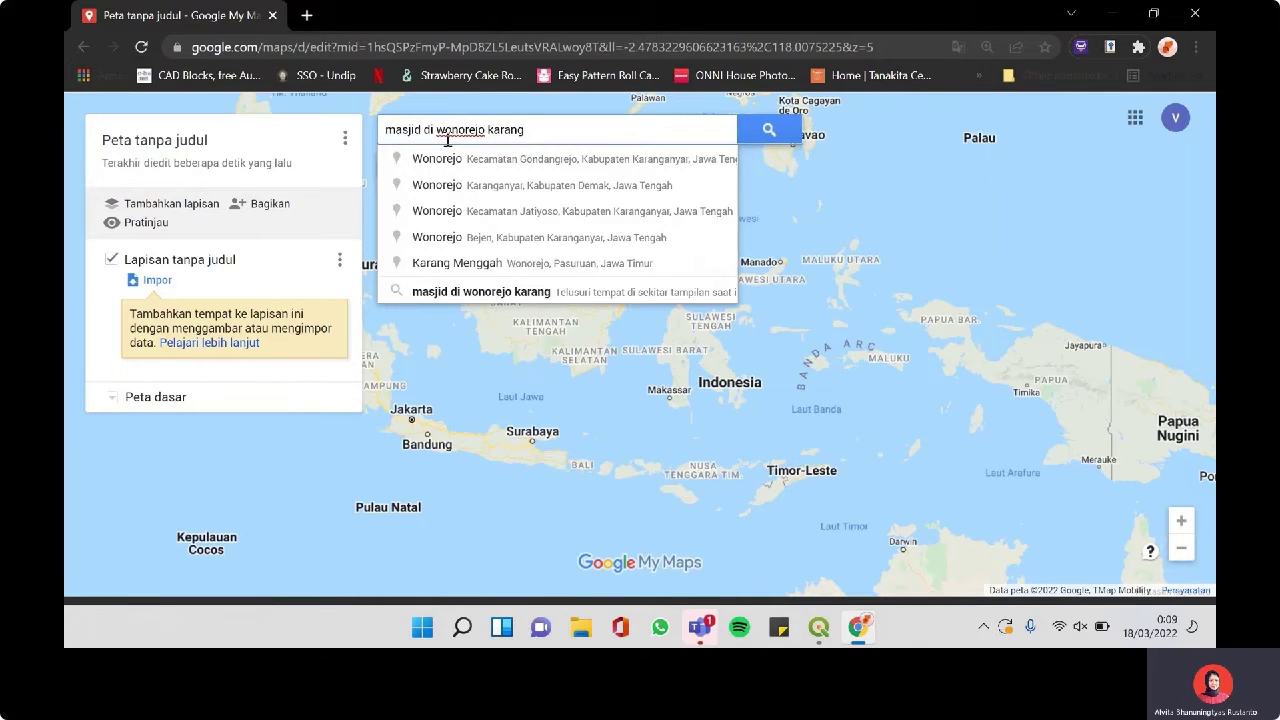
type("anyar")
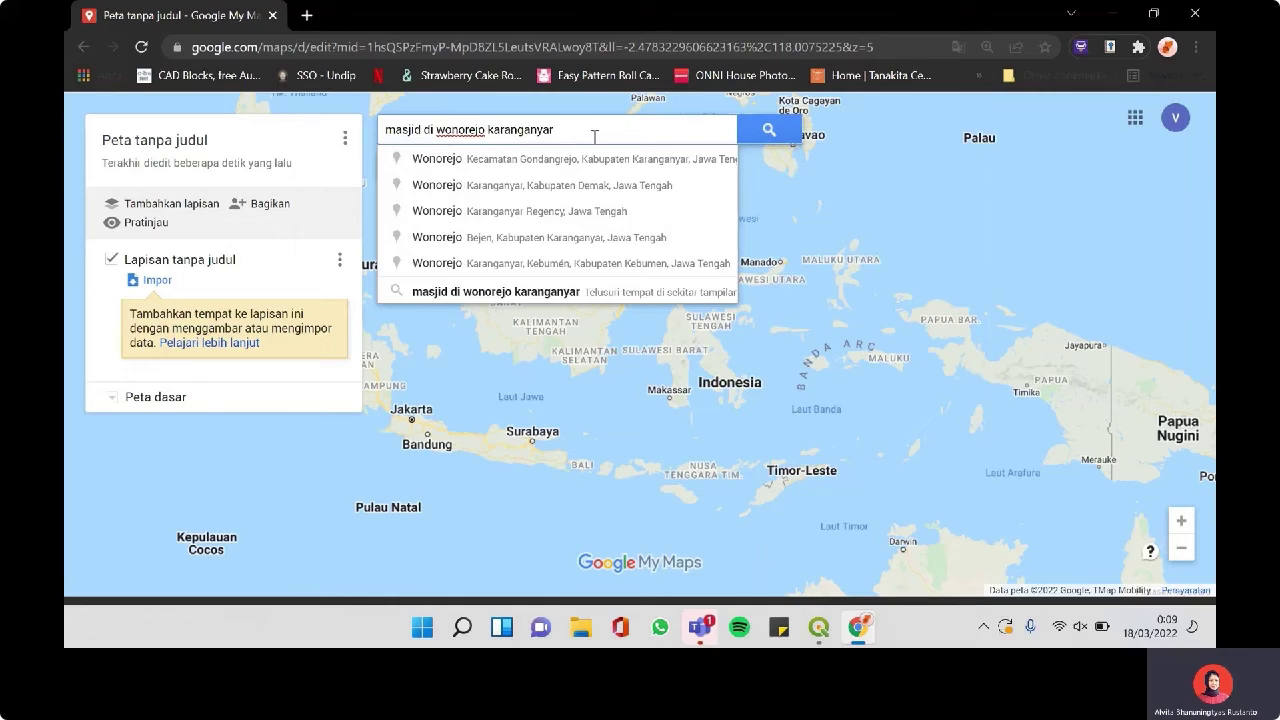
left_click(760, 139)
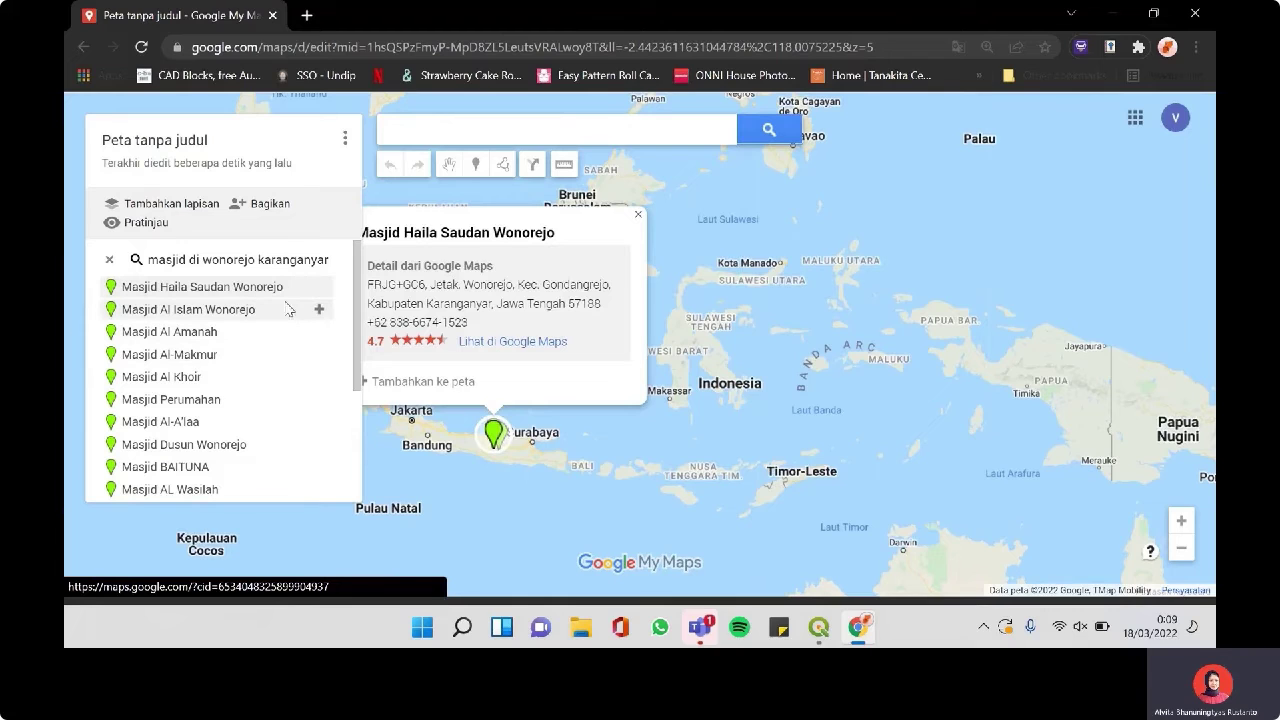
Add all ten mosque results, from Masjid Haila Saudan Wonorejo through Masjid AL Wasilah, to the untitled layer
mouse_move(320, 290)
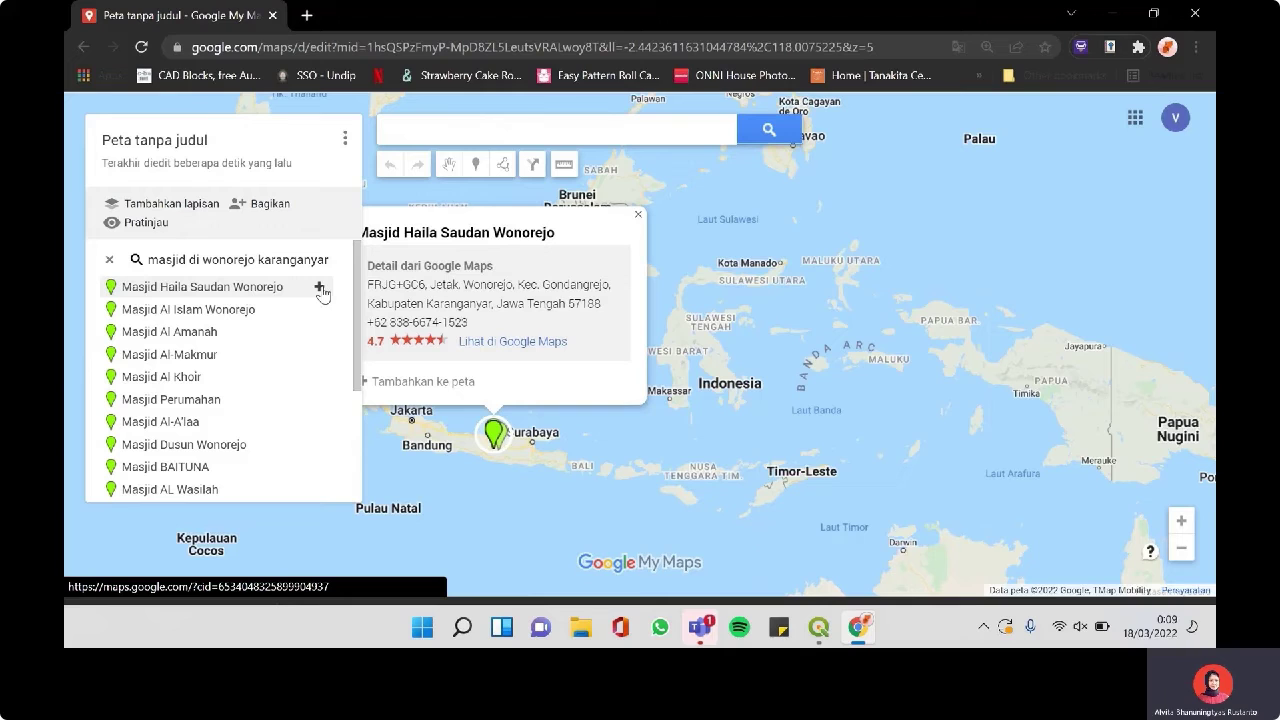
scroll(322, 292, "down", 2)
scroll(322, 292, "up", 2)
left_click(318, 289)
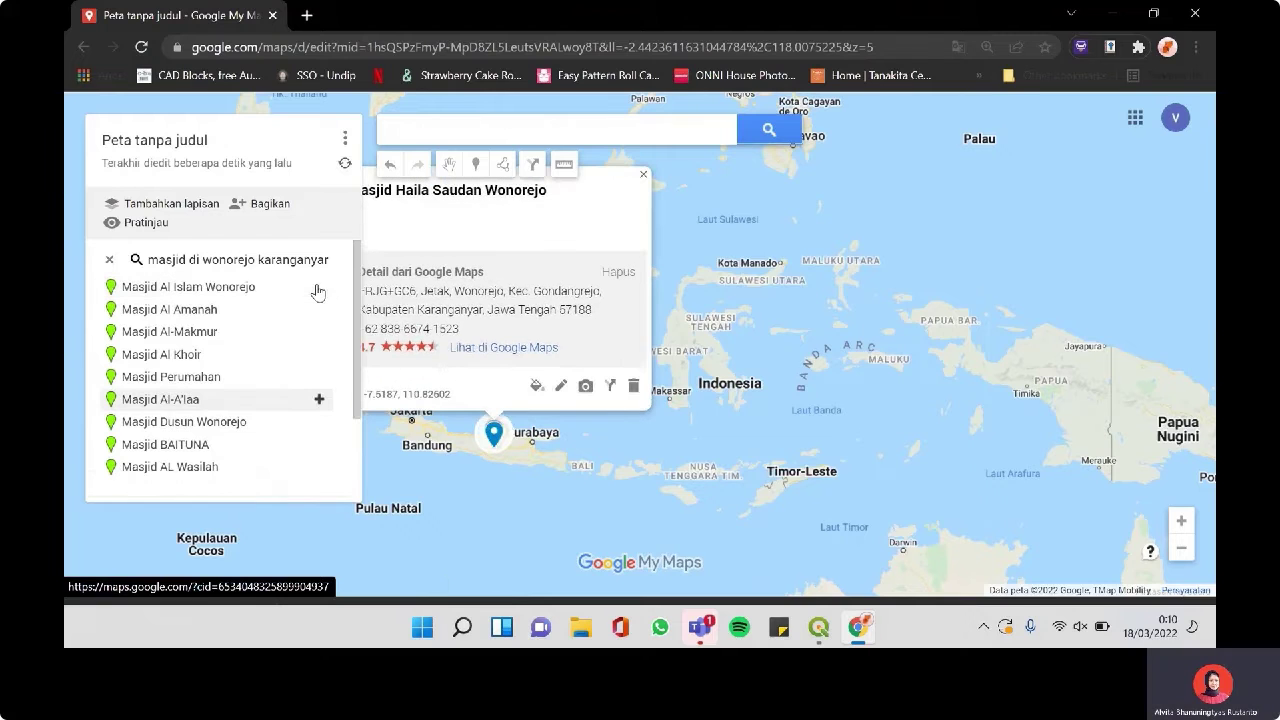
left_click(319, 288)
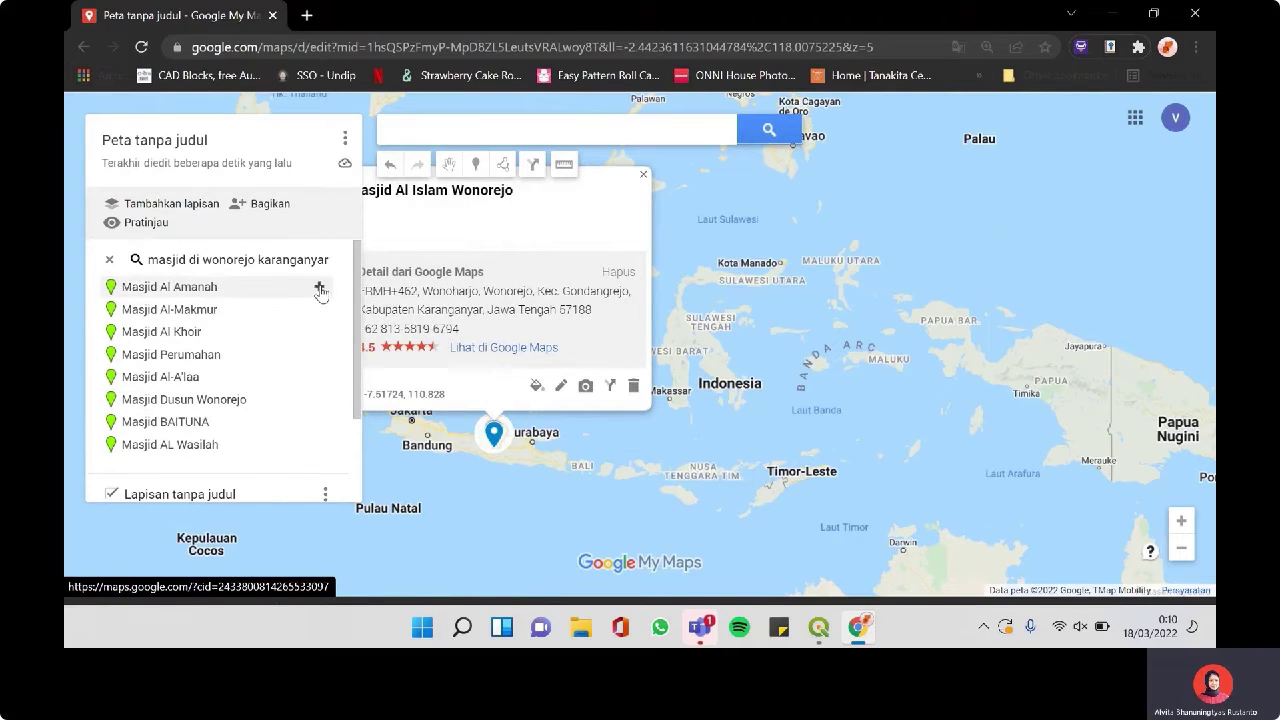
left_click(319, 288)
left_click(319, 288)
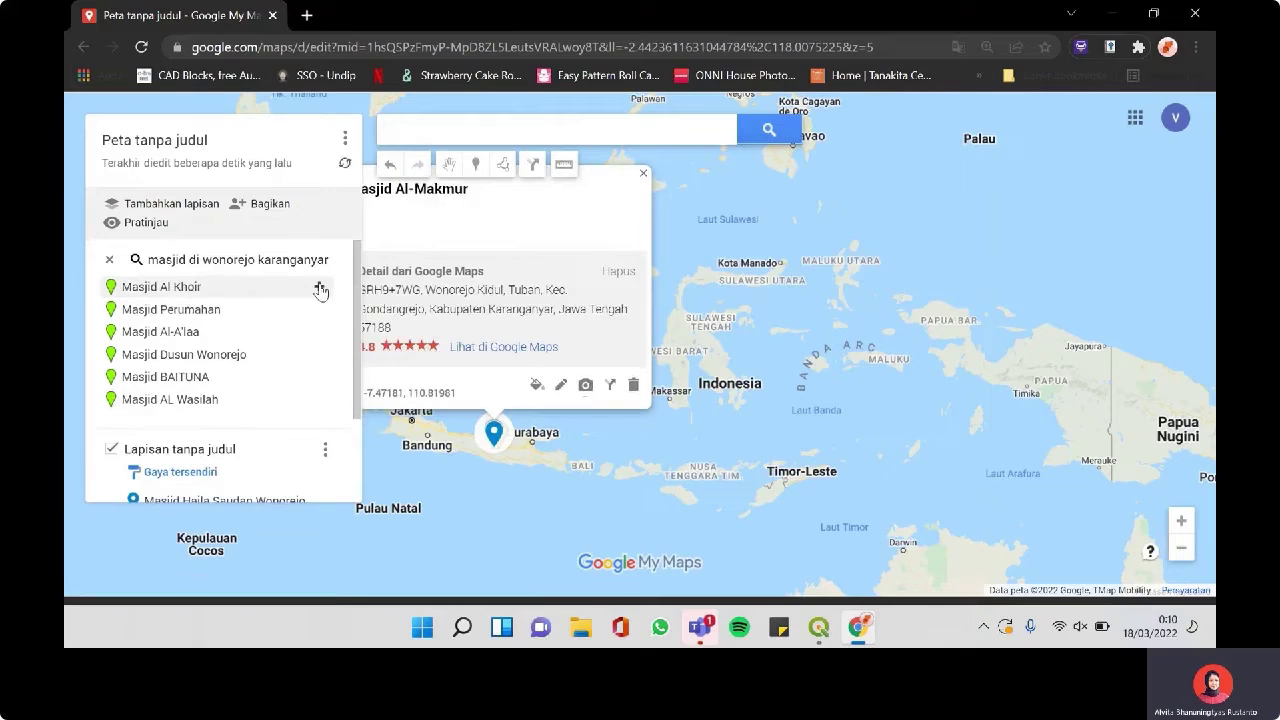
left_click(319, 288)
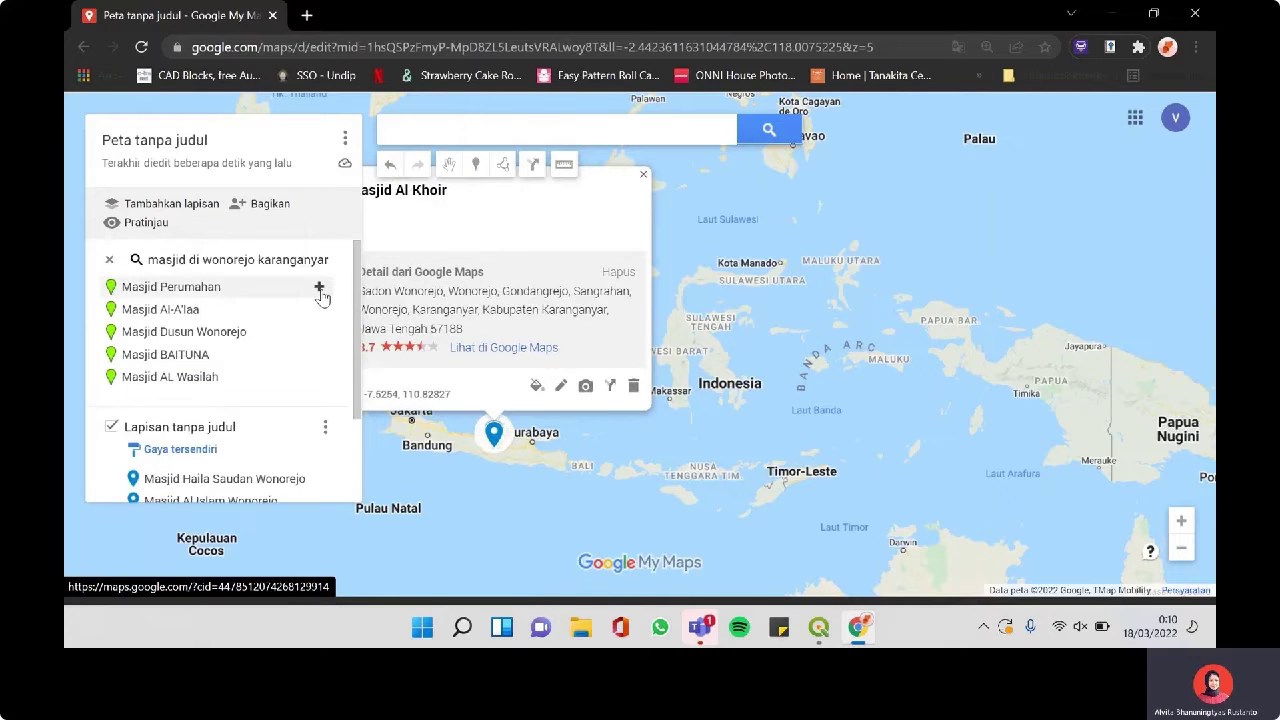
left_click(319, 288)
left_click(319, 288)
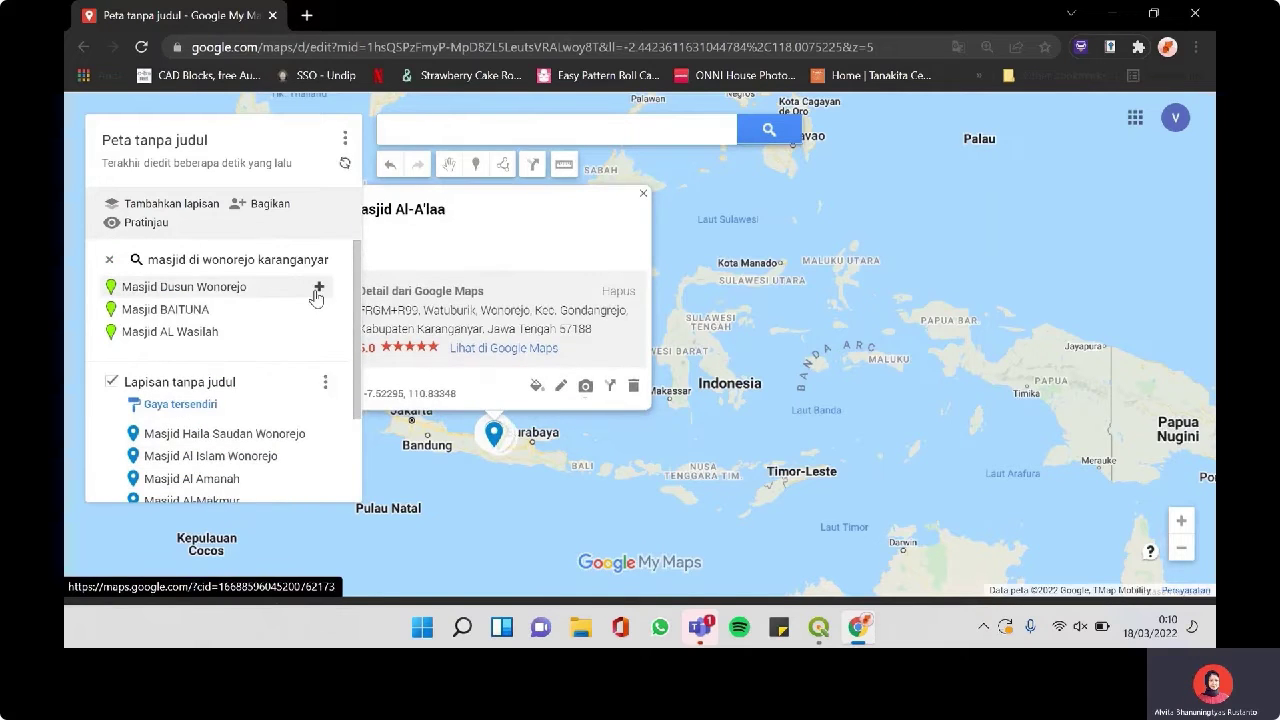
left_click(319, 288)
left_click(319, 288)
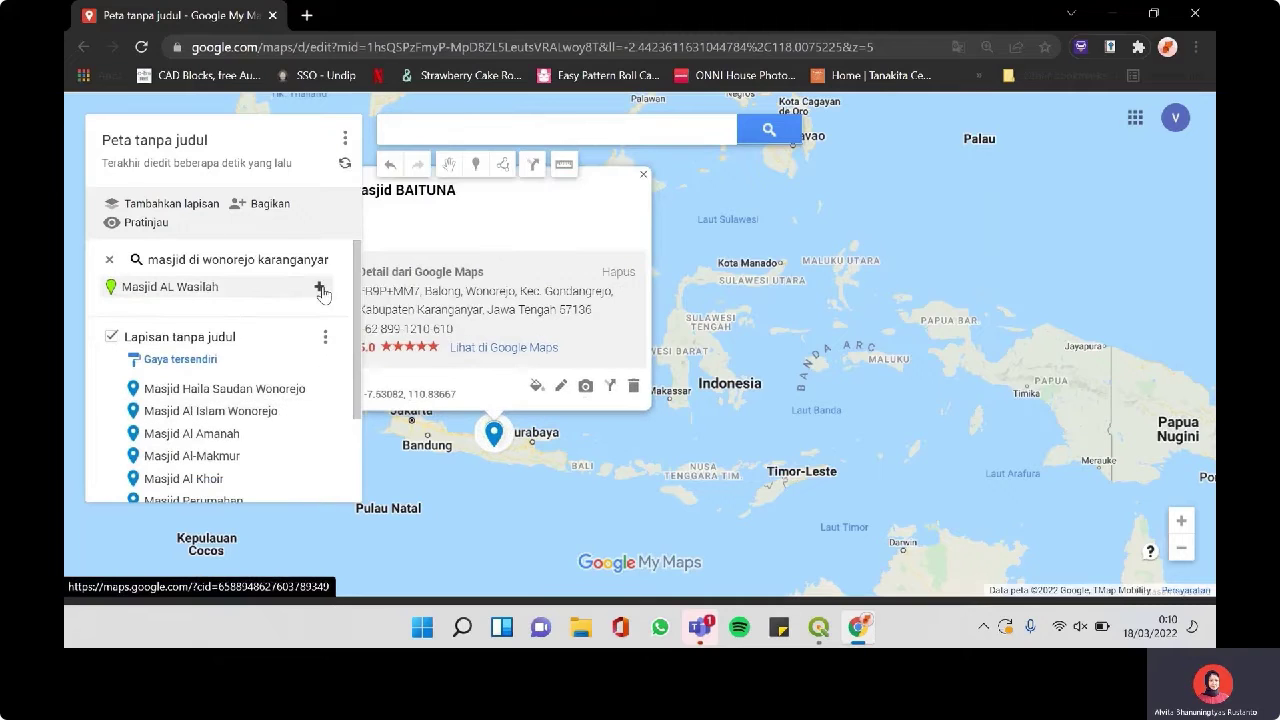
left_click(319, 288)
scroll(283, 345, "up", 2)
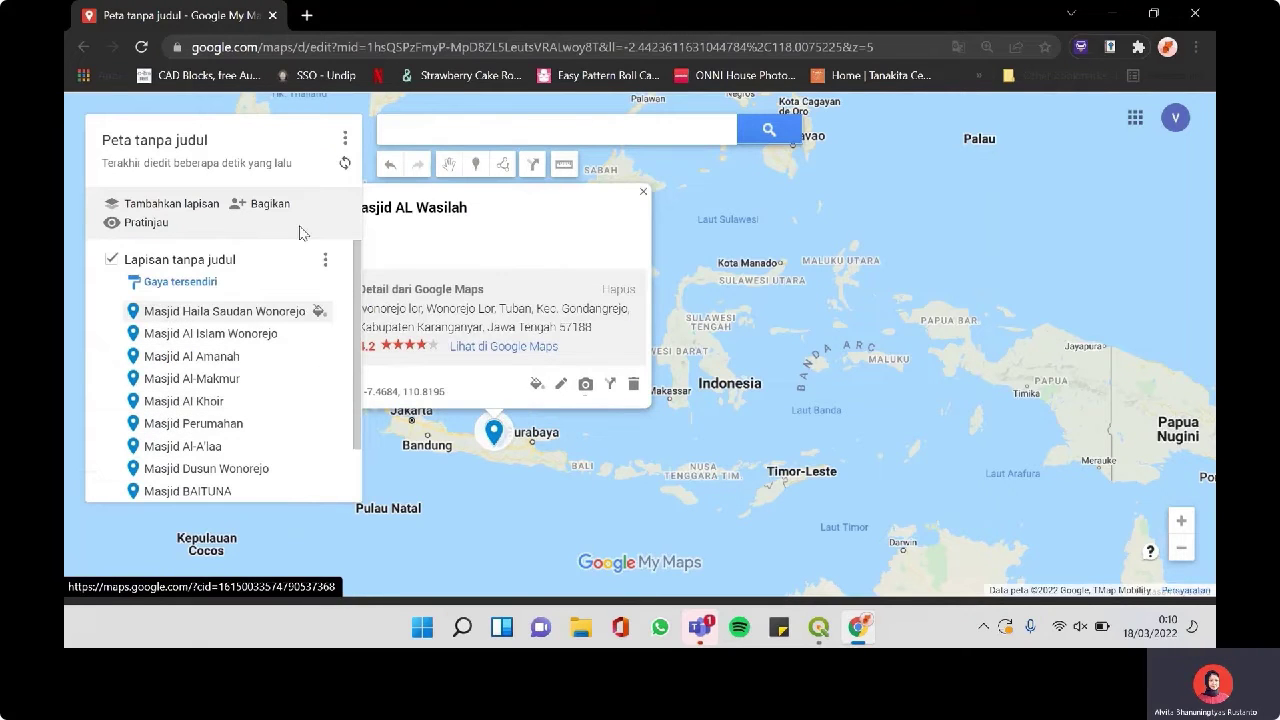
Search the same map for "gereja di wonorejo karanganyar"
left_click(432, 130)
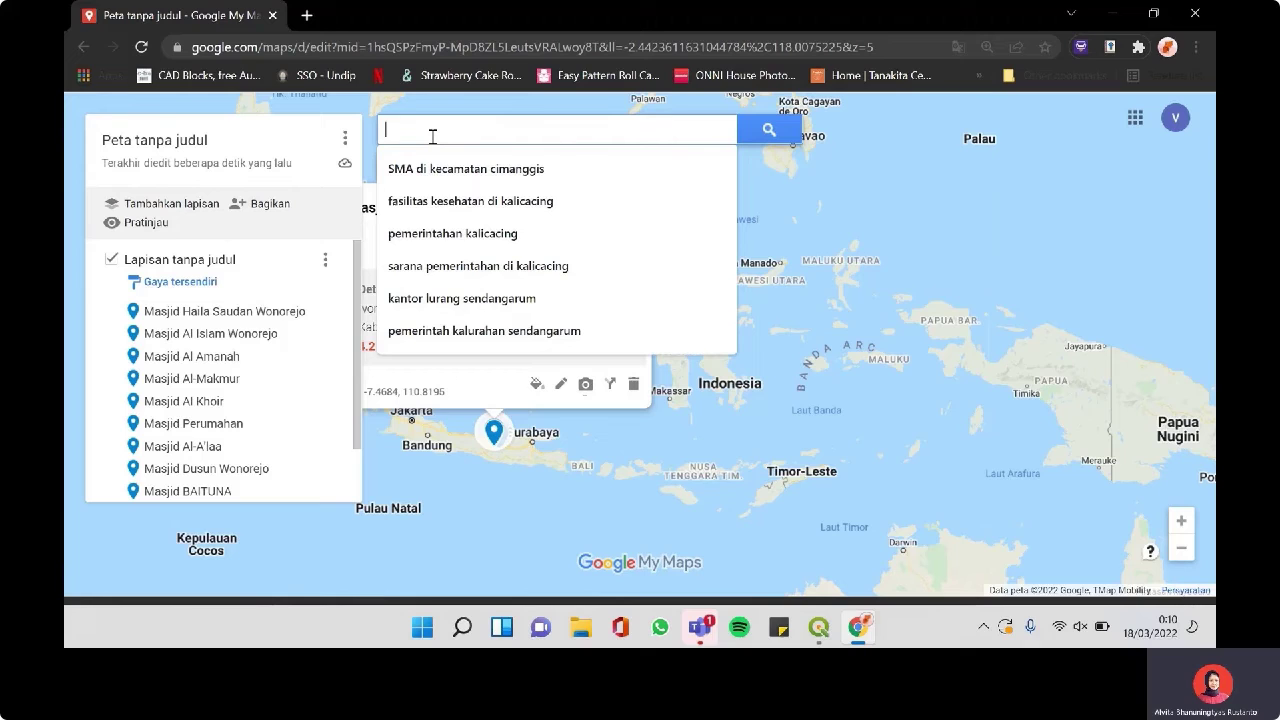
type("g")
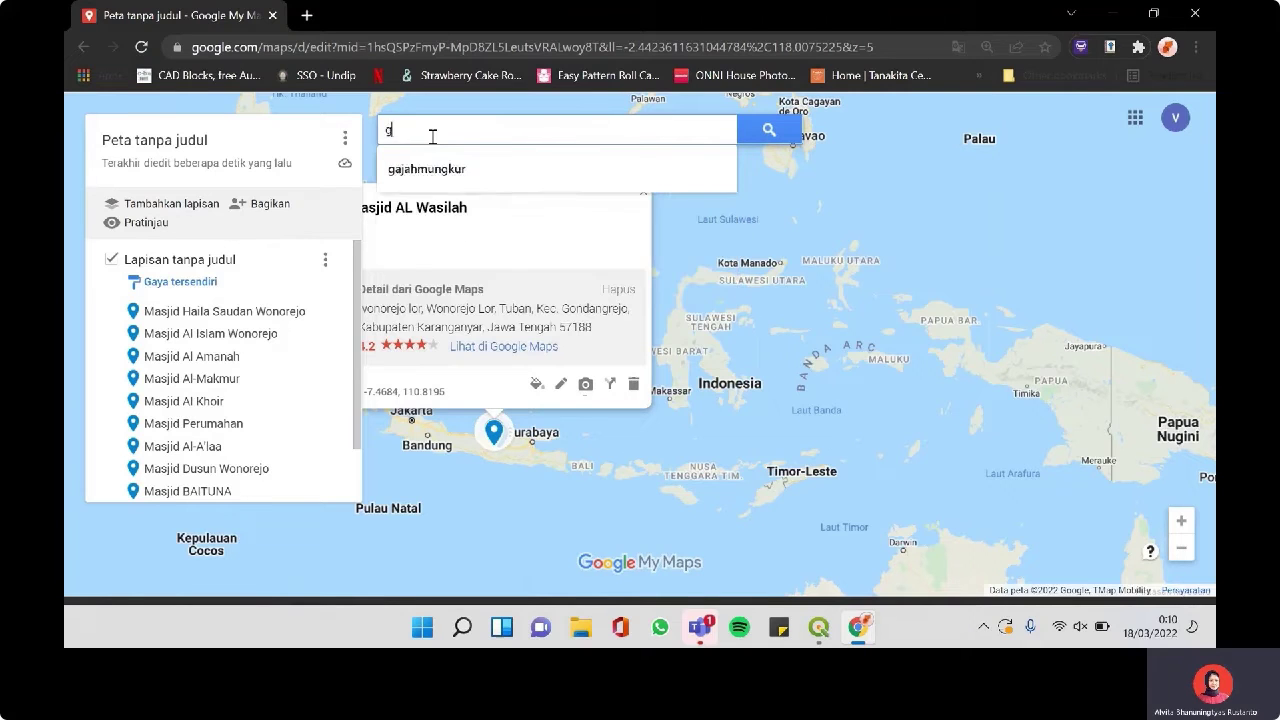
type("ereja di")
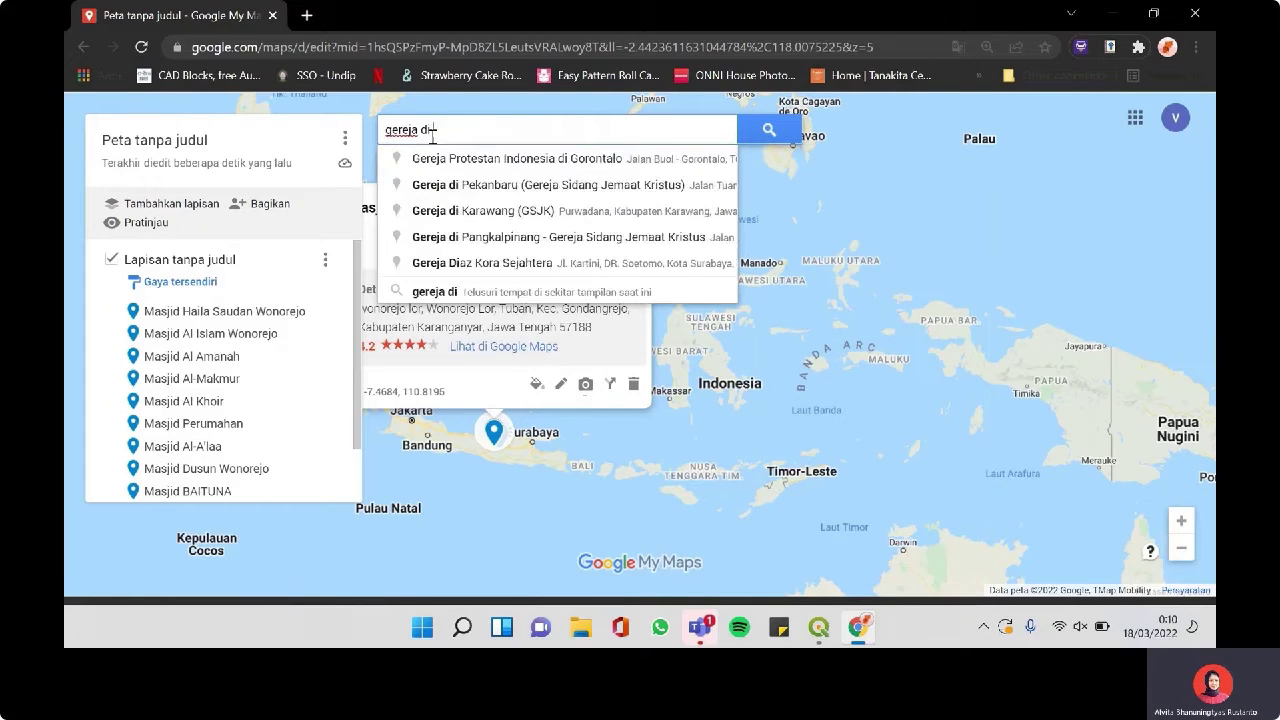
type(" wonorejo ka")
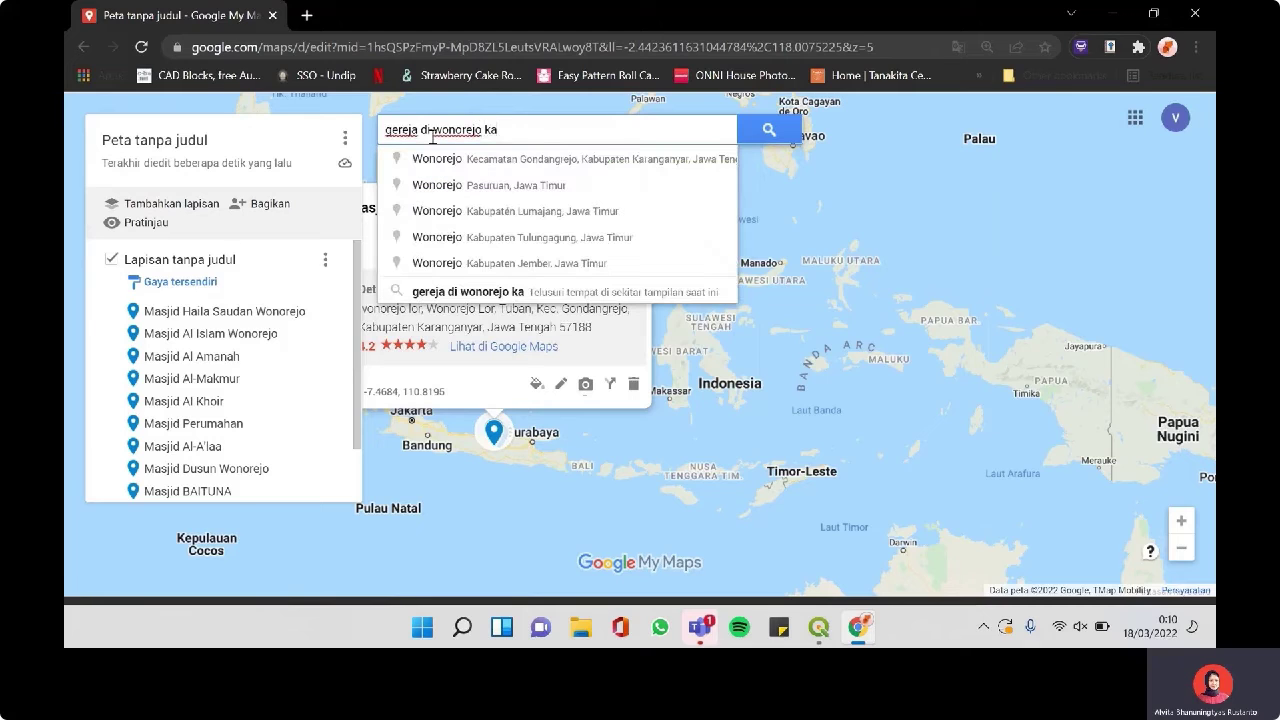
type("ranganyar")
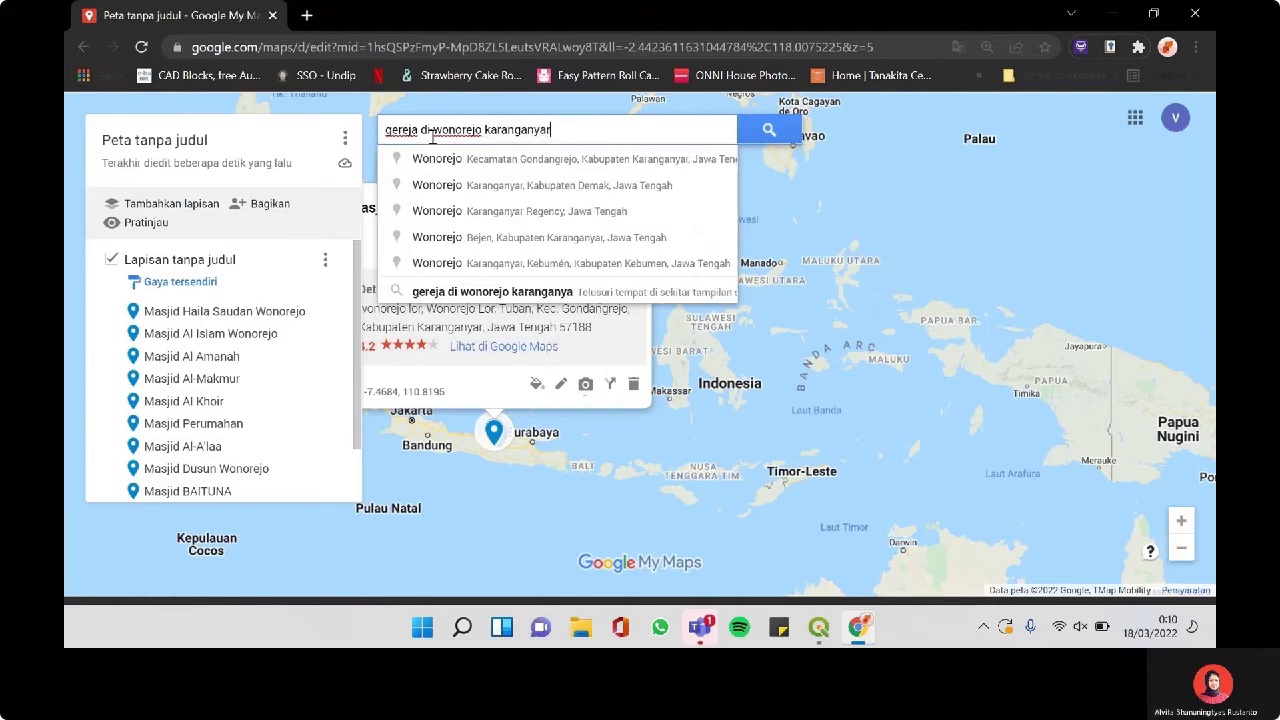
key("Return")
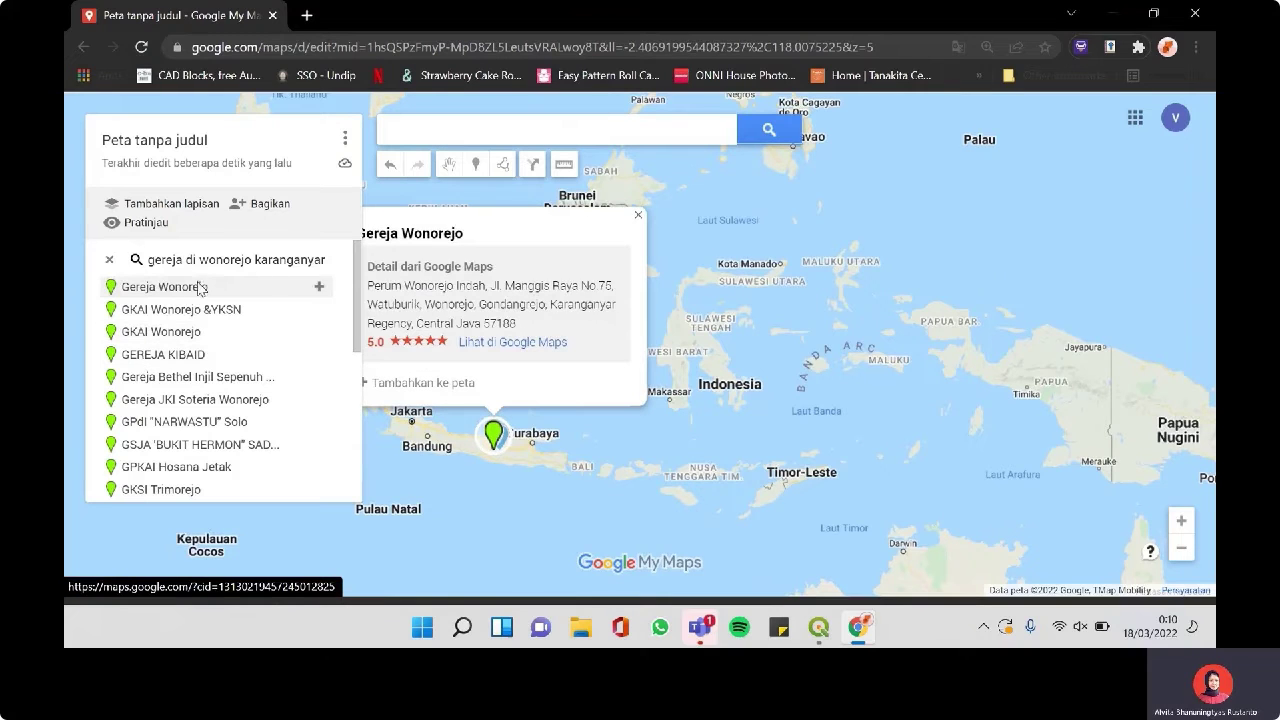
Add Gereja Wonorejo, GKAI Wonorejo &YKSN, GEREJA KIBAID, Gereja Bethel Injil Sepenuh and Gereja JKI Soteria Wonorejo from the results to the untitled layer
left_click(319, 288)
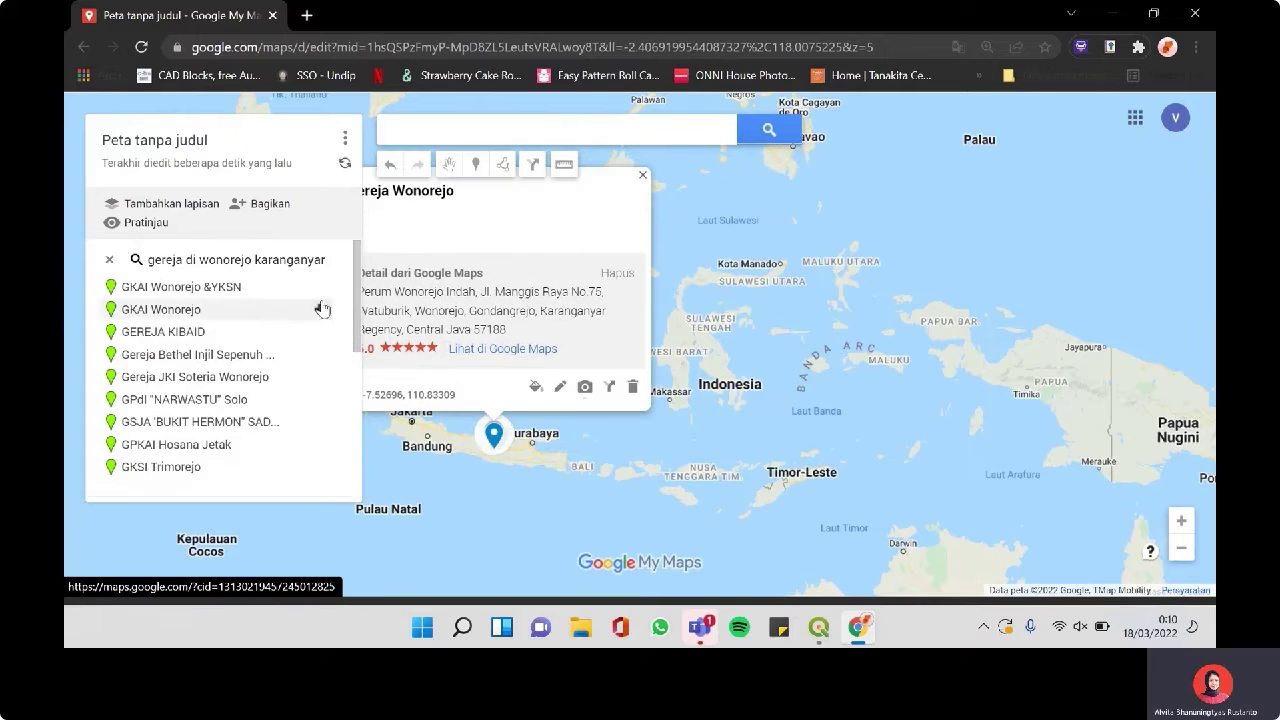
left_click(319, 288)
left_click(319, 310)
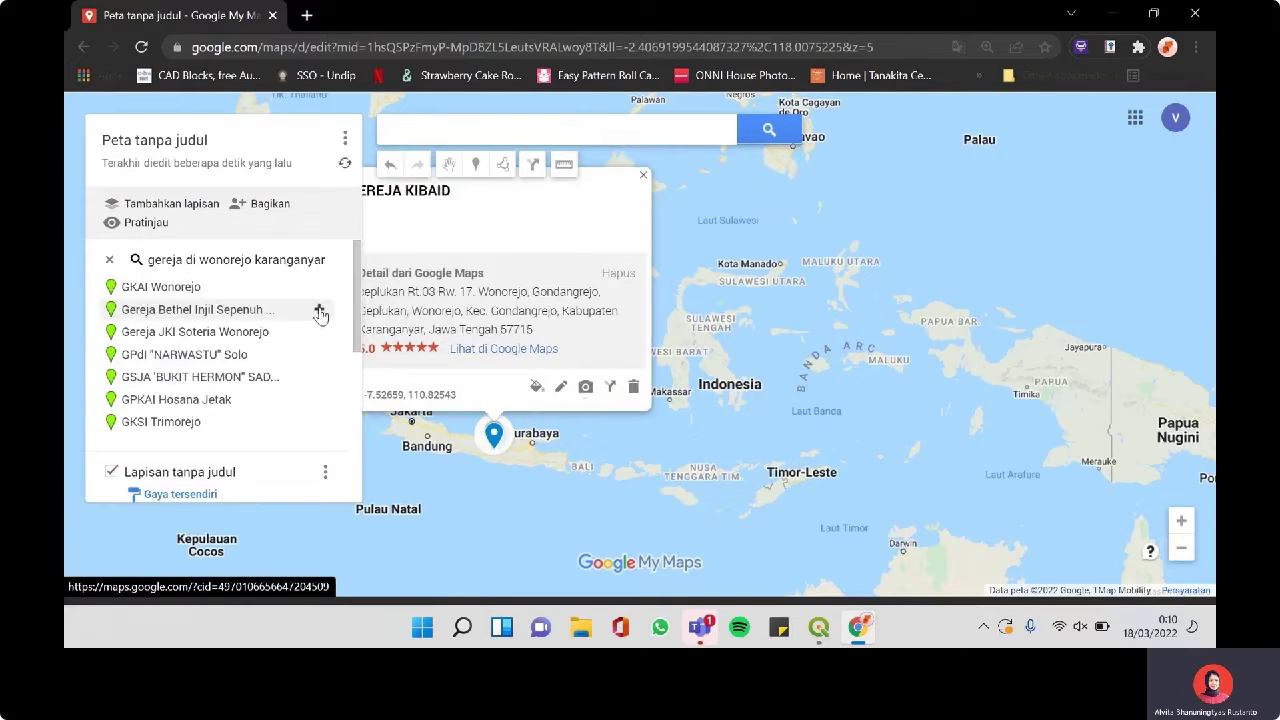
left_click(319, 312)
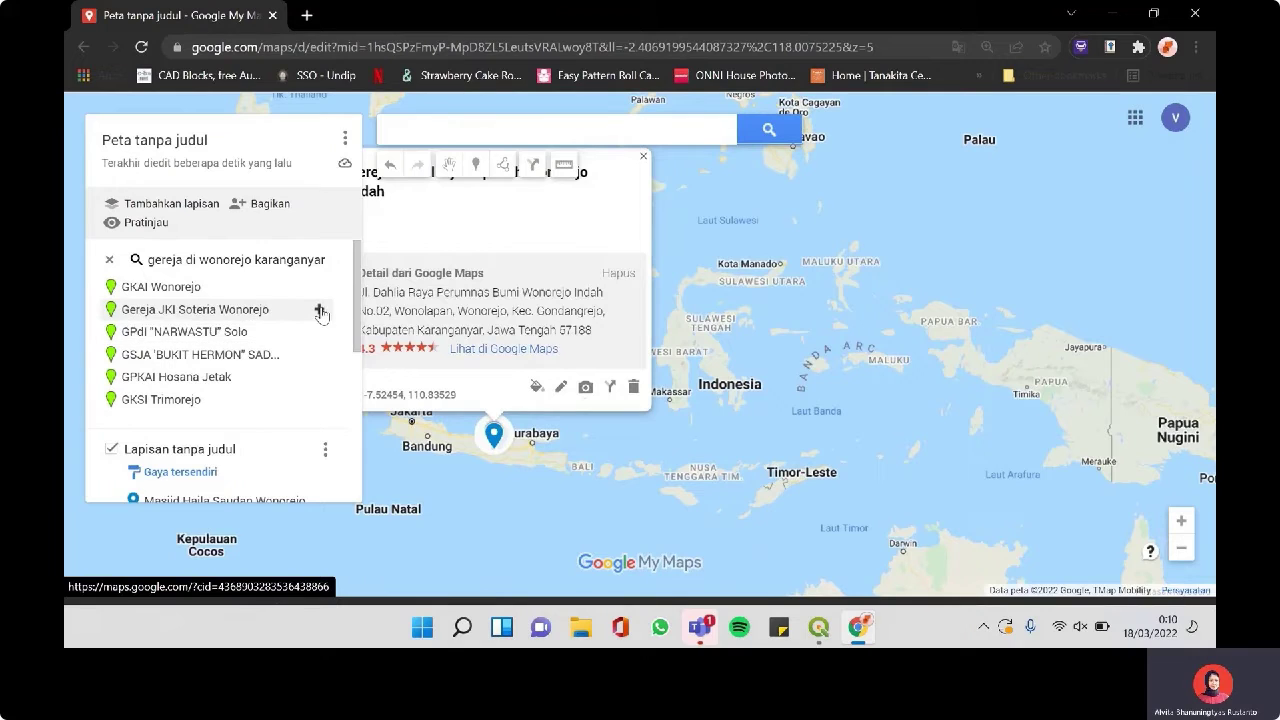
left_click(319, 311)
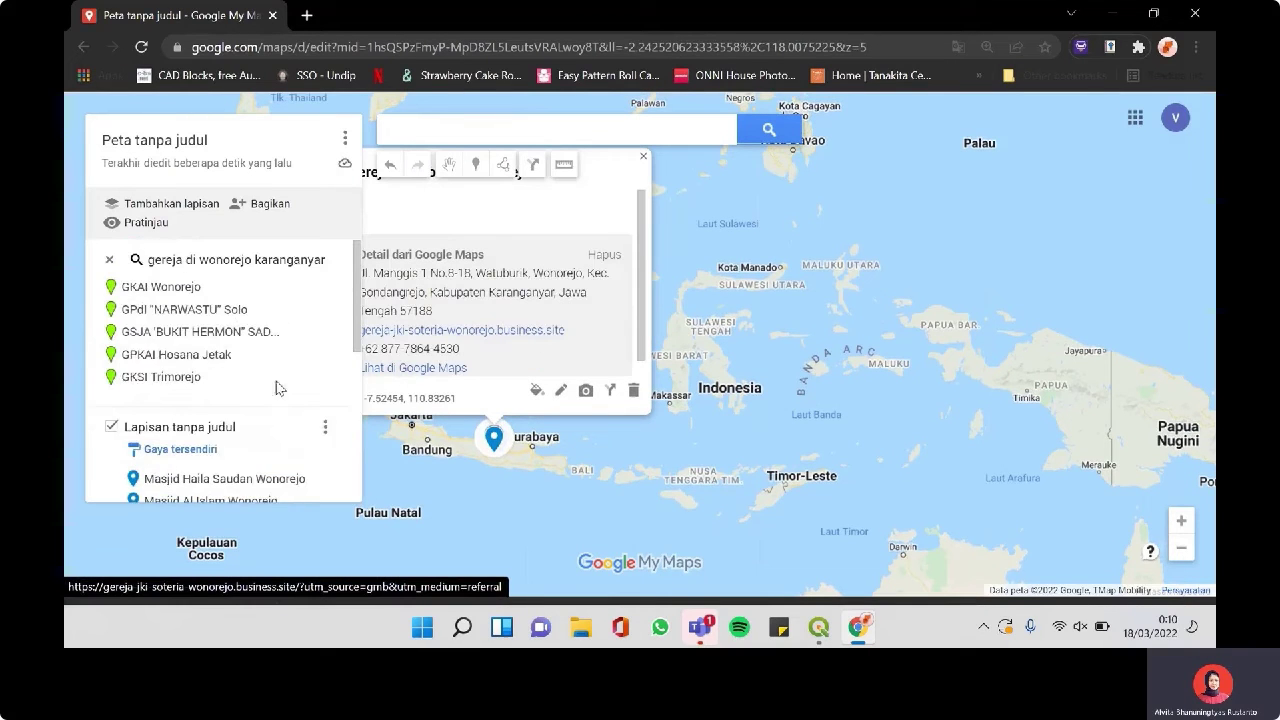
Export the untitled layer of mosques and churches to KML/KMZ and download it as a KMZ file with both export options off
scroll(292, 418, "down", 2)
scroll(292, 418, "up", 1)
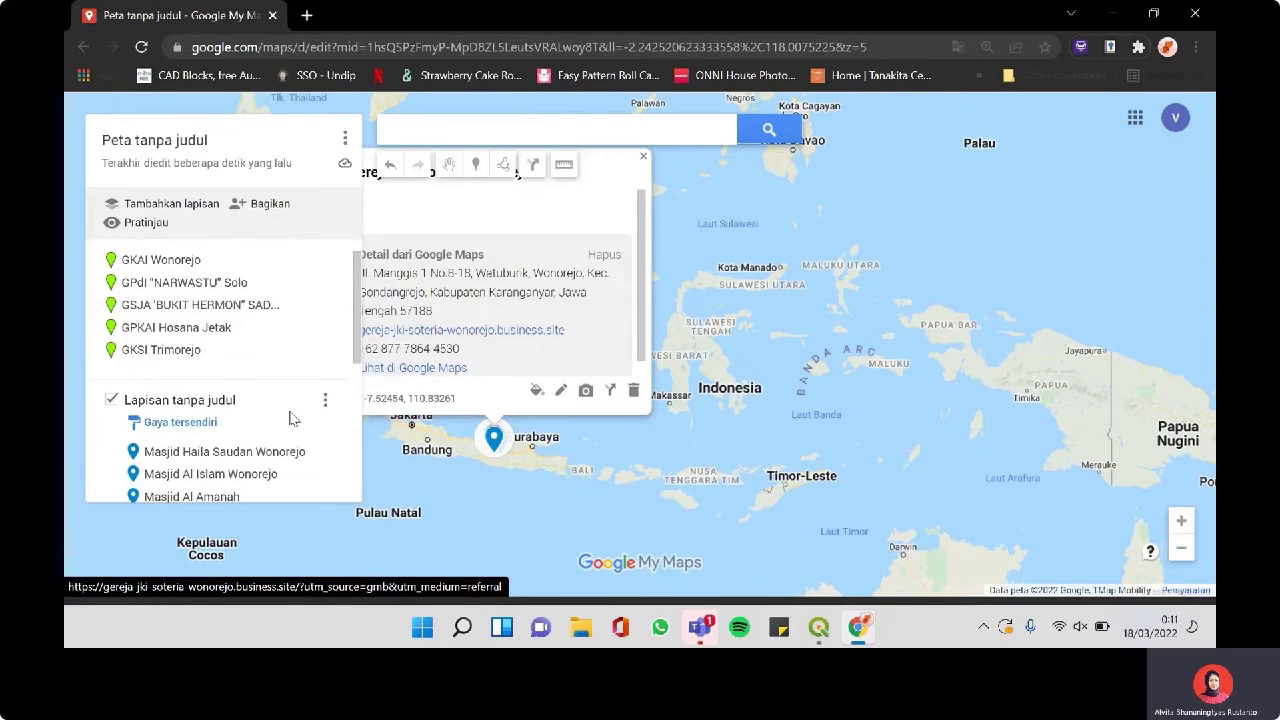
left_click(325, 405)
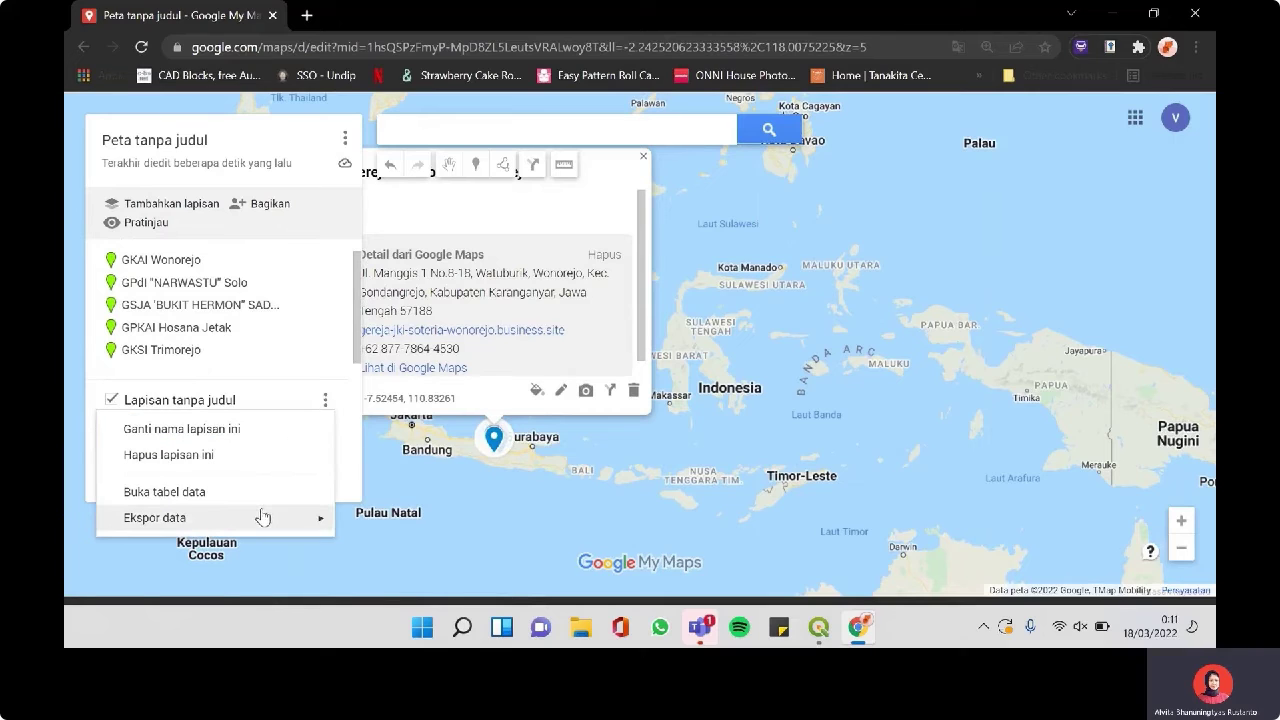
mouse_move(260, 520)
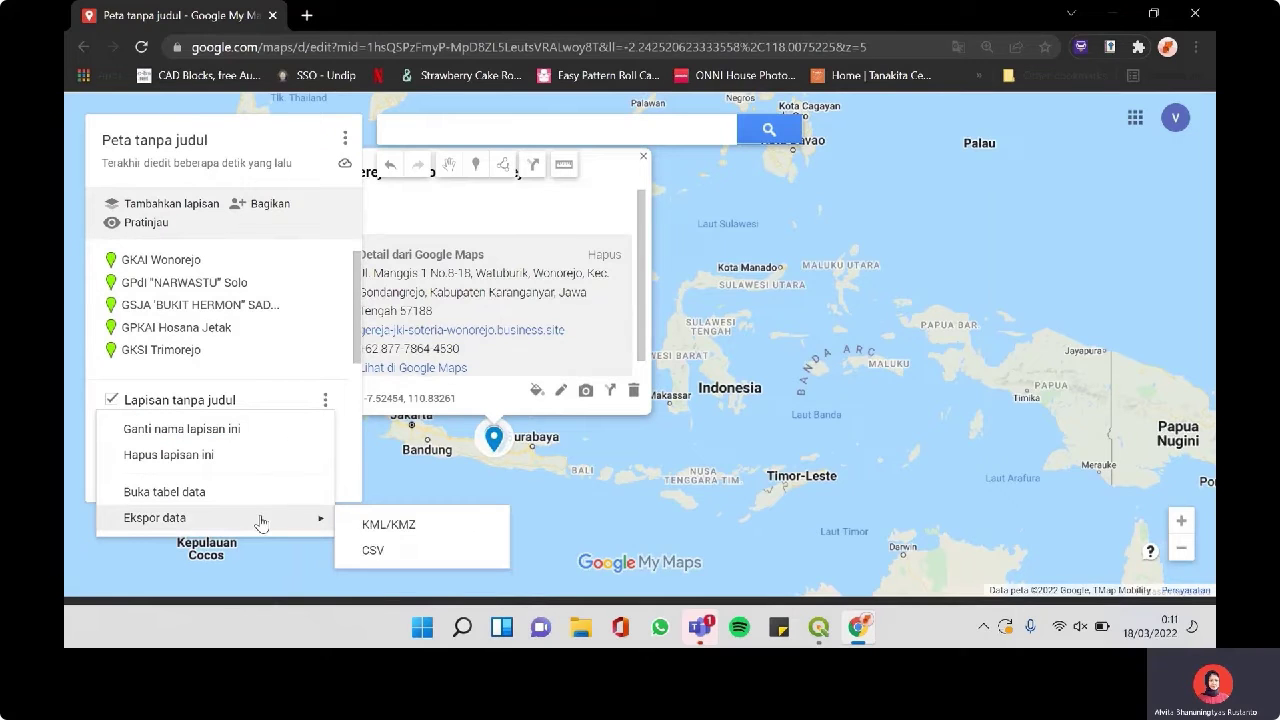
left_click(399, 532)
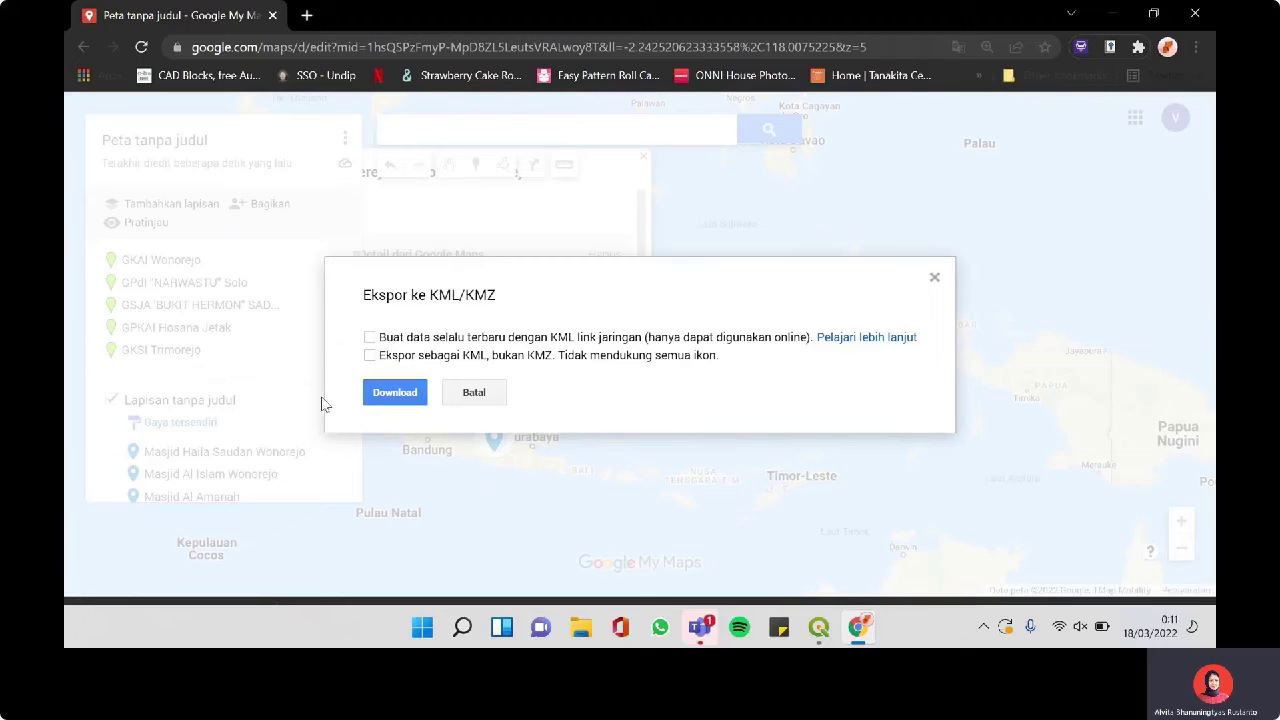
left_click(396, 399)
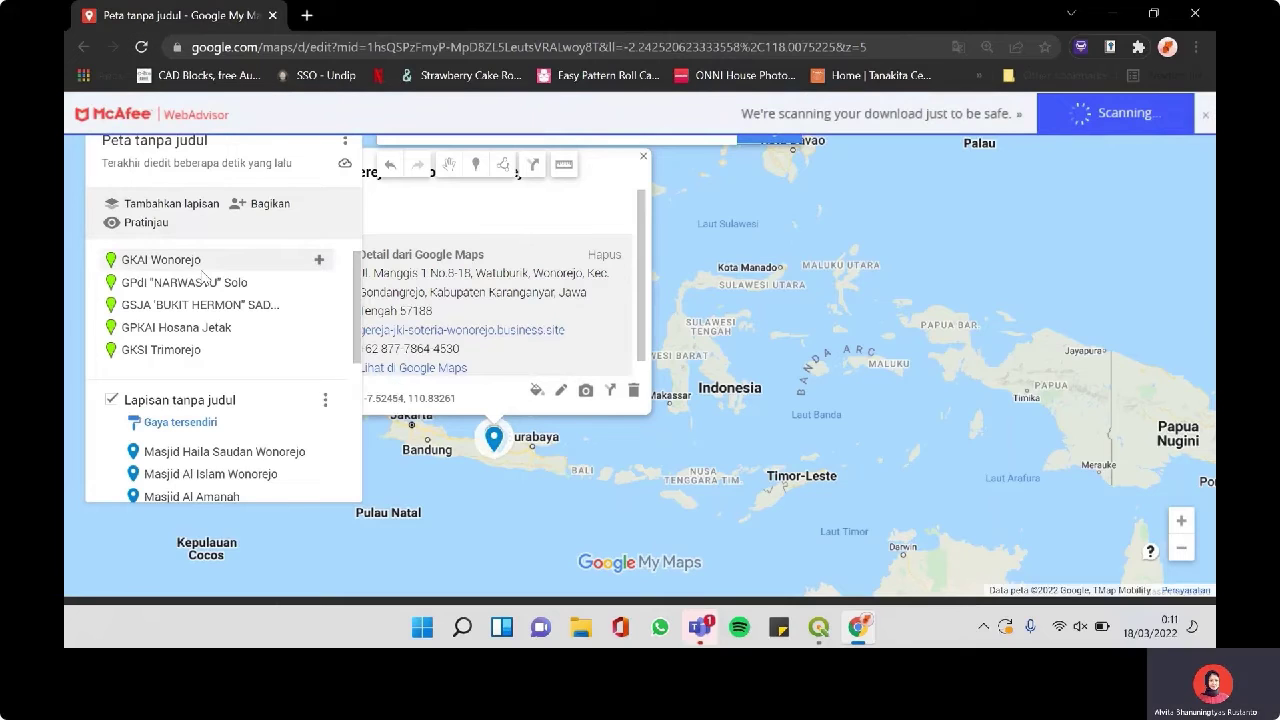
Return to the My Maps overview, create a new map and search it for "fasilitas kesehatan di wonorejo karanganyar"
left_click(83, 47)
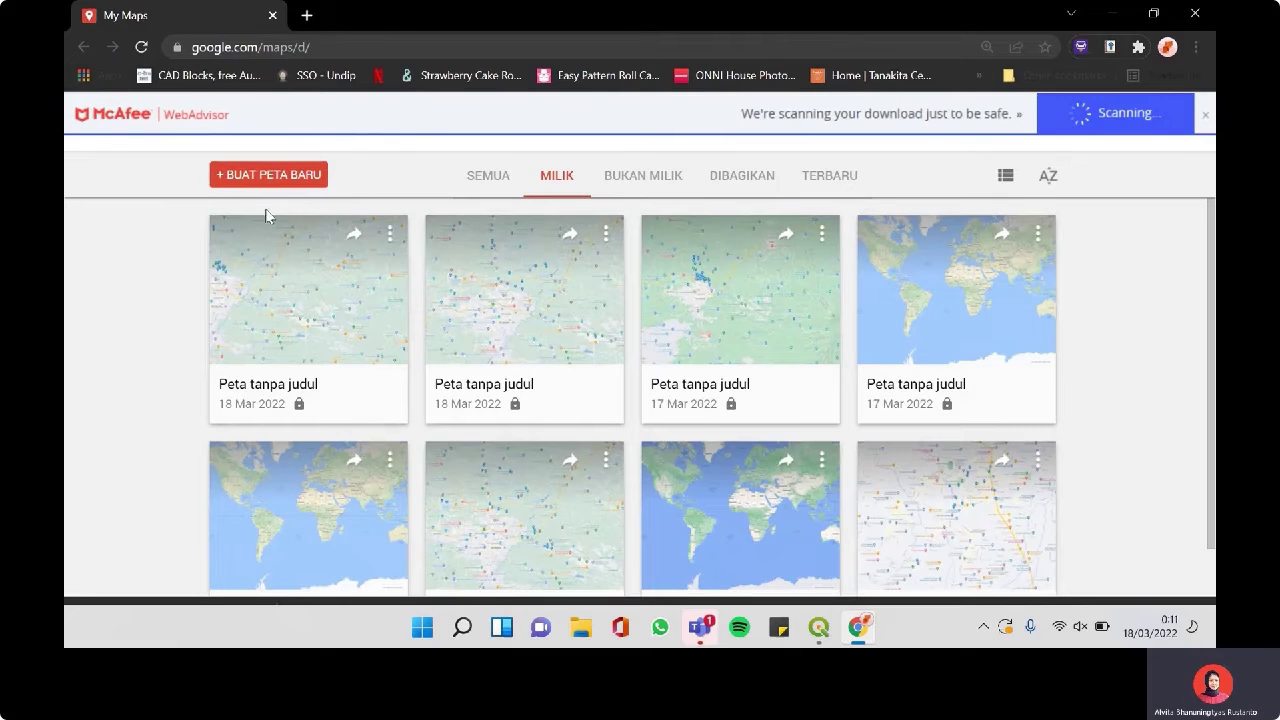
left_click(296, 178)
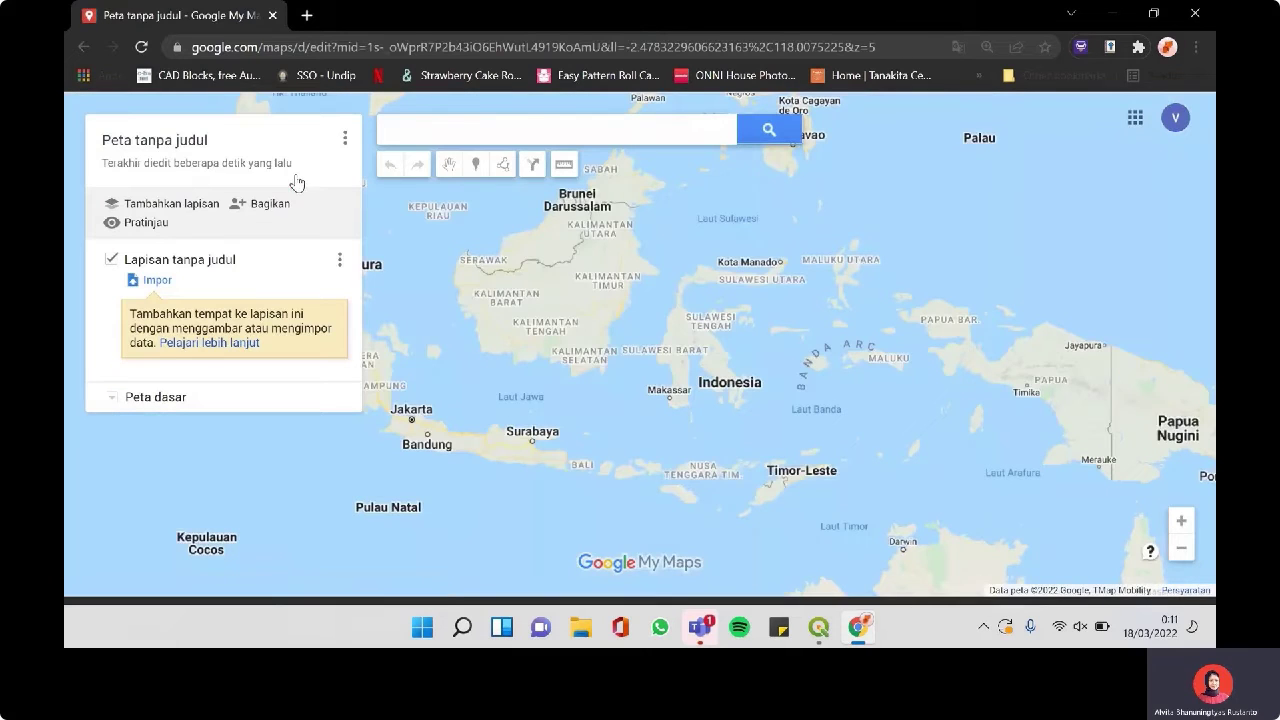
left_click(424, 125)
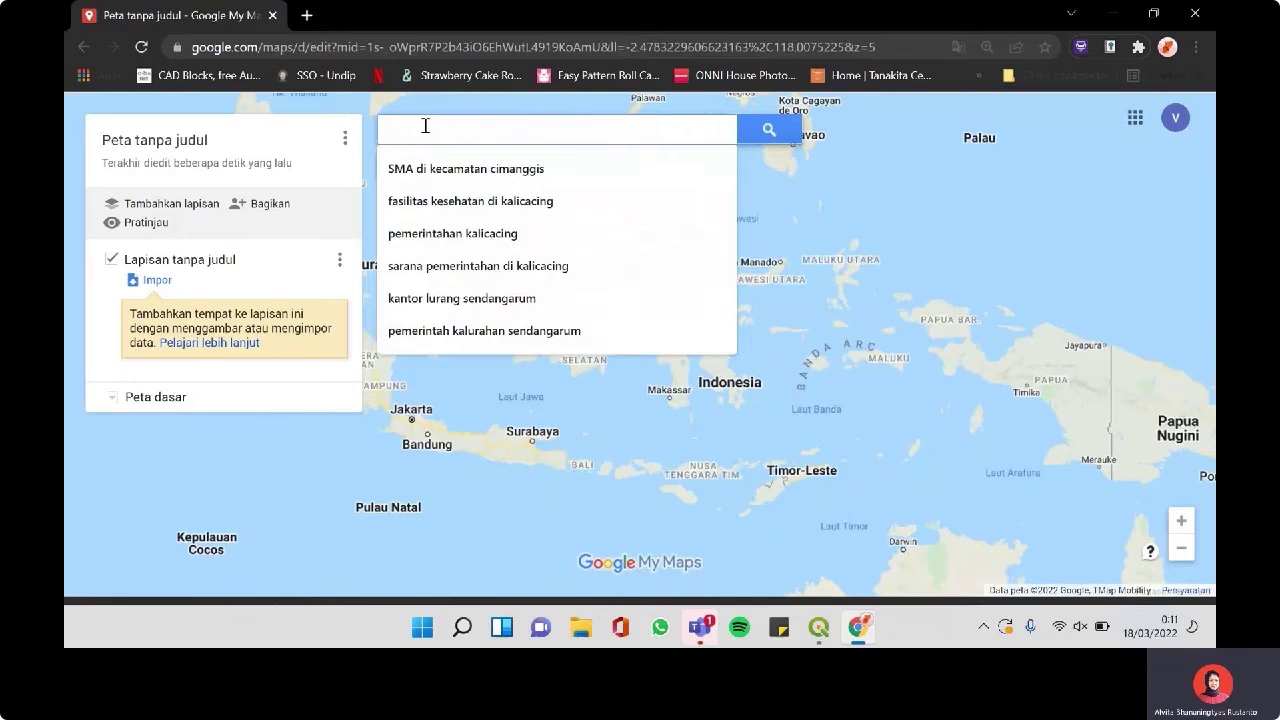
type("fasi")
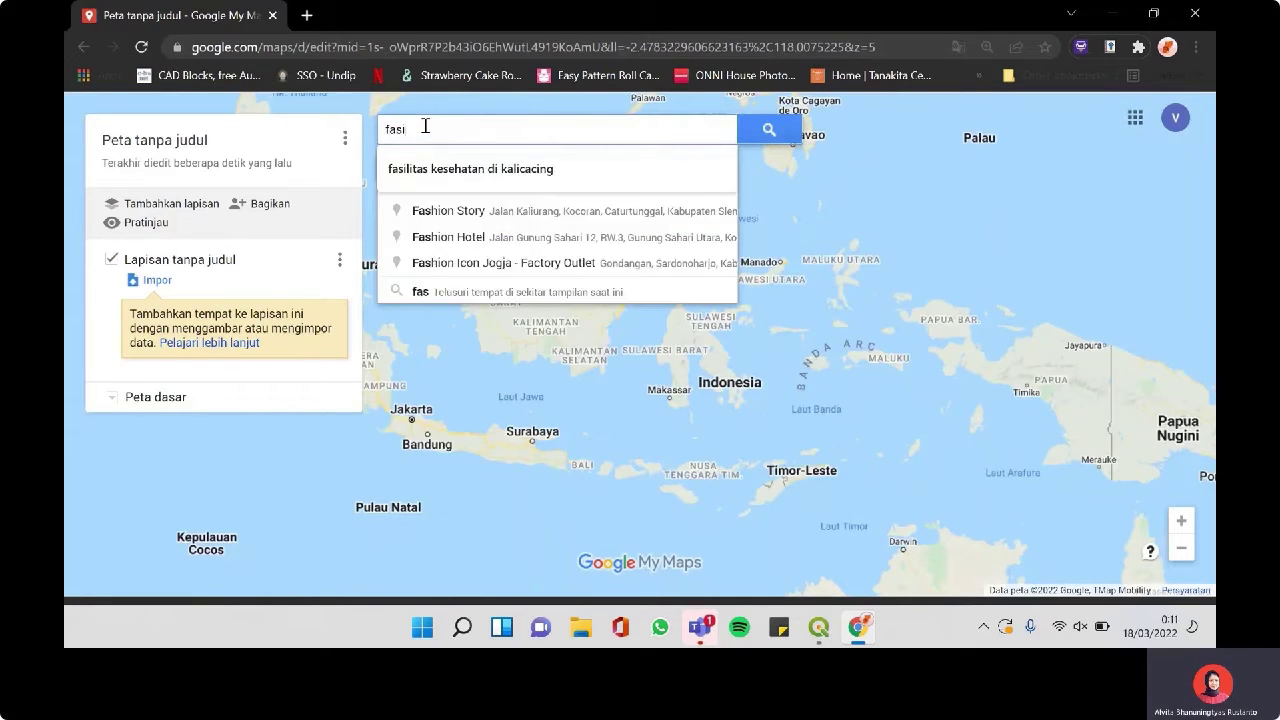
type("litas kesehat")
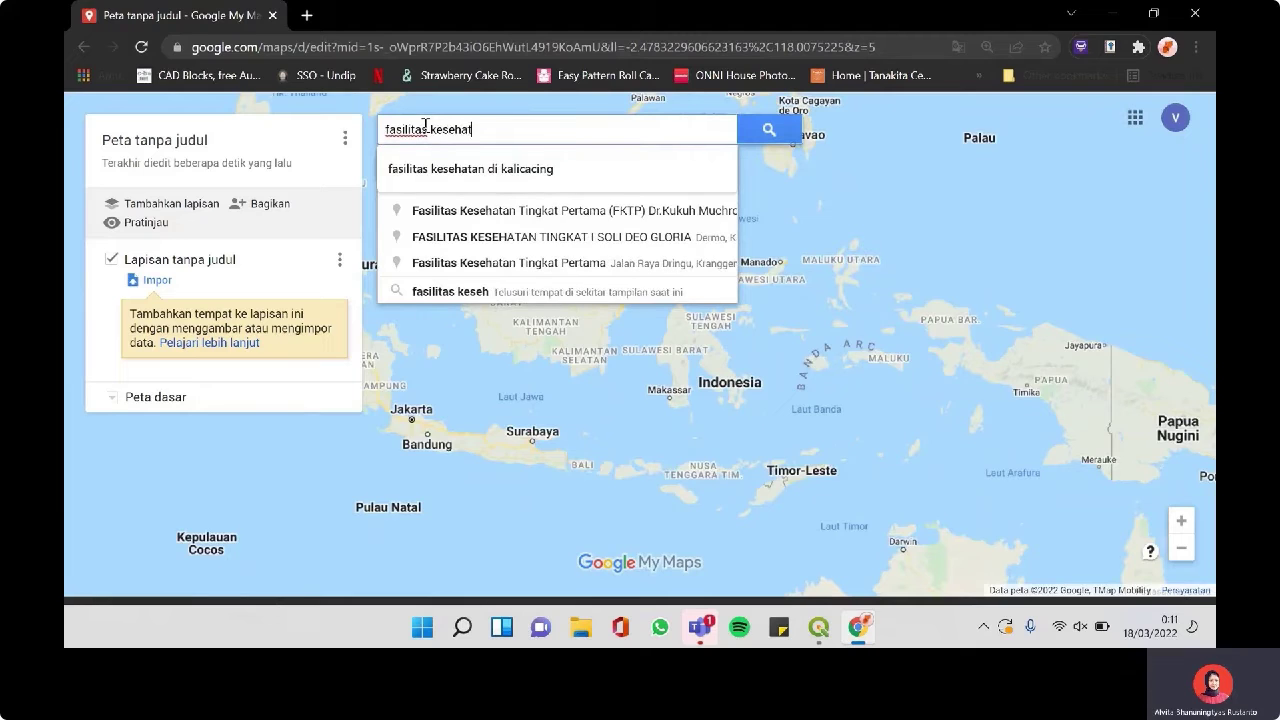
type("an di")
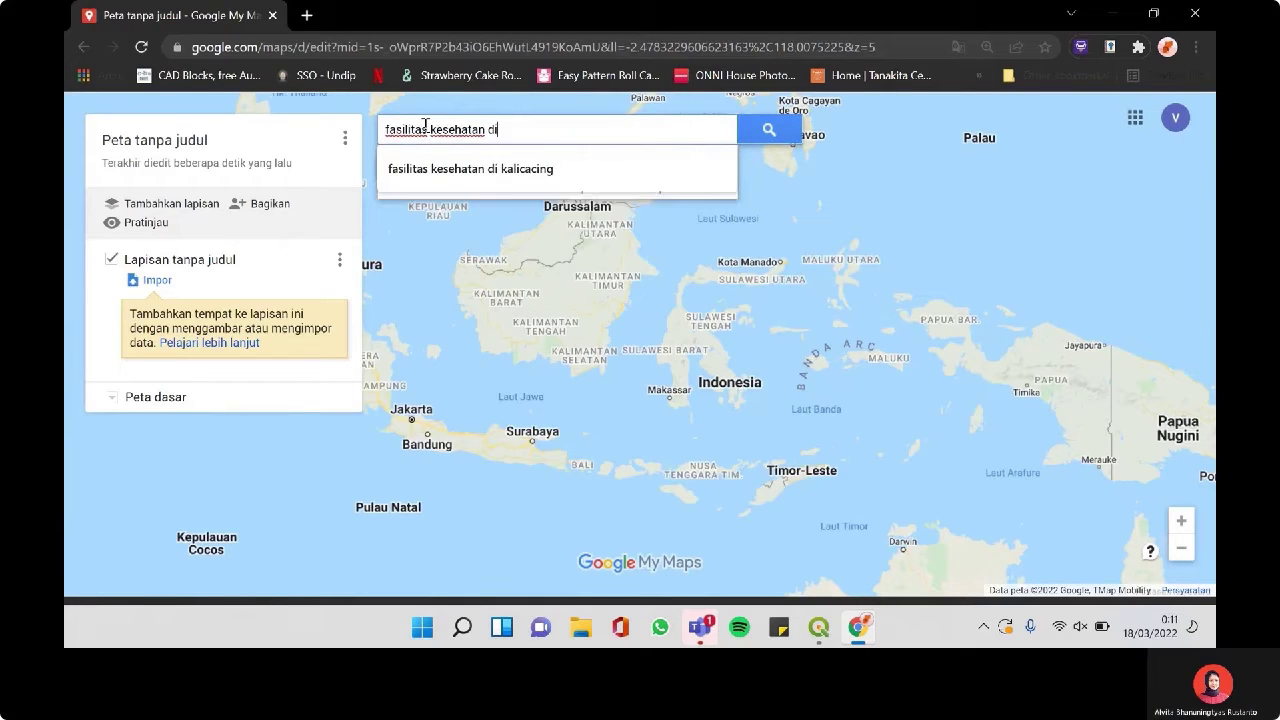
type(" wonorejo ")
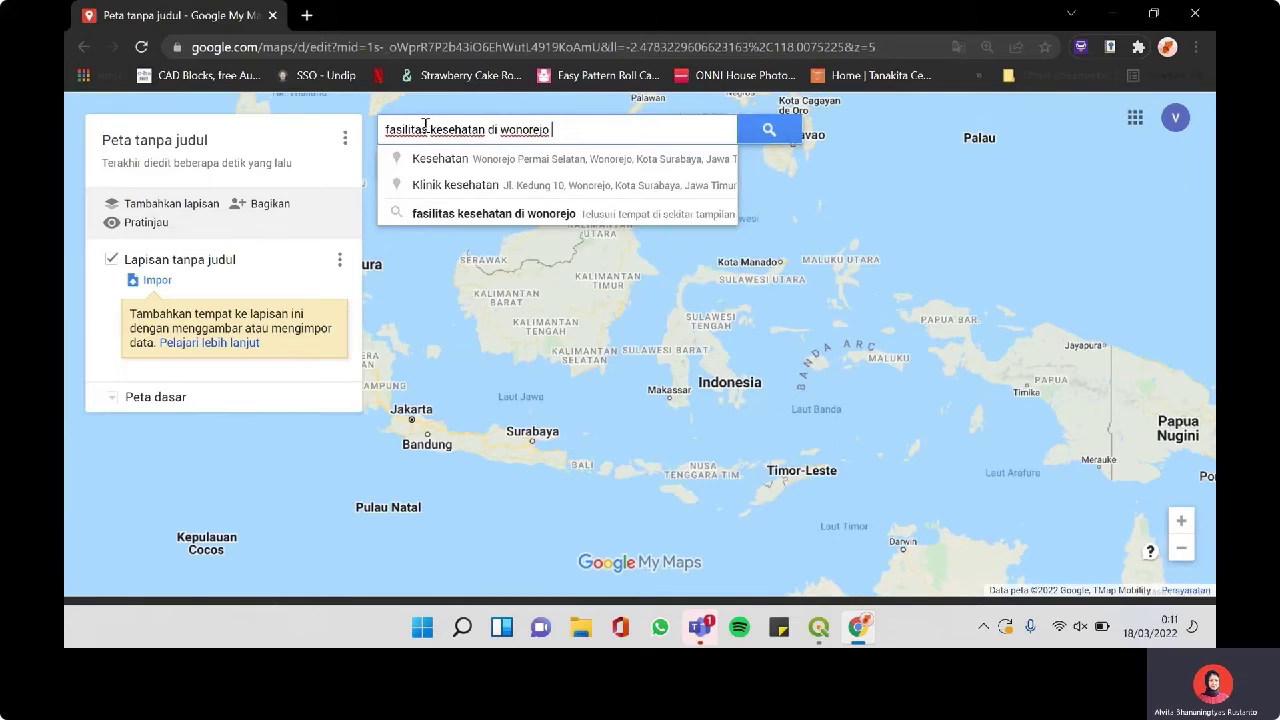
type("karanganya")
key("Return")
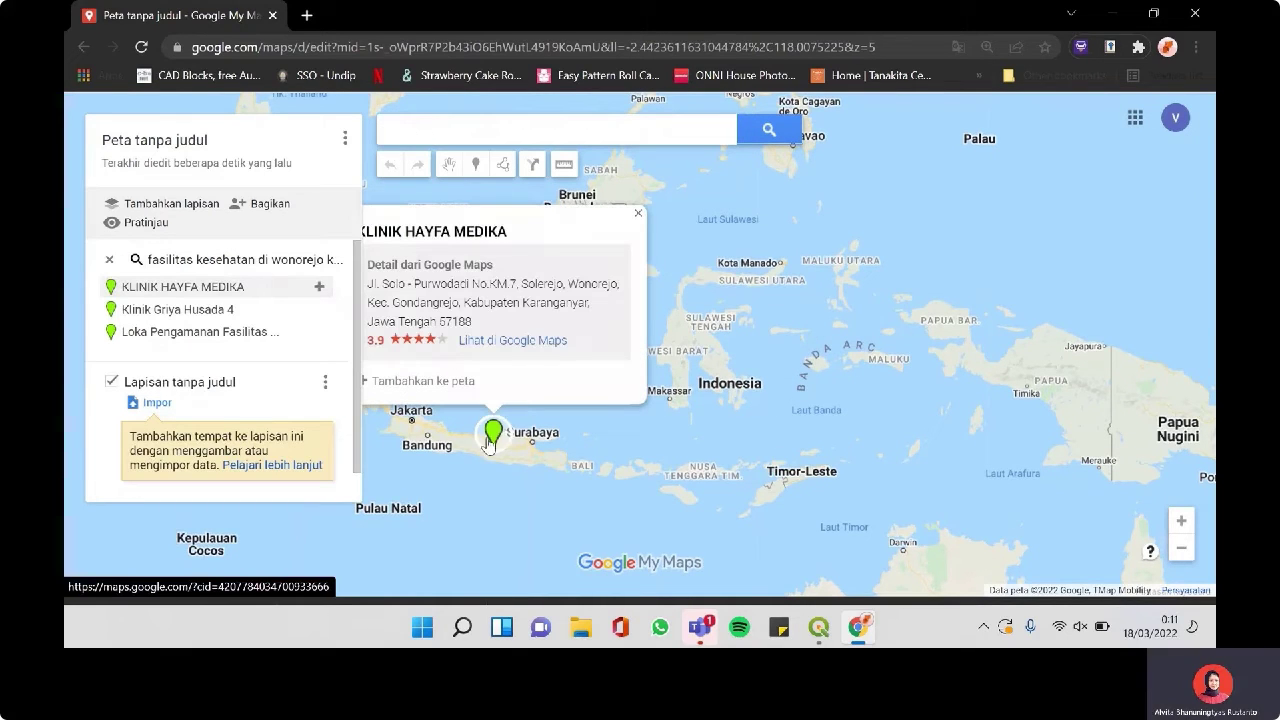
Add KLINIK HAYFA MEDIKA, Klinik Griya Husada 4 and Loka Pengamanan Fasilitas Kesehatan (LPFK) Surakarta from the results to the untitled layer
scroll(490, 428, "up", 2)
scroll(510, 505, "up", 3)
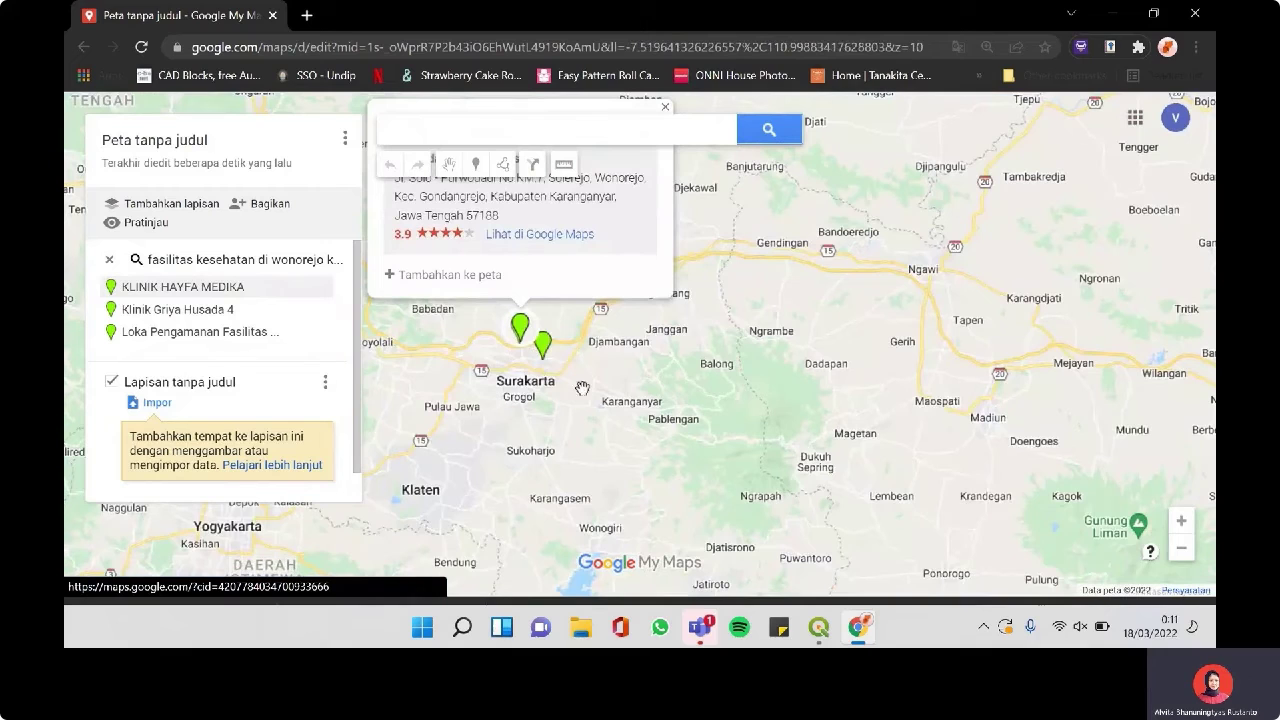
left_click(320, 288)
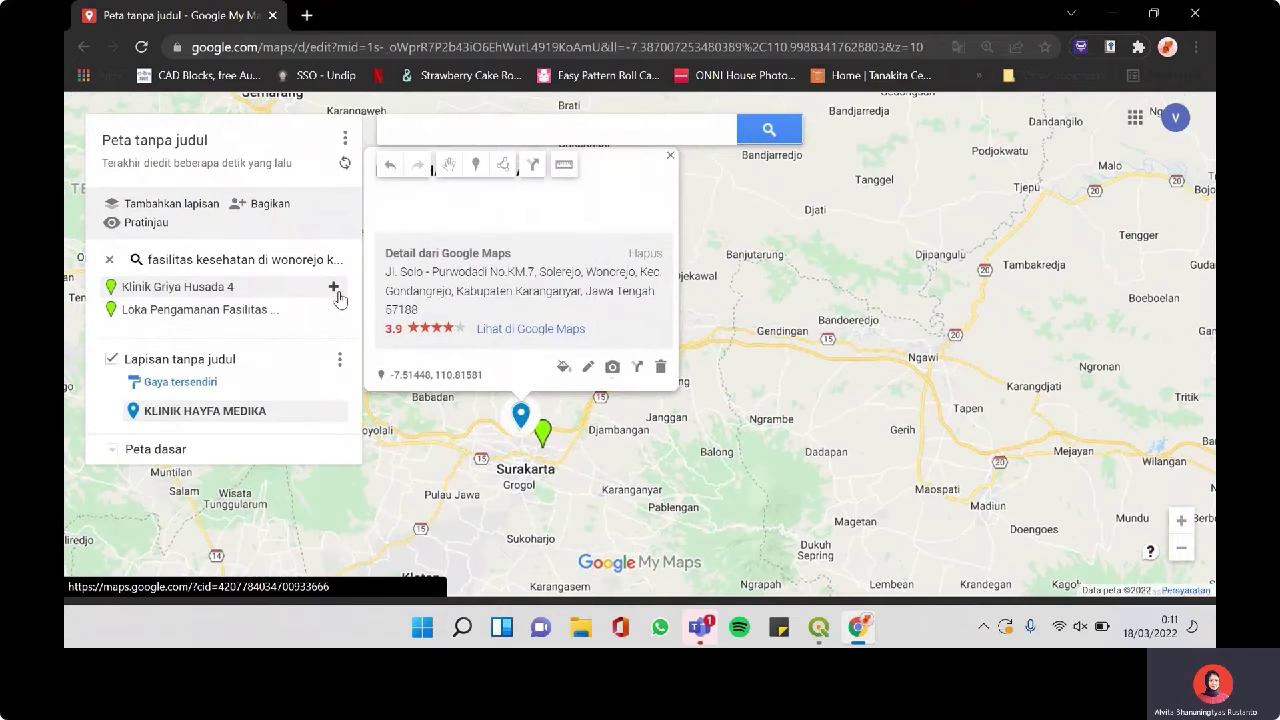
left_click(334, 288)
left_click(340, 296)
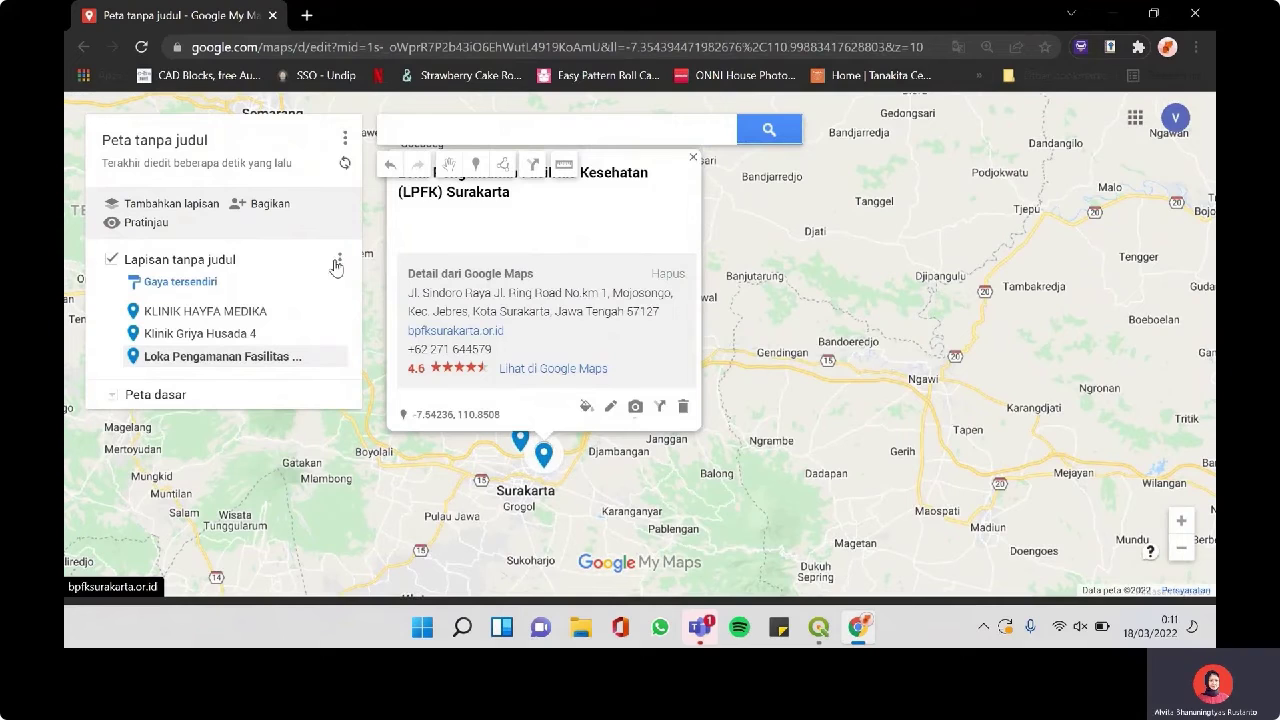
Export the untitled layer of health facilities to KML/KMZ and download it as a KMZ file with both export options off
left_click(339, 262)
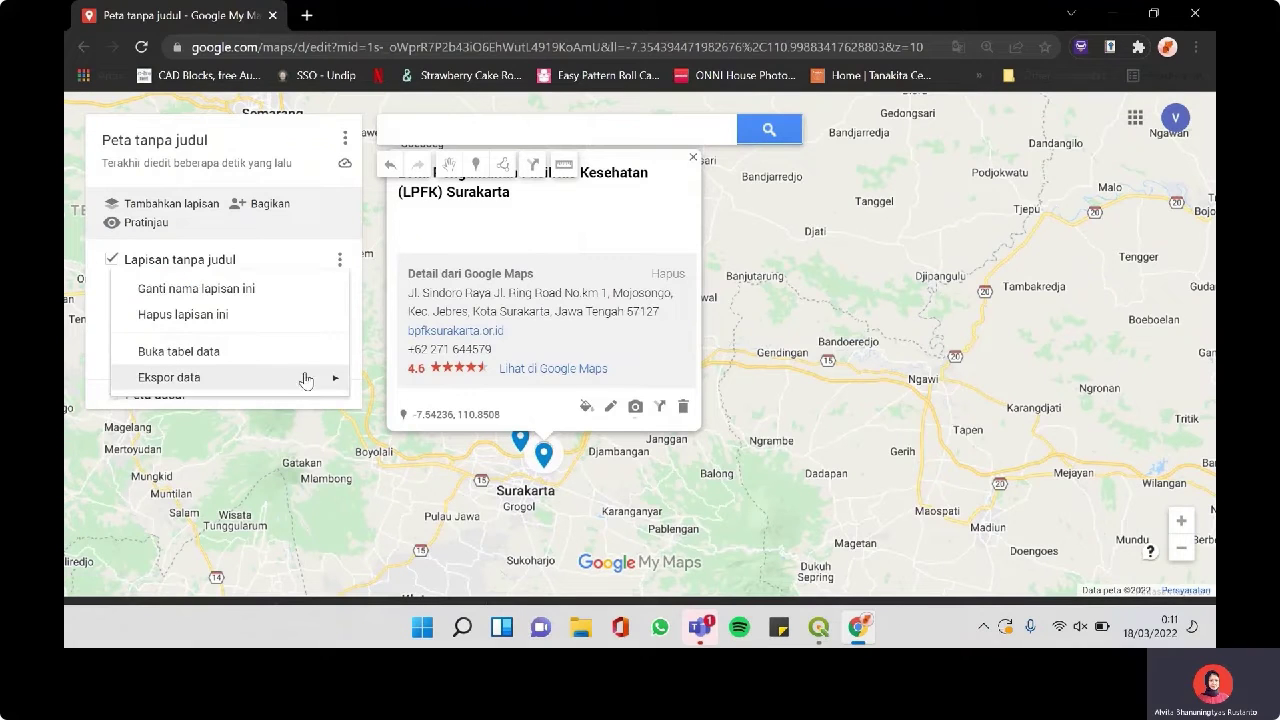
mouse_move(302, 385)
left_click(401, 387)
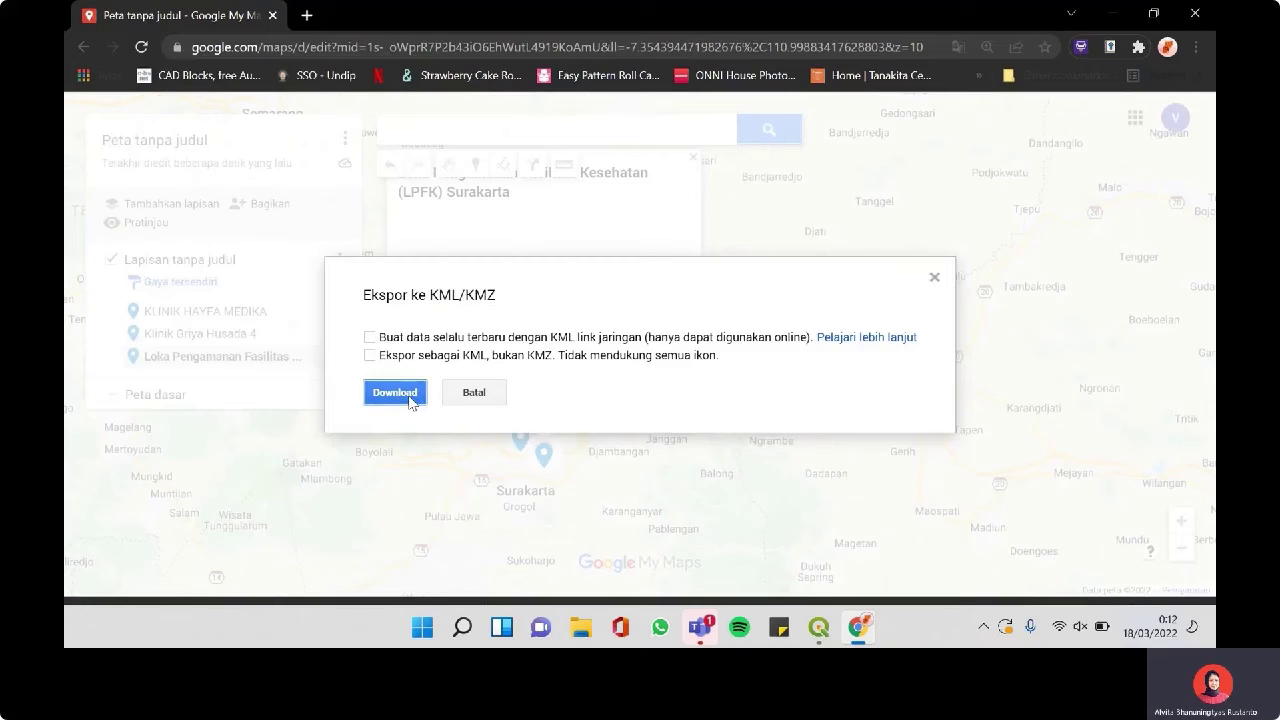
left_click(395, 392)
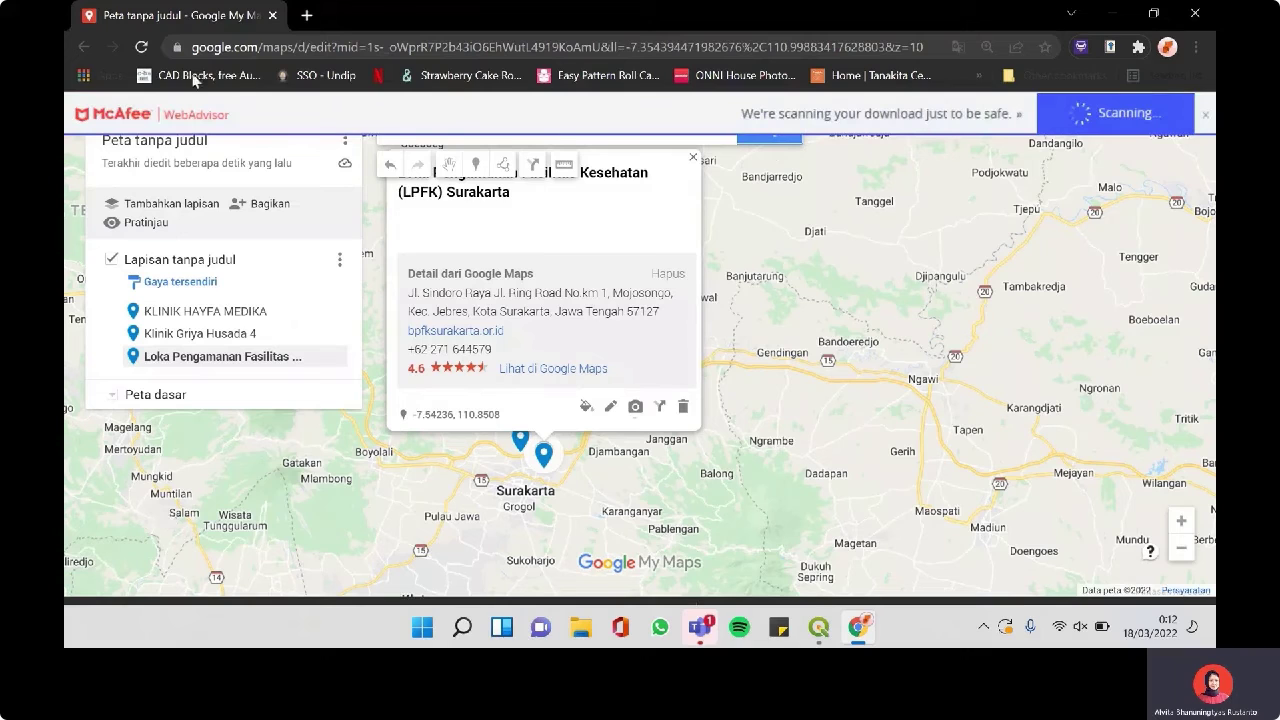
Return to the My Maps overview, create a new map and search it for "toko di wonorejo karanganyar"
left_click(85, 46)
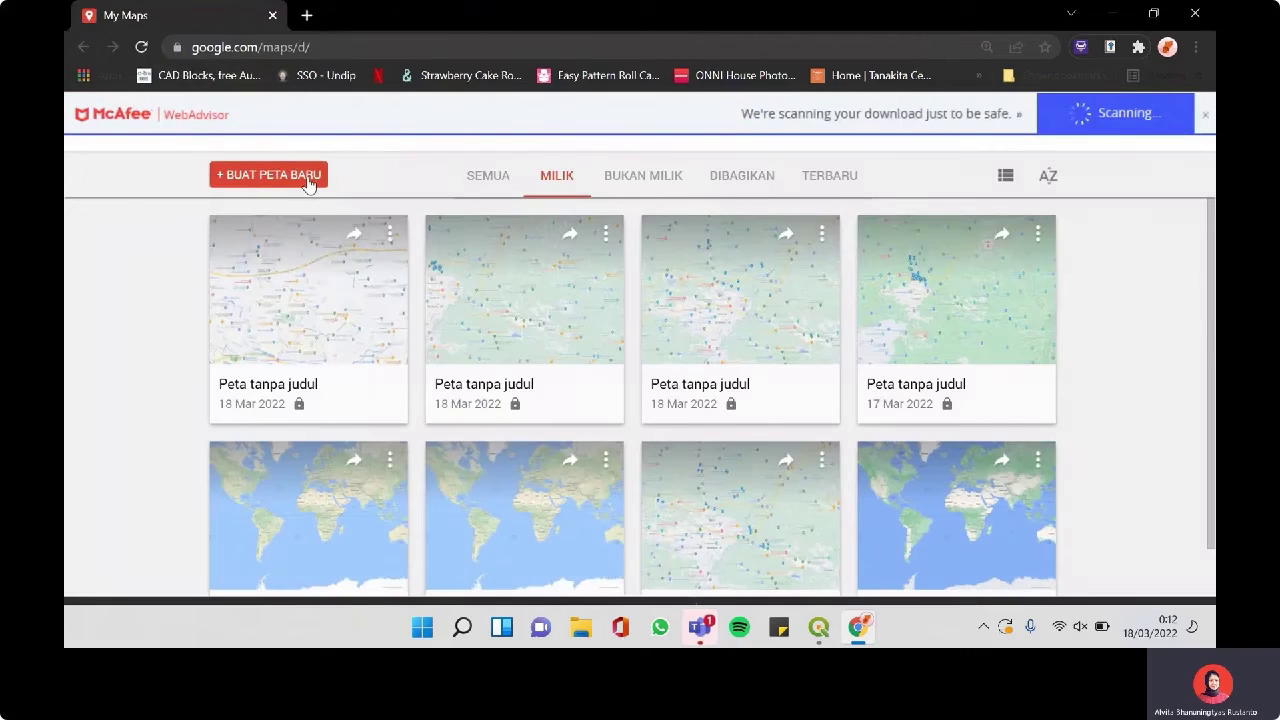
left_click(309, 183)
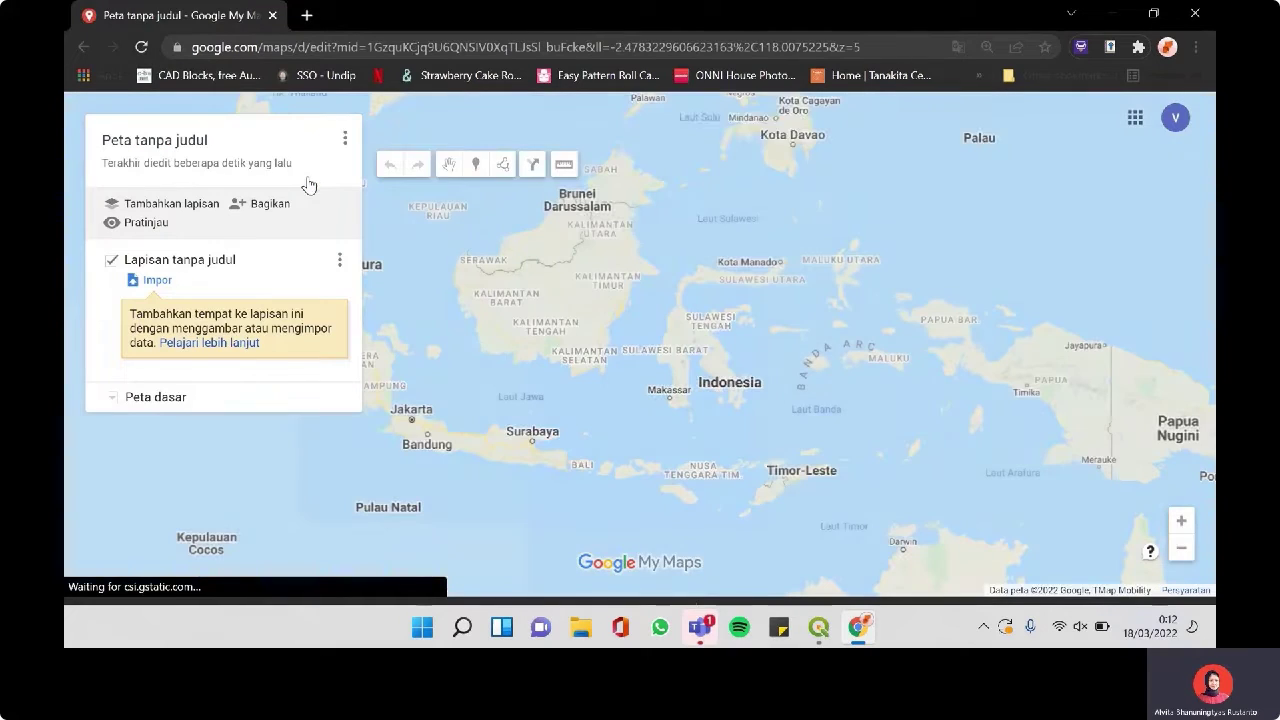
left_click(448, 128)
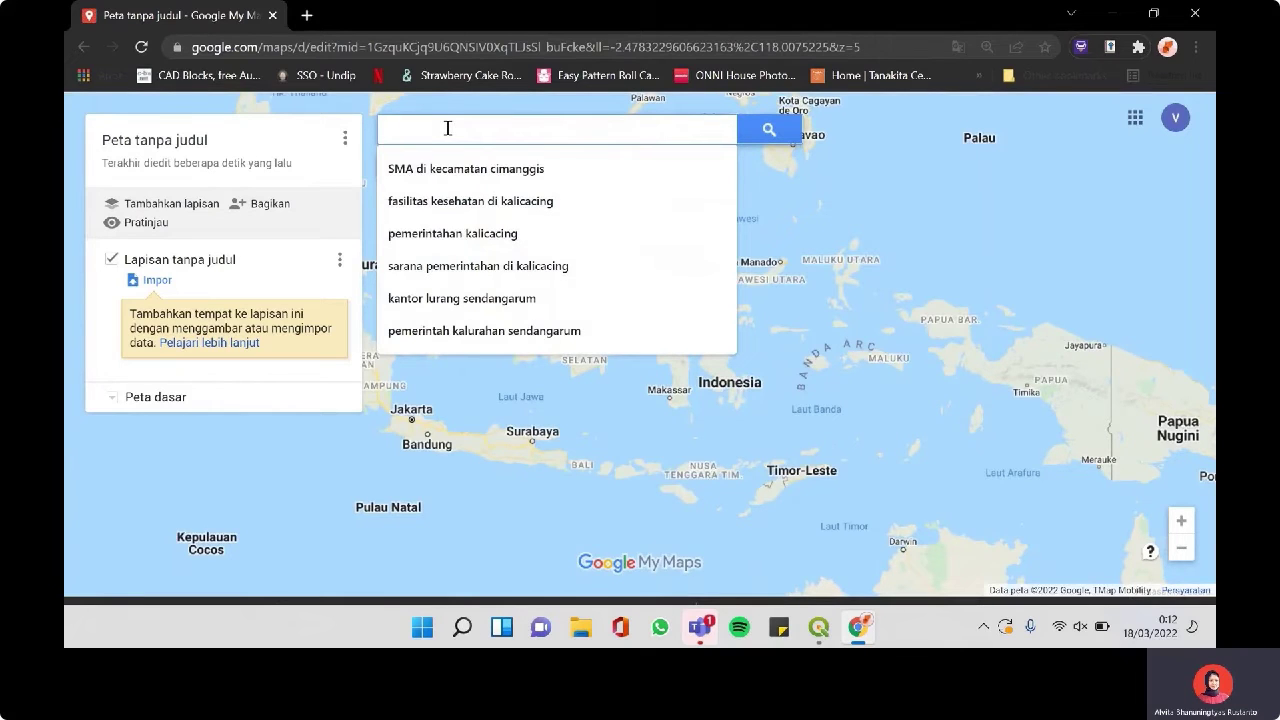
type("toko d")
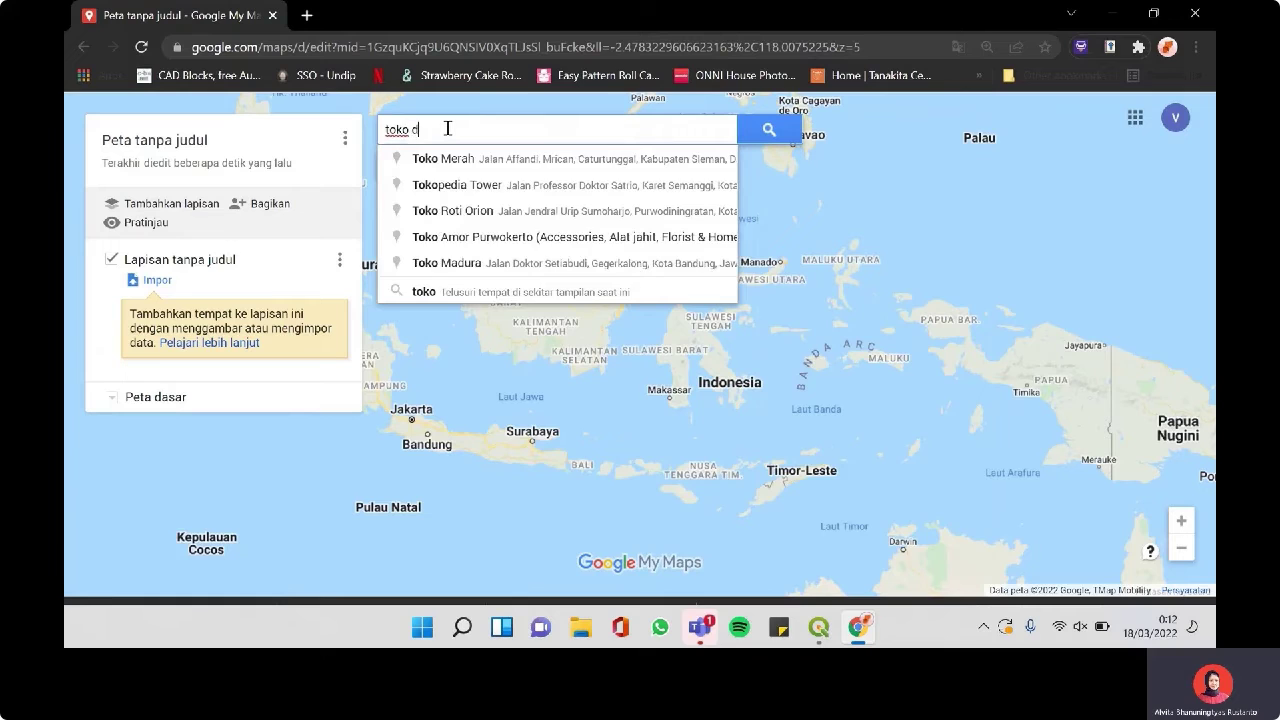
type("i wonorej")
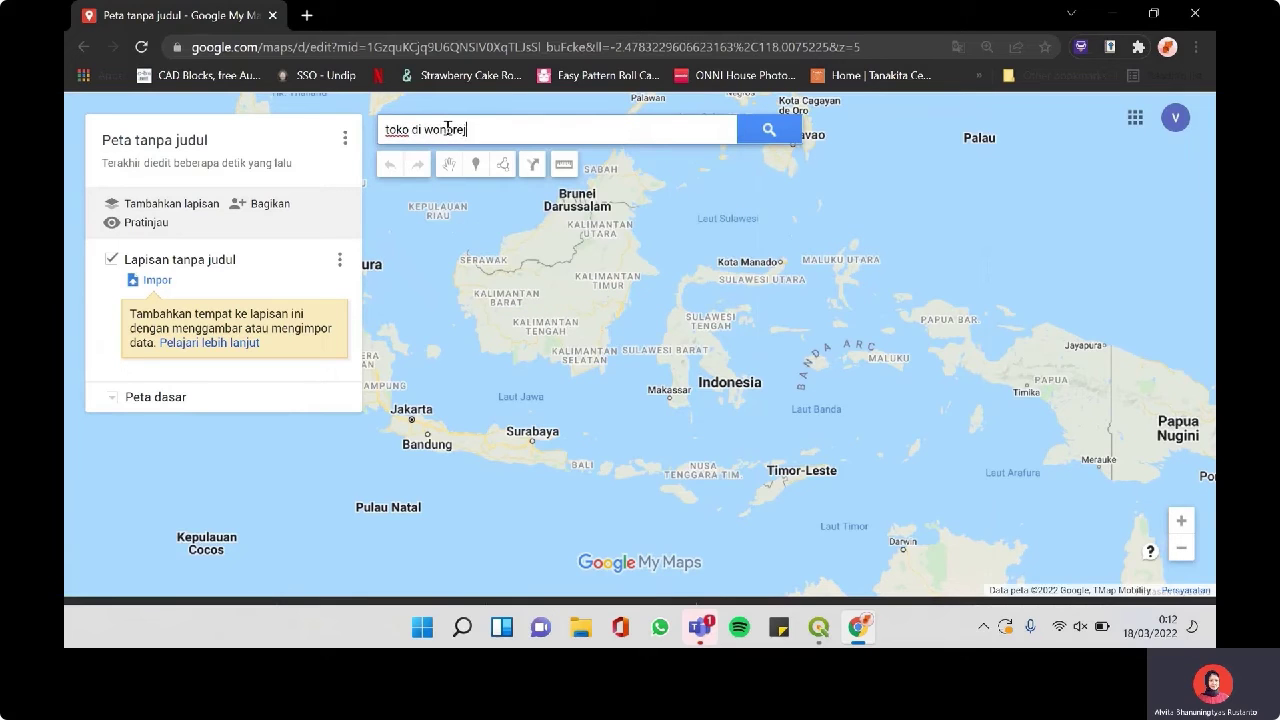
type("o karanganyar")
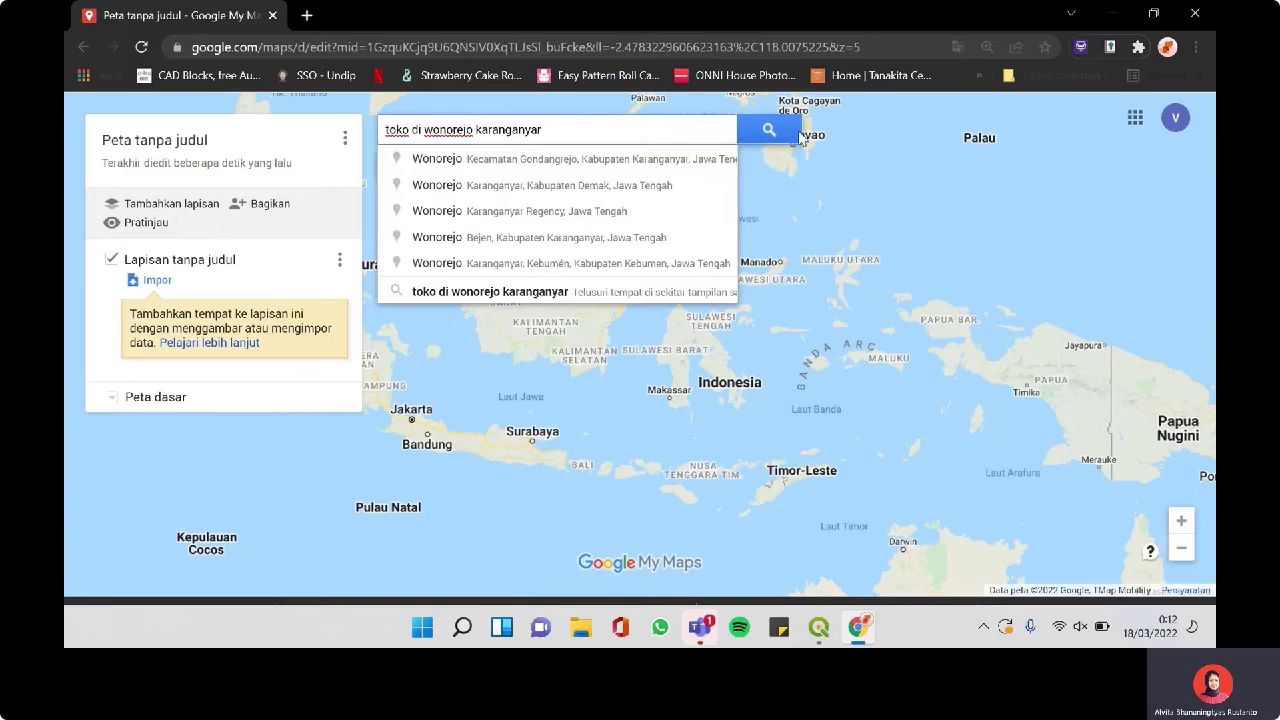
left_click(798, 136)
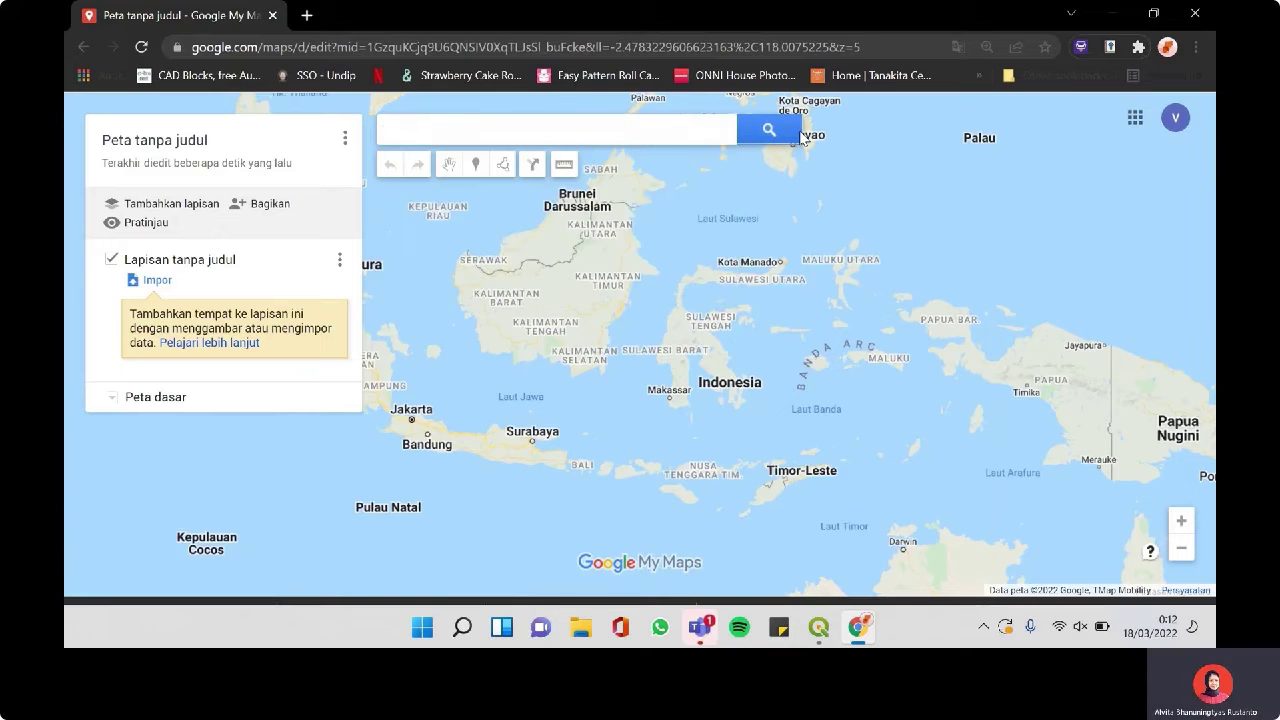
Add TOKO RAYA, Toko Indras, Toko Rasya and Hasna store from the results to the untitled layer
scroll(461, 471, "up", 2)
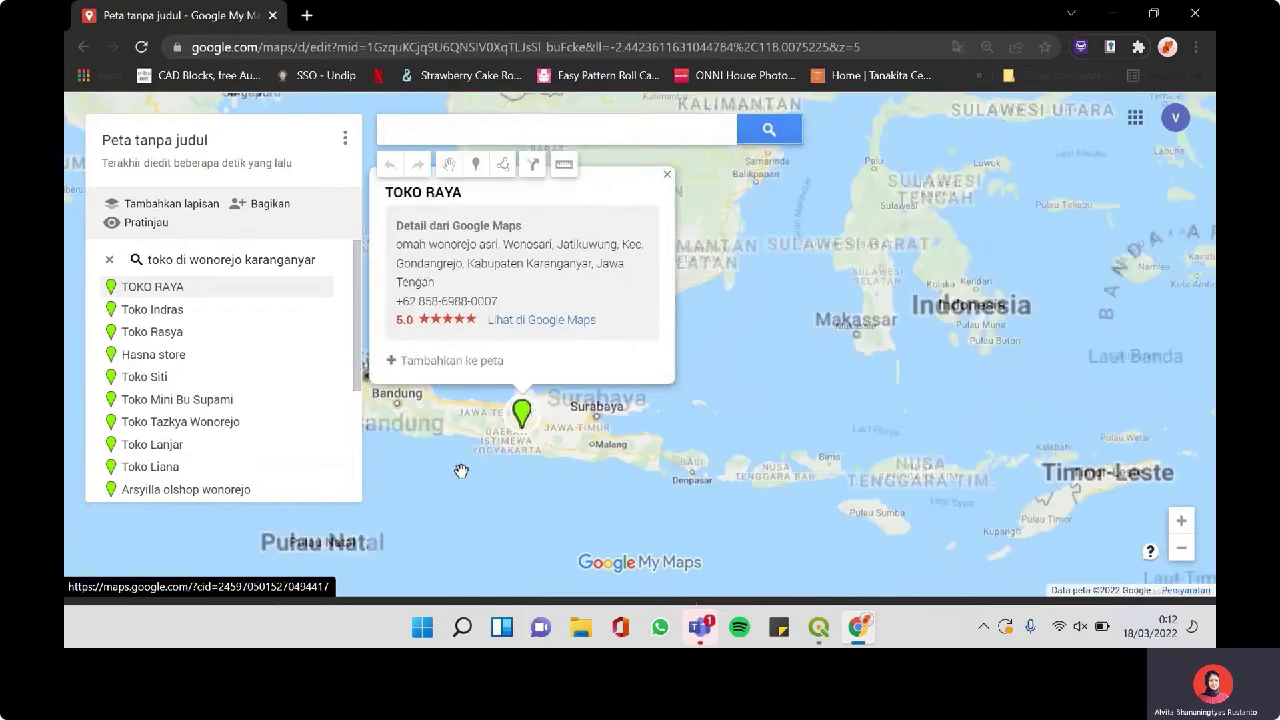
scroll(461, 471, "up", 2)
scroll(594, 387, "up", 3)
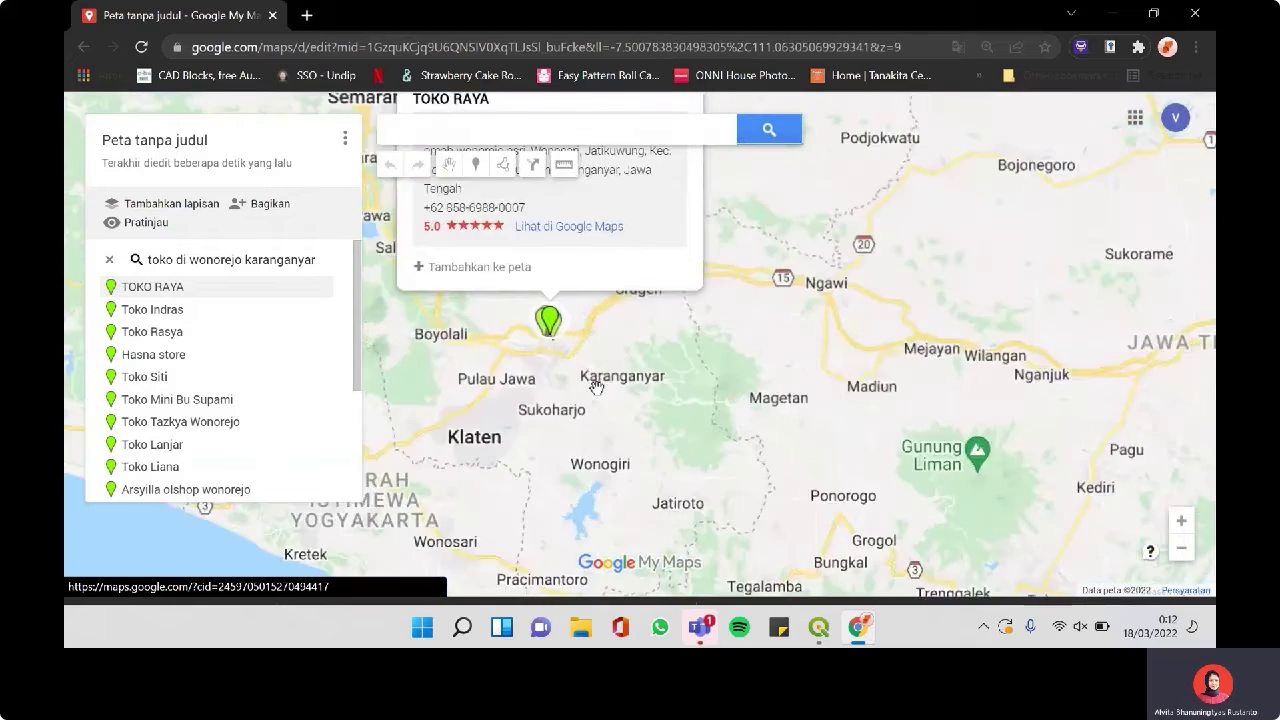
scroll(503, 289, "up", 1)
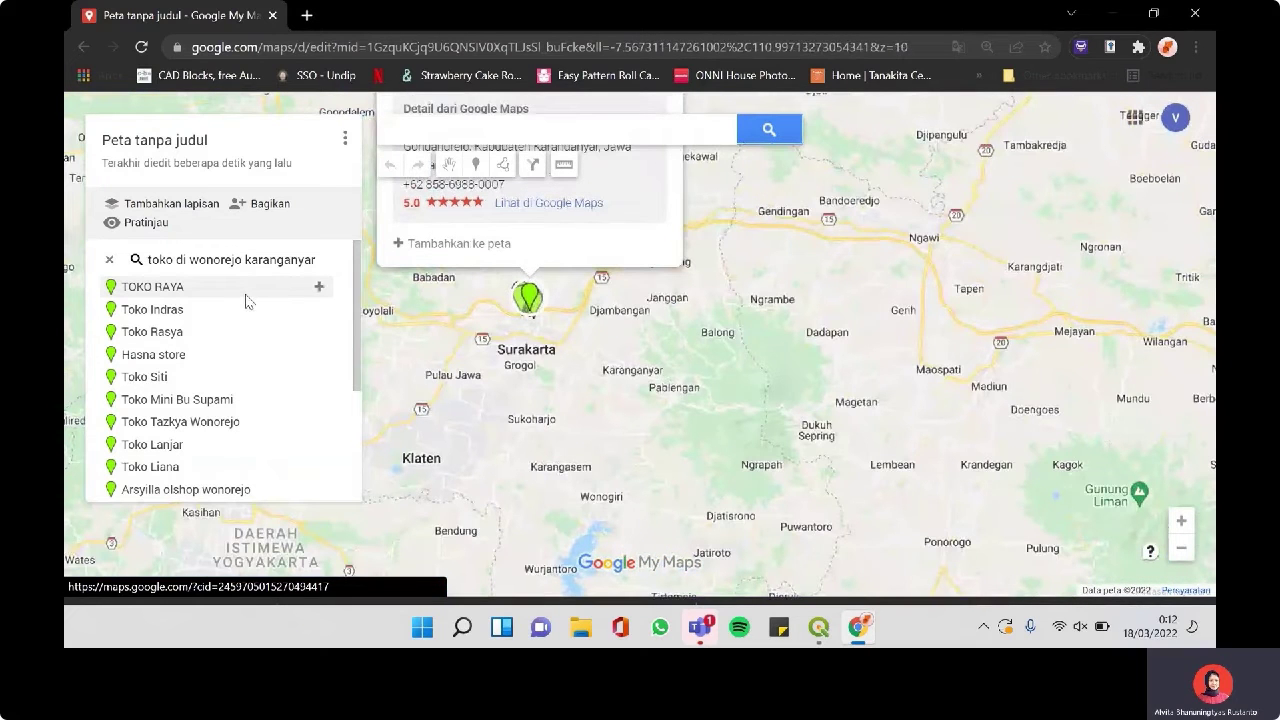
left_click(318, 287)
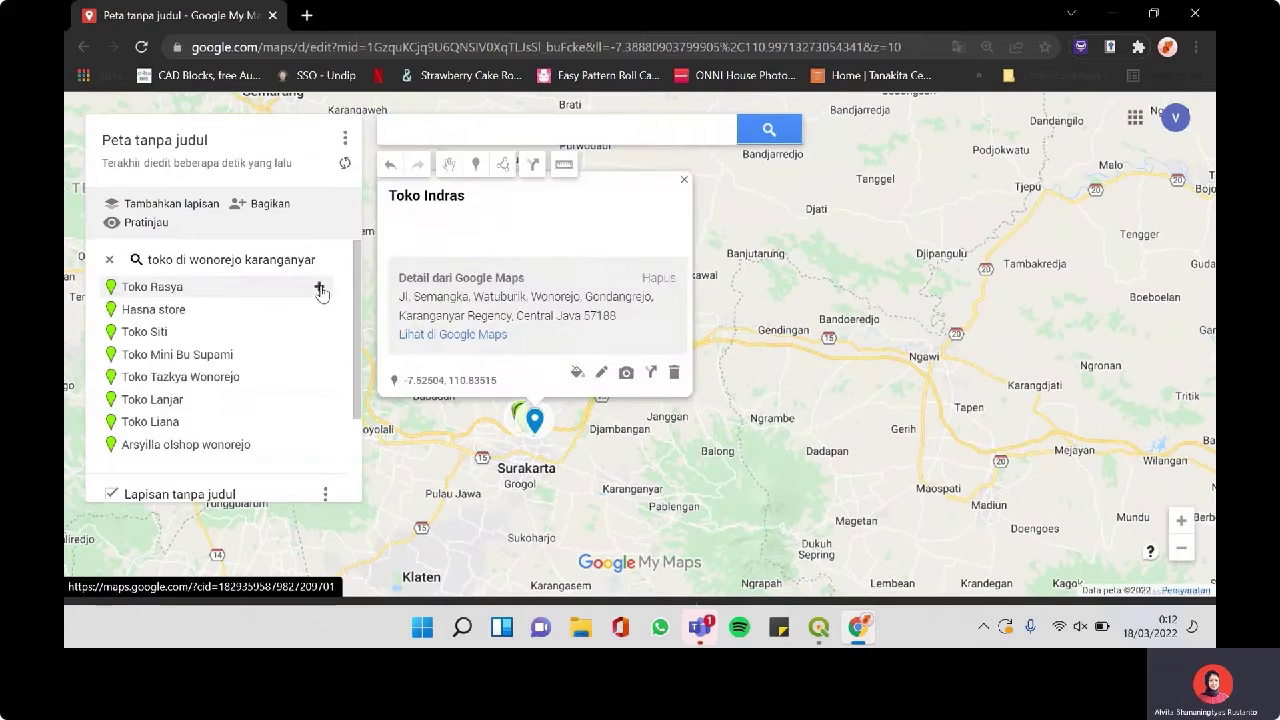
left_click(320, 289)
left_click(320, 289)
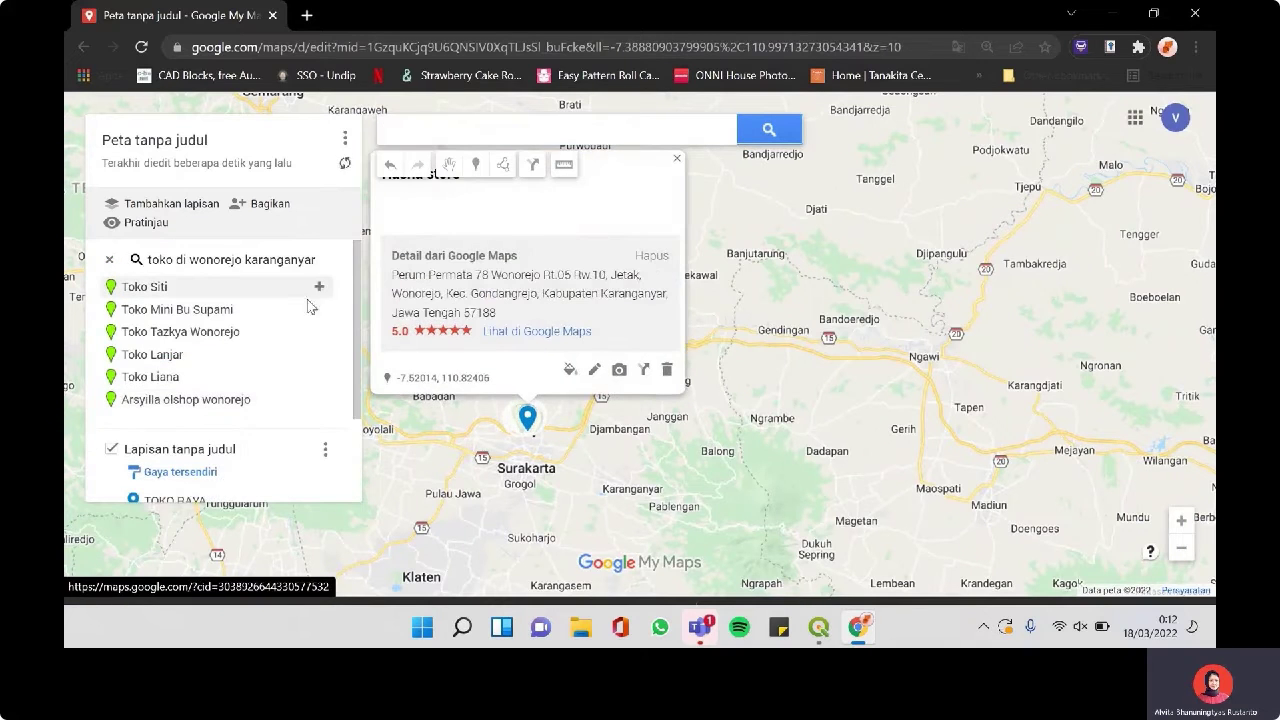
Add Toko Siti, Toko Mini Bu Supami, Toko Tazkya Wonorejo, Toko Lanjar, Toko Liana and Arsyilla olshop wonorejo to the untitled layer
left_click(319, 289)
left_click(320, 289)
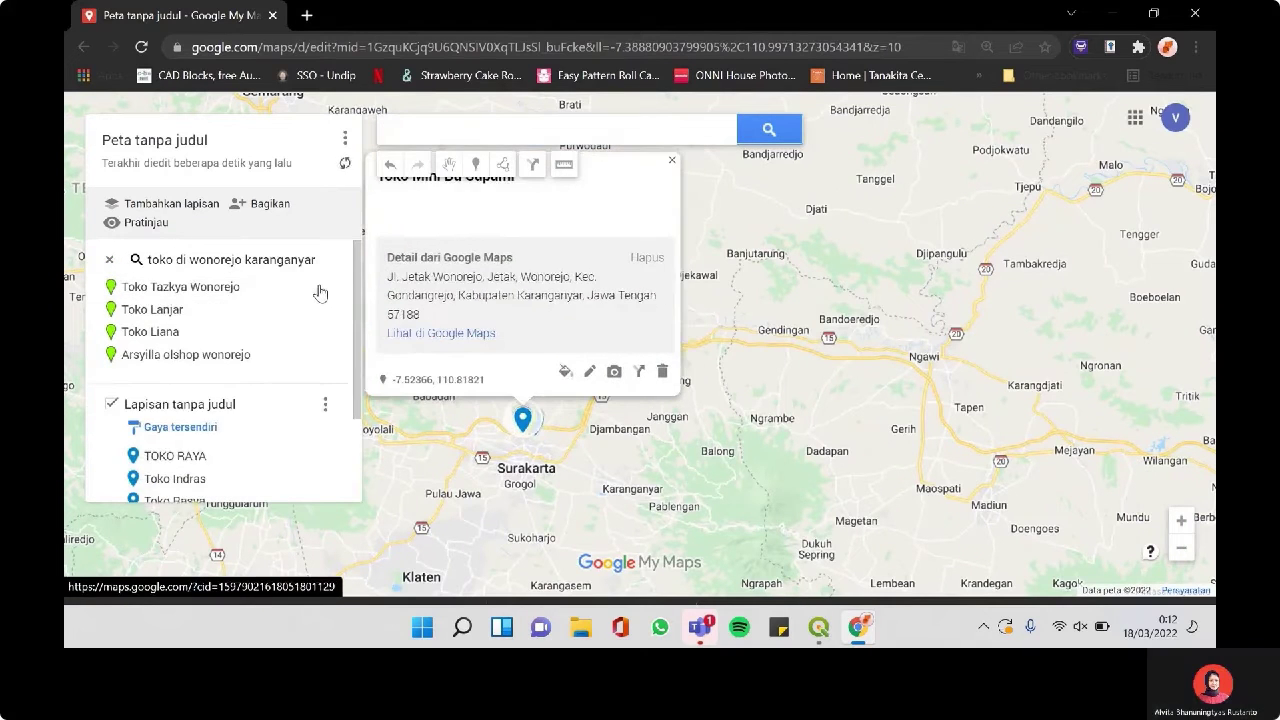
left_click(320, 289)
left_click(320, 289)
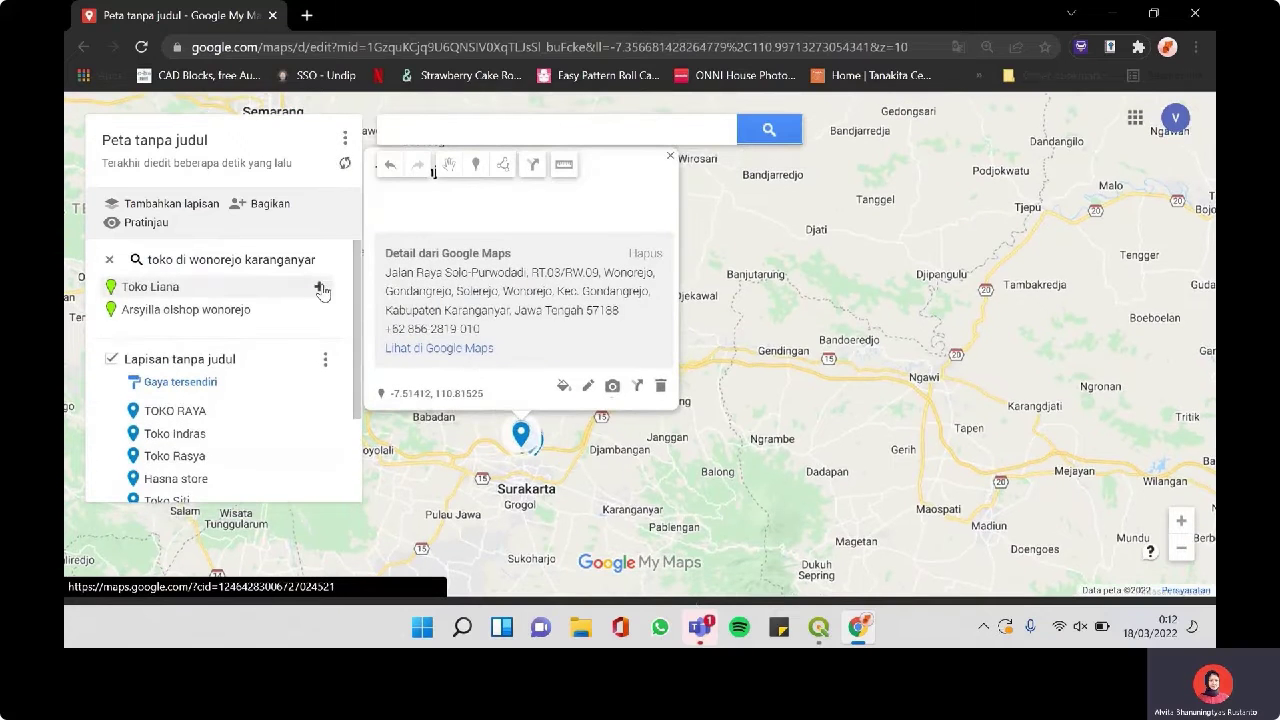
left_click(319, 289)
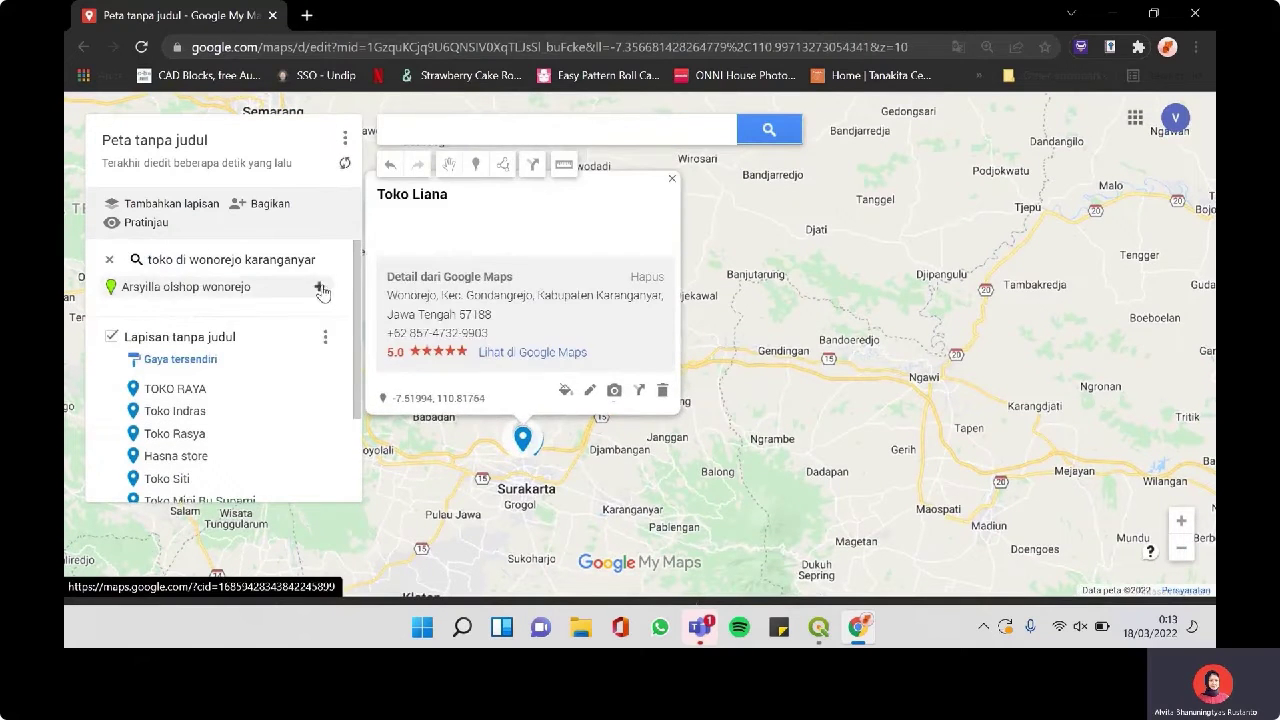
left_click(320, 289)
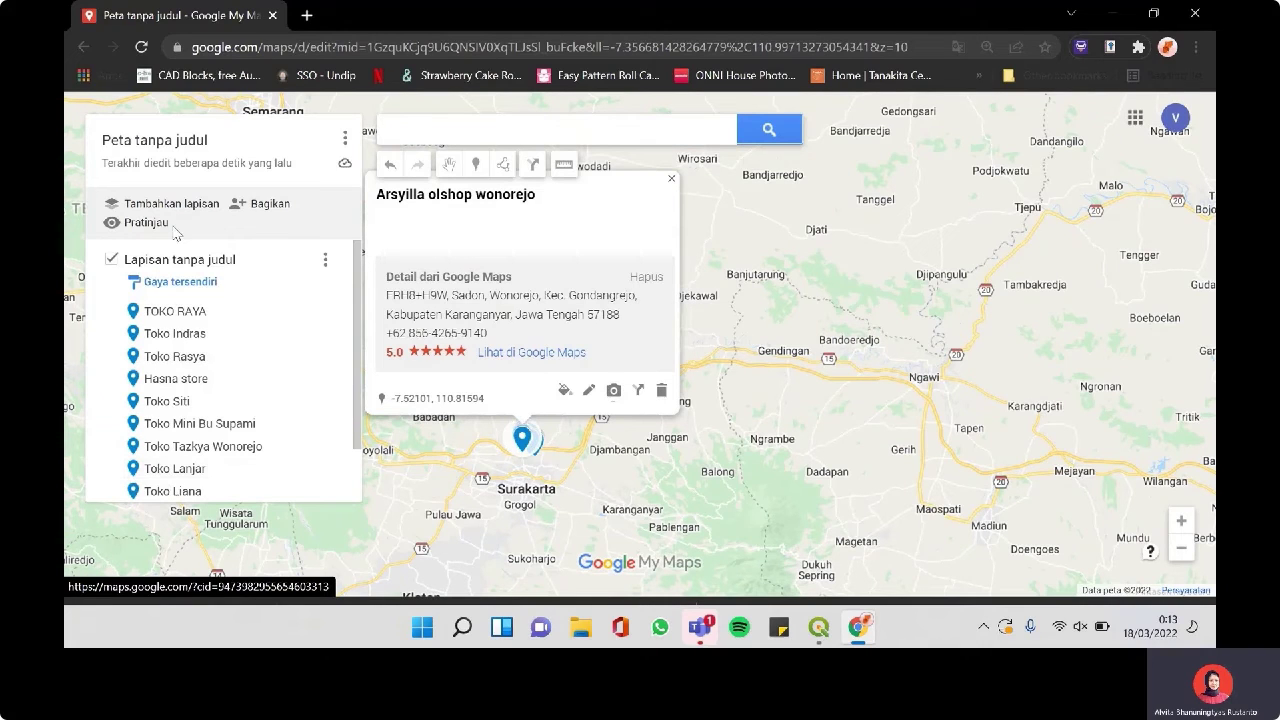
Export the untitled layer of stores to KML/KMZ and download it as a KMZ file with both export options off
left_click(325, 259)
mouse_move(286, 377)
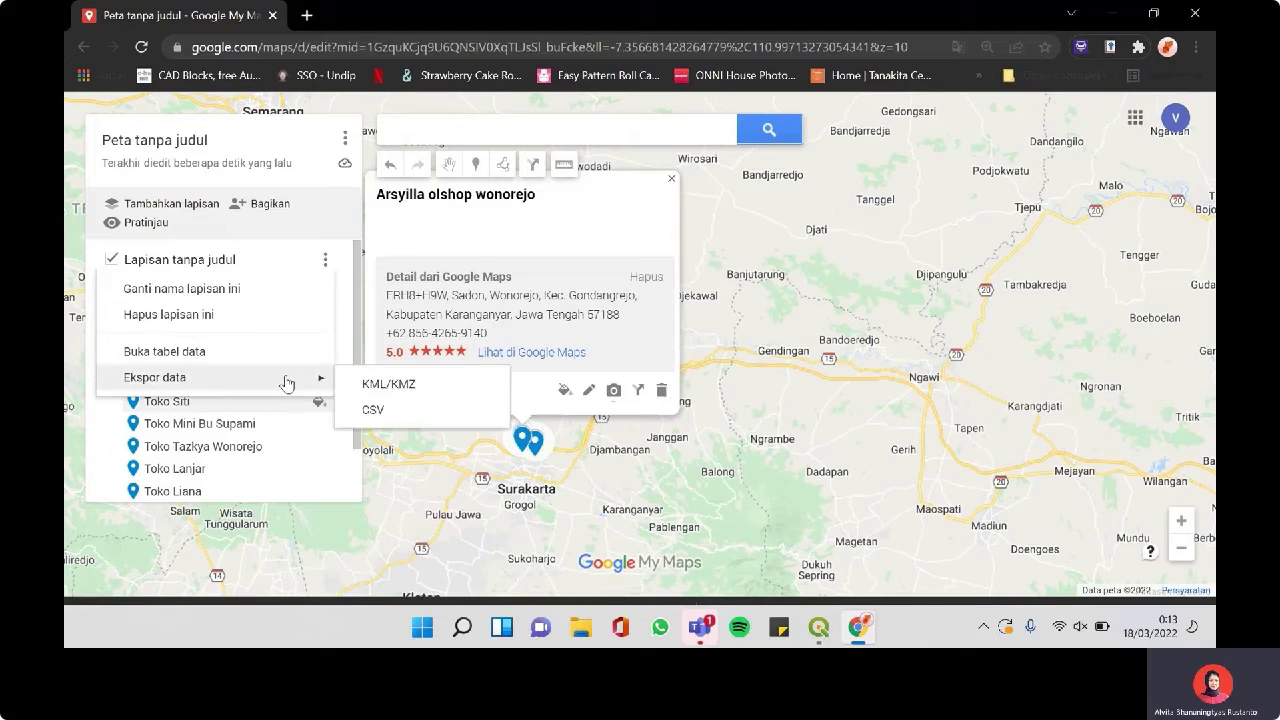
left_click(418, 386)
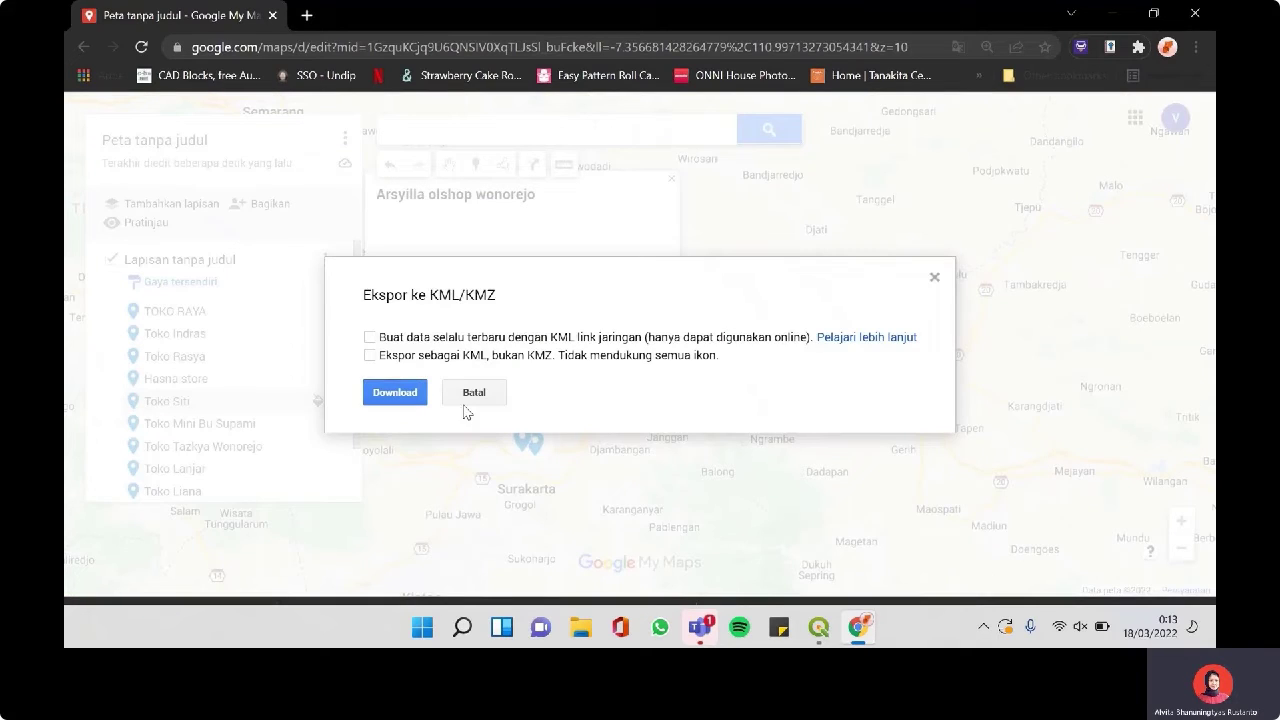
left_click(404, 401)
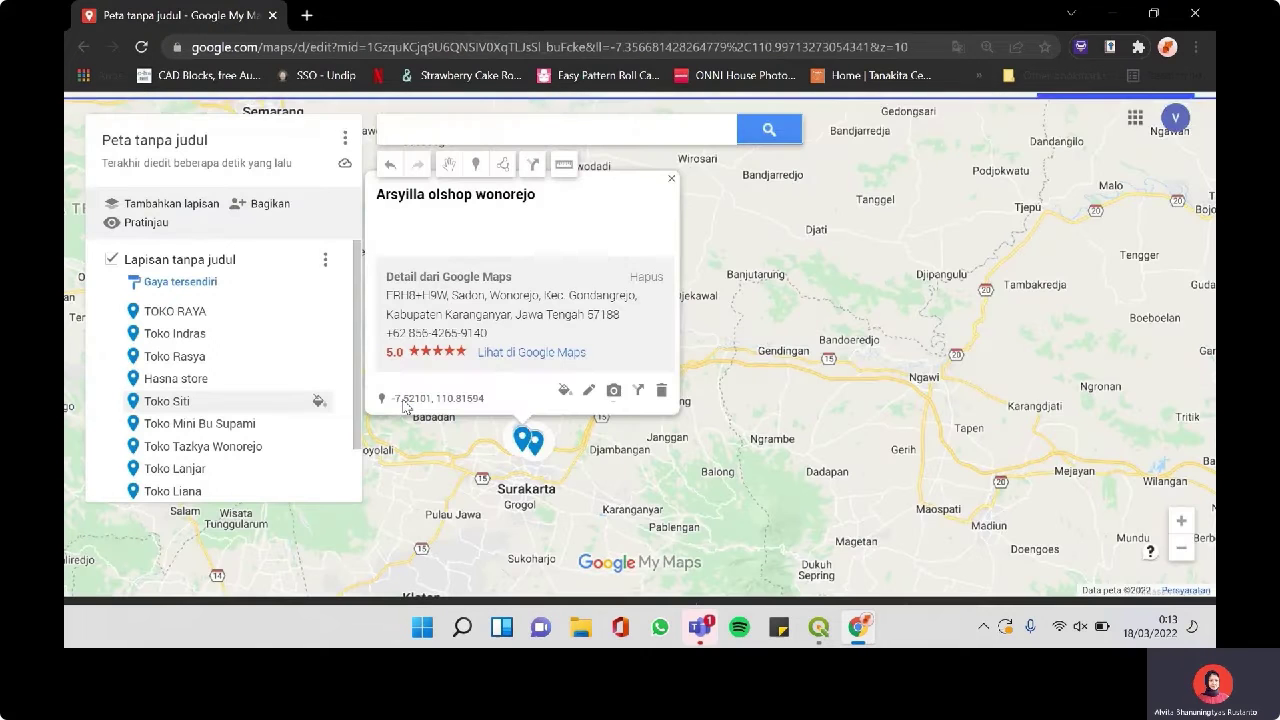
Switch to QGIS and load the four files Lapisan tanpa judul (2) to (5) from the Downloads folder as layers
left_click(1153, 13)
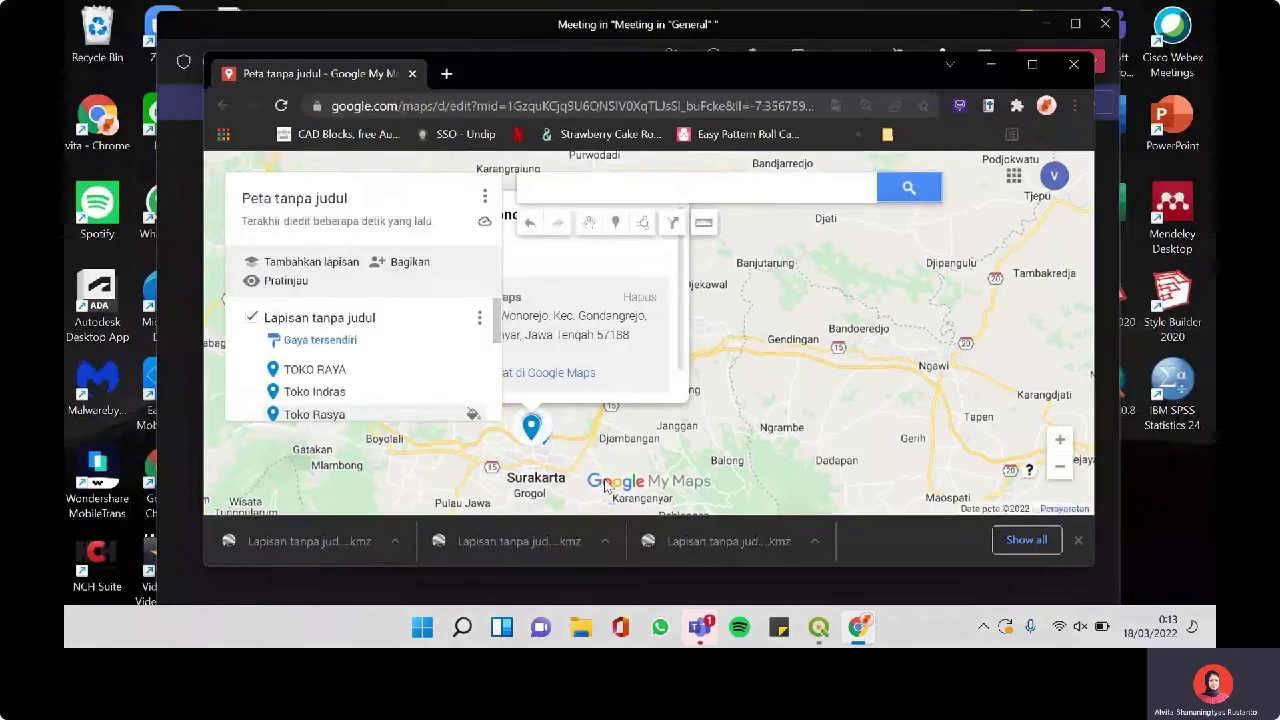
left_click(820, 630)
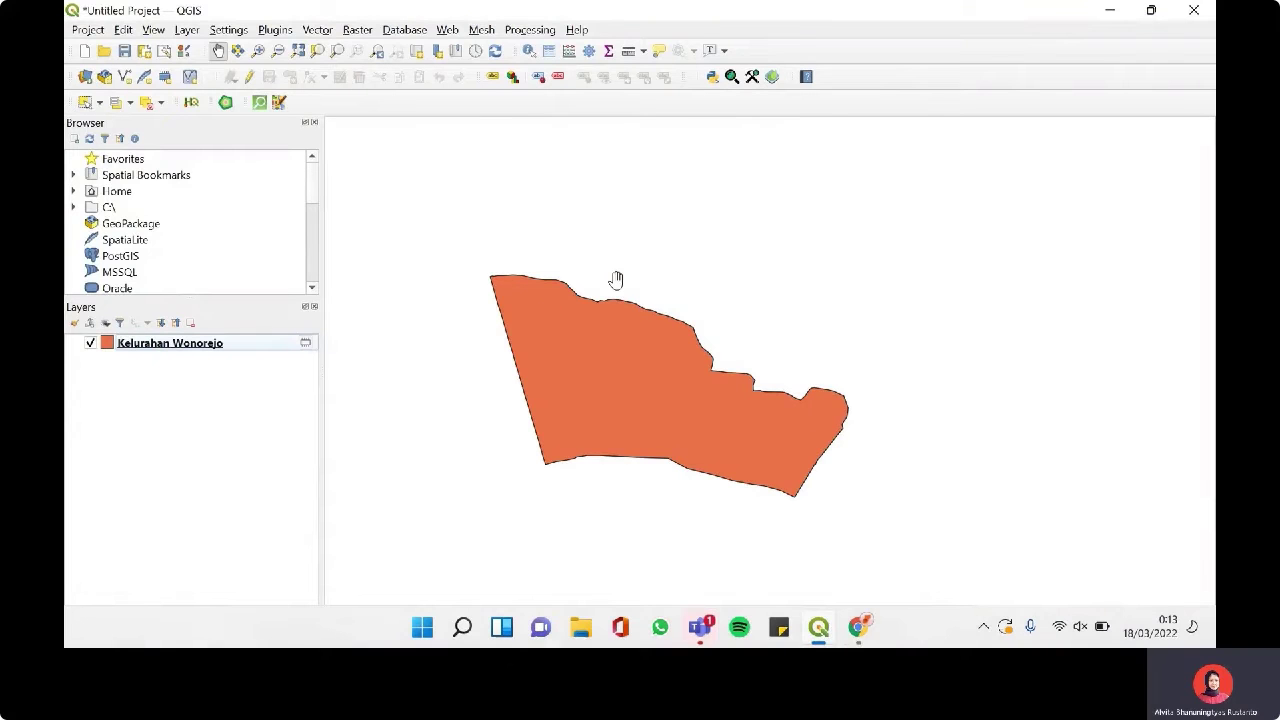
left_click(580, 627)
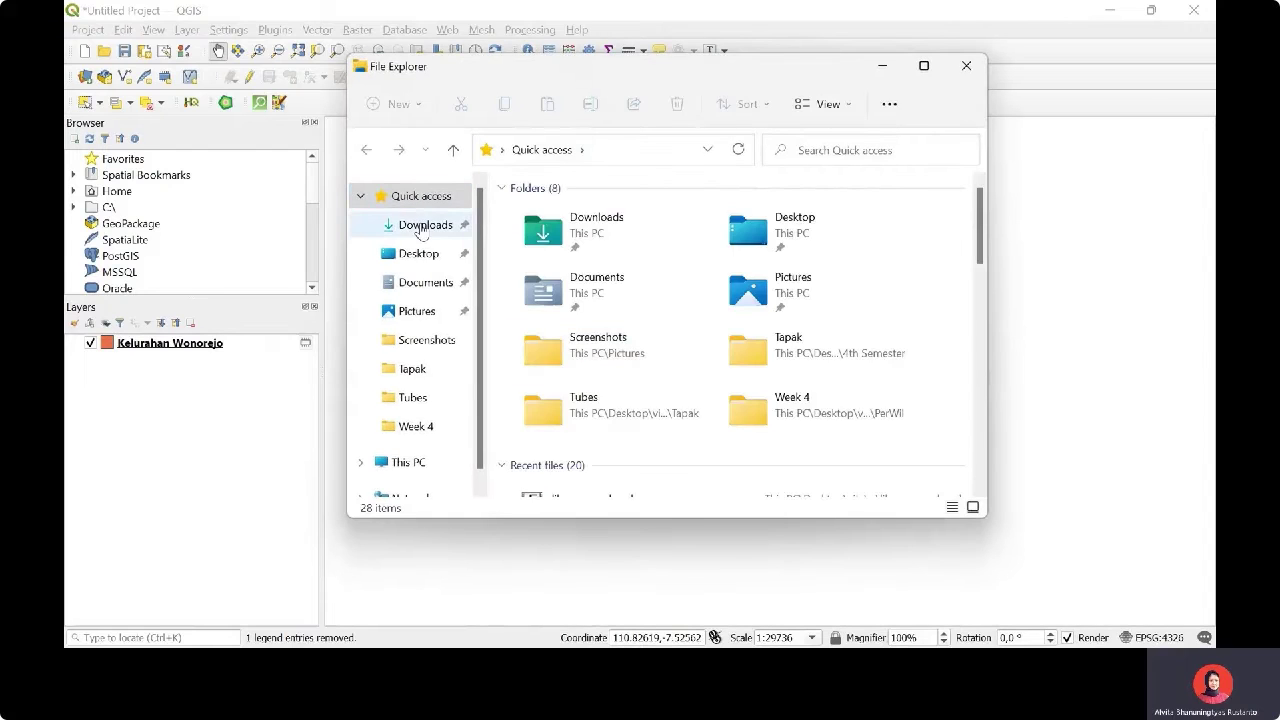
left_click(420, 230)
left_click_drag(600, 73, 642, 105)
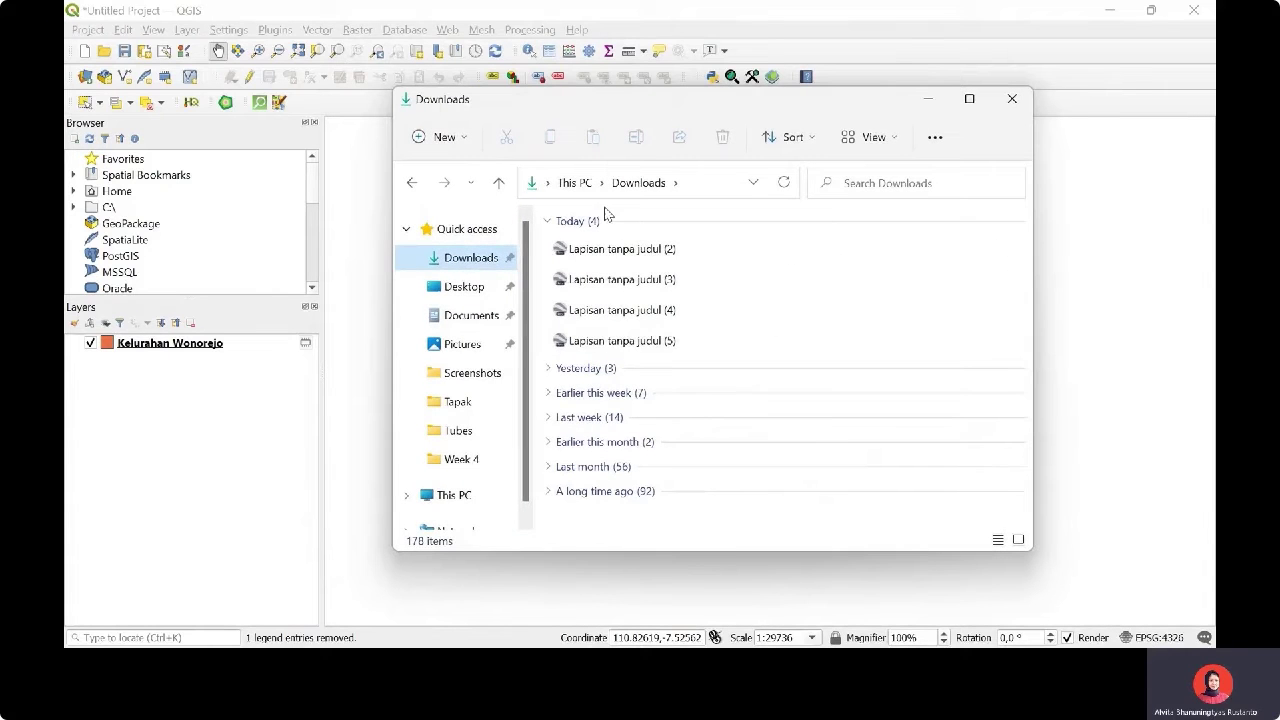
left_click_drag(544, 250, 224, 388)
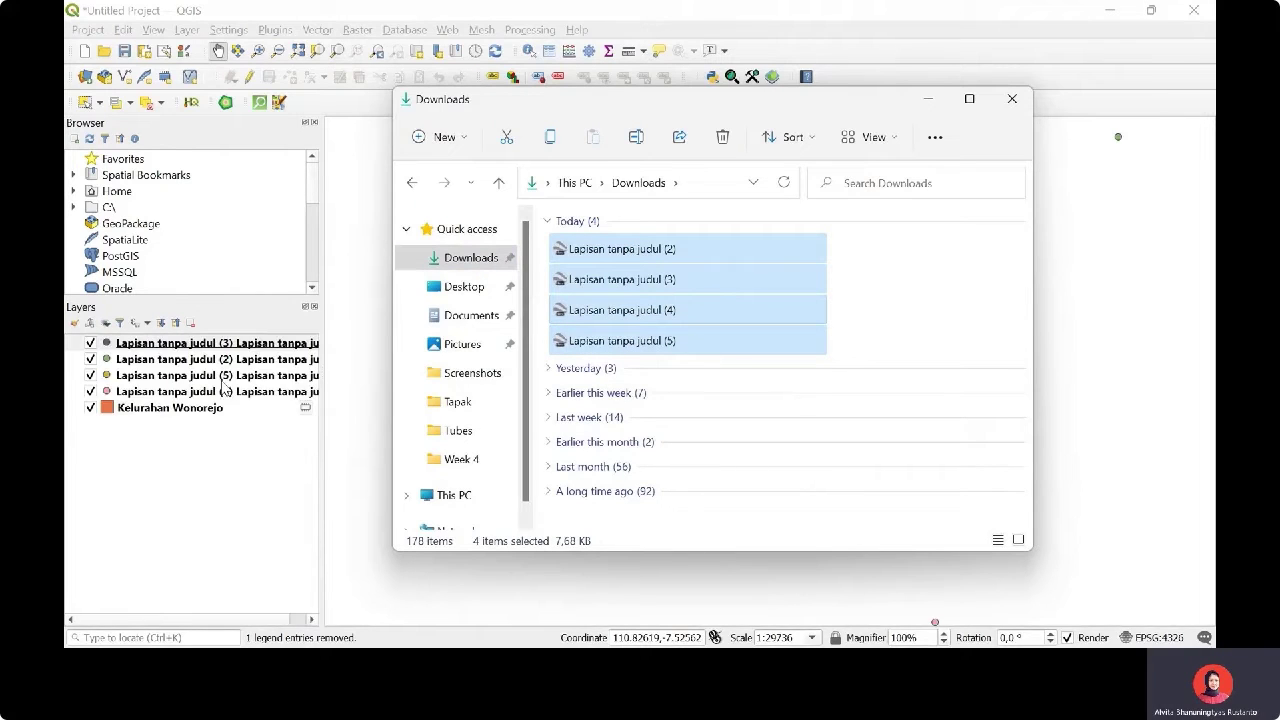
left_click(1012, 99)
Clip Lapisan tanpa judul (2) with Kelurahan Wonorejo as the overlay layer, outputting to a temporary layer
left_click(240, 392)
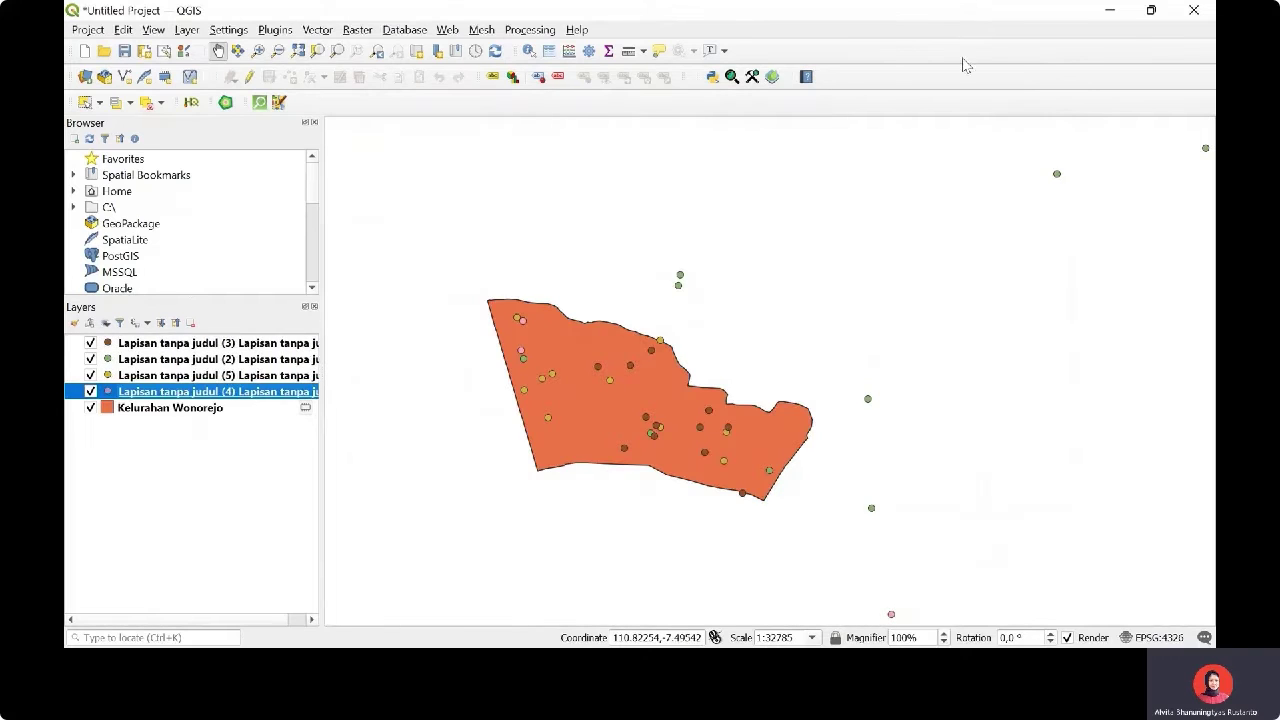
left_click(316, 30)
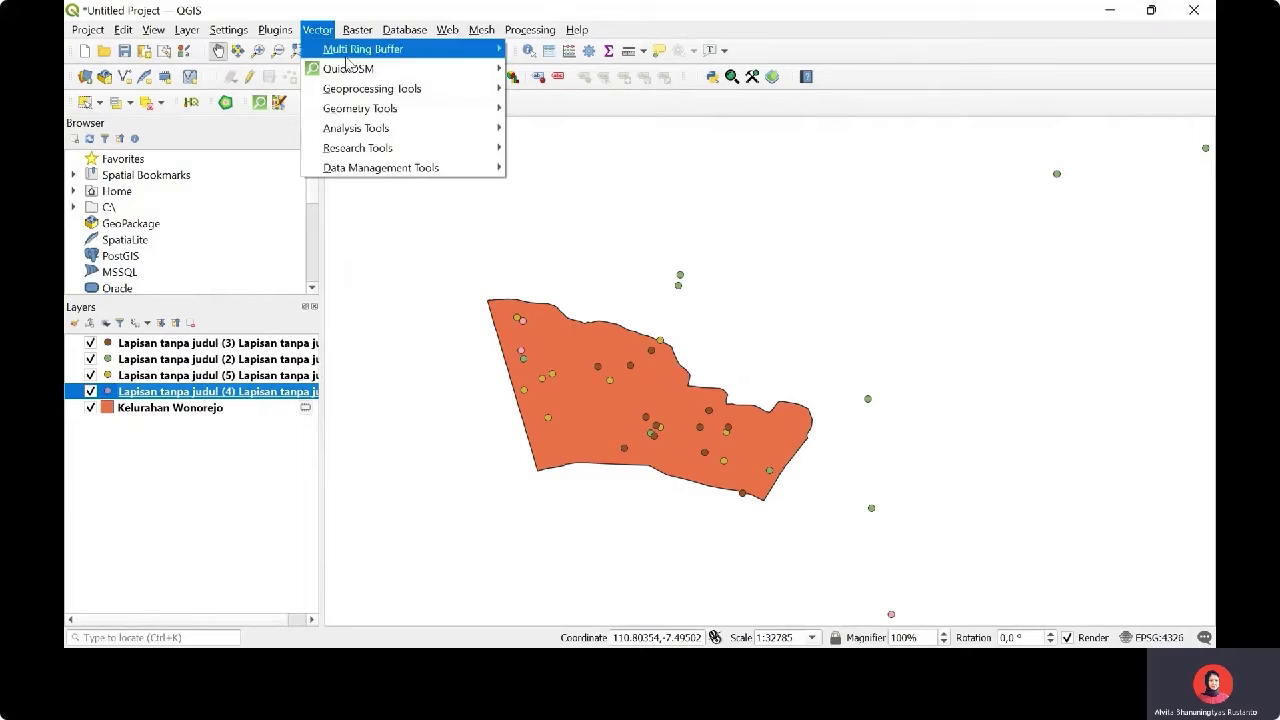
left_click(265, 360)
left_click(318, 31)
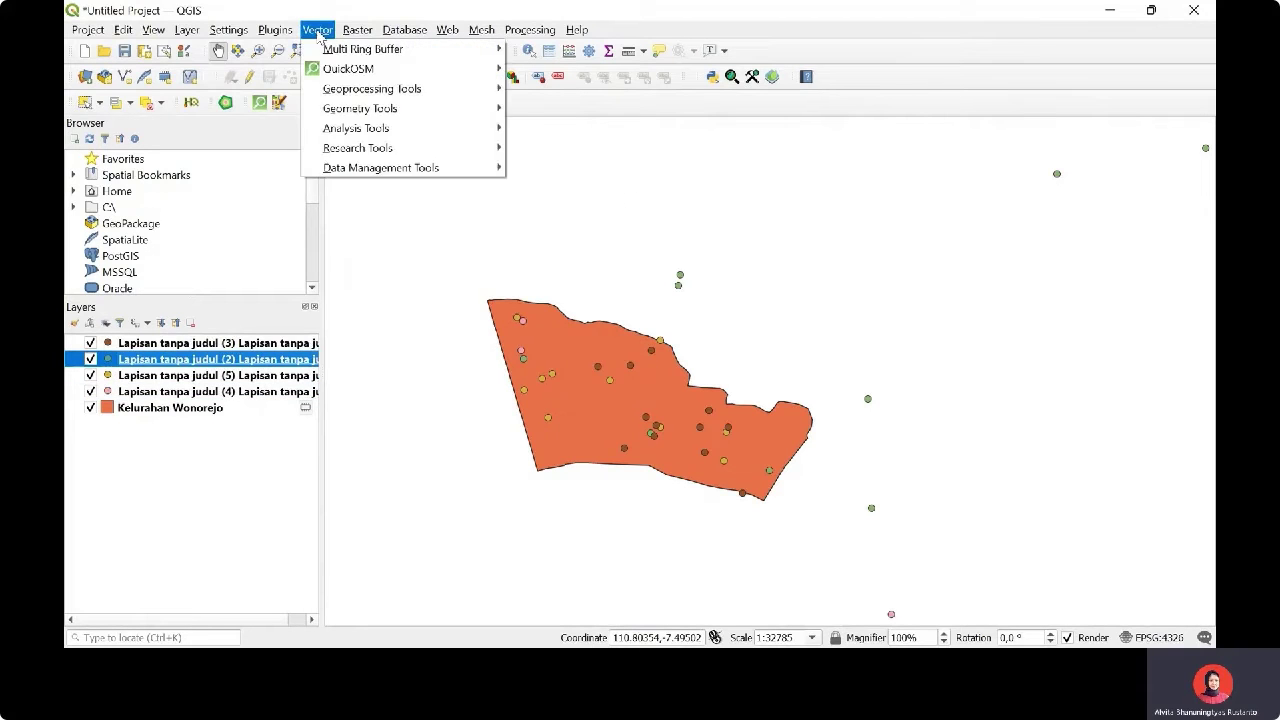
mouse_move(372, 90)
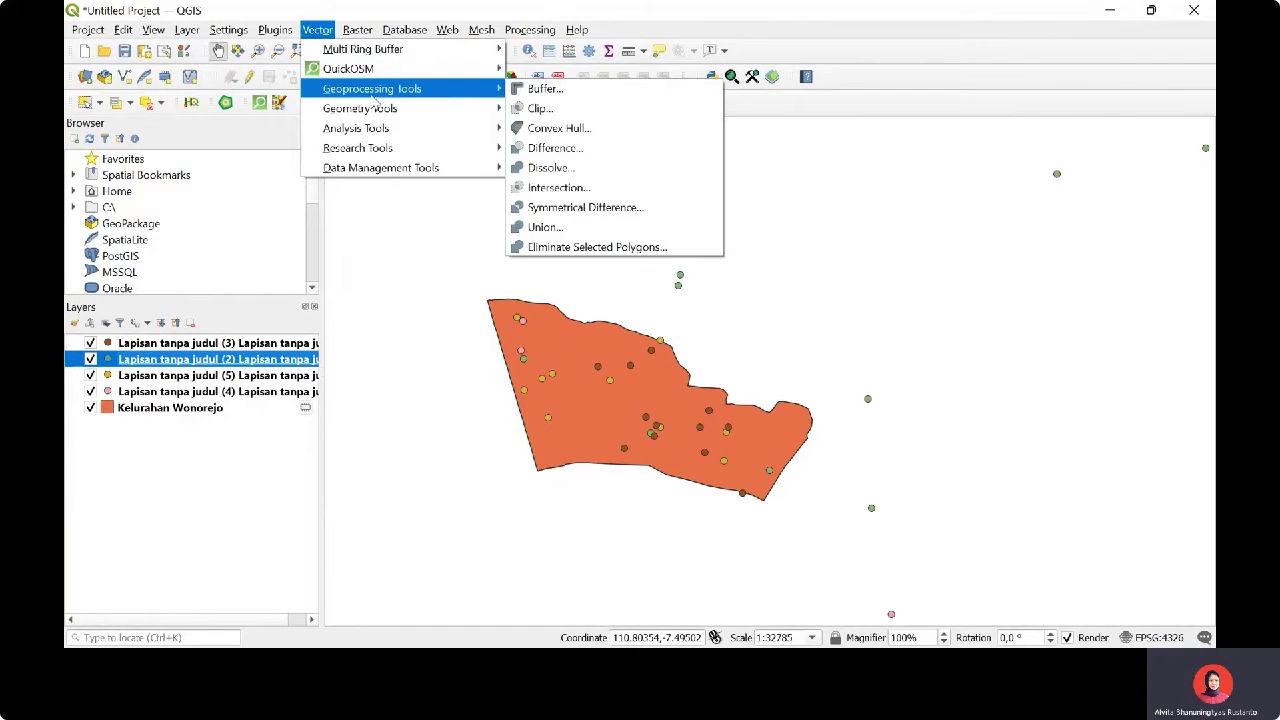
left_click(535, 110)
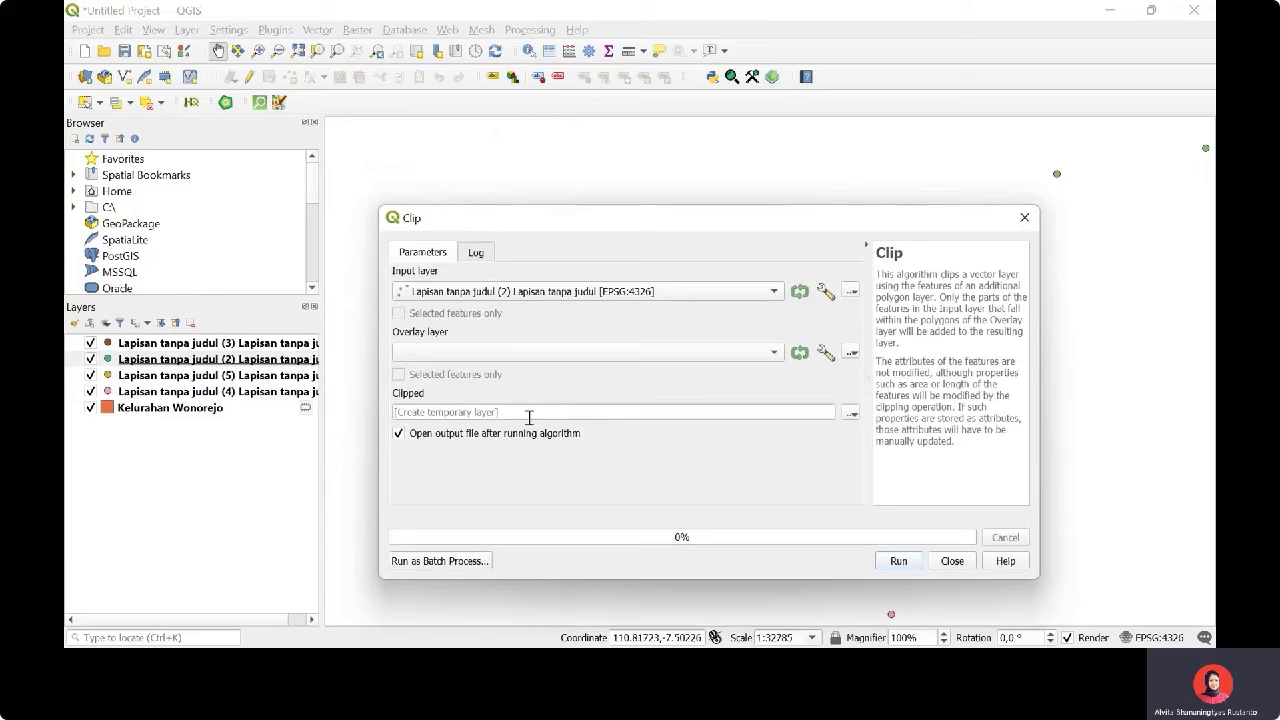
left_click(514, 292)
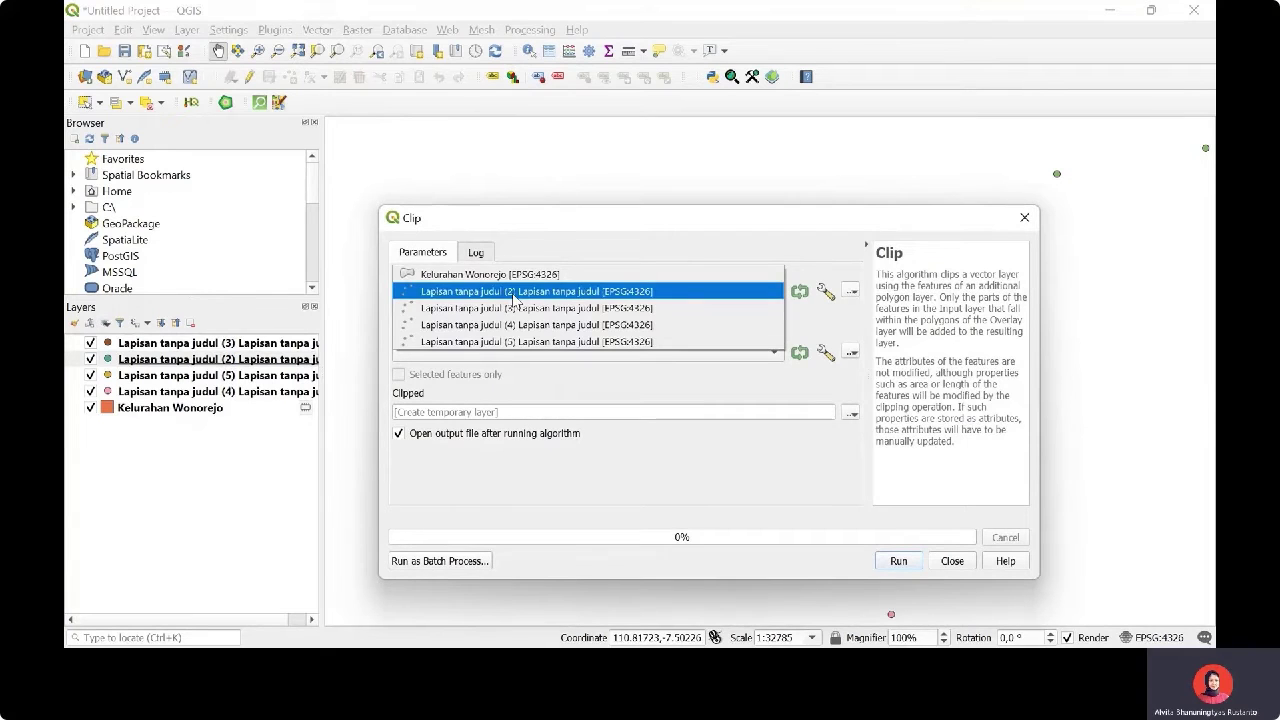
left_click(514, 276)
left_click(517, 355)
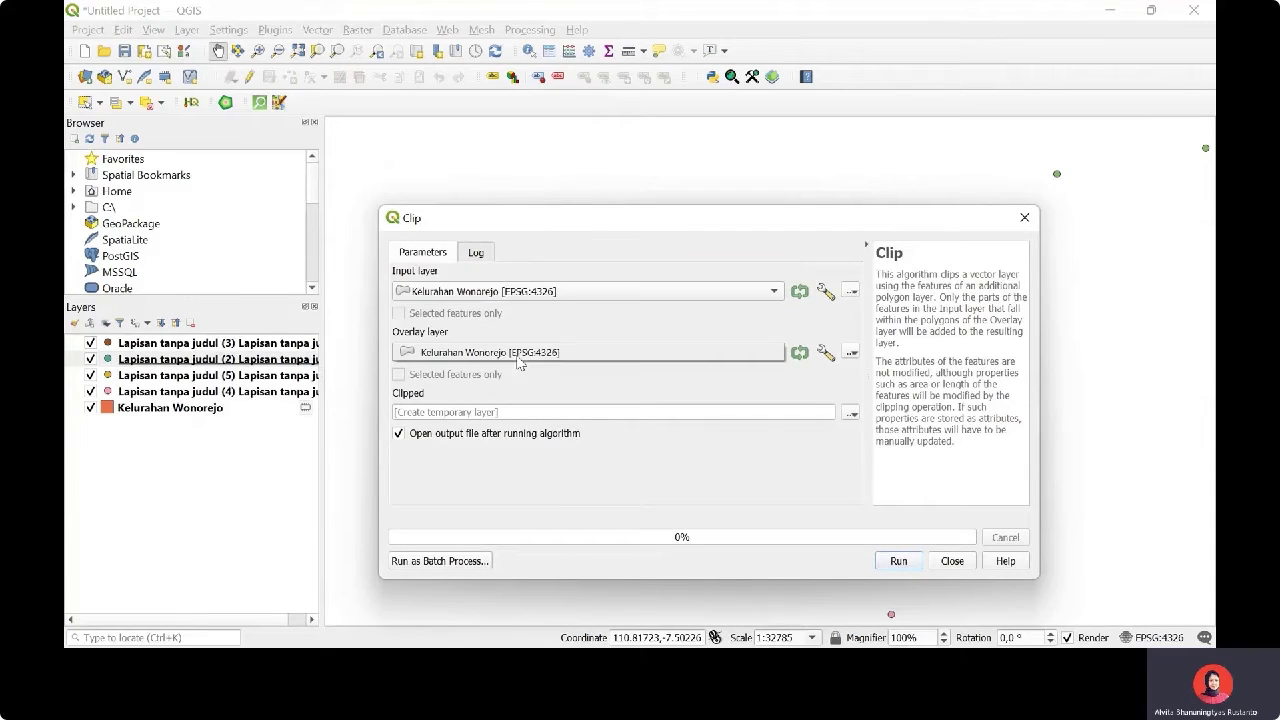
left_click(544, 291)
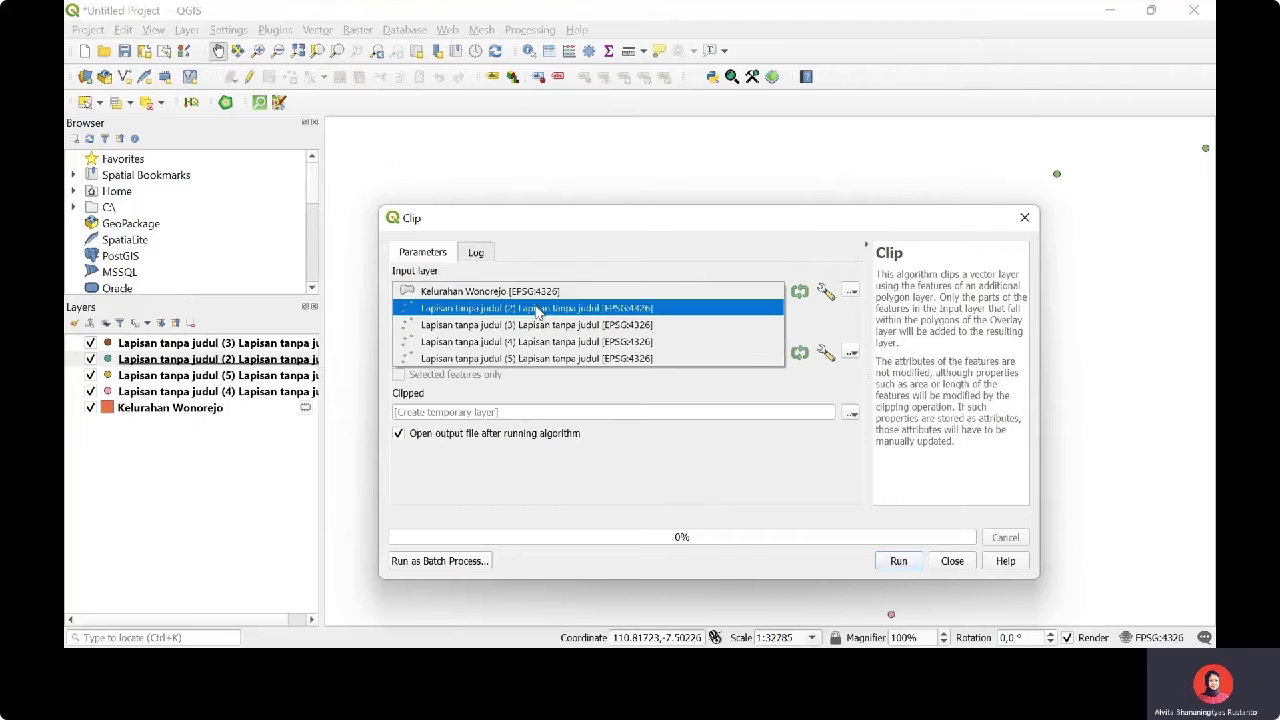
left_click(543, 306)
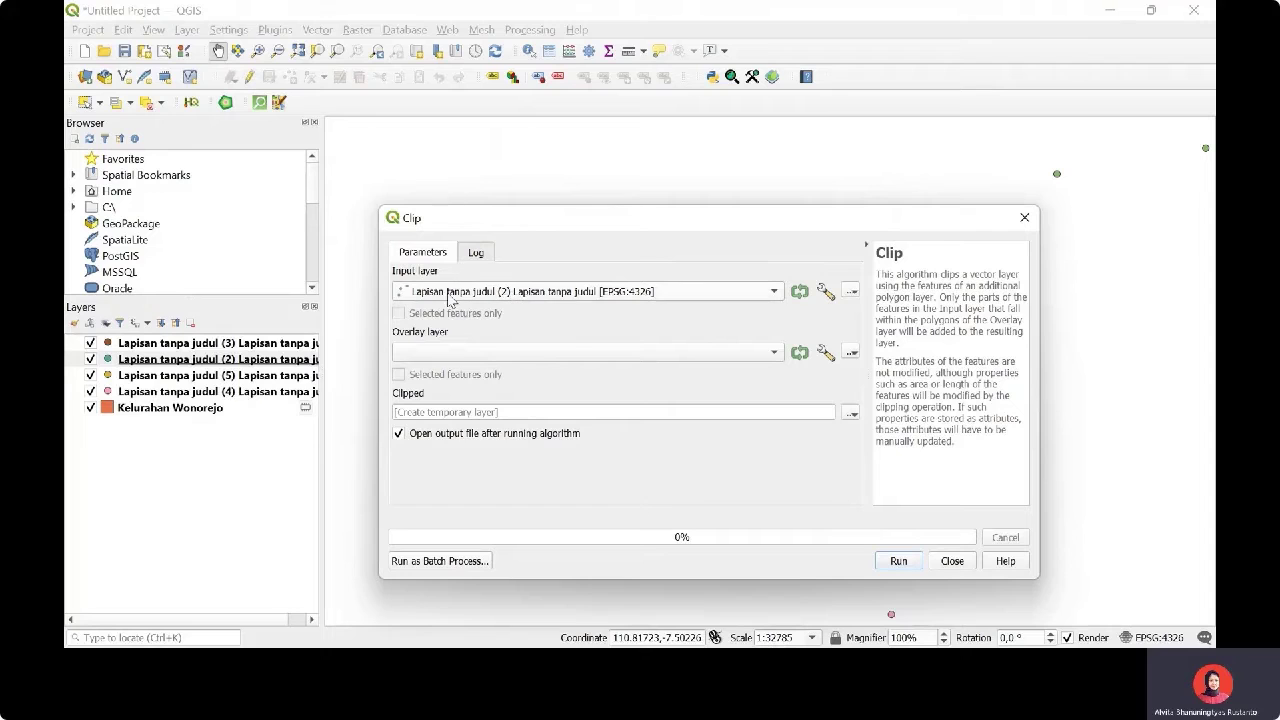
left_click(510, 362)
left_click(502, 362)
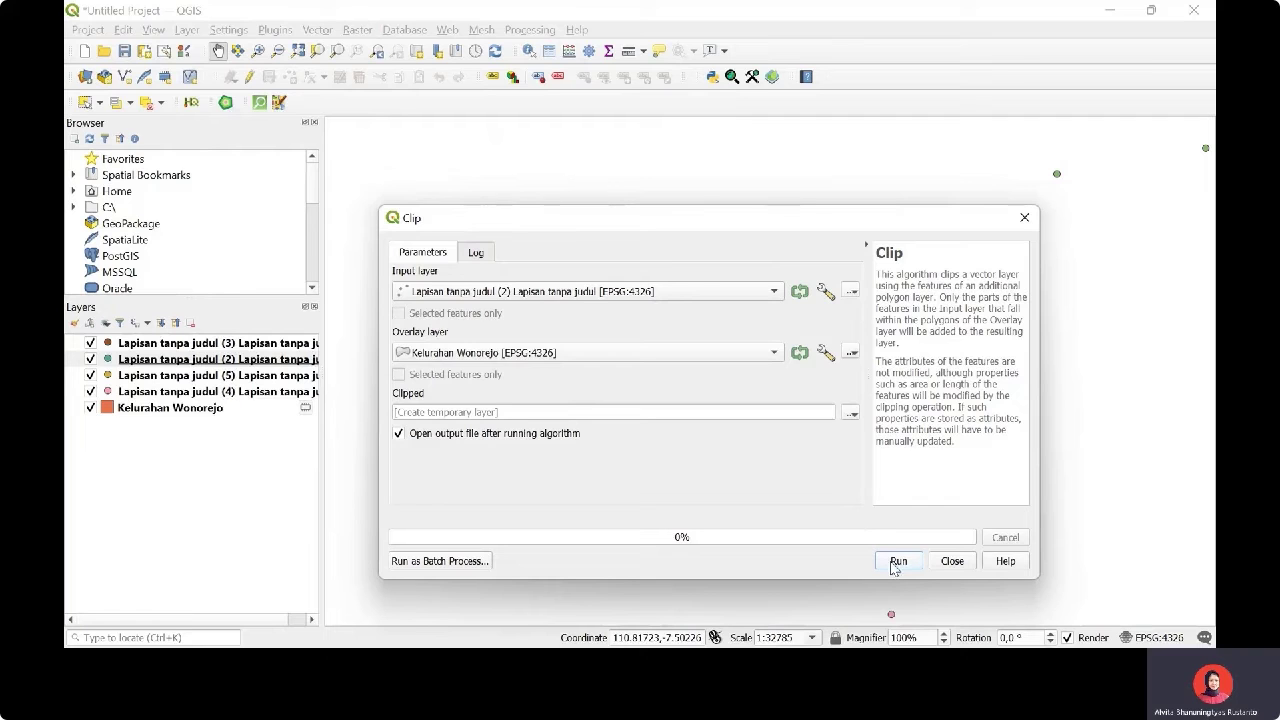
left_click(896, 563)
left_click(955, 561)
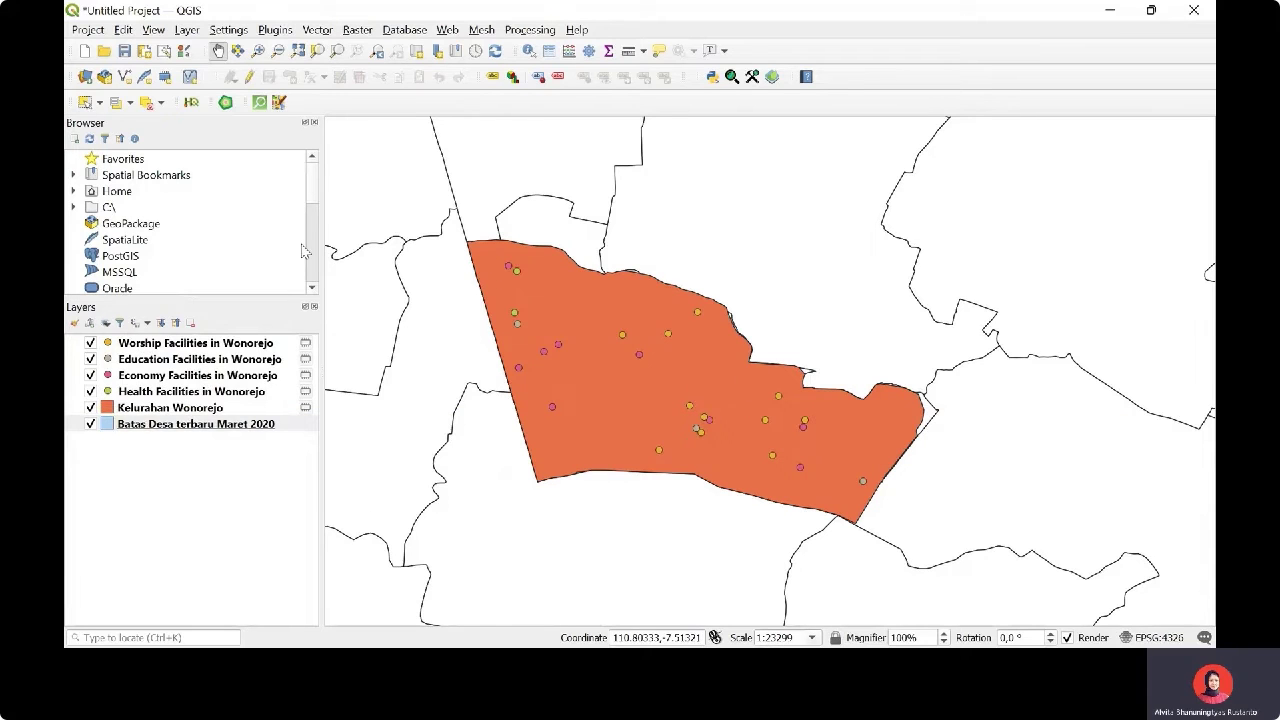
Create a new print layout titled "Facilities Map"
left_click(89, 30)
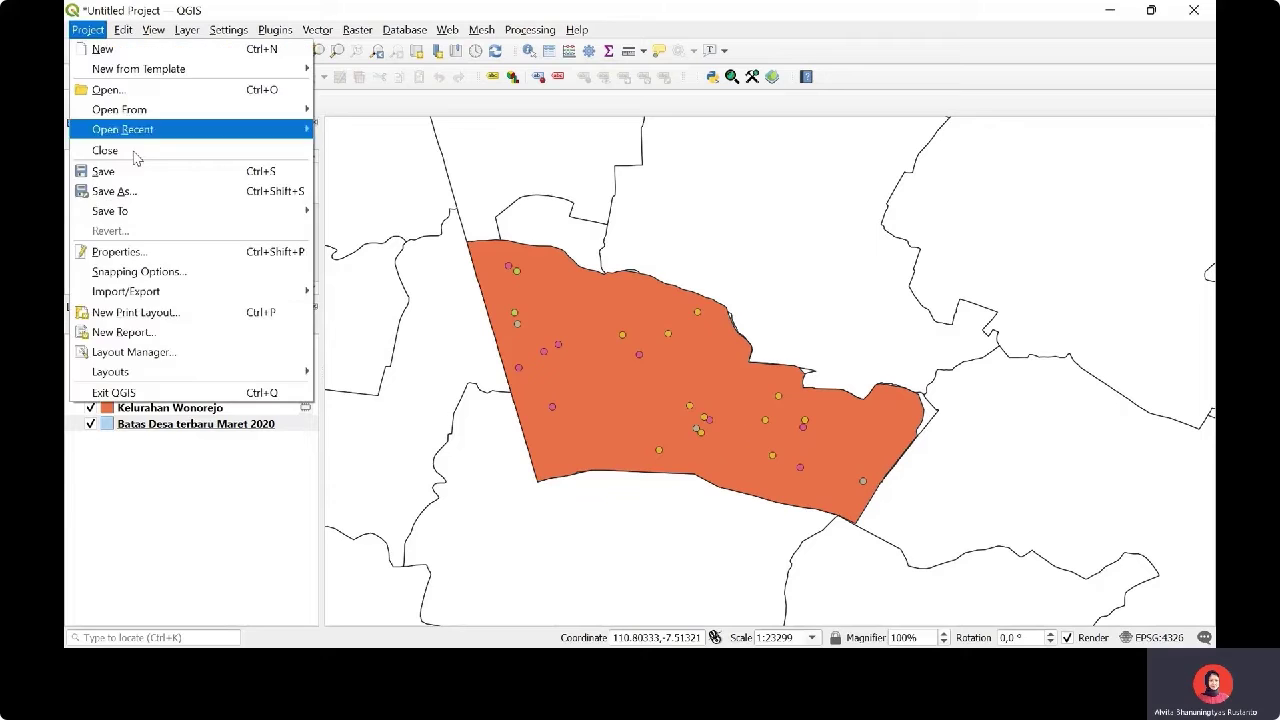
left_click(176, 316)
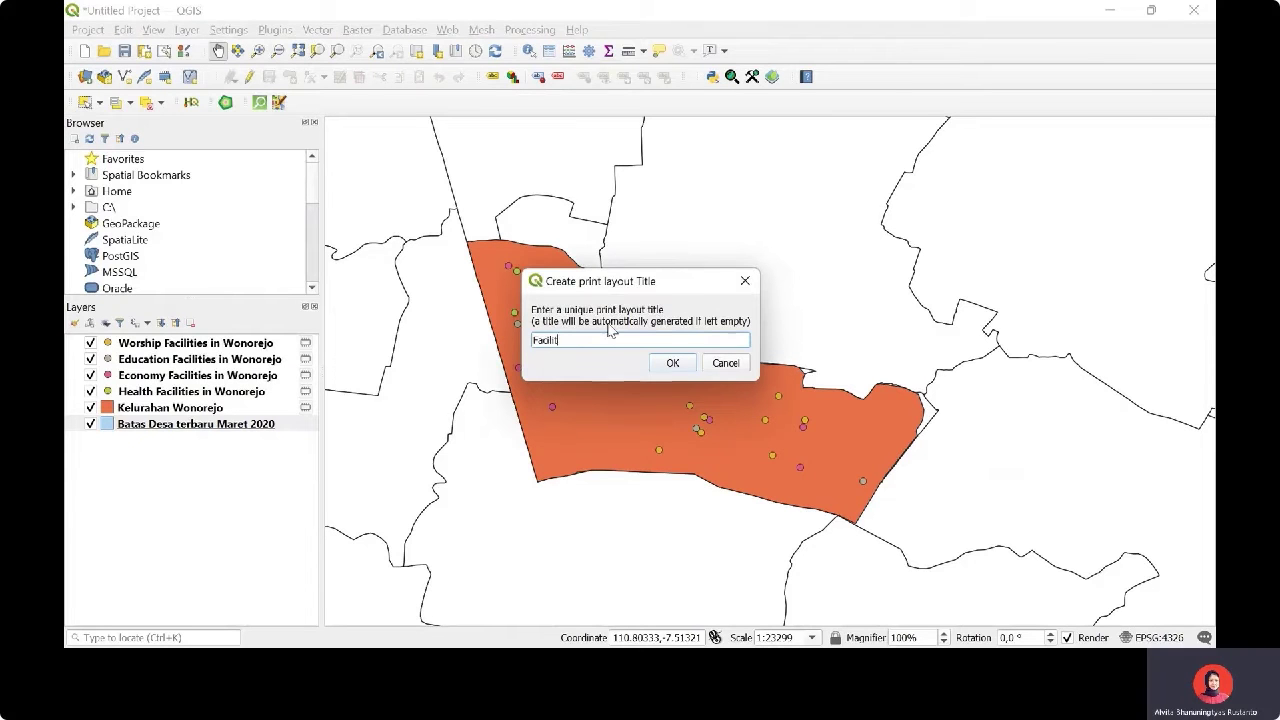
type("Facilities Map")
key("Return")
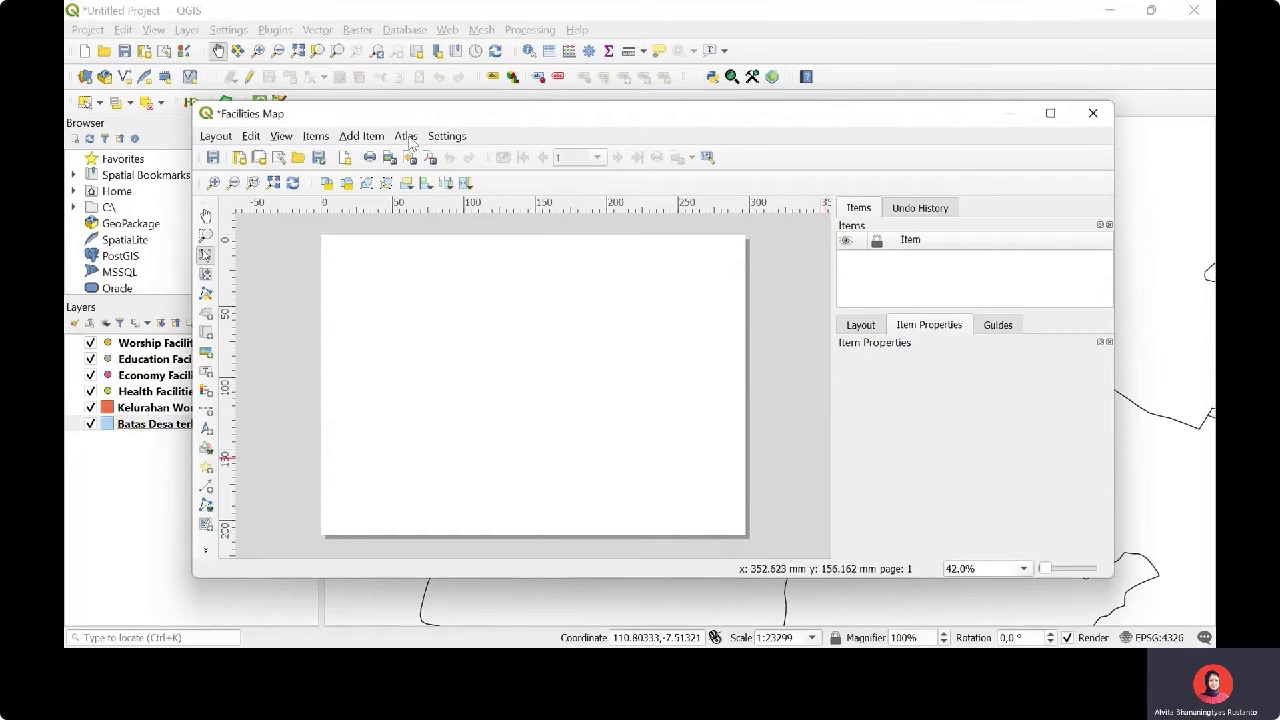
Add a map across the upper part of the layout page and set its scale to 20000
left_click(363, 137)
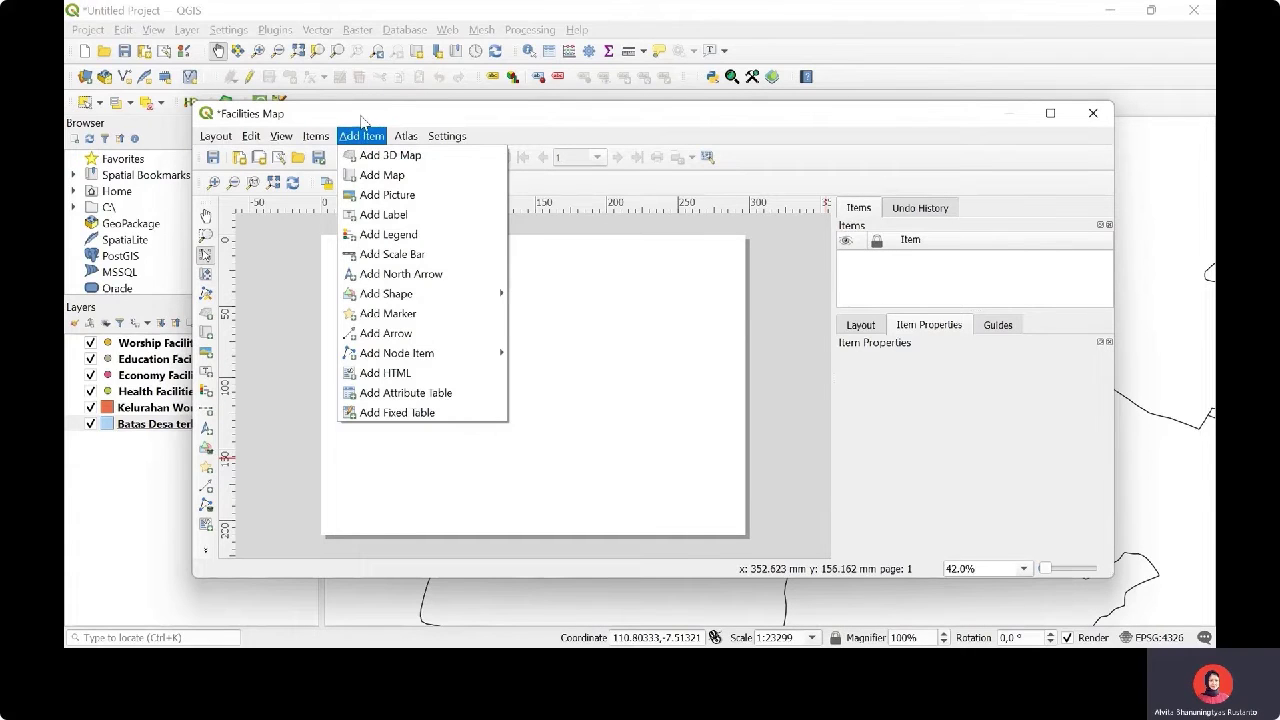
left_click(419, 177)
mouse_move(343, 253)
left_mouse_down()
mouse_move(520, 362)
mouse_move(643, 386)
mouse_move(724, 425)
left_mouse_up()
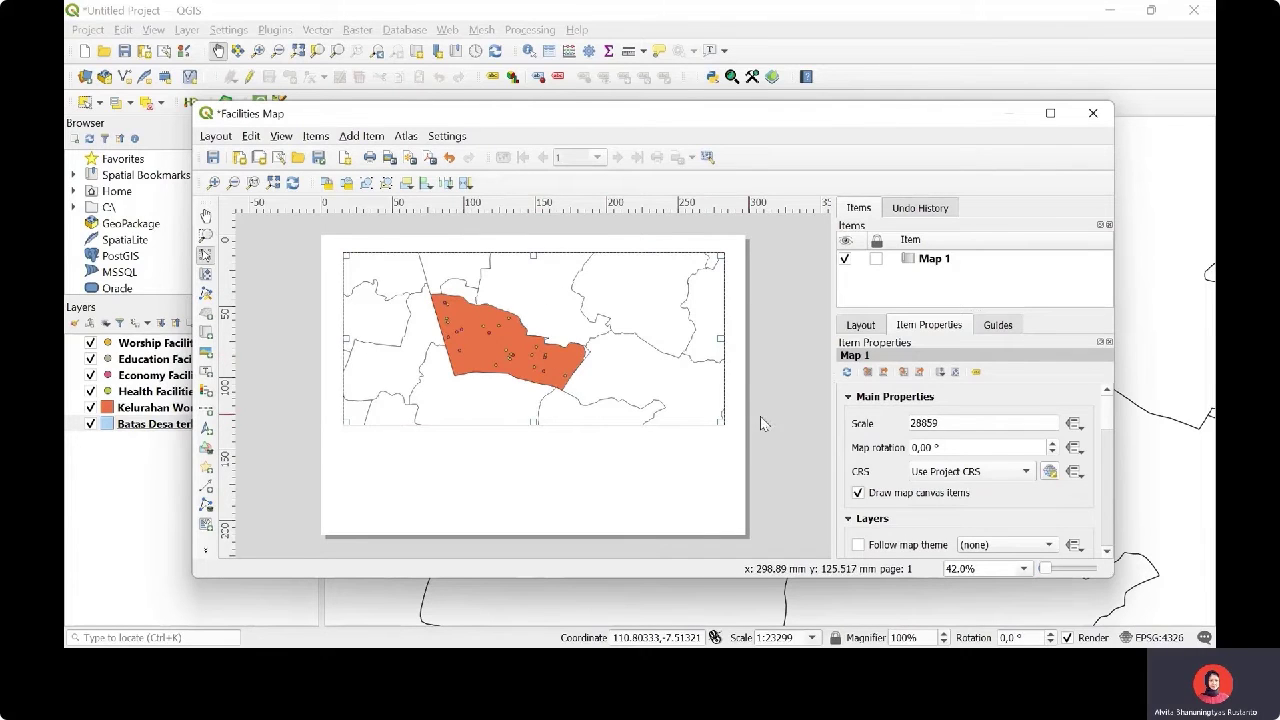
double_click(952, 423)
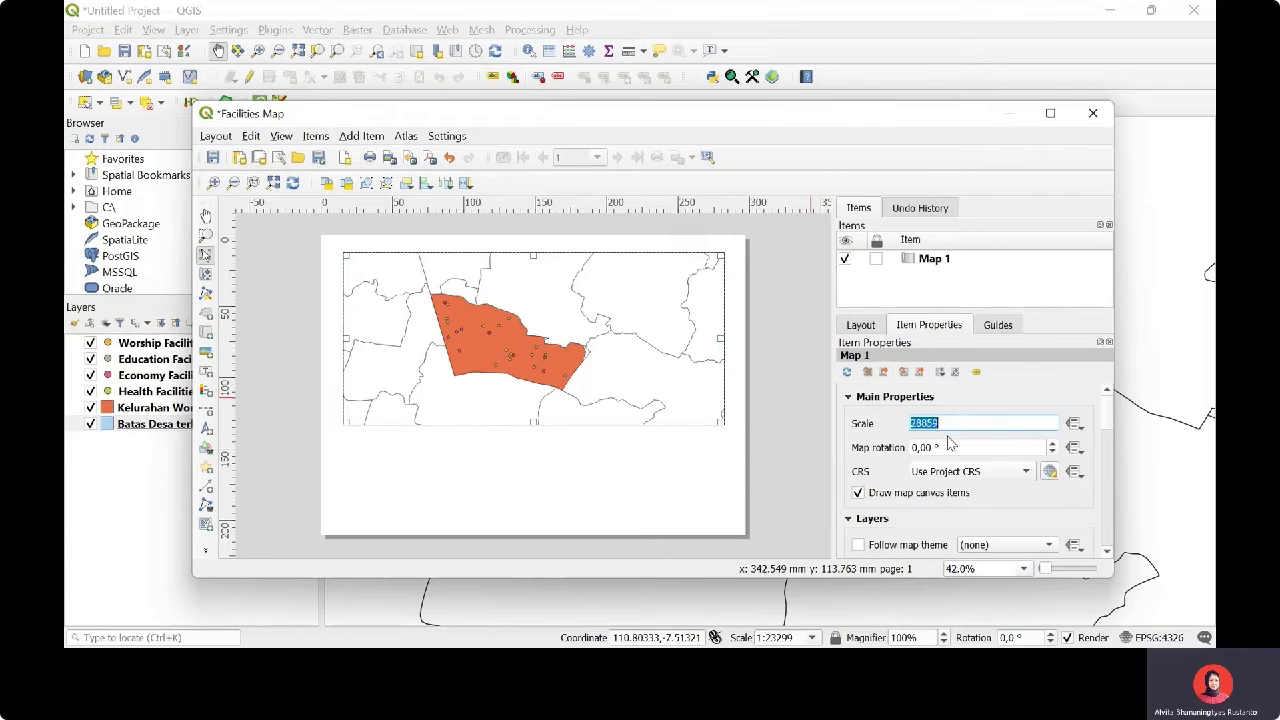
type("20000")
key("Return")
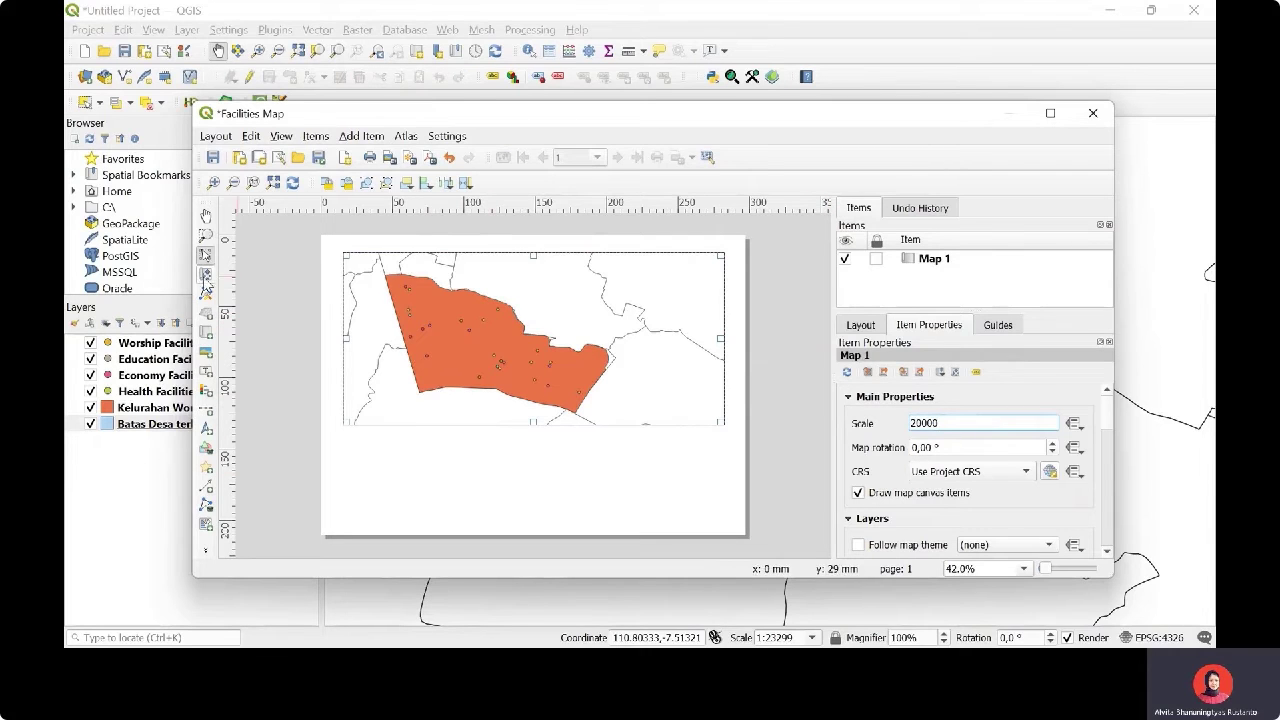
Shift the map content to the right so Wonorejo sits centrally, and enable the map's frame
left_click(205, 274)
left_click_drag(469, 326, 514, 326)
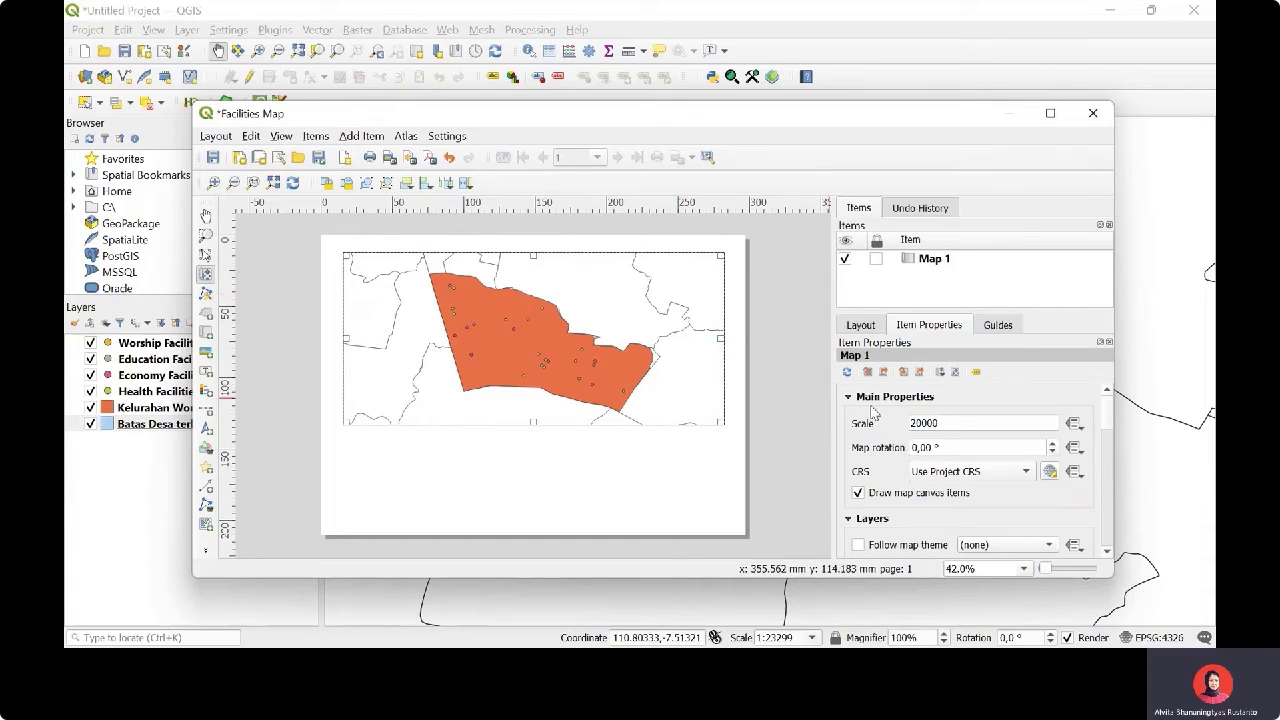
scroll(872, 413, "down", 5)
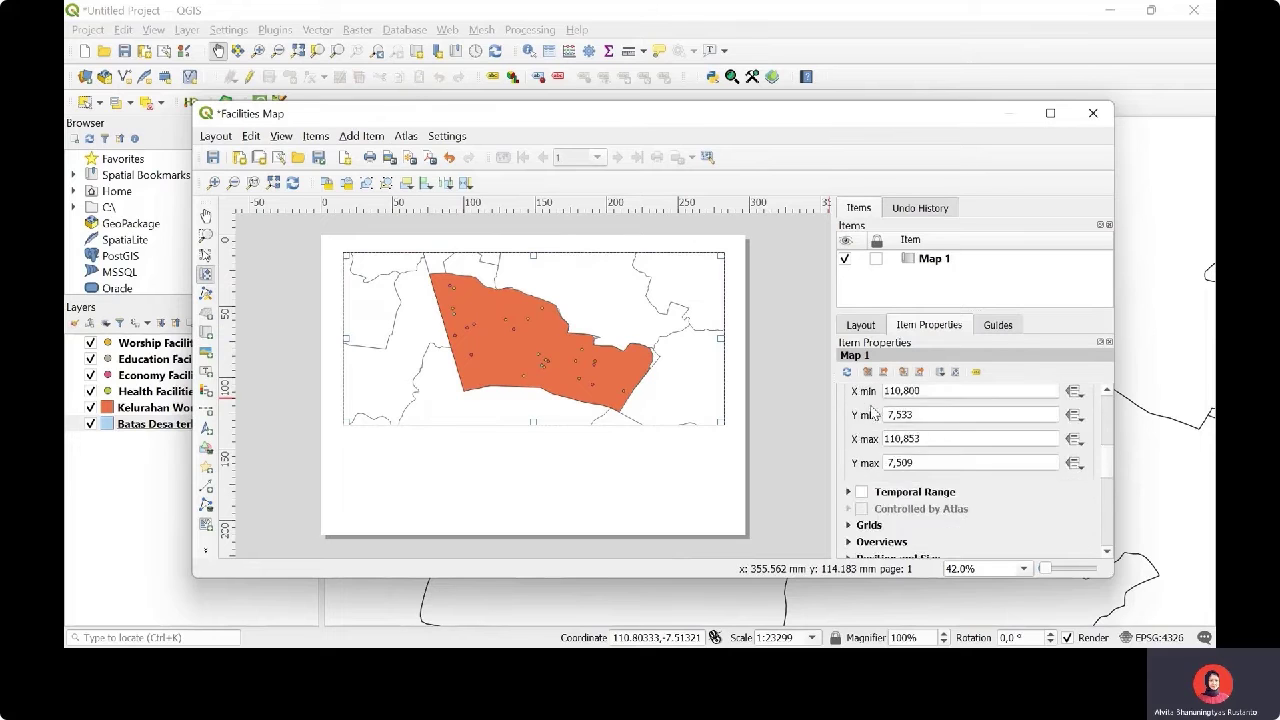
scroll(872, 413, "down", 3)
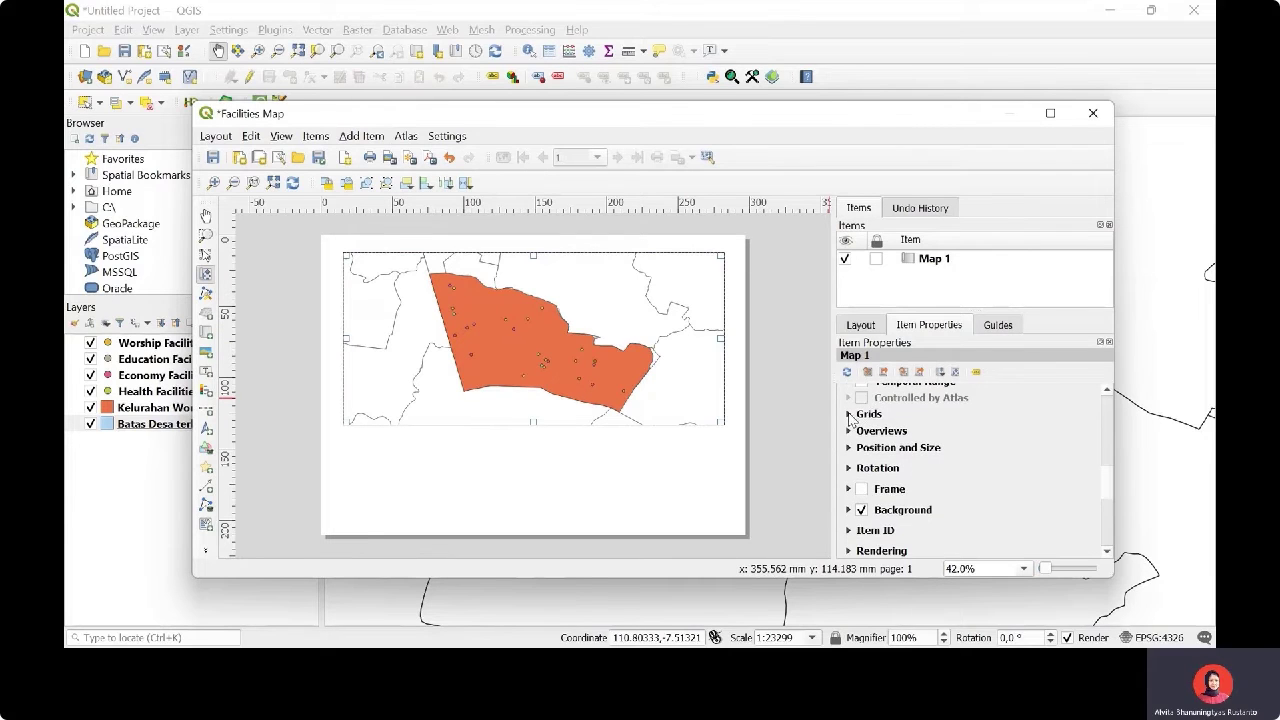
left_click(861, 489)
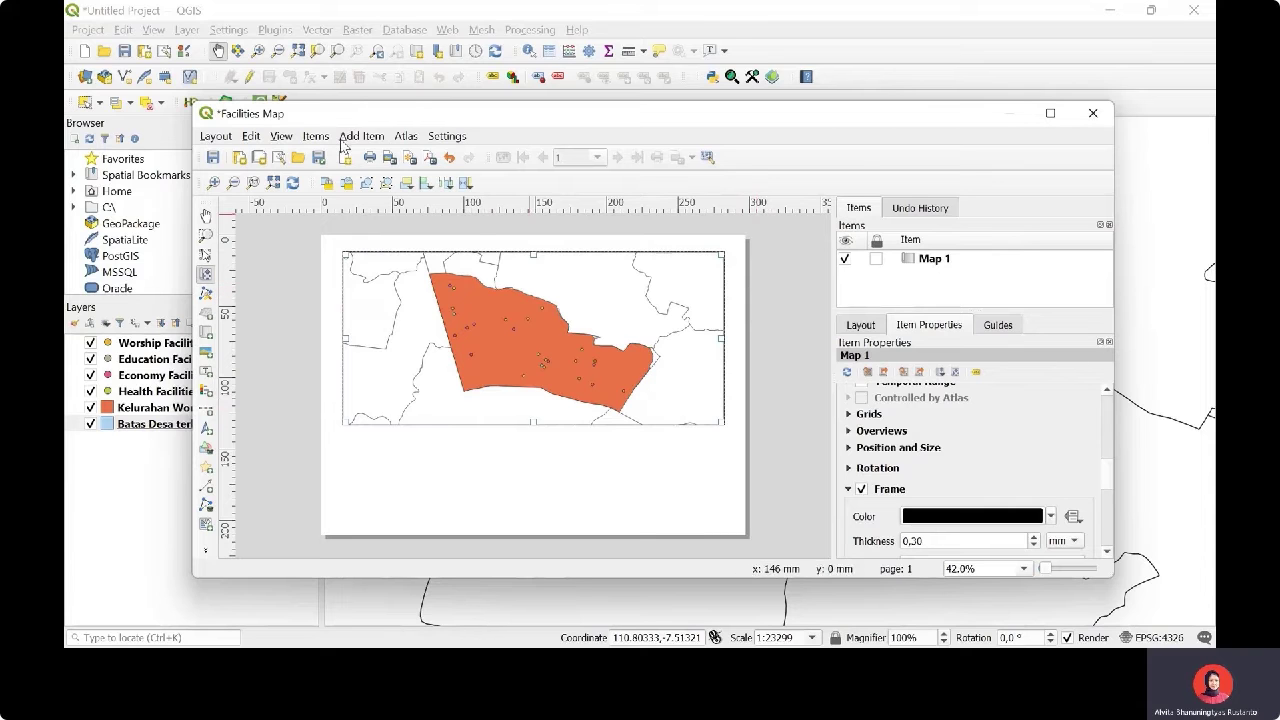
Maximize the layout window and add a legend in the blank area below the map
left_click(1050, 113)
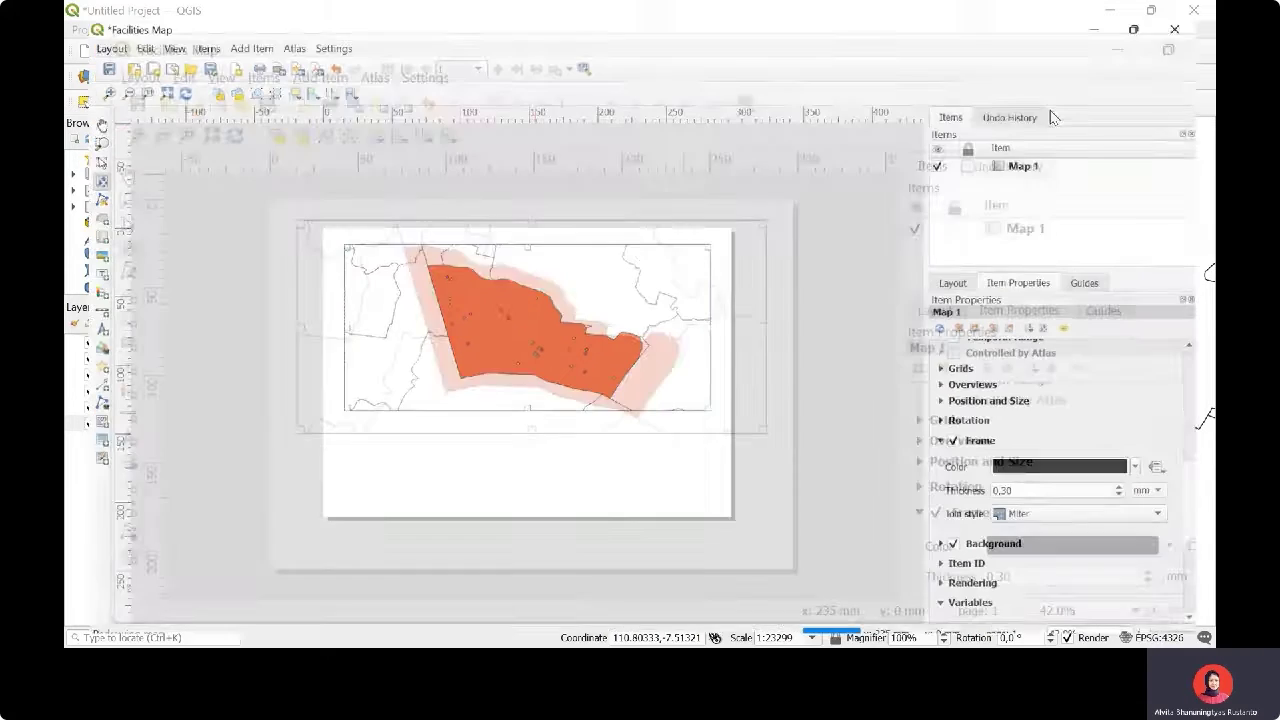
left_click(237, 32)
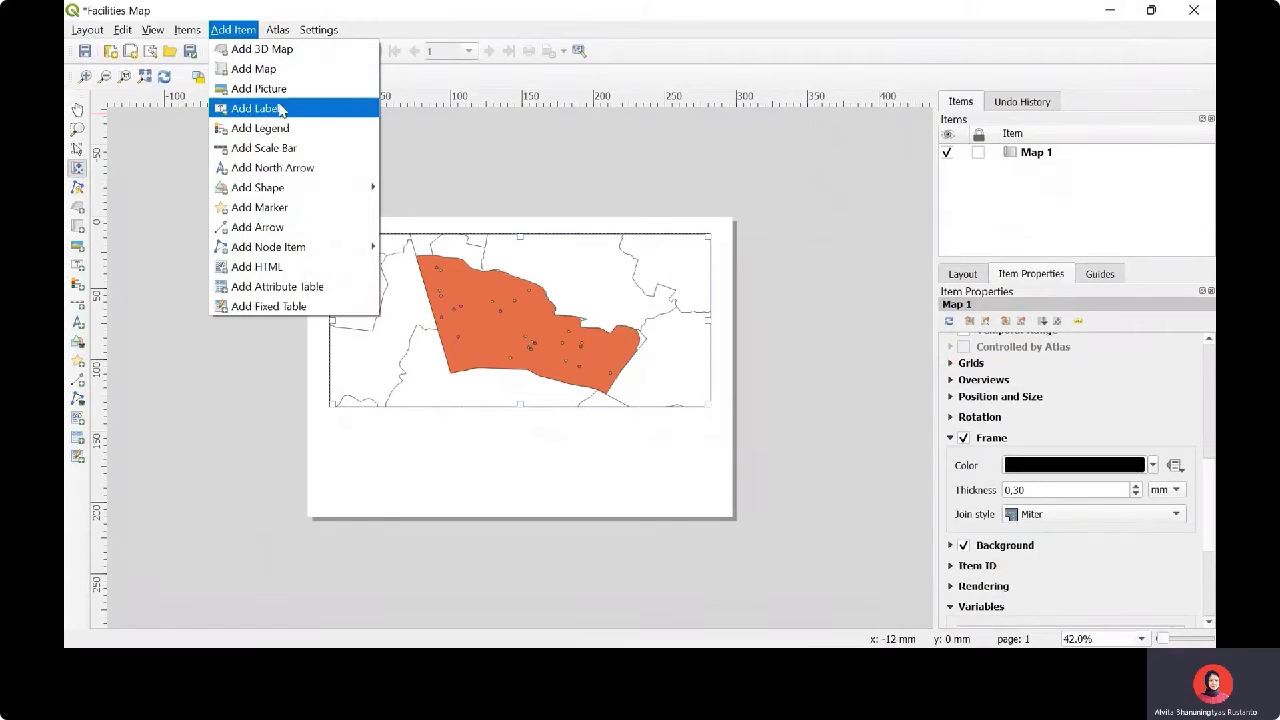
left_click(287, 131)
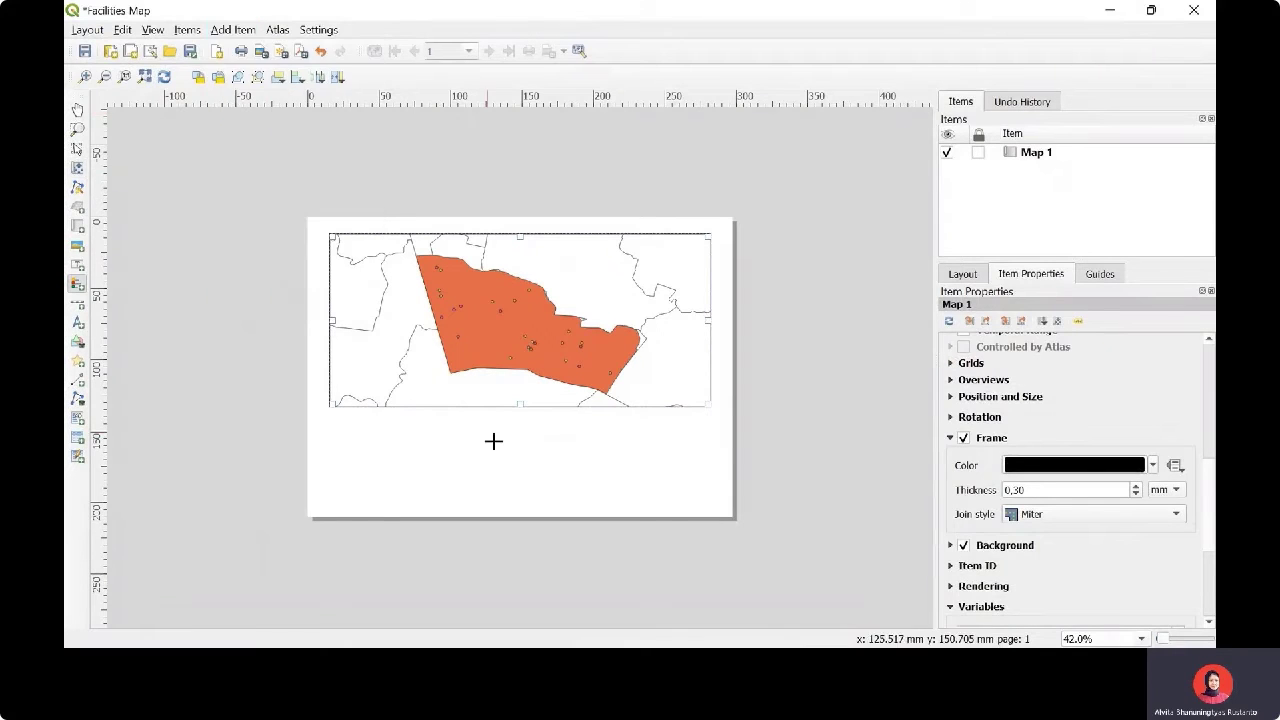
left_click_drag(469, 421, 583, 514)
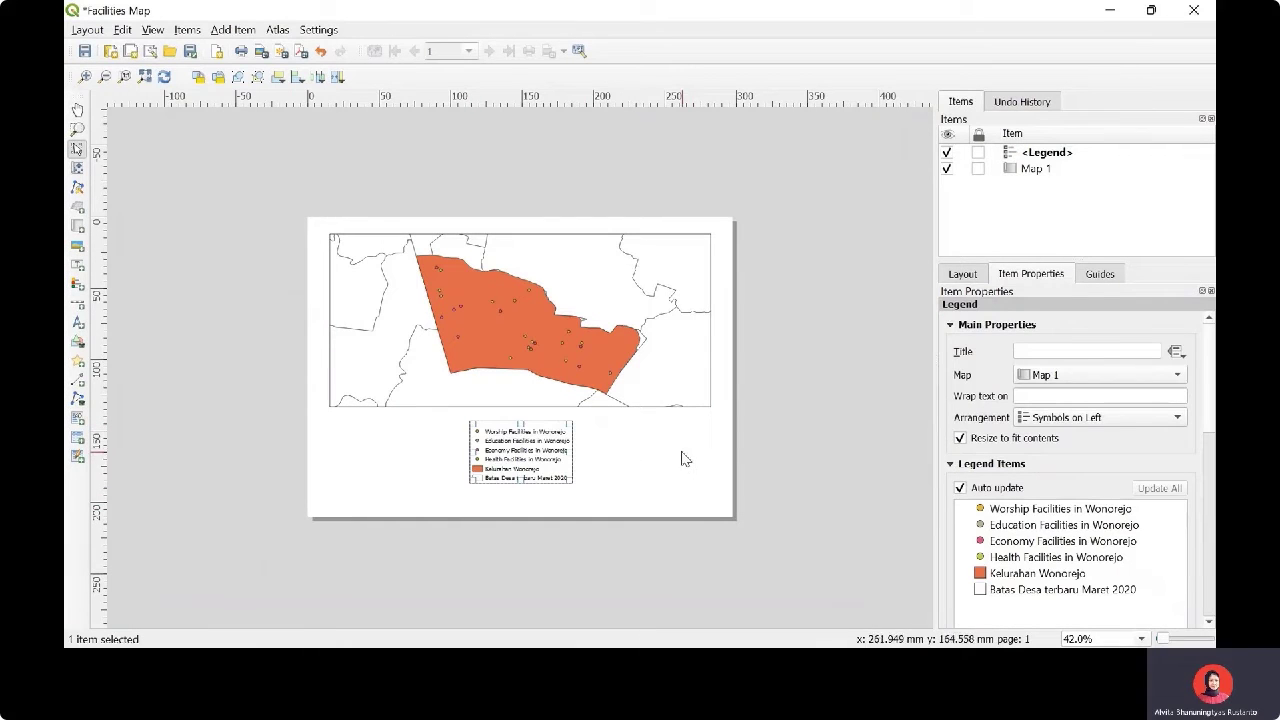
Turn off the legend's auto update and relabel the Kelurahan Wonorejo entry as "Wonorejo Village"
scroll(1022, 458, "down", 1)
scroll(1022, 458, "down", 3)
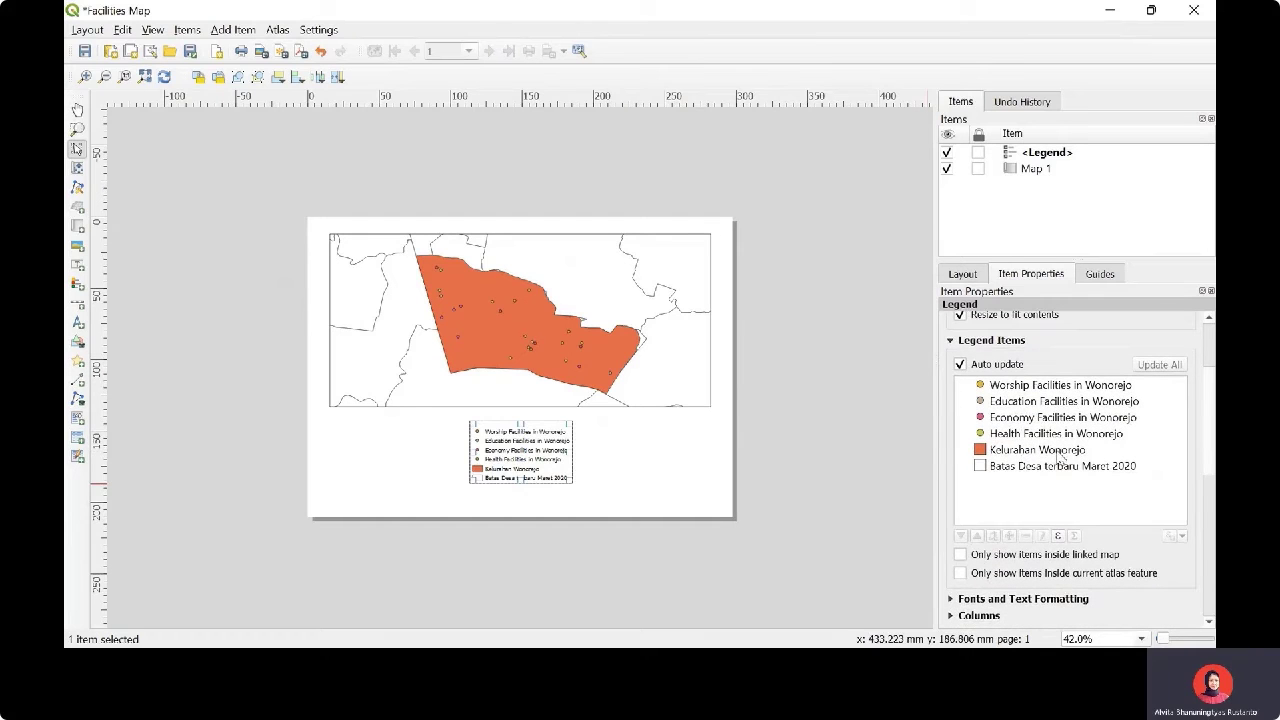
left_click(960, 365)
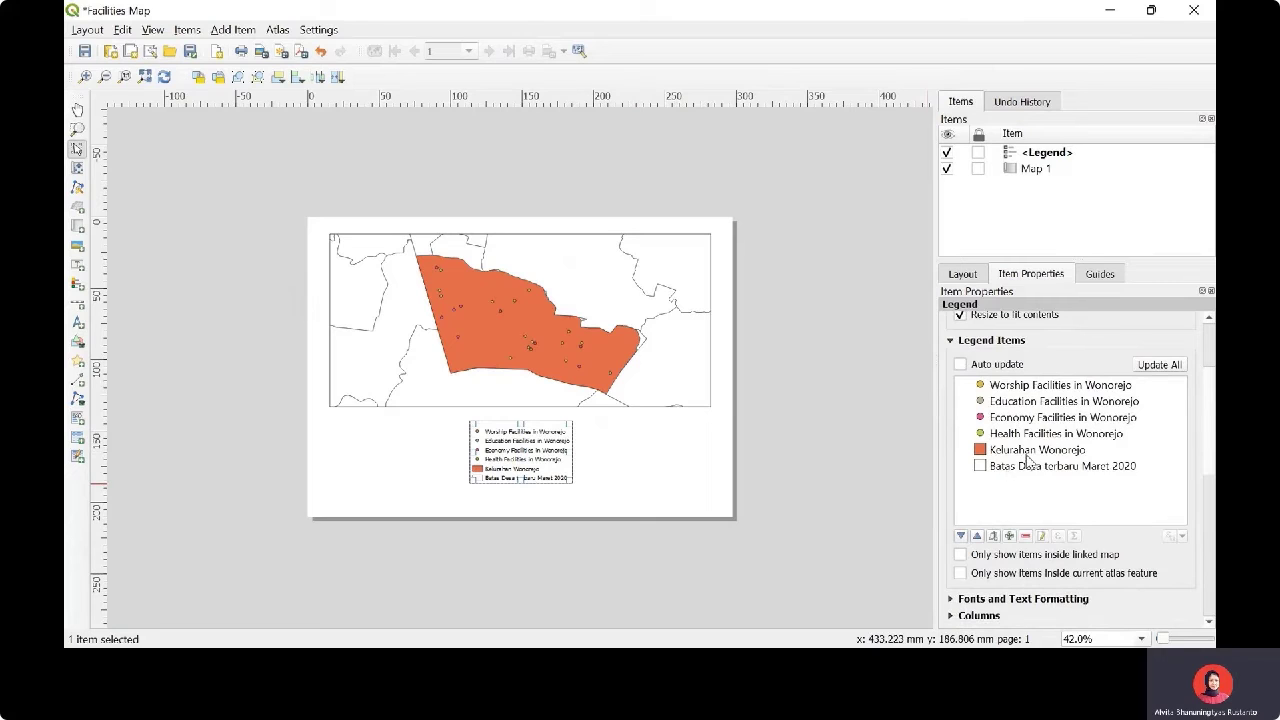
double_click(1027, 452)
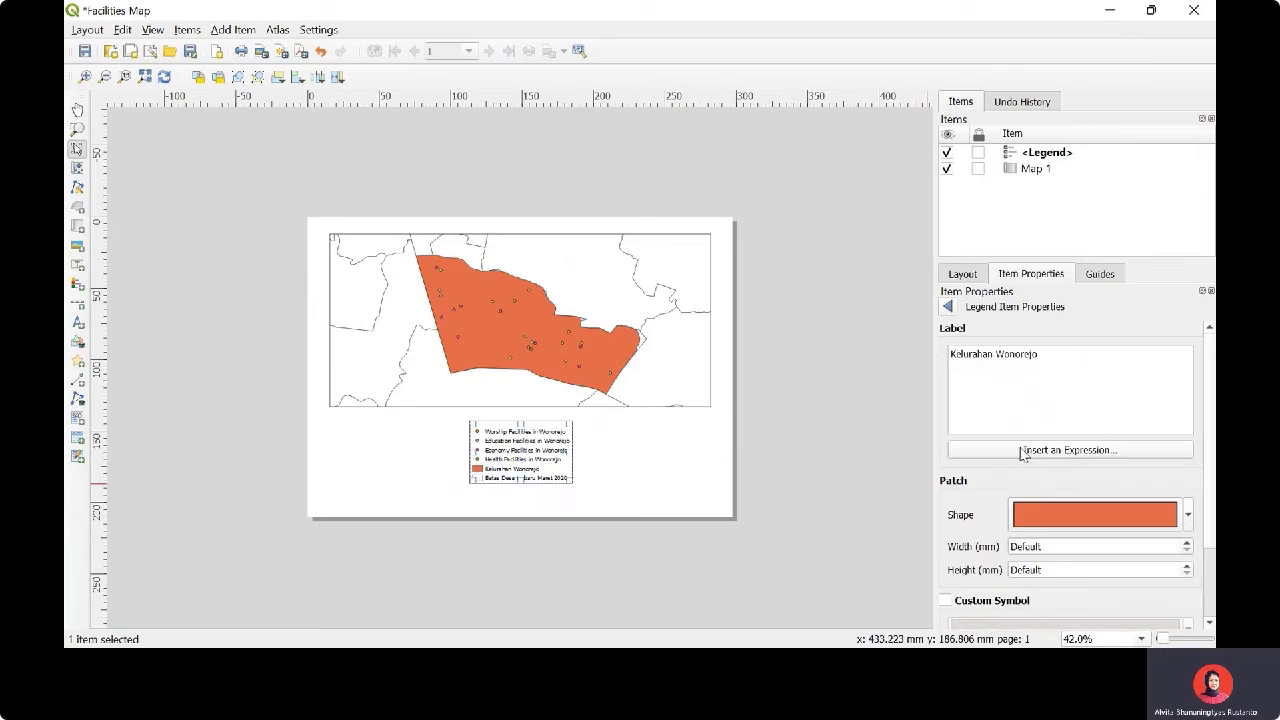
triple_click(985, 353)
key("BackSpace")
type("WOn")
key("BackSpace")
type("ono")
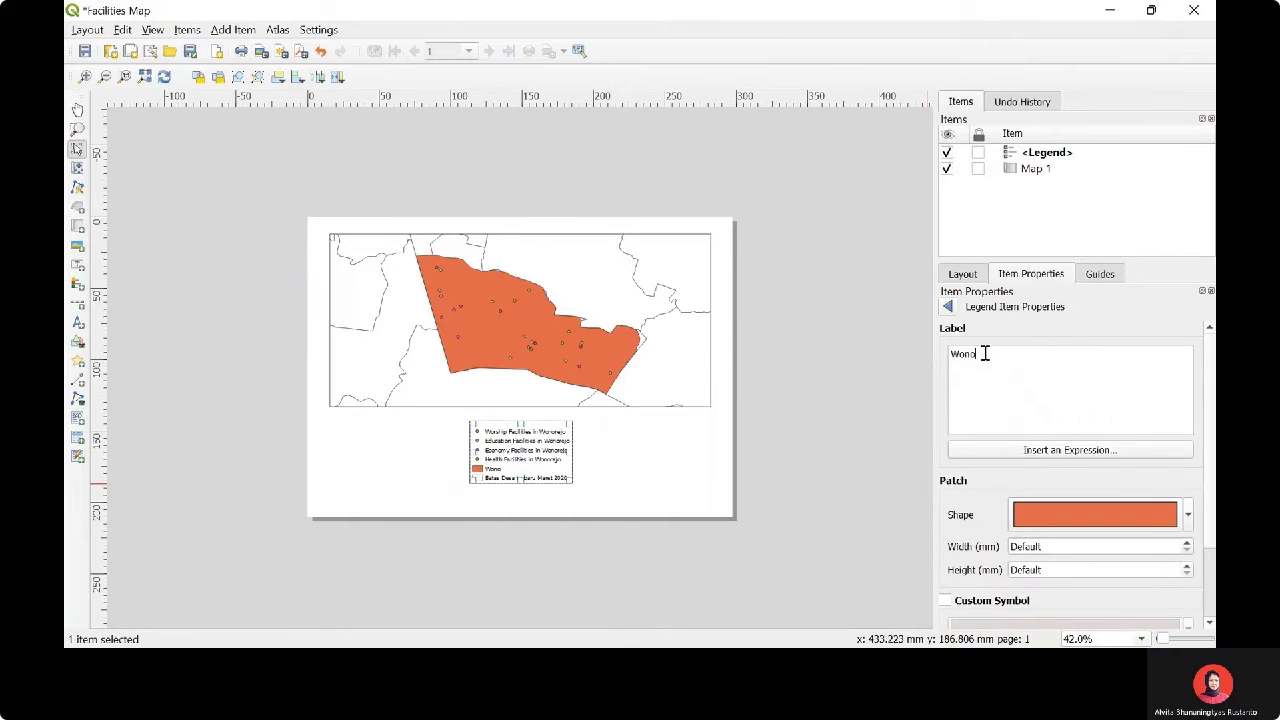
type("rejo Village")
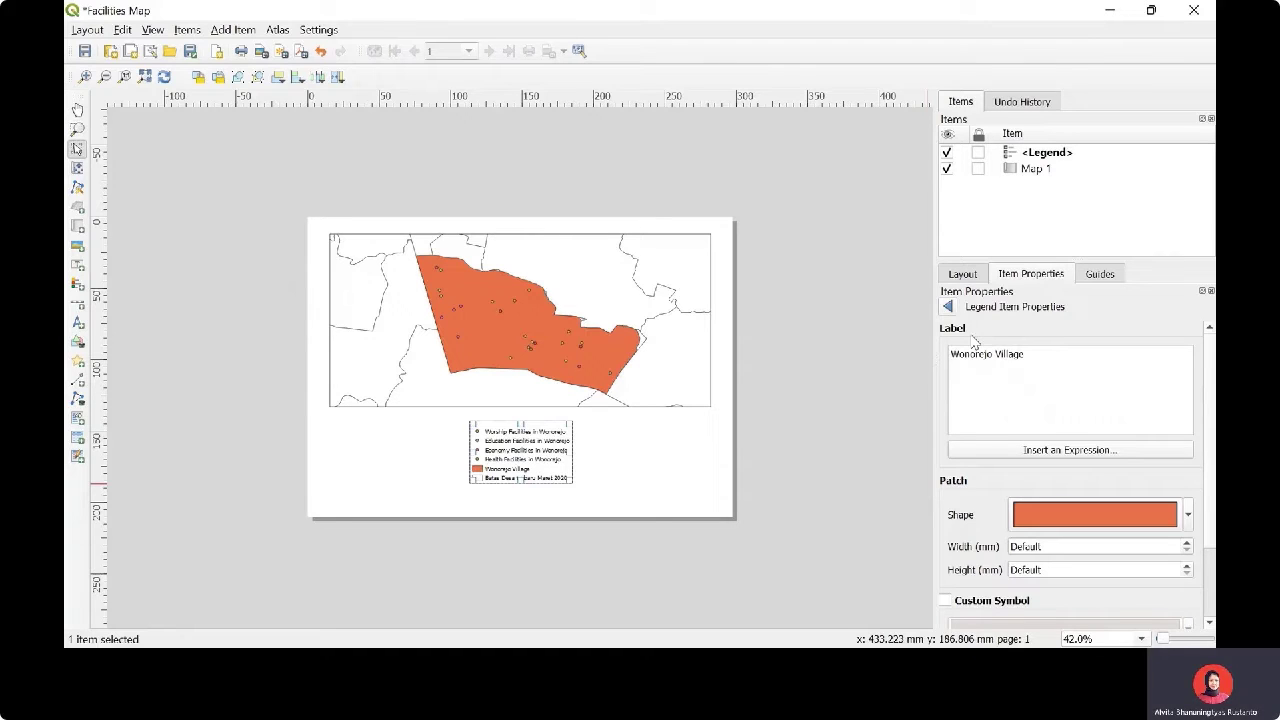
left_click(947, 306)
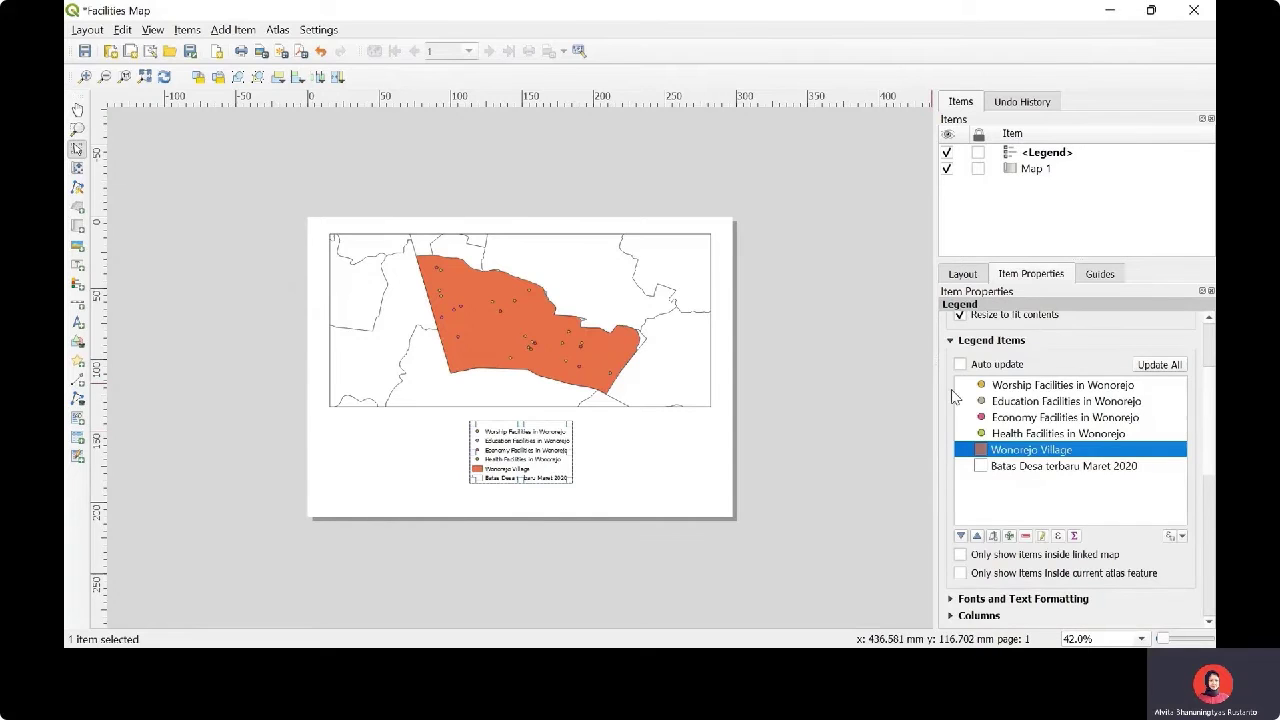
Set the legend's title to "Legend"
scroll(952, 396, "up", 3)
left_click(1034, 351)
type("Legend")
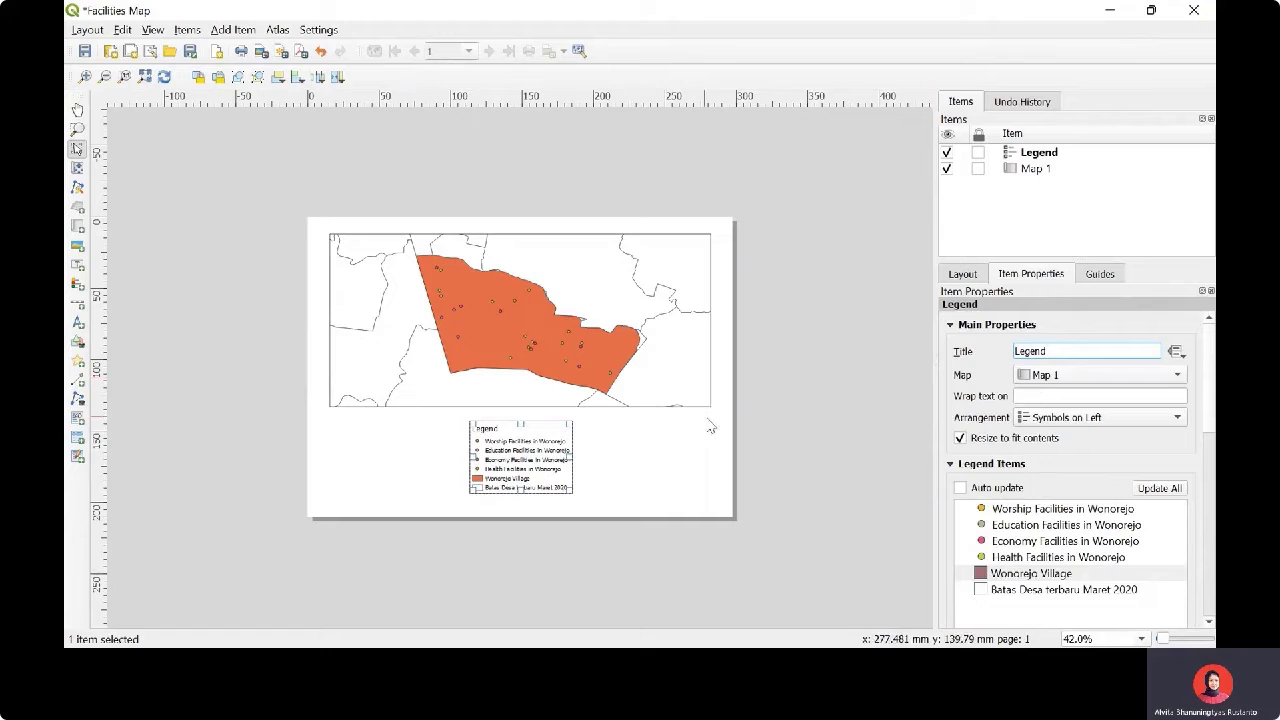
Make the legend's title font bold and move the legend beneath the map's lower-right corner
scroll(966, 404, "down", 5)
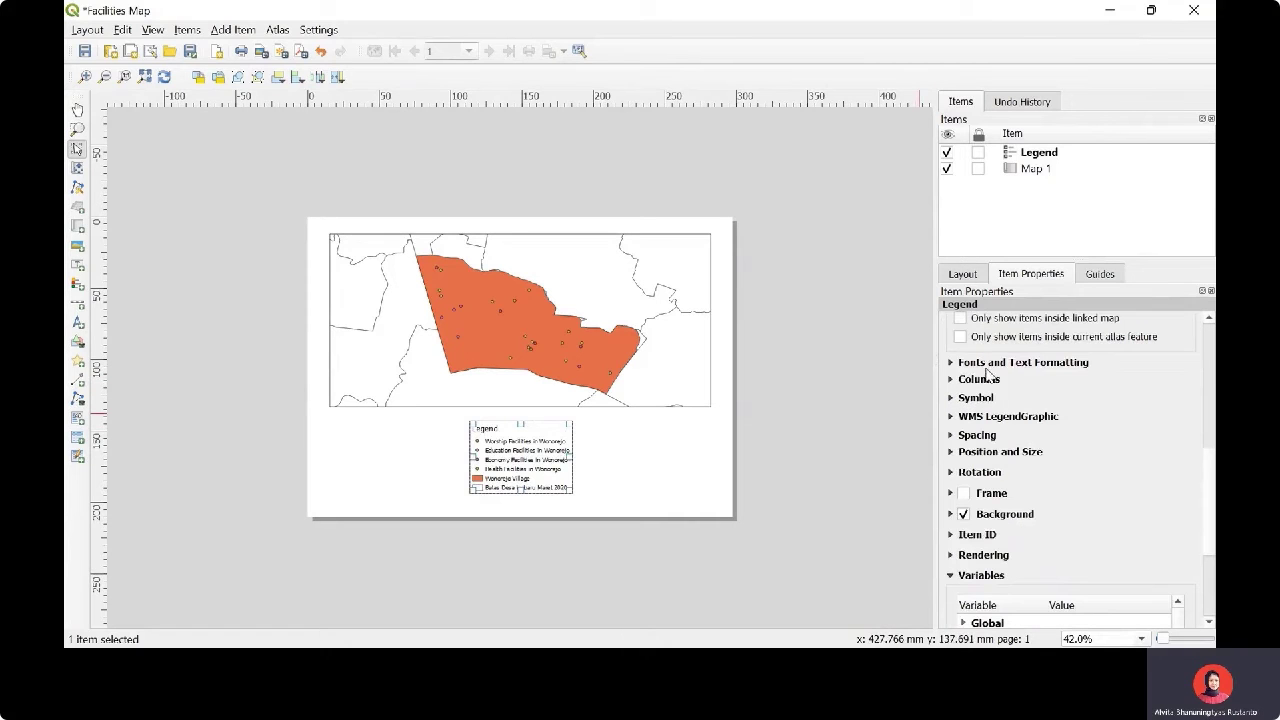
left_click(951, 364)
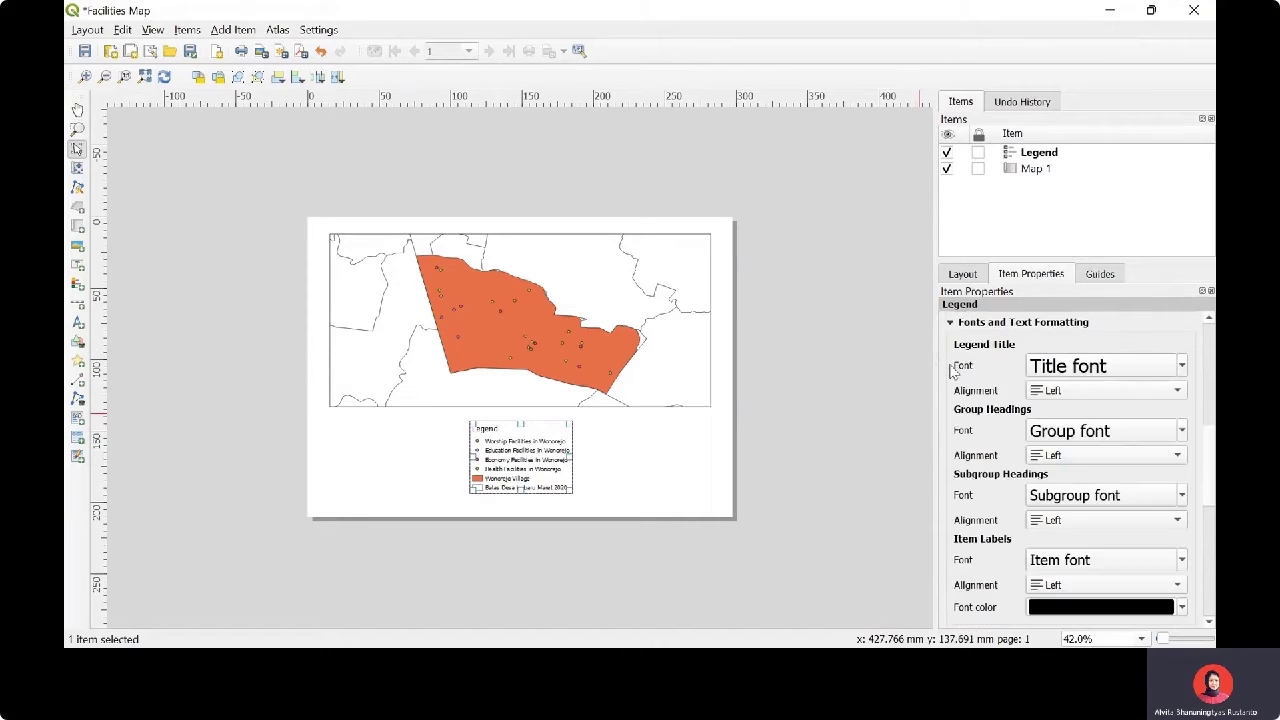
left_click(1075, 369)
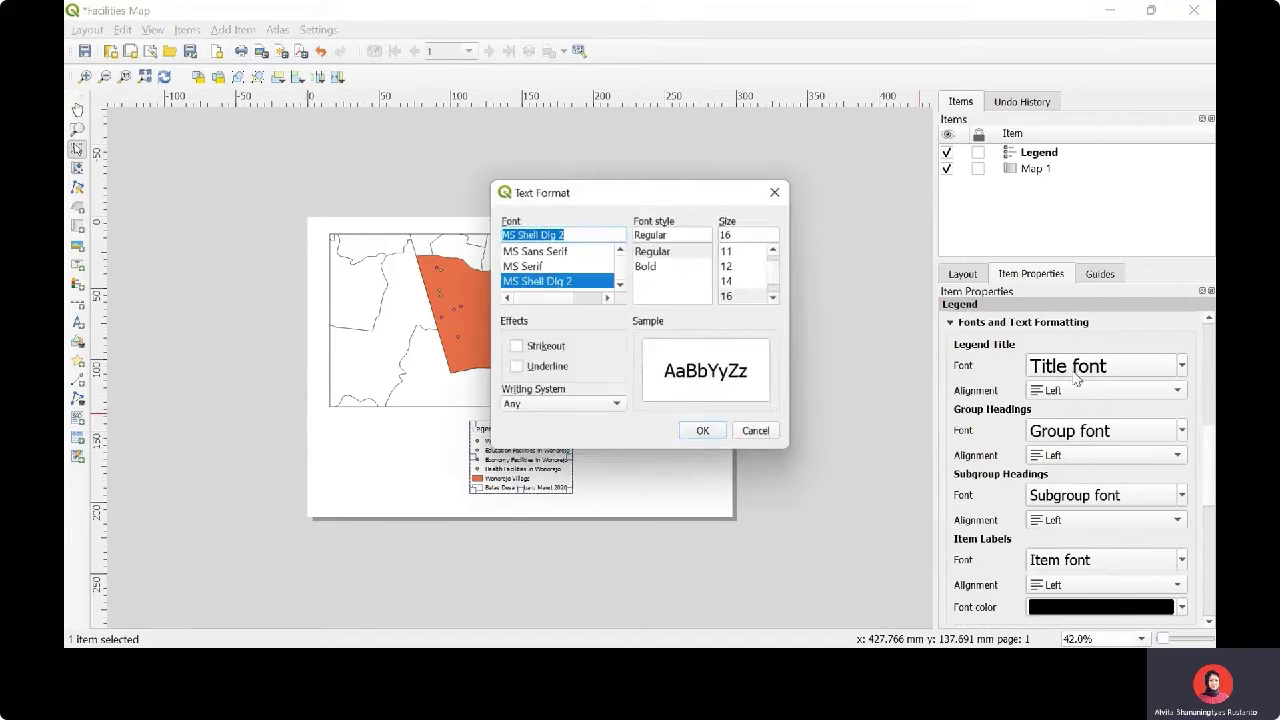
left_click(686, 267)
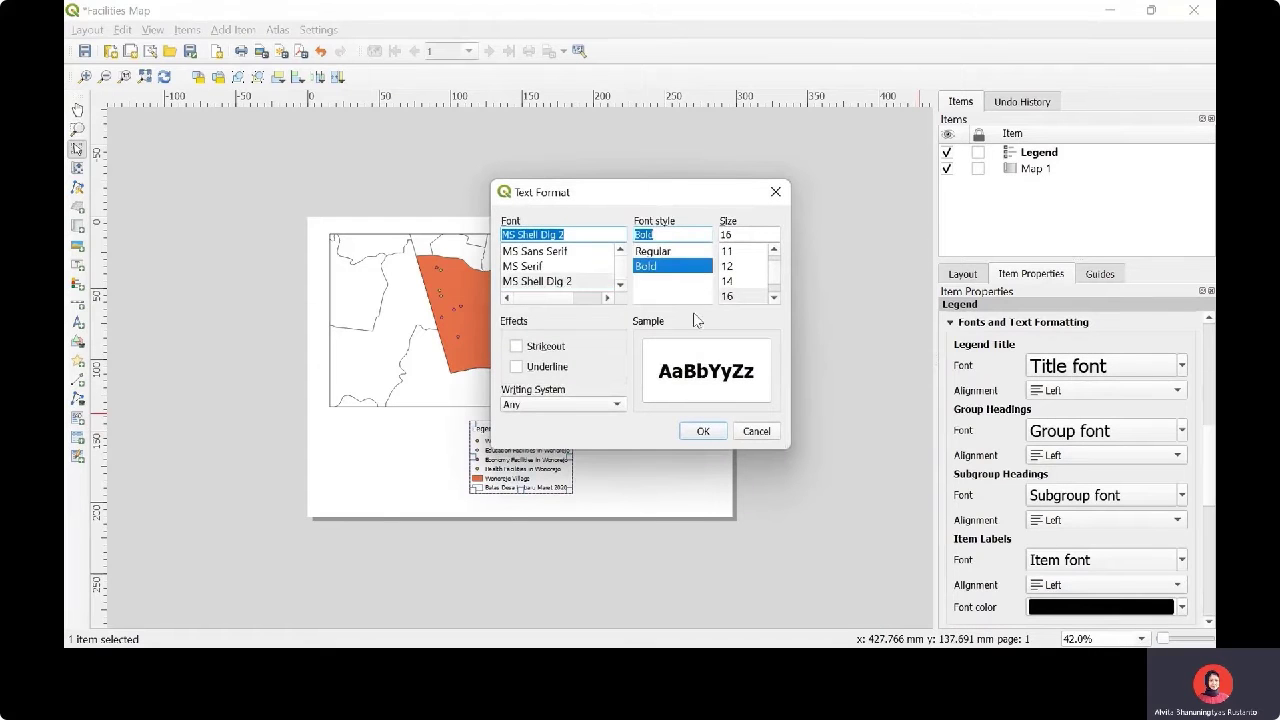
left_click(703, 431)
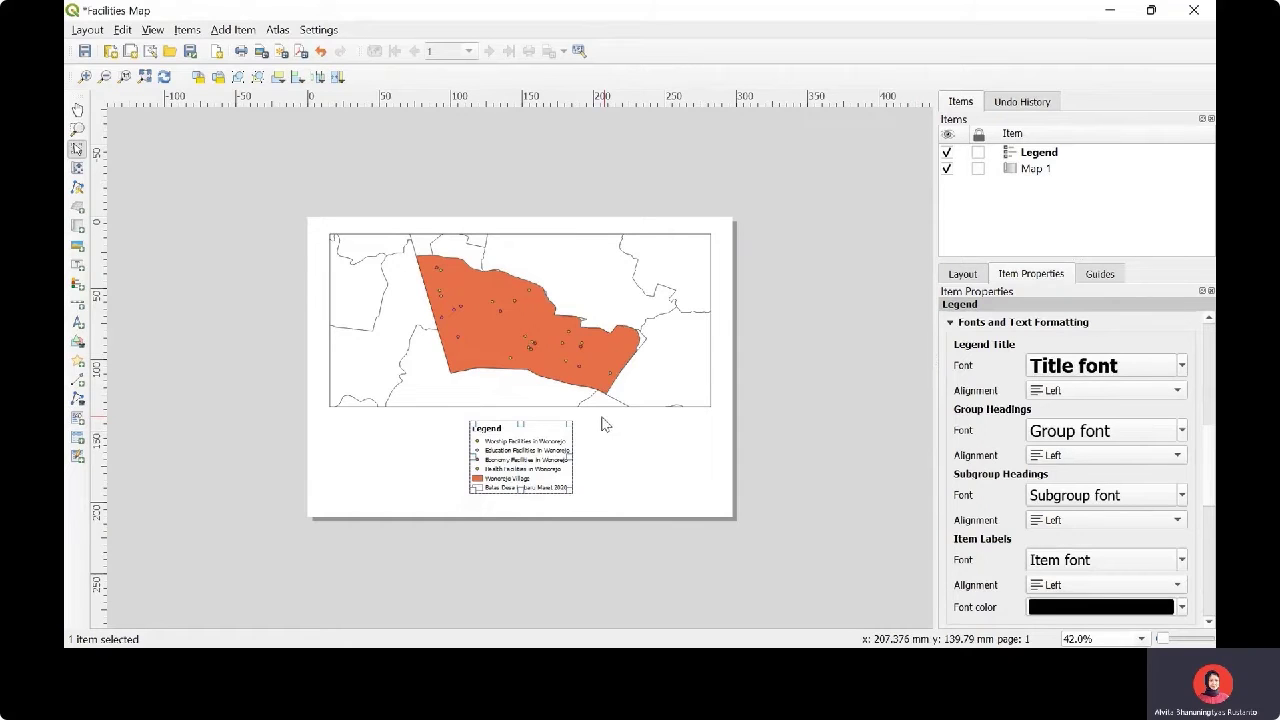
left_click_drag(547, 445, 690, 443)
left_click(518, 457)
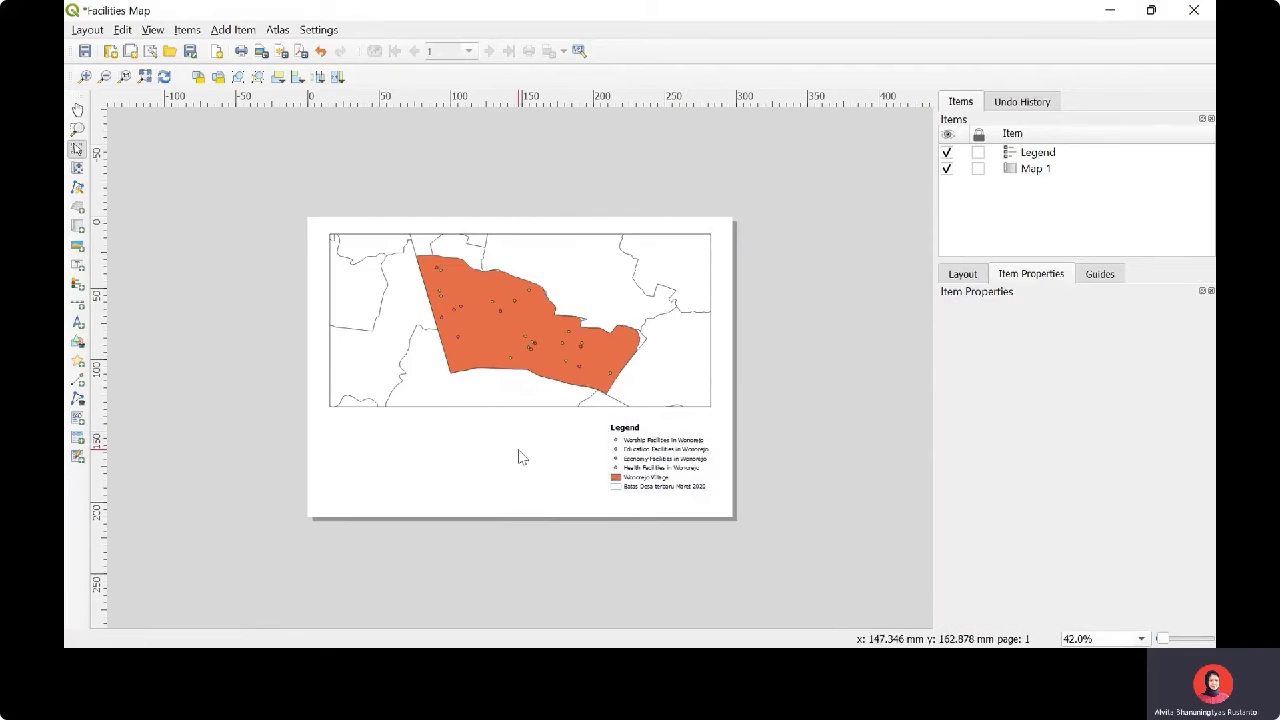
Add a scale bar in the blank area beside the legend and shift it slightly down
left_click(240, 30)
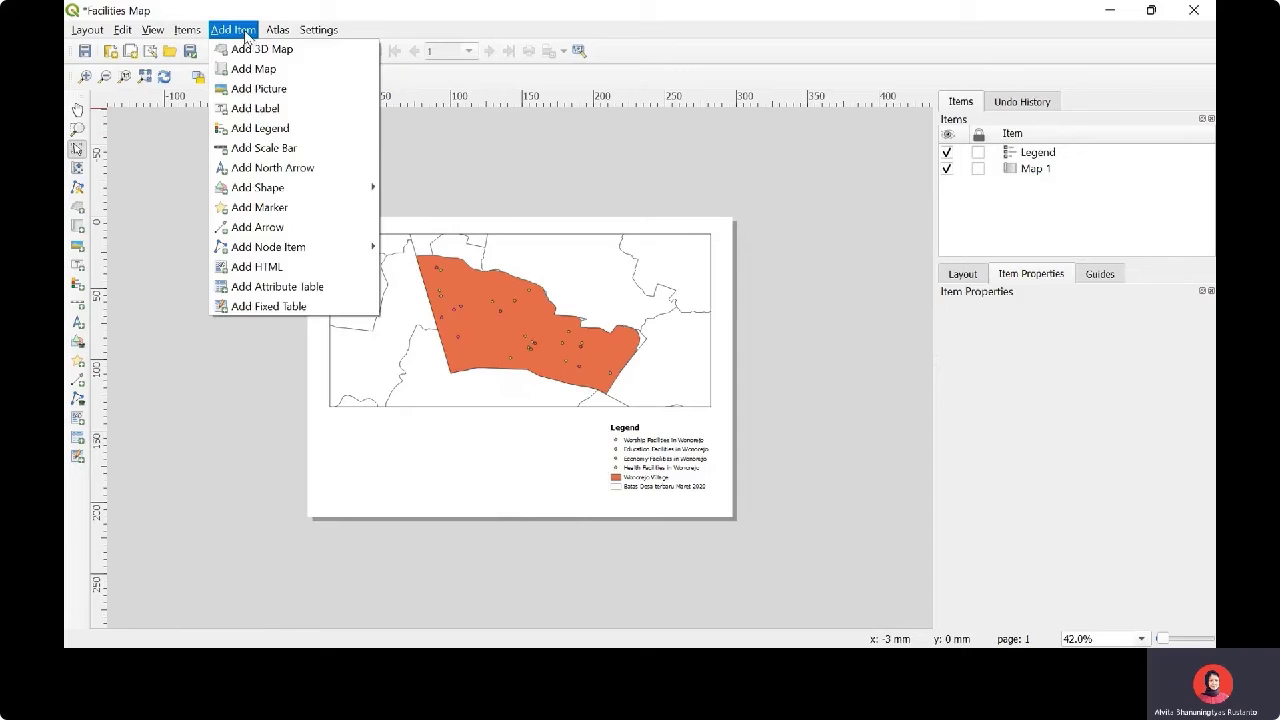
left_click(275, 148)
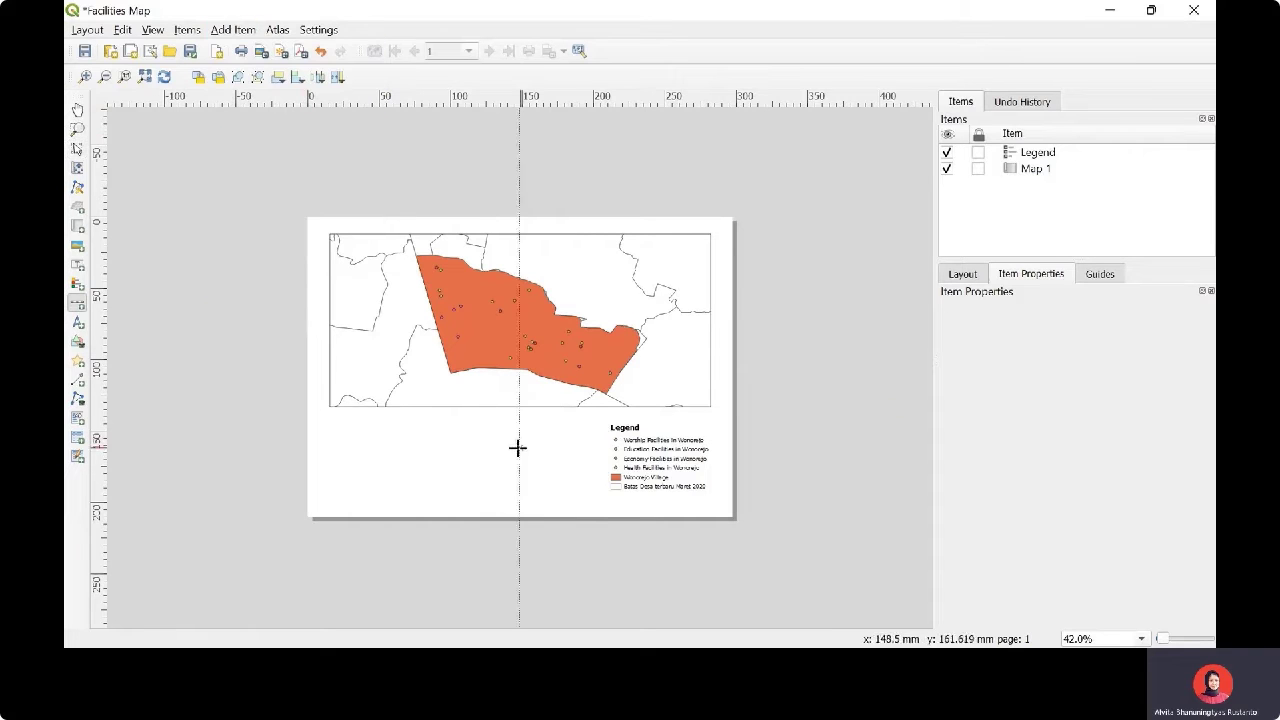
left_click_drag(490, 433, 577, 457)
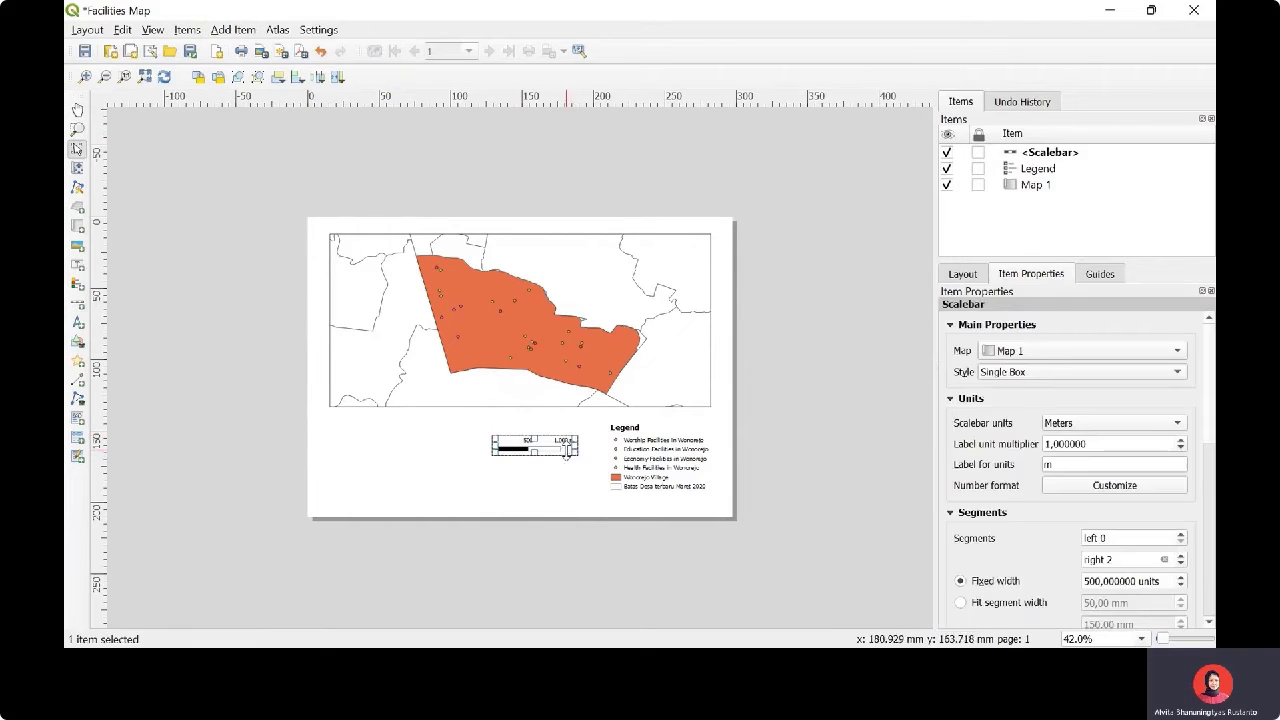
left_click(556, 456)
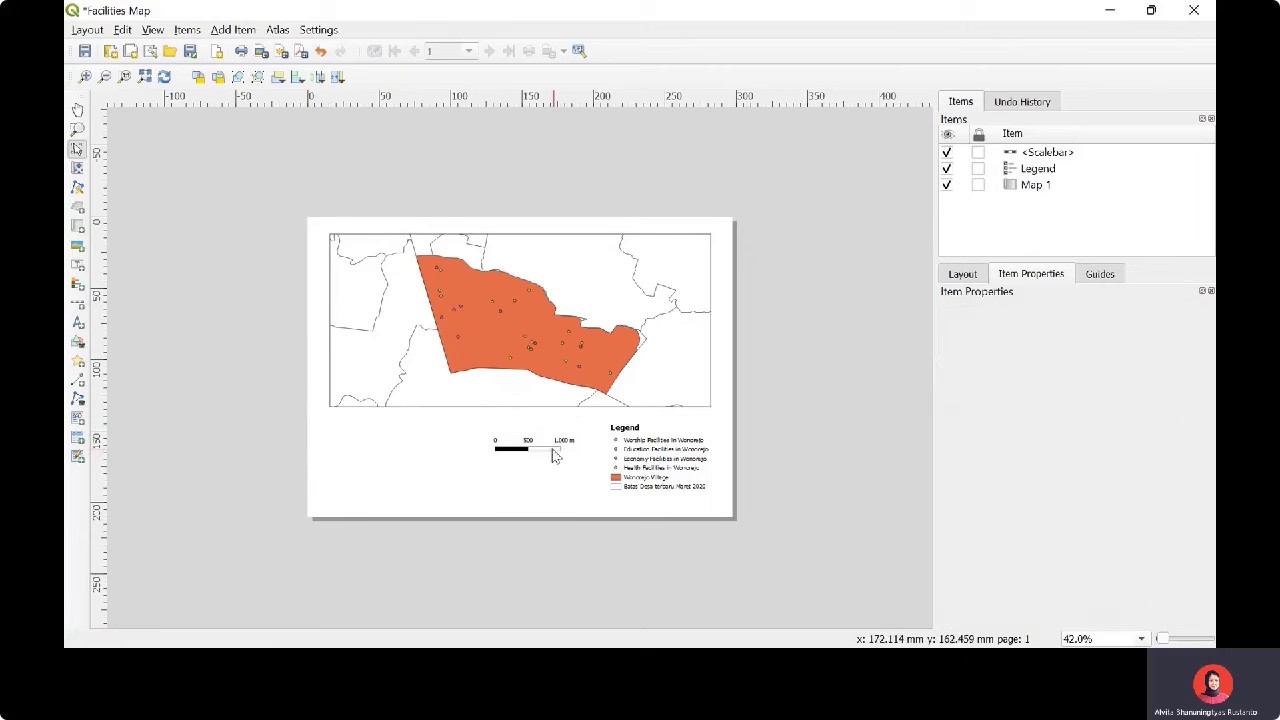
left_click(556, 456)
mouse_move(556, 456)
left_mouse_down()
mouse_move(559, 481)
mouse_move(560, 446)
left_mouse_up()
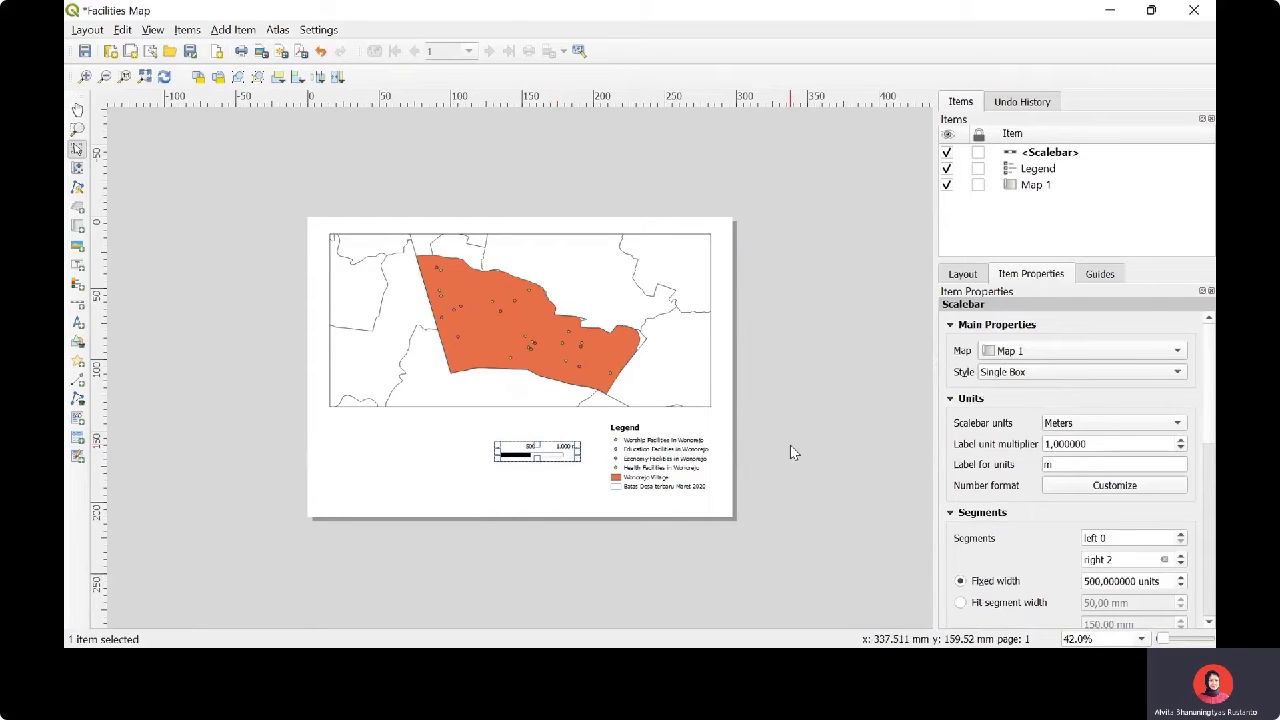
Switch the scale bar's units to Kilometers and nudge it slightly within the area beside the legend
left_click(1060, 423)
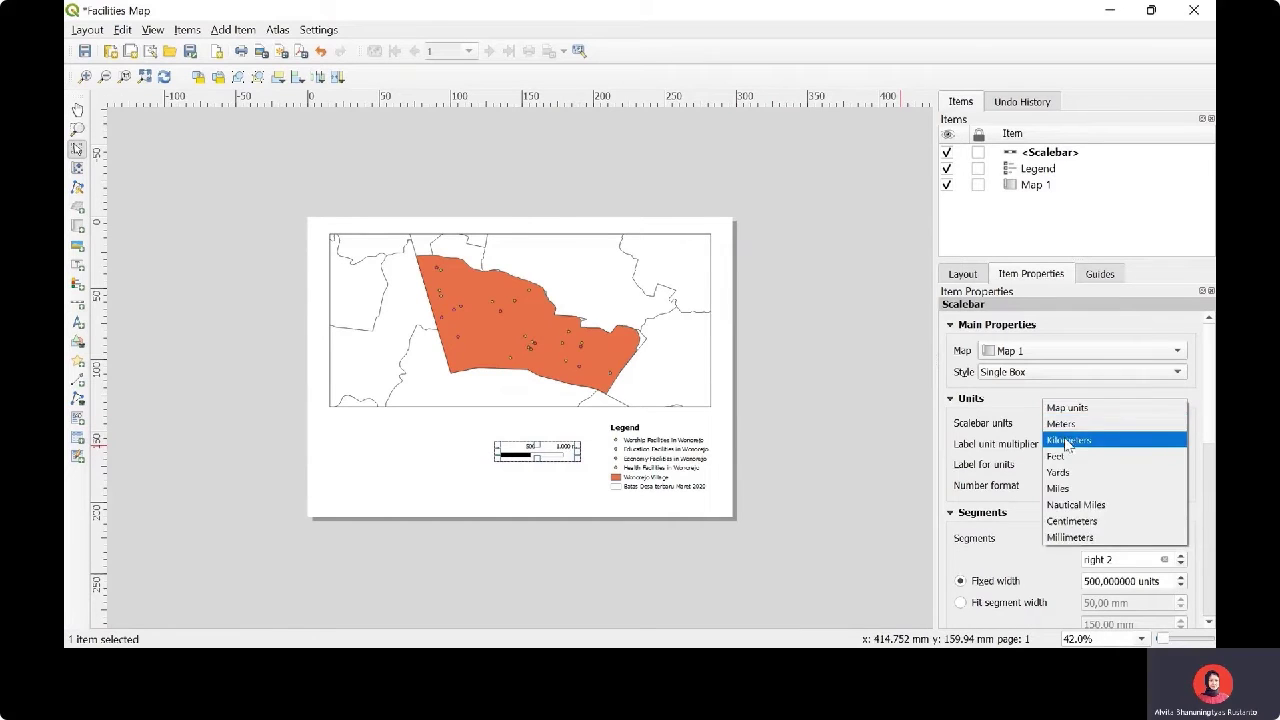
left_click(1068, 440)
left_click(870, 450)
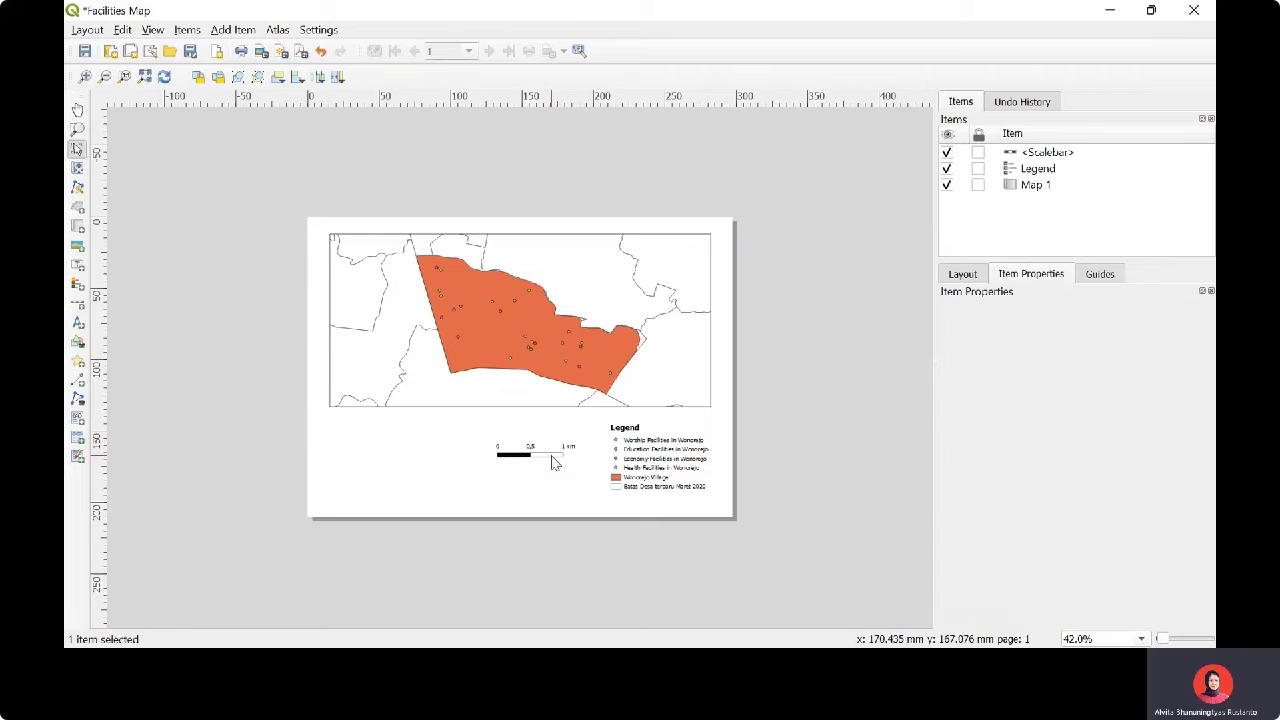
left_click_drag(551, 452, 553, 452)
left_click(895, 475)
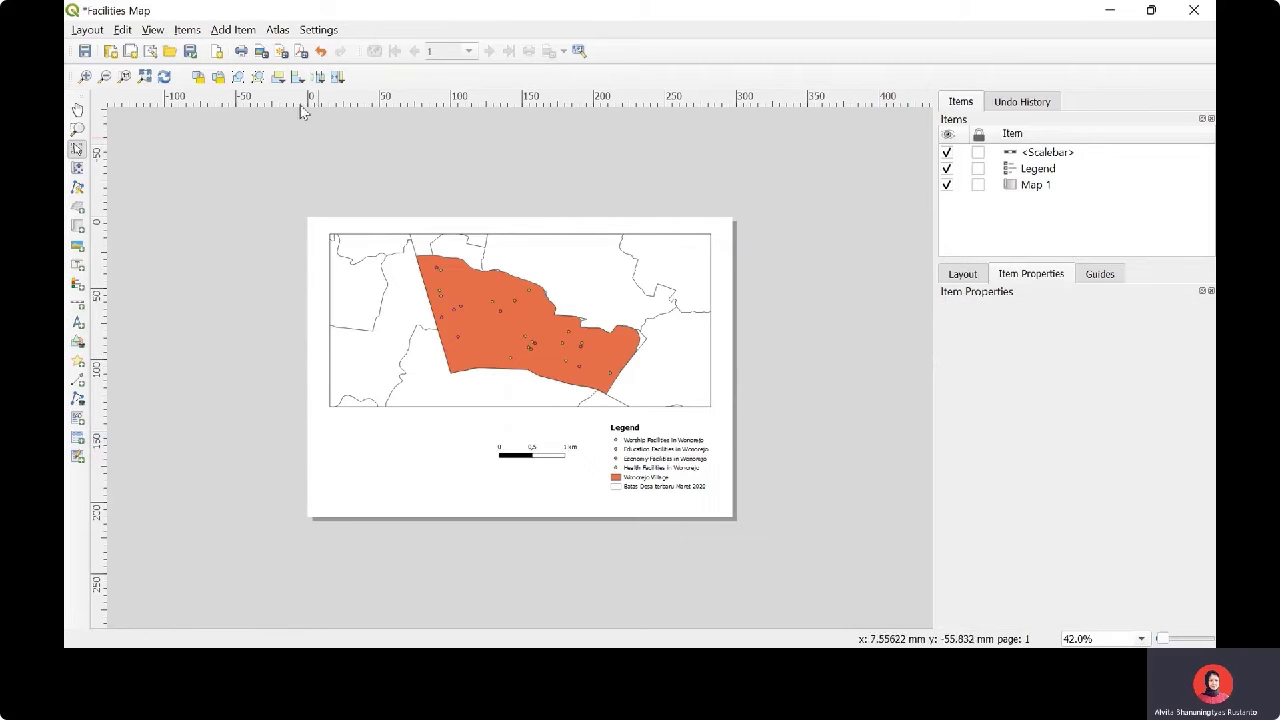
Add a second scale bar just above the kilometre bar and set its style to Numeric
left_click(245, 33)
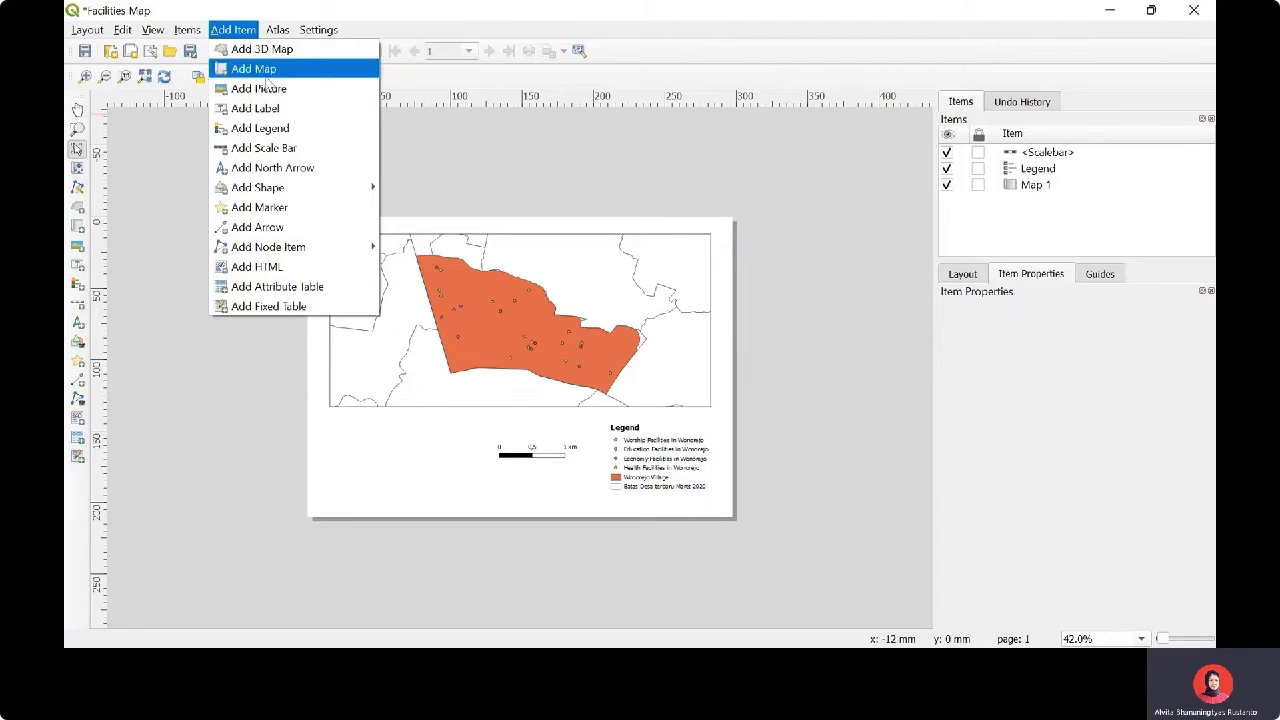
left_click(287, 146)
mouse_move(494, 423)
left_mouse_down()
mouse_move(543, 429)
mouse_move(571, 451)
left_mouse_up()
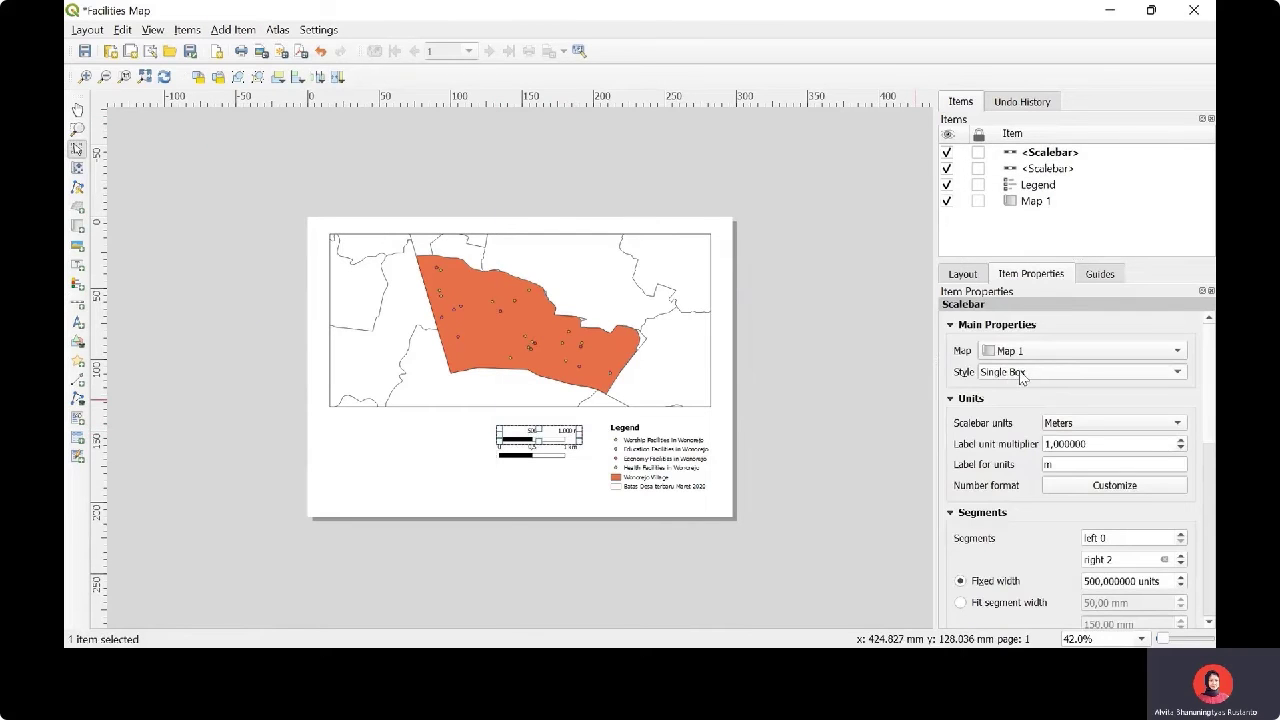
left_click(1021, 377)
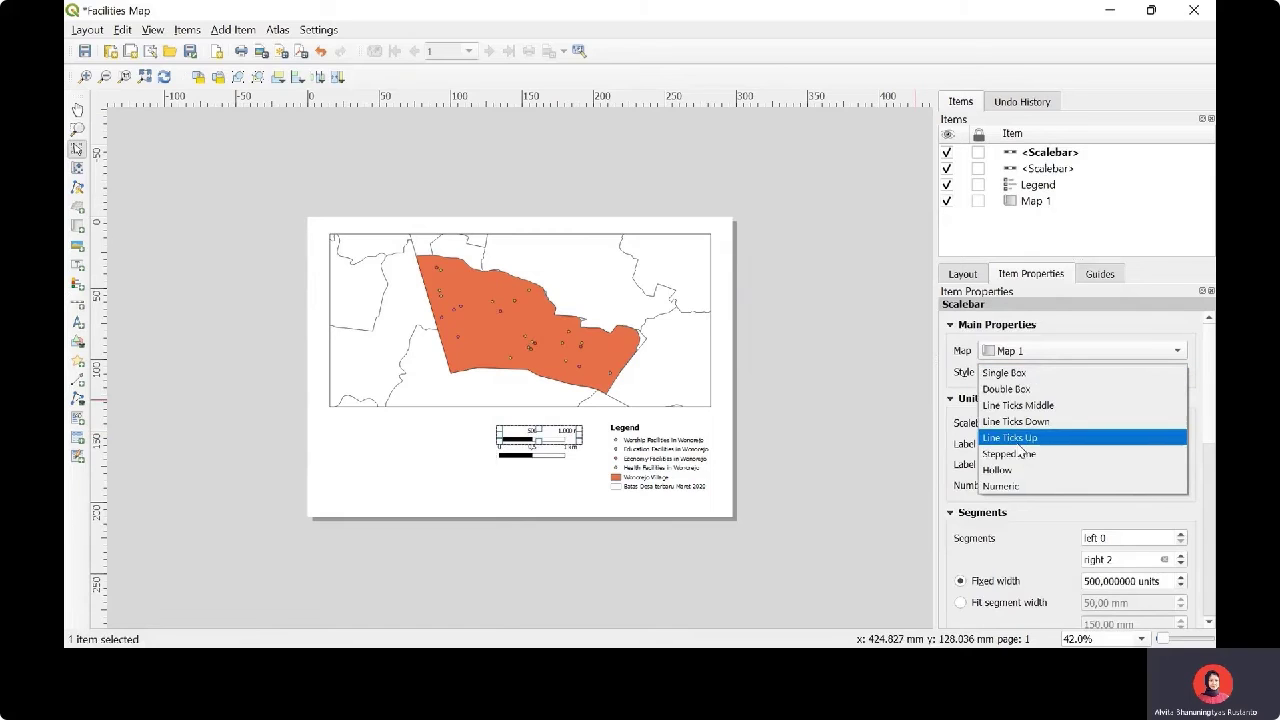
left_click(1001, 486)
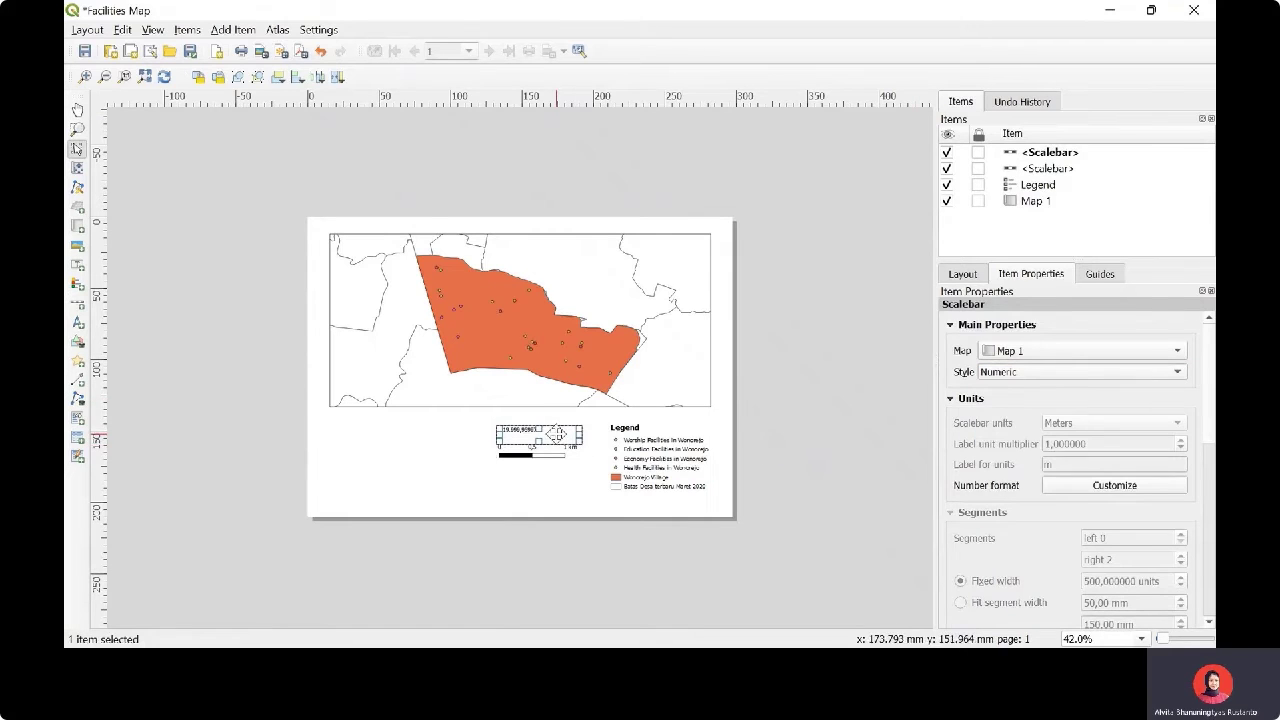
Set the scale of Map 1 to 20000
left_click(77, 167)
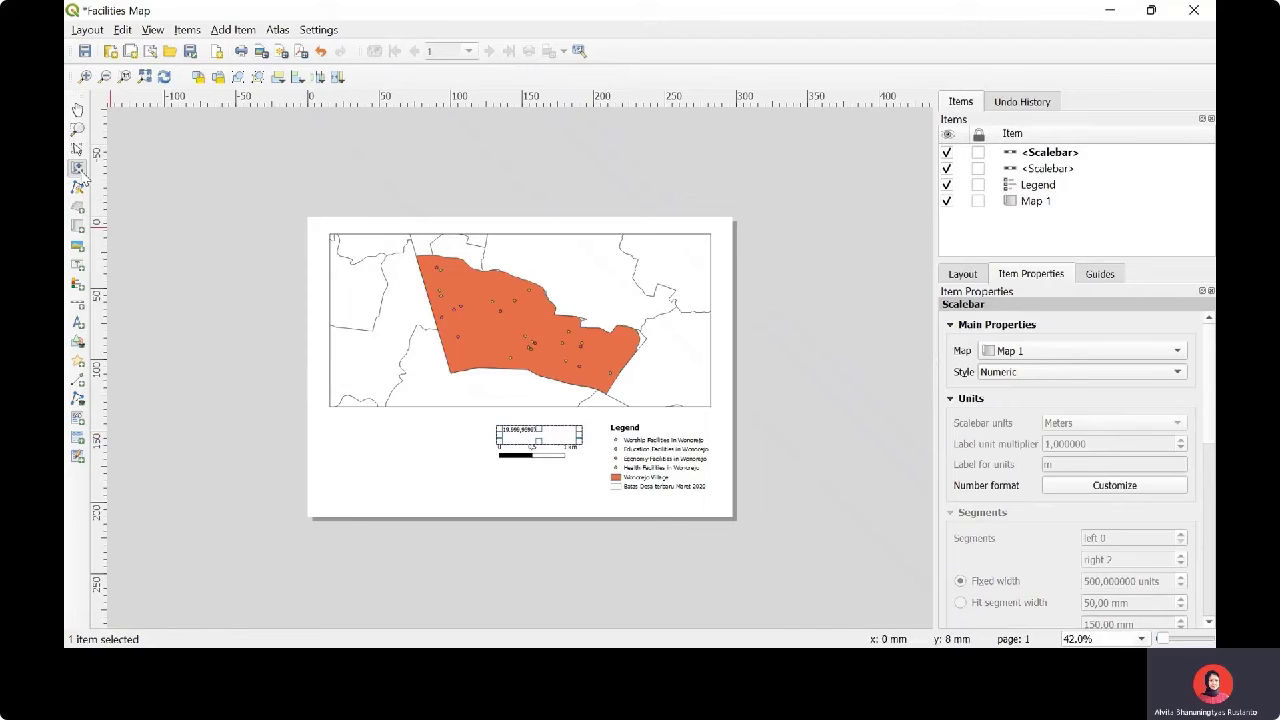
left_click(489, 290)
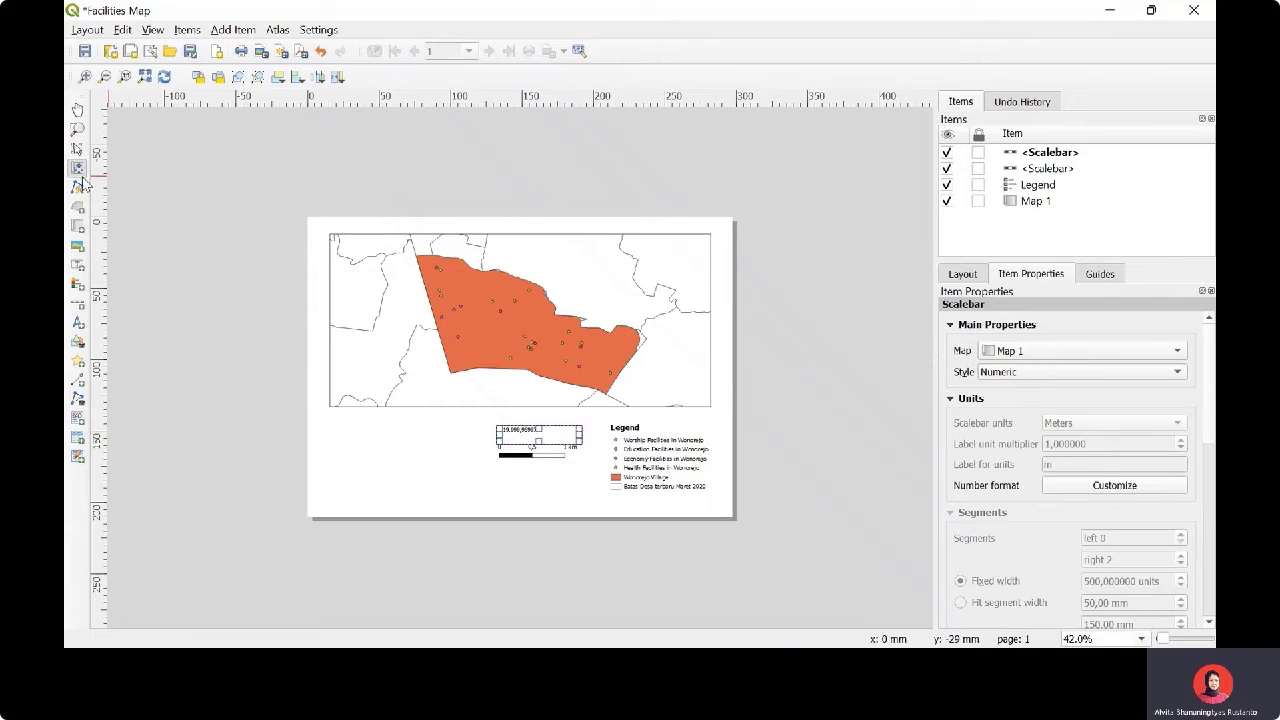
left_click(77, 148)
left_click(982, 279)
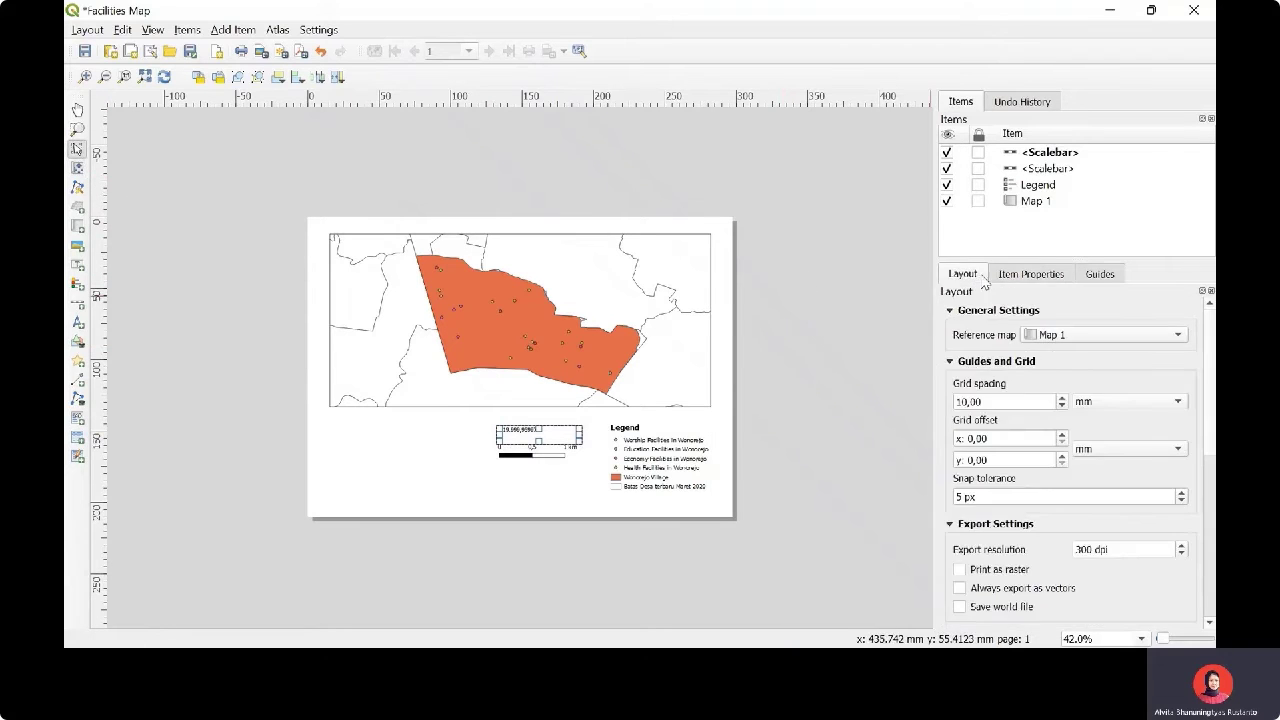
left_click(1022, 277)
left_click(495, 319)
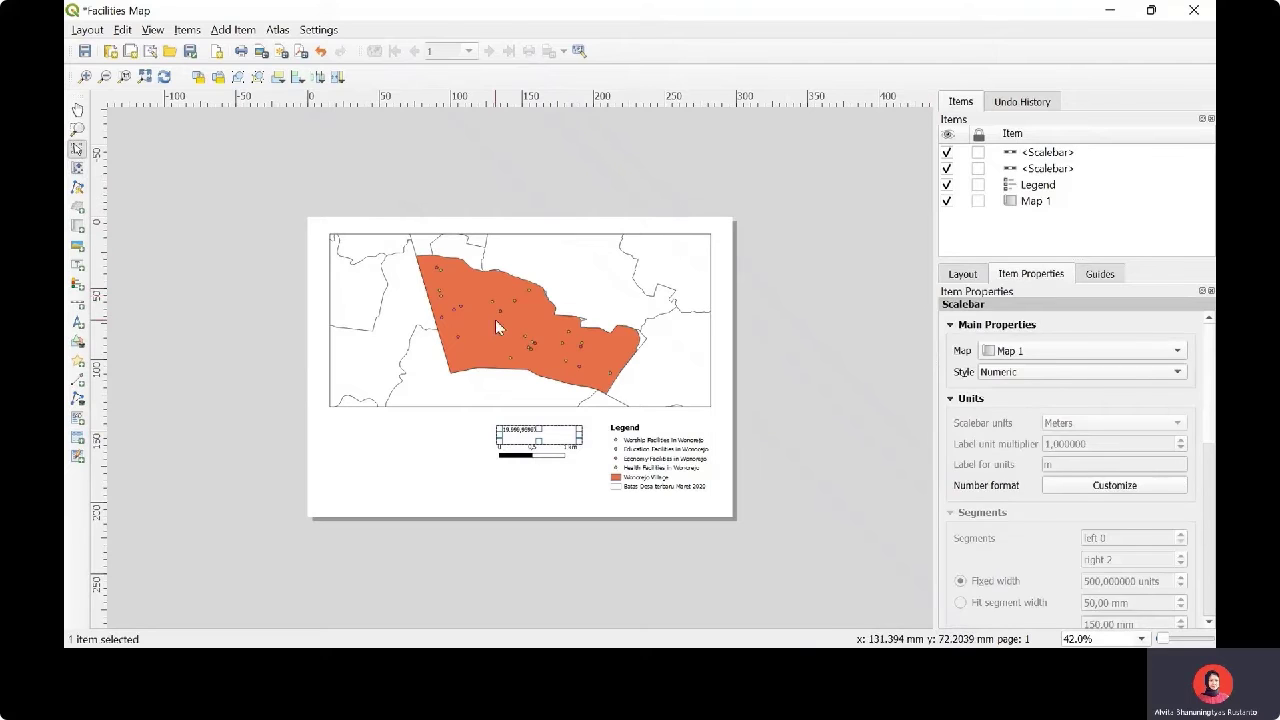
key("Return")
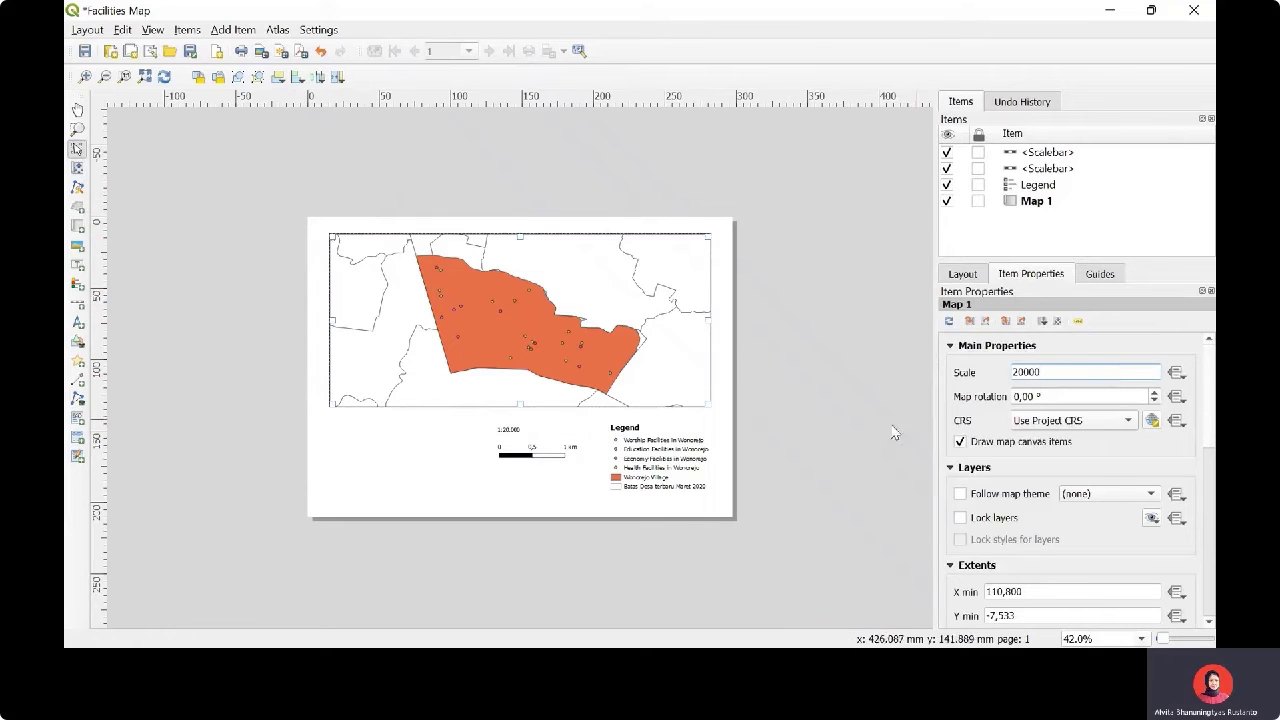
left_click(830, 437)
Set the numeric scale's font size to 15 points
left_click(512, 431)
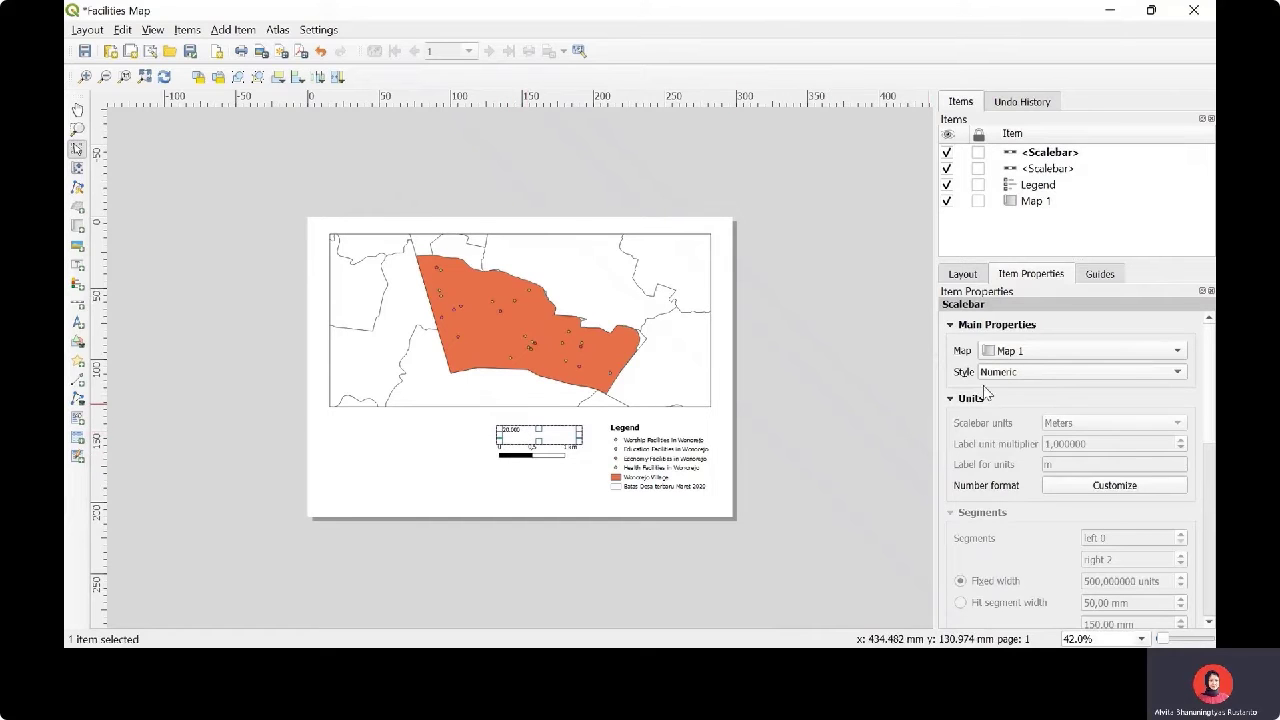
scroll(985, 390, "down", 2)
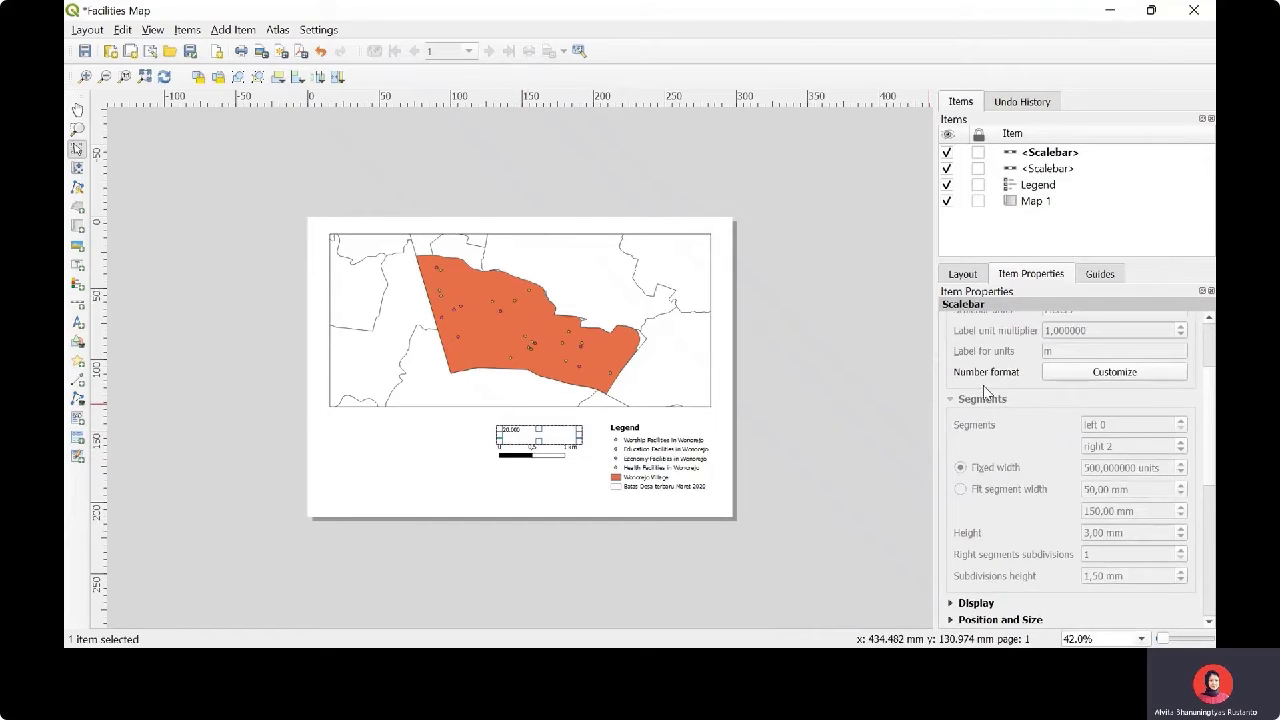
scroll(985, 390, "down", 3)
scroll(1021, 400, "down", 1)
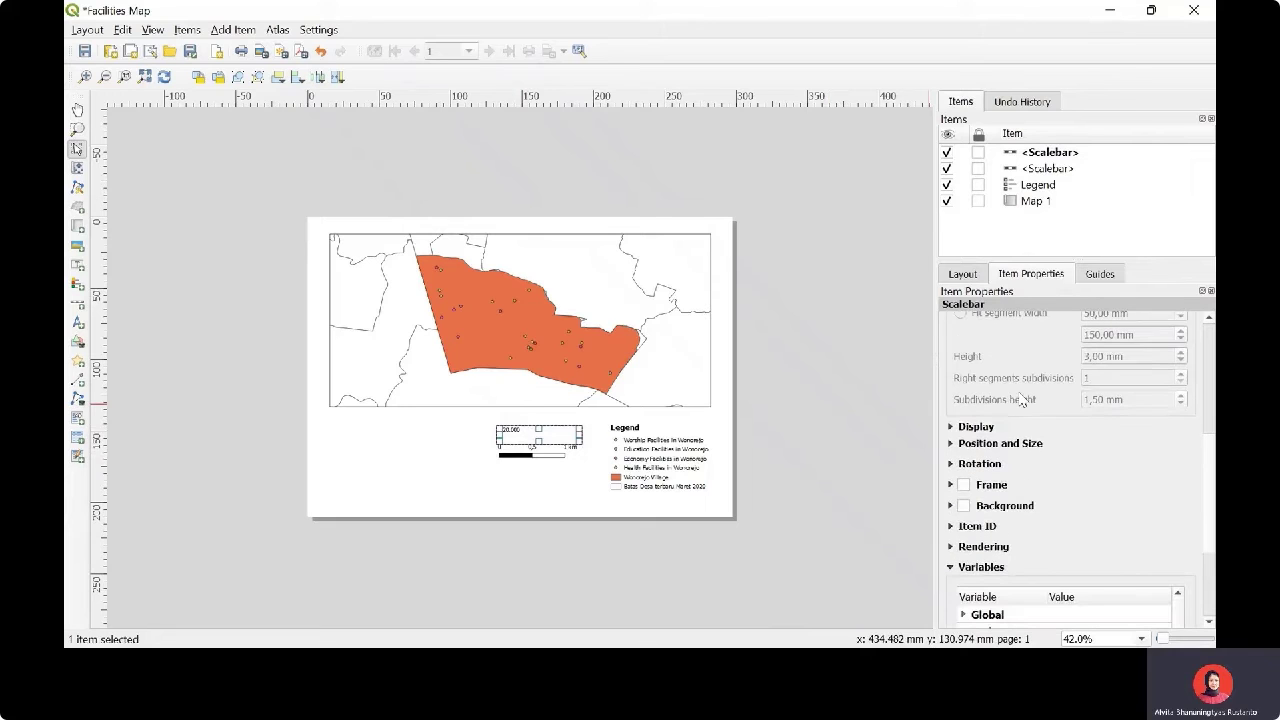
left_click(998, 446)
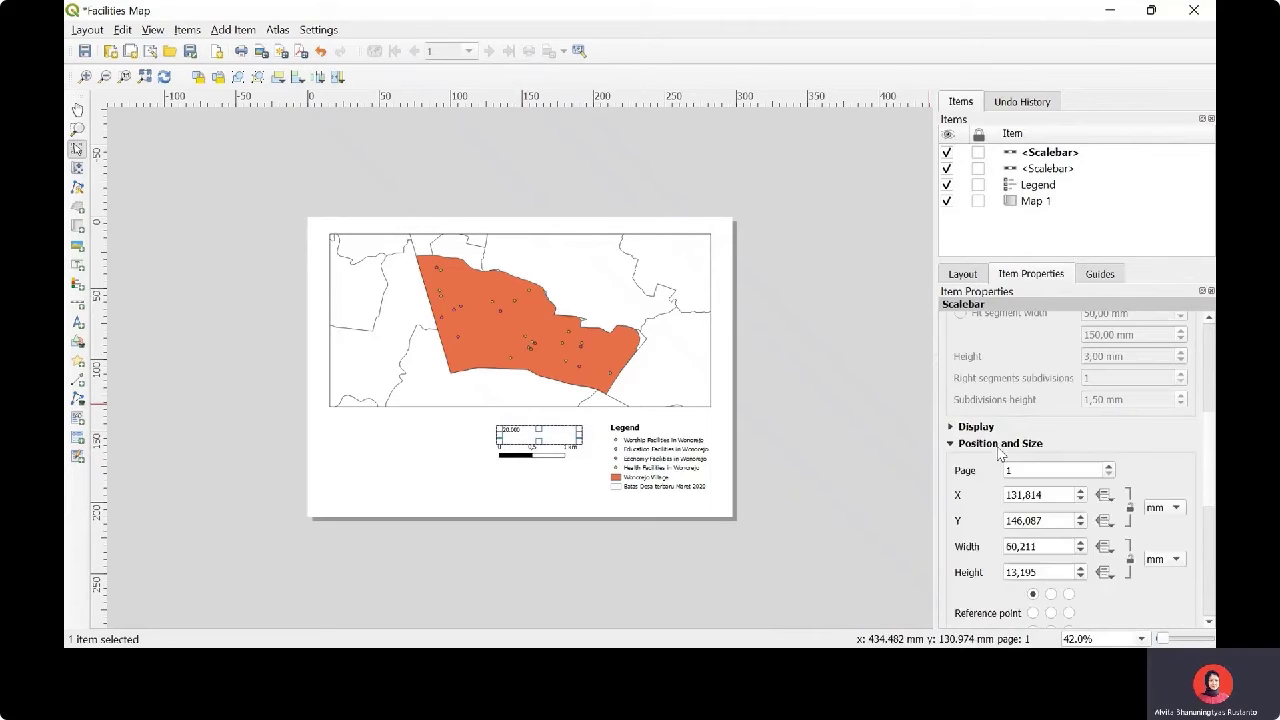
left_click(998, 450)
left_click(982, 426)
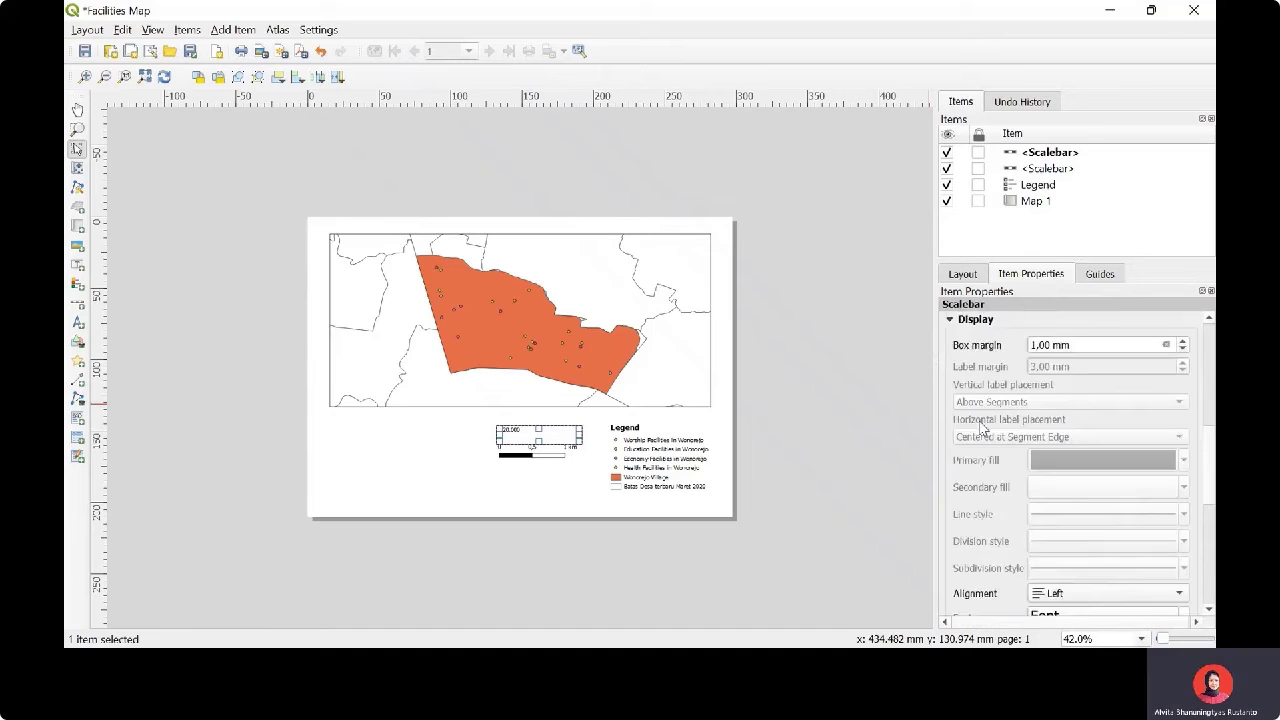
scroll(982, 428, "up", 5)
scroll(982, 428, "down", 5)
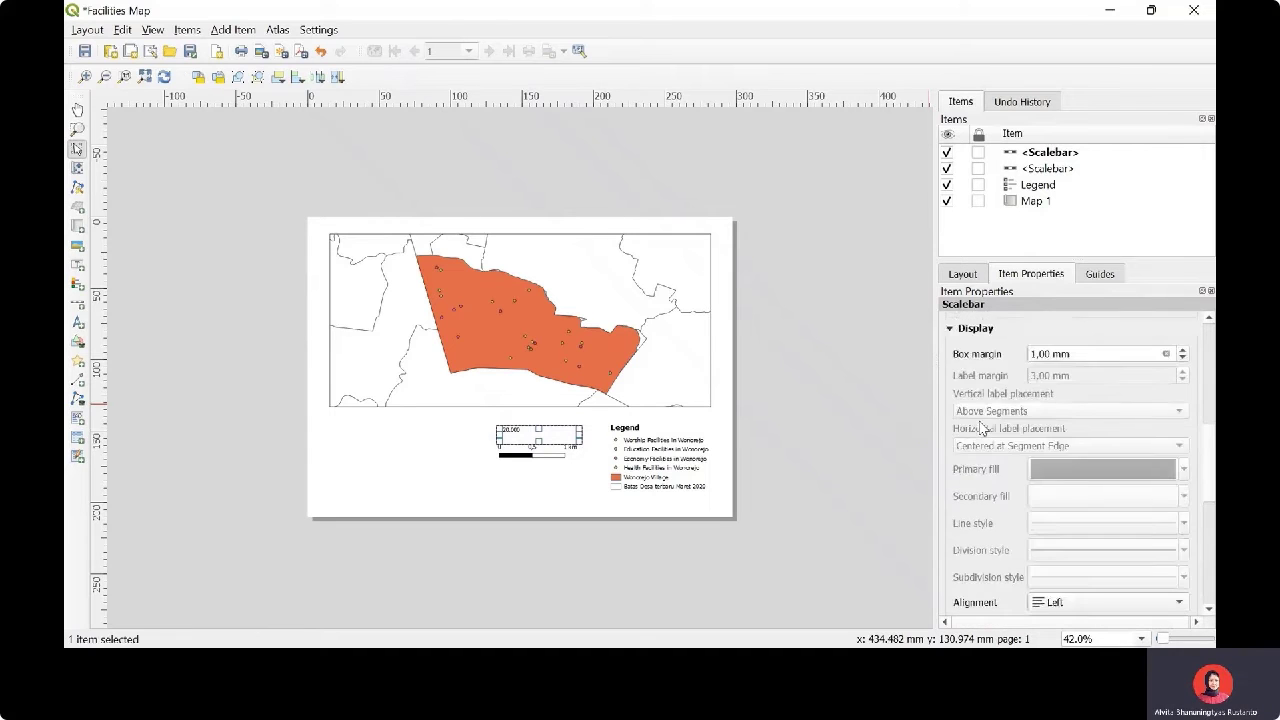
scroll(982, 428, "down", 1)
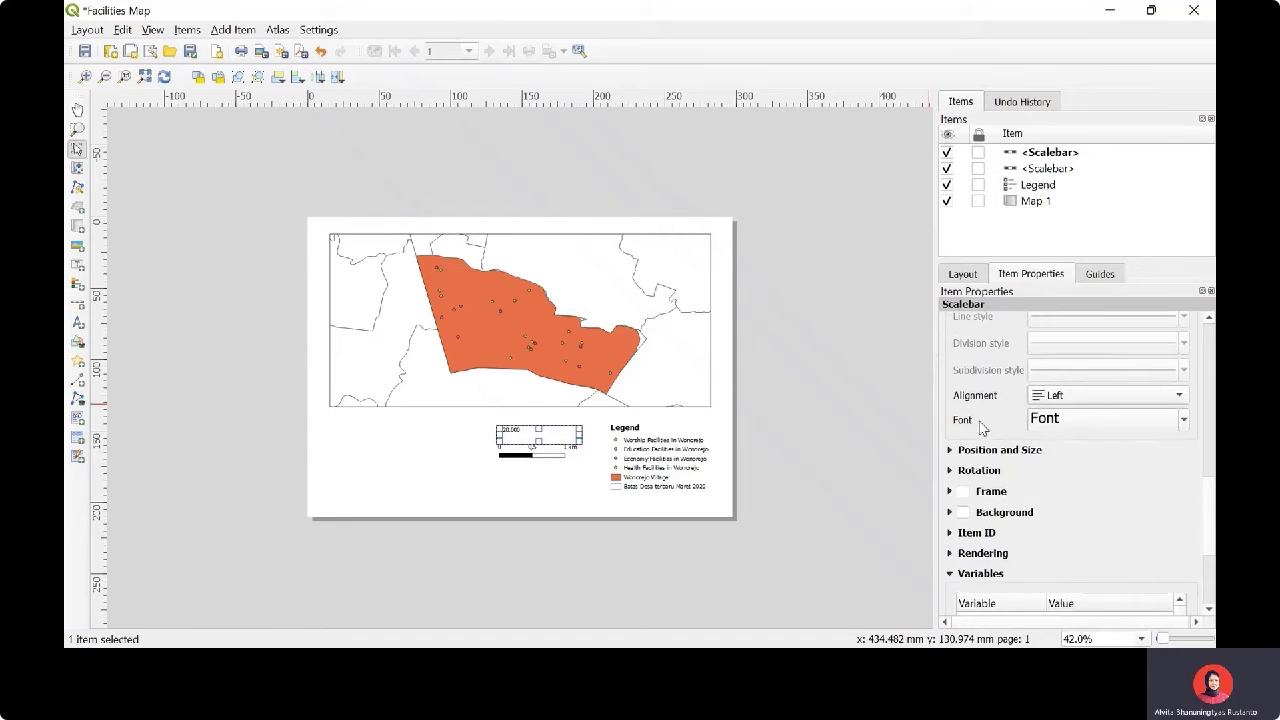
left_click(1184, 421)
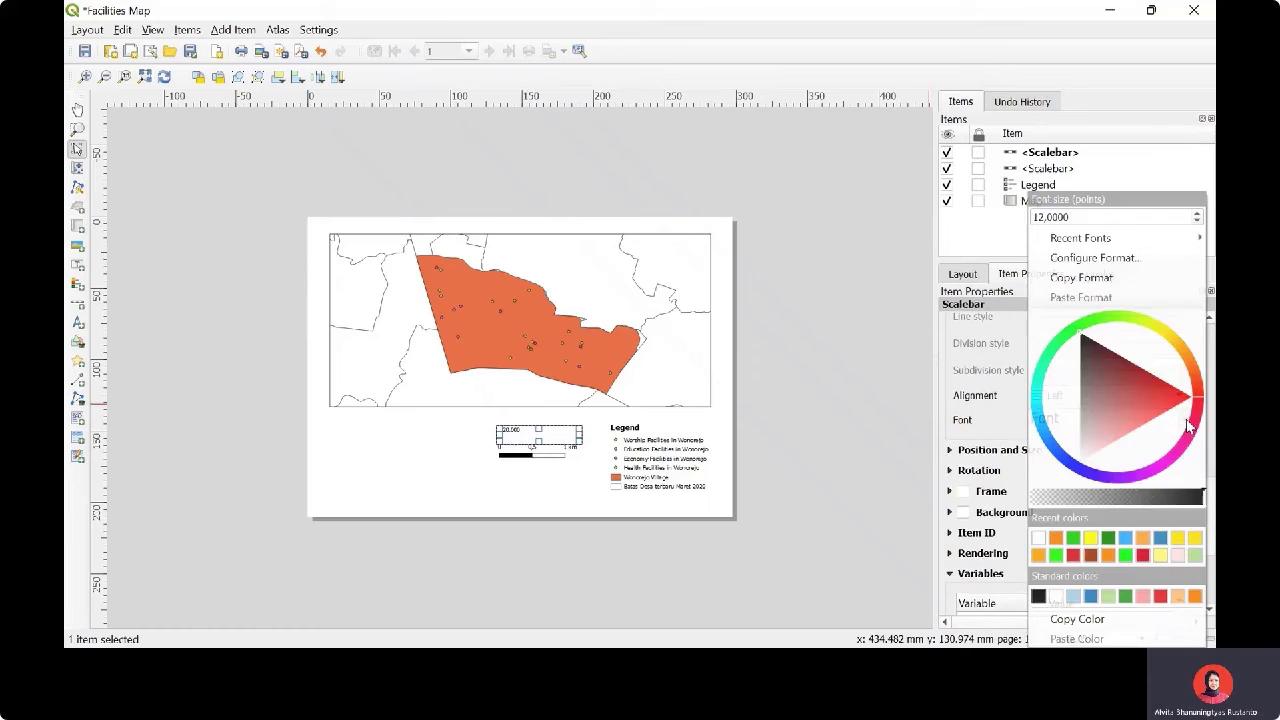
left_click(1198, 214)
left_click(1198, 214)
left_click(1198, 214)
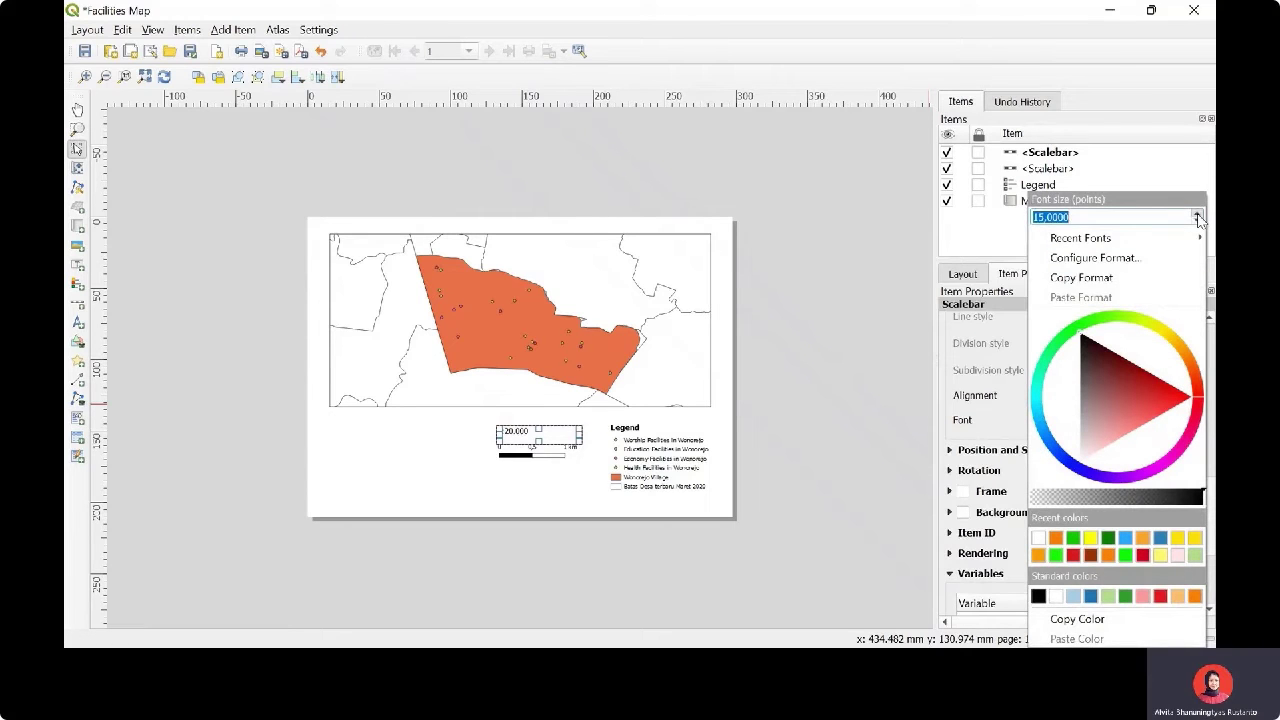
left_click(982, 376)
Centre-align the numeric scale text and shift the kilometre scale bar slightly so it sits beneath the text
left_click(1066, 399)
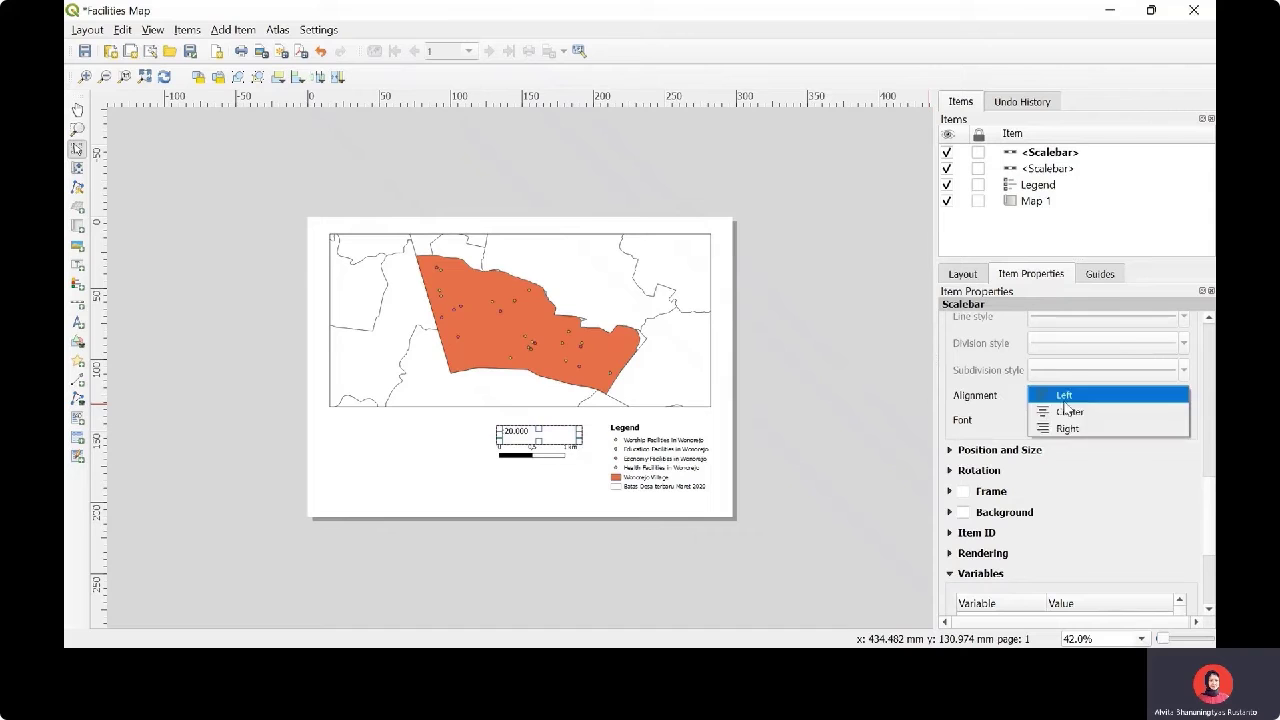
left_click(1066, 411)
left_click(541, 454)
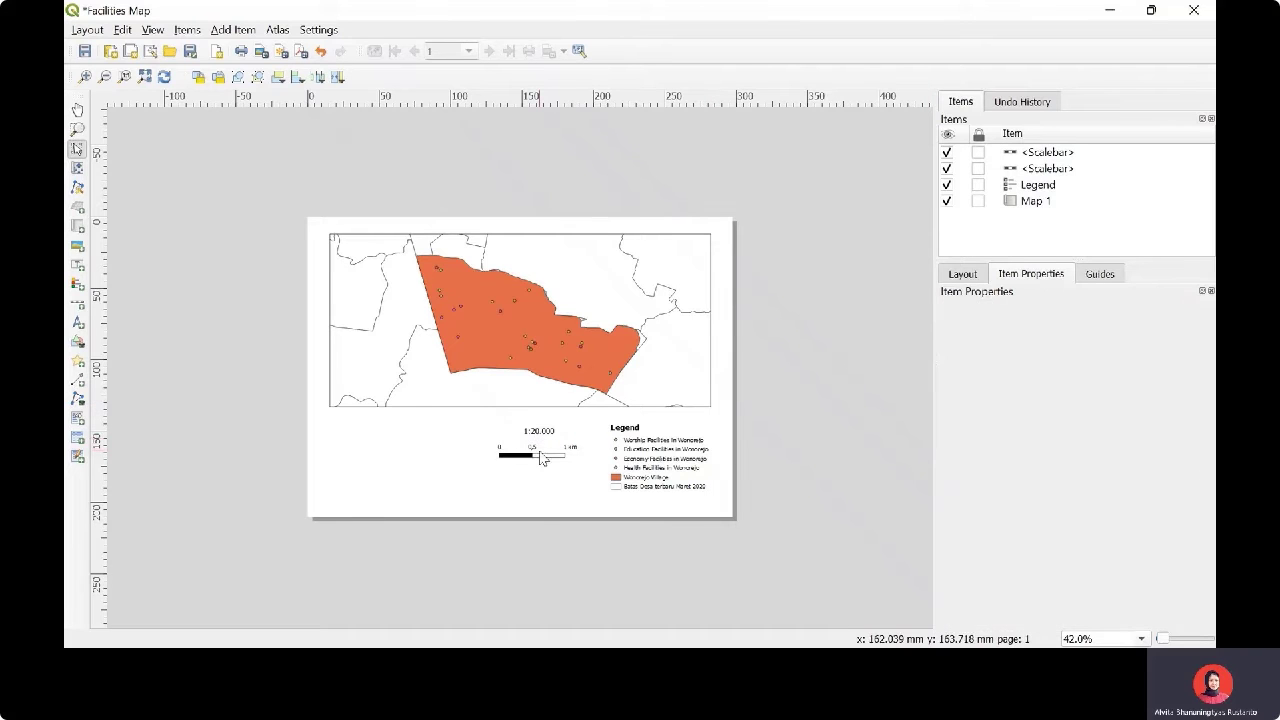
left_click(771, 449)
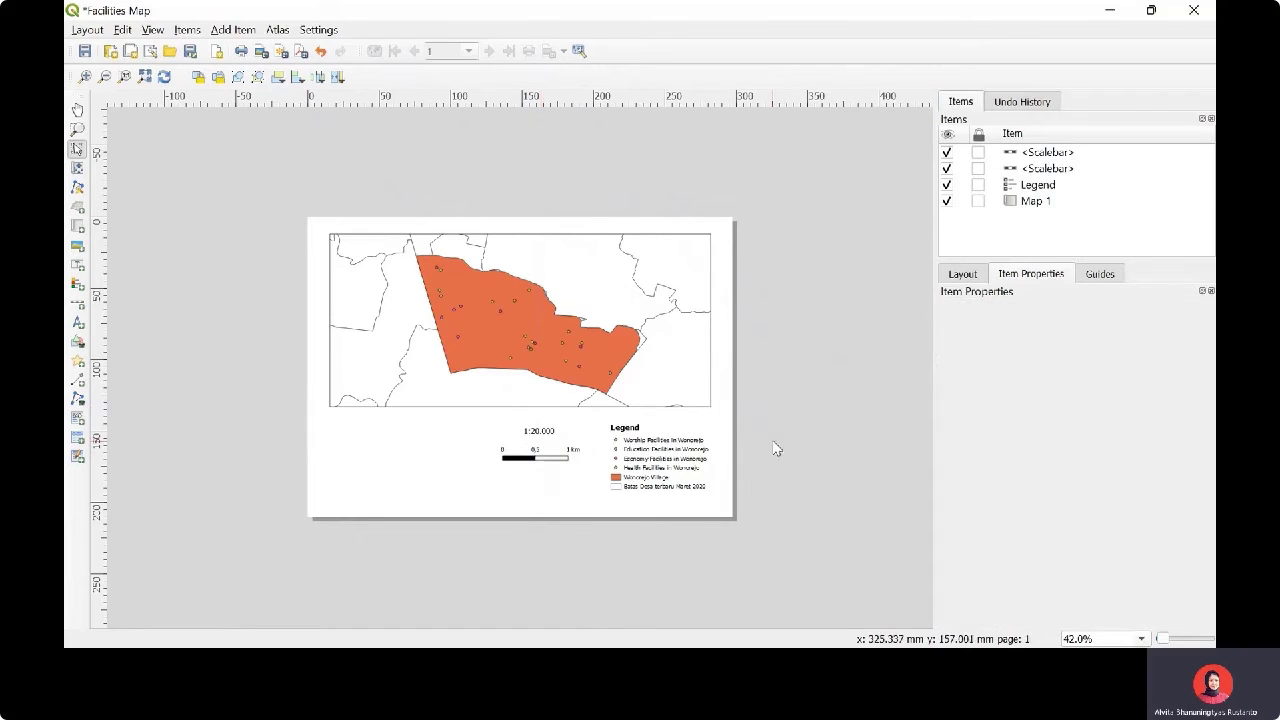
Add a picture beside the scale bars below the map, using the NorthArrow_02.svg north arrow
left_click(235, 30)
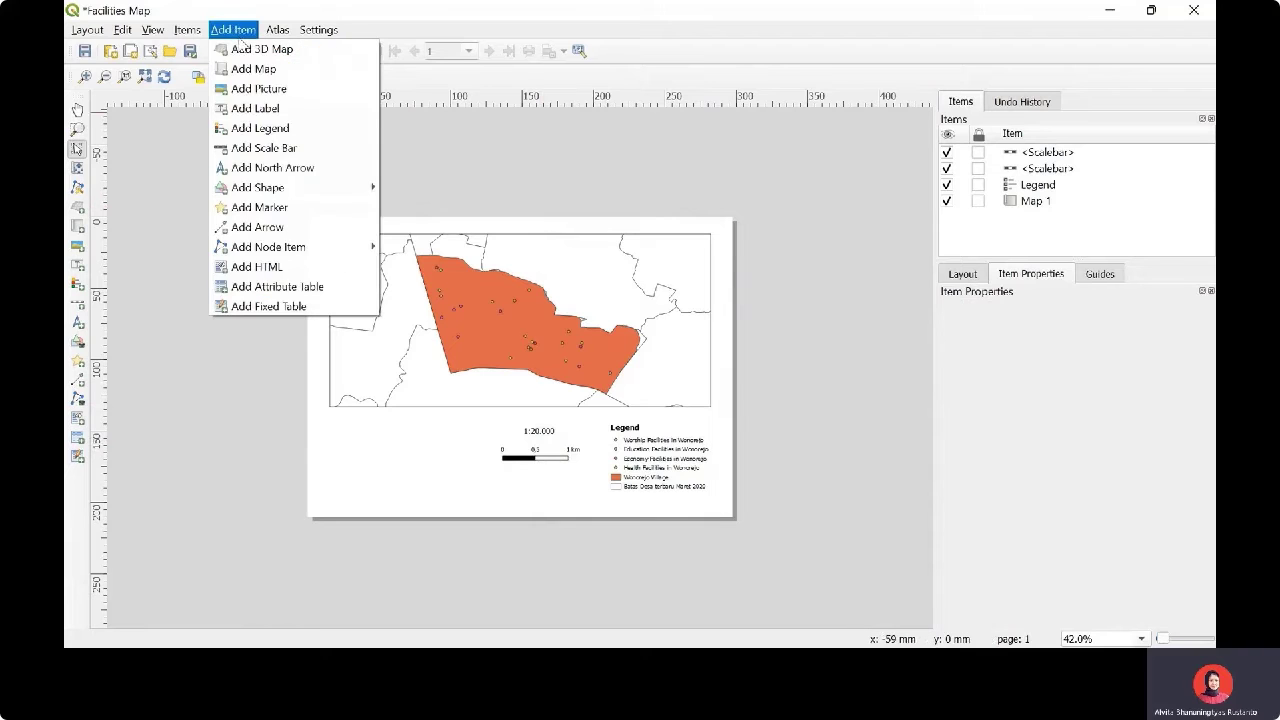
left_click(260, 88)
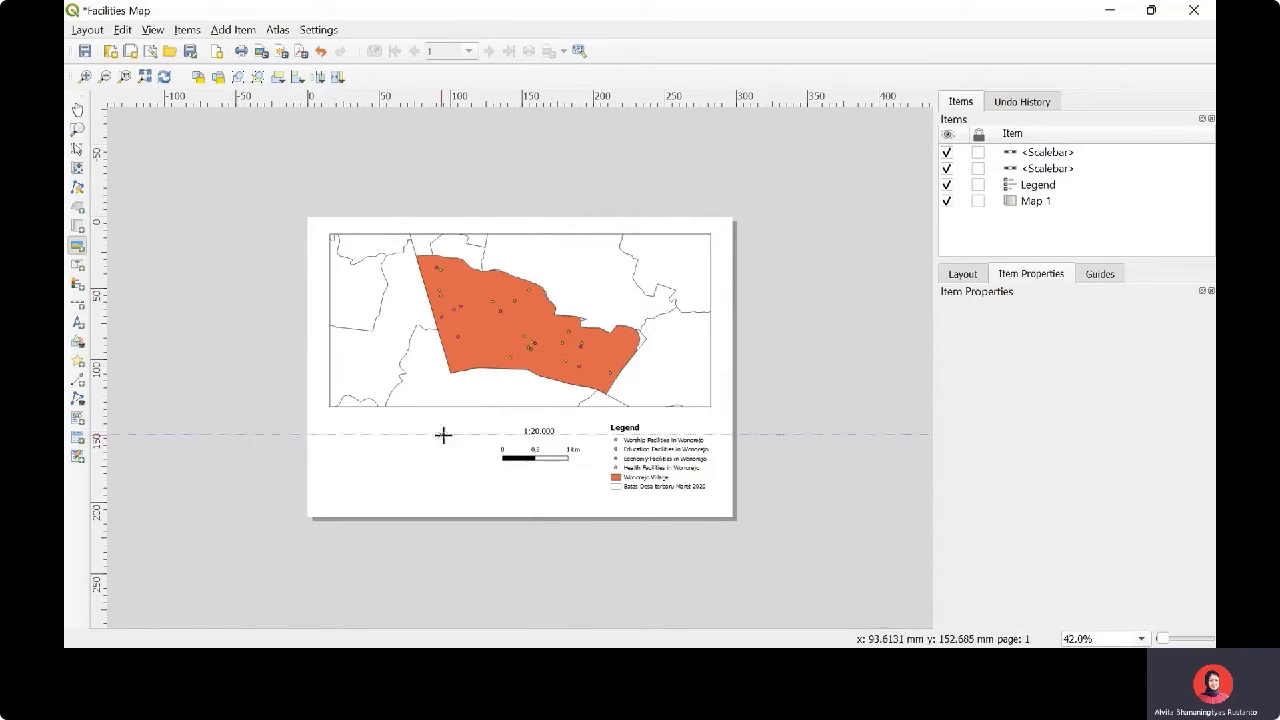
left_click_drag(452, 435, 504, 492)
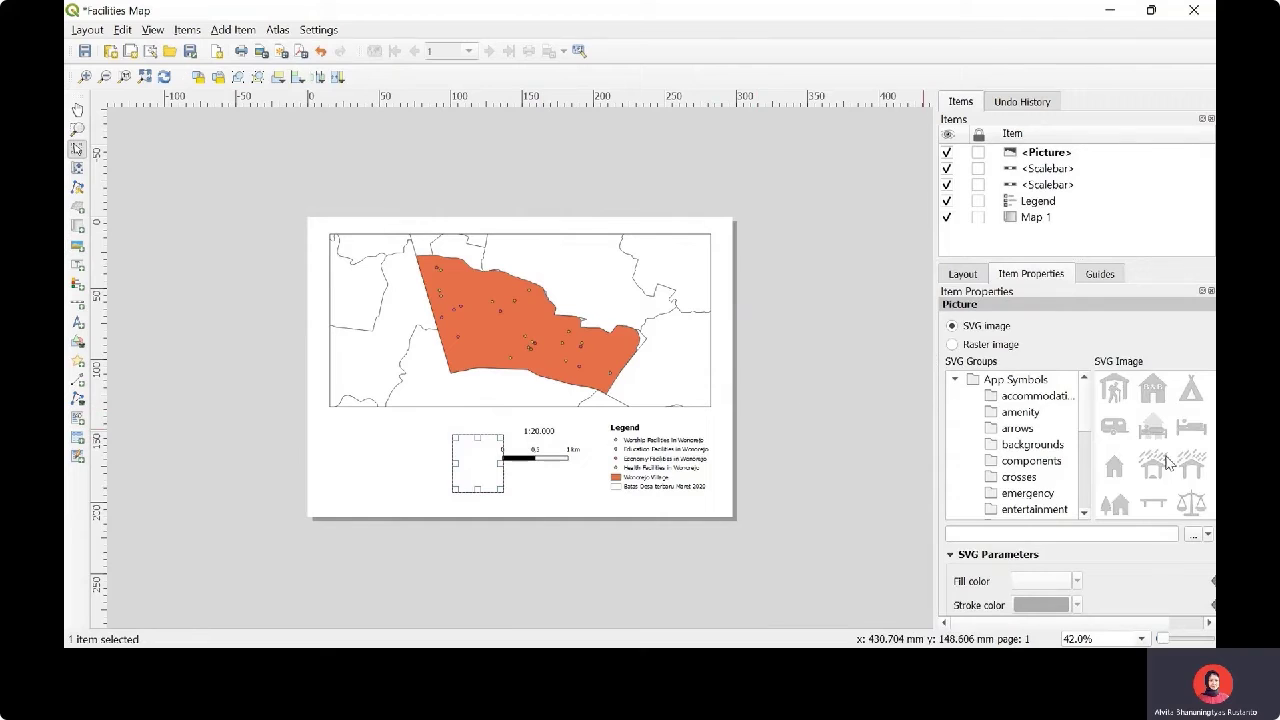
scroll(1168, 462, "down", 10)
left_click(1193, 440)
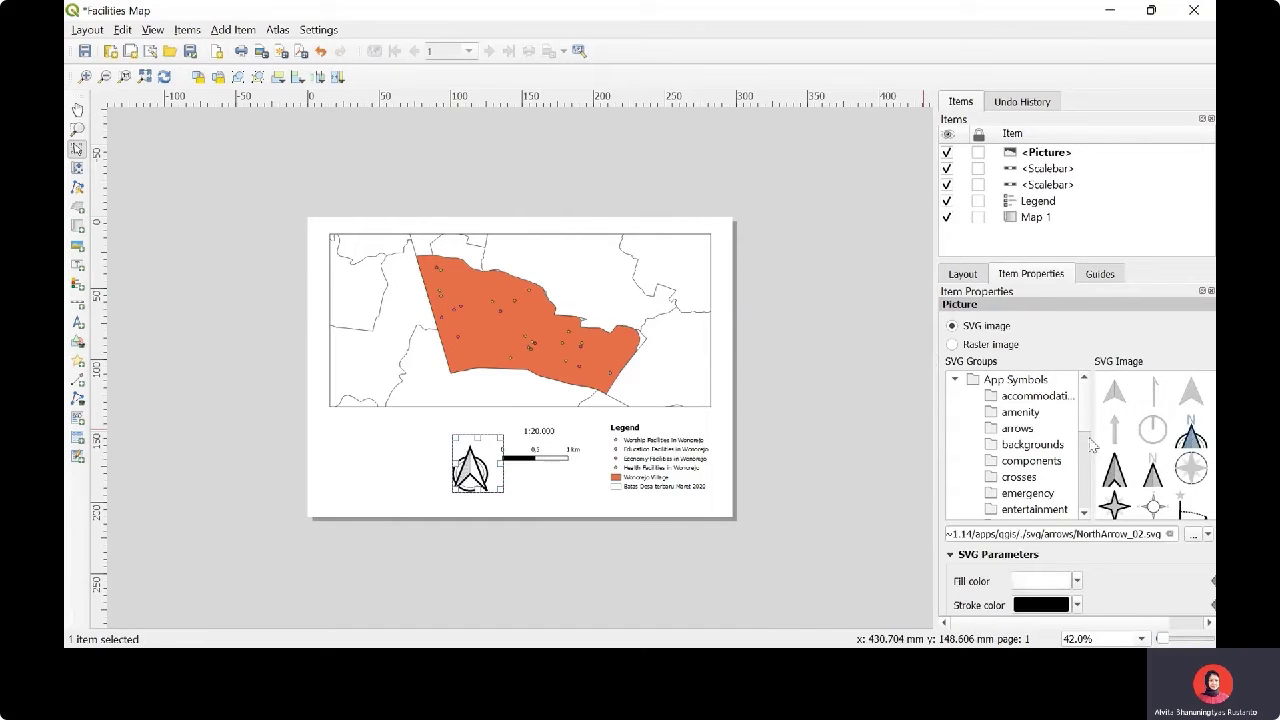
Set the north arrow's fill color to black
left_click(1078, 585)
left_click(1022, 556)
left_click(837, 471)
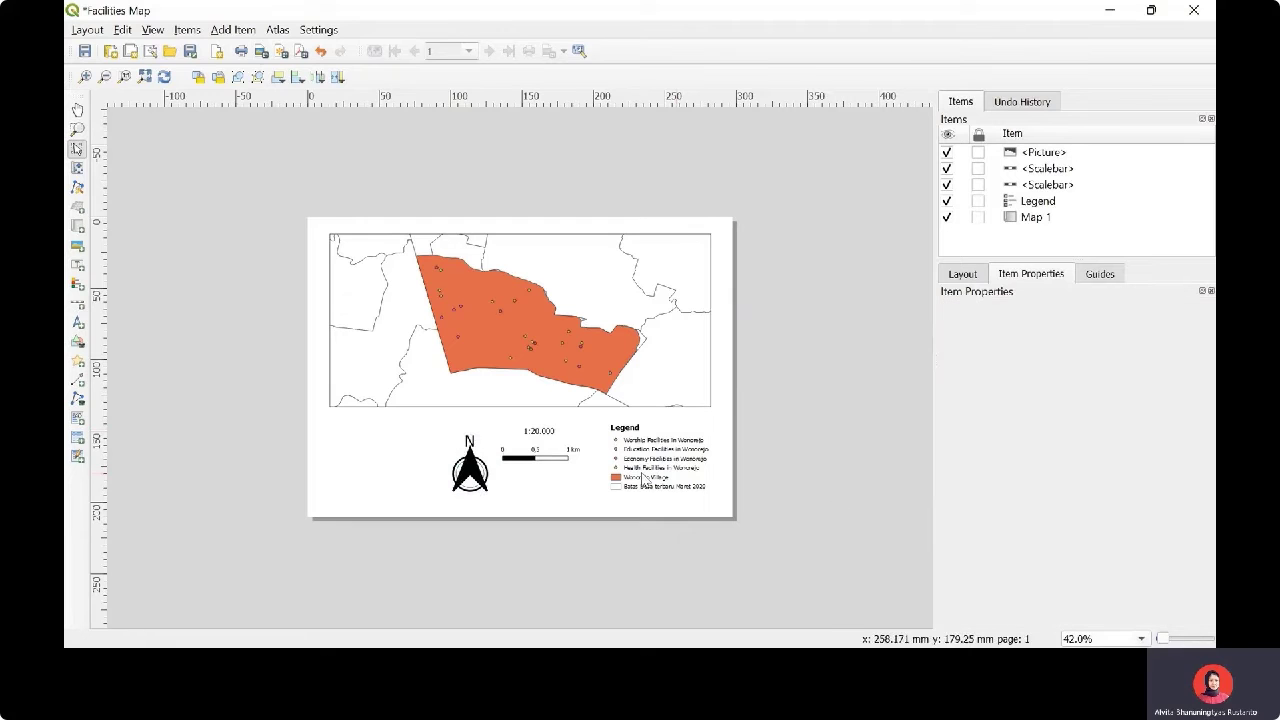
Shrink the north arrow picture and position it just beside the kilometre scale bar
left_click(485, 478)
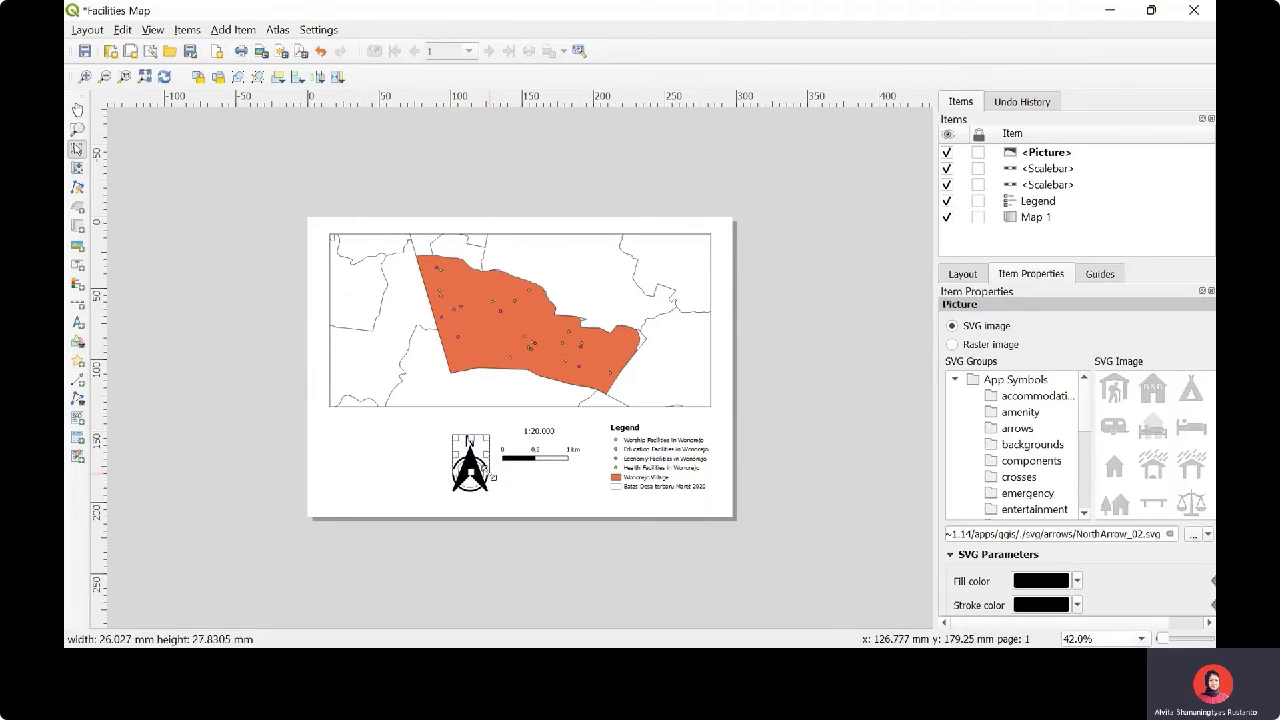
left_click_drag(487, 476, 492, 475)
left_click(514, 489)
left_click(465, 458)
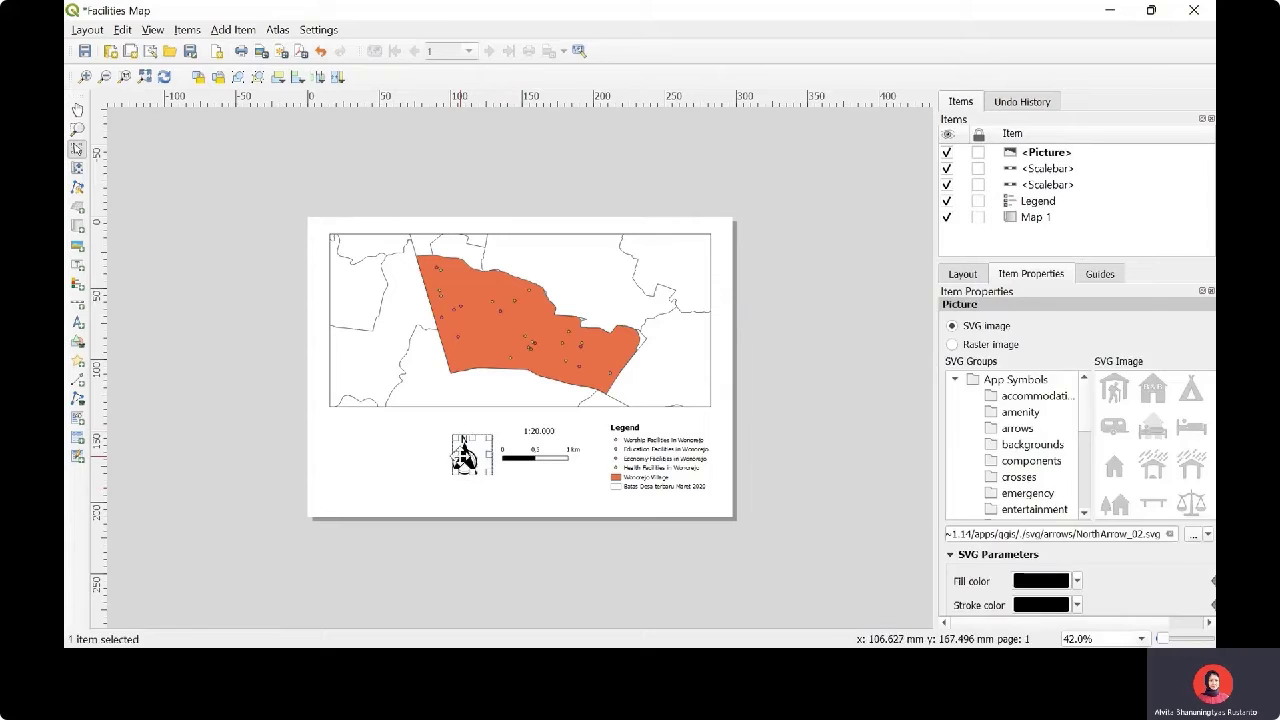
left_click(520, 478)
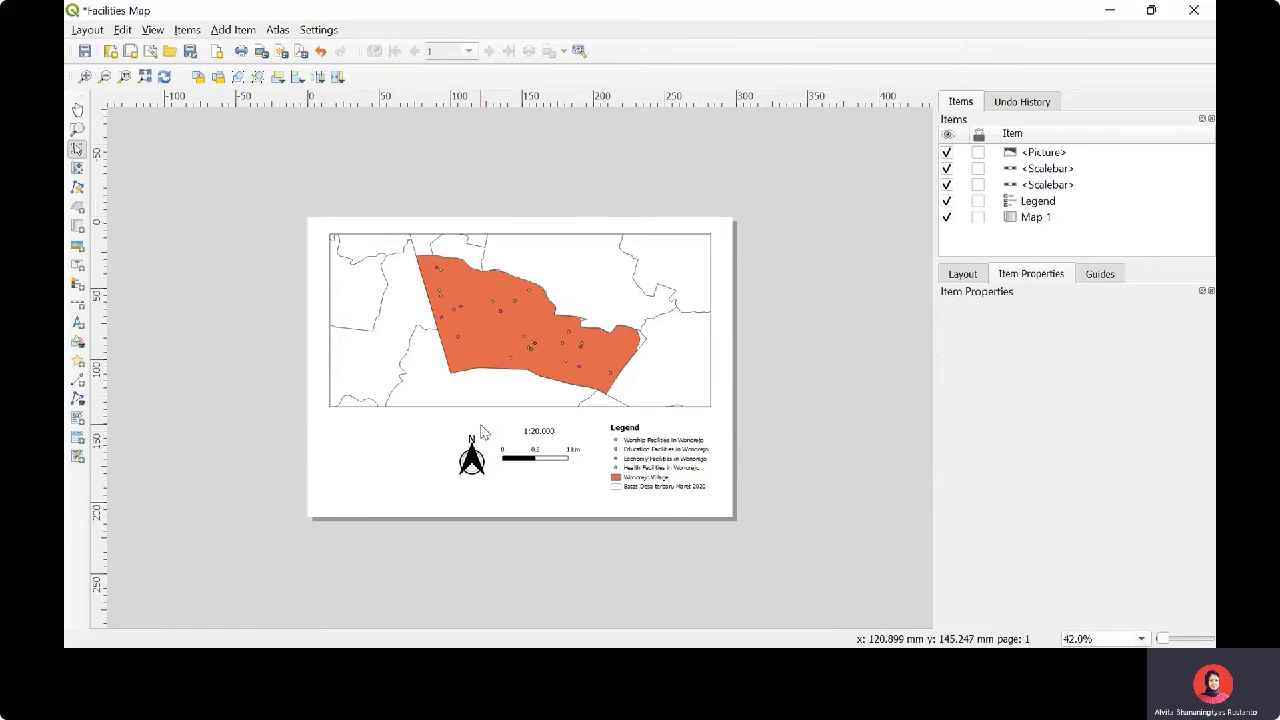
Add a label beneath the kilometre scale bar reading "Source : Google MyMaps"
left_click(238, 30)
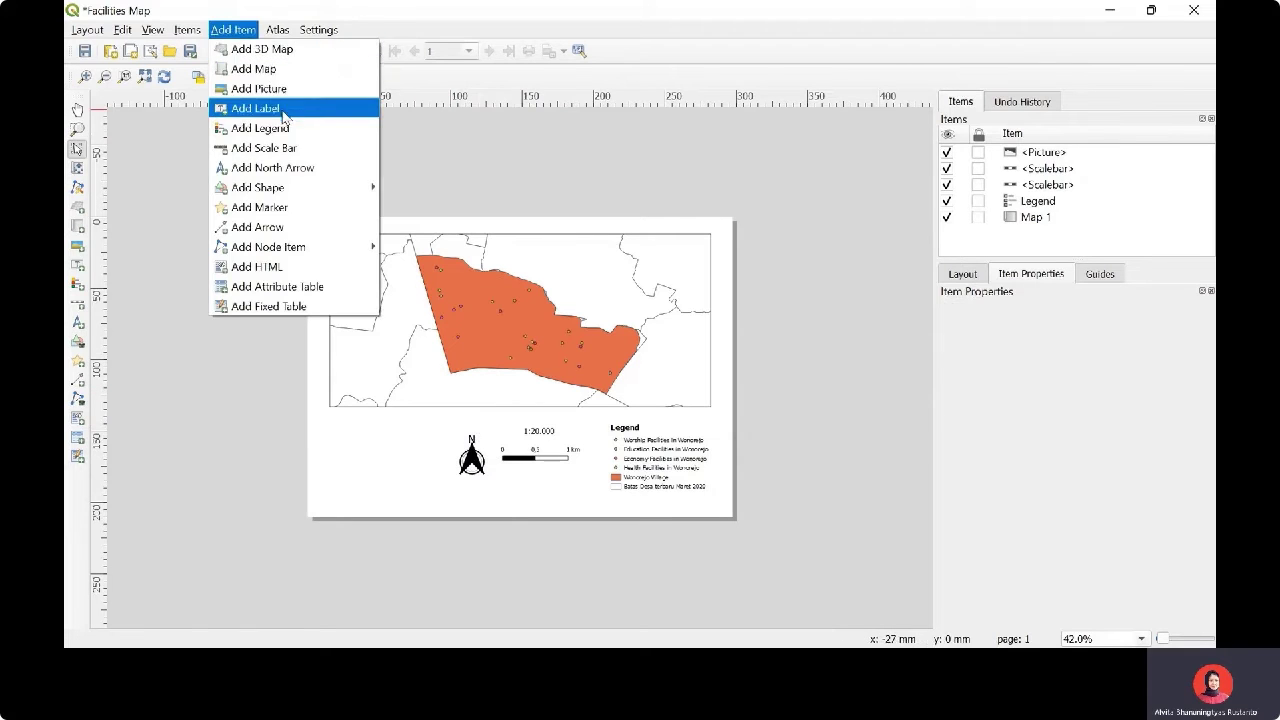
left_click(250, 189)
left_click_drag(499, 480, 578, 492)
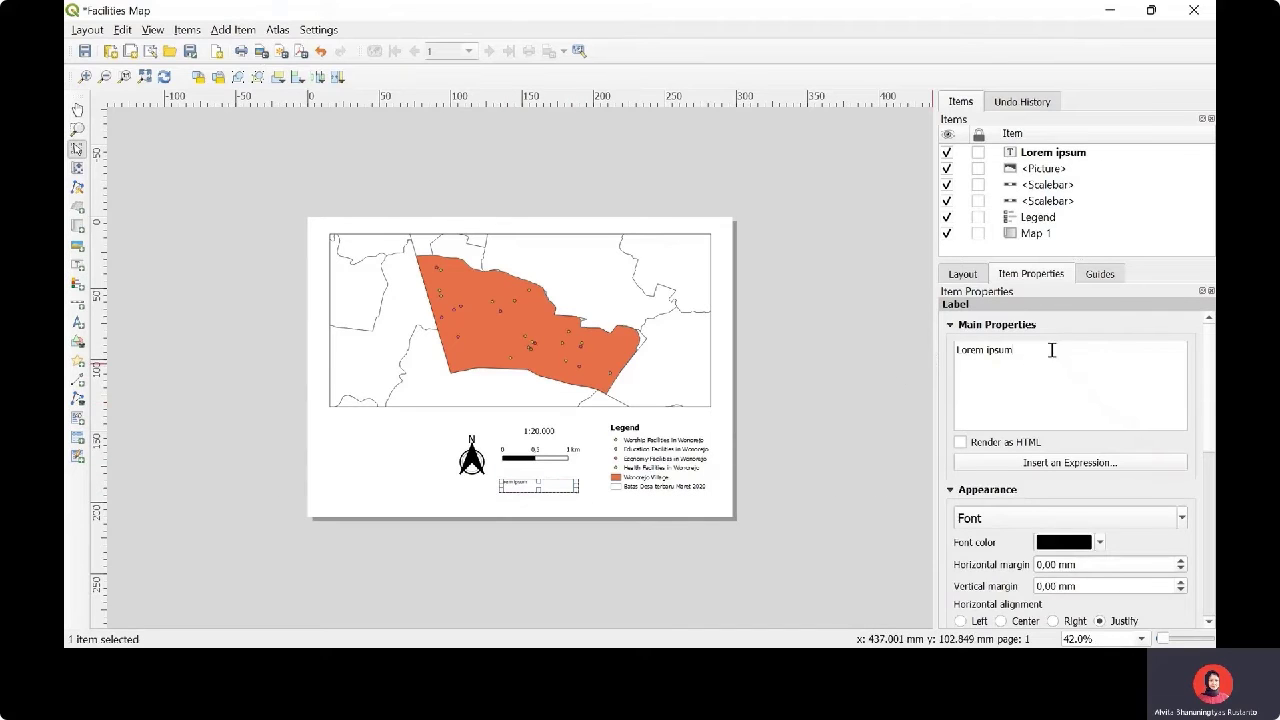
left_click_drag(1051, 349, 913, 341)
type("Source : Google")
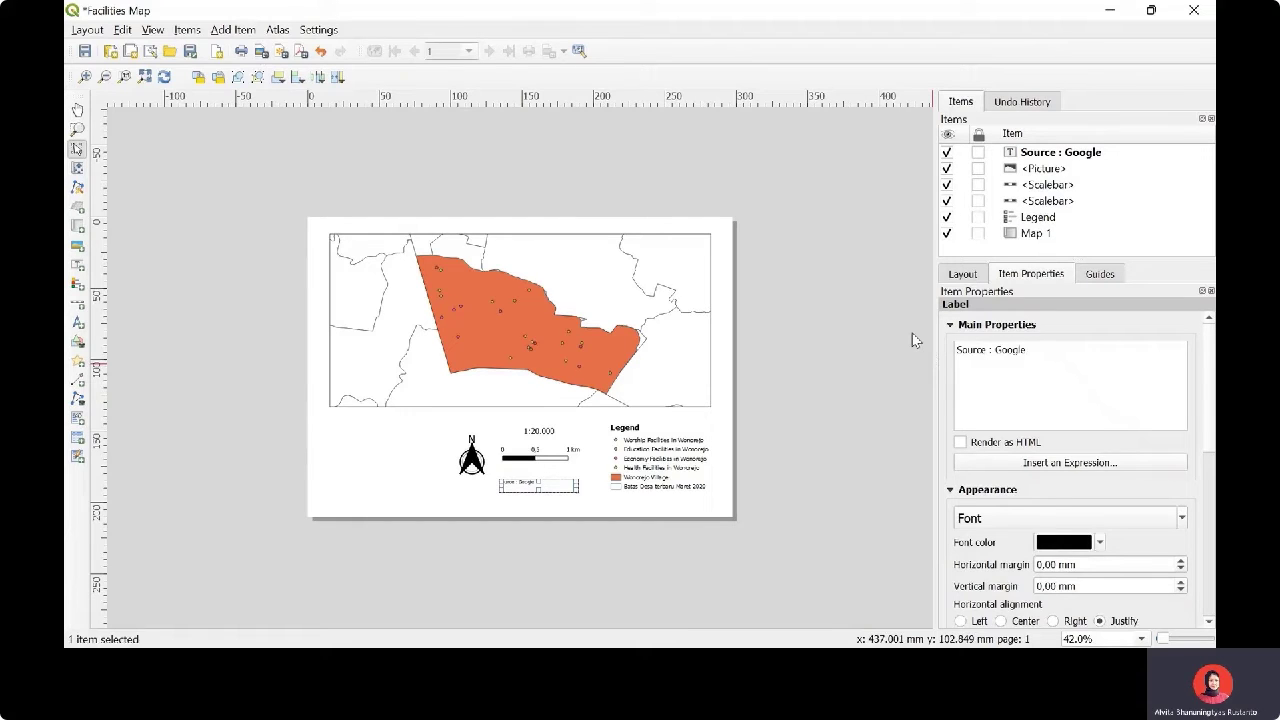
type("MyMaps")
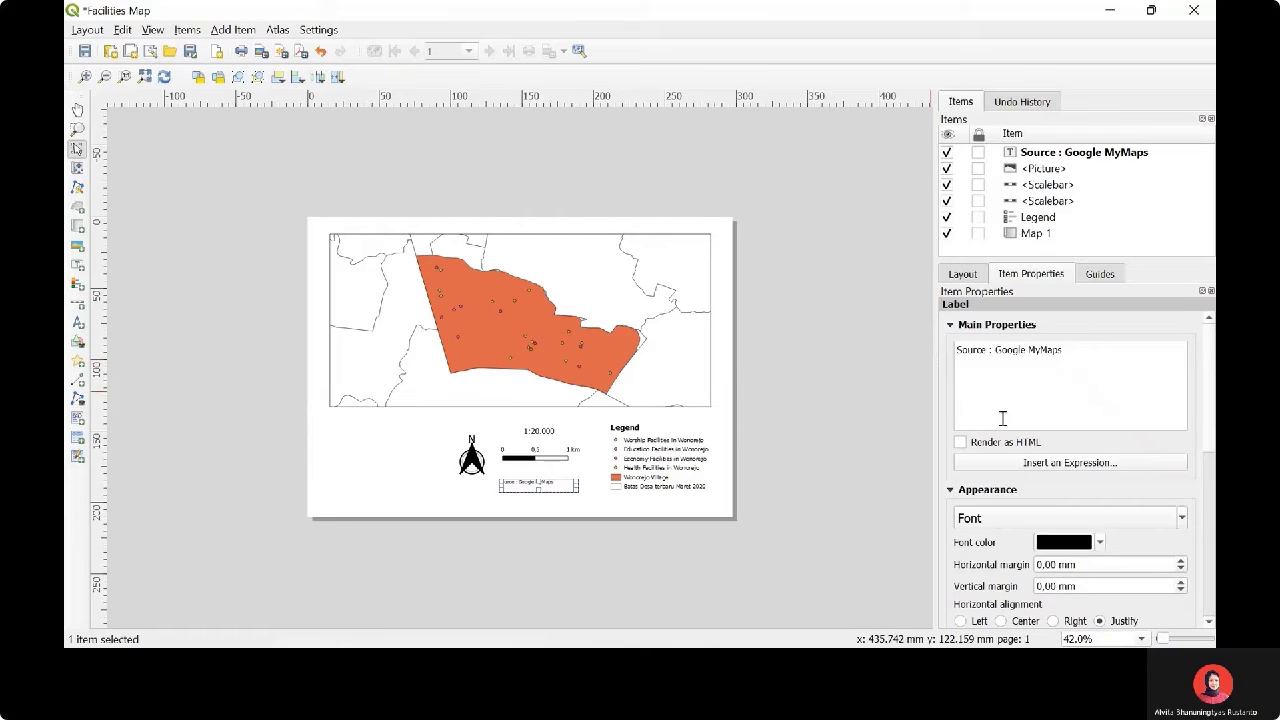
Align the source label's text to the center horizontally and the middle vertically, and set its font size to 12
scroll(1027, 420, "down", 3)
left_click(1001, 511)
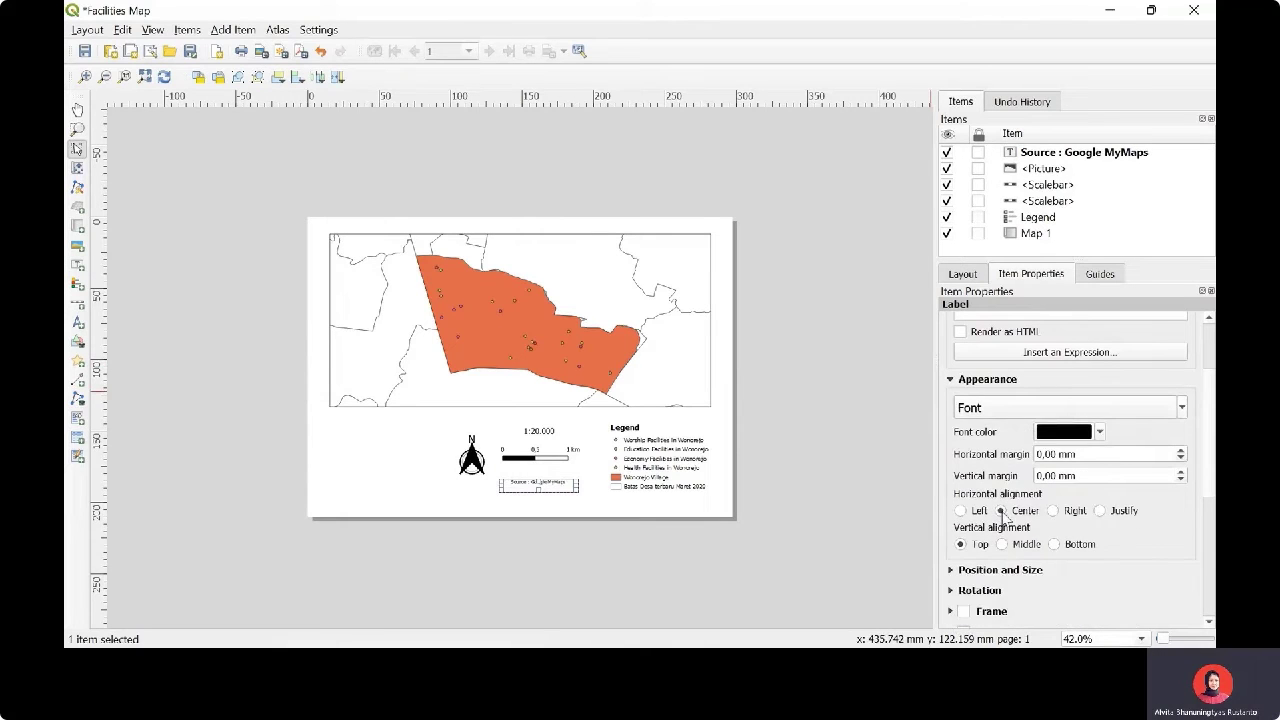
left_click(1002, 544)
left_click(1010, 408)
left_click(775, 298)
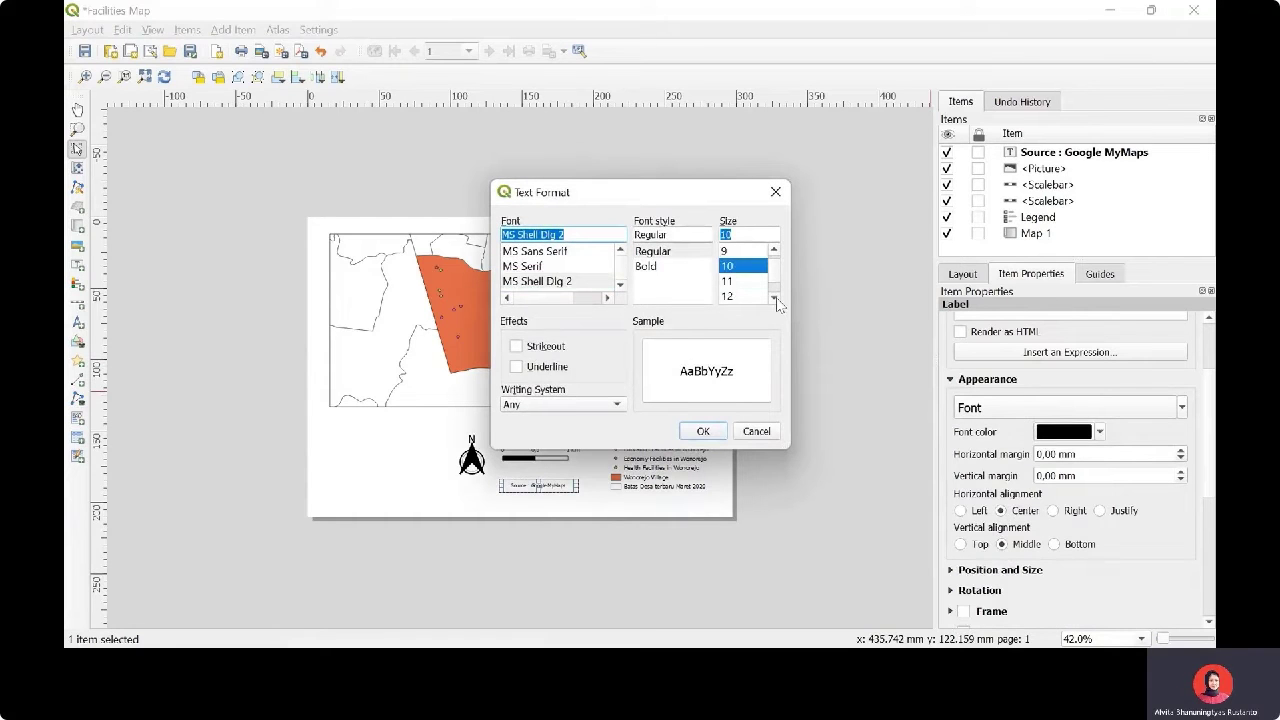
left_click(740, 297)
left_click(703, 431)
left_click(740, 458)
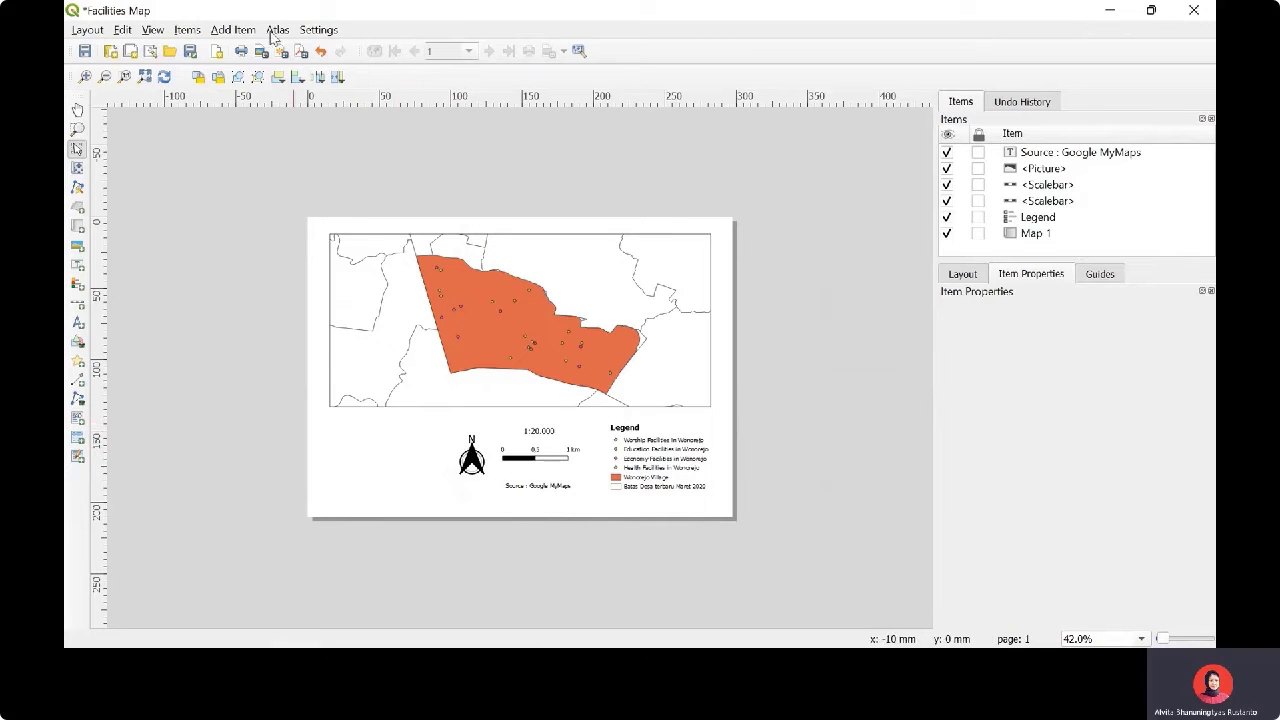
Add an empty label with a frame around the north arrow, scale bars and source text, directly below the map
left_click(240, 31)
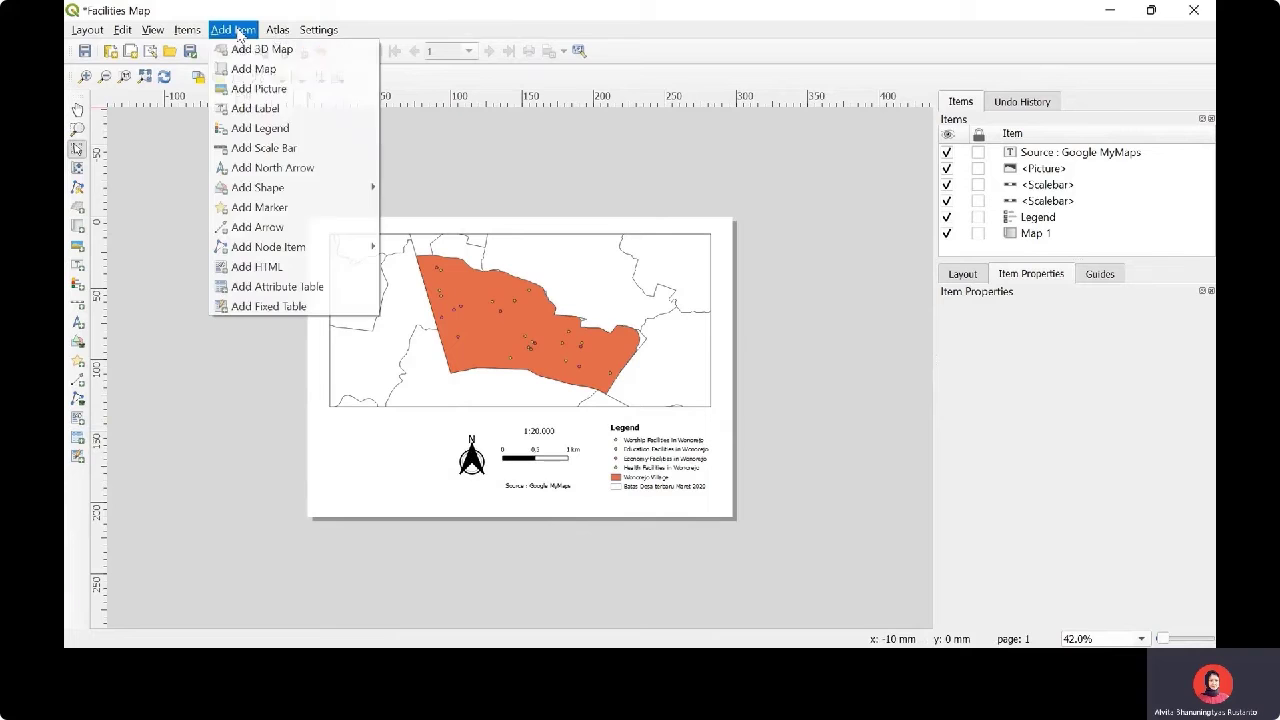
left_click(285, 110)
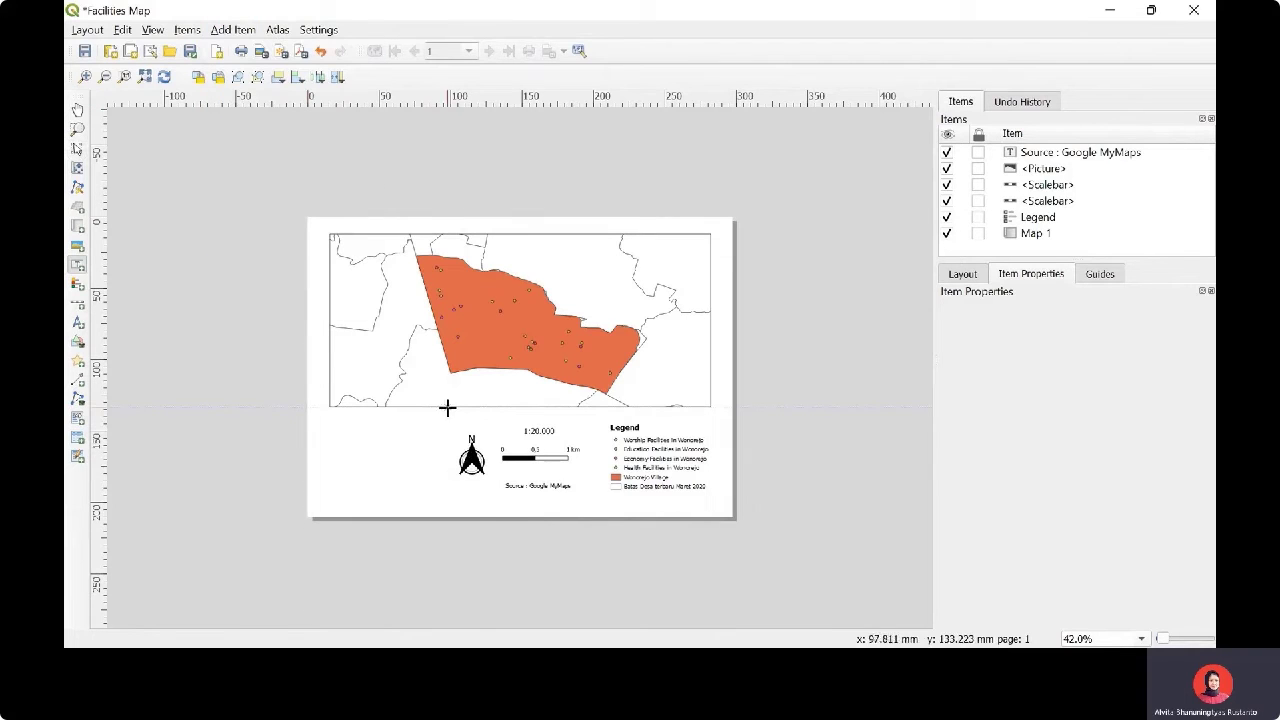
left_click_drag(448, 408, 594, 501)
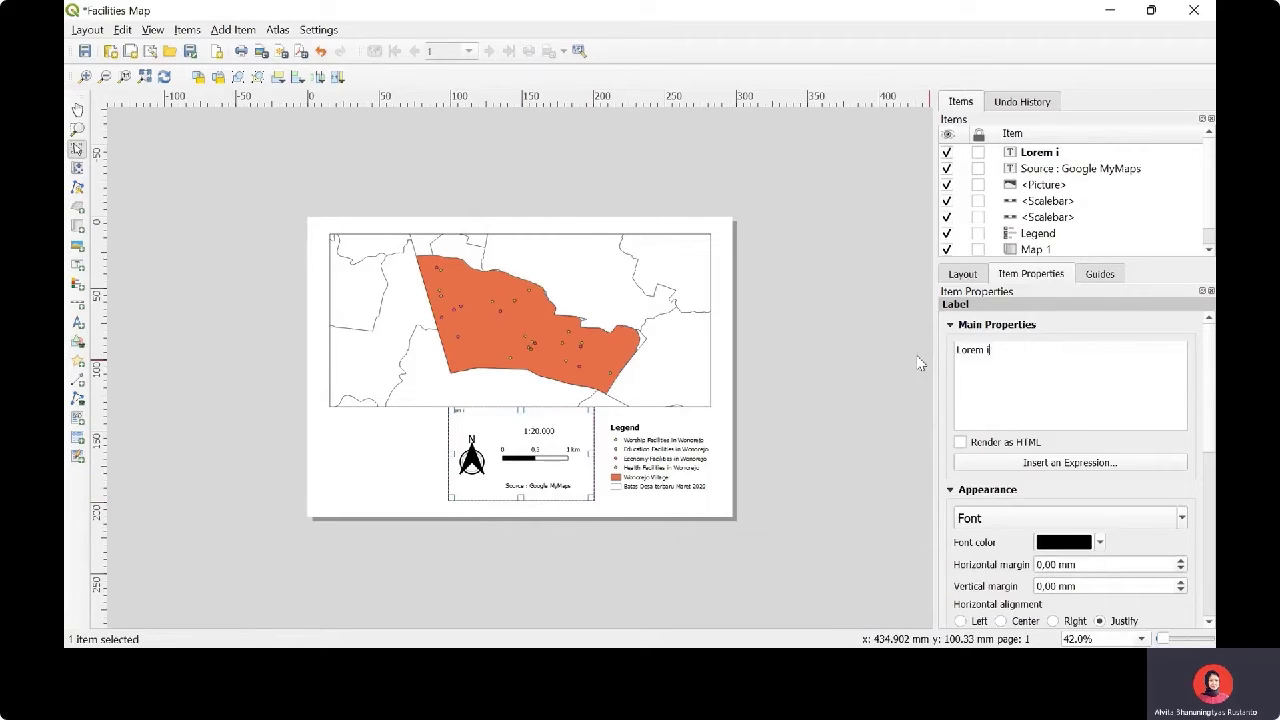
key("BackSpace")
key("BackSpace")
key("BackSpace")
key("BackSpace")
key("BackSpace")
key("BackSpace")
key("BackSpace")
scroll(1018, 369, "down", 5)
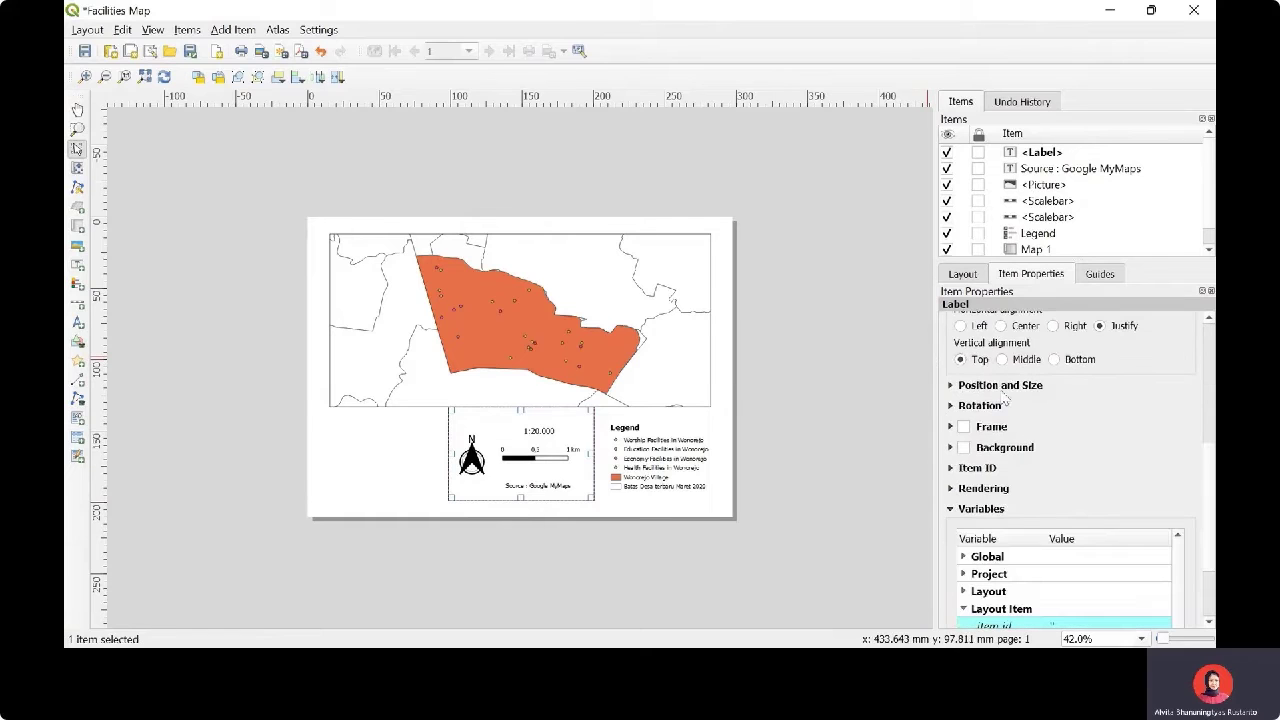
left_click(963, 427)
Add an empty label with a frame around the legend, adjoining the scale bar box and aligned with the map's edge
left_click(233, 29)
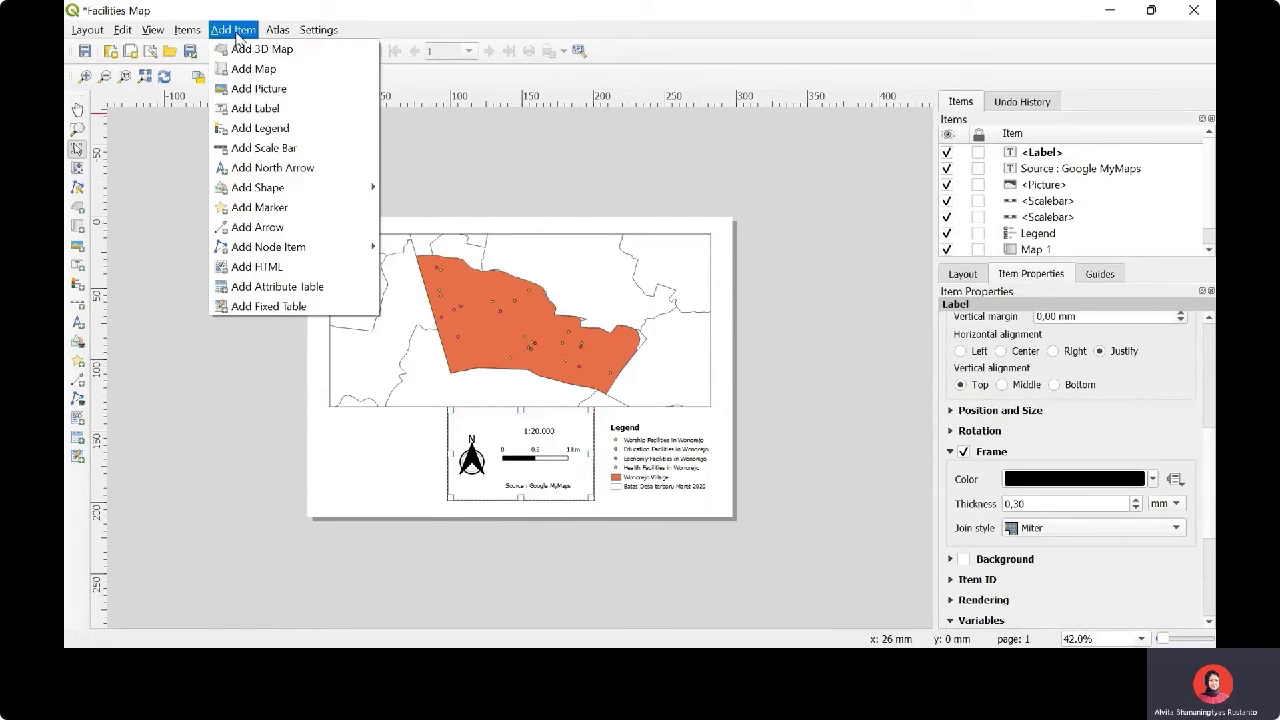
left_click(280, 108)
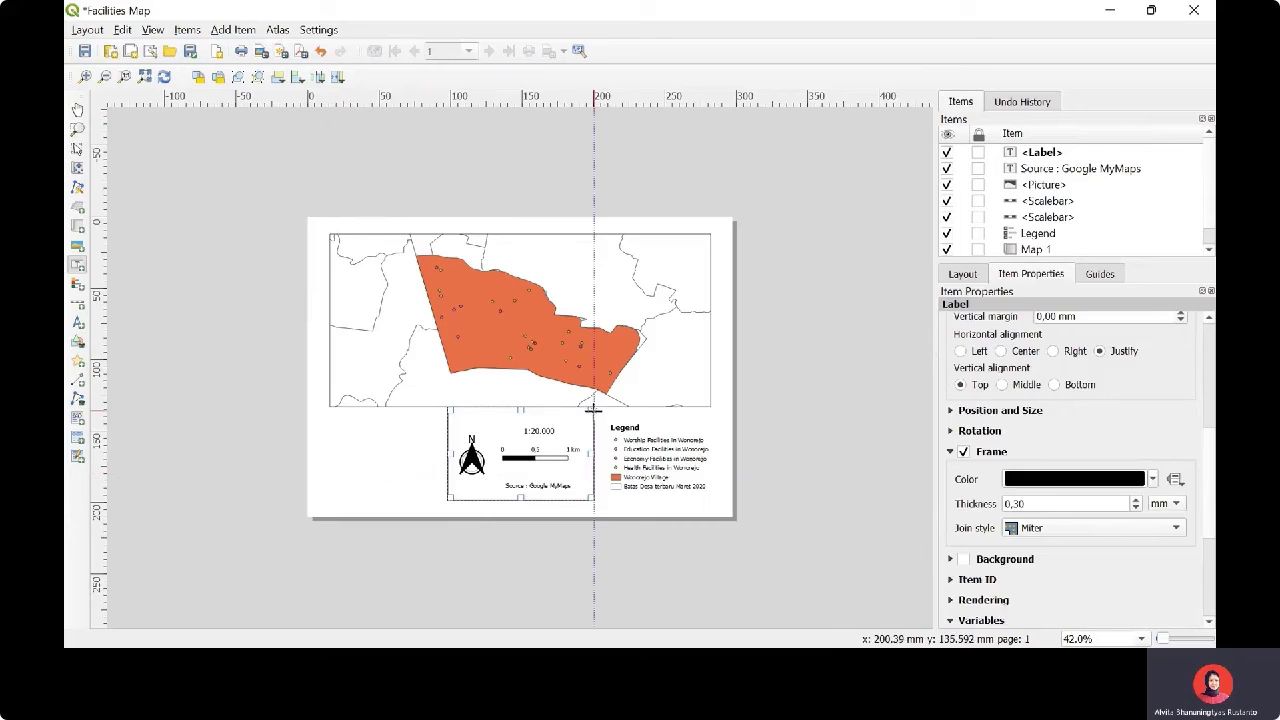
left_click_drag(593, 408, 713, 503)
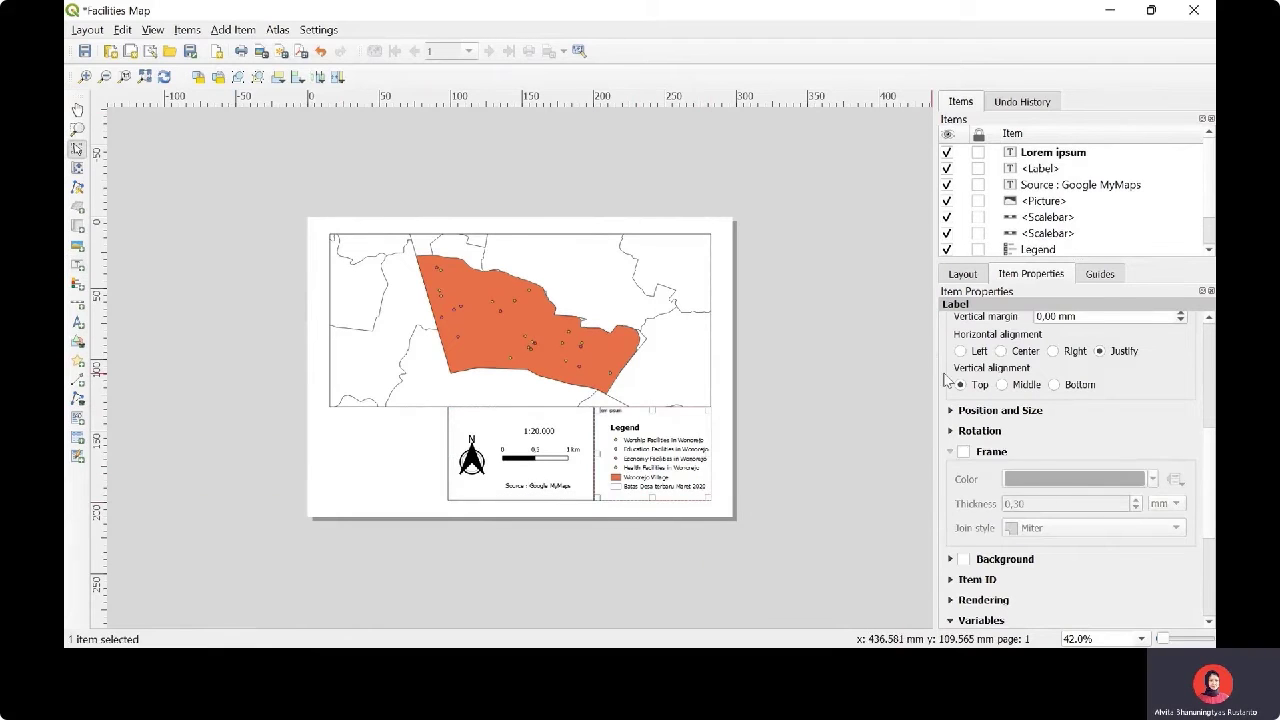
scroll(1028, 375, "up", 3)
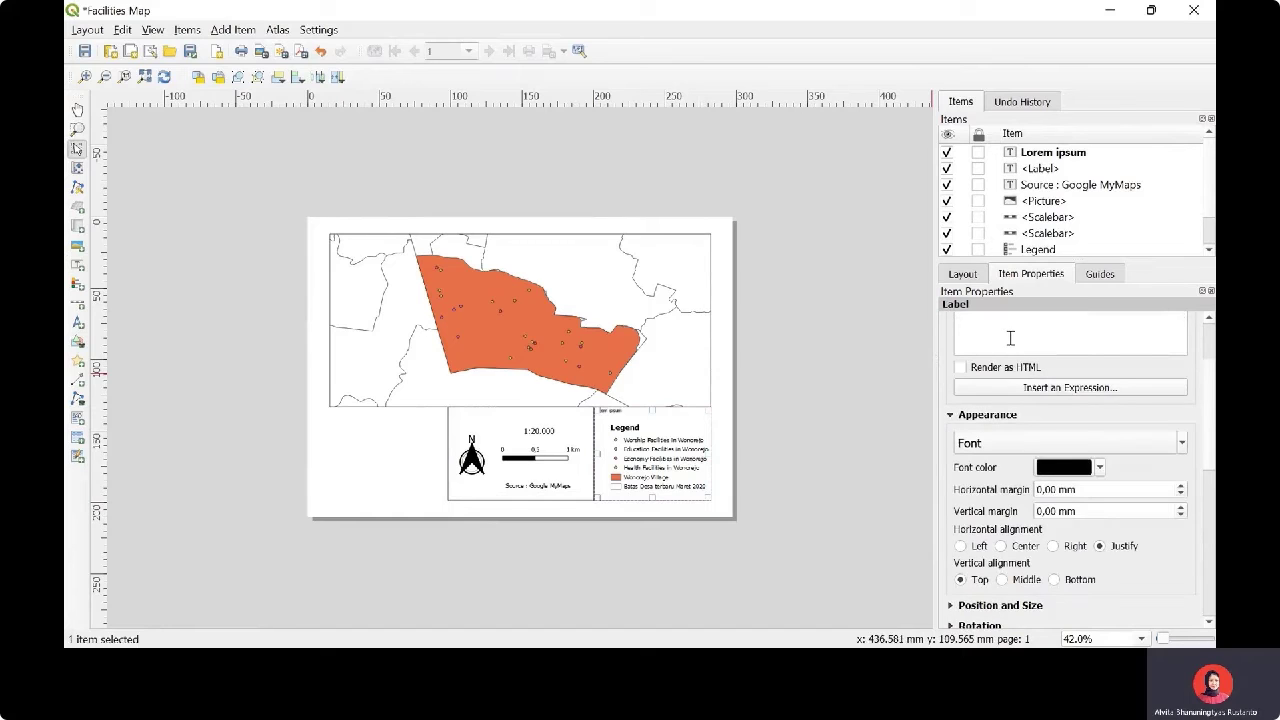
key("ctrl+a")
key("BackSpace")
scroll(1010, 338, "down", 3)
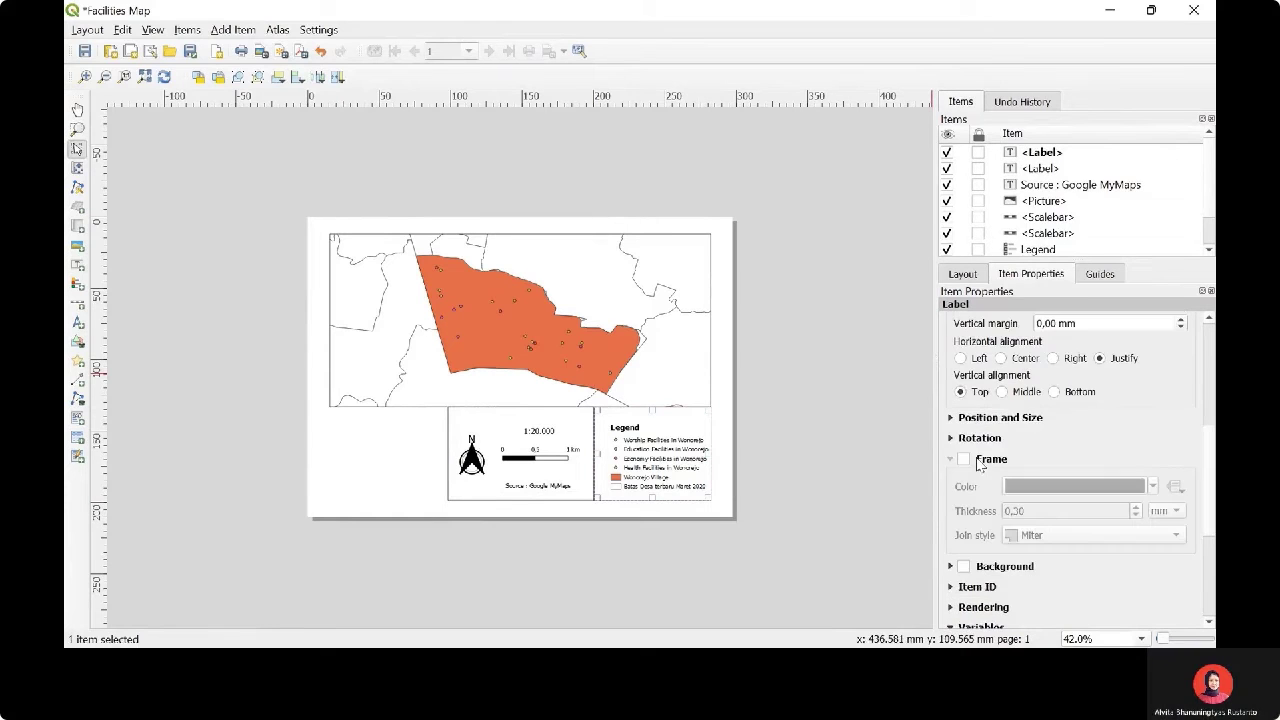
left_click(963, 458)
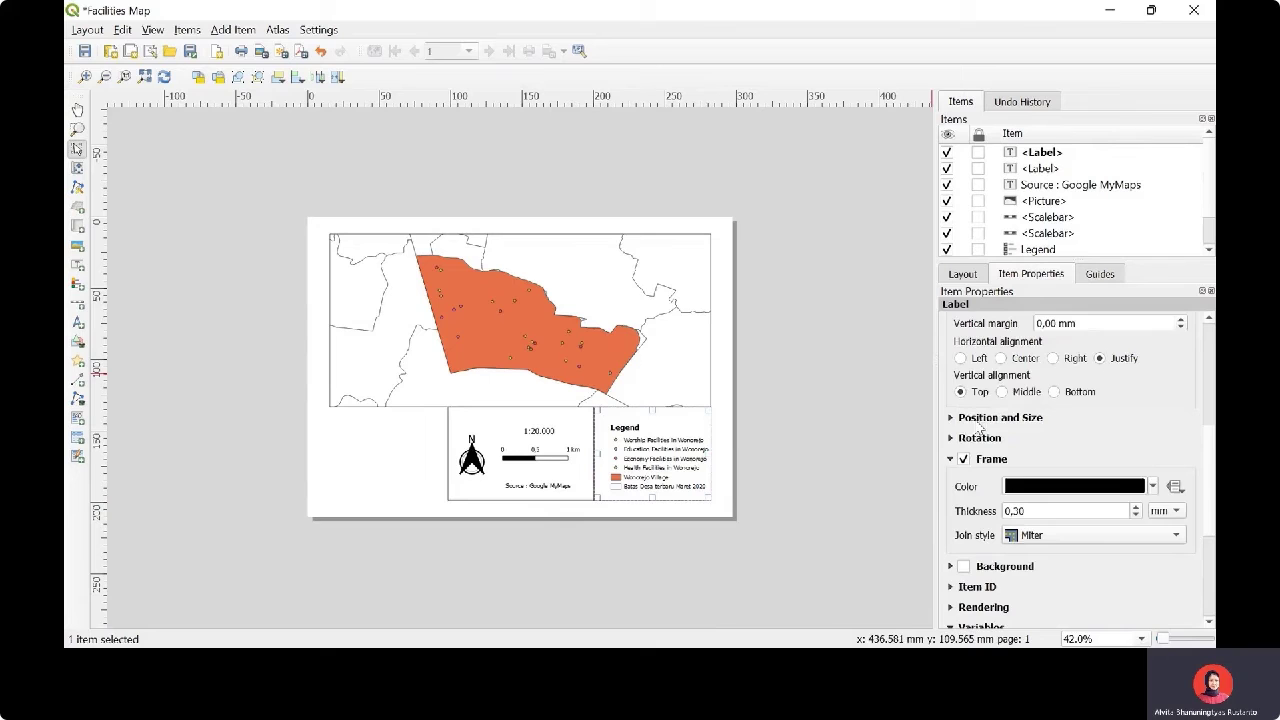
Move the legend's frame label aside, nudge the legend slightly left, and put the frame back around it
left_click(716, 446)
left_click_drag(668, 457, 687, 498)
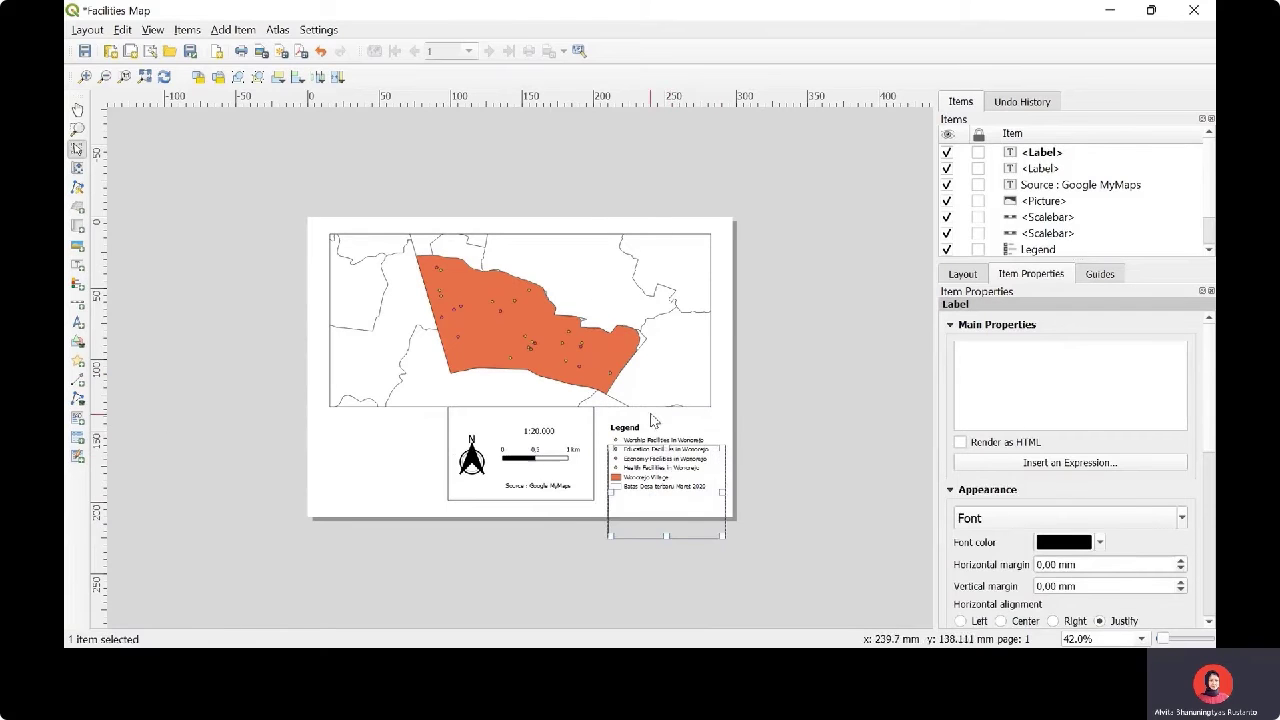
left_click(652, 430)
key("Left")
key("Left")
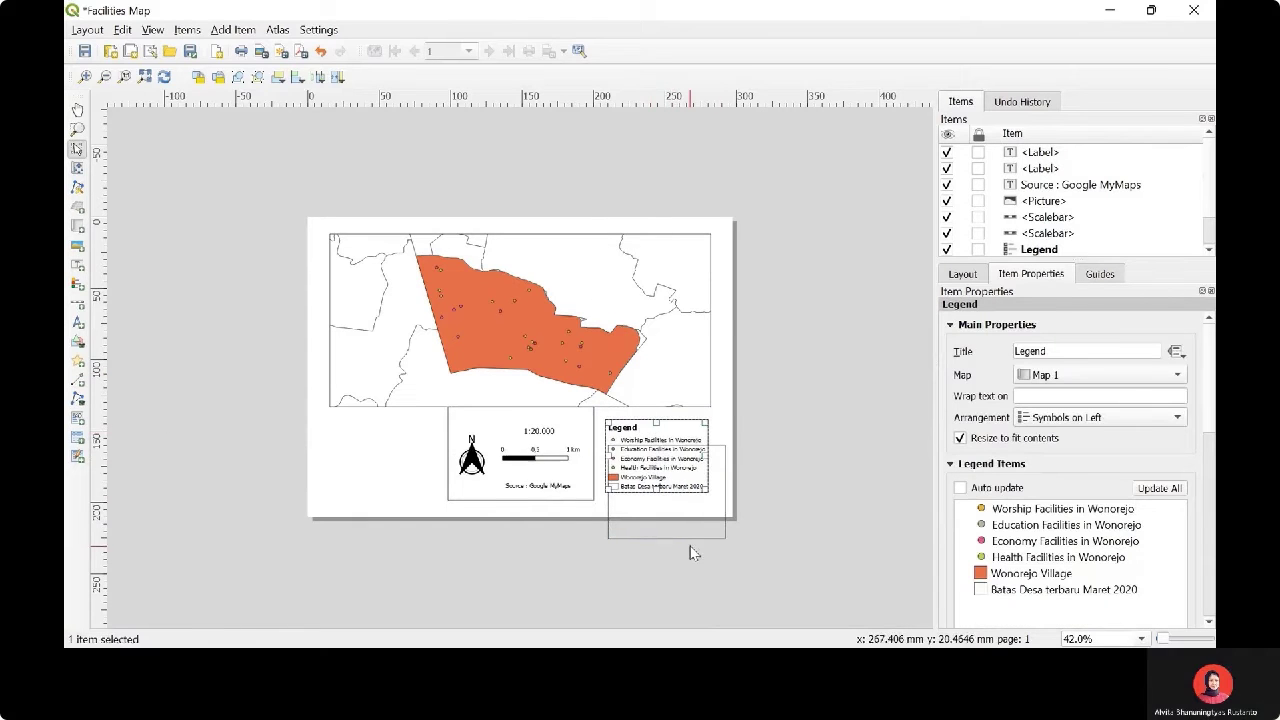
left_click_drag(683, 537, 665, 490)
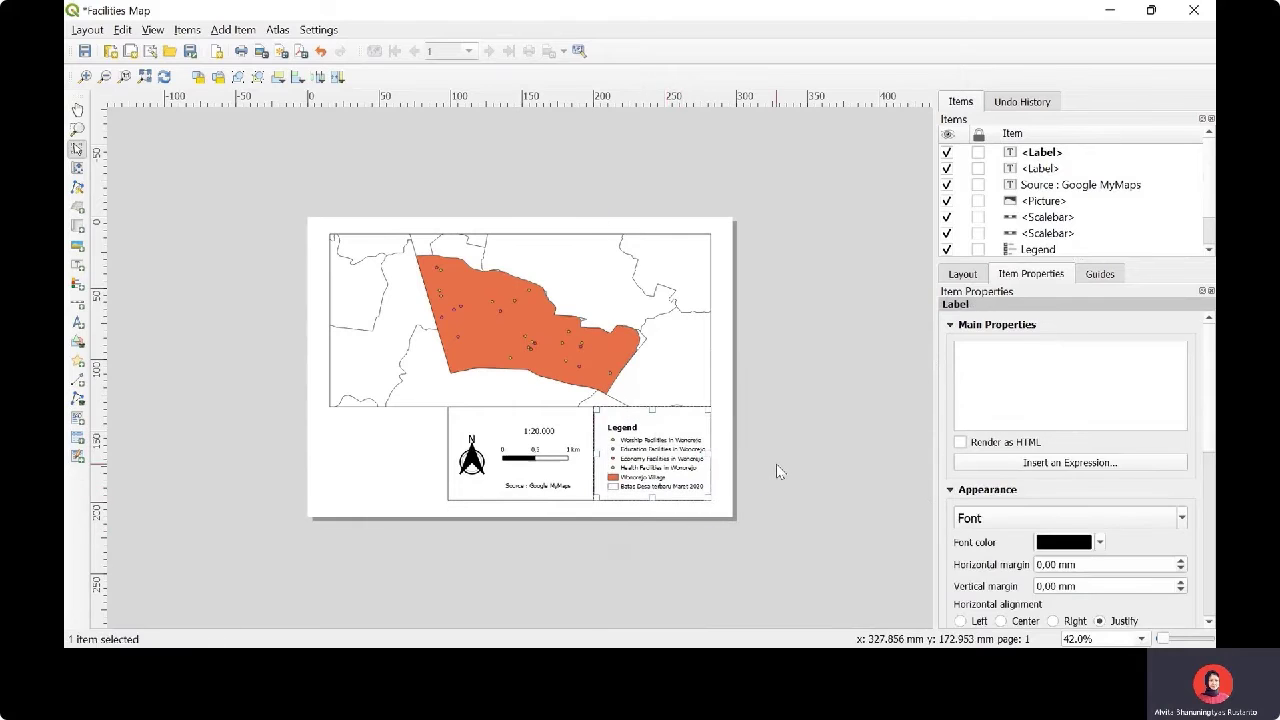
left_click(779, 471)
left_click(653, 442)
left_click(737, 388)
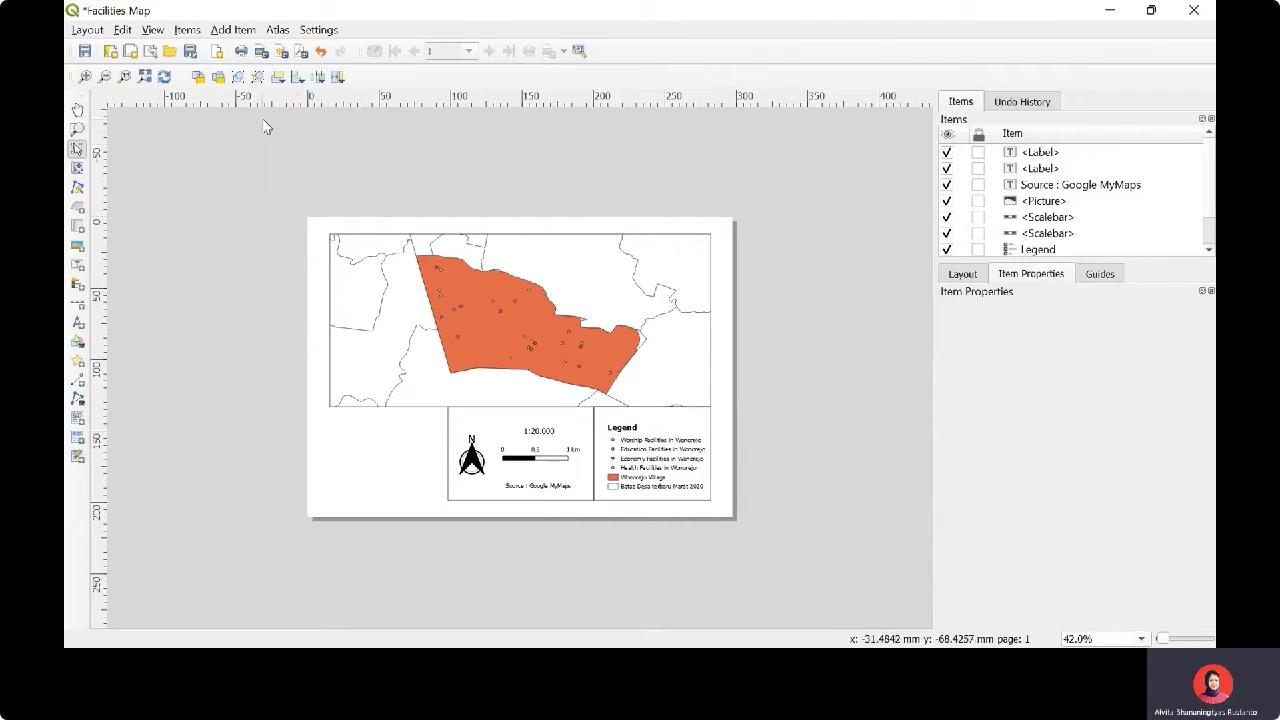
Add an empty label with a frame filling the blank space below the map beside the north arrow box
left_click(247, 30)
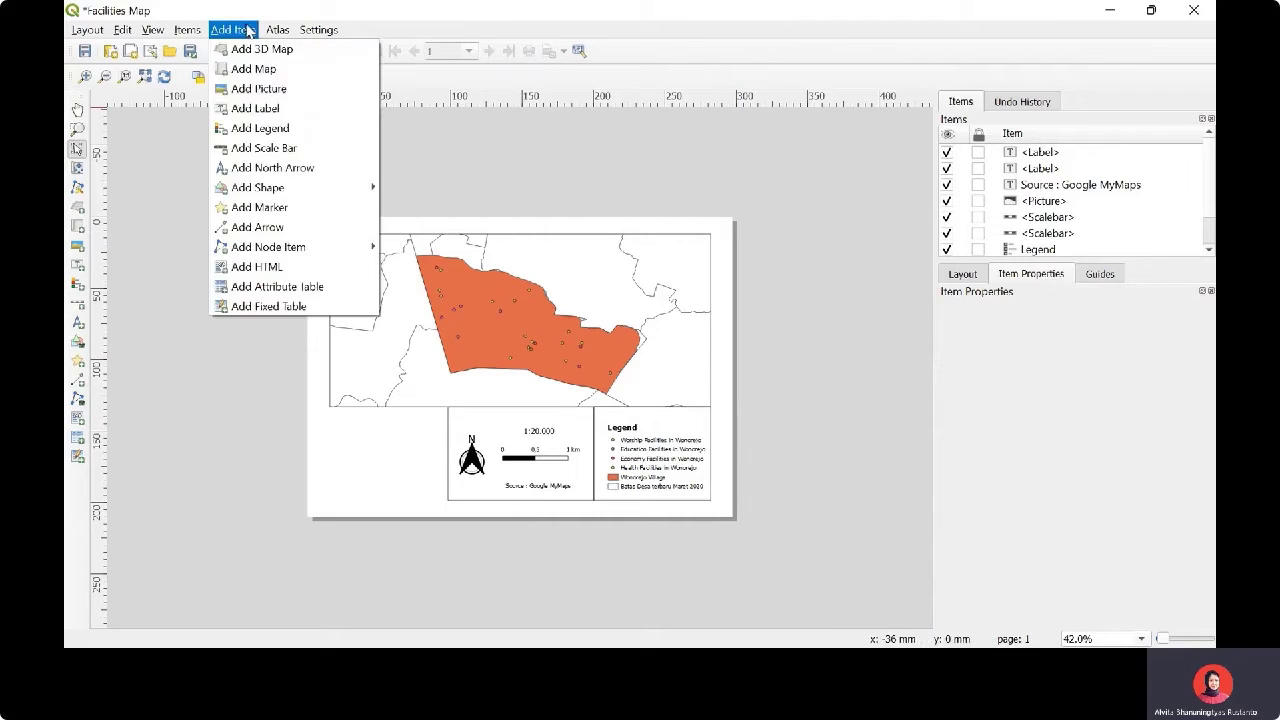
left_click(280, 108)
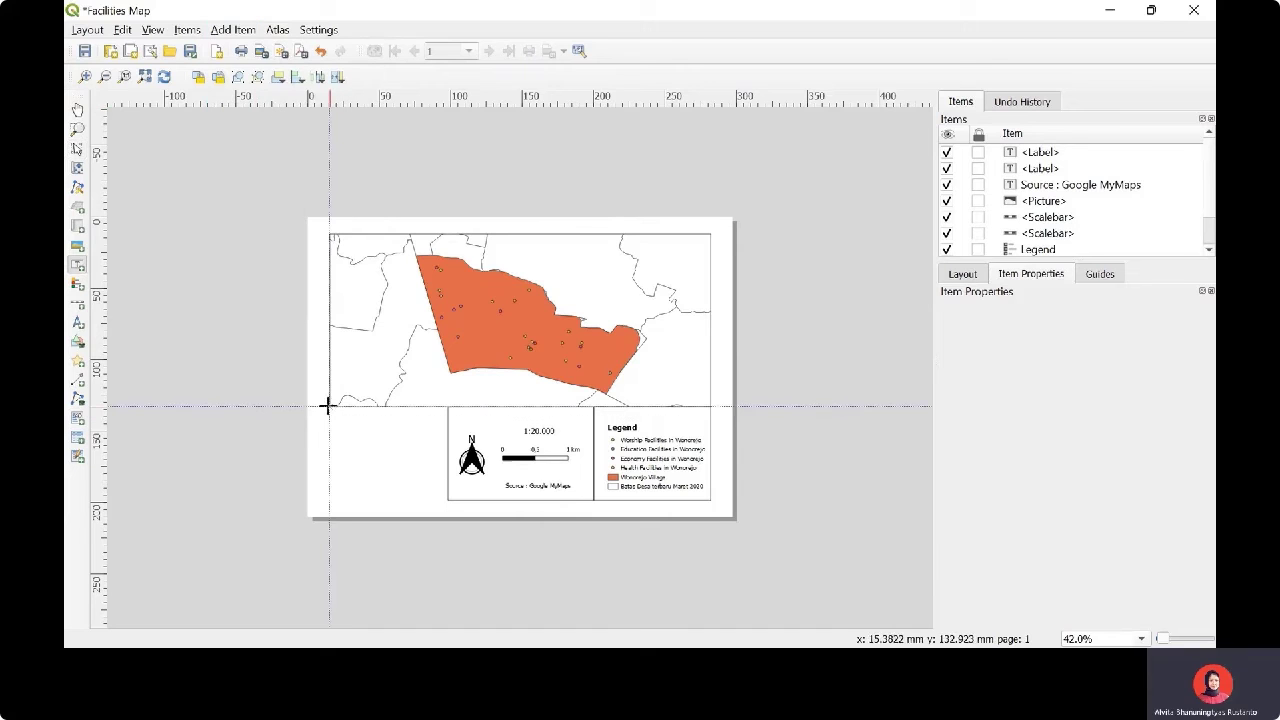
left_click_drag(327, 405, 452, 512)
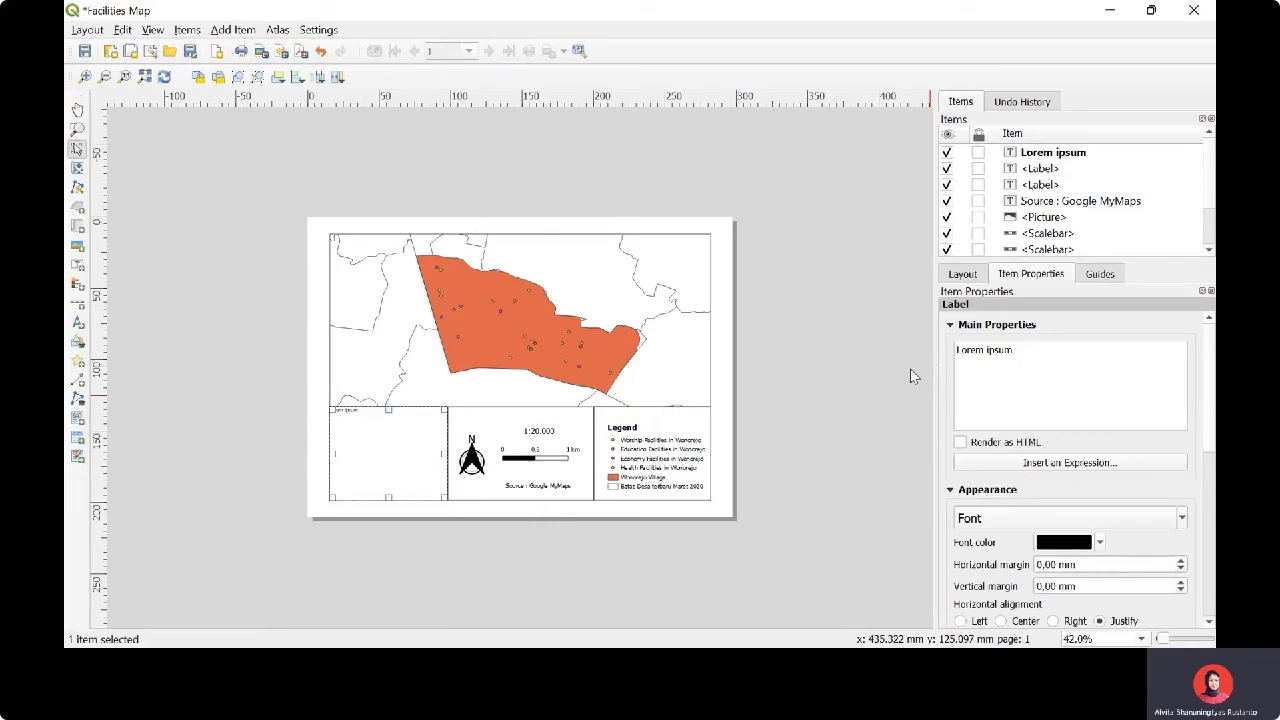
key("BackSpace")
key("BackSpace")
key("BackSpace")
key("BackSpace")
key("BackSpace")
key("BackSpace")
key("BackSpace")
key("BackSpace")
key("BackSpace")
key("BackSpace")
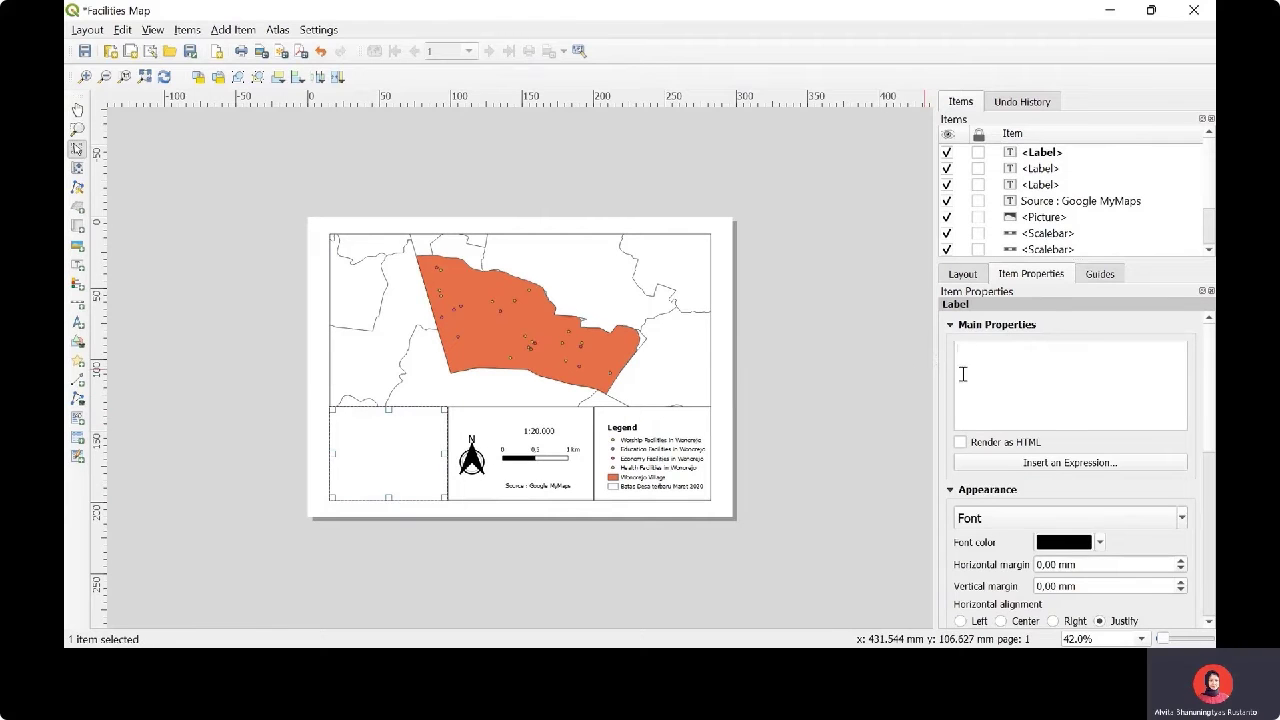
scroll(963, 400, "down", 5)
left_click(964, 441)
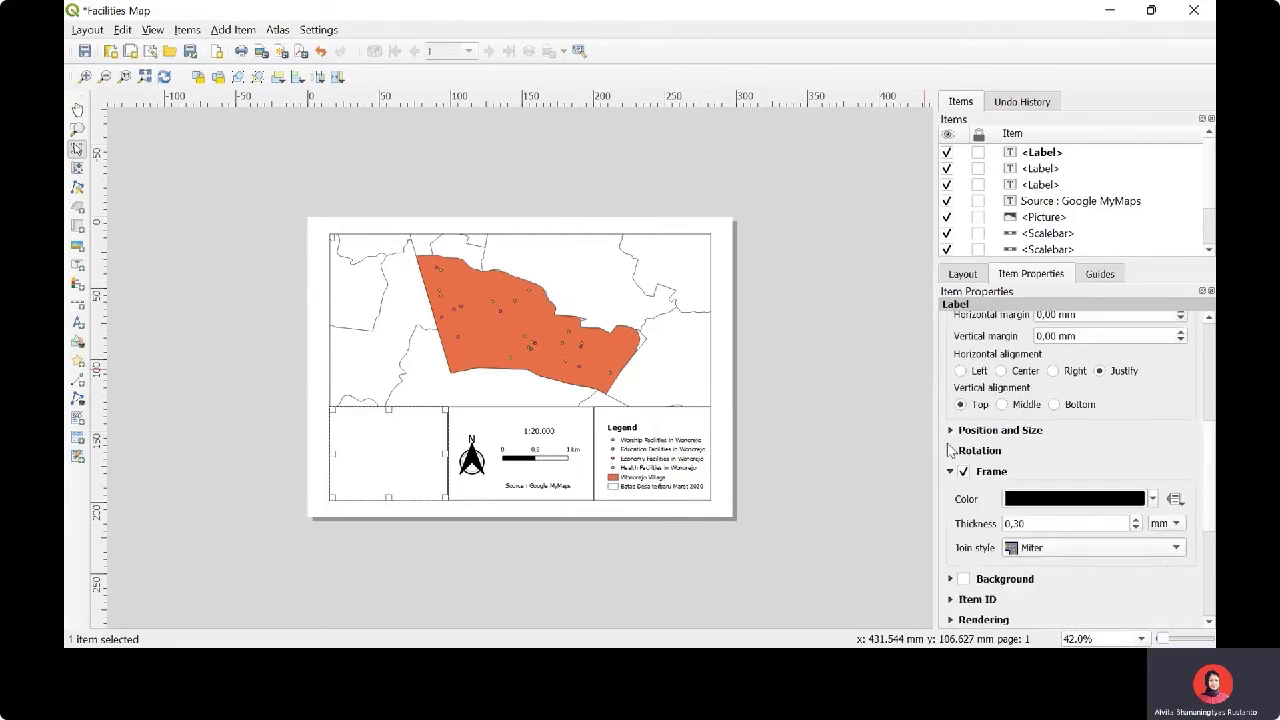
left_click(756, 395)
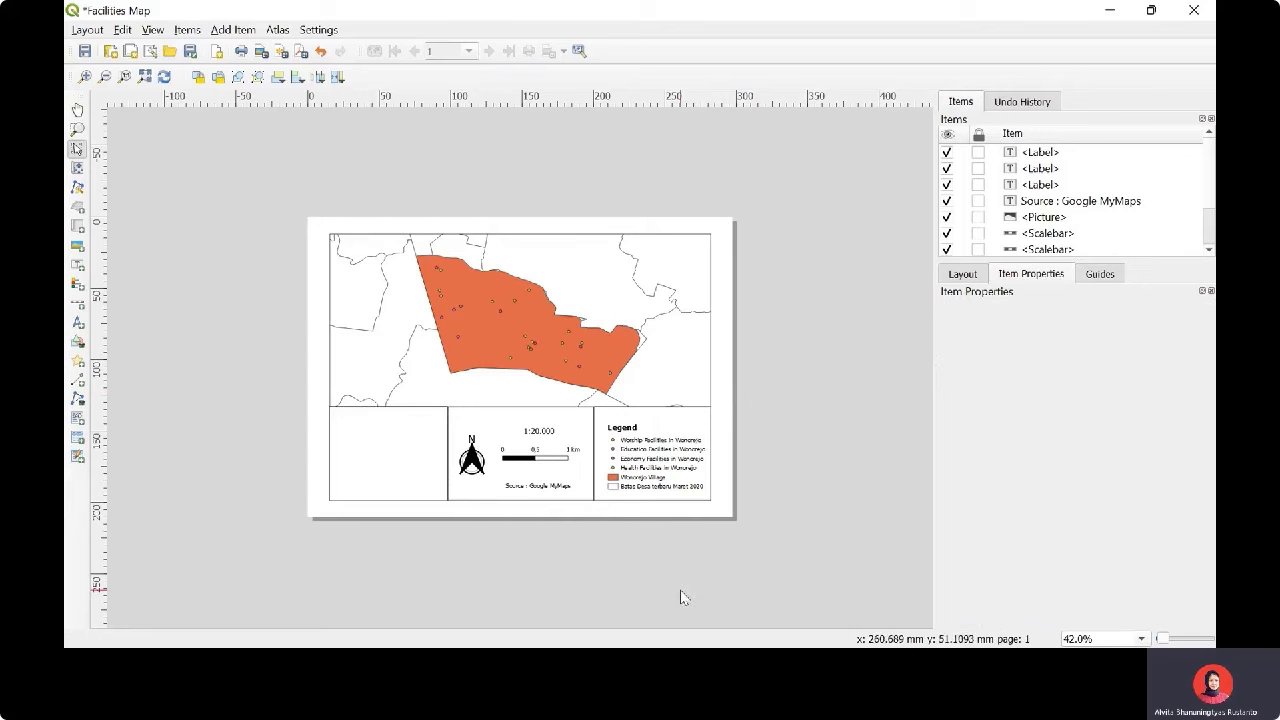
Insert the desktop image Screenshot (299) into the empty box beside the north arrow and lower it behind the frame labels
key("super")
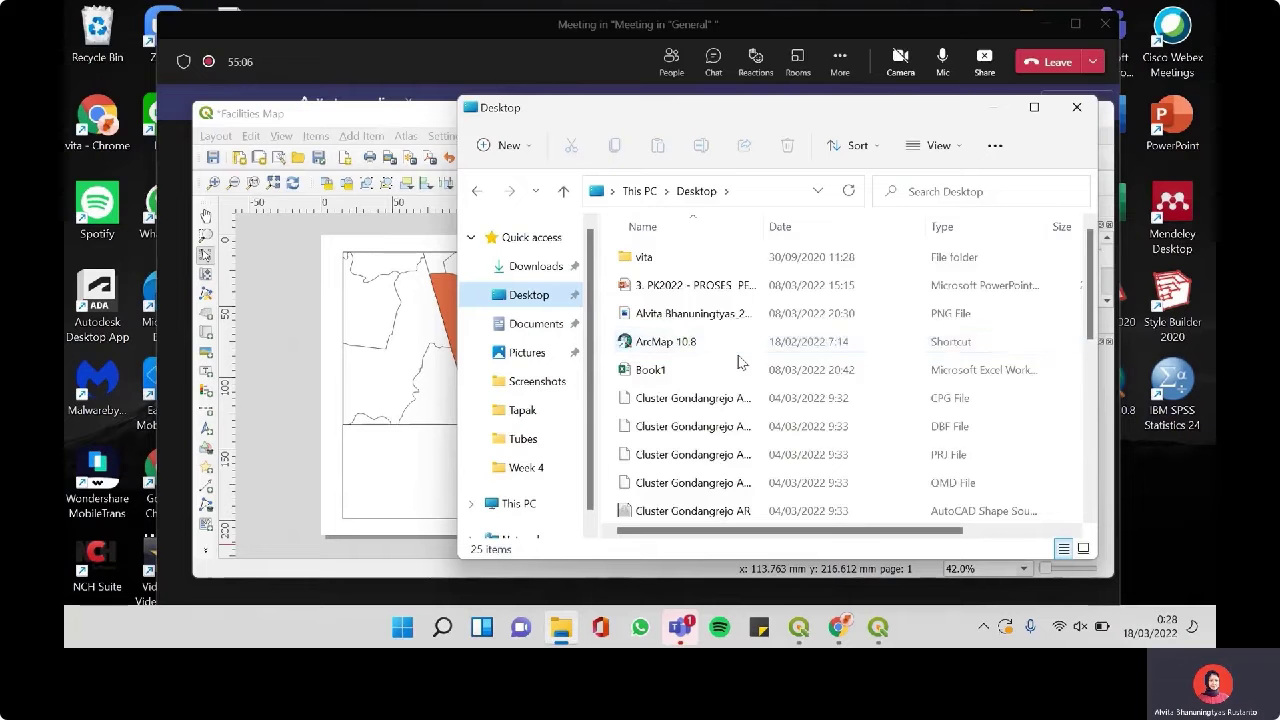
scroll(740, 400, "down", 5)
left_click(700, 342)
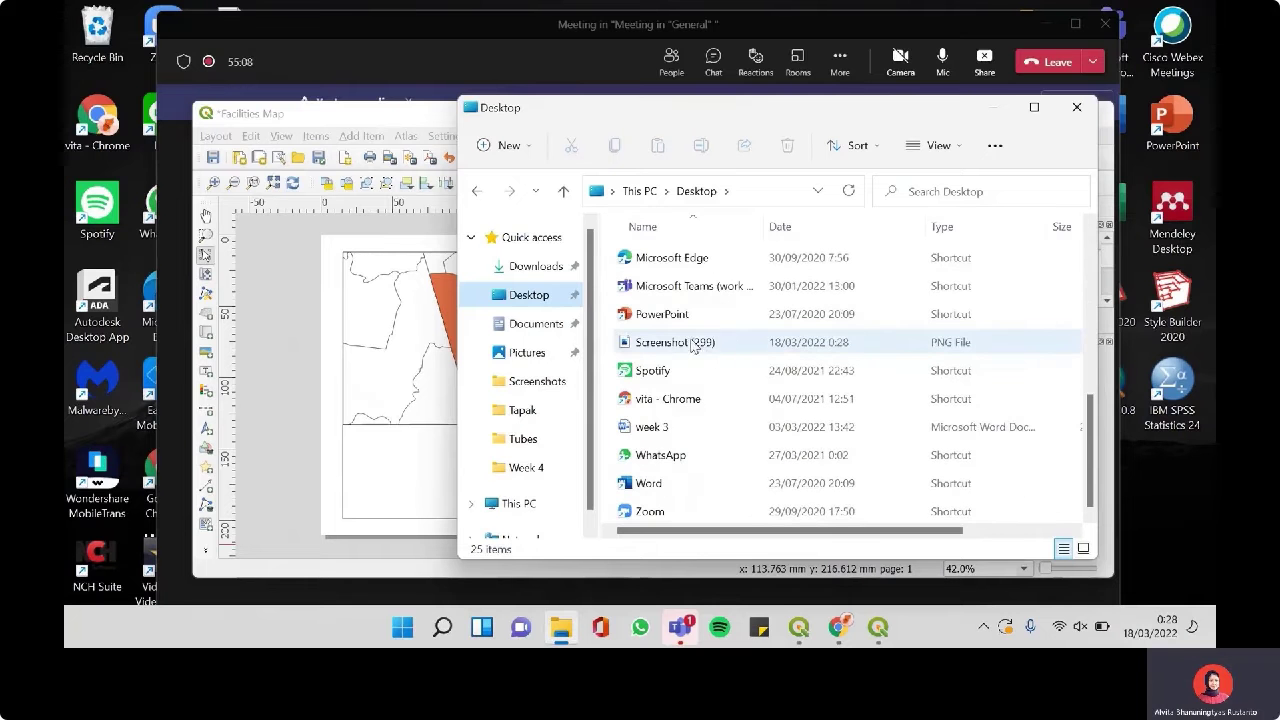
left_click(991, 107)
left_click_drag(455, 518, 430, 497)
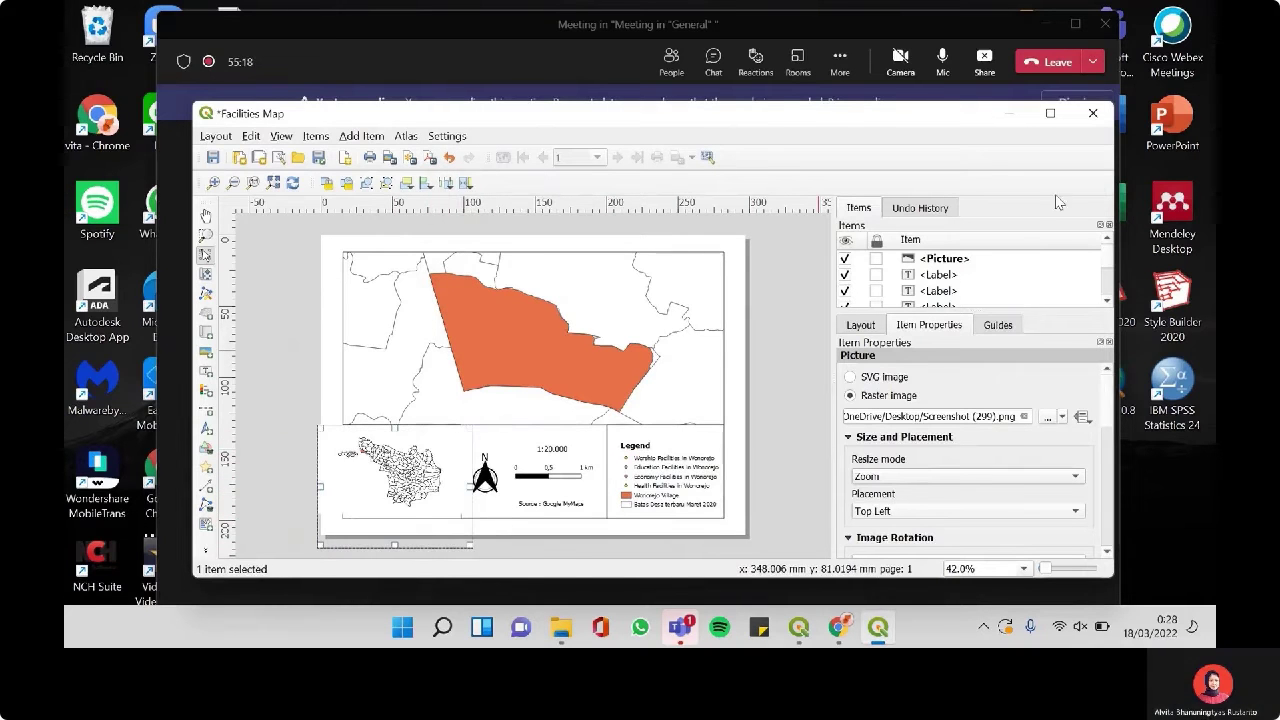
left_click(935, 292)
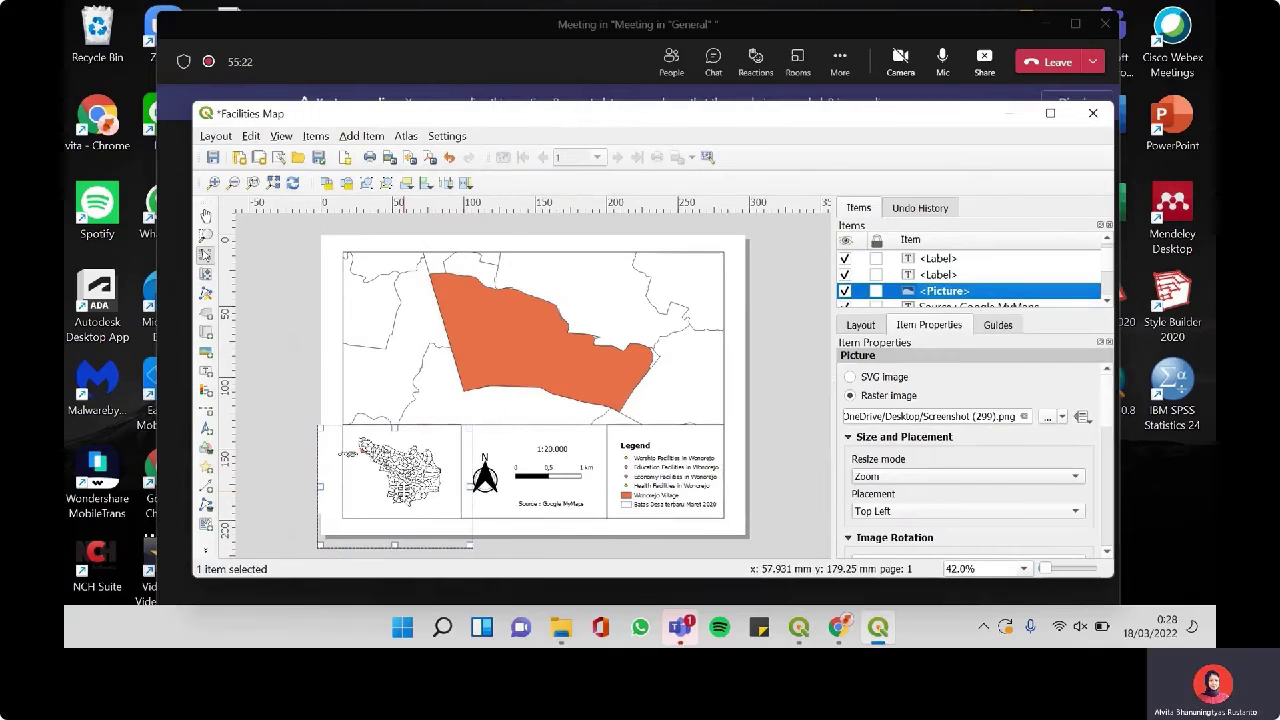
left_click(382, 485)
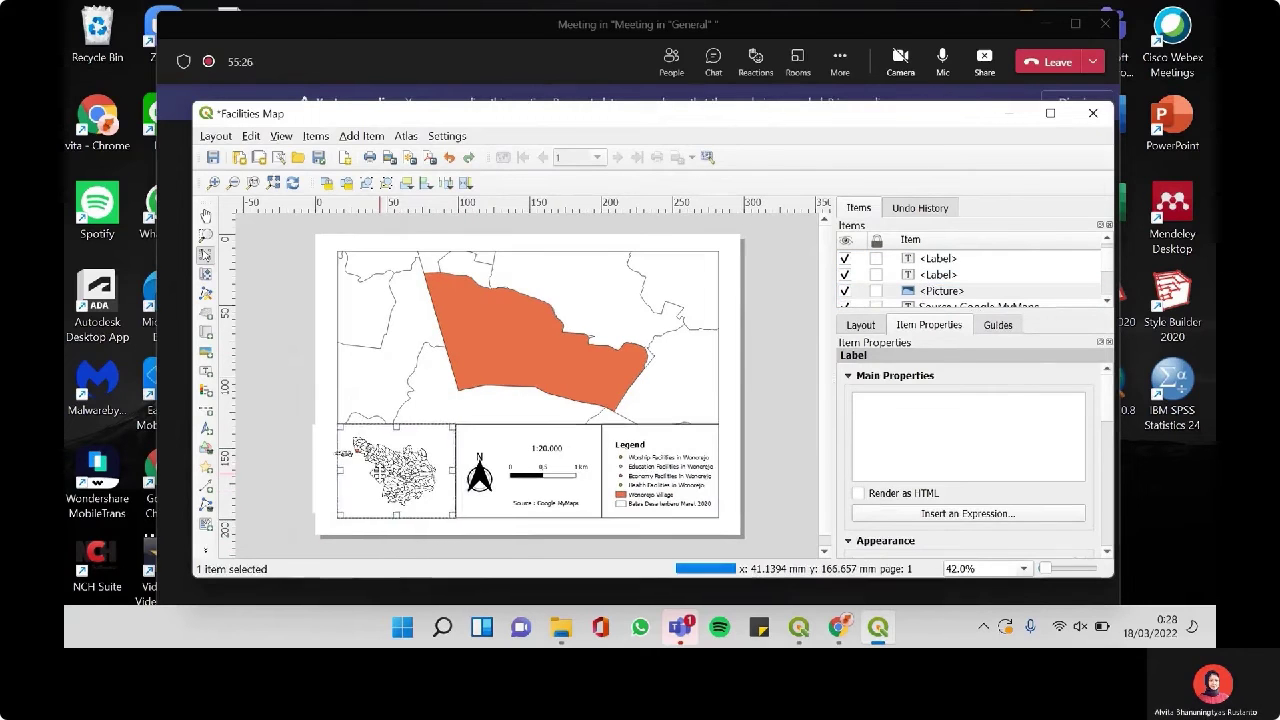
key("ctrl+a")
left_click_drag(387, 474, 406, 467)
key("ctrl+z")
key("ctrl+z")
Resize the inserted picture and nudge it left so the overview map fits inside the box beside the north arrow
left_click_drag(492, 545, 491, 541)
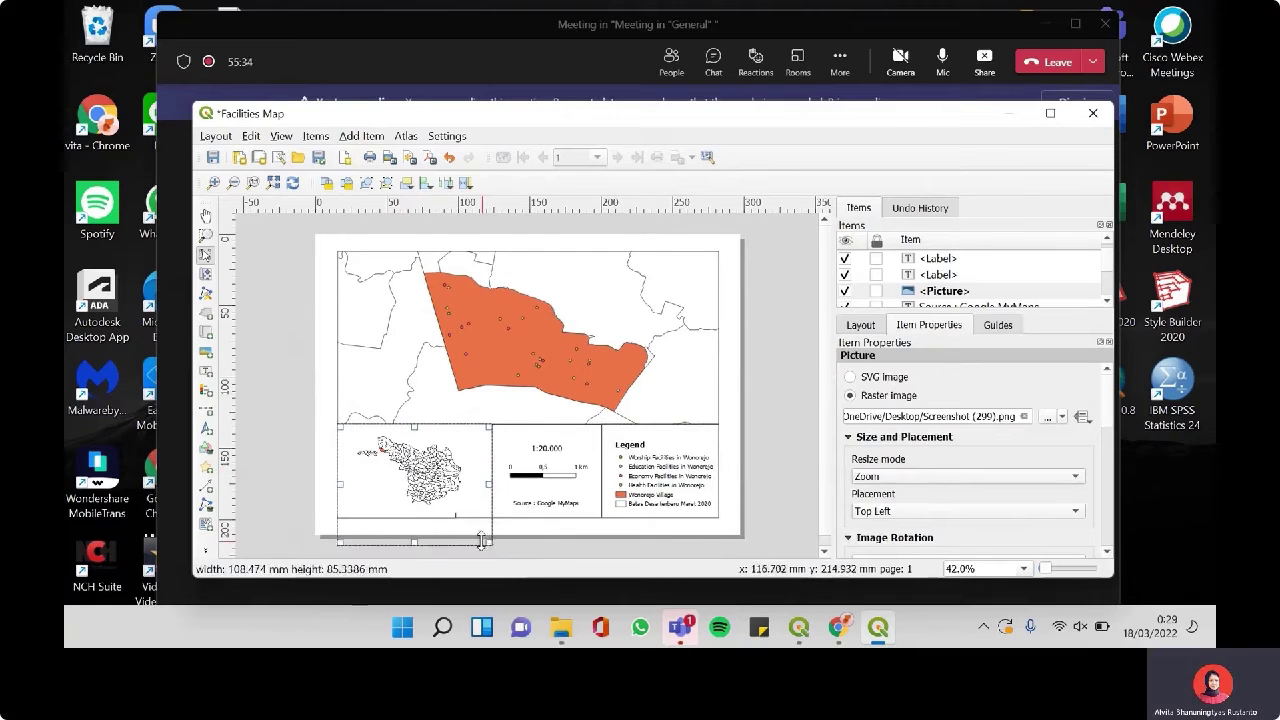
left_click_drag(419, 468, 480, 477)
key("Left")
key("Left")
key("Left")
key("Left")
key("Left")
key("Left")
key("Left")
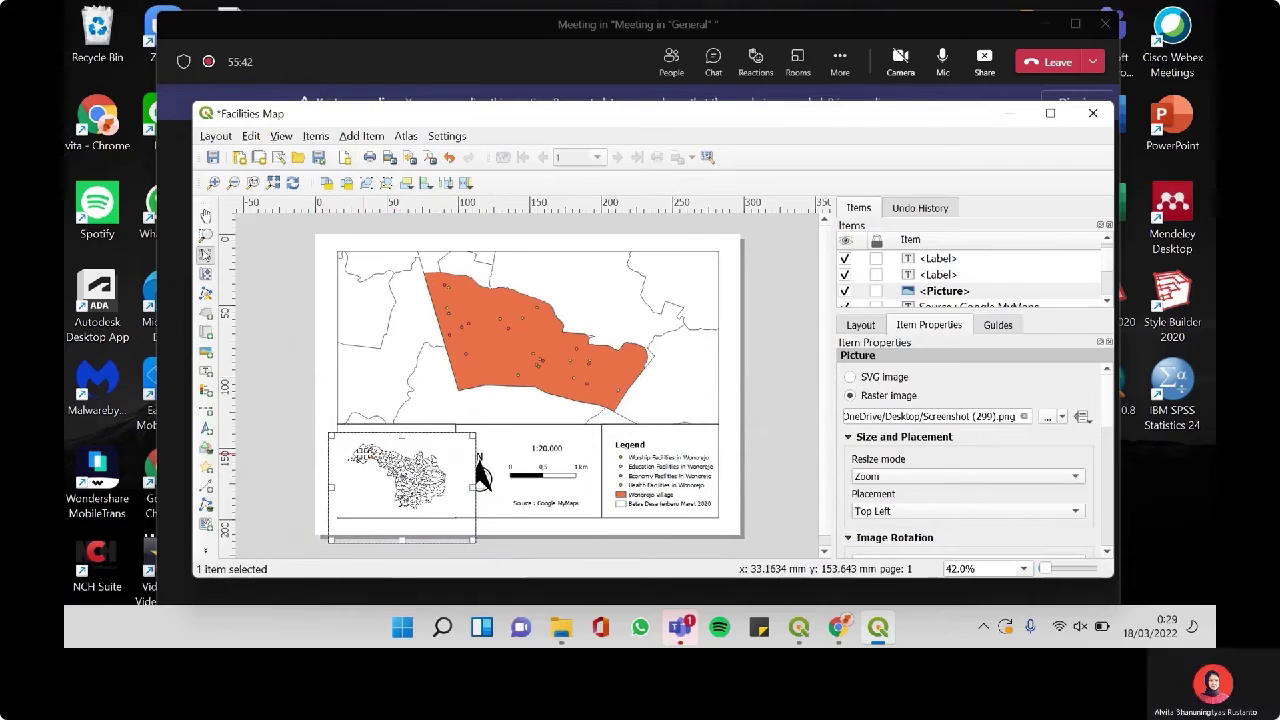
Lower the overview picture in the item stacking order below the north arrow, deselect it and maximize the layout window
left_click(910, 290)
left_click_drag(909, 295, 957, 294)
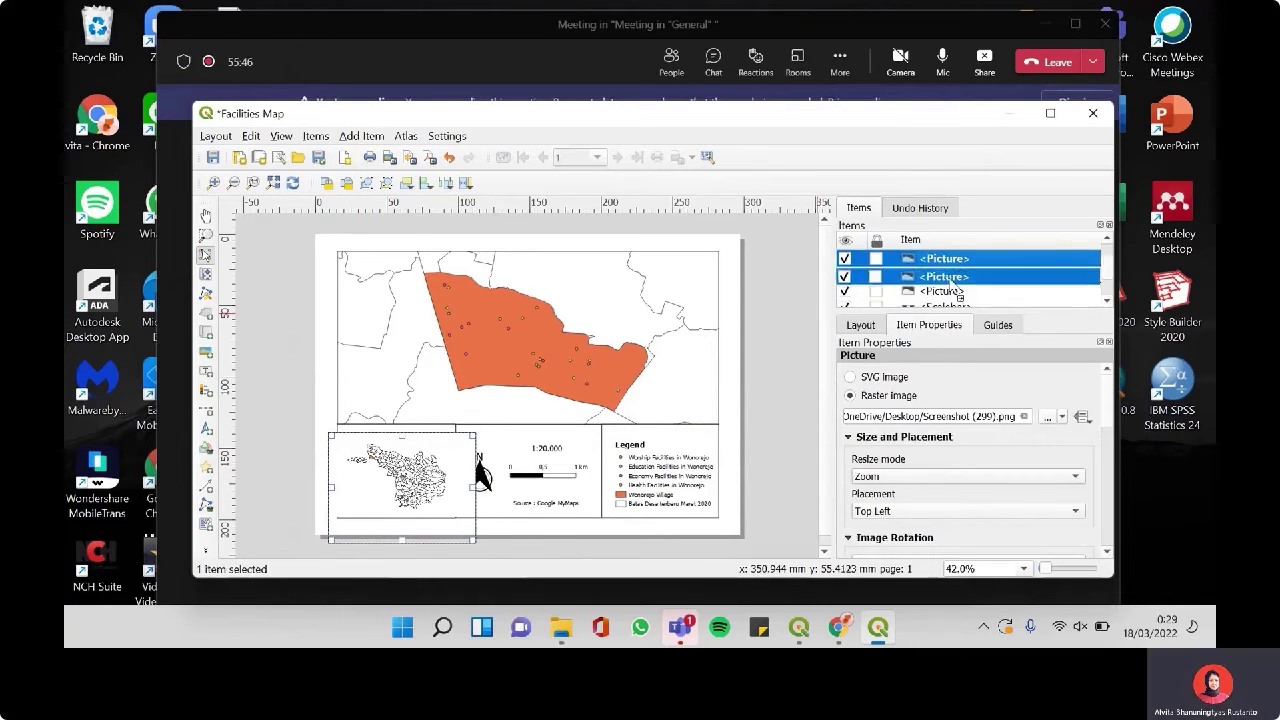
left_click(786, 331)
left_click(1052, 114)
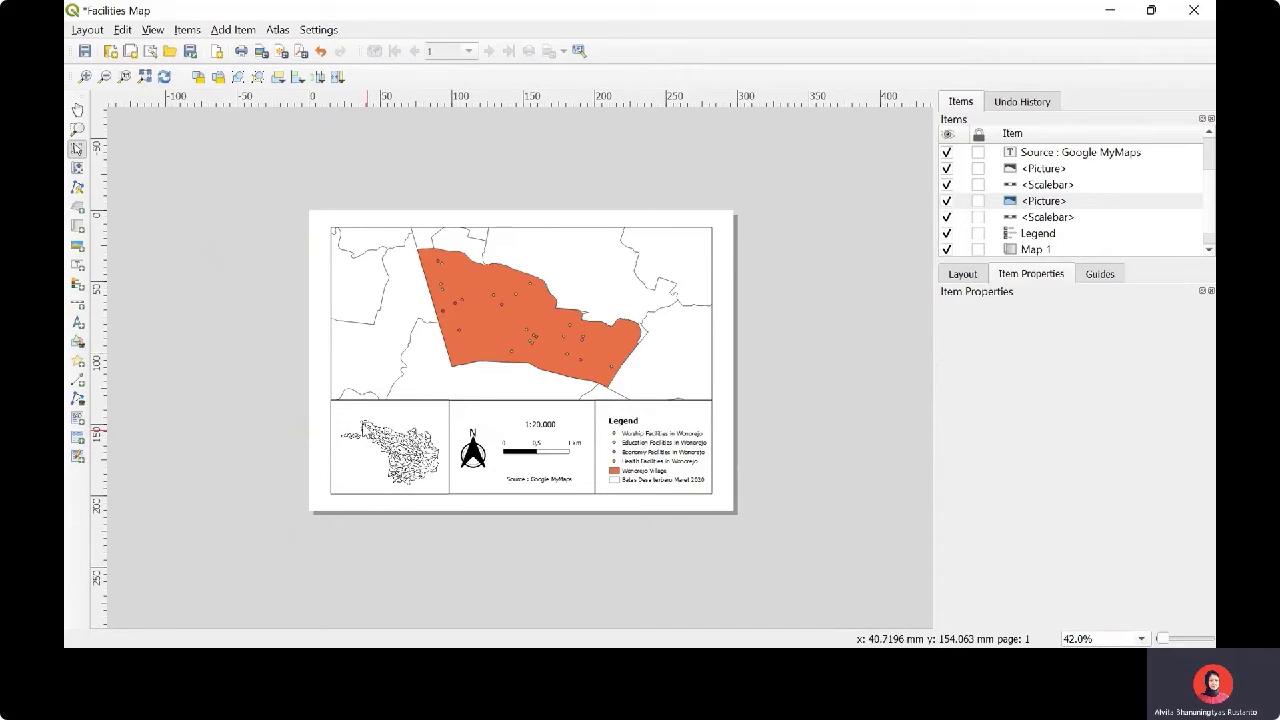
Start adding a new label to the layout
left_click(240, 31)
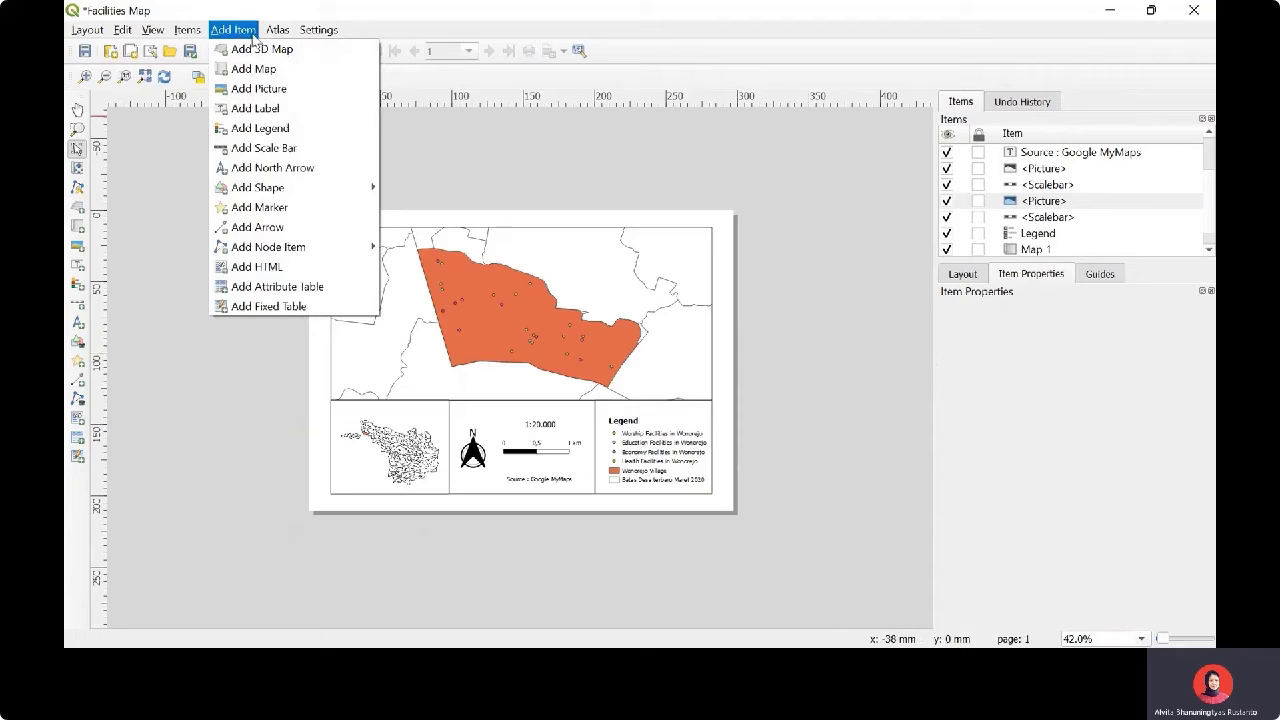
left_click(268, 118)
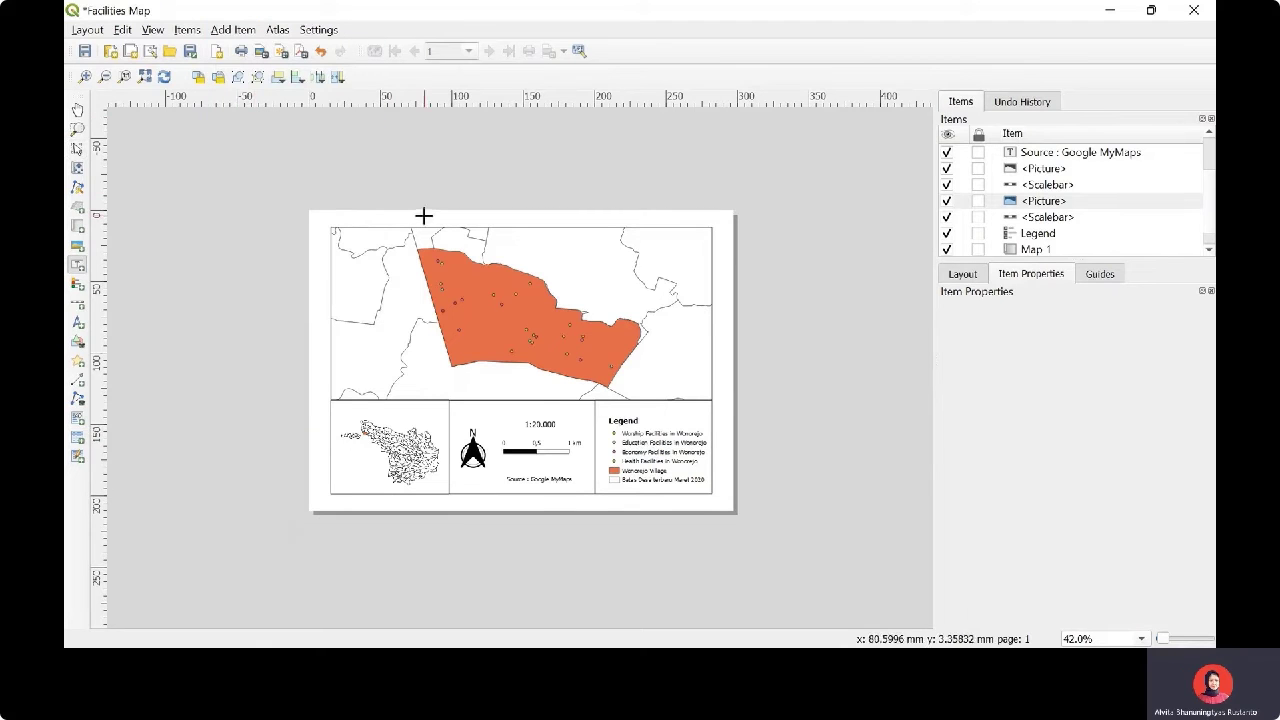
Add a label above the main map reading "Facilities Map in Wonorejo Village, Gondangrejo District"
left_click_drag(424, 216, 624, 228)
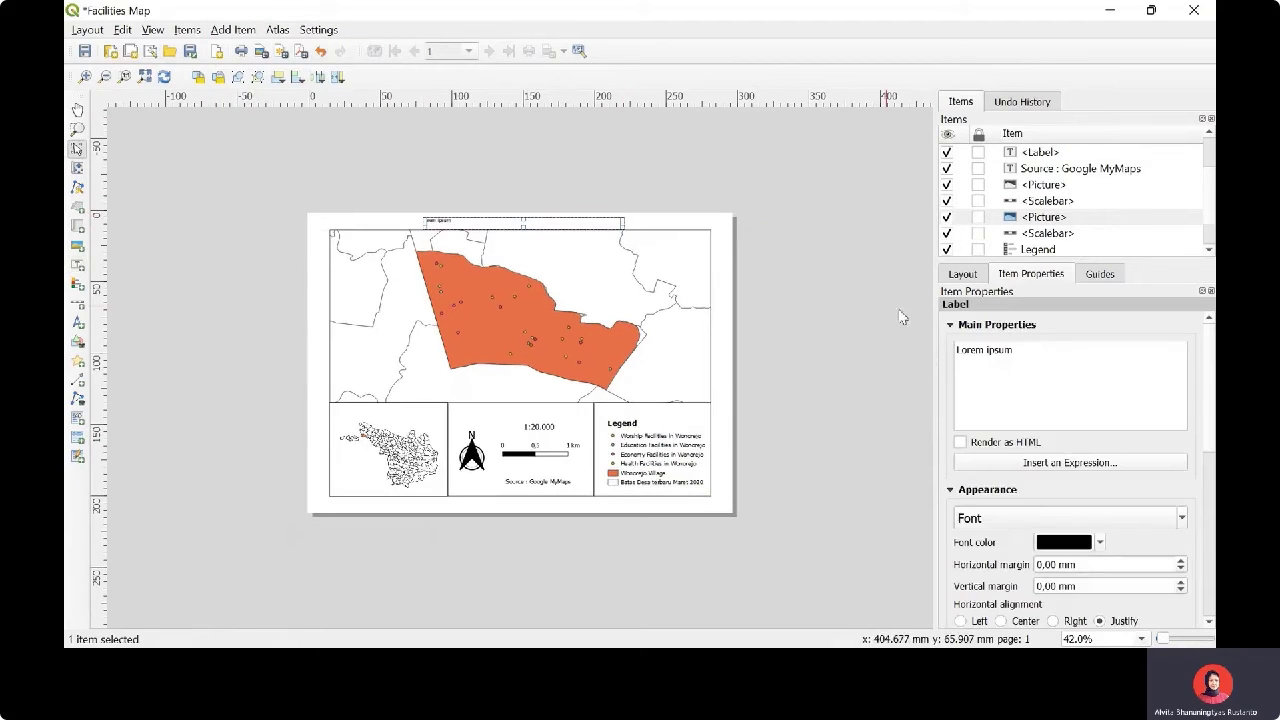
triple_click(1017, 349)
type("Facilities Map in")
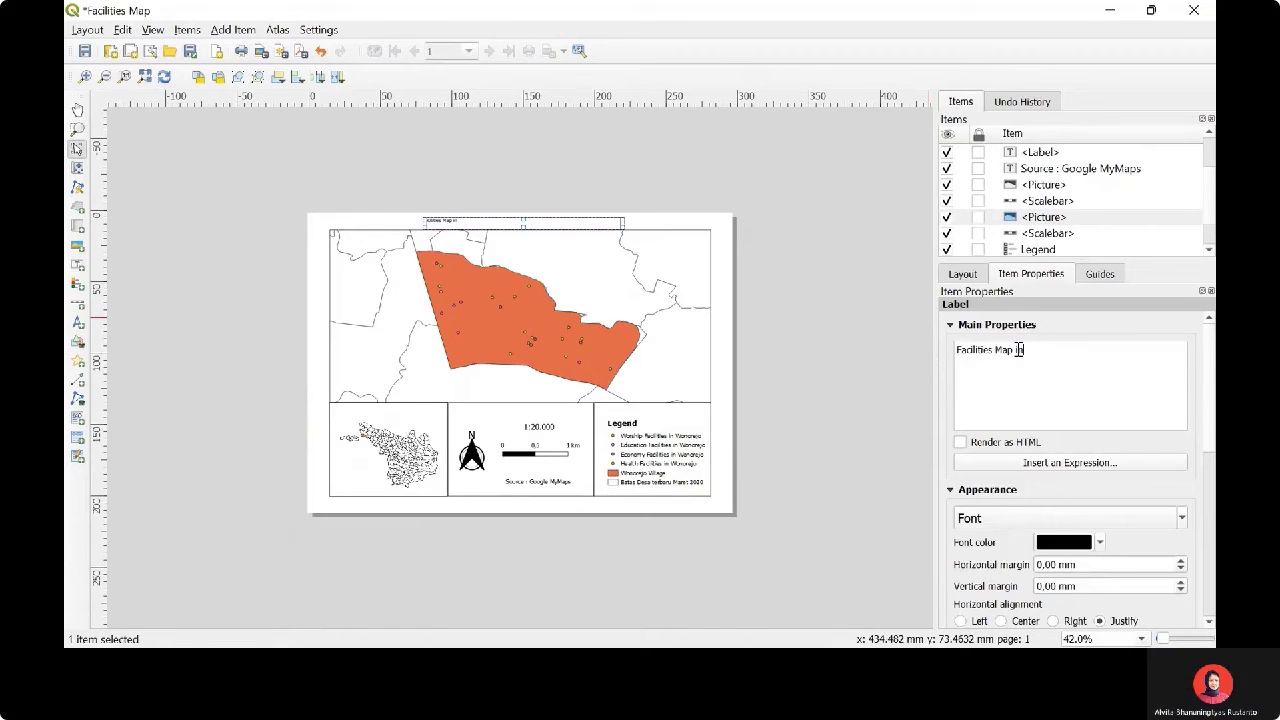
type(" Wonorejo V")
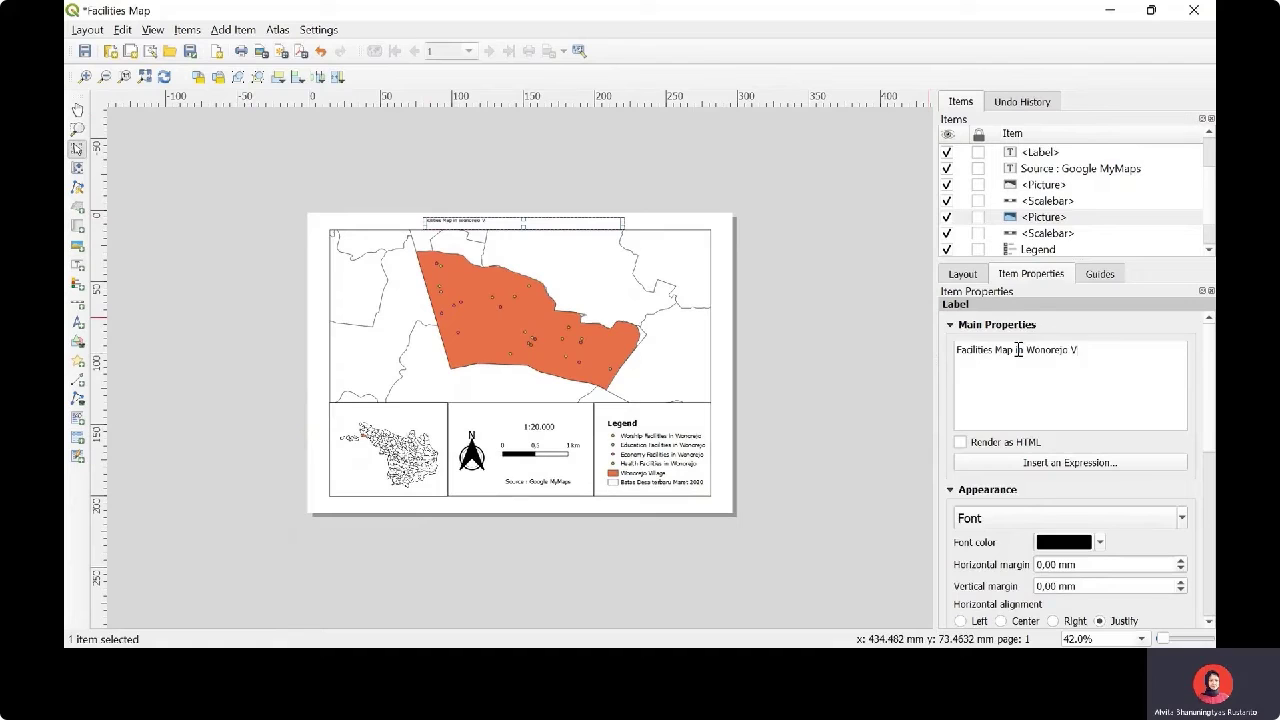
type("illage, ")
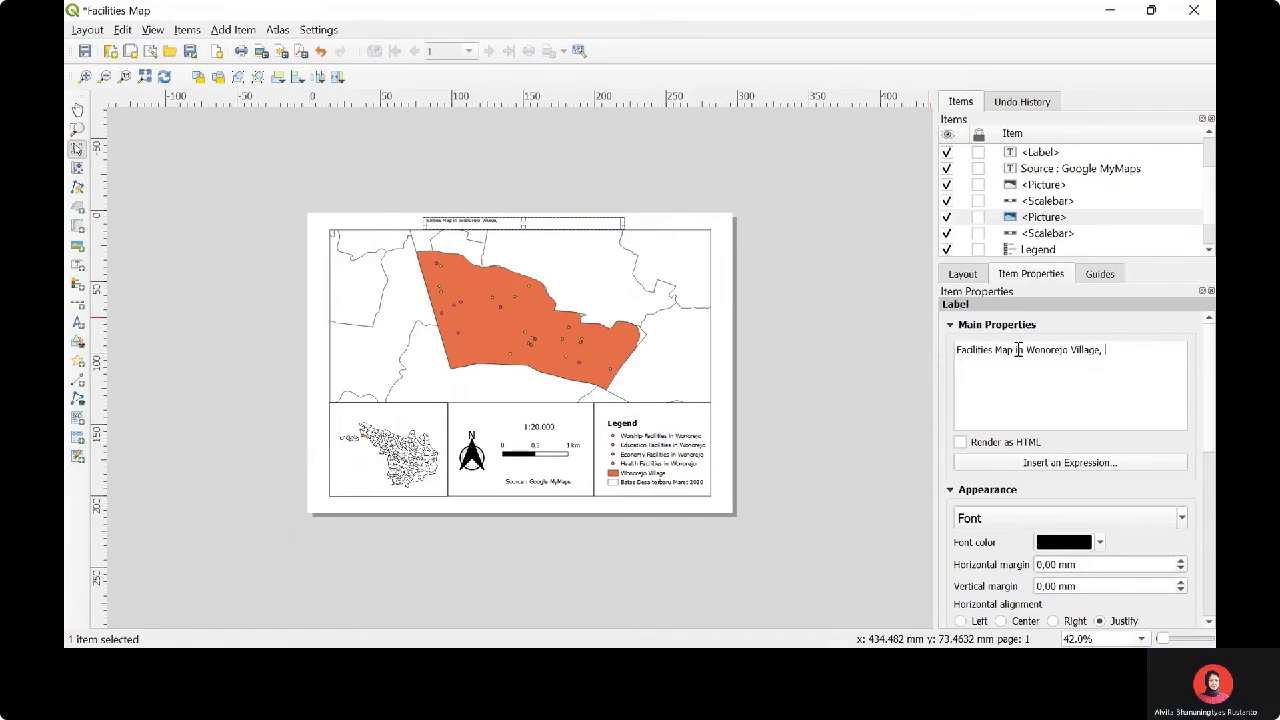
type("Gondangrejo District")
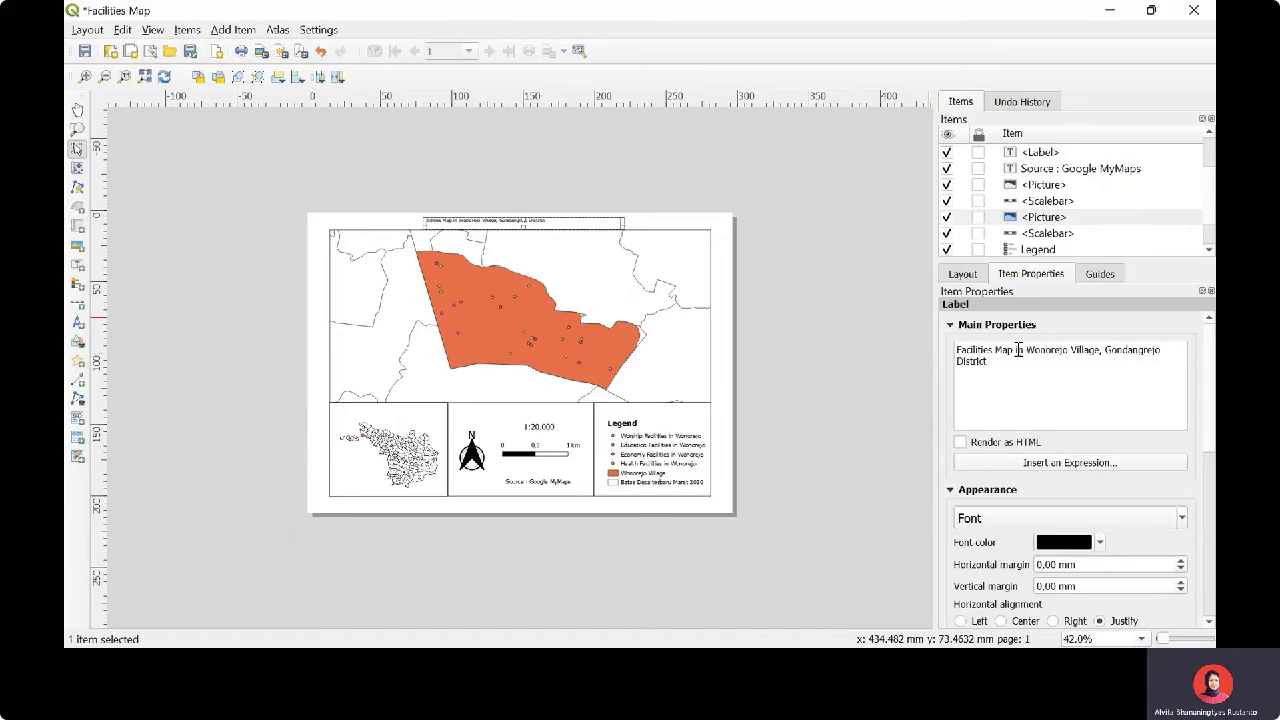
Align the title label's text to the center horizontally and to the middle vertically
scroll(1056, 396, "down", 5)
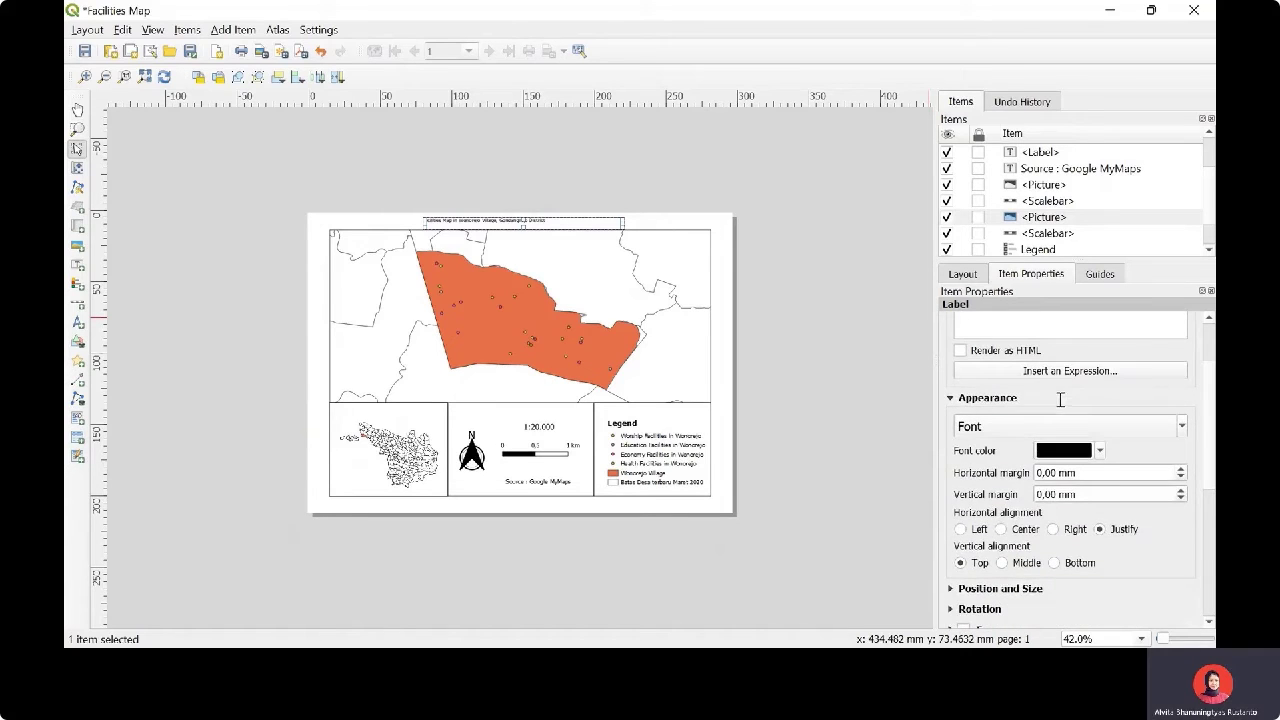
left_click(1001, 529)
left_click(1003, 565)
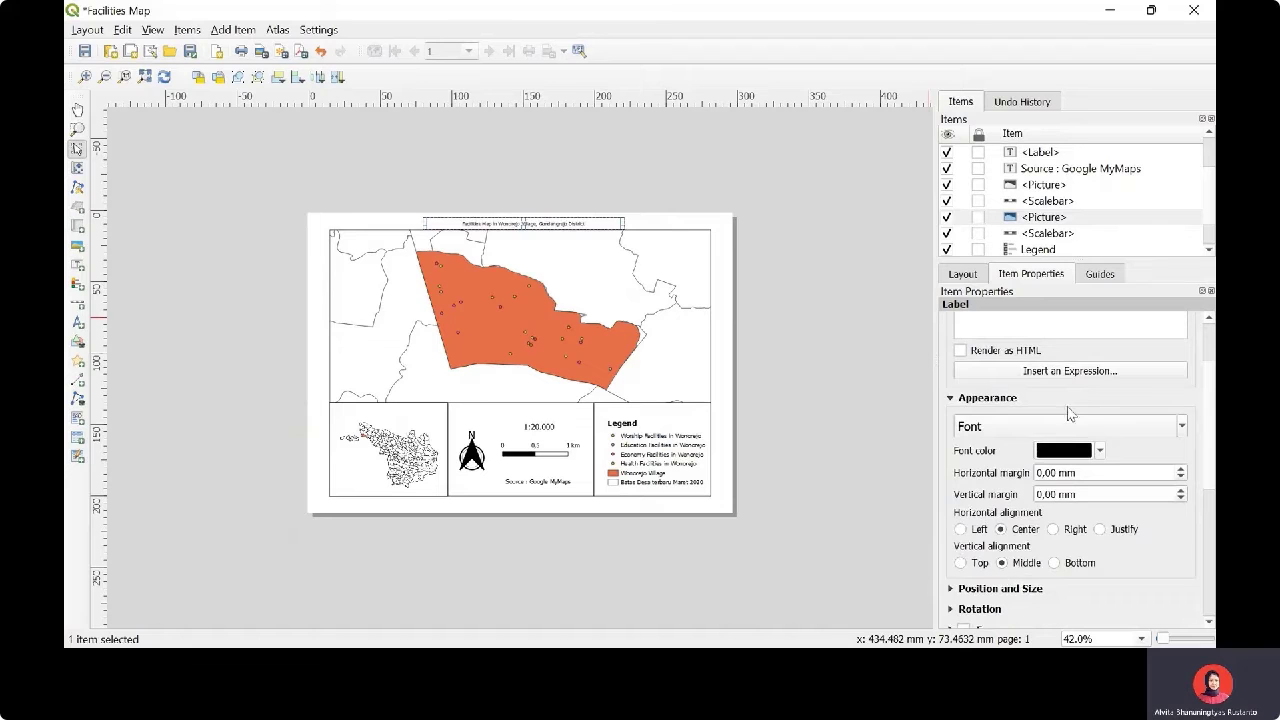
Format the title label's font as bold, size 14, and deselect the label
left_click(1069, 427)
left_click(689, 266)
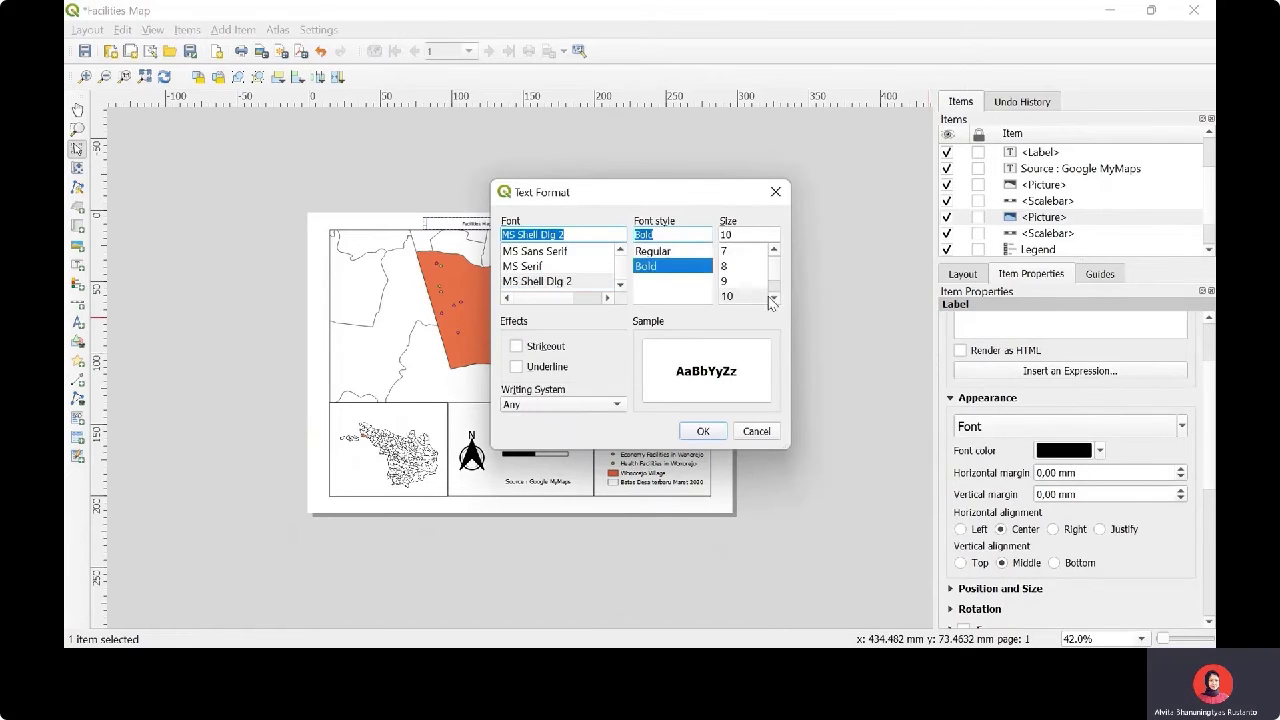
left_click(773, 299)
left_click(773, 299)
left_click(773, 299)
left_click(773, 299)
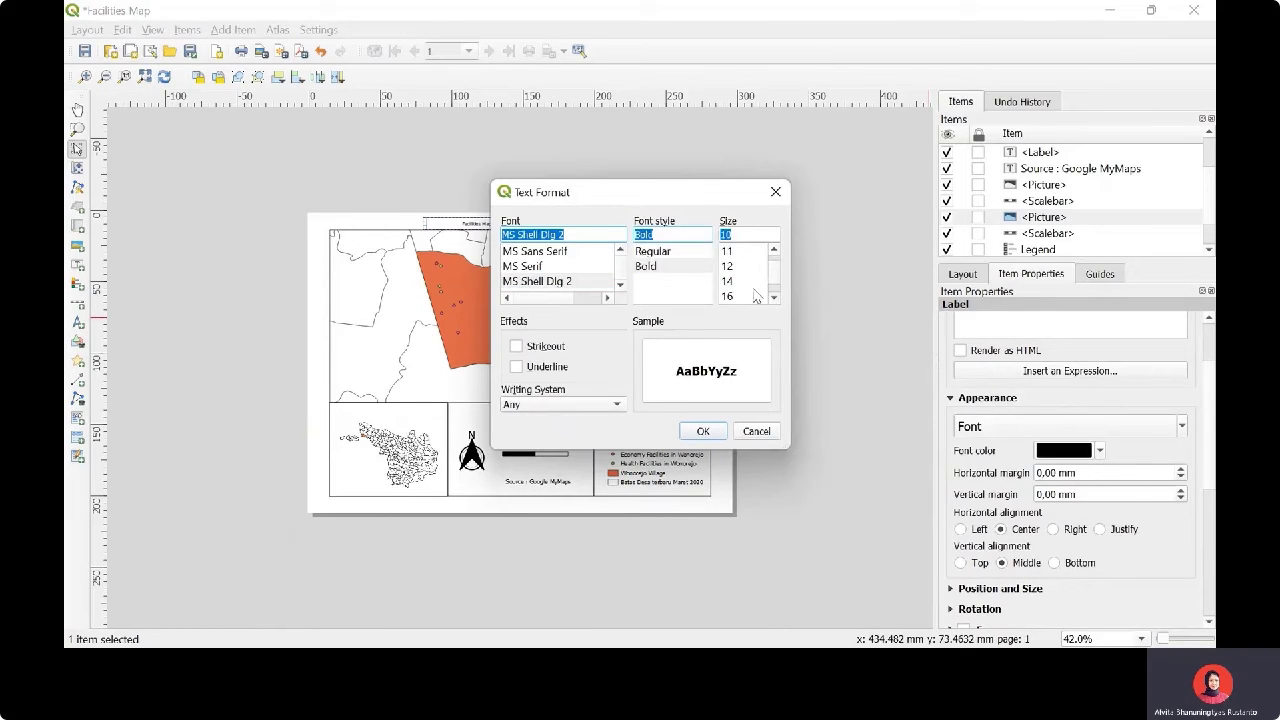
left_click(741, 281)
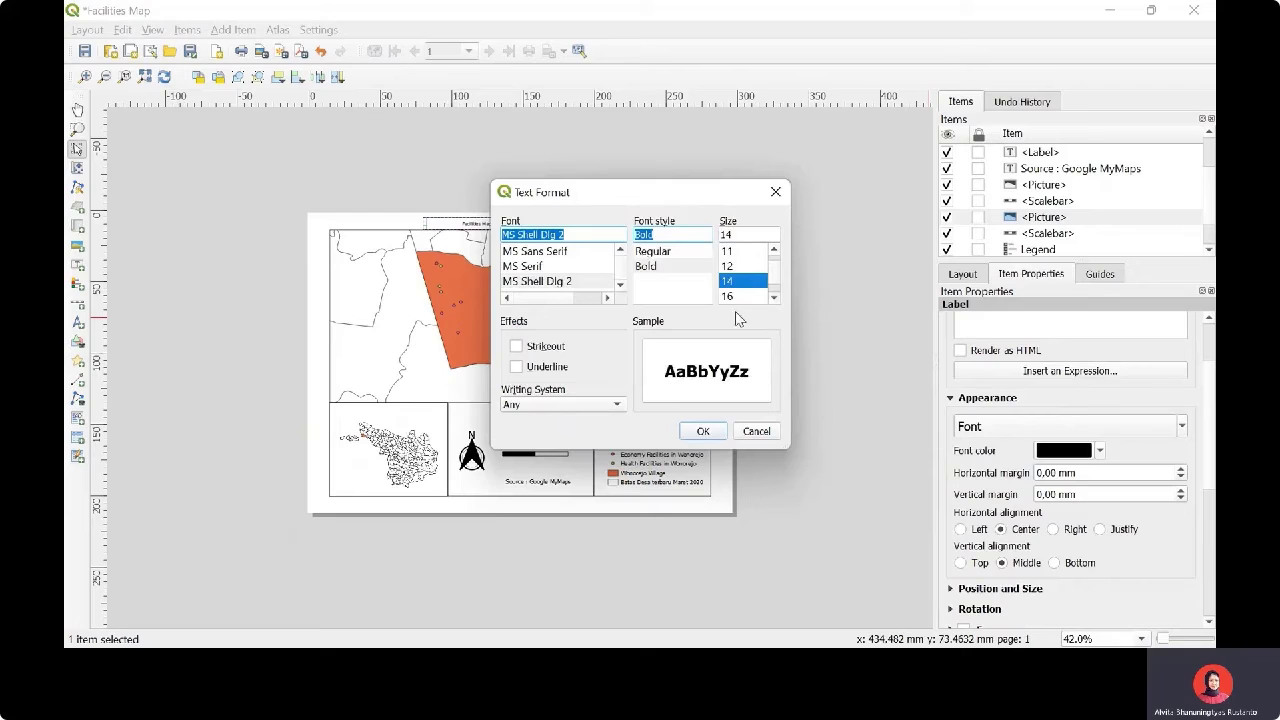
left_click(714, 434)
left_click(745, 258)
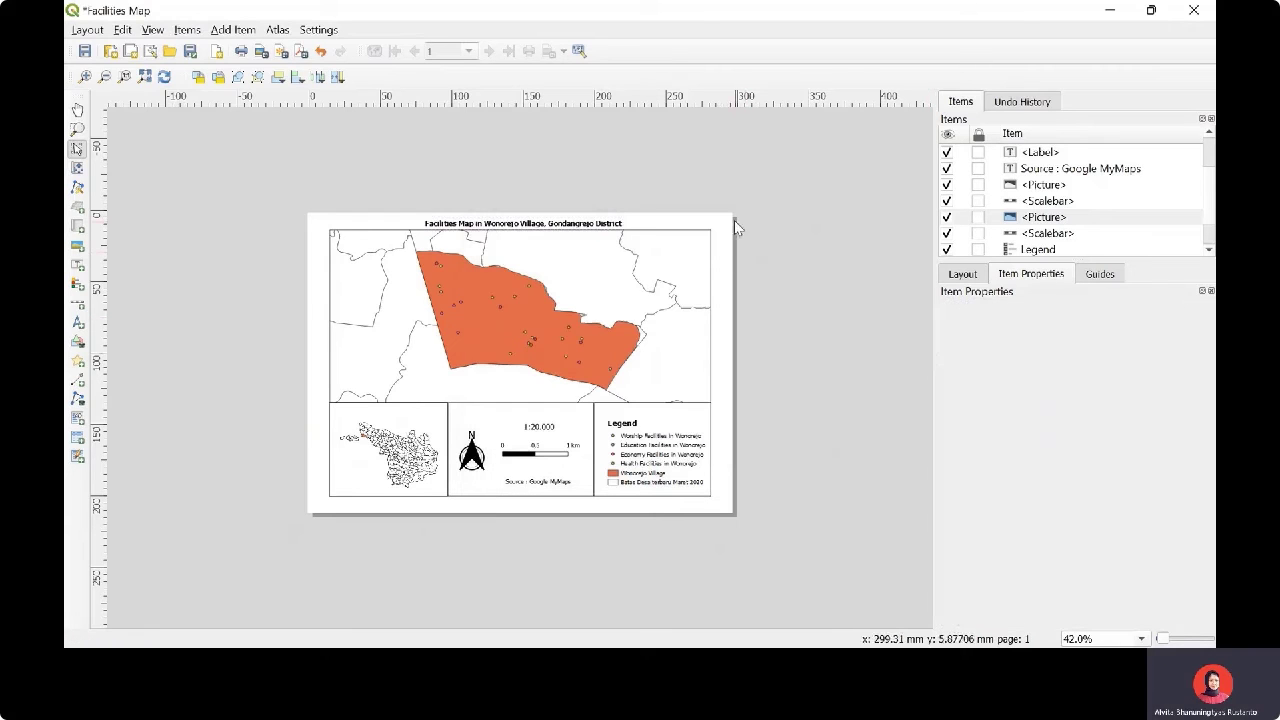
Shift the title label slightly upward, away from the map frame's upper edge
left_click(577, 218)
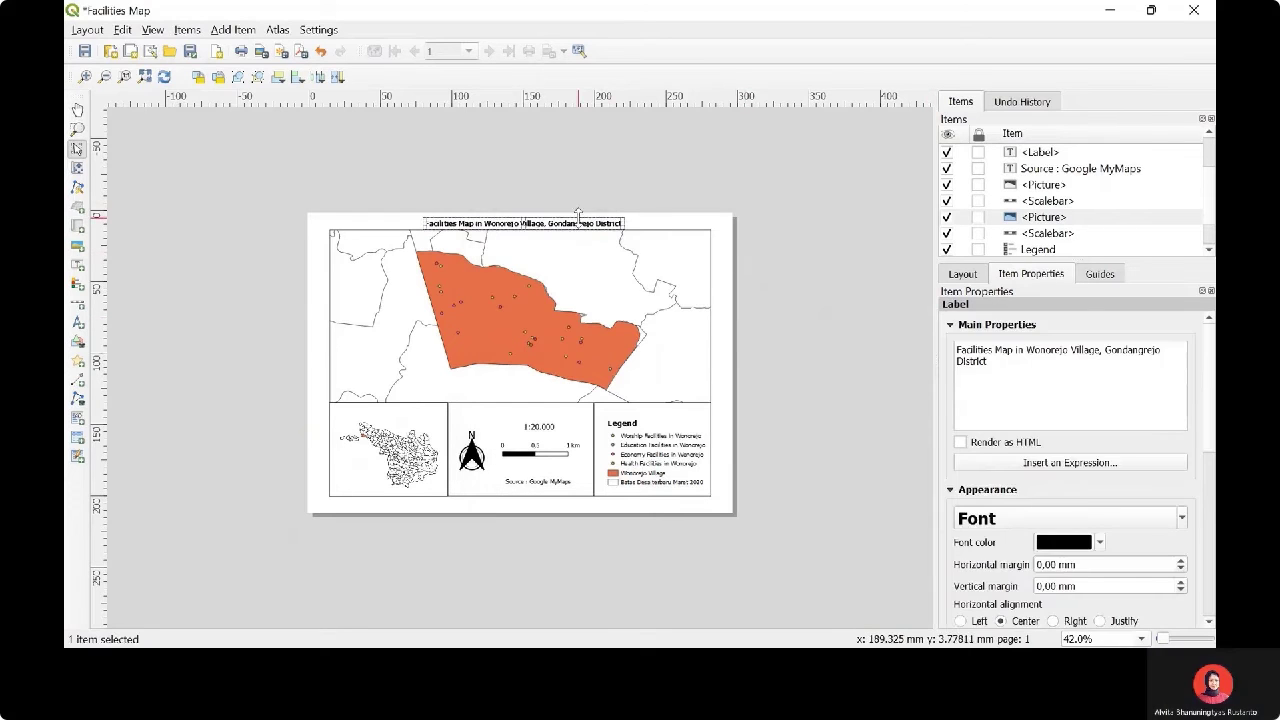
left_click(773, 298)
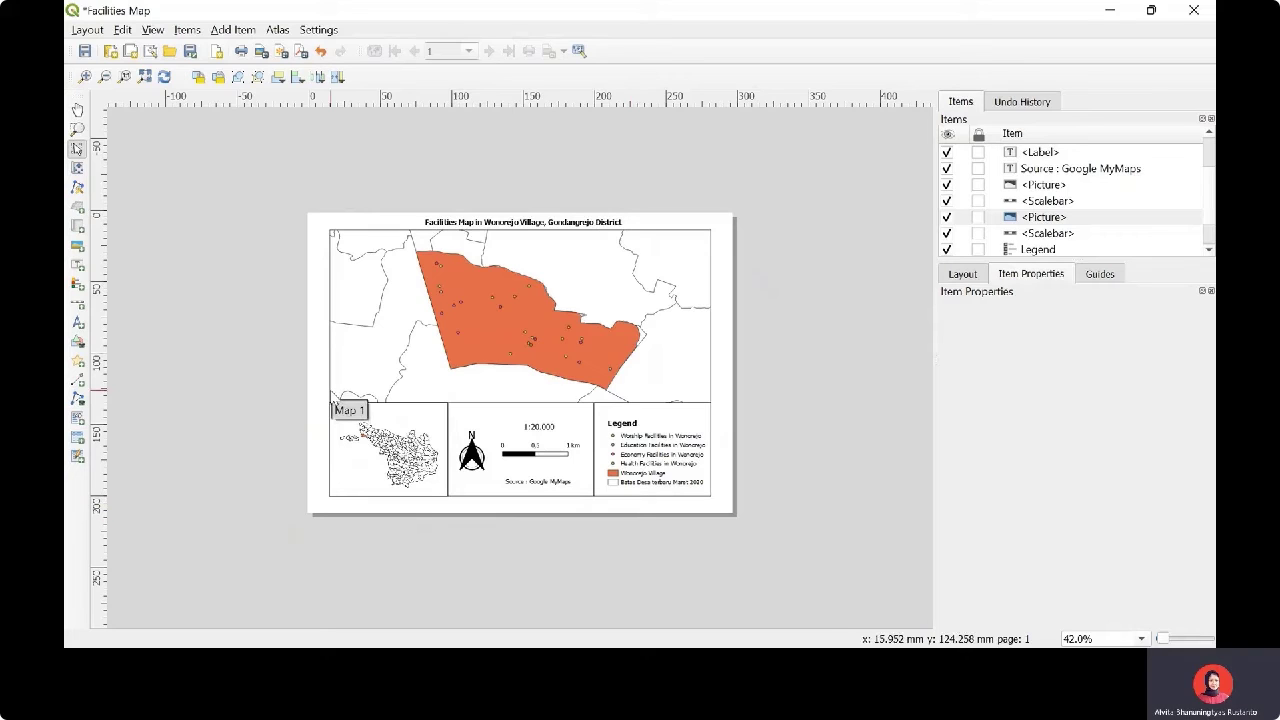
left_click(595, 223)
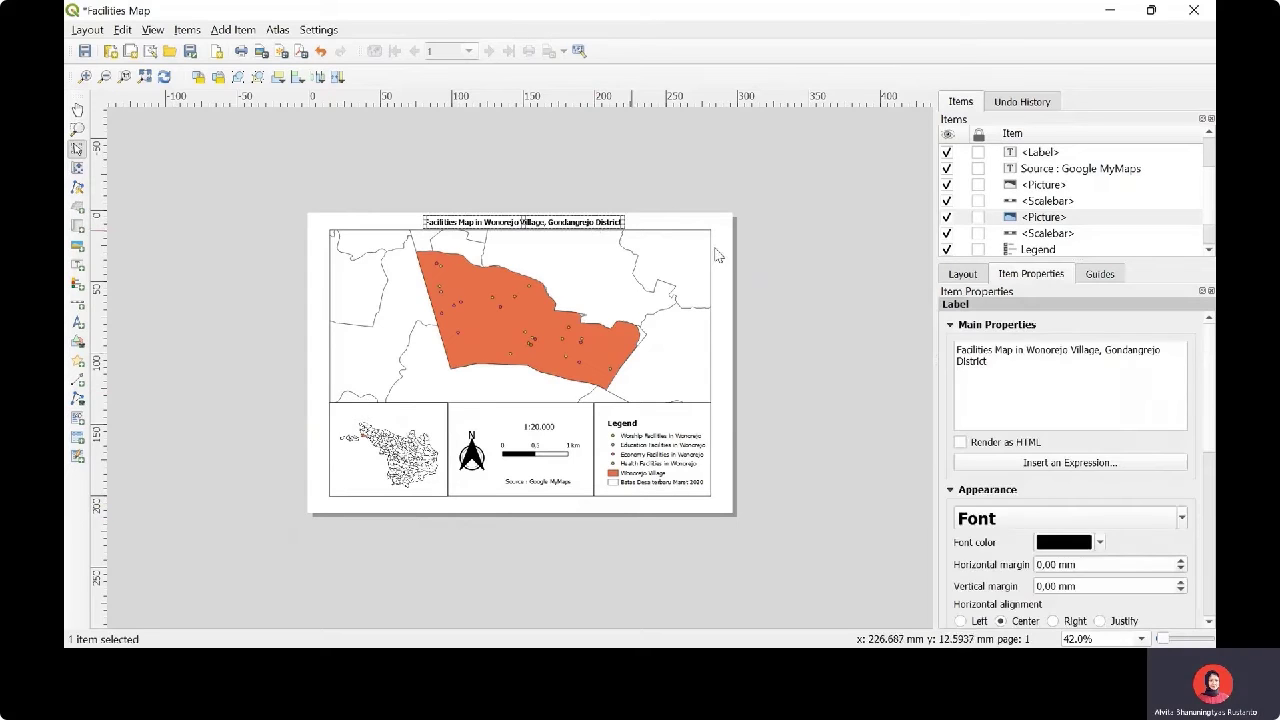
left_click(857, 306)
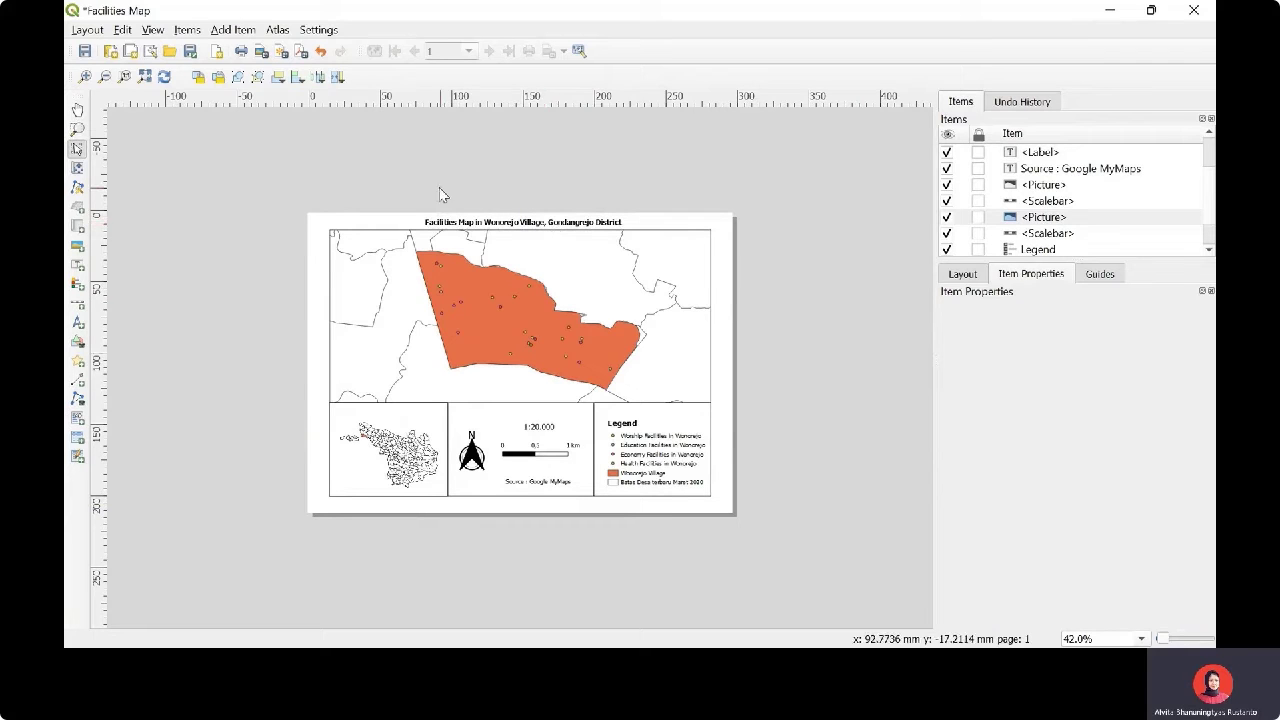
Export the layout as a PNG image named Facilities Map to the Downloads folder at 300 dpi
left_click(80, 31)
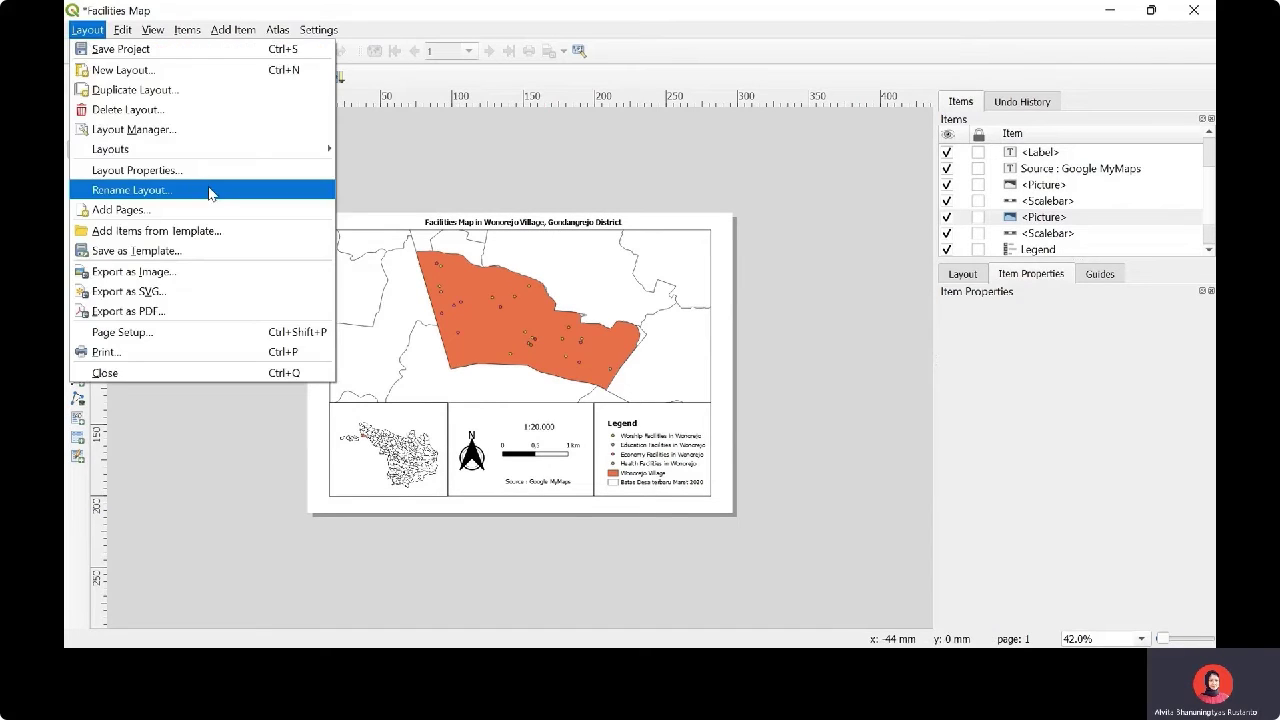
left_click(219, 278)
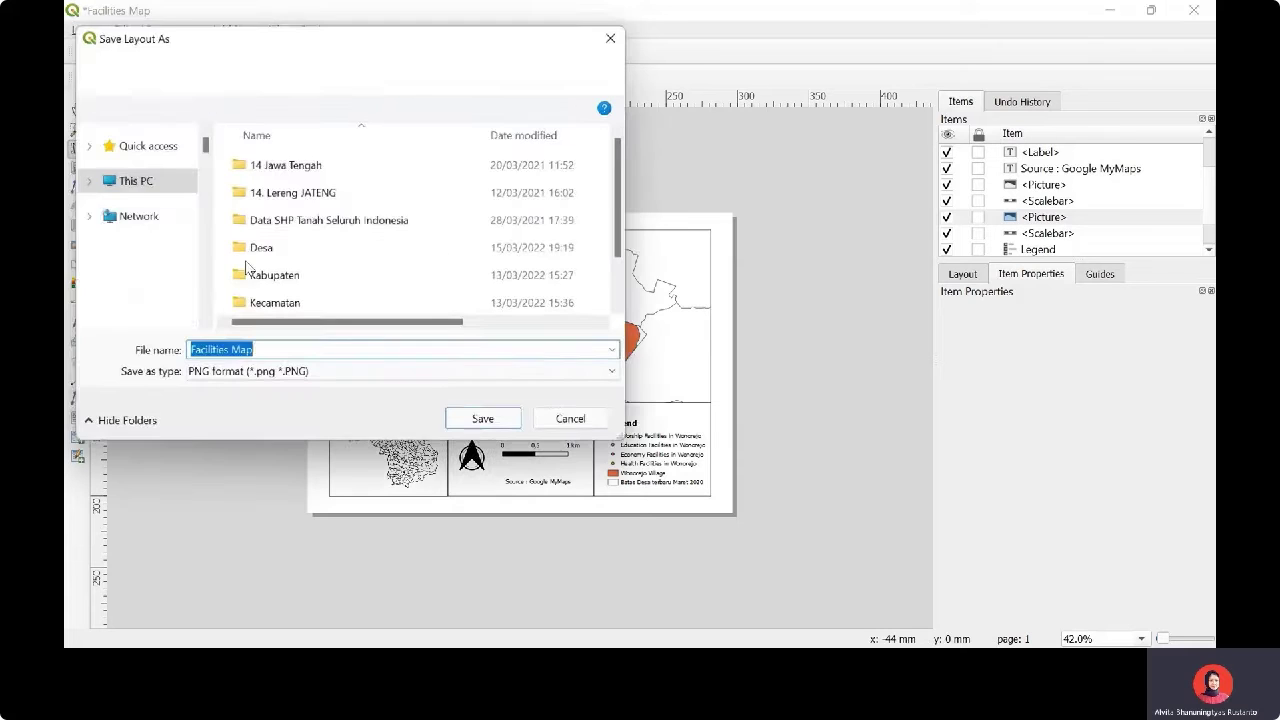
scroll(140, 250, "up", 2)
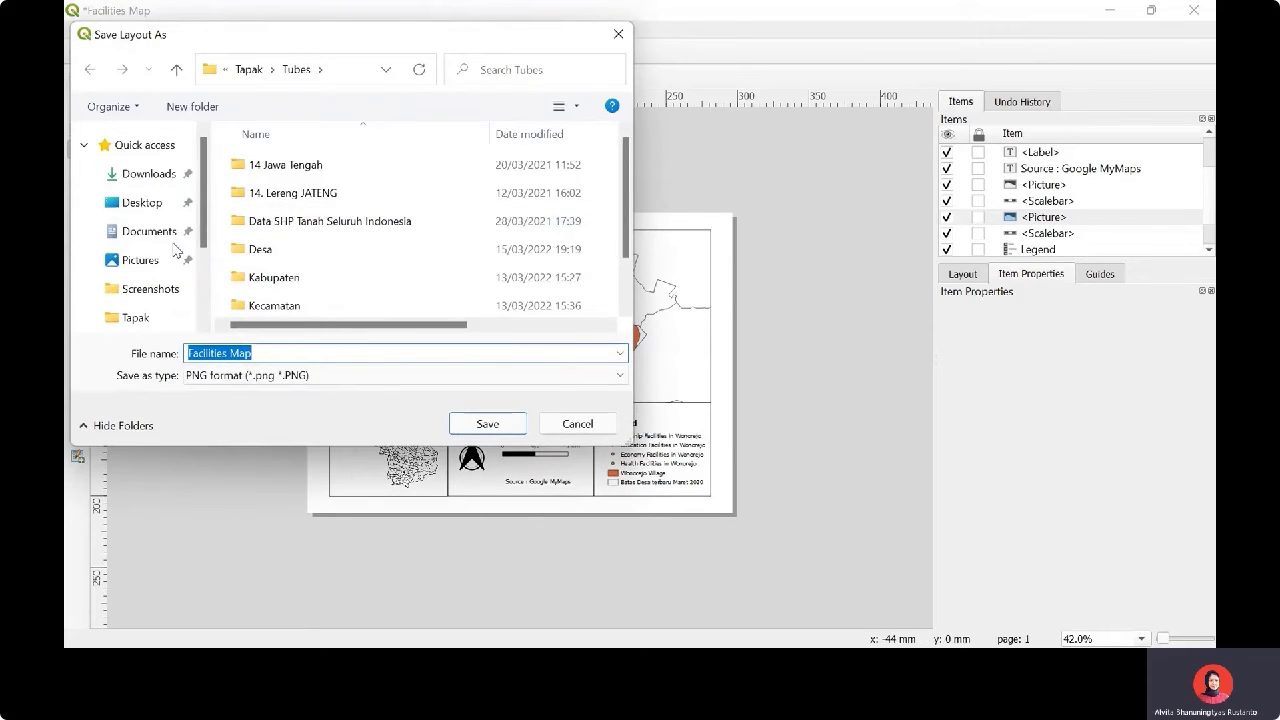
left_click(159, 186)
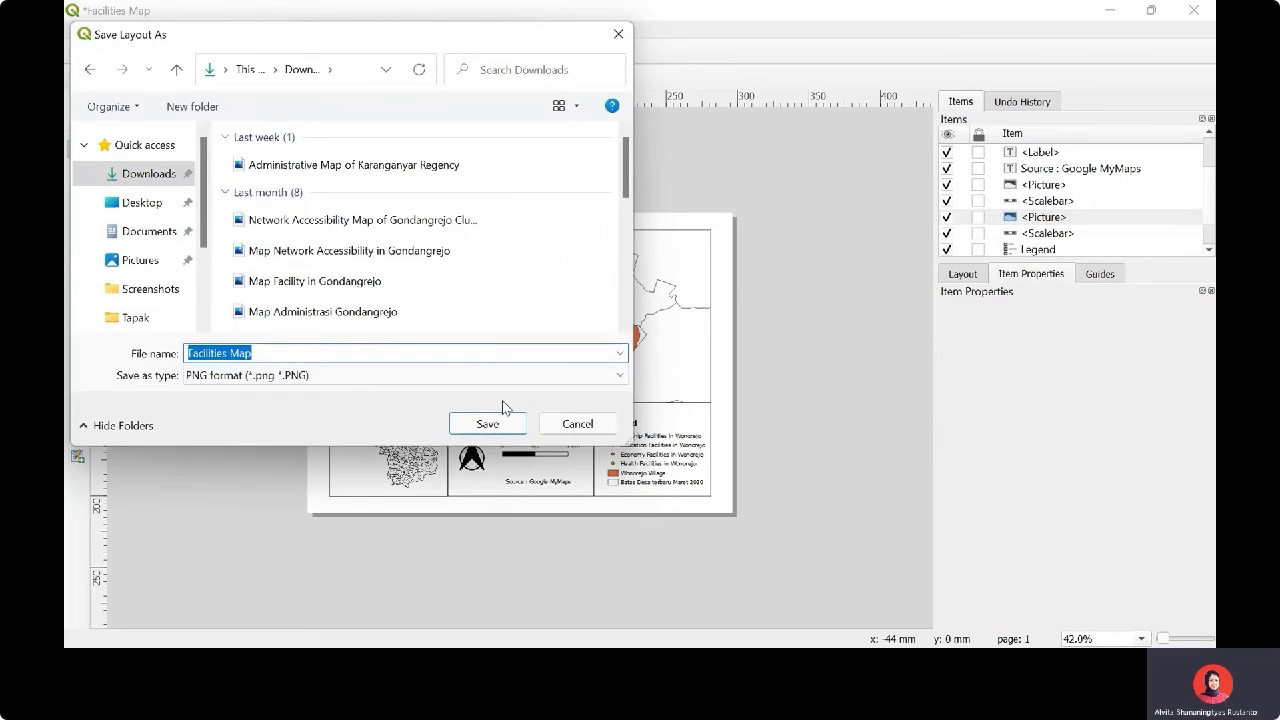
left_click(487, 423)
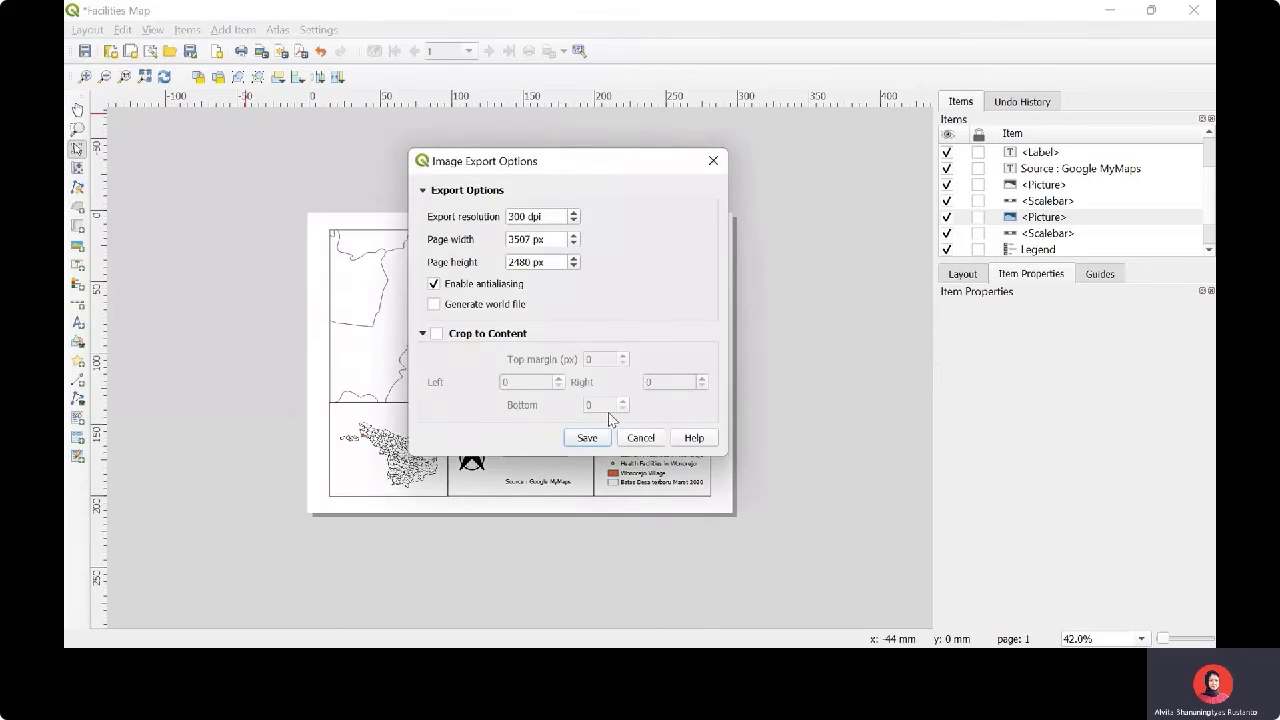
left_click(602, 442)
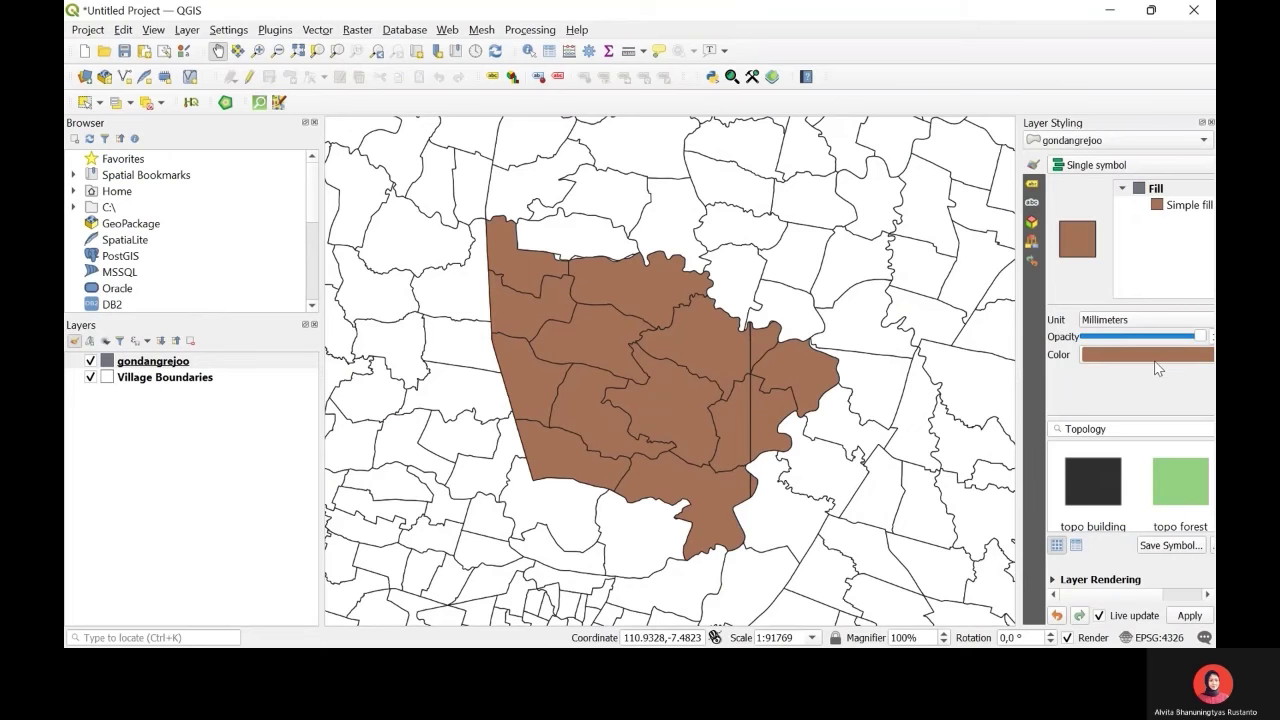
Close the layer styling settings and hide the Village Boundaries layer, leaving only gondangrejoo displayed
left_click(1210, 122)
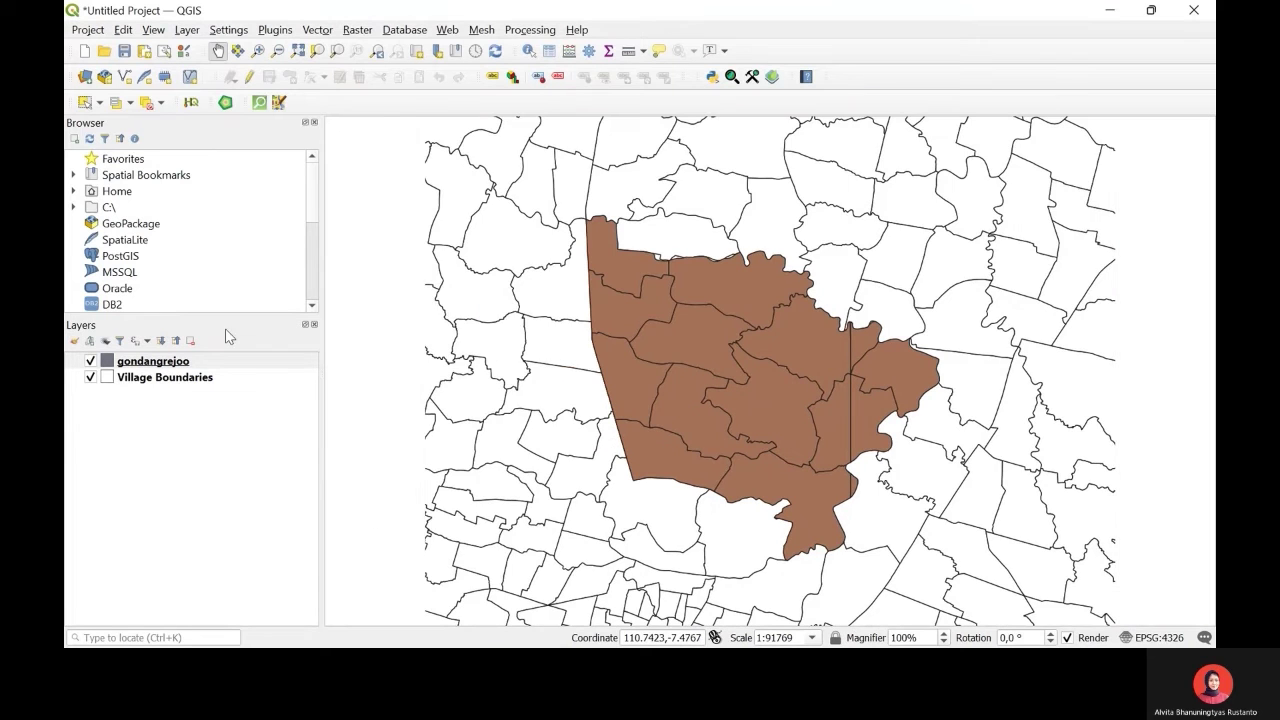
left_click(90, 377)
scroll(623, 423, "up", 1)
left_click_drag(623, 423, 590, 432)
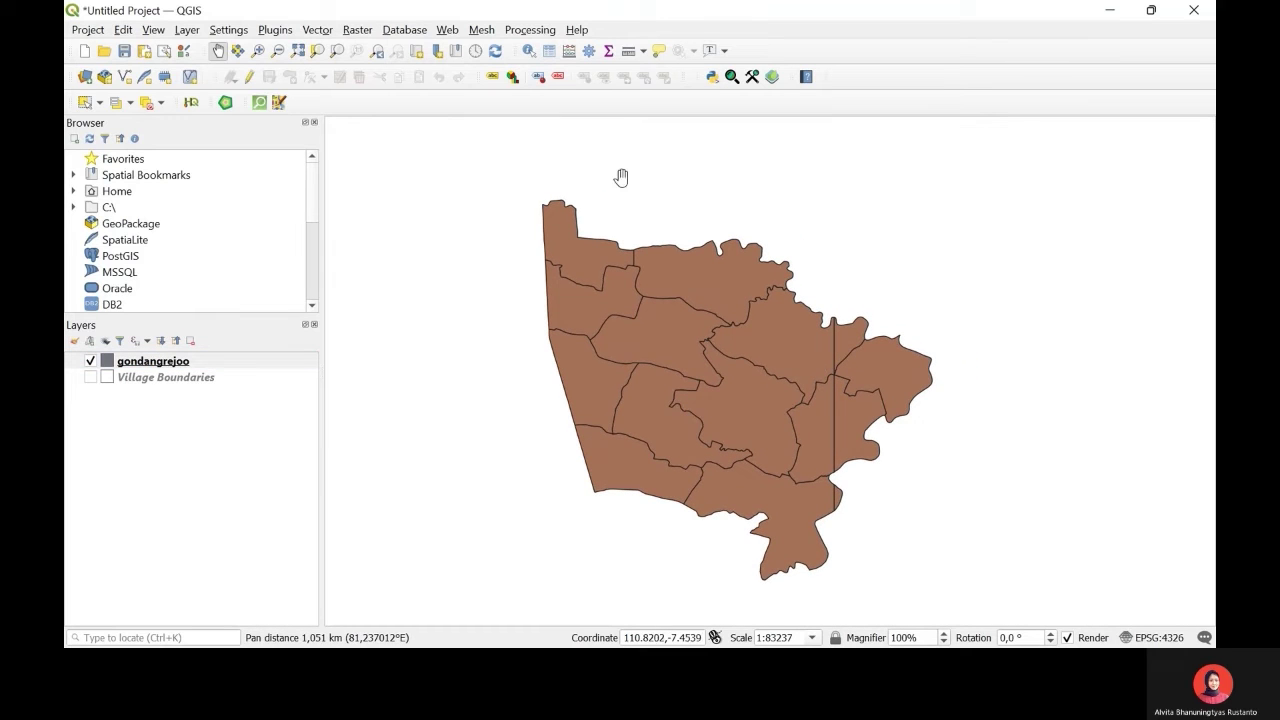
Examine the gondangrejoo layer's attribute table for its village, district and regency fields, and close it
right_click(234, 362)
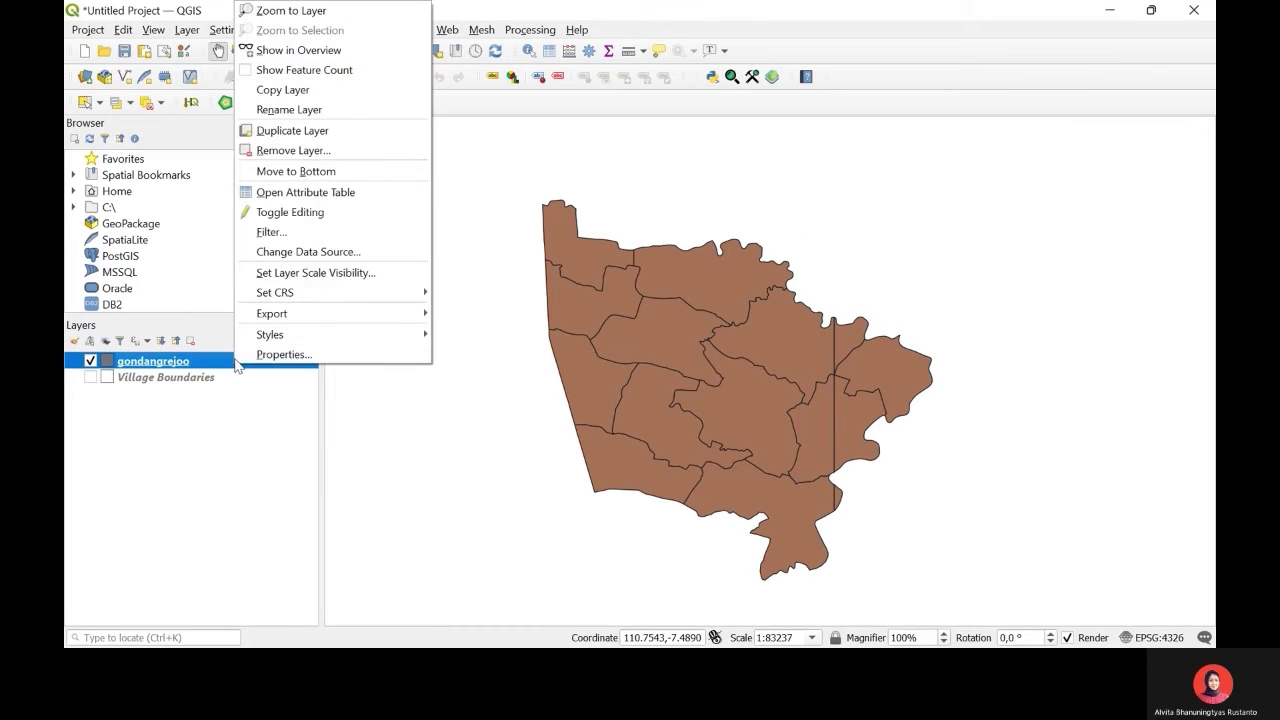
left_click(267, 194)
scroll(588, 355, "down", 2)
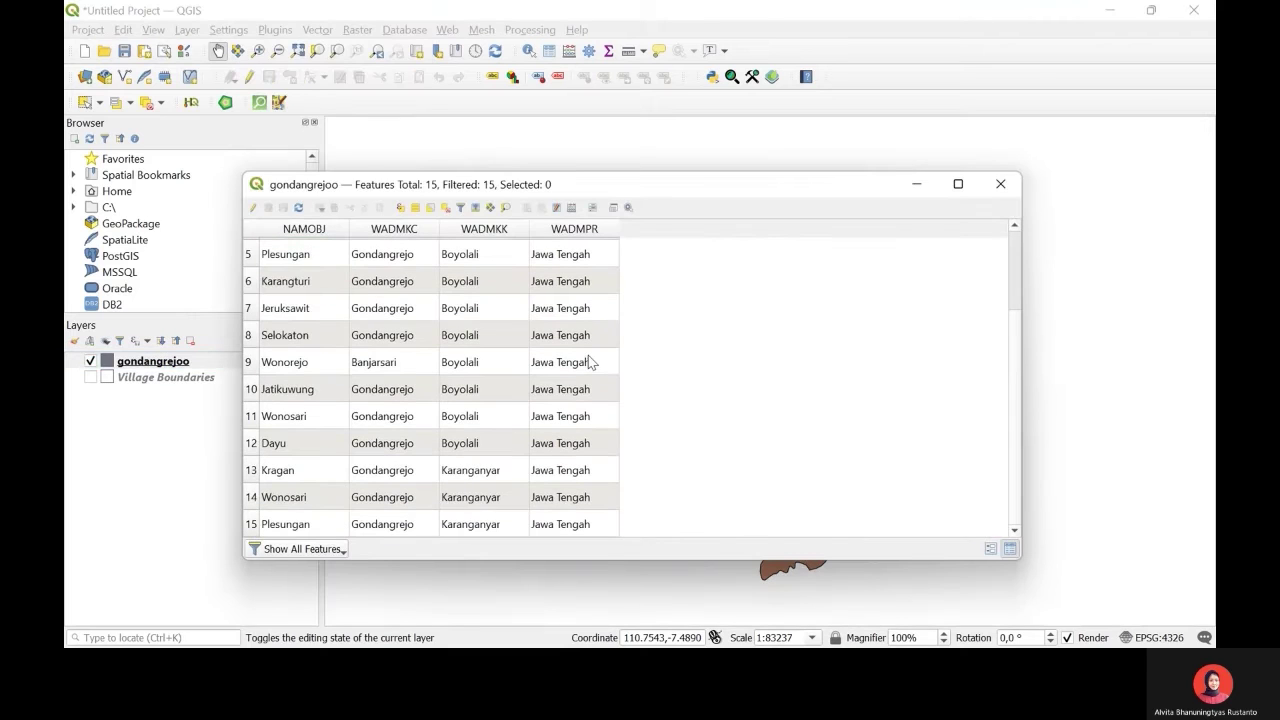
scroll(588, 355, "up", 2)
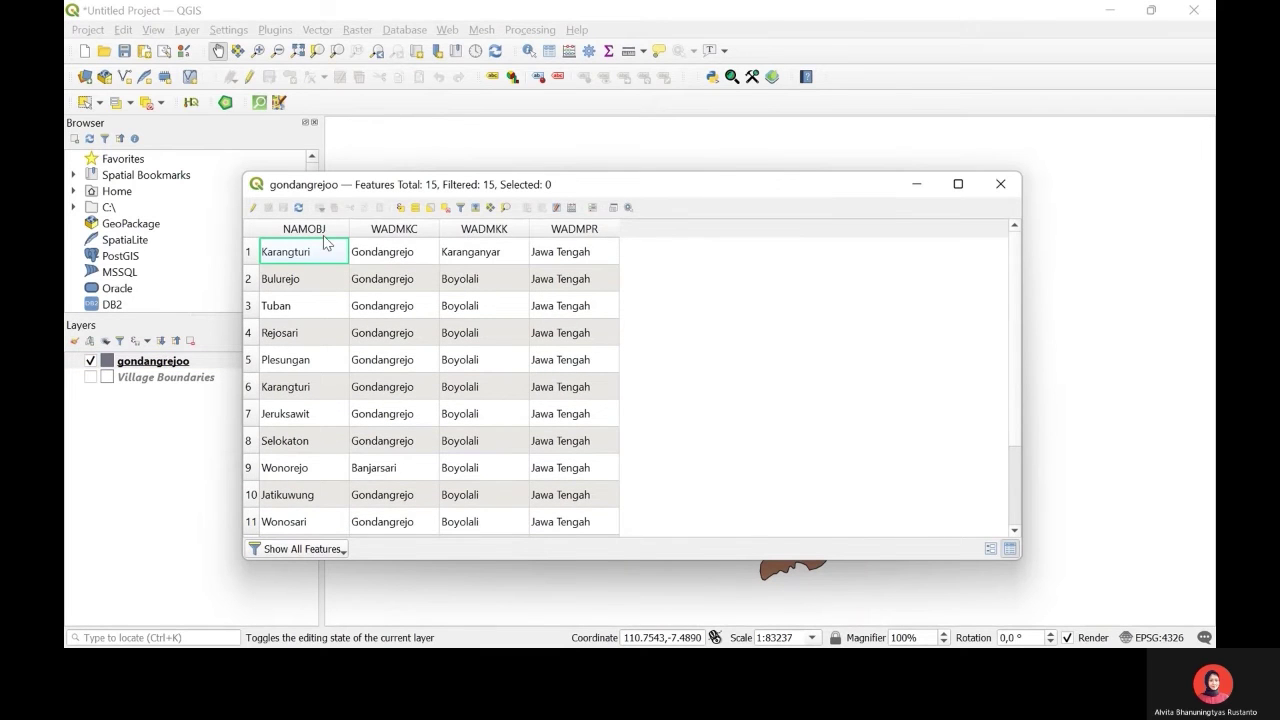
left_click(1000, 184)
Search the plugin manager for "spre" and check whether the Spreadsheet Layers plugin is installed
left_click(275, 31)
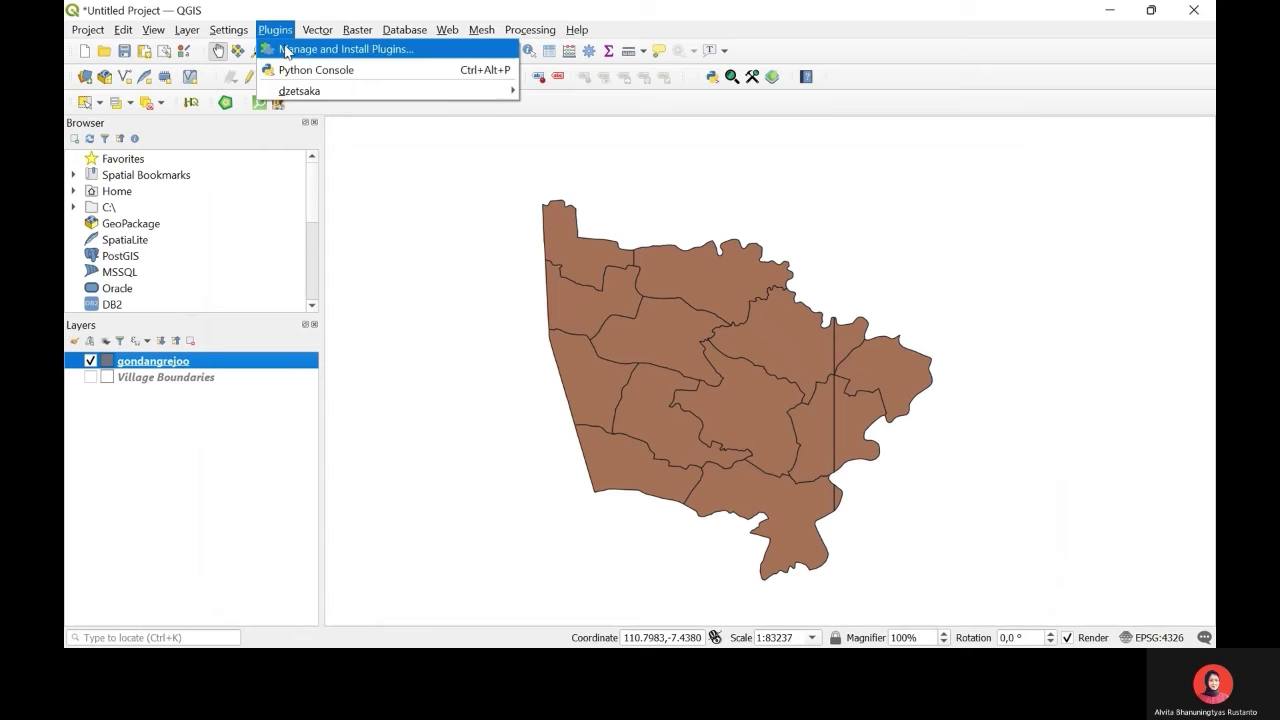
left_click(288, 50)
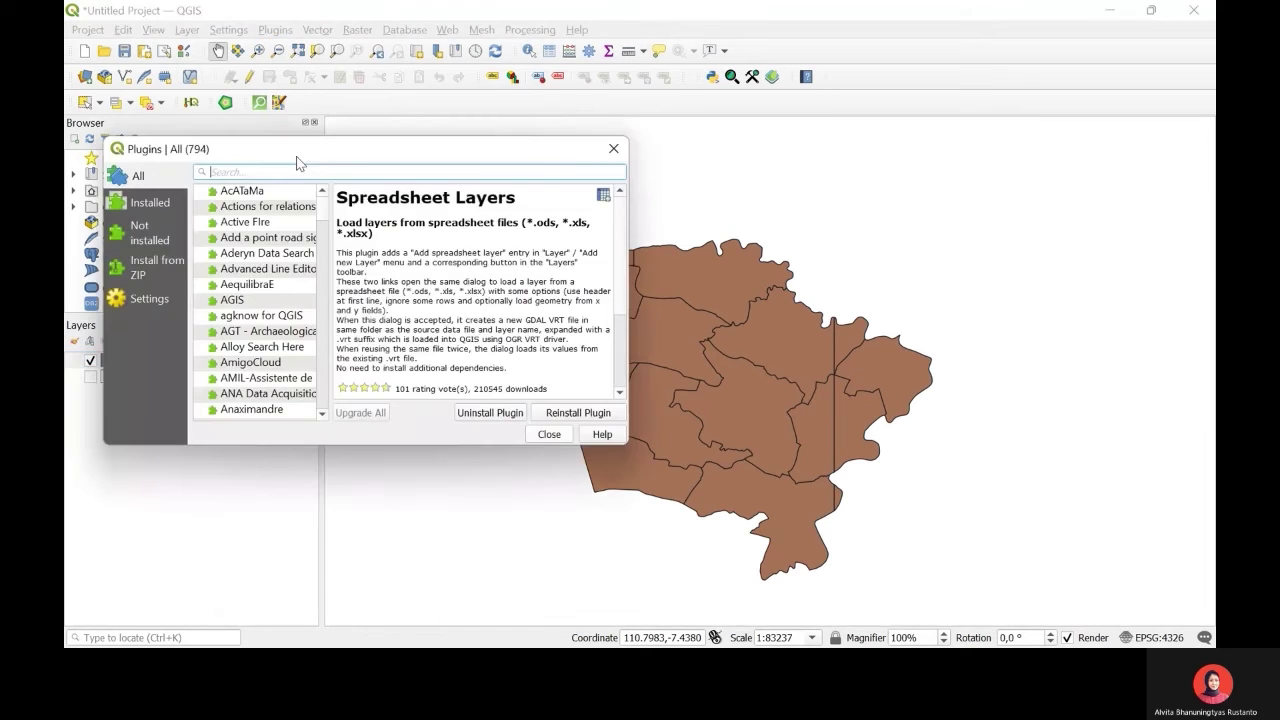
type("spre")
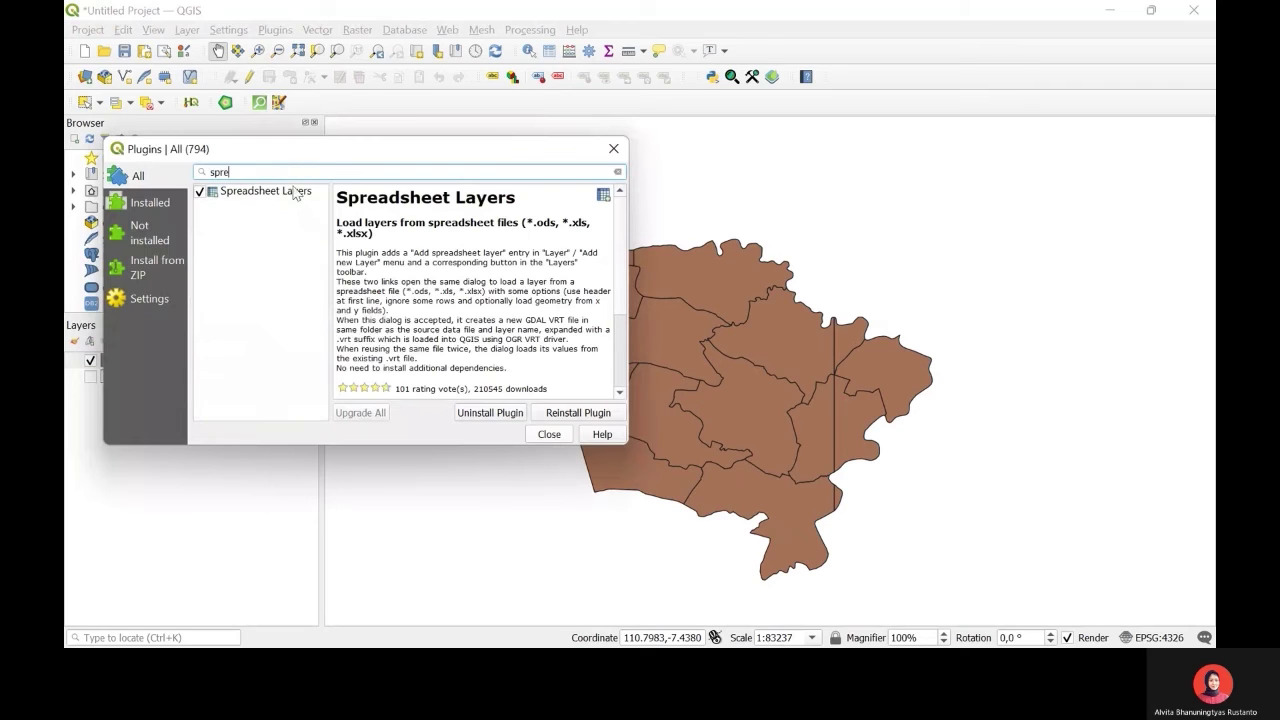
left_click(296, 192)
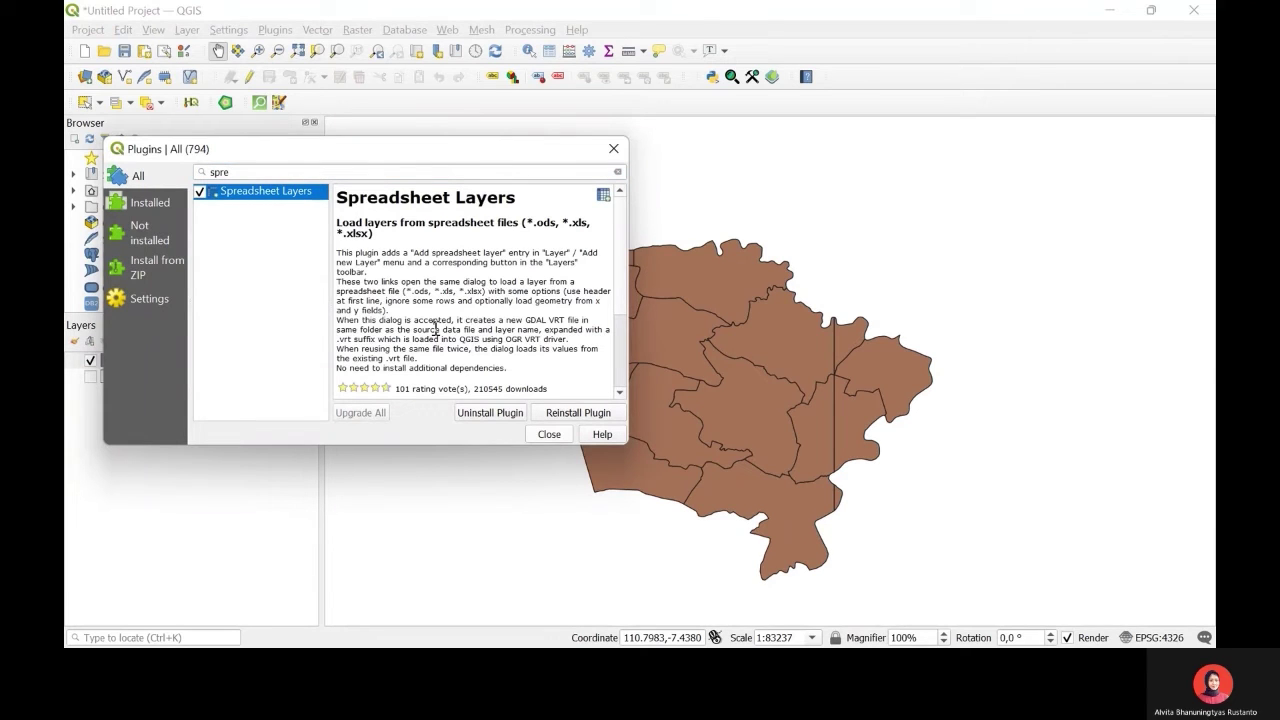
left_click(550, 434)
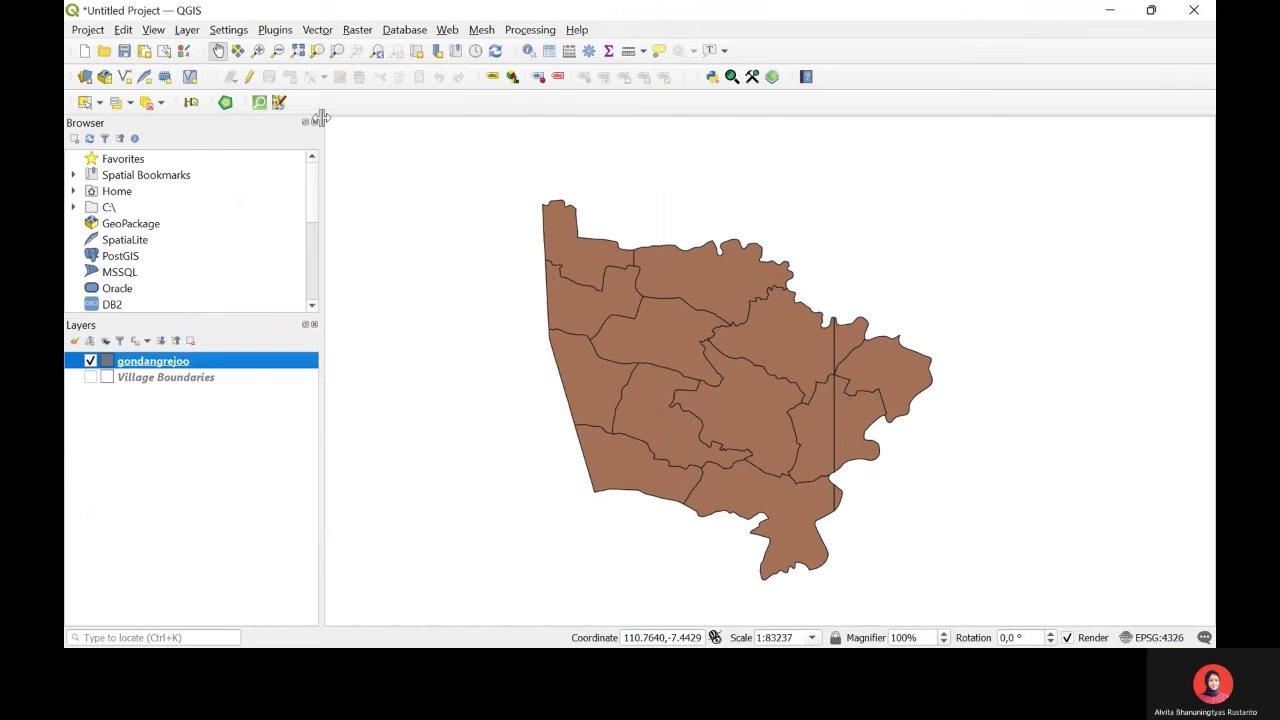
Import Sheet1 of Population profile of Gondangrejo Districts.xlsx as a spreadsheet layer, with the Population field type set to Real
left_click(187, 29)
mouse_move(214, 89)
left_click(543, 428)
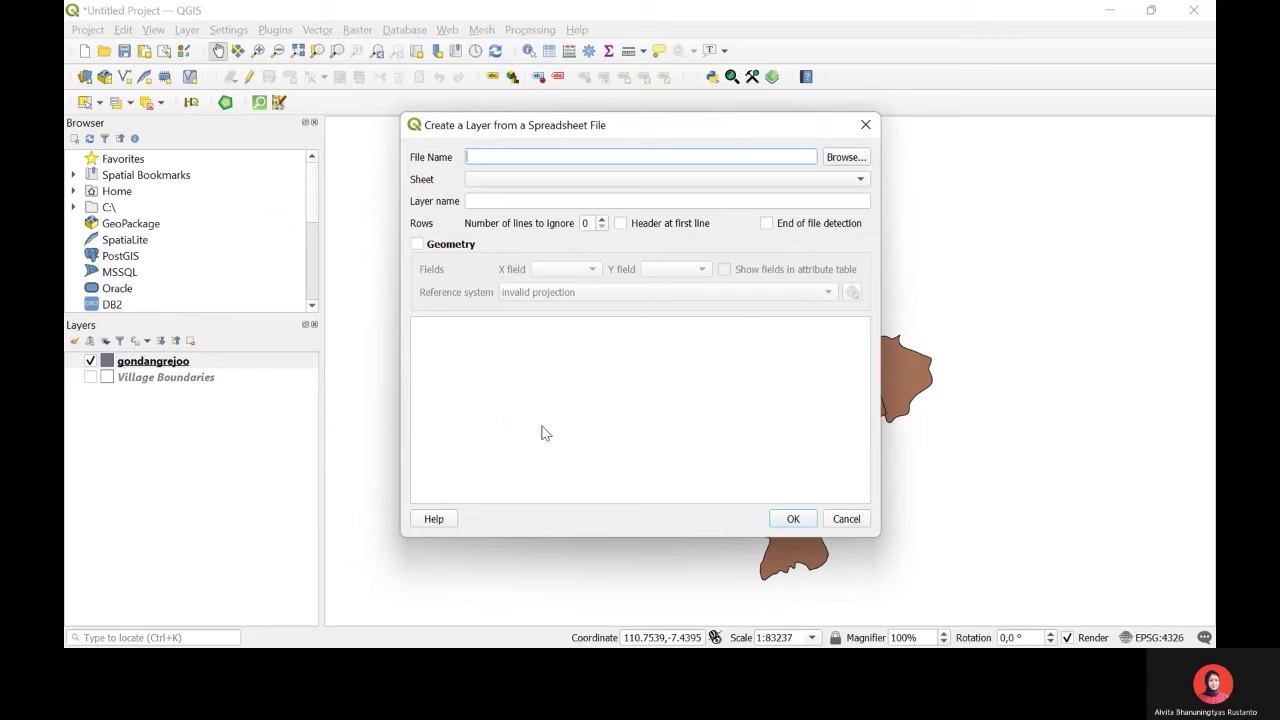
left_click(840, 158)
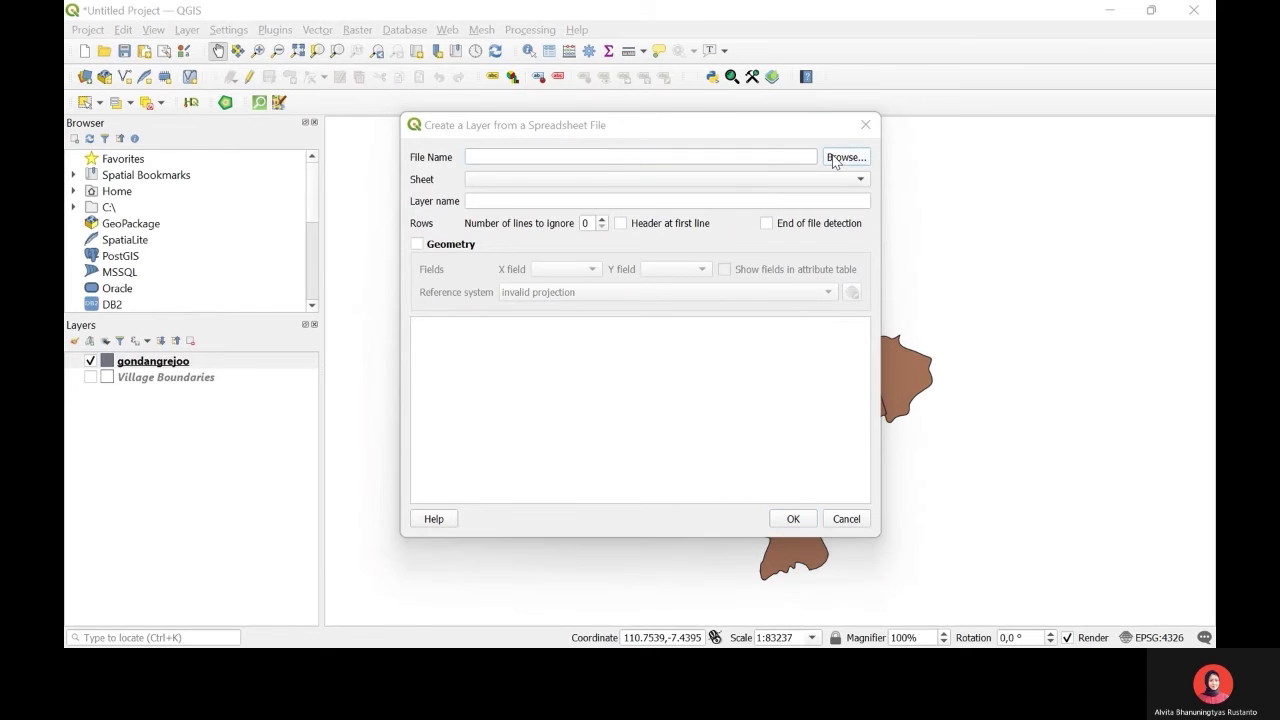
double_click(706, 340)
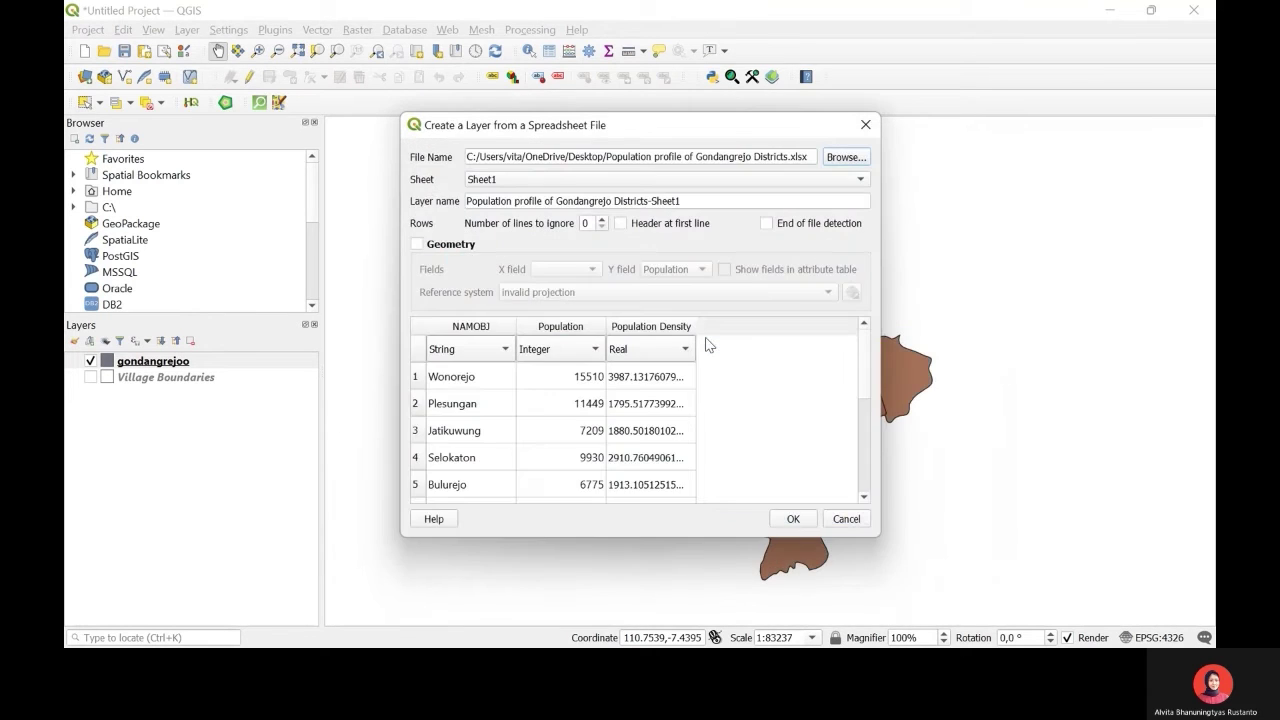
left_click(592, 349)
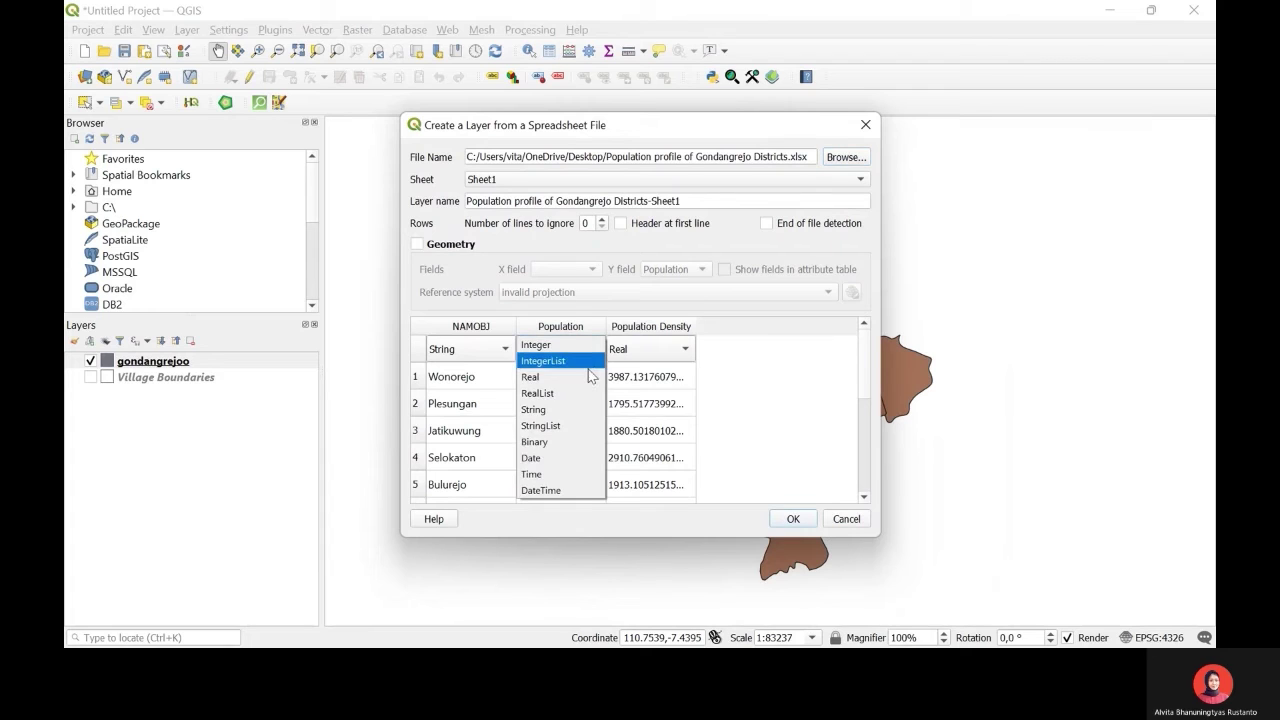
left_click(588, 375)
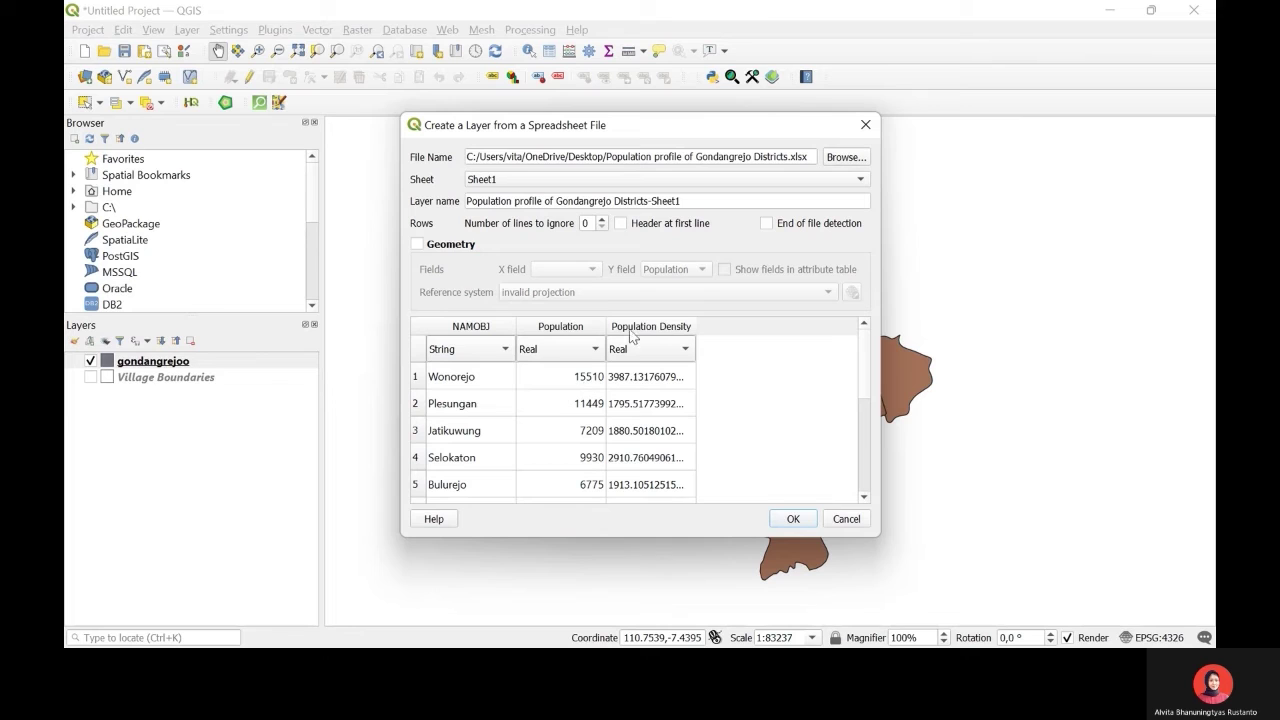
left_click(803, 518)
Create a vector join on the gondangrejoo layer to the population profile sheet, using NAMOBJ as both join field and target field
left_click(239, 380)
right_click(239, 380)
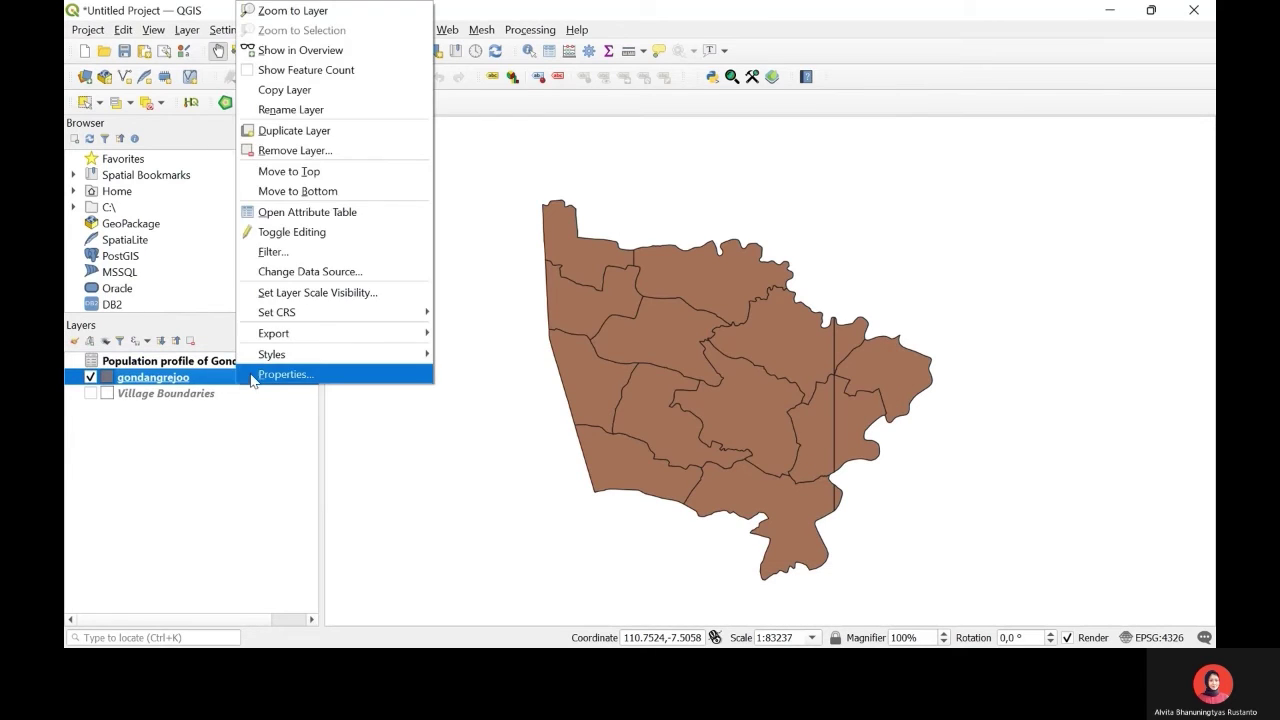
left_click(264, 375)
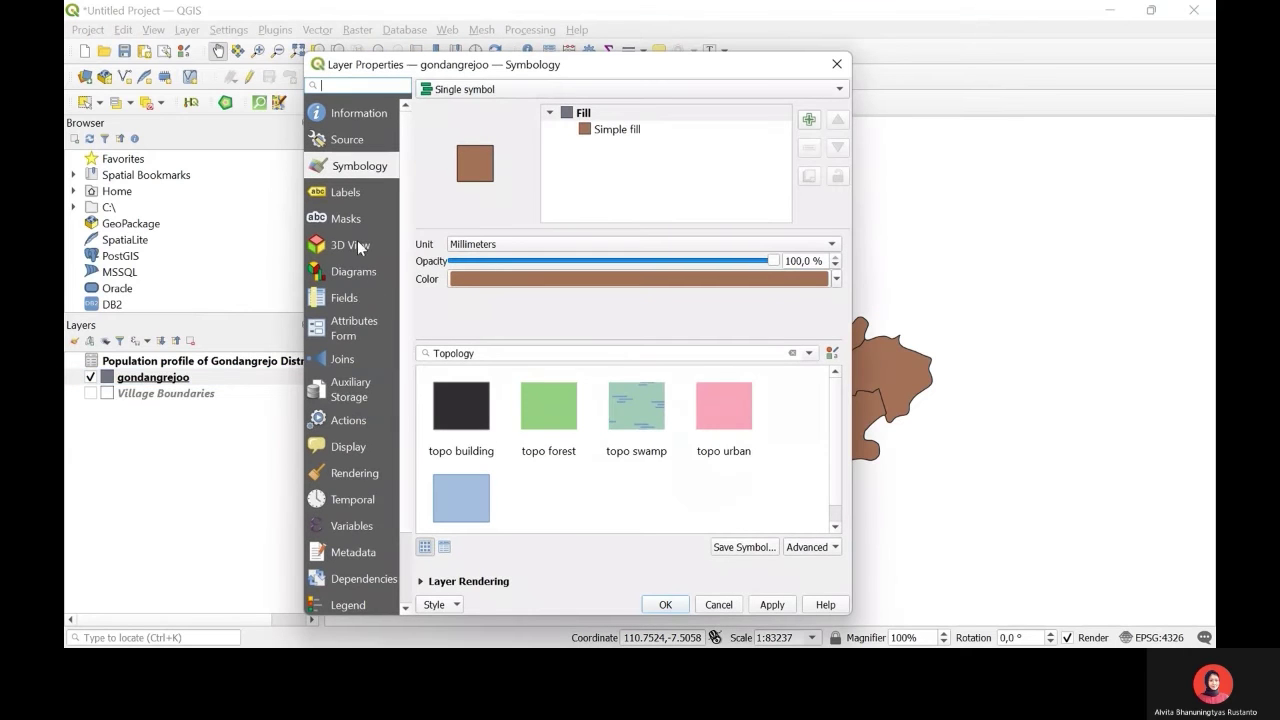
left_click(357, 361)
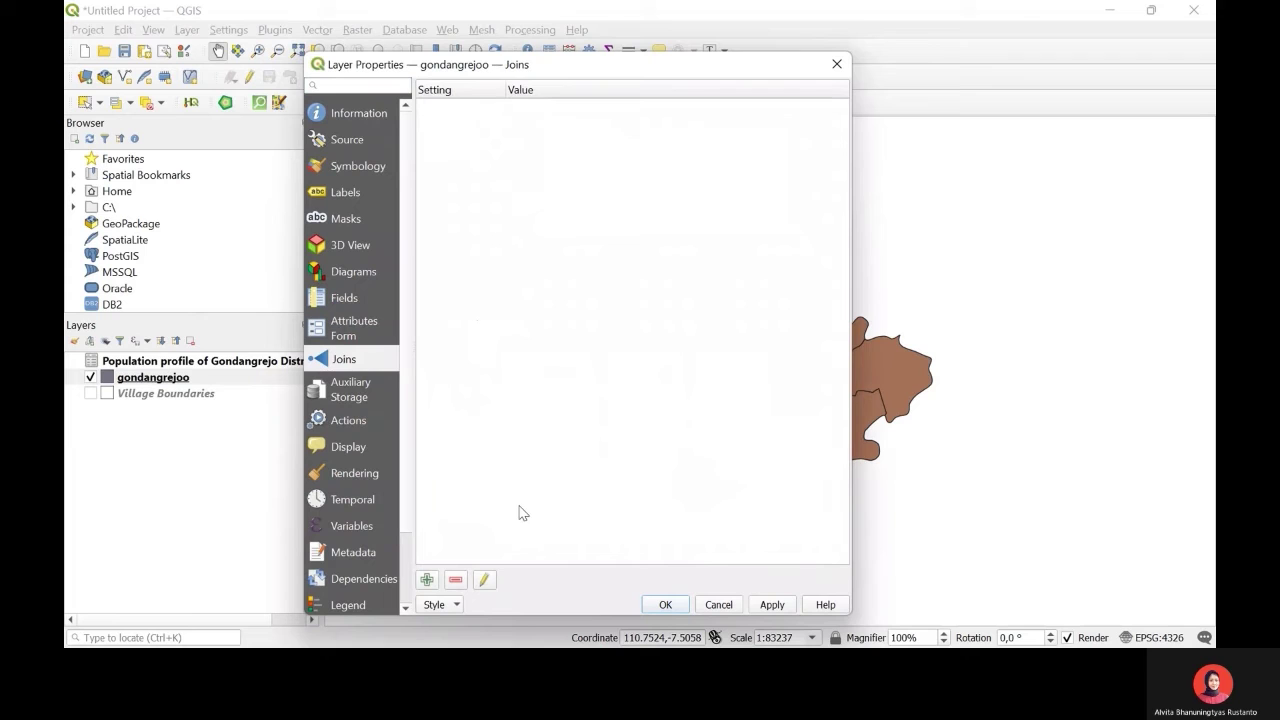
left_click(427, 580)
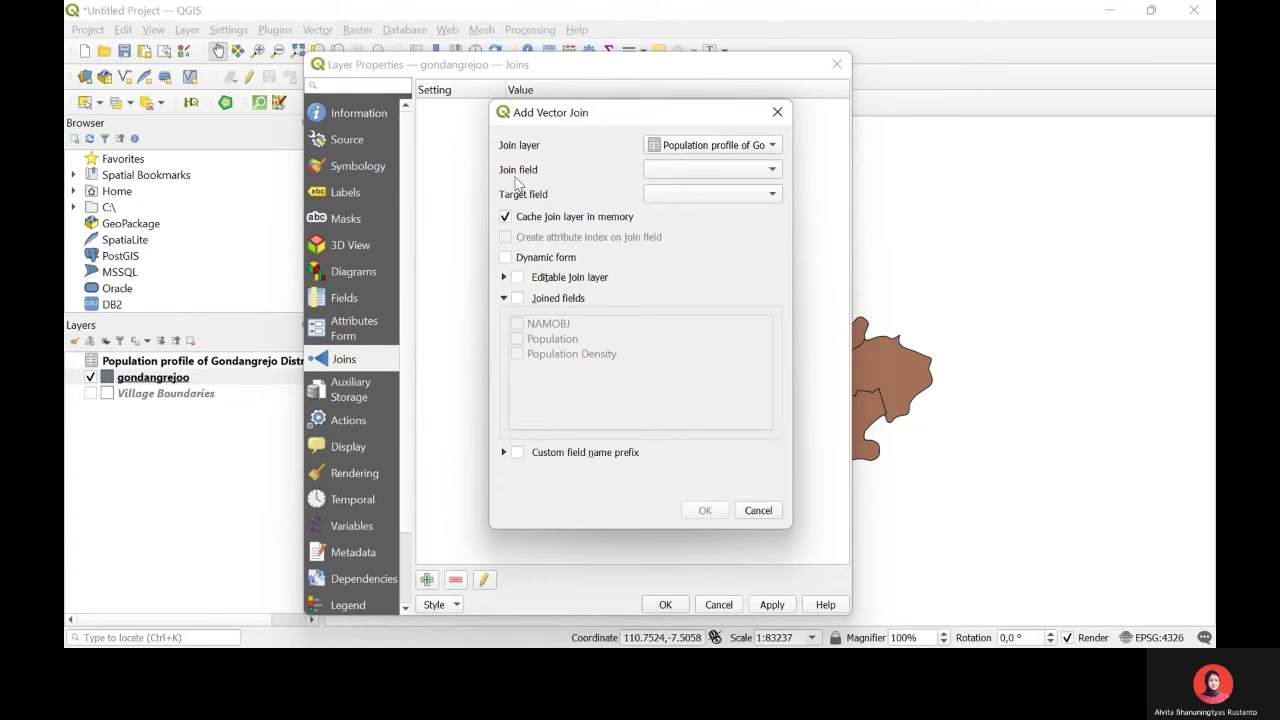
left_click(661, 170)
left_click(666, 172)
left_click(655, 196)
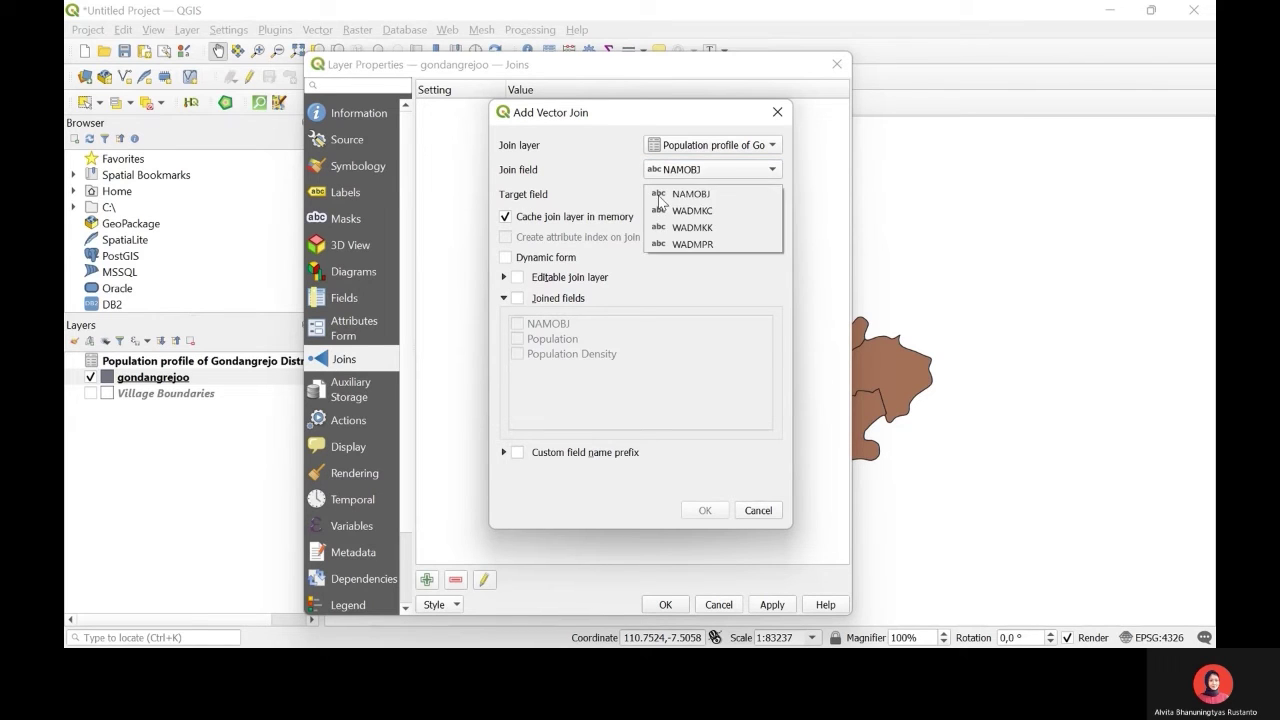
left_click(664, 196)
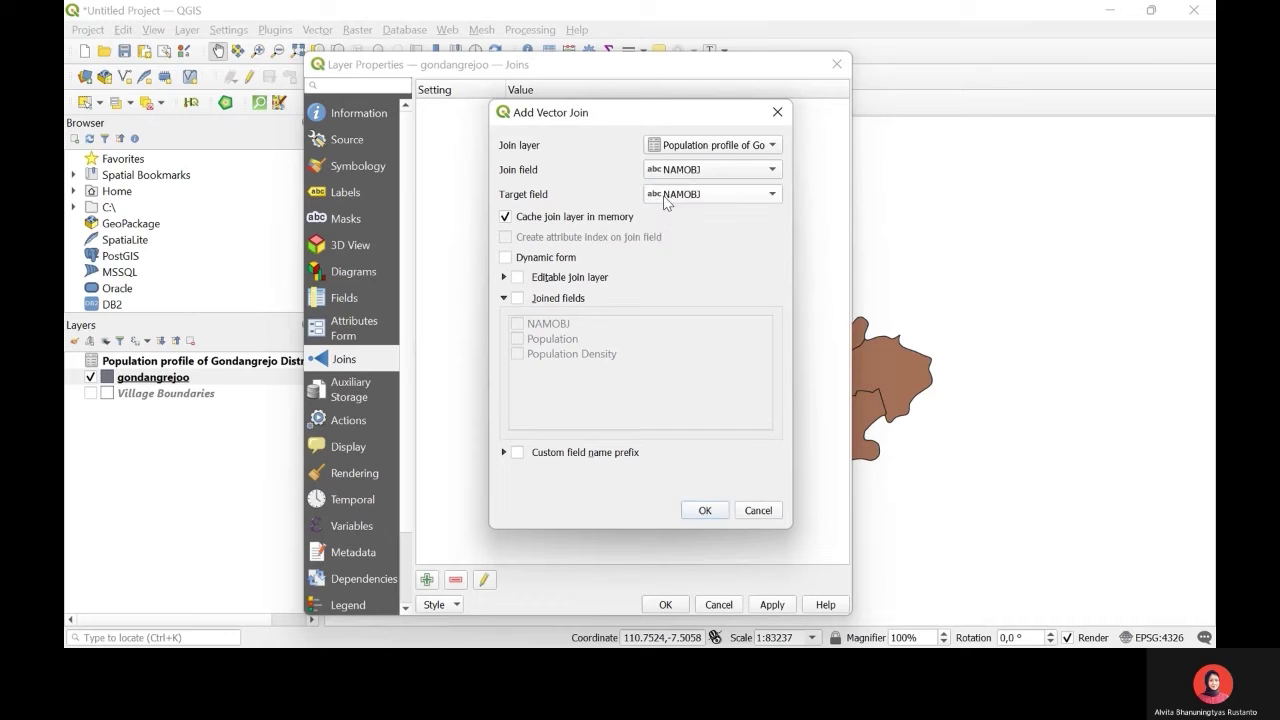
Limit the joined fields to Population and Population Density, and apply the join to the gondangrejoo layer
left_click(517, 300)
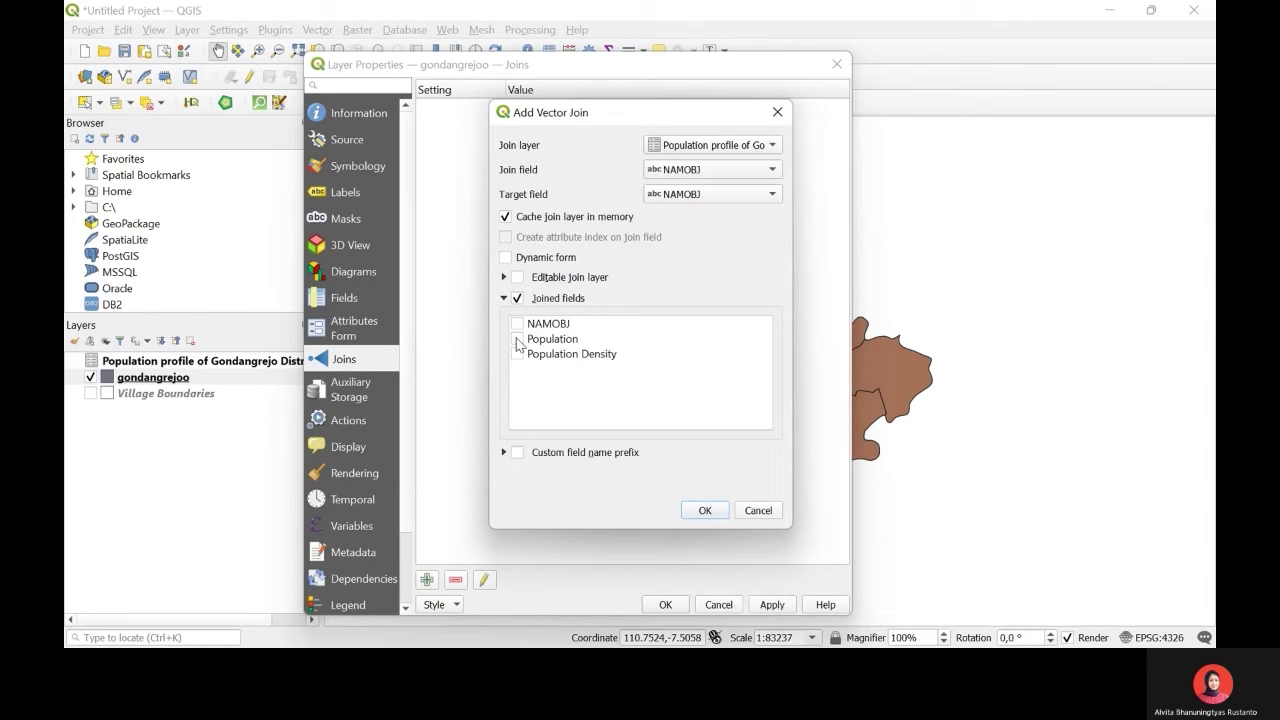
left_click(517, 339)
left_click(697, 510)
left_click(762, 605)
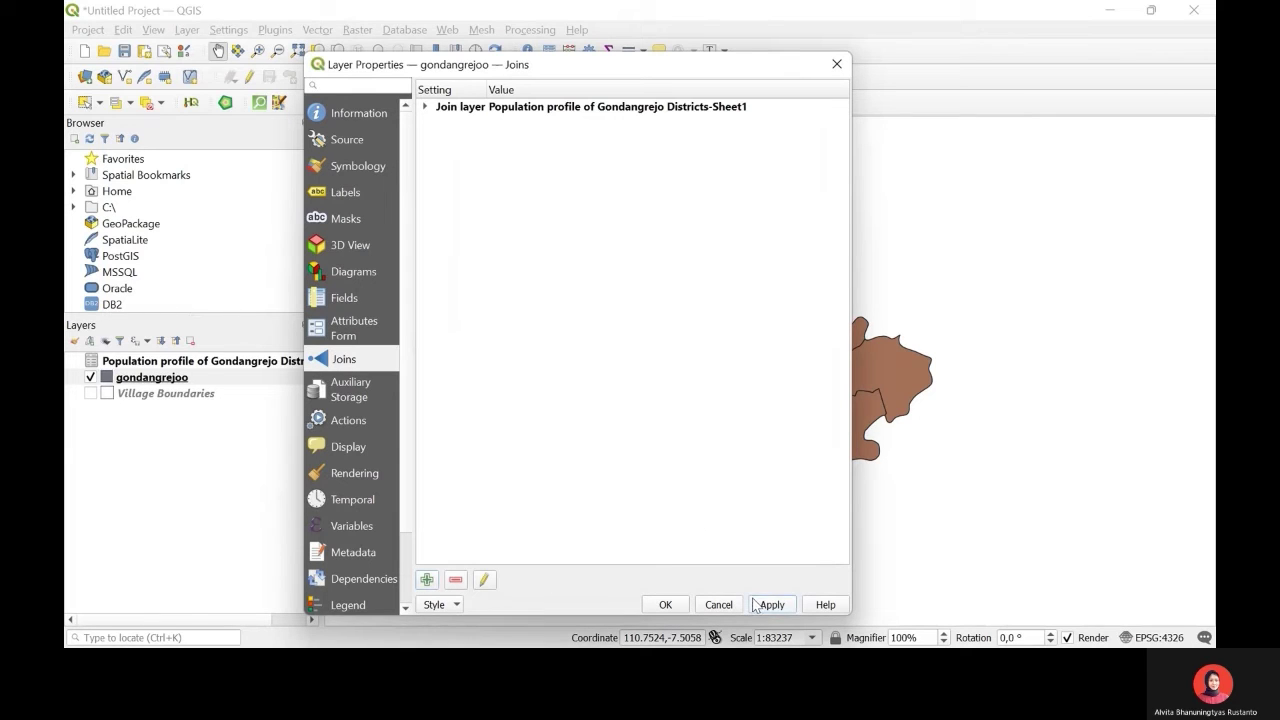
left_click(665, 605)
Examine the joined population columns in the gondangrejoo attribute table, widening them to read their values, and close the table
right_click(286, 386)
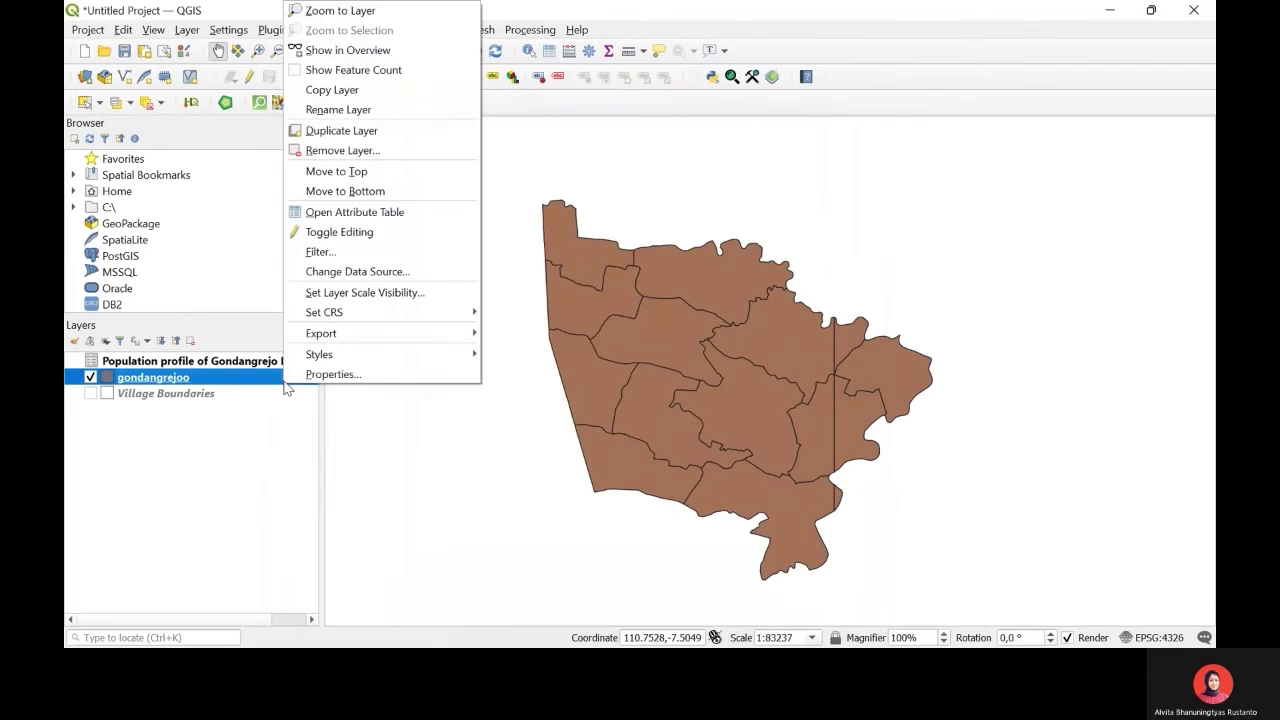
left_click(359, 213)
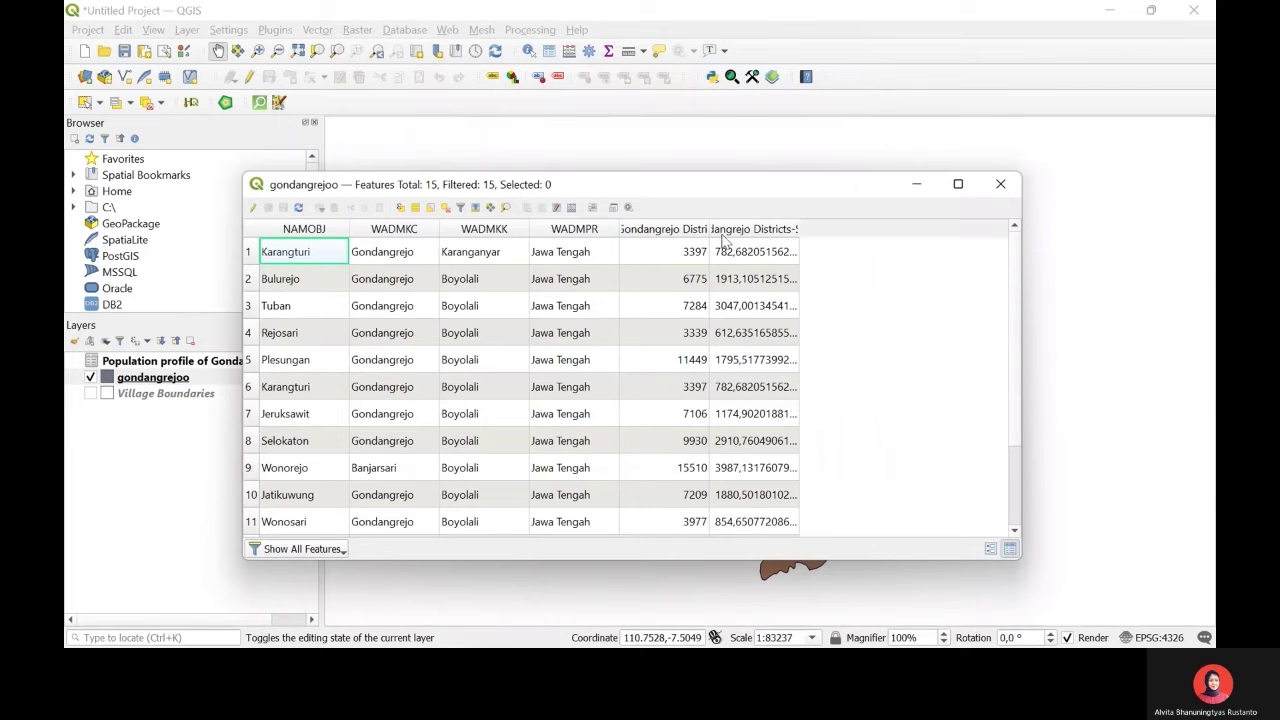
left_click_drag(722, 236, 737, 228)
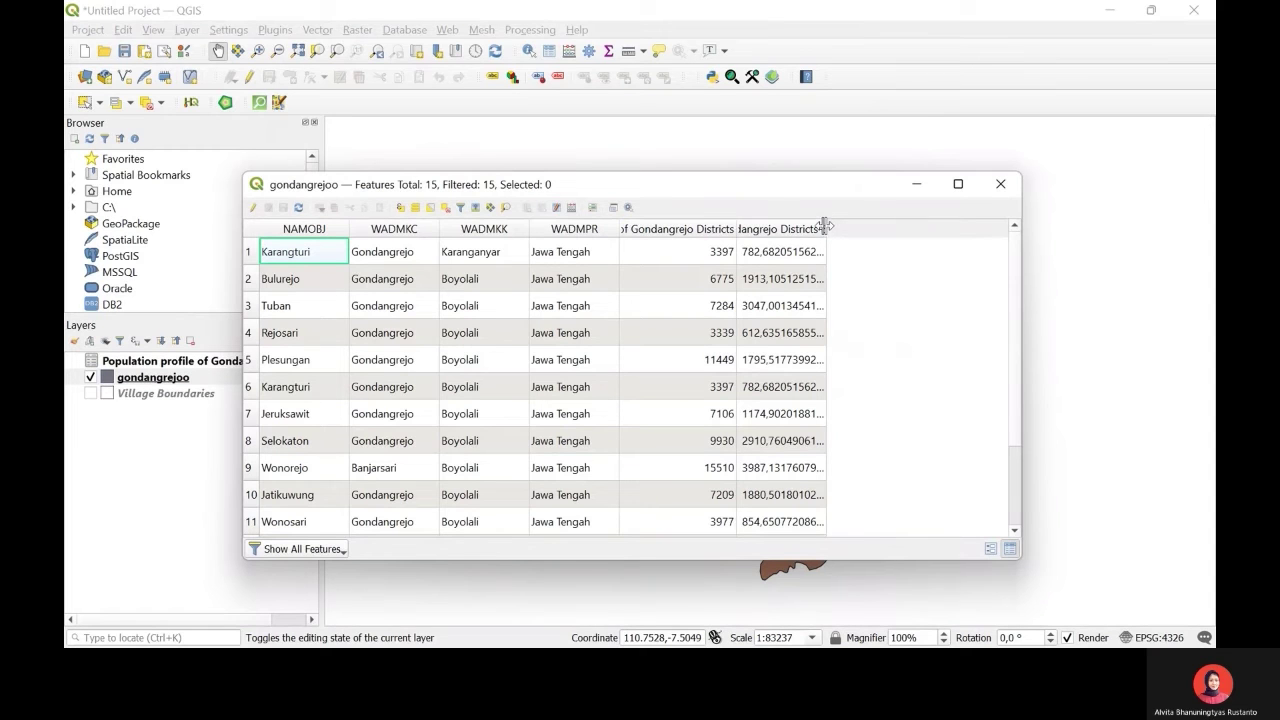
left_click_drag(824, 227, 870, 226)
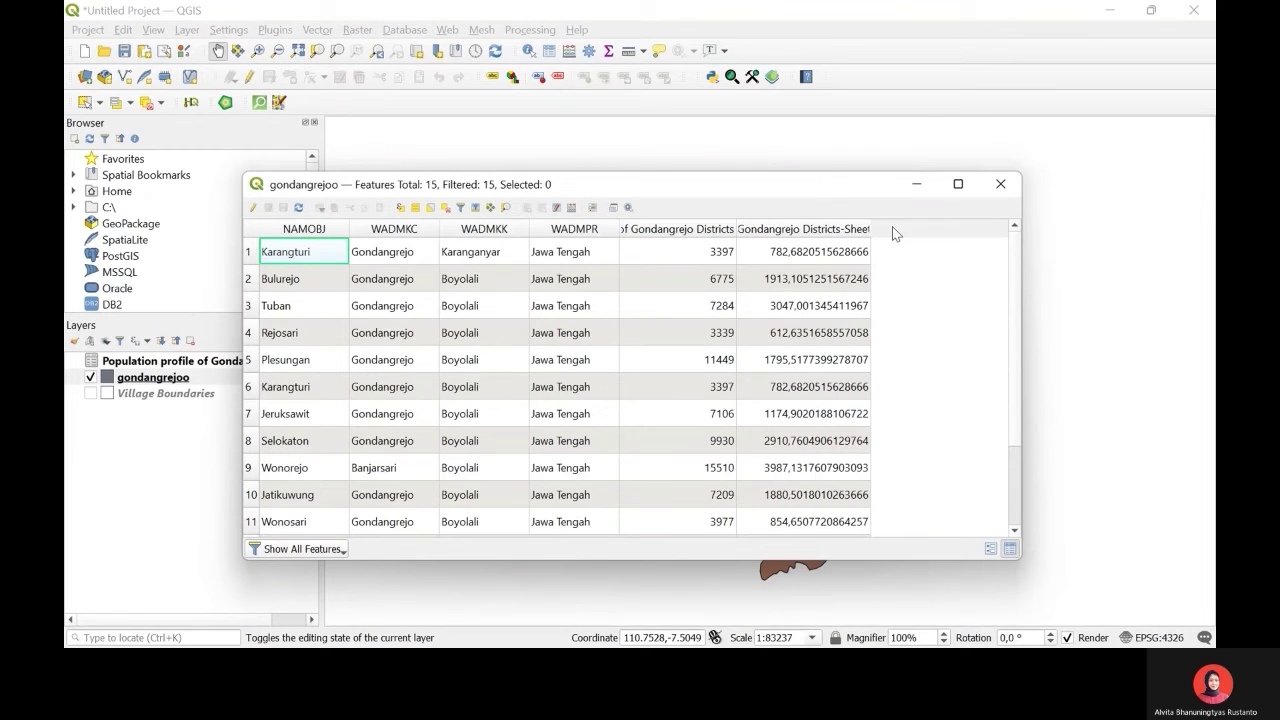
left_click(1001, 184)
Duplicate the gondangrejoo layer and select the original layer
right_click(200, 378)
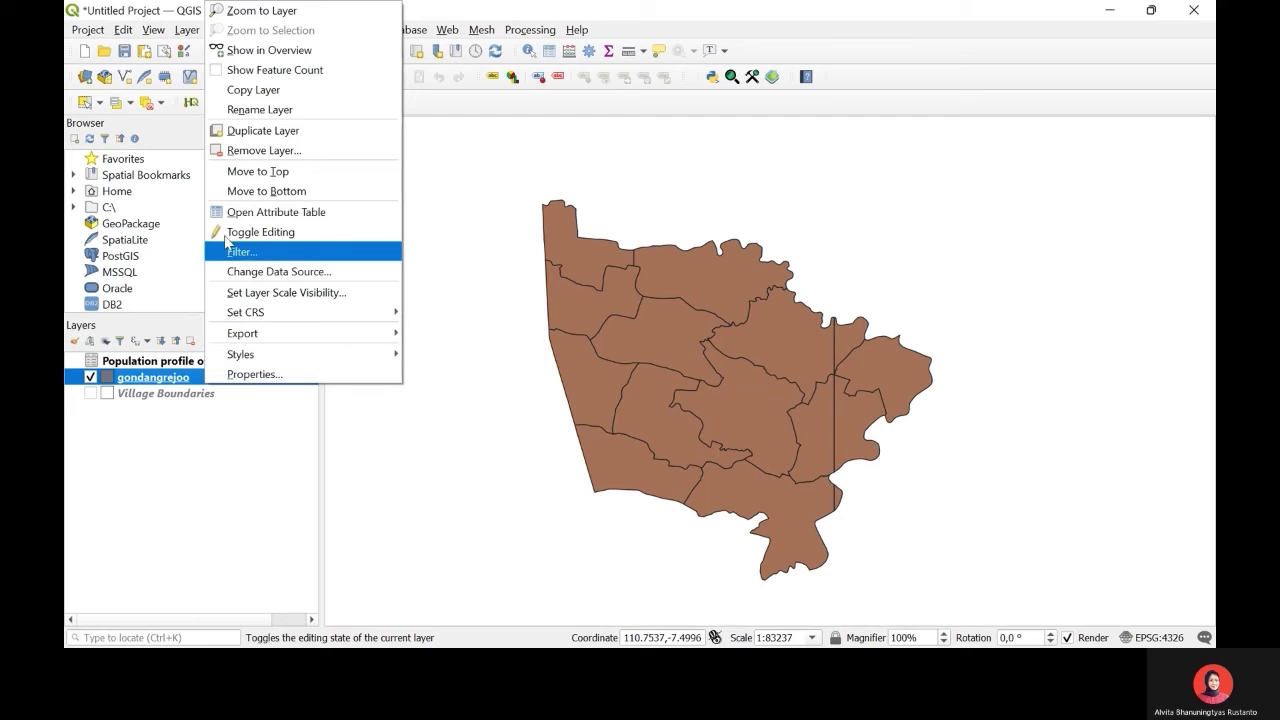
left_click(245, 131)
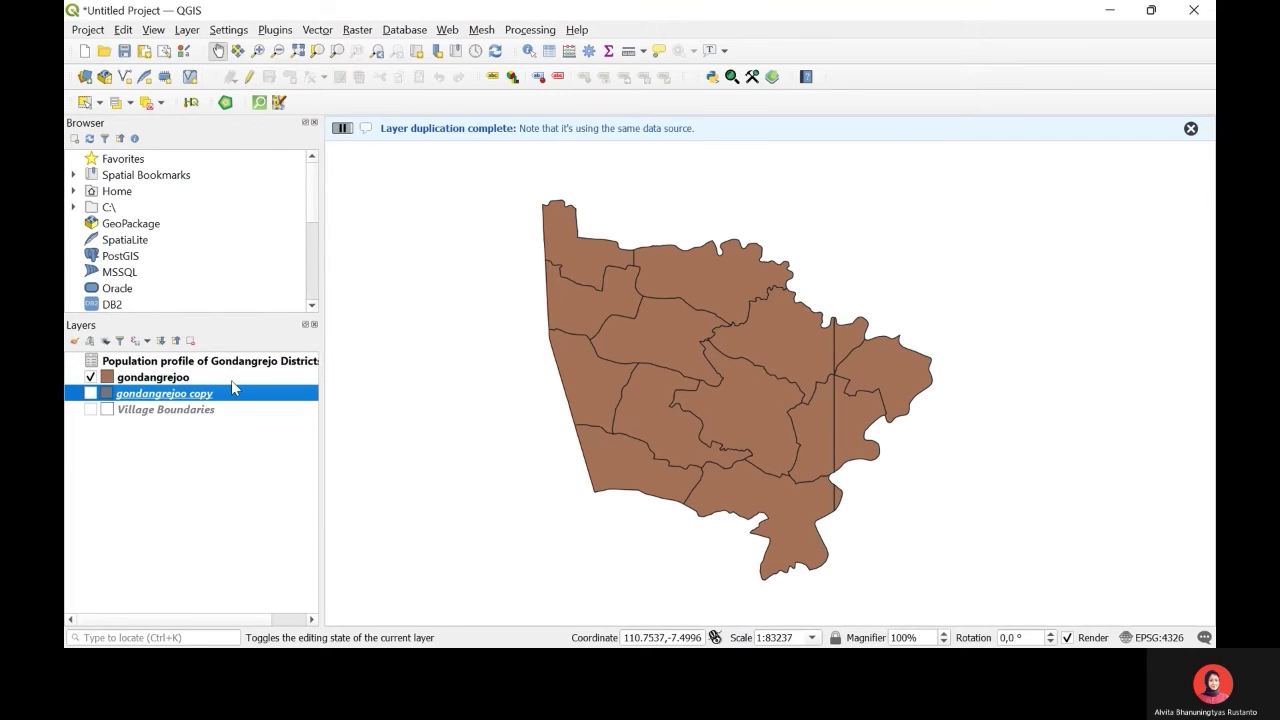
left_click(190, 378)
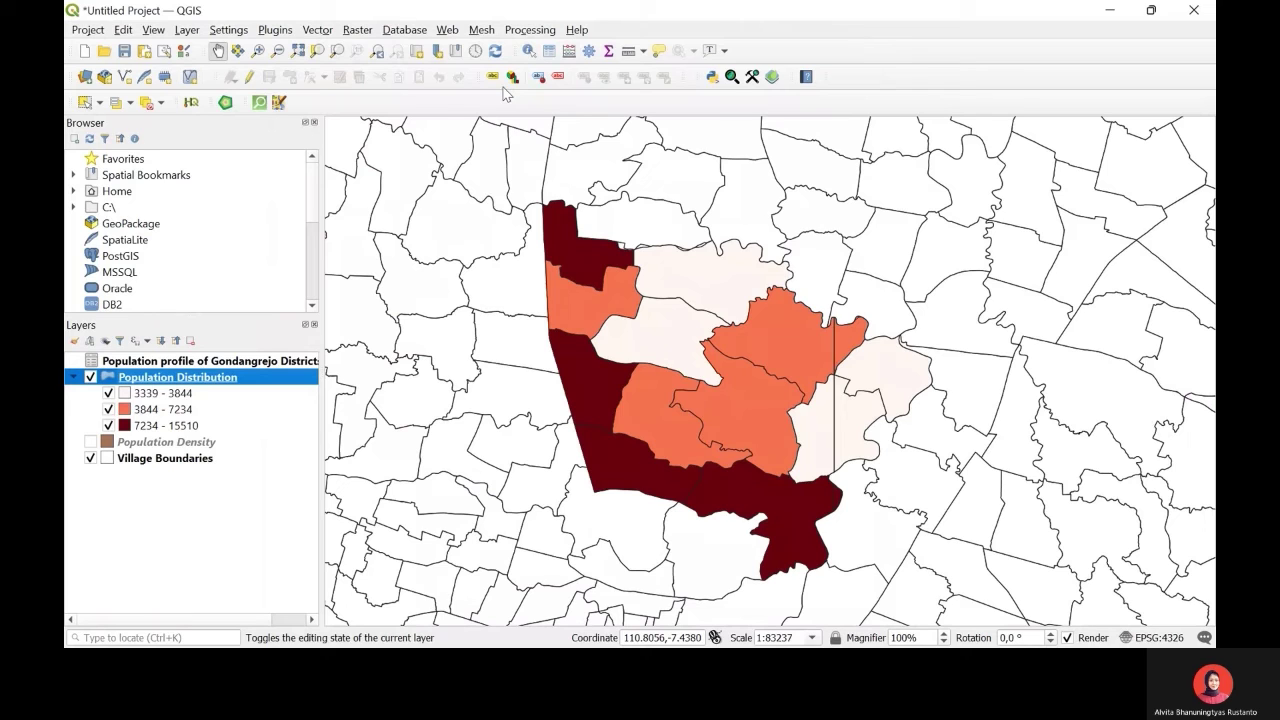
Give the Population Density layer a graduated symbology based on the joined Population Density field, with 3 classes
key("F7")
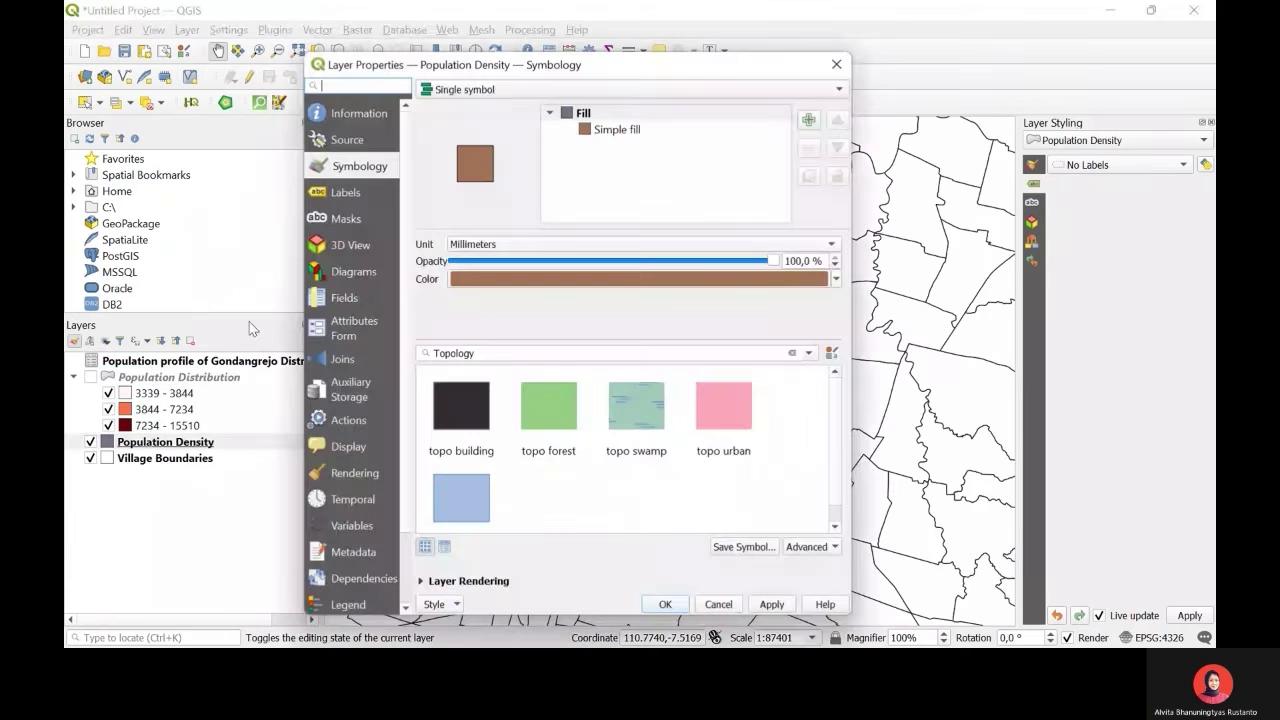
left_click(440, 92)
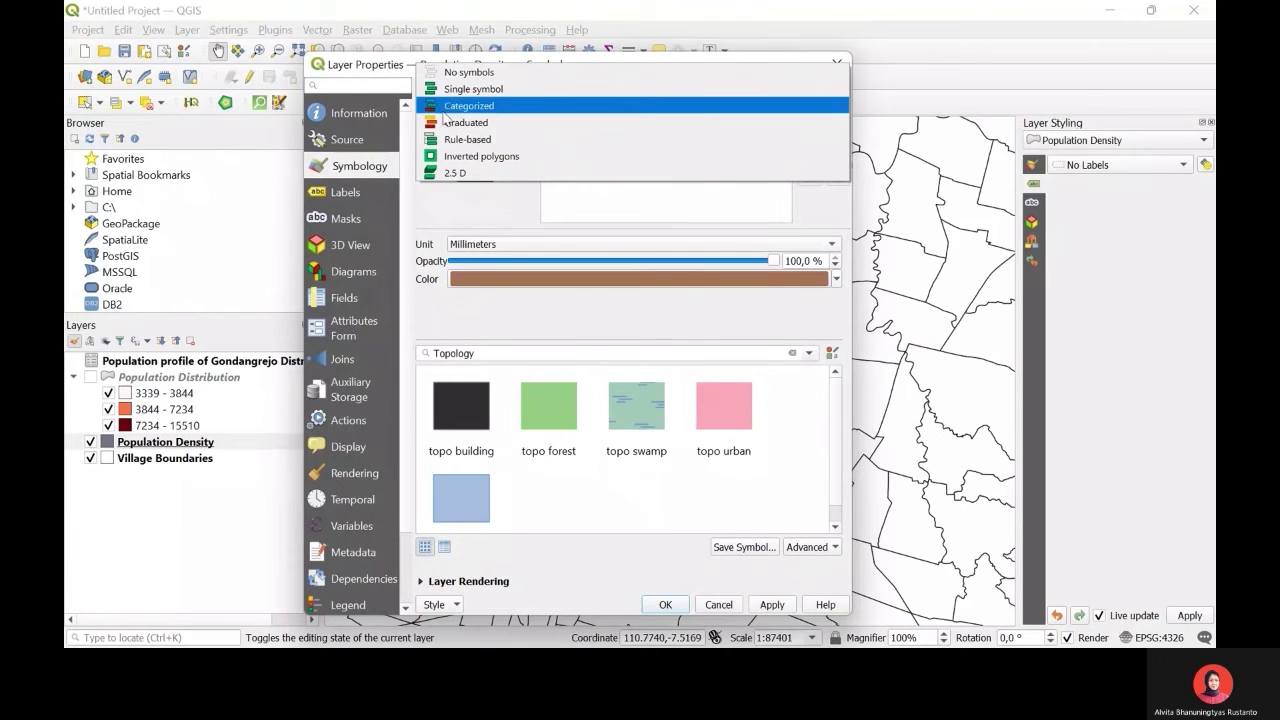
left_click(443, 122)
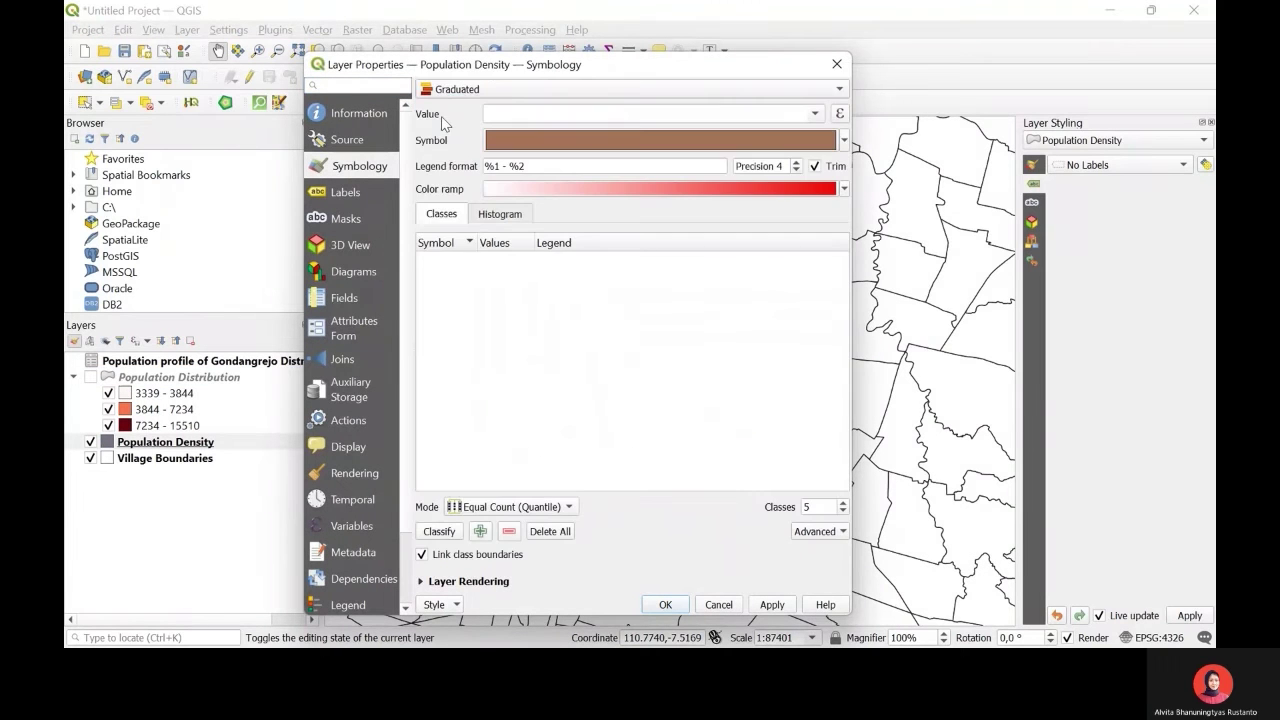
left_click(815, 113)
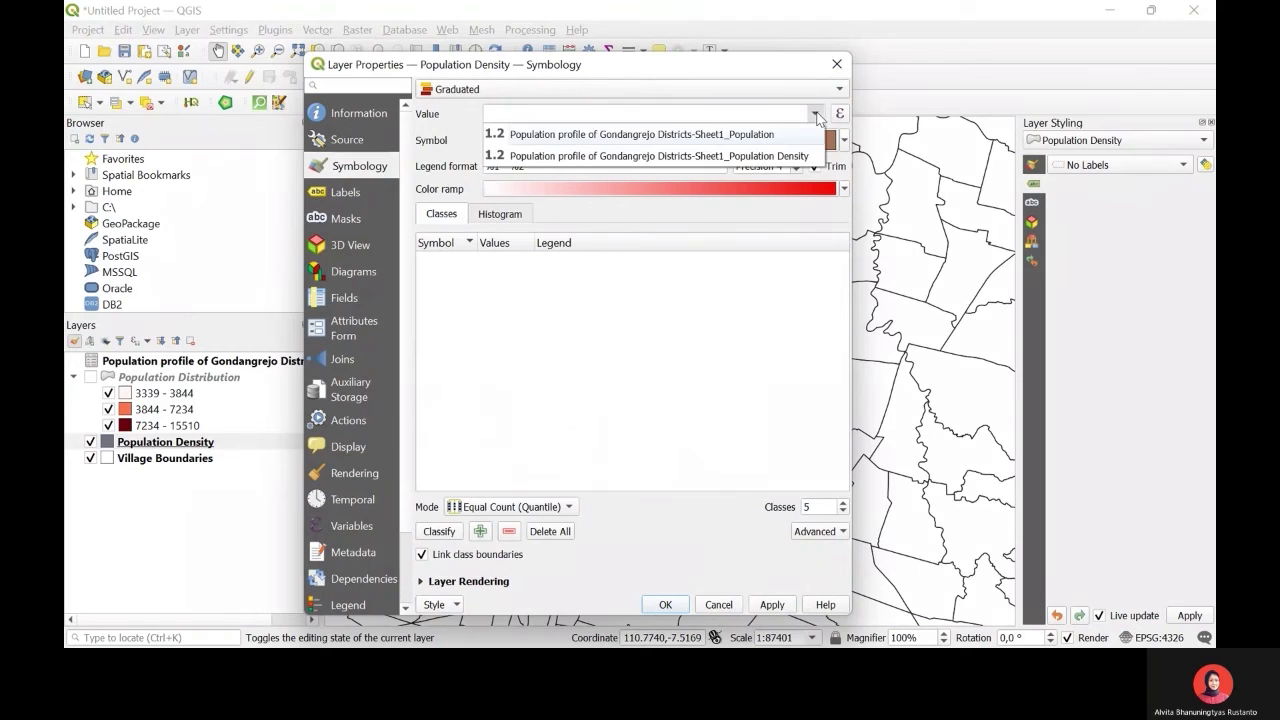
left_click(785, 157)
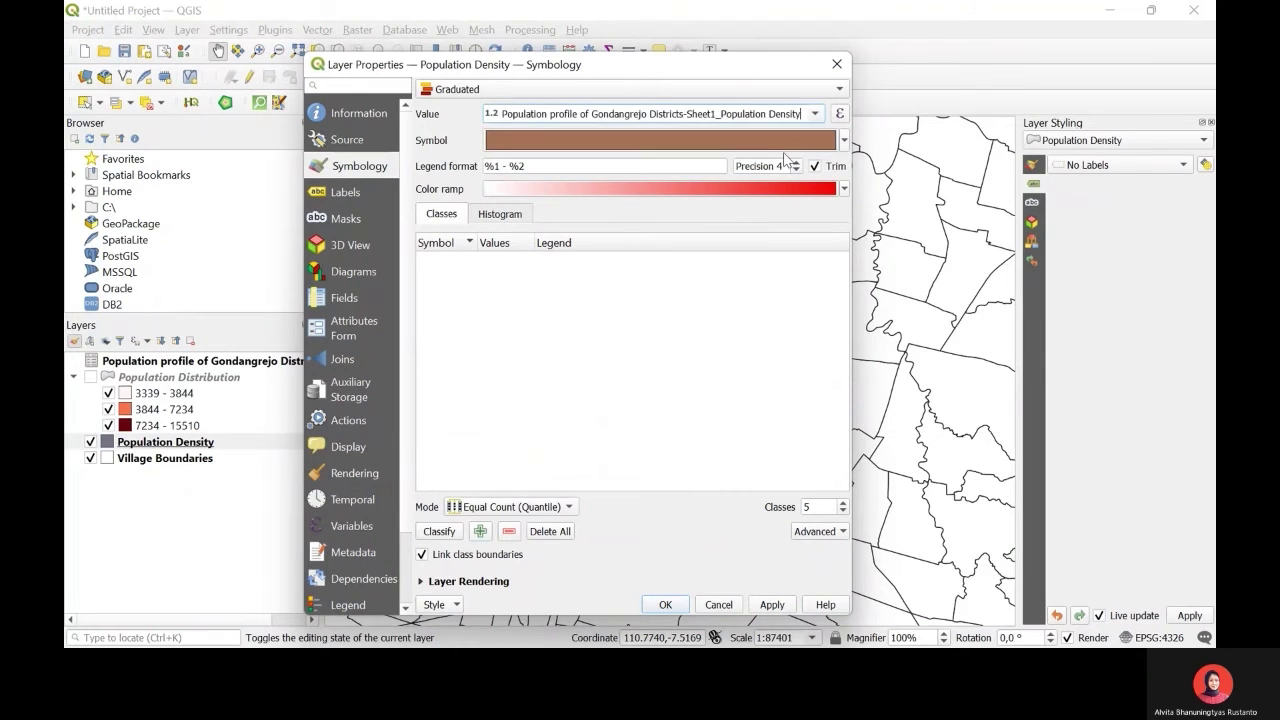
left_click(843, 512)
left_click(843, 512)
Apply the OrRd color ramp to the Population Density classes, classify them and confirm the symbology
left_click(844, 189)
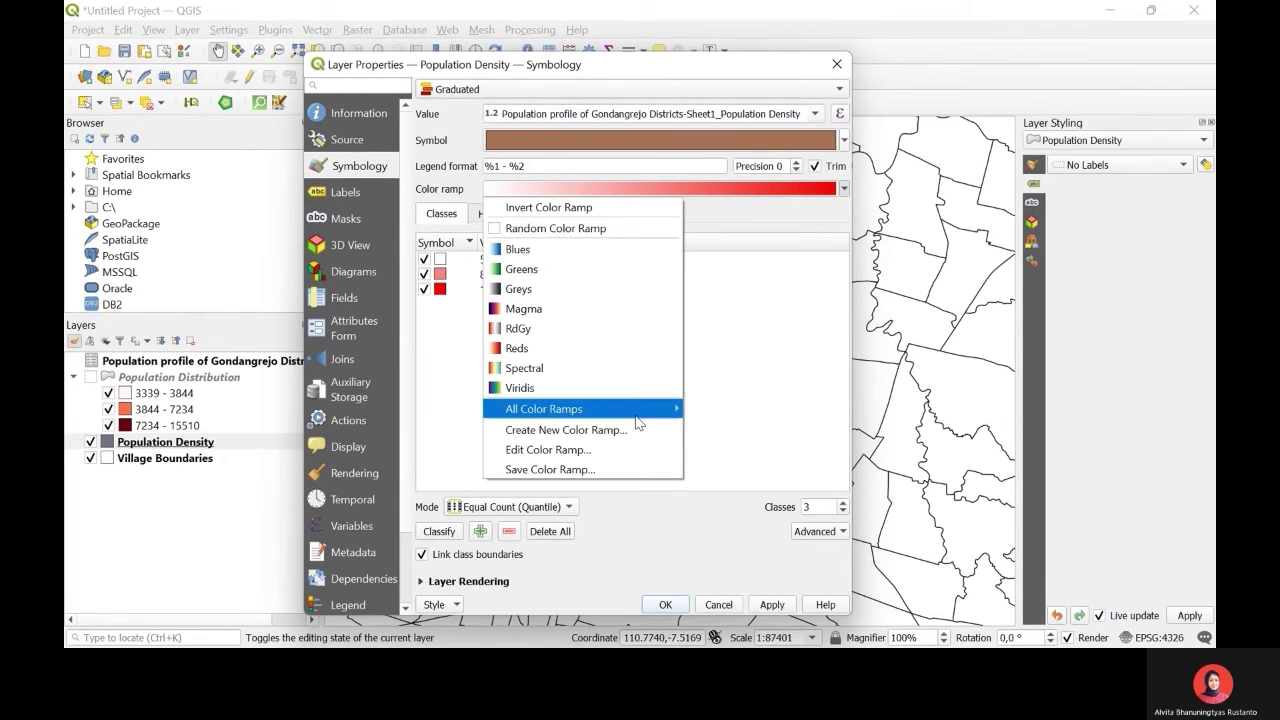
mouse_move(665, 409)
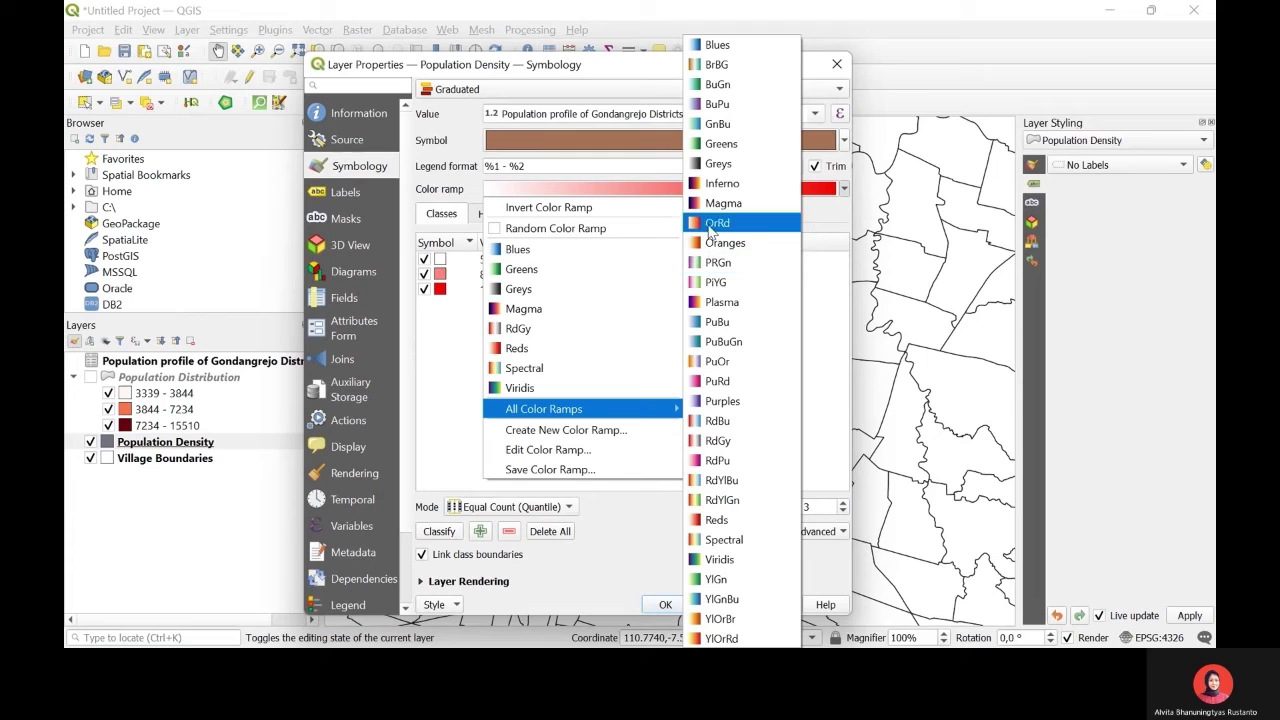
left_click(710, 225)
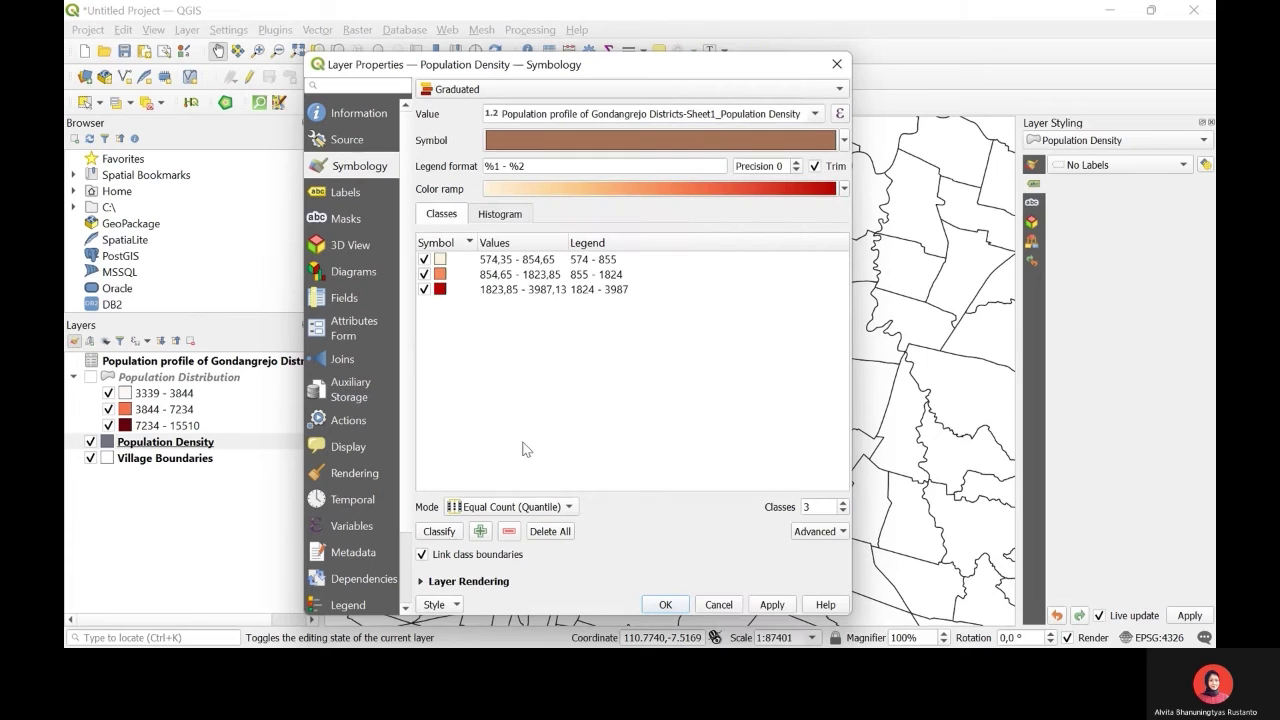
left_click(452, 533)
left_click(769, 606)
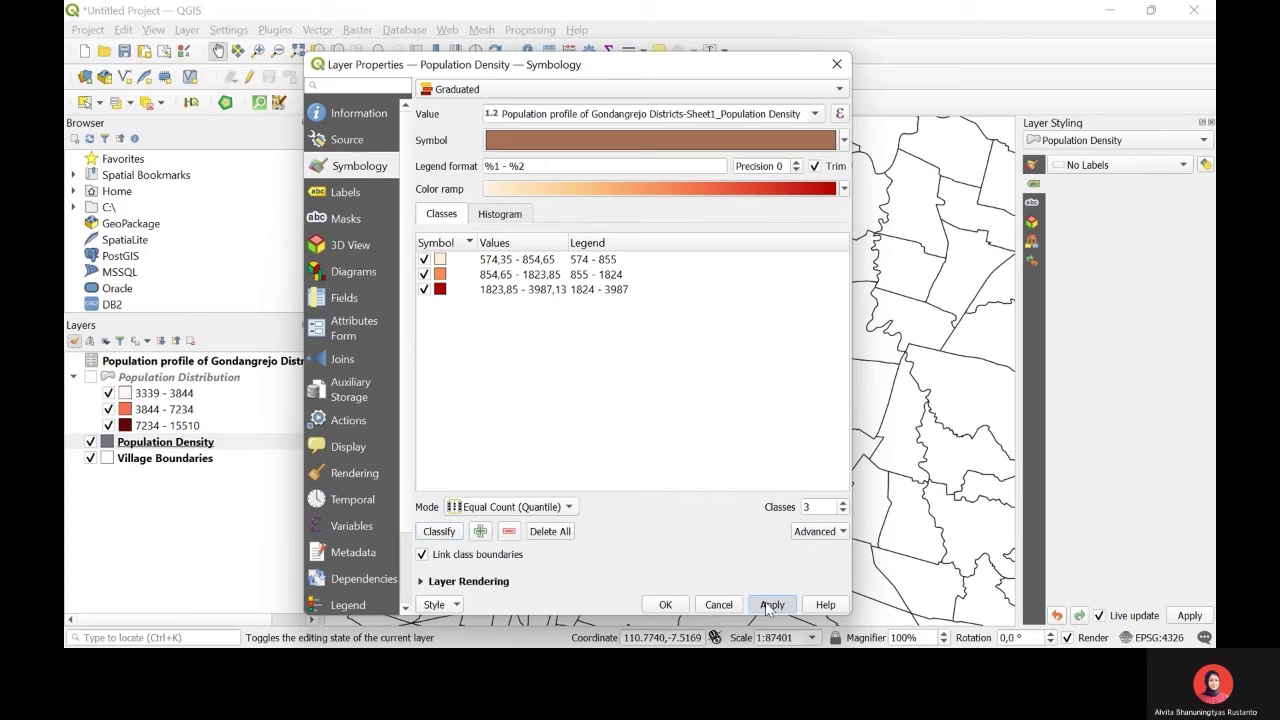
left_click(665, 605)
Add single labels from the NAMOBJ field to the Population Density layer, with a 1 mm text buffer
left_click(1140, 165)
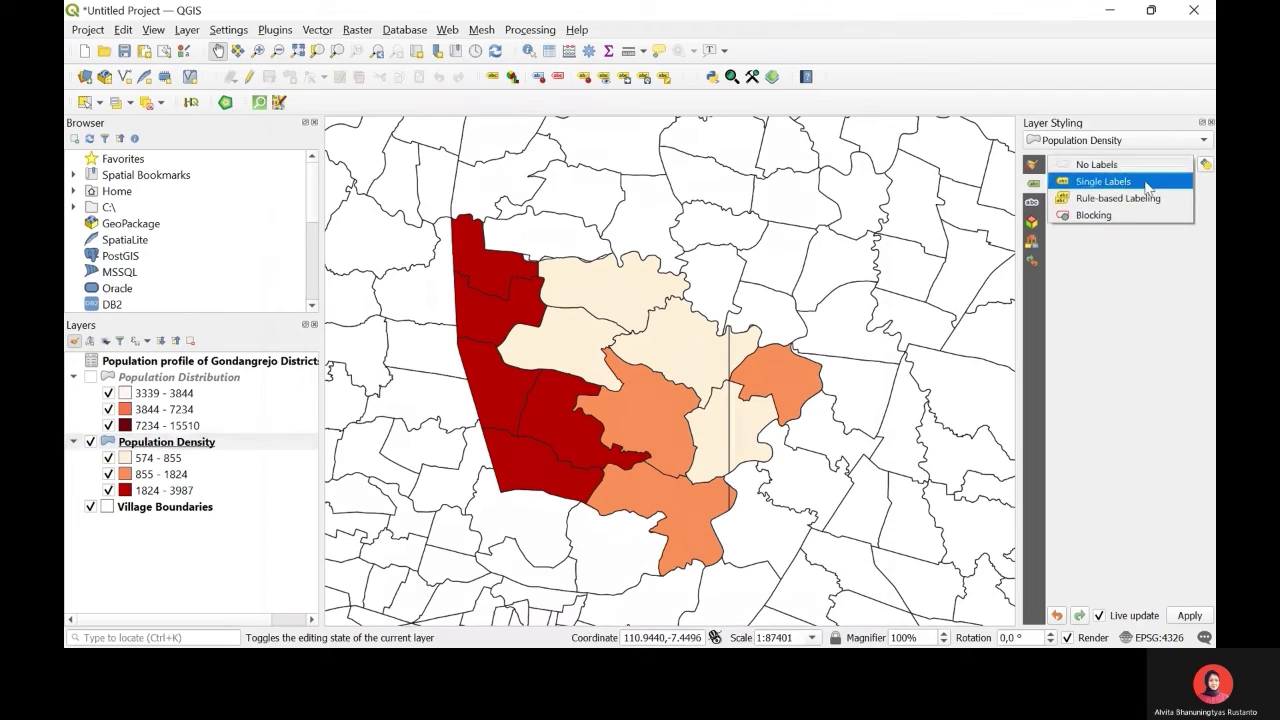
left_click(1146, 183)
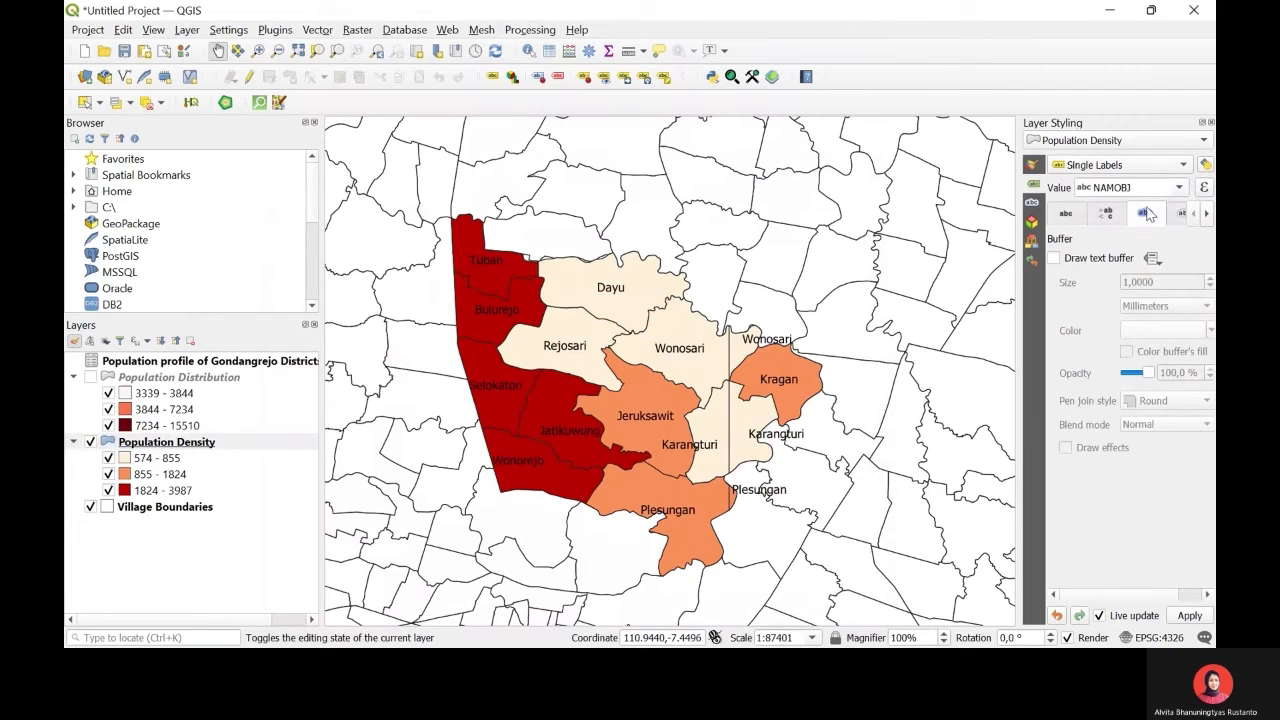
left_click(1054, 259)
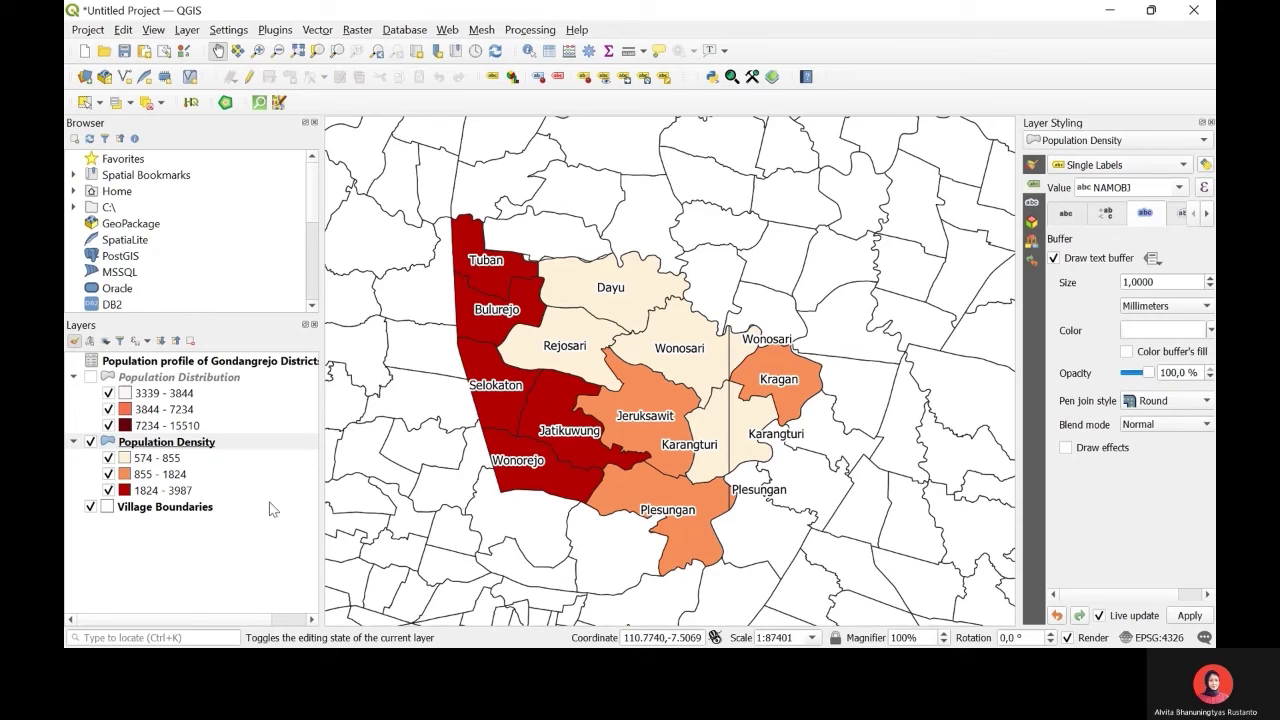
left_click(253, 541)
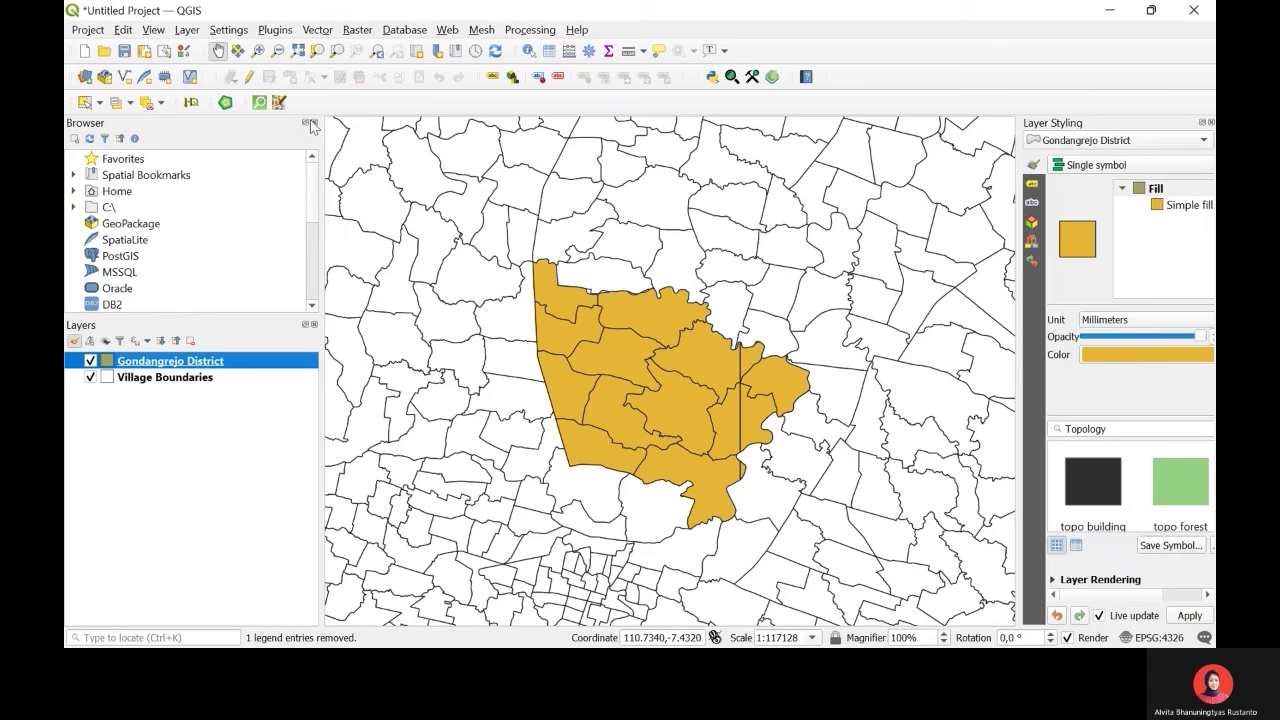
Start a new layer from a spreadsheet, using the Keluarga Pra Sejahtera workbook on the Desktop as its source
left_click(188, 30)
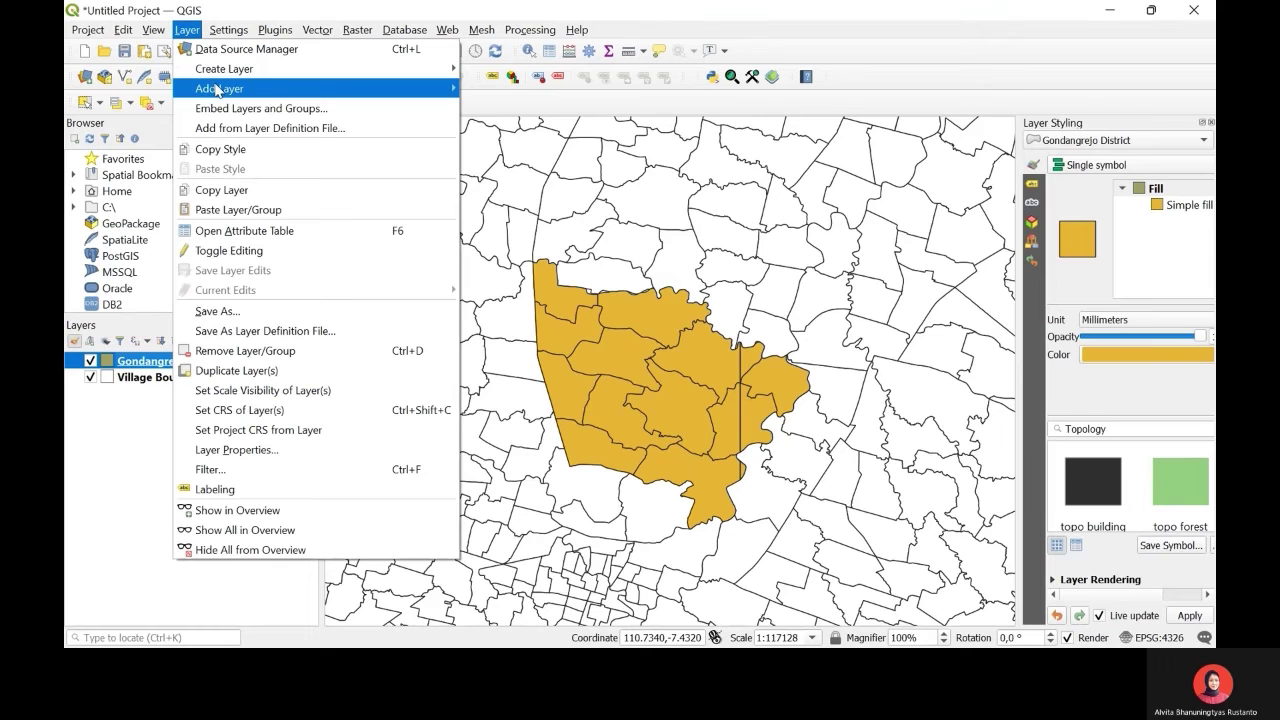
mouse_move(217, 90)
left_click(513, 425)
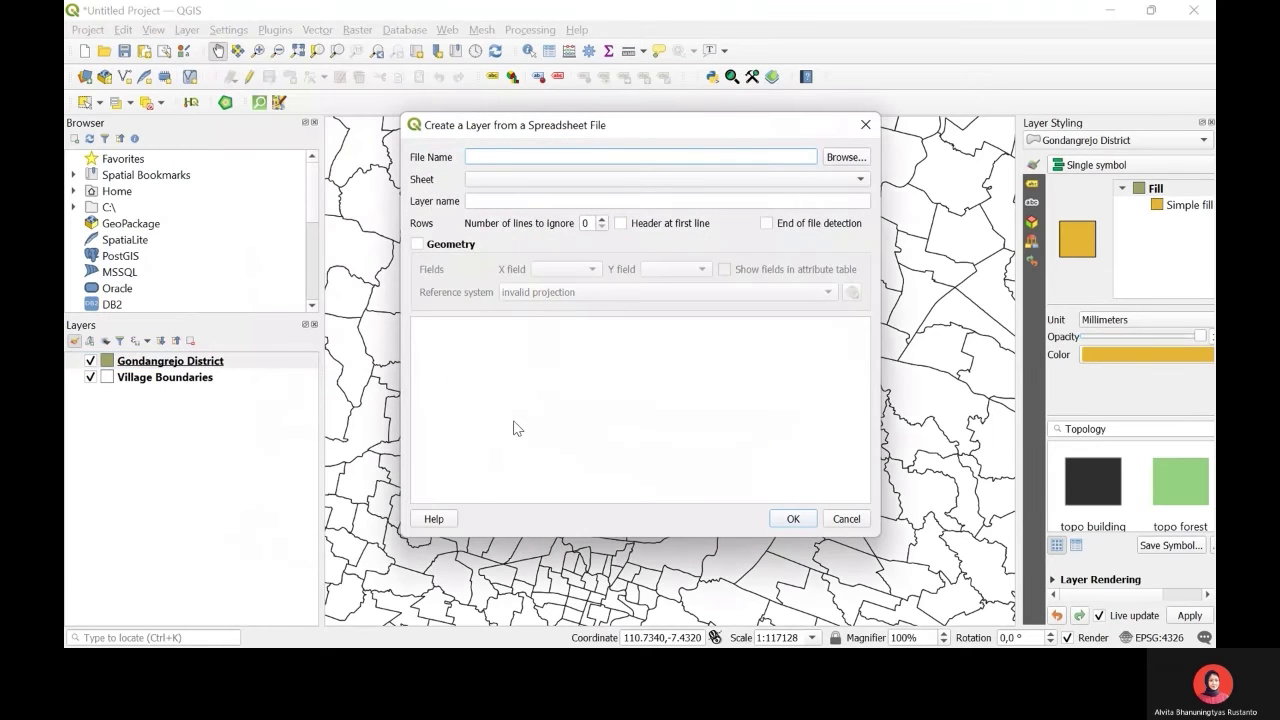
left_click(840, 158)
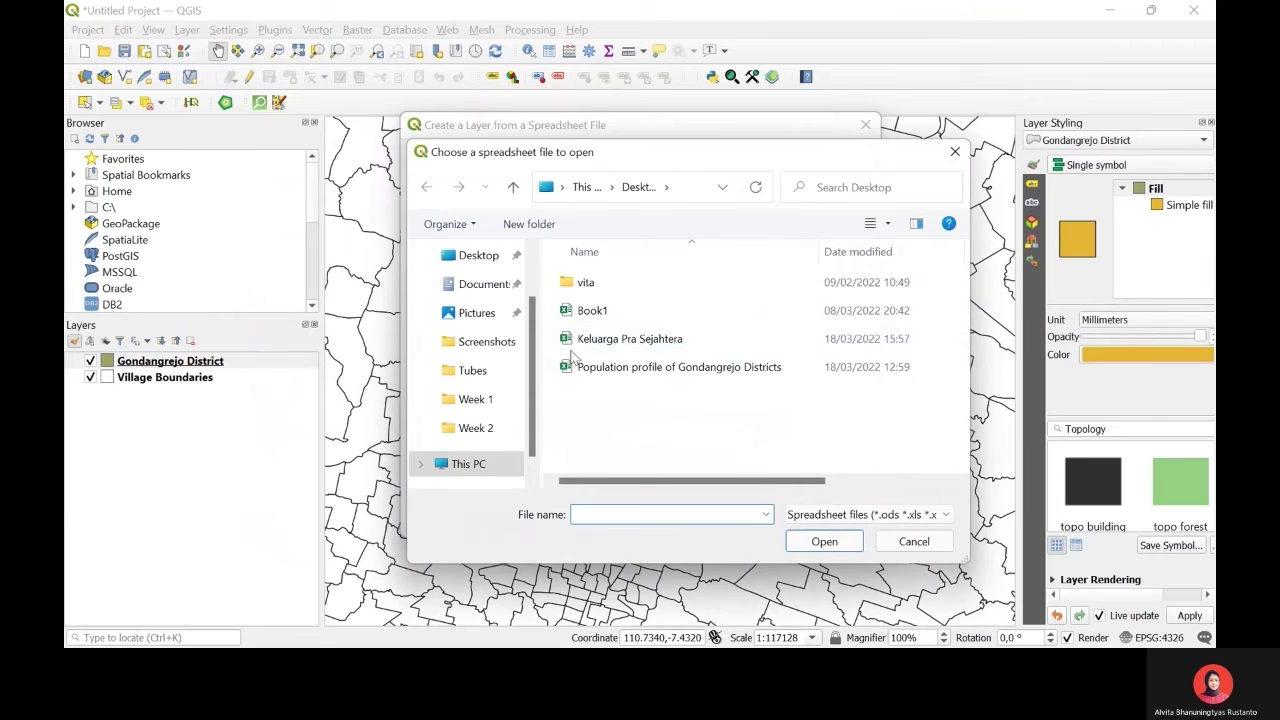
double_click(625, 339)
Set the type of Field3 to Real and import the spreadsheet as a layer
left_click(637, 348)
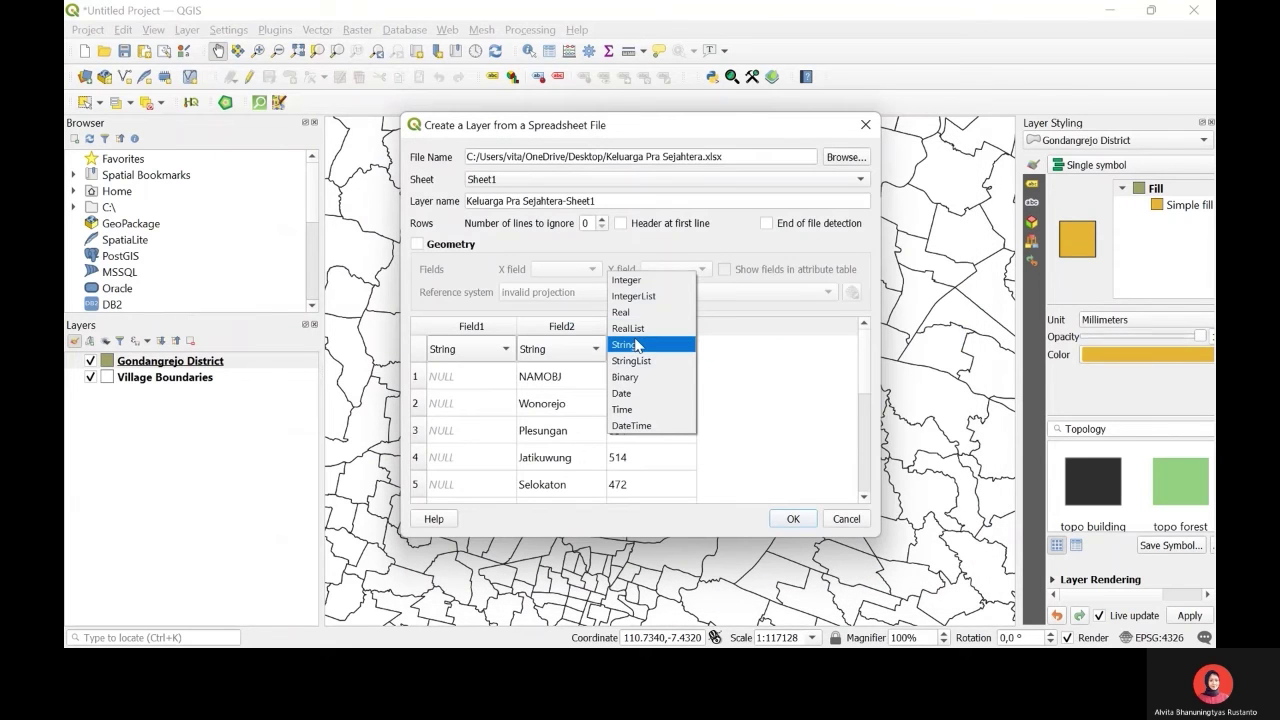
left_click(757, 336)
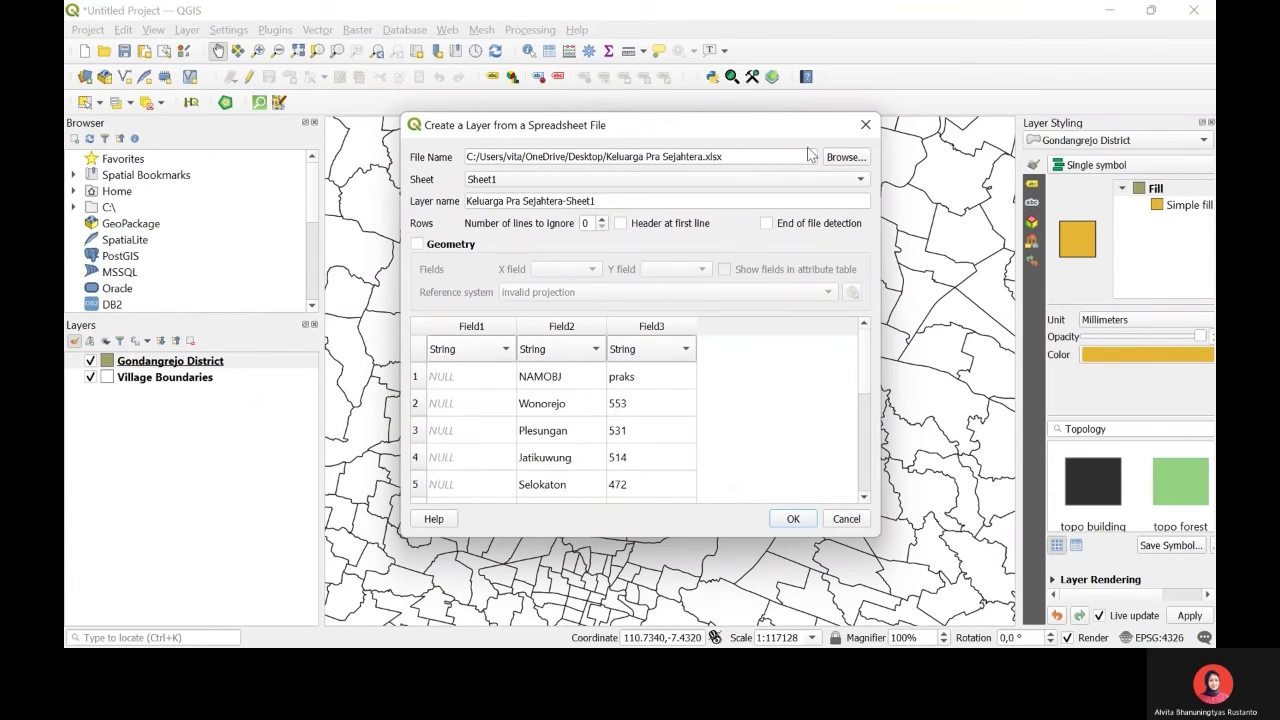
left_click(660, 357)
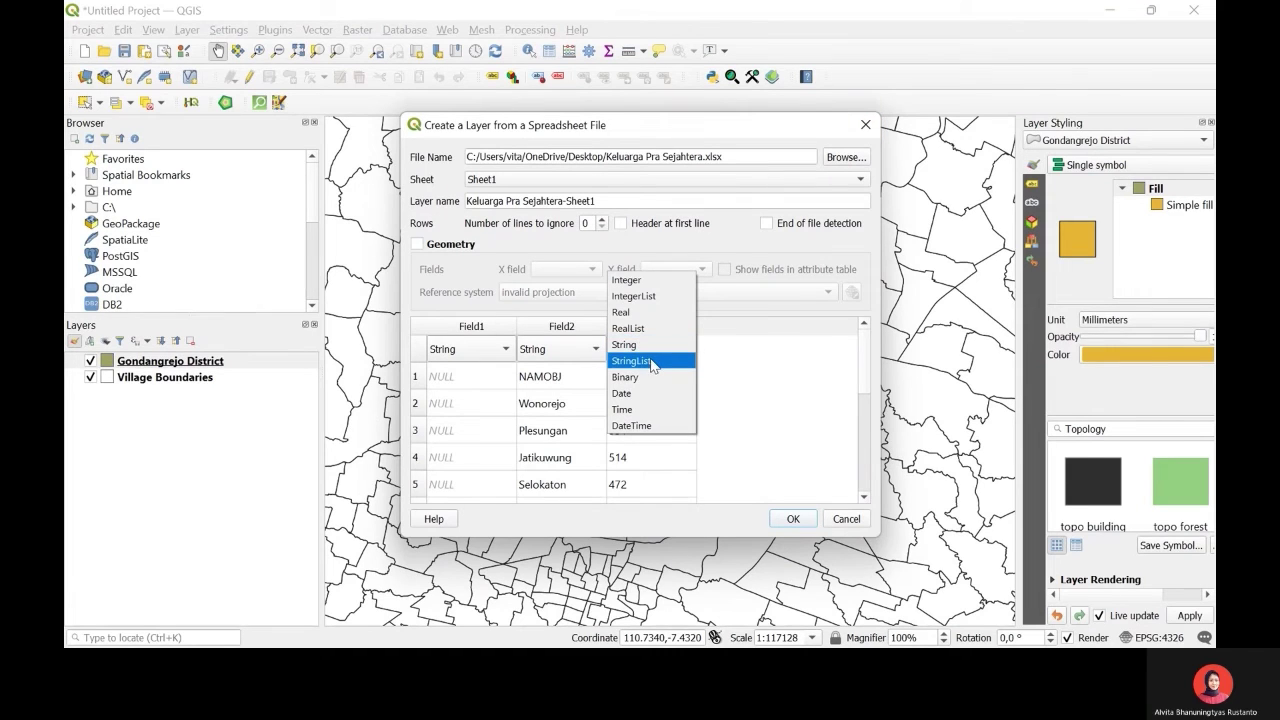
left_click(640, 312)
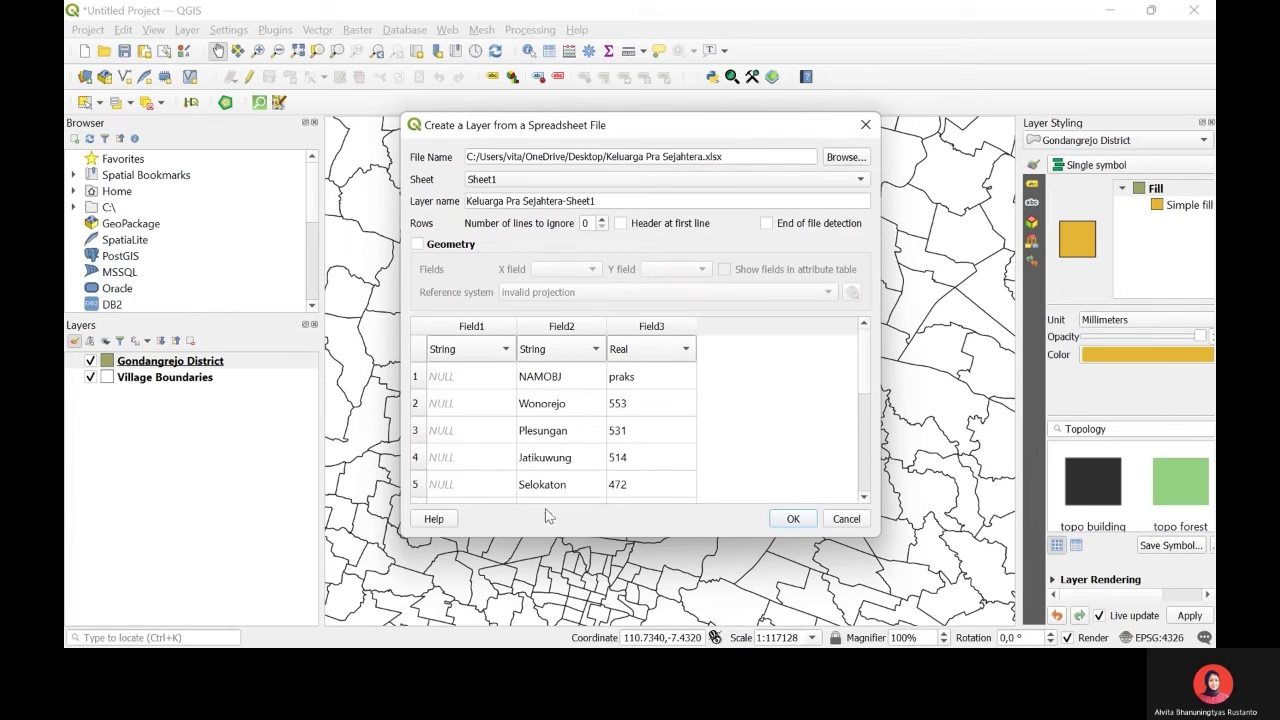
left_click(793, 518)
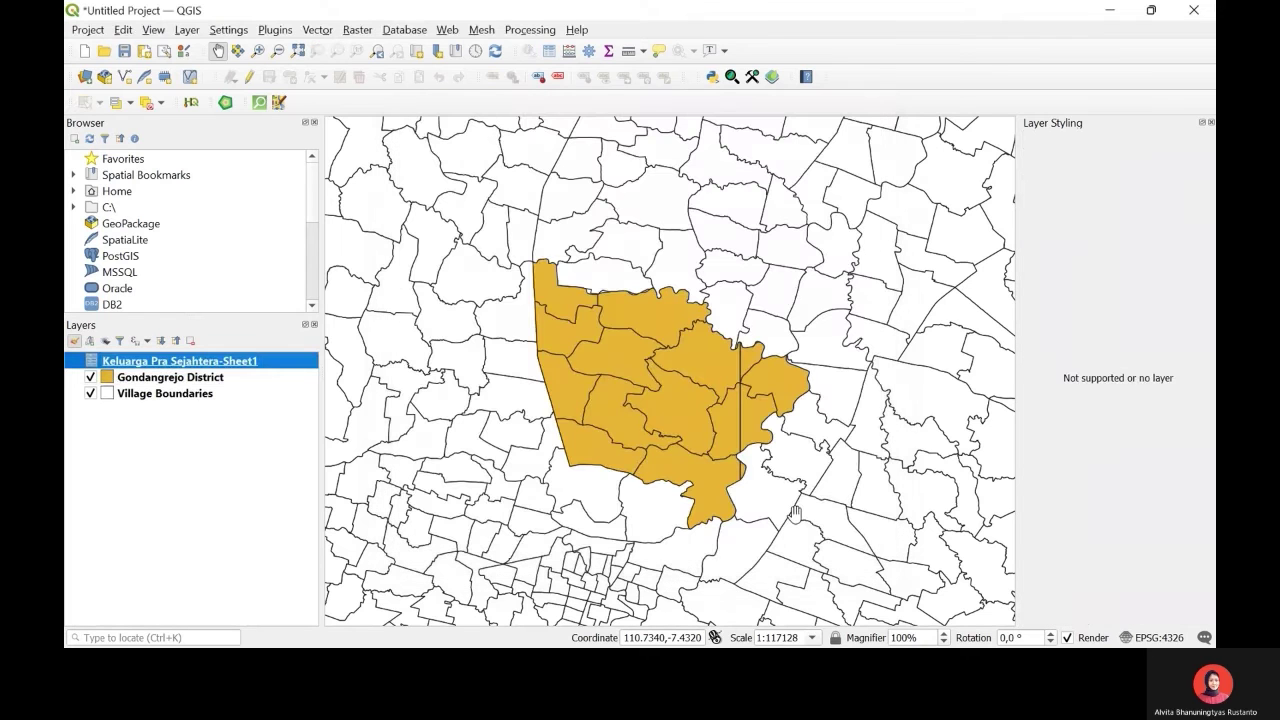
Add a join on the Gondangrejo District layer to Keluarga Pra Sejahtera-Sheet1, with join field Field2 and target field NAMOBJ
right_click(210, 380)
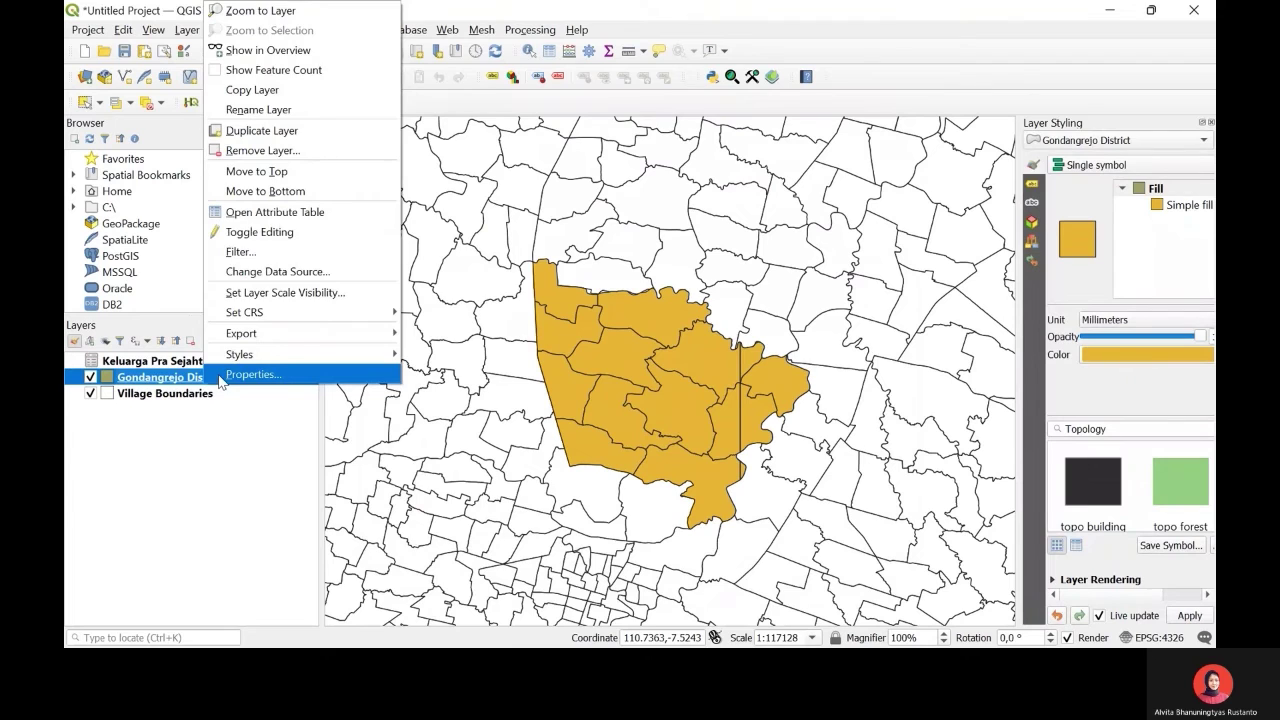
left_click(220, 375)
left_click(341, 362)
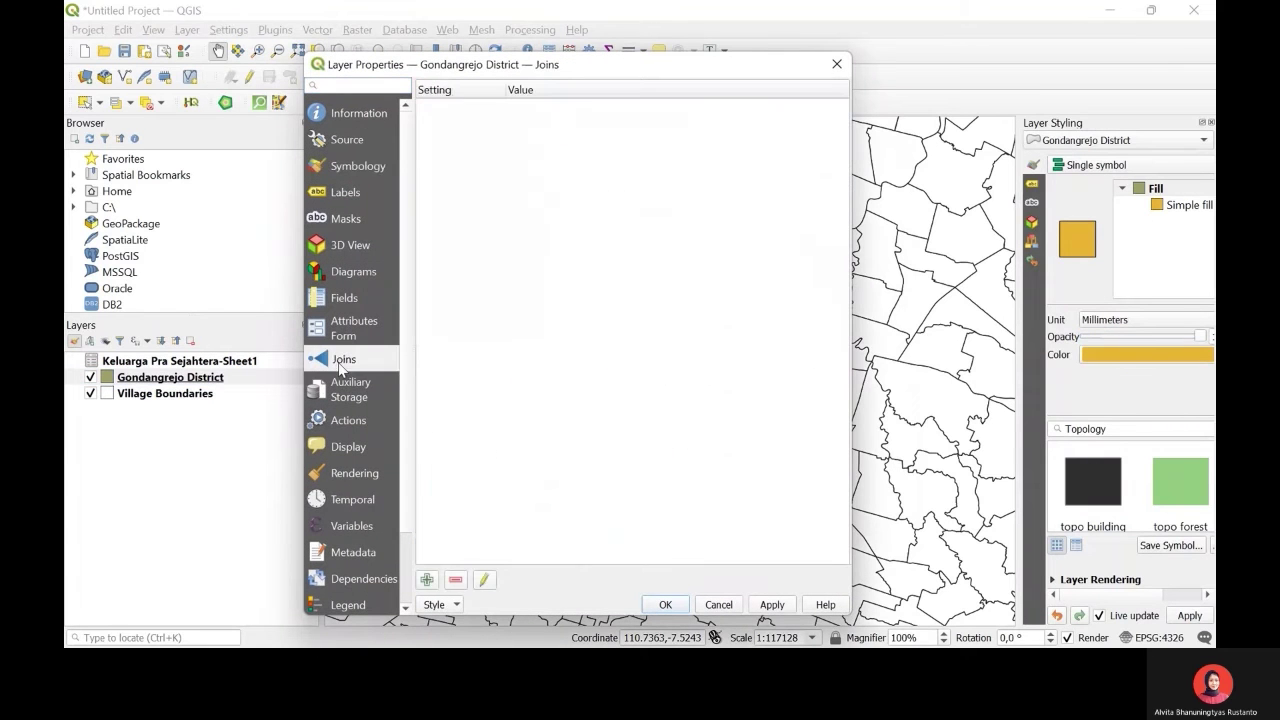
left_click(428, 580)
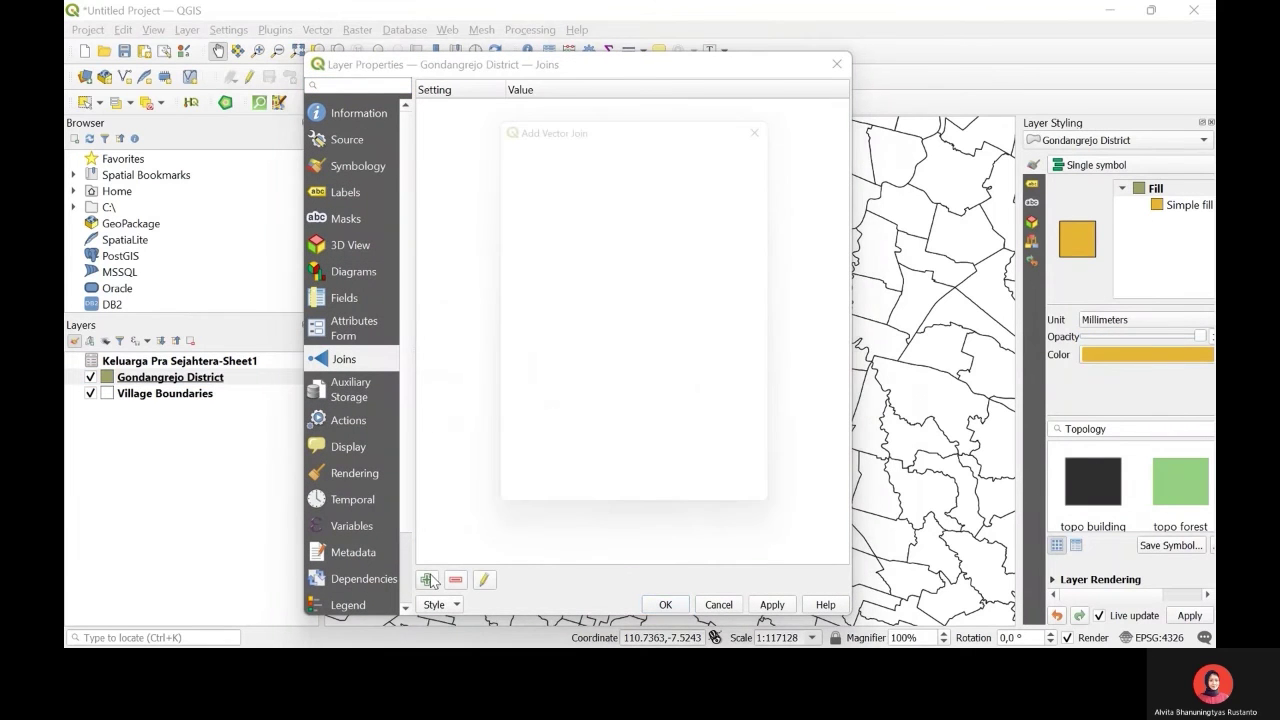
left_click(705, 168)
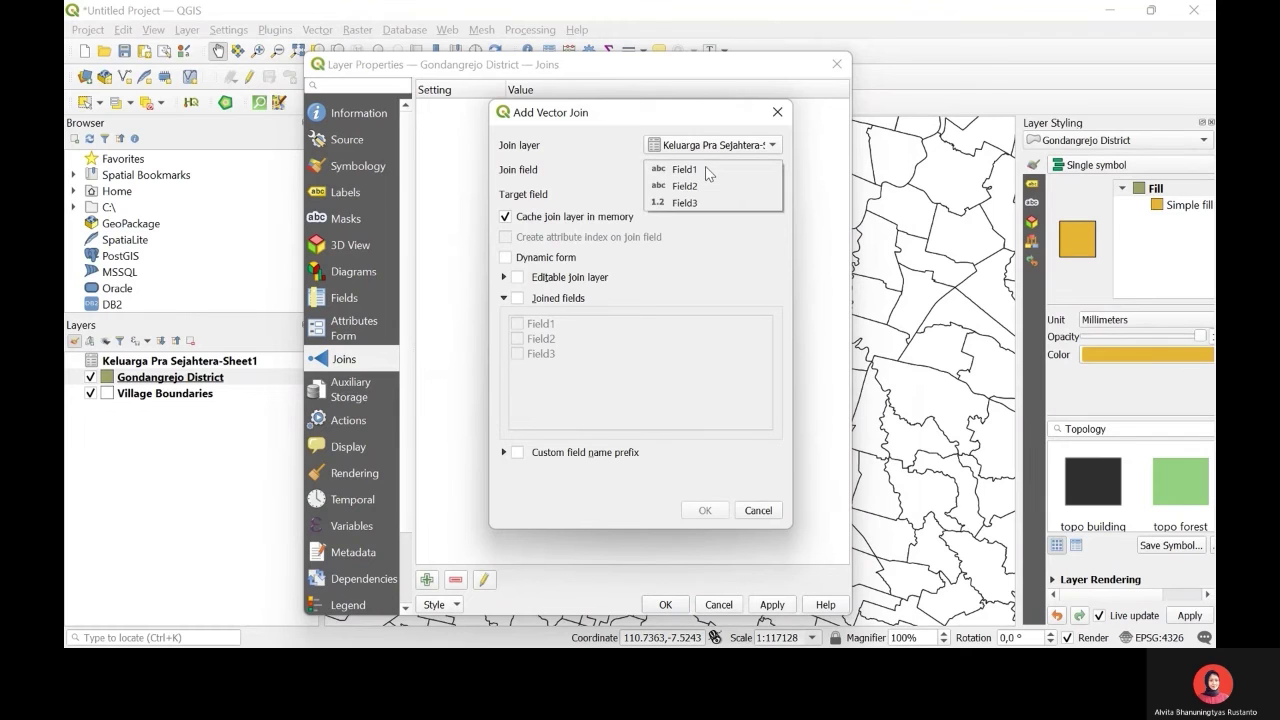
left_click(706, 185)
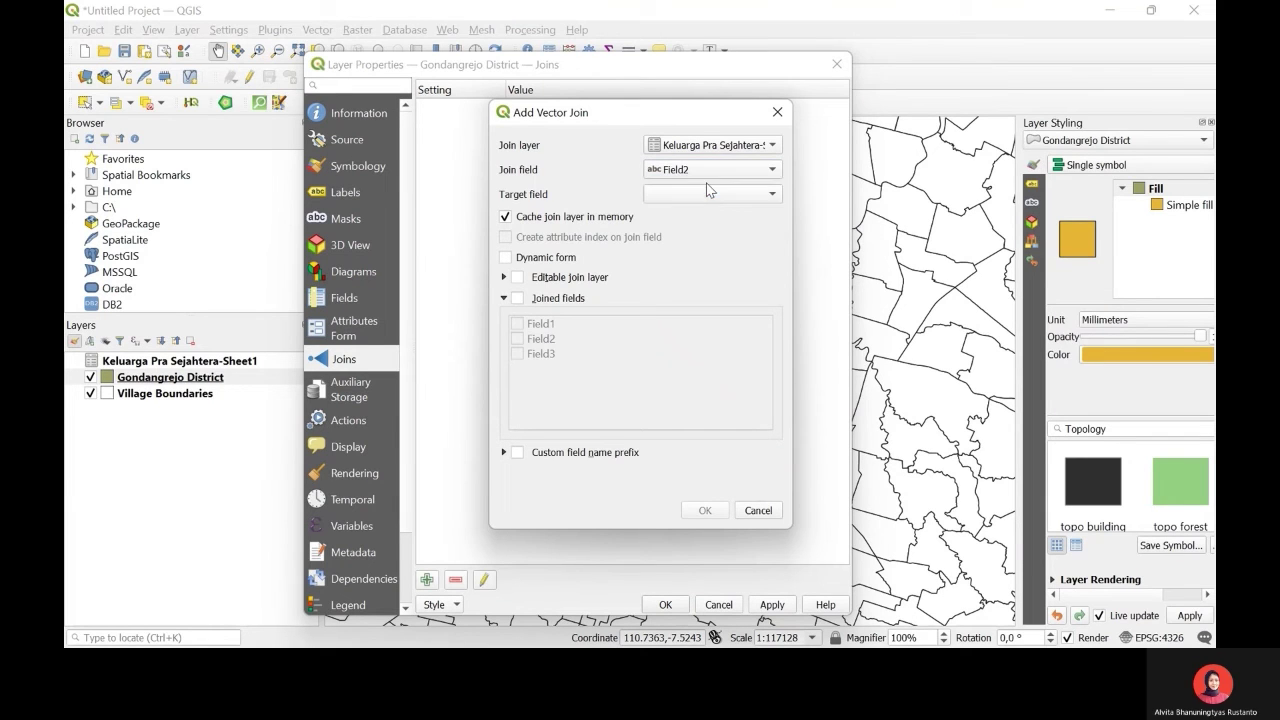
left_click(706, 194)
left_click(705, 197)
Limit the joined fields to Field3, then apply the join and close the layer properties
left_click(517, 298)
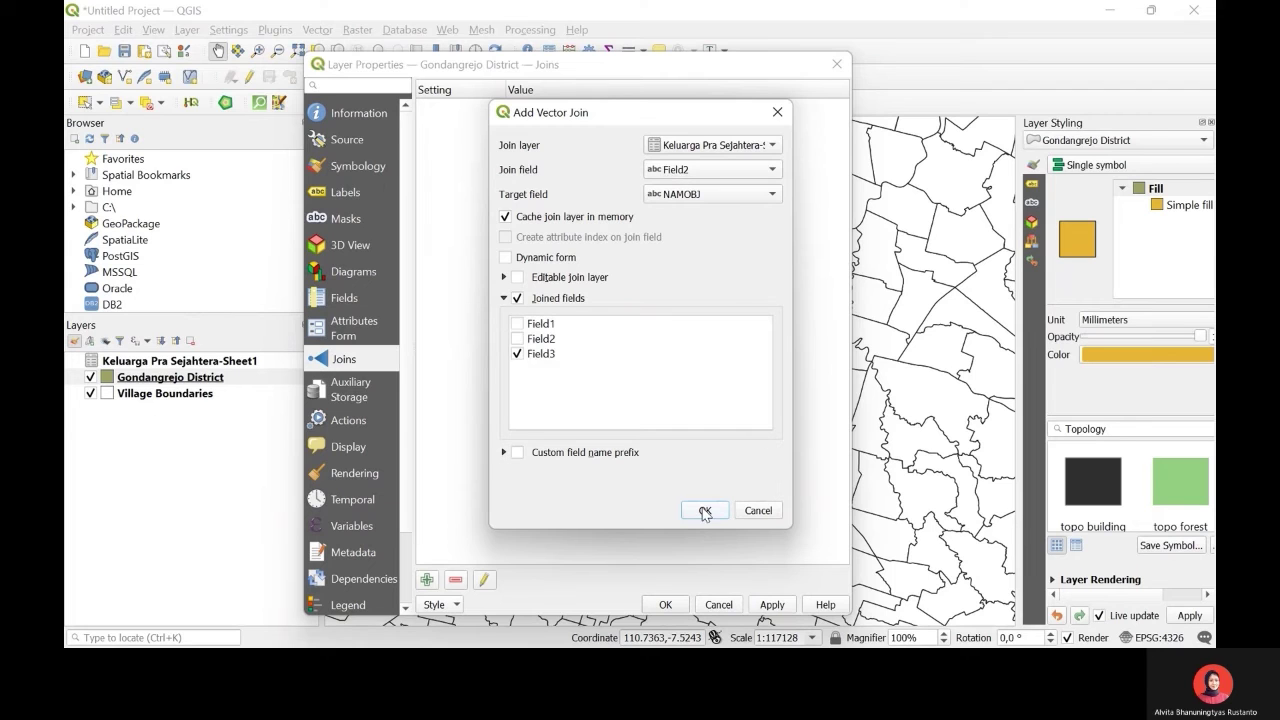
left_click(704, 510)
left_click(774, 605)
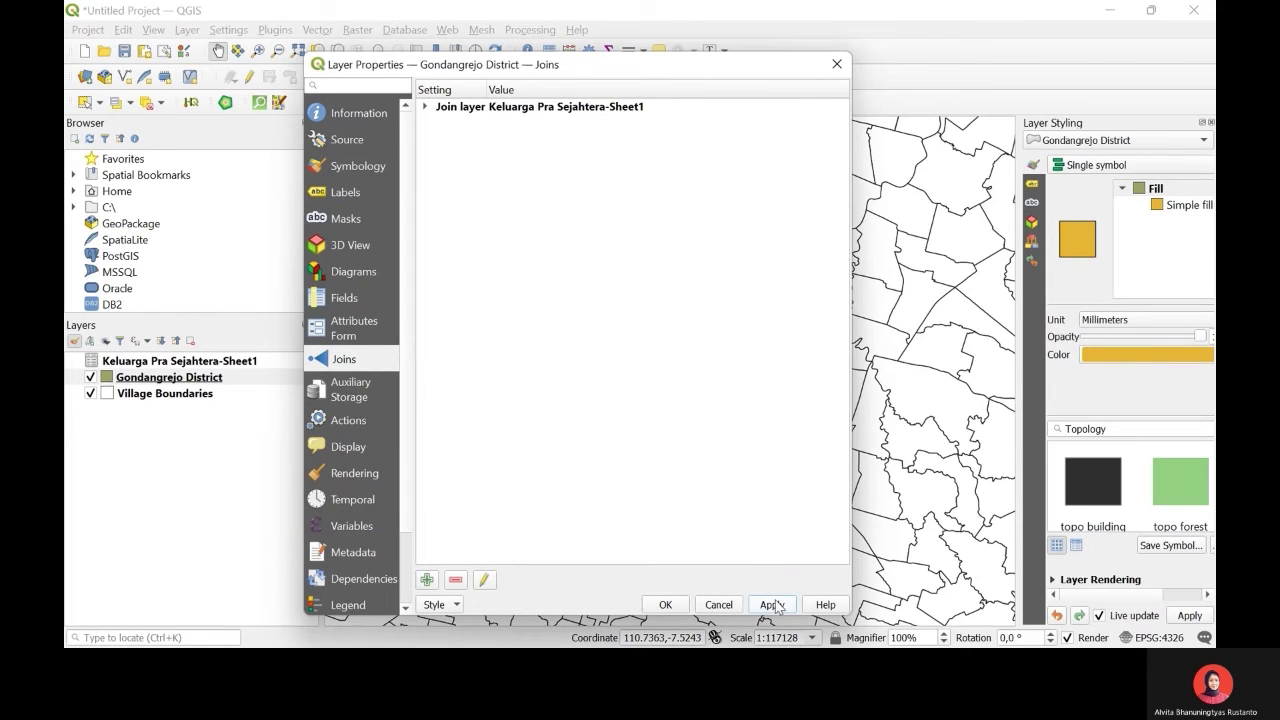
left_click(663, 601)
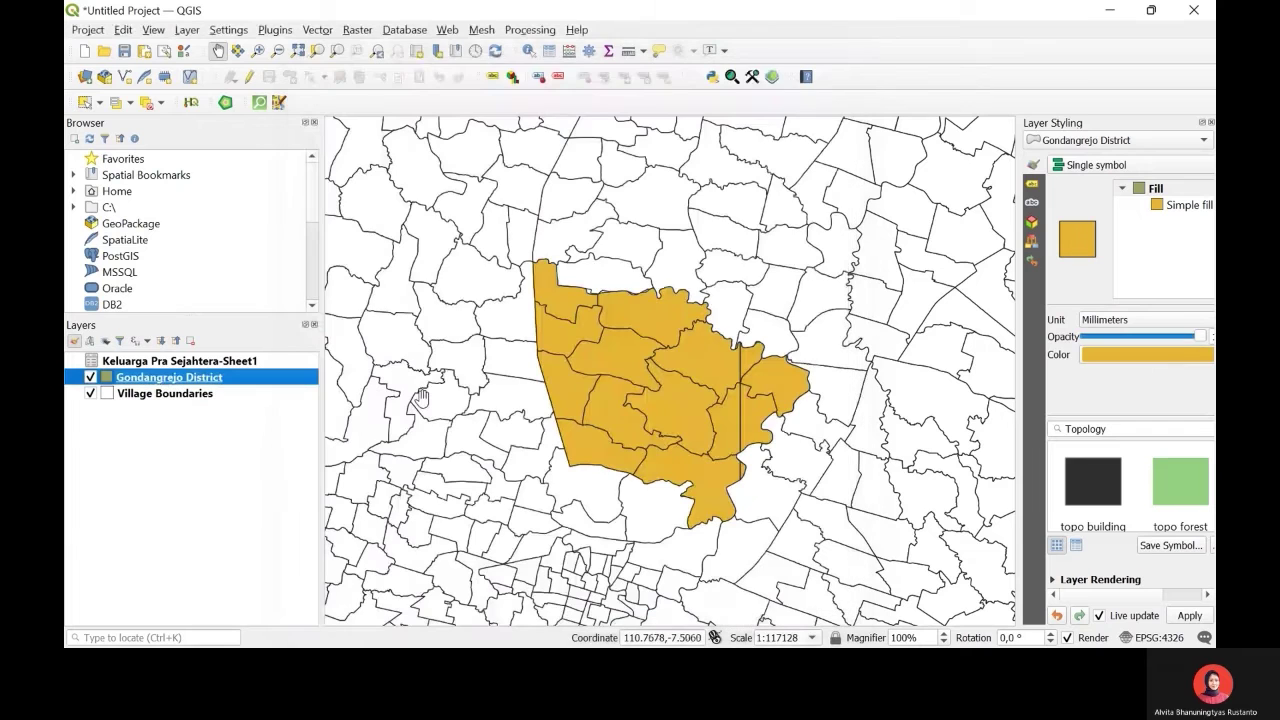
Examine the joined Field3 column in the Gondangrejo District attribute table, widening it to read its header
right_click(297, 383)
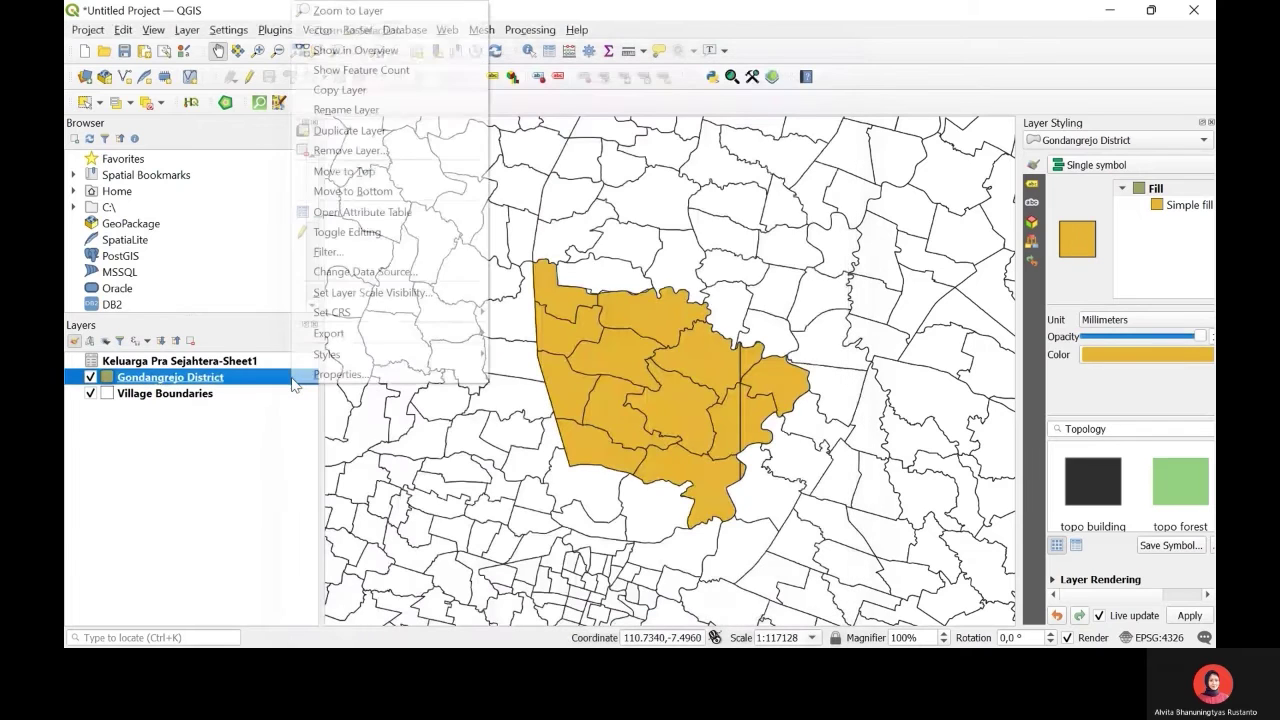
left_click(320, 214)
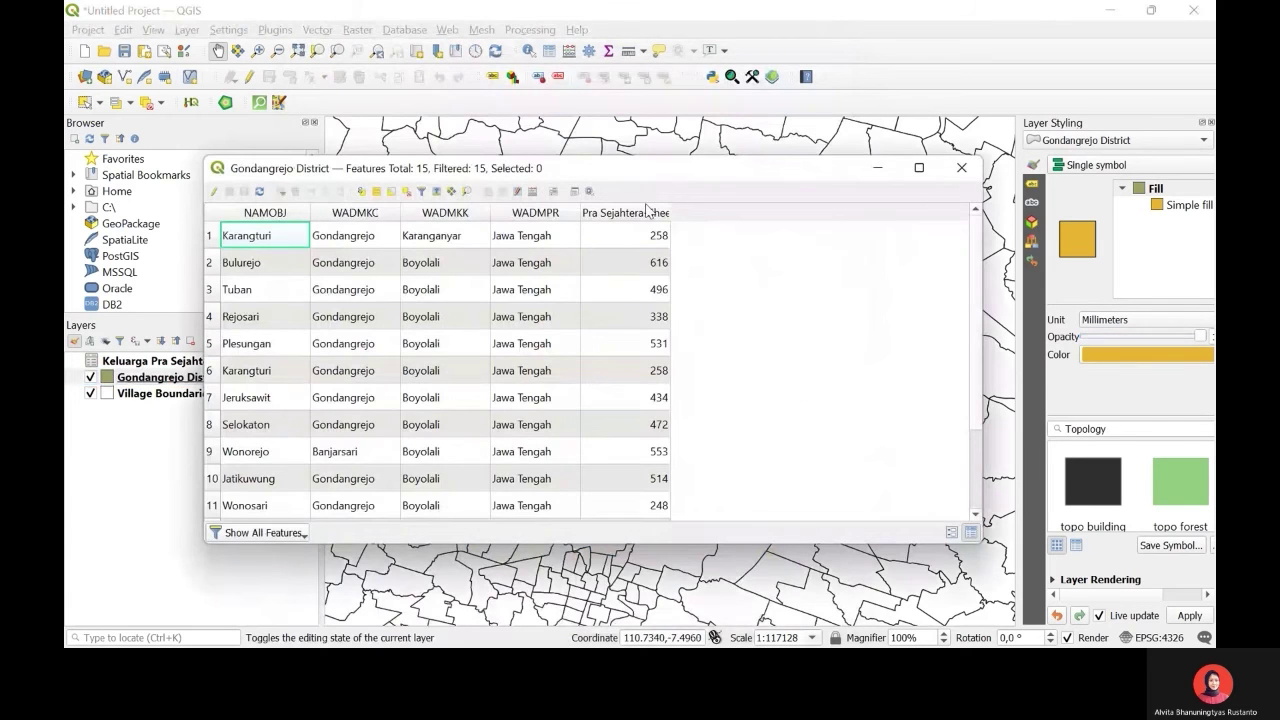
left_click_drag(670, 212, 738, 209)
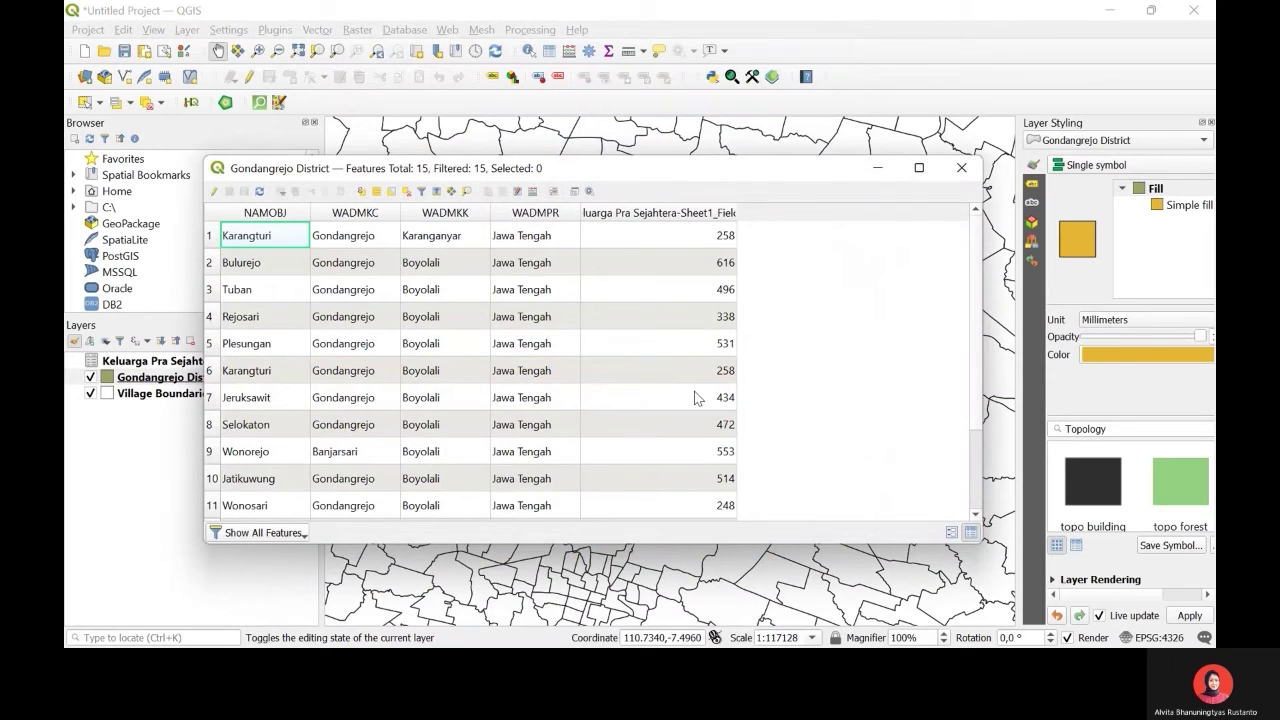
scroll(695, 397, "down", 2)
scroll(695, 395, "up", 2)
left_click(961, 169)
Give the Gondangrejo District layer a graduated symbology based on Keluarga Pra Sejahtera-Sheet1_Field3, classified into 5 equal count classes
right_click(229, 377)
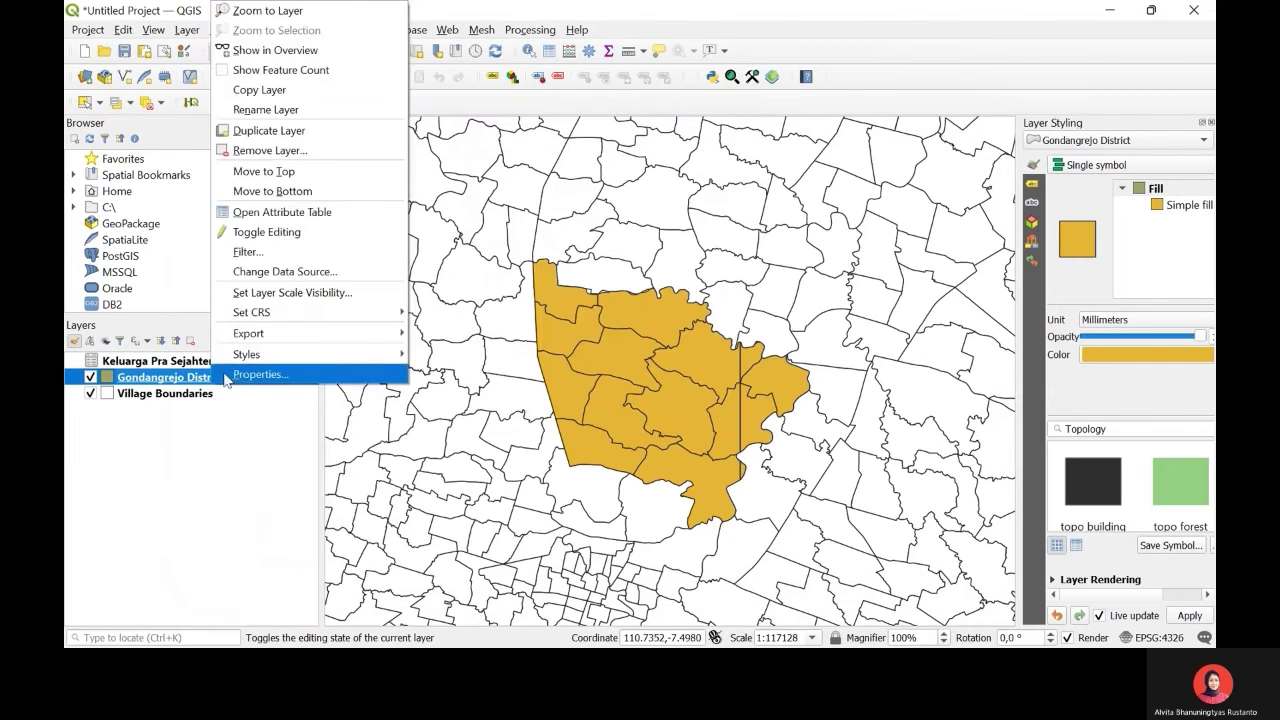
left_click(240, 374)
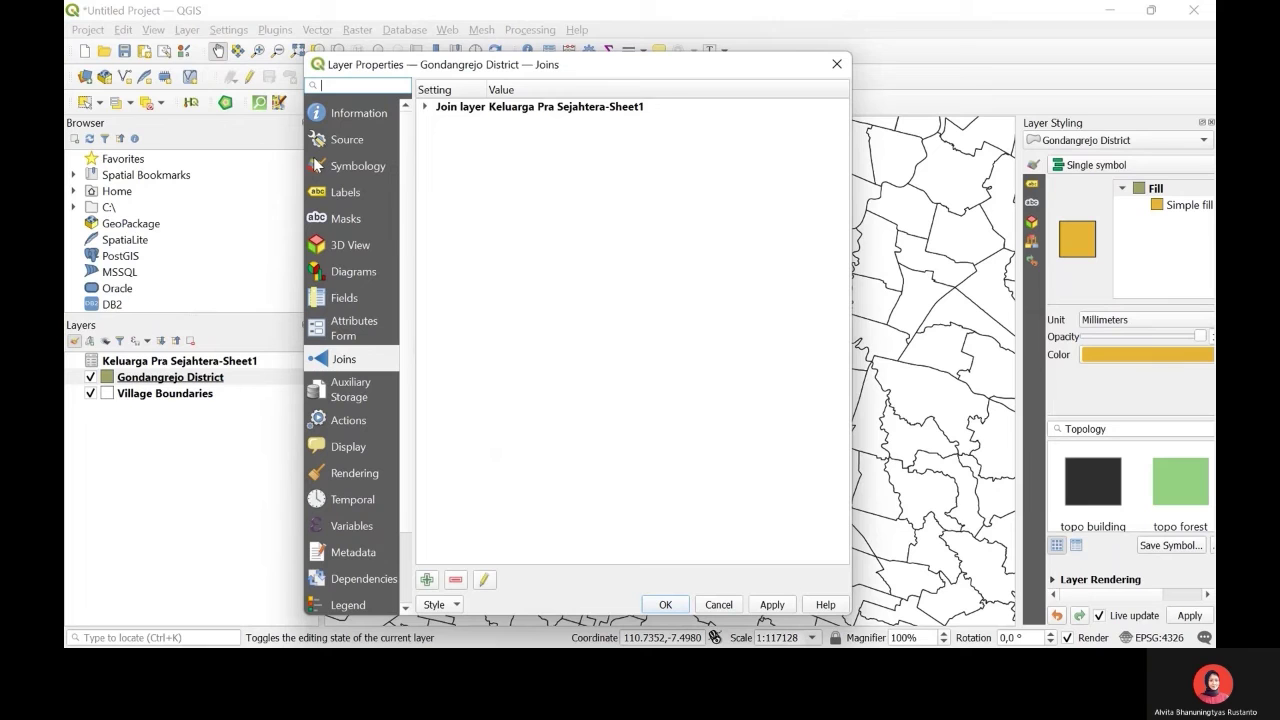
left_click(316, 166)
left_click(540, 89)
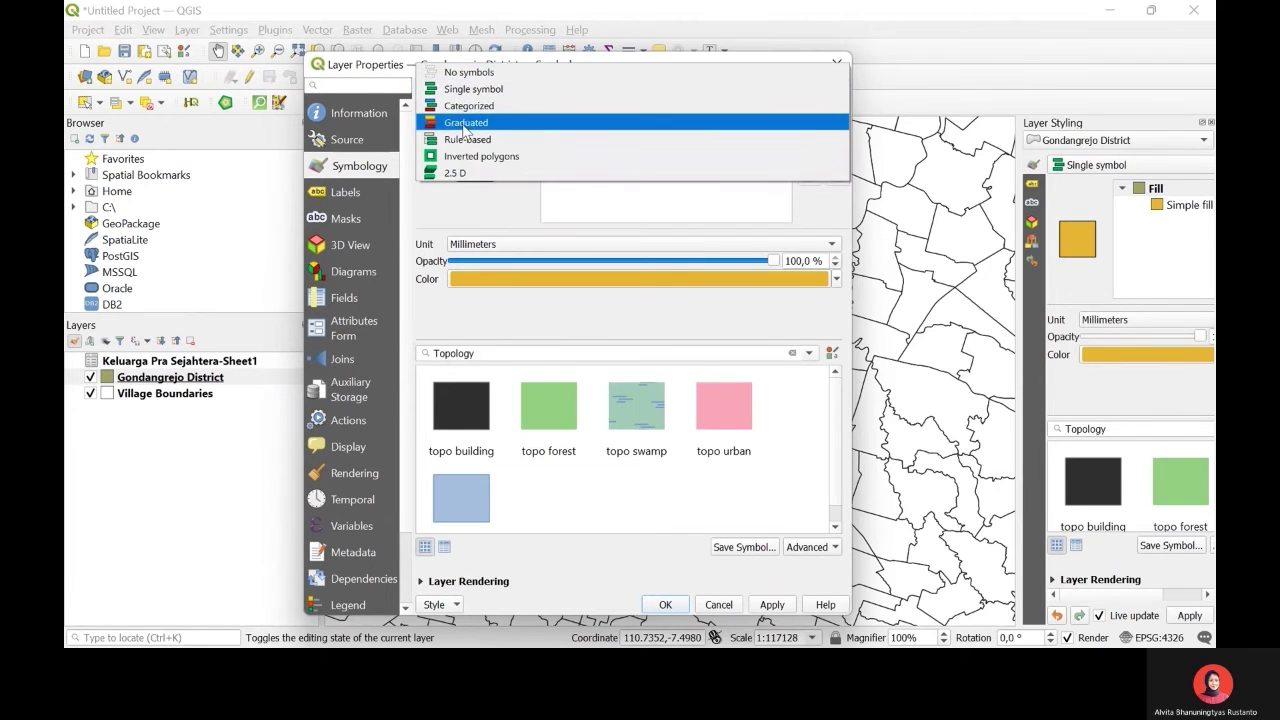
left_click(465, 121)
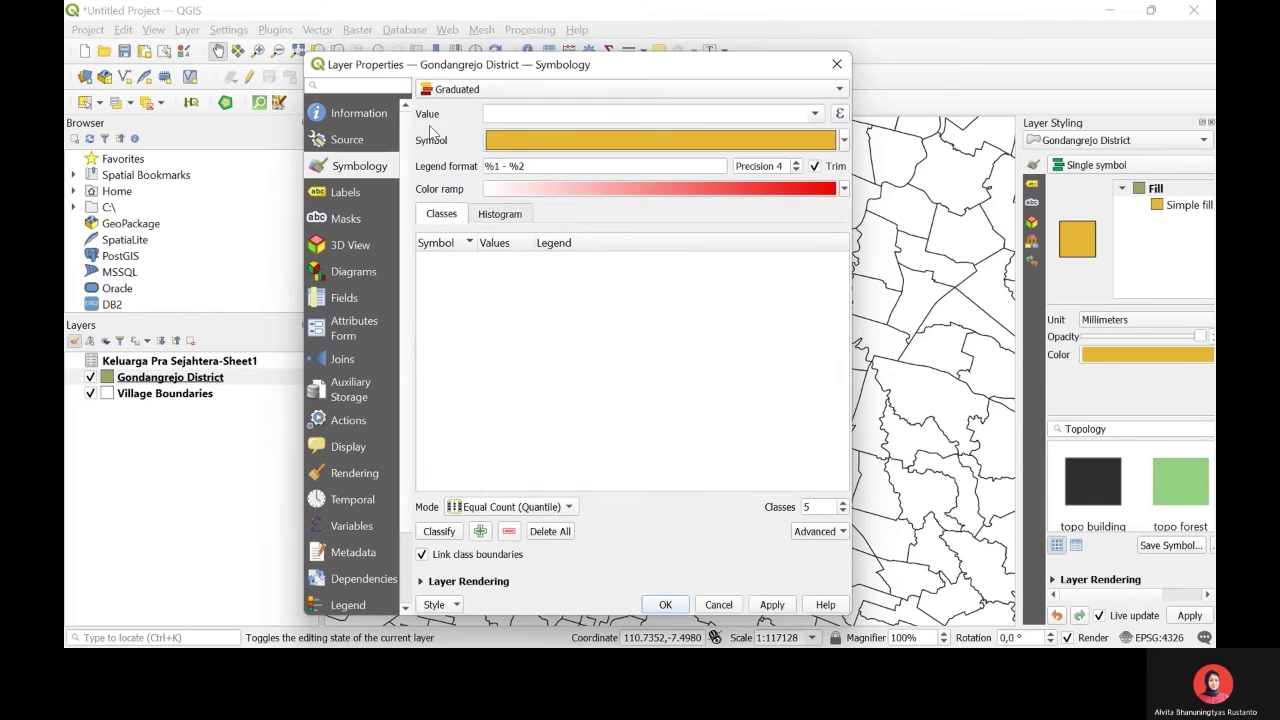
left_click(815, 113)
left_click(745, 130)
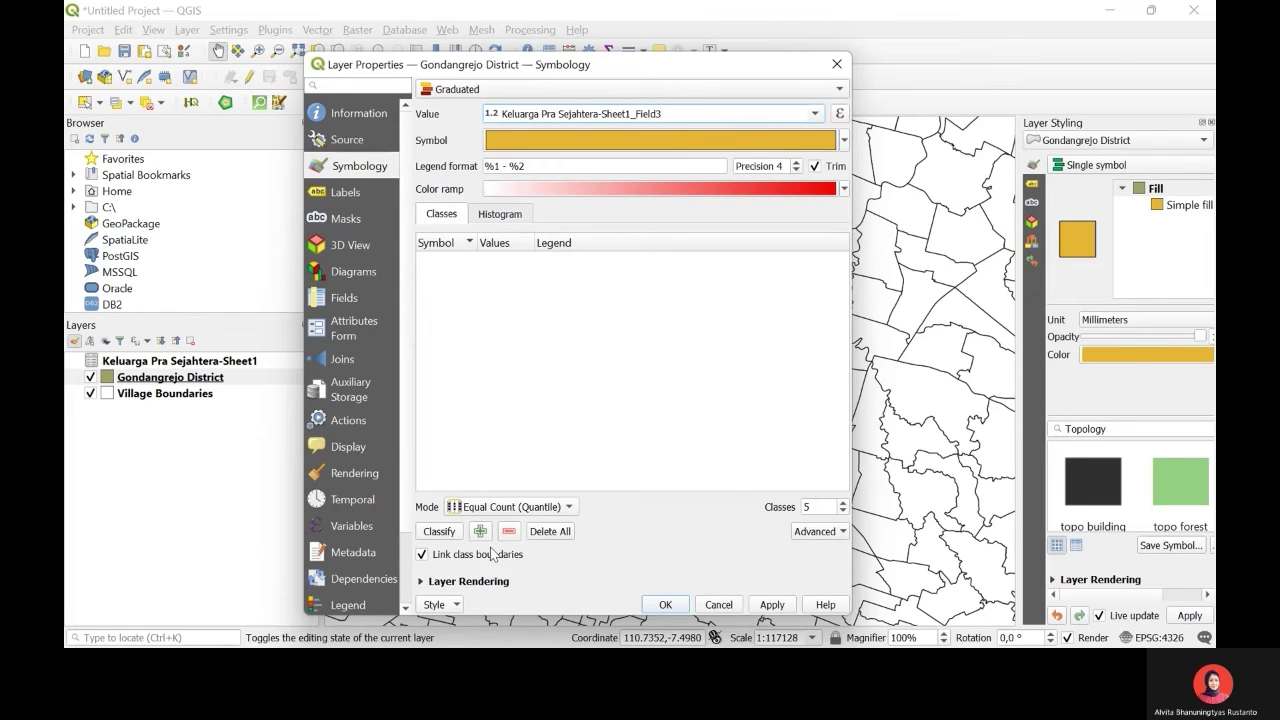
left_click(449, 536)
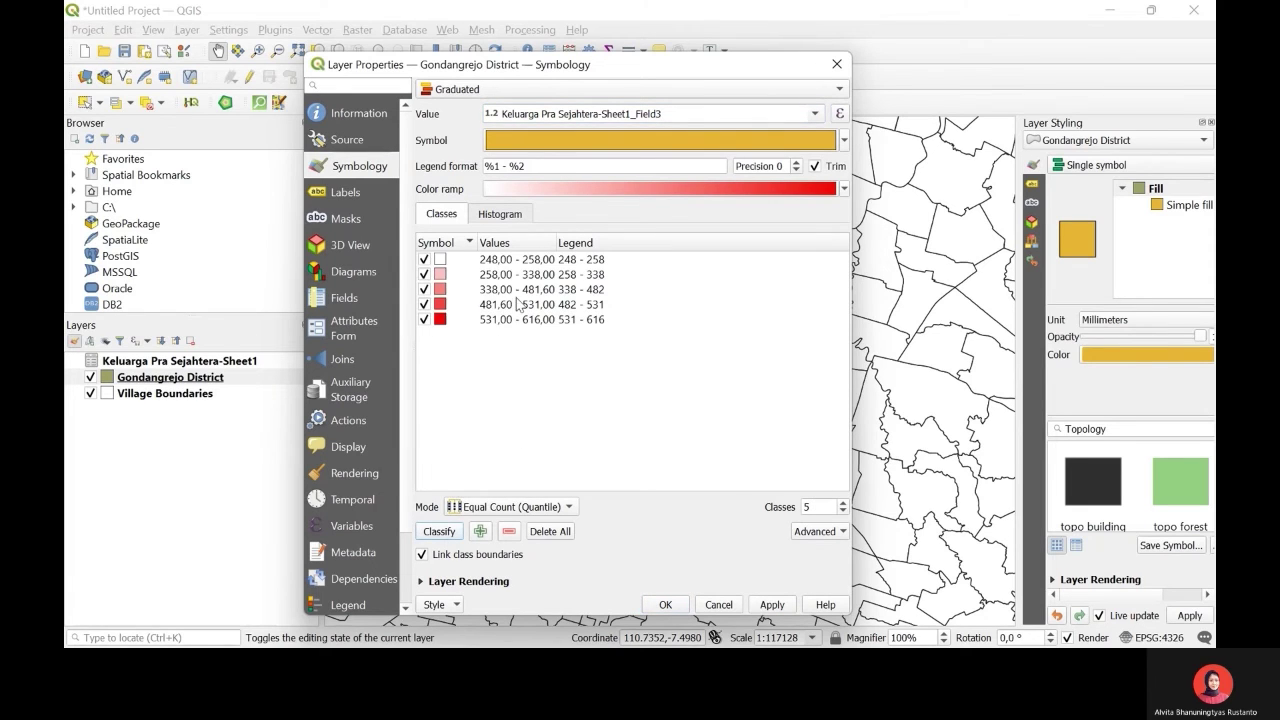
Apply the Spectral color ramp to the Gondangrejo District classes and confirm the symbology
left_click(843, 189)
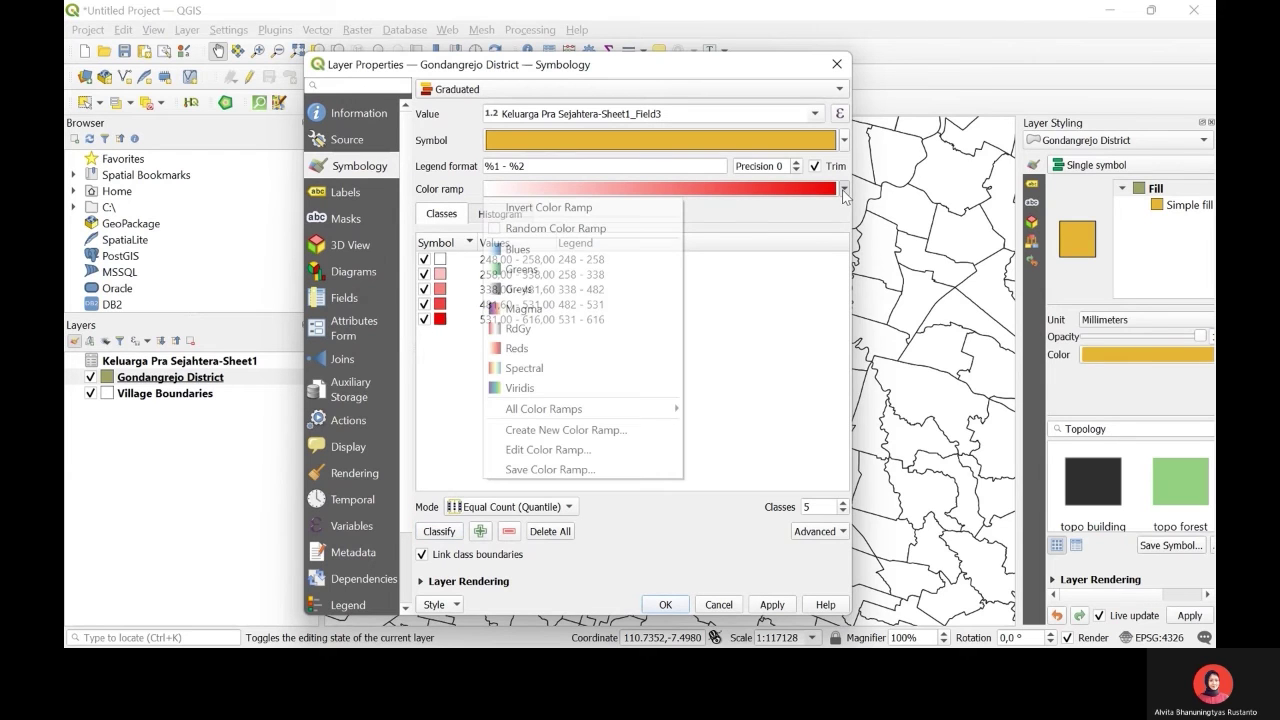
left_click(622, 366)
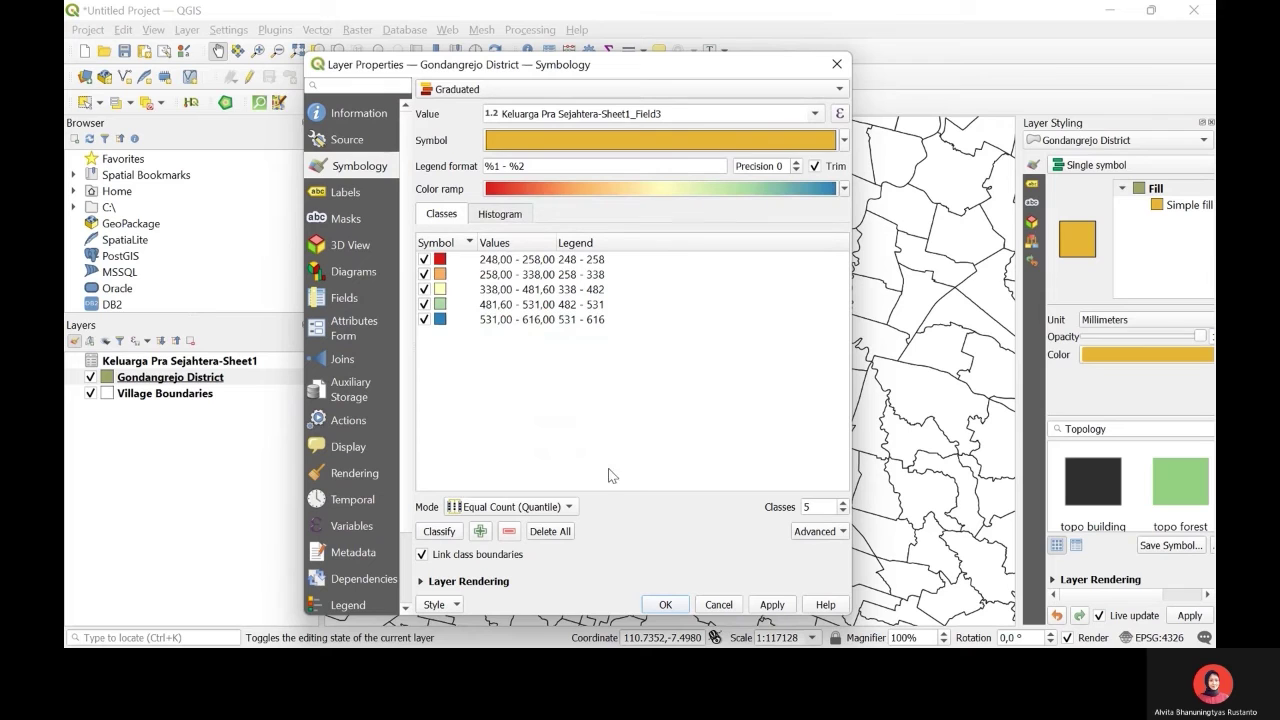
left_click(774, 605)
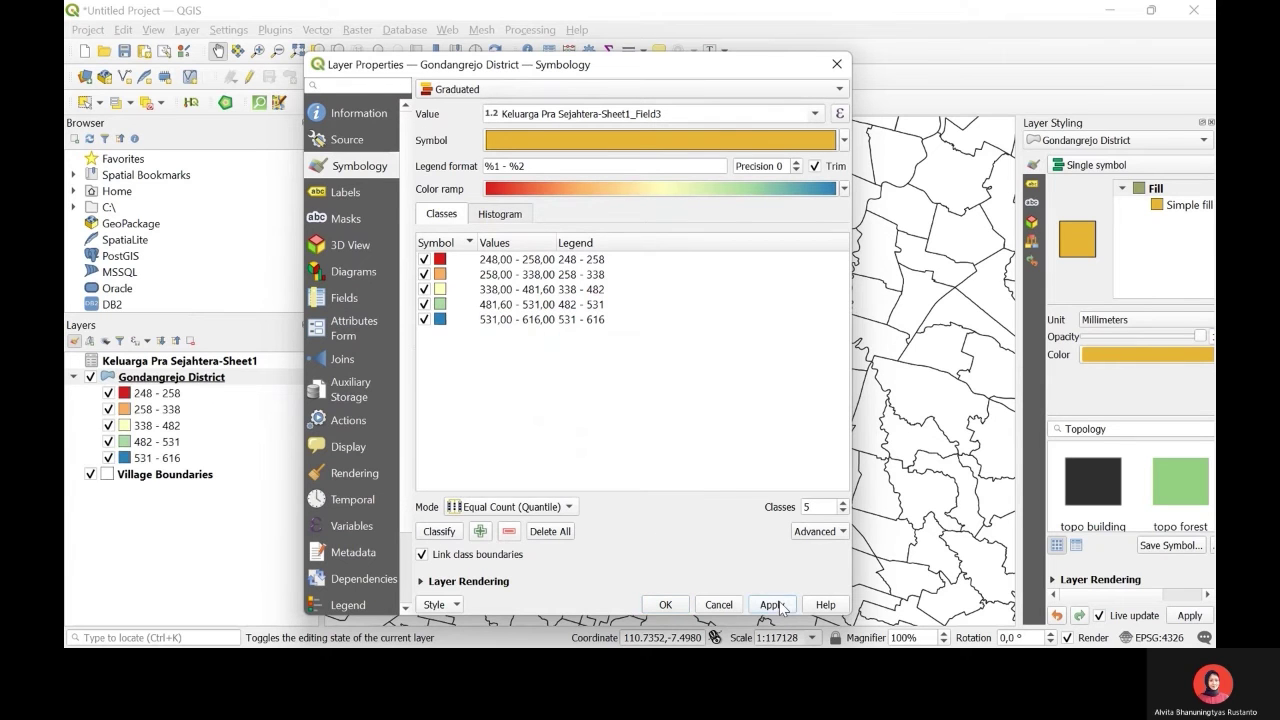
left_click(666, 604)
Add single labels from the NAMOBJ field to the Gondangrejo District layer and turn on their text buffer
scroll(622, 394, "up", 1)
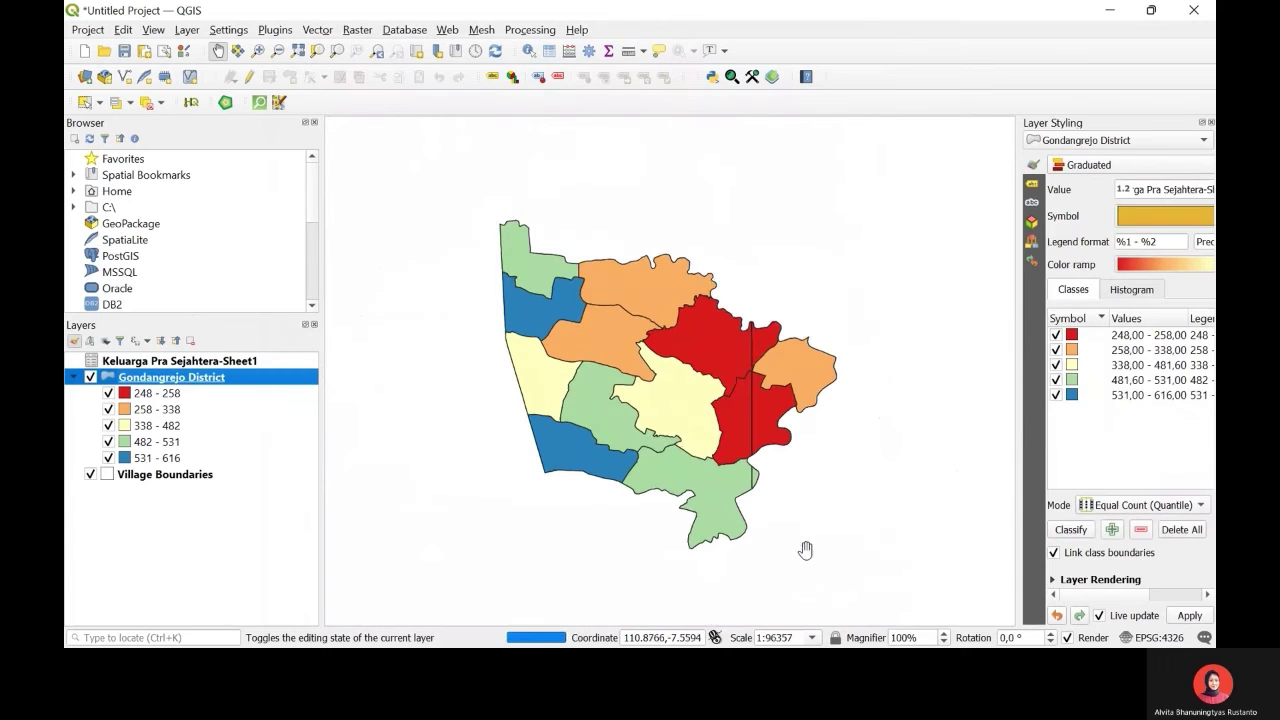
left_click(1032, 183)
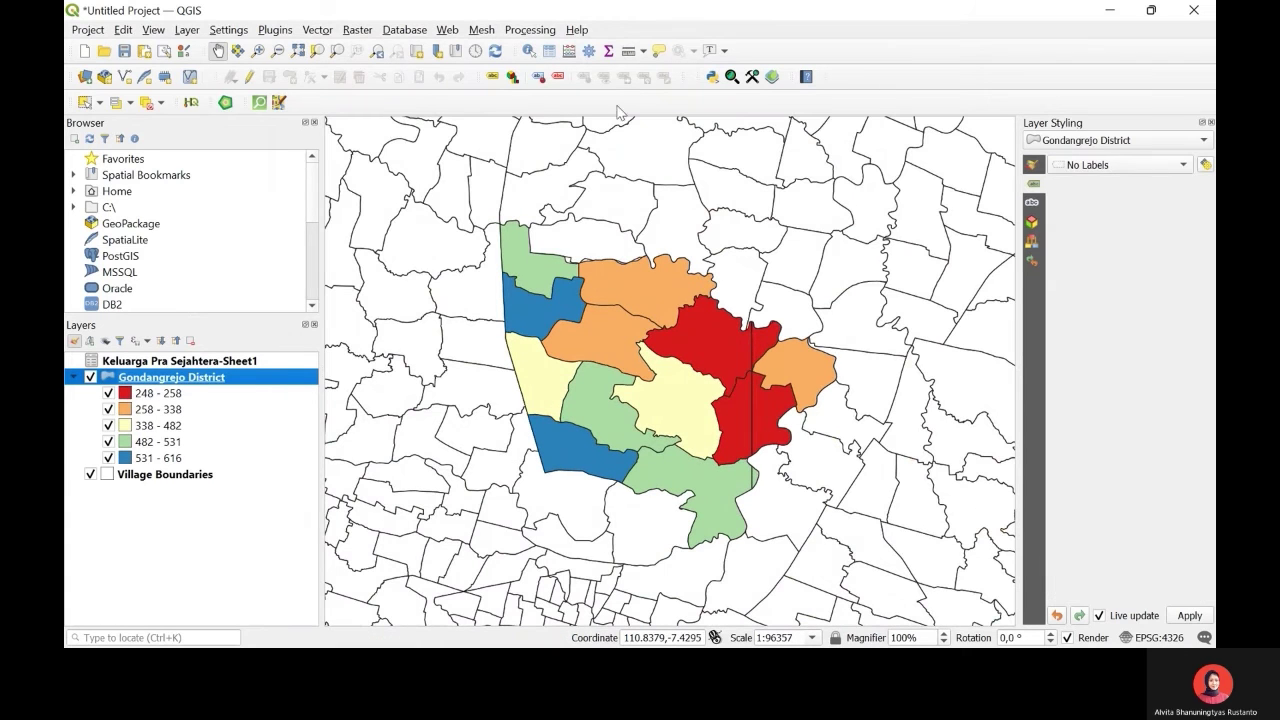
left_click(1092, 168)
left_click(1093, 184)
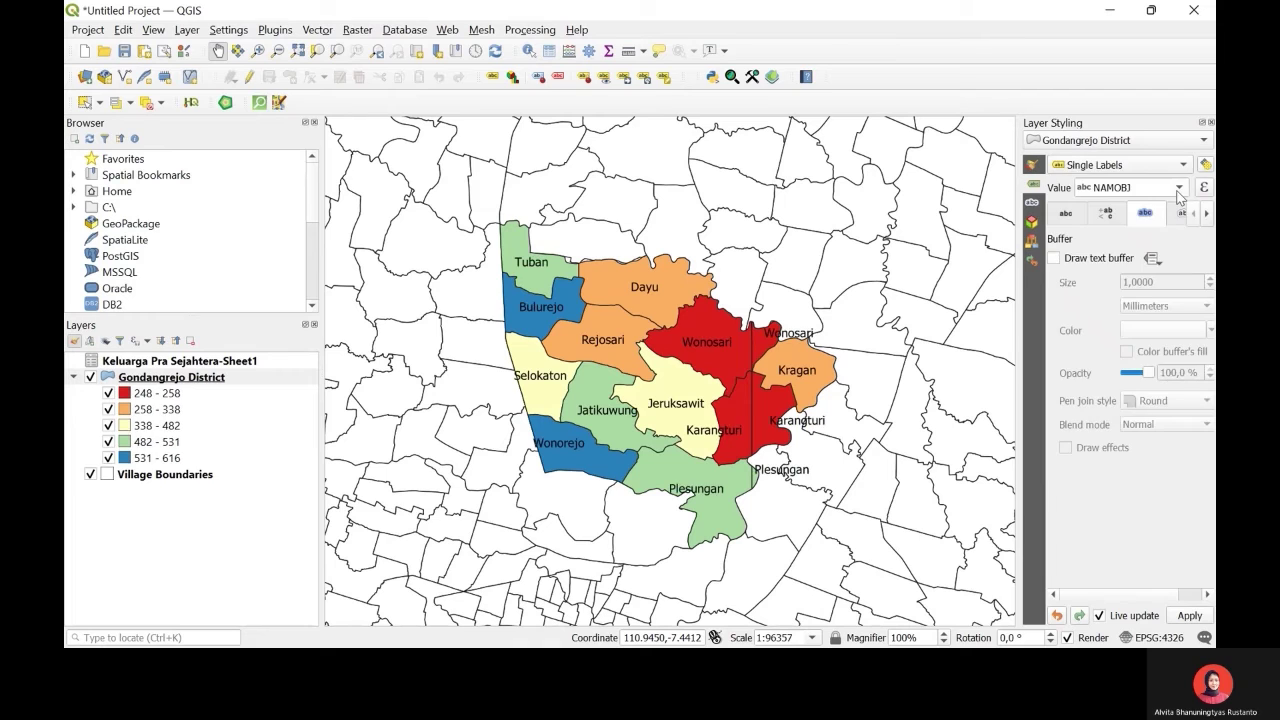
left_click(1054, 258)
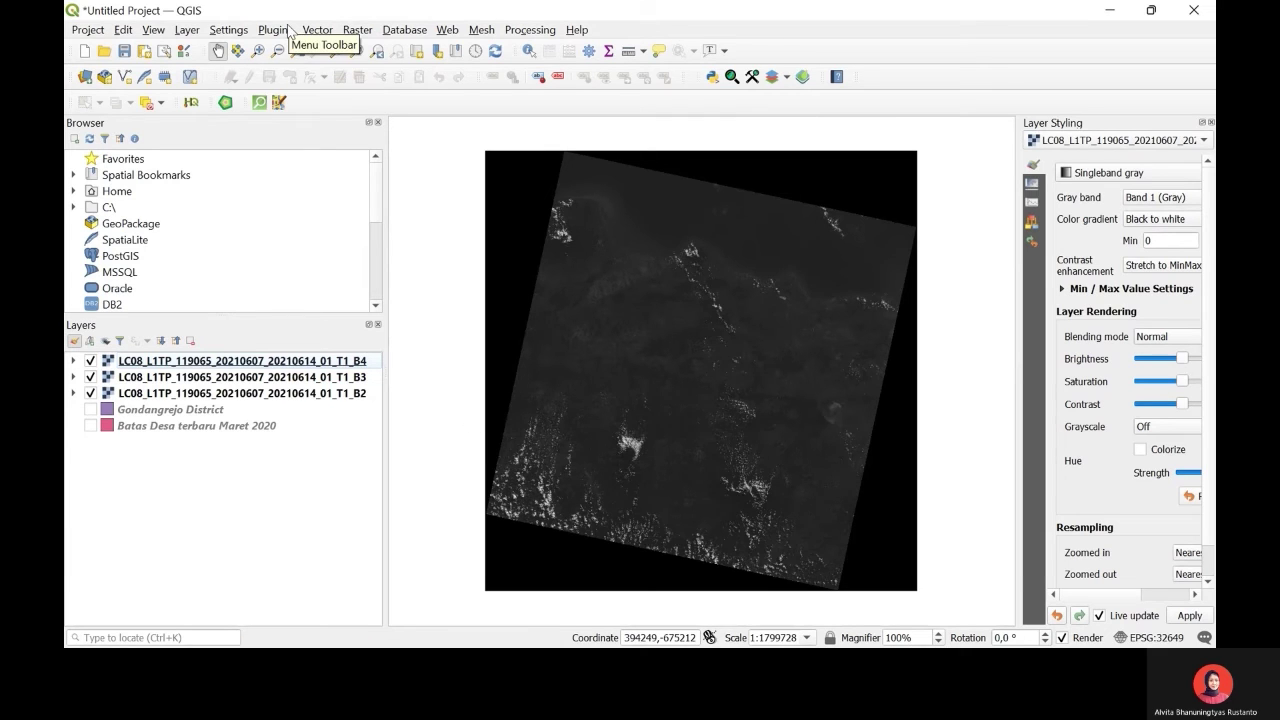
left_click(357, 30)
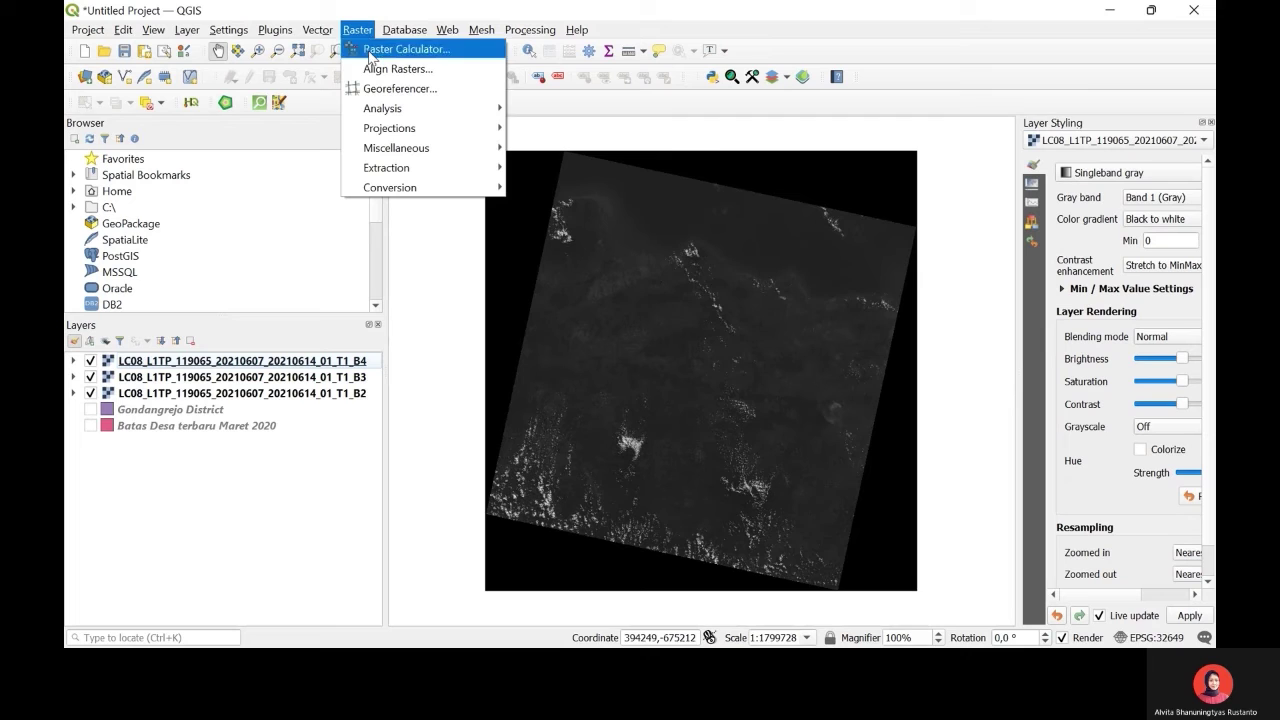
mouse_move(466, 150)
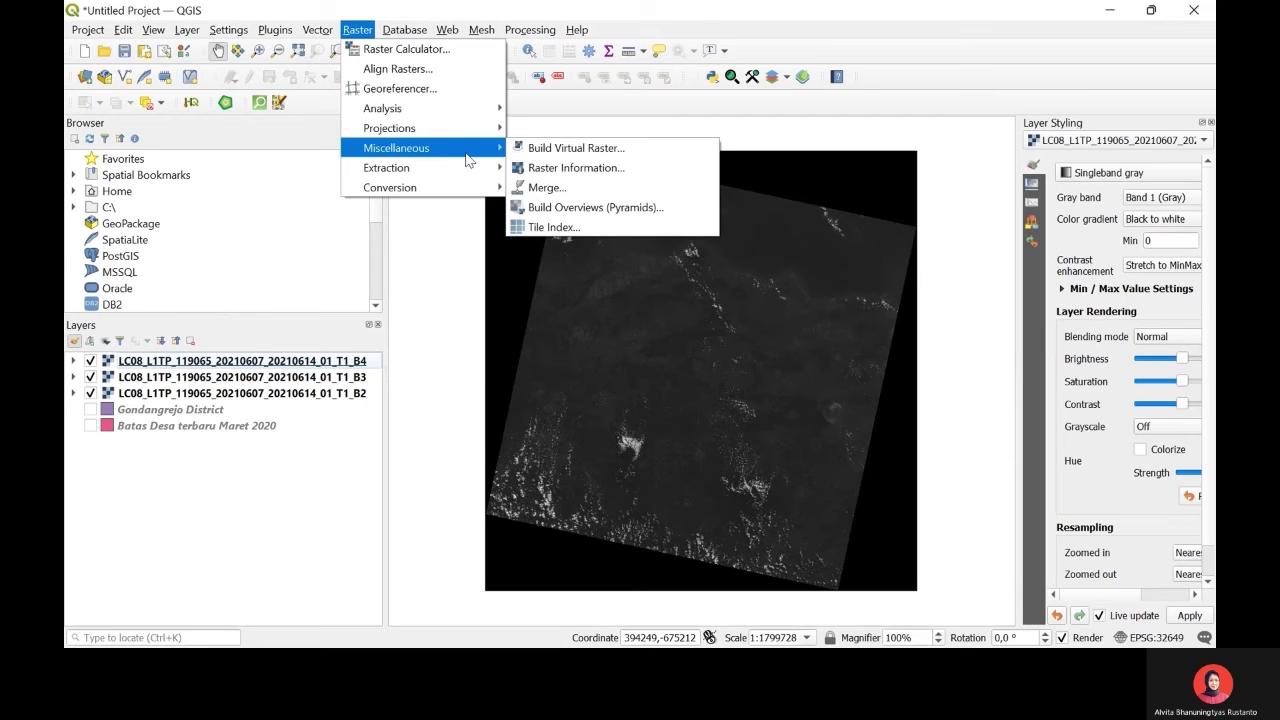
left_click(537, 205)
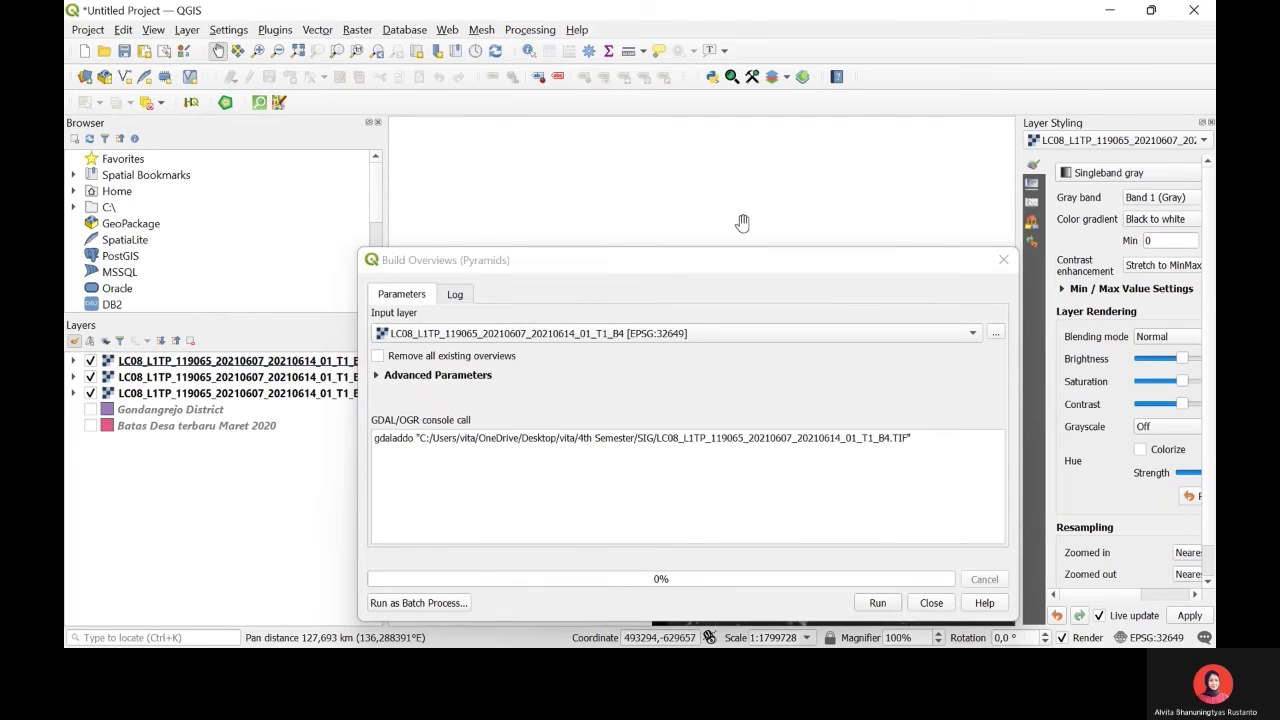
left_click(1000, 260)
Merge the Landsat B2, B3 and B4 rasters into one raster, placing each input file into a separate band
left_click(357, 30)
mouse_move(415, 155)
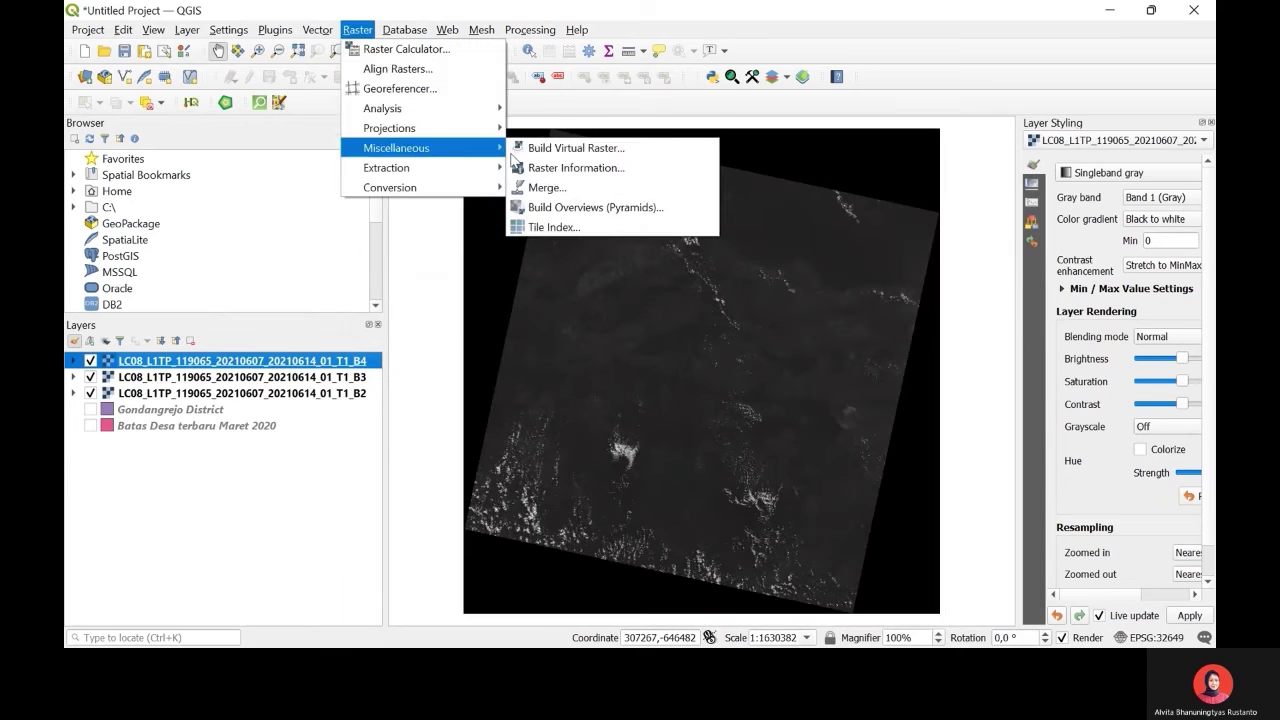
left_click(520, 180)
left_click_drag(547, 293, 487, 172)
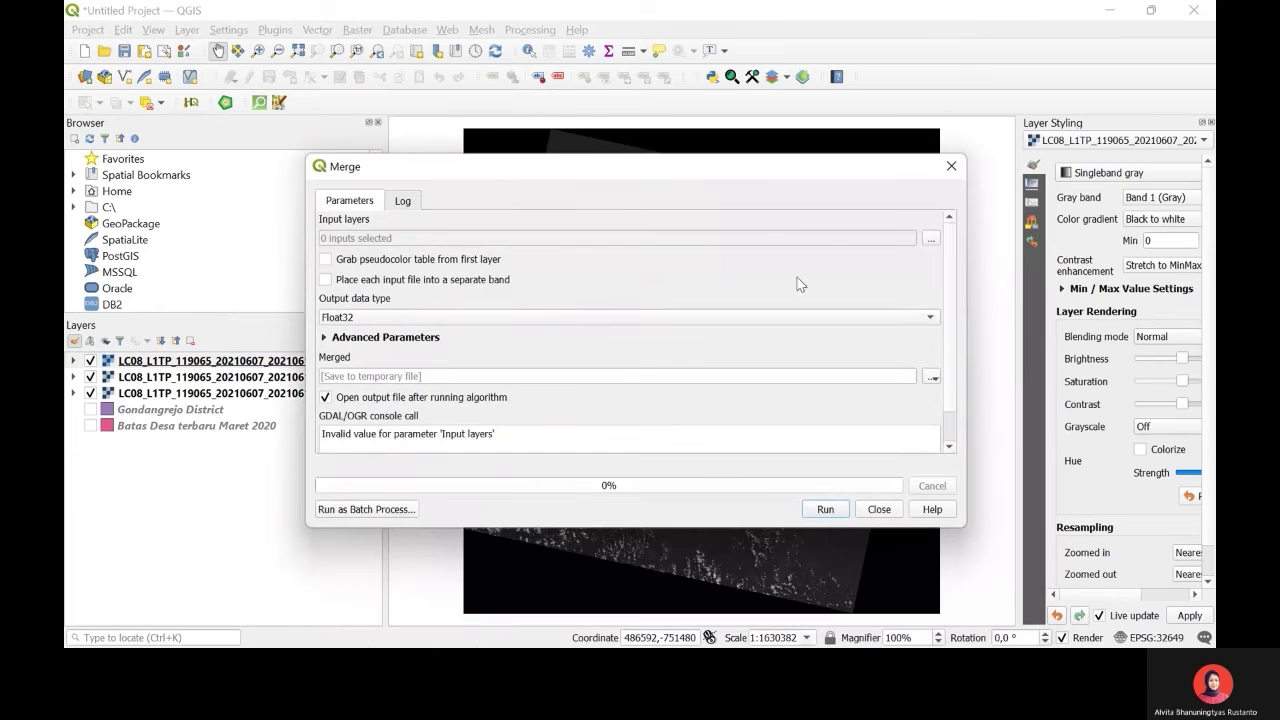
left_click(931, 238)
left_click(888, 252)
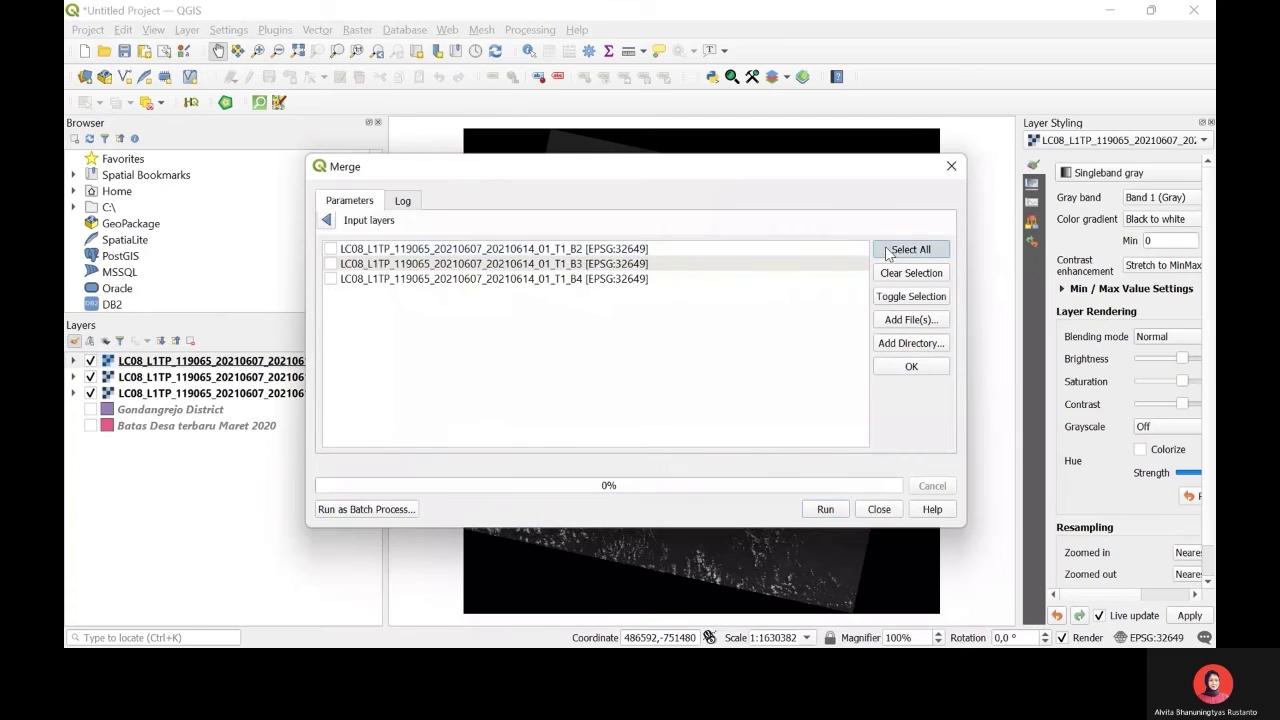
left_click(910, 366)
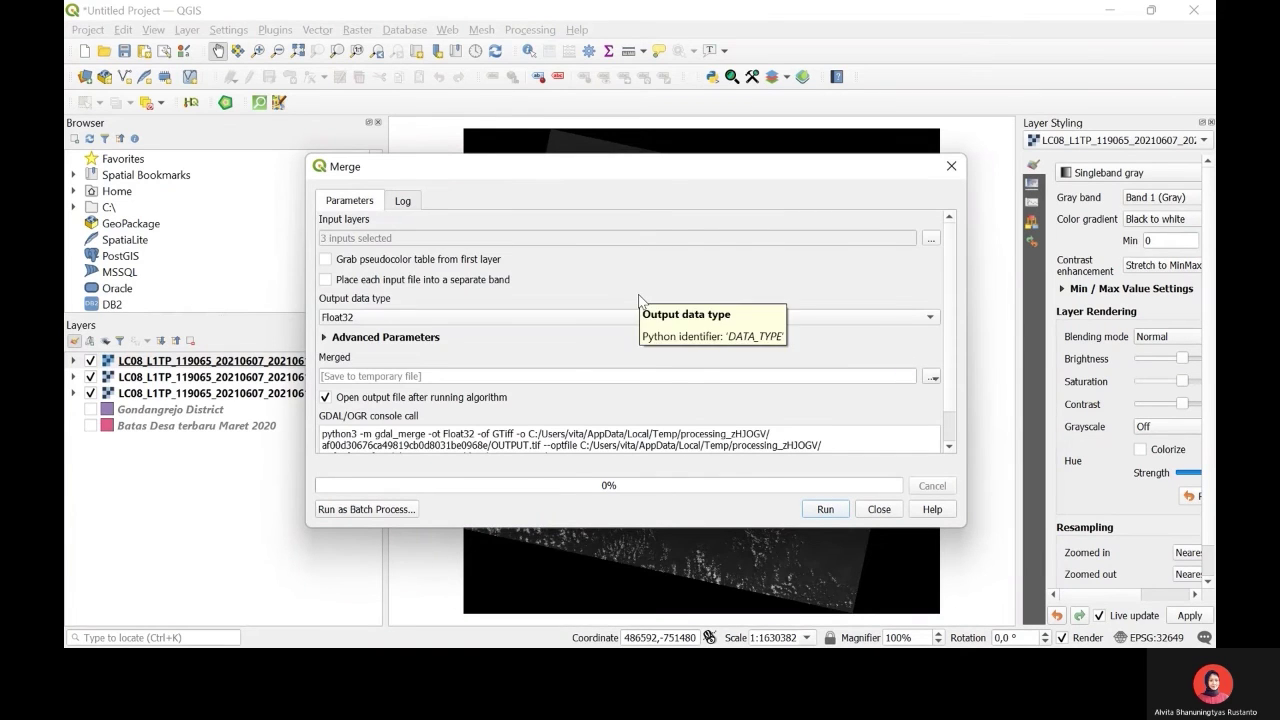
left_click(327, 281)
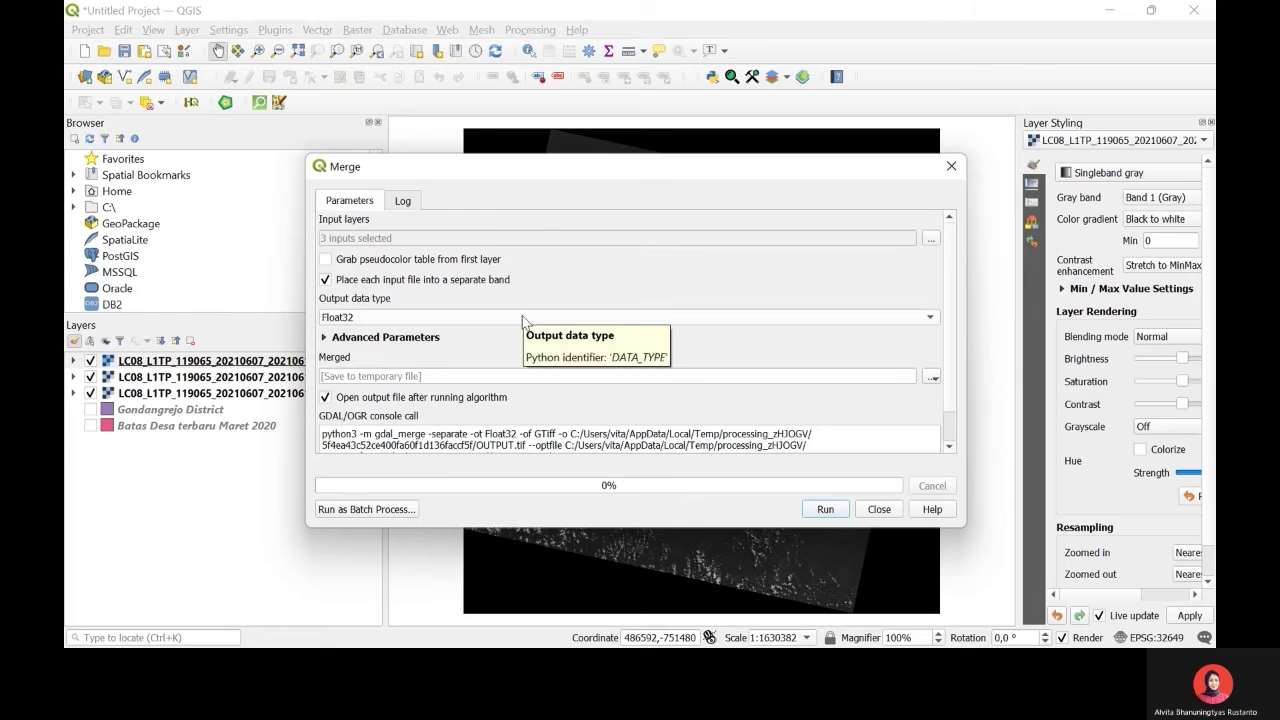
left_click(825, 509)
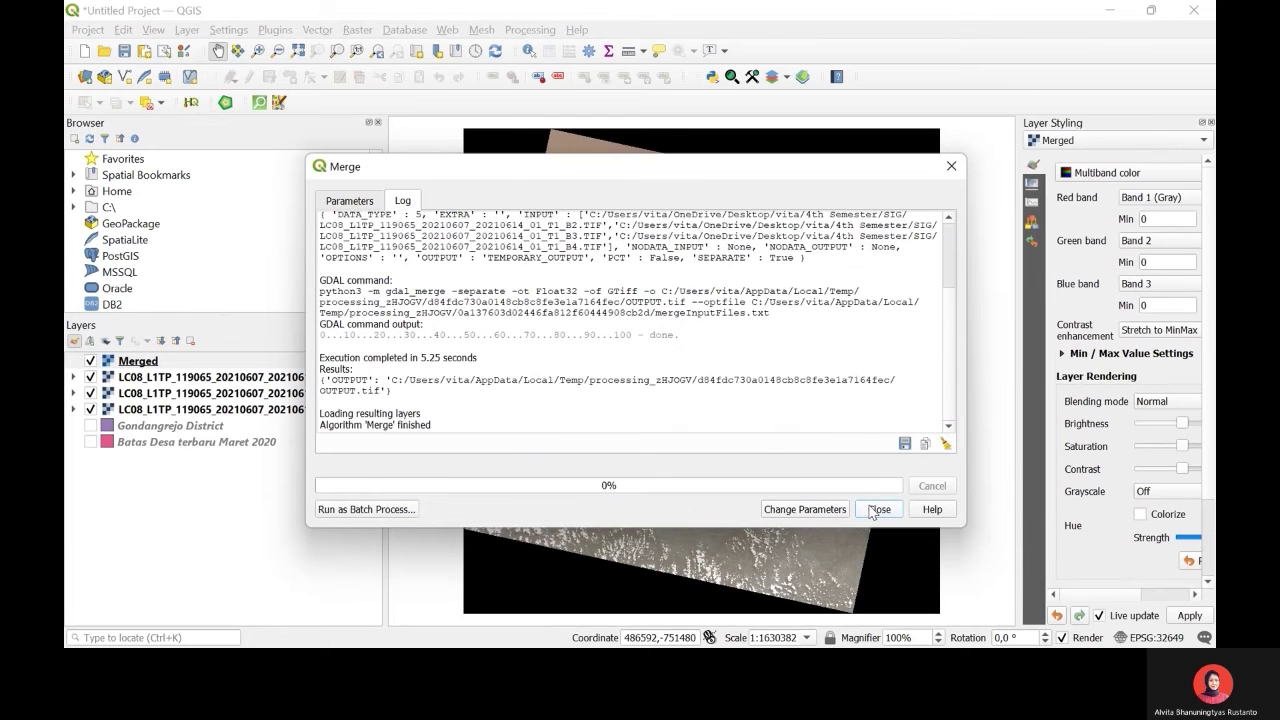
left_click(874, 509)
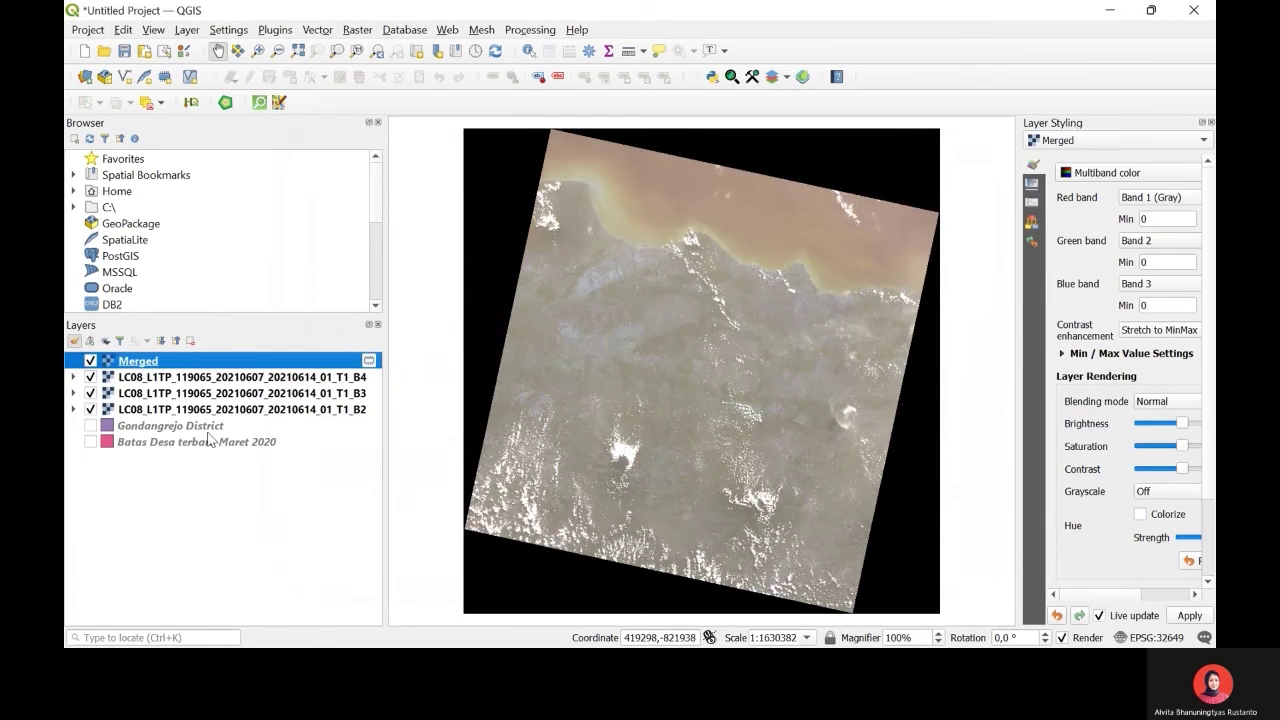
Hide the individual B2, B3 and B4 band layers, keeping the Merged raster displayed
left_click(91, 410)
left_click(91, 394)
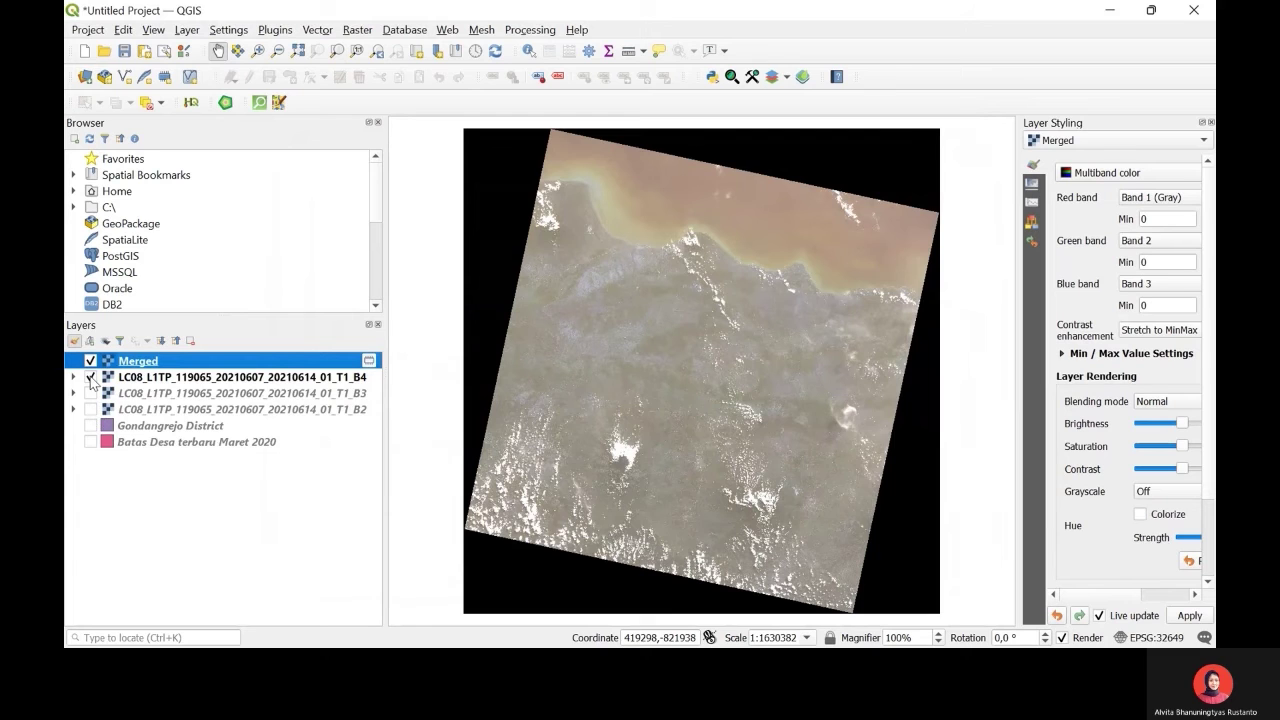
left_click(91, 378)
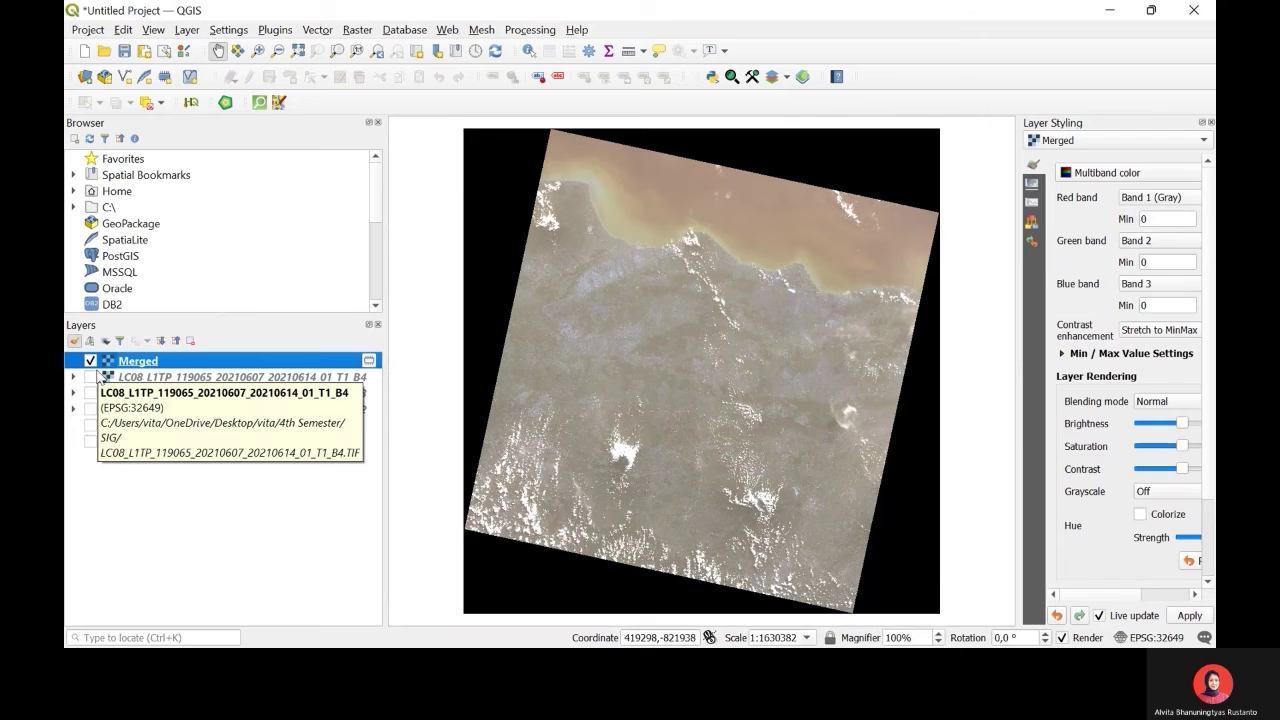
Set the Merged raster's multiband color symbology to Band 3 for red and Band 1 (Gray) for blue, keeping Band 2 for green
right_click(157, 364)
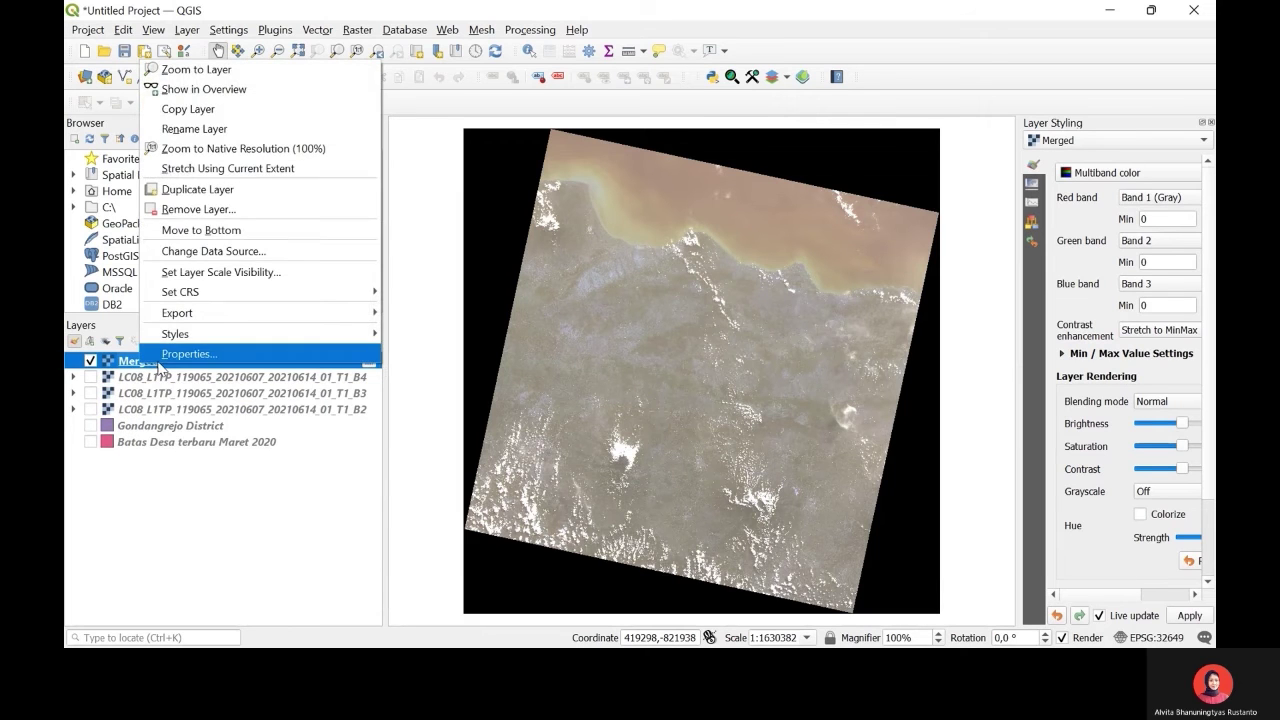
left_click(158, 360)
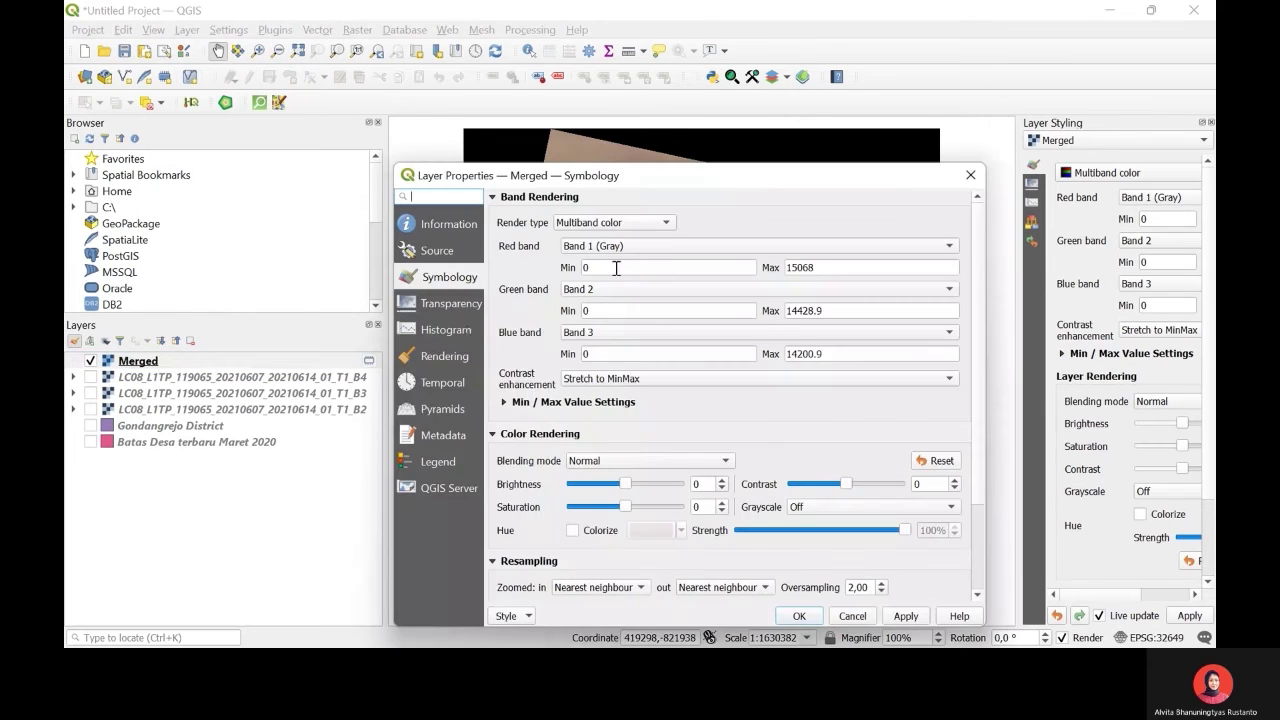
left_click(600, 251)
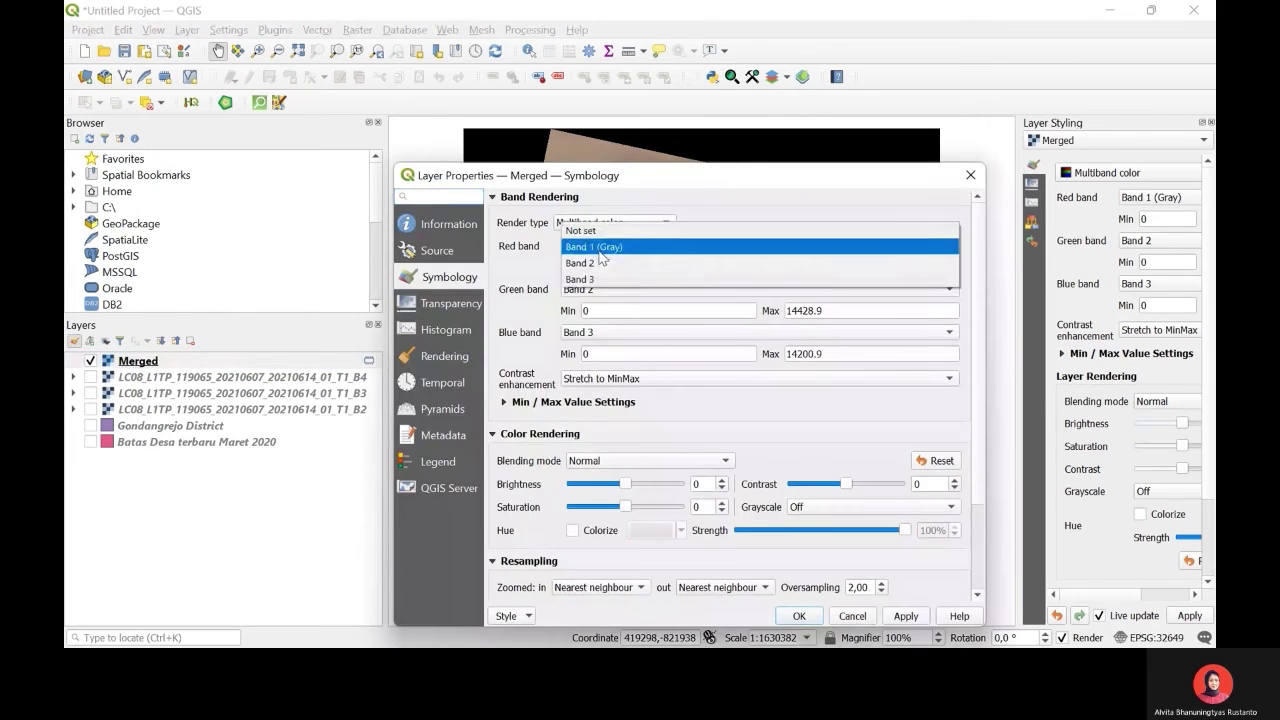
left_click(600, 279)
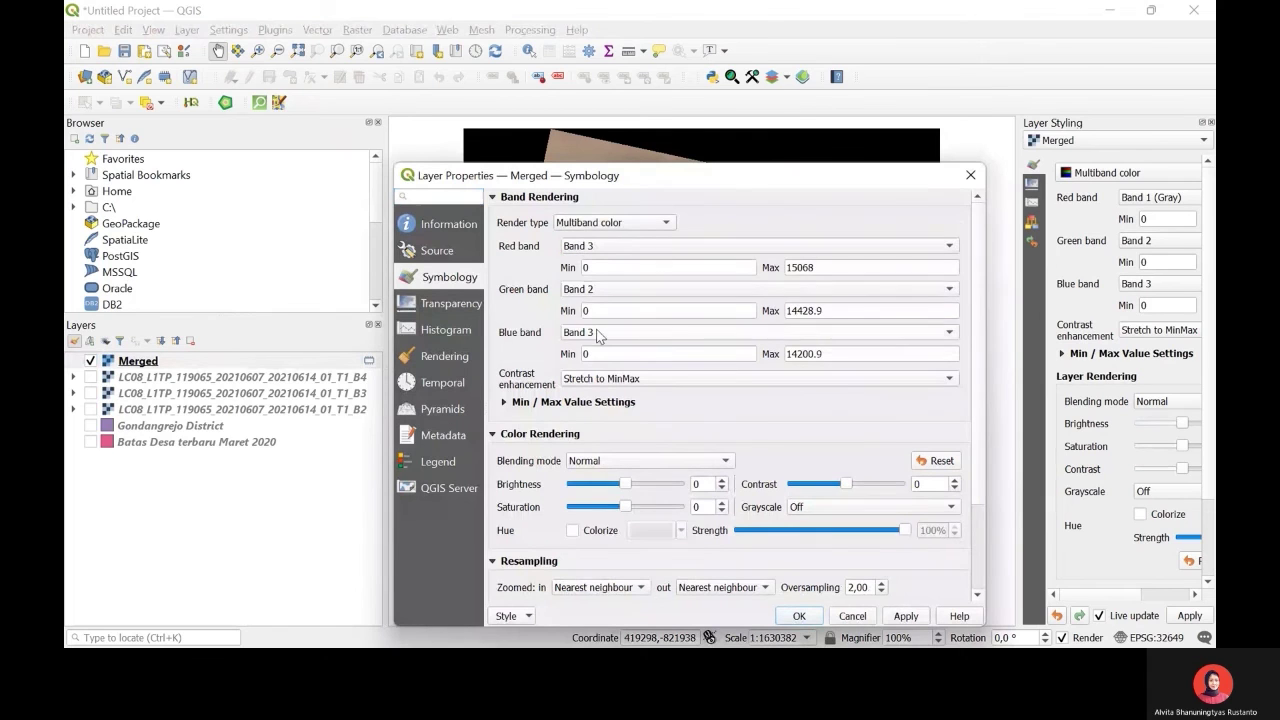
left_click(598, 334)
left_click(593, 301)
left_click_drag(585, 186, 575, 145)
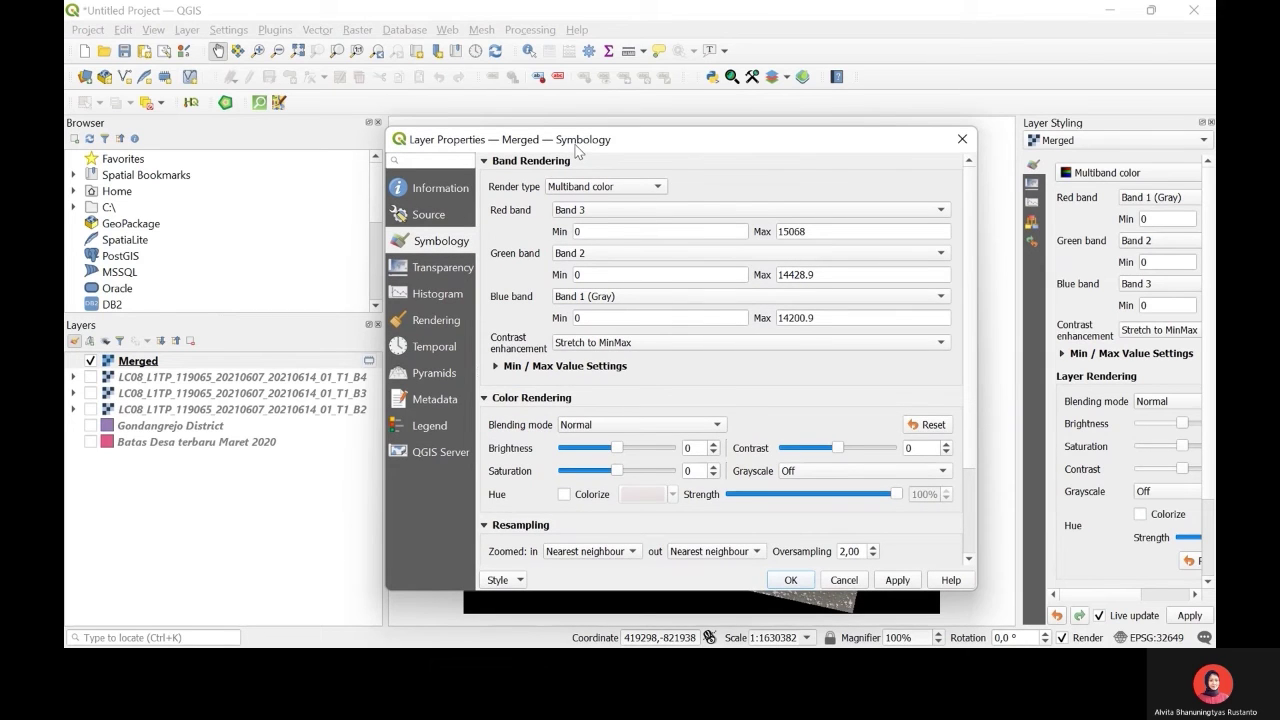
left_click(905, 584)
left_click(792, 581)
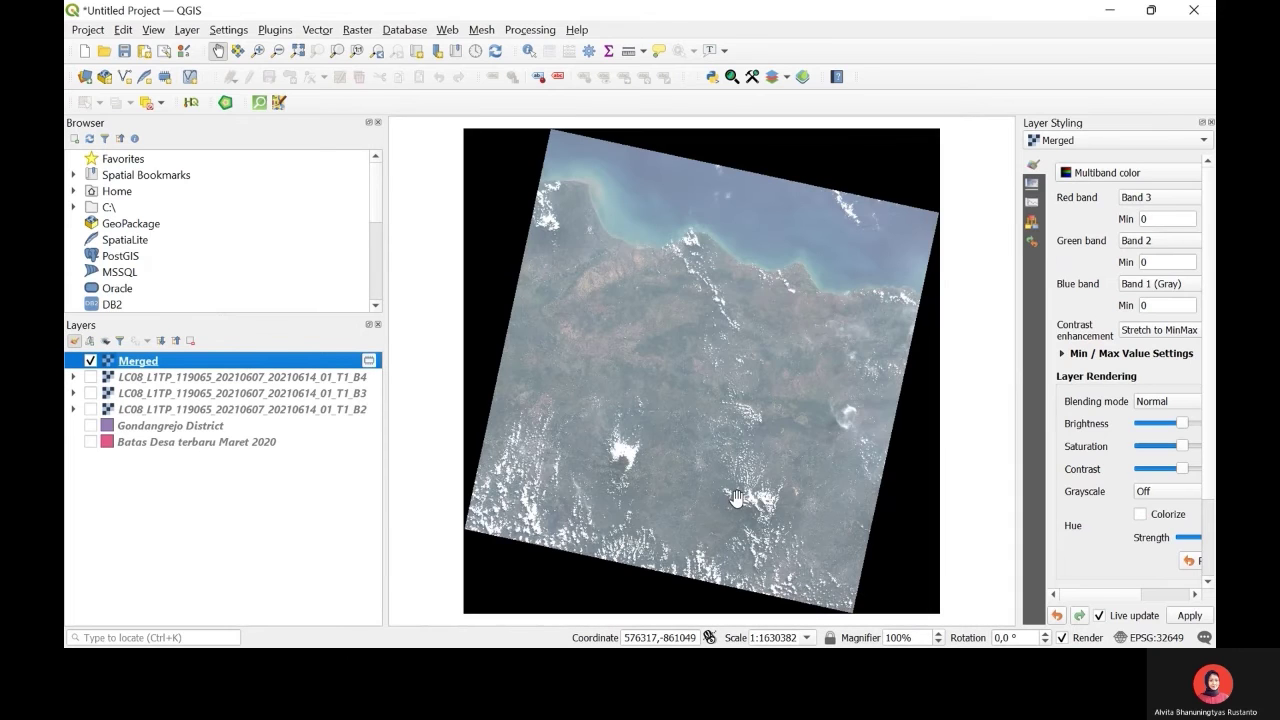
Create a polygon shapefile layer saved over Land Use in Documents, using the project CRS EPSG:32649 - WGS 84 / UTM zone 49N
left_click(125, 77)
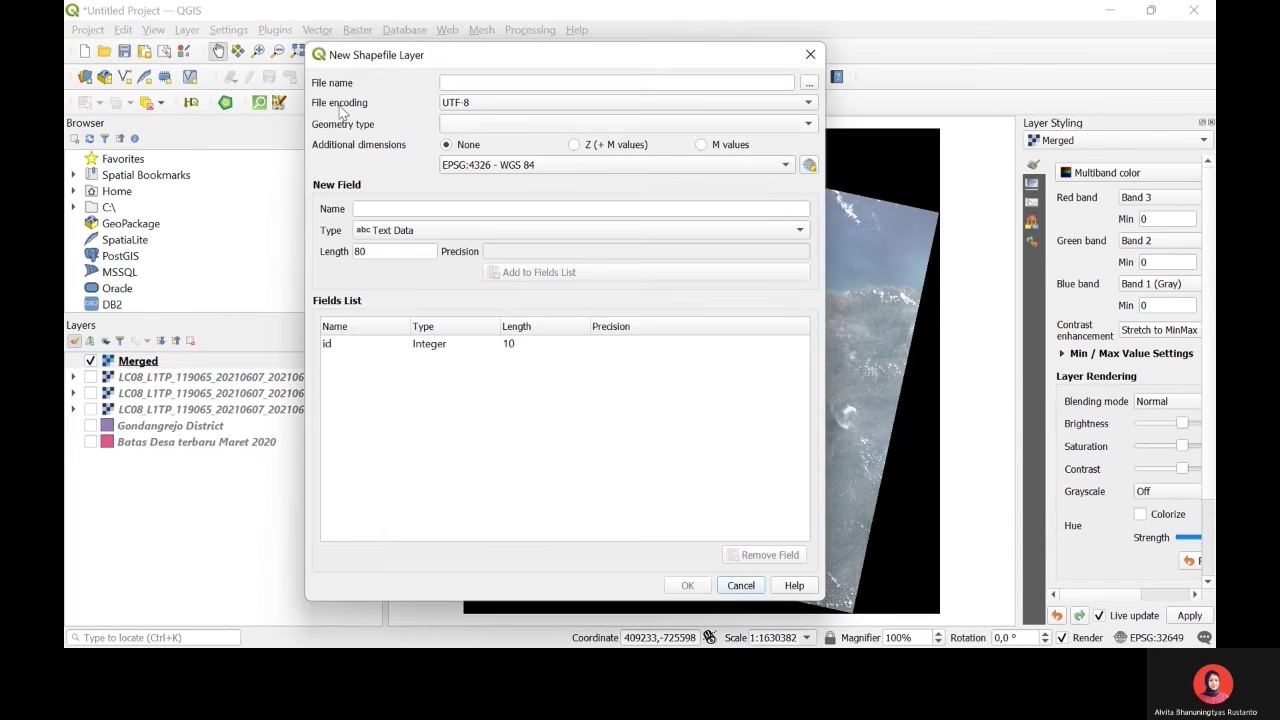
left_click(808, 82)
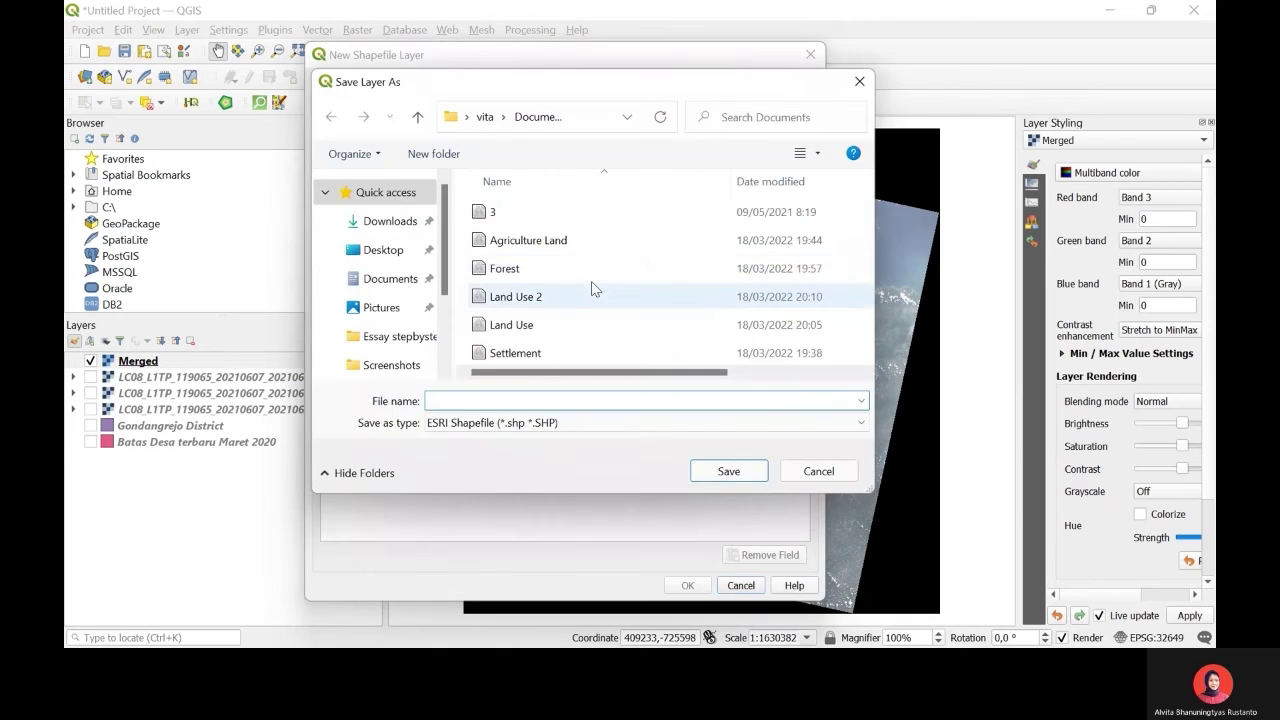
left_click(569, 320)
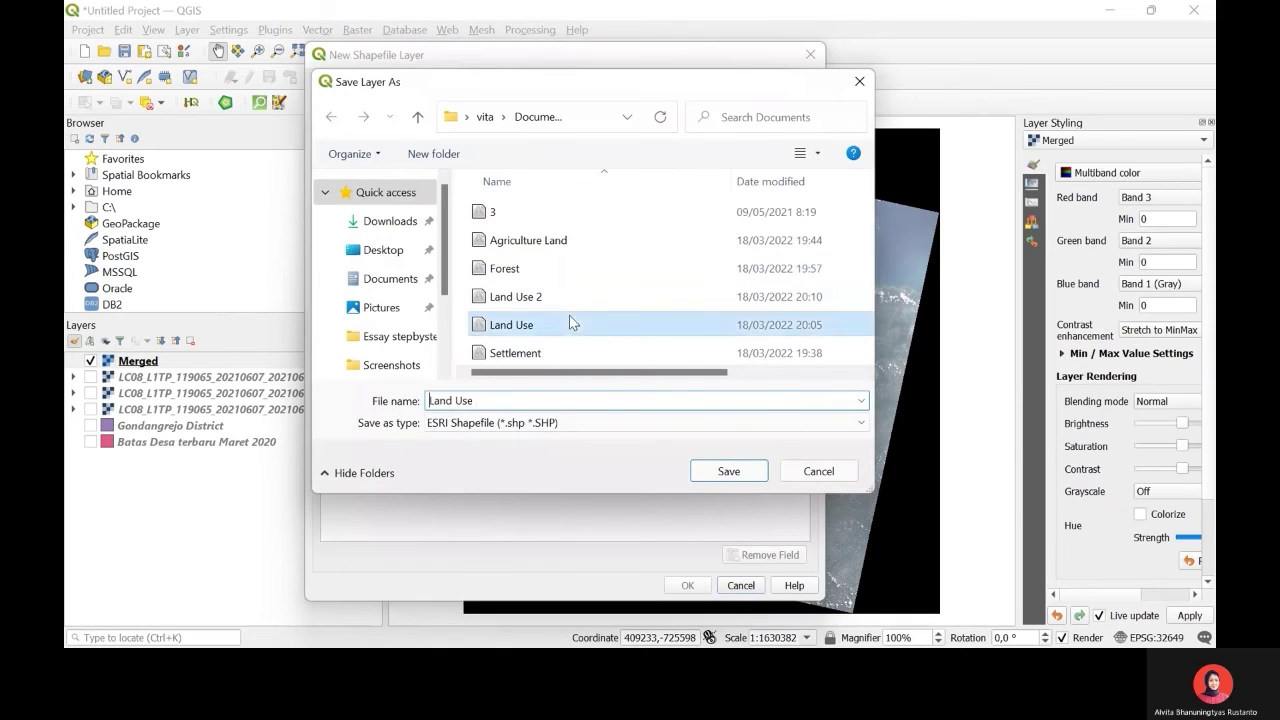
left_click(708, 474)
left_click(600, 124)
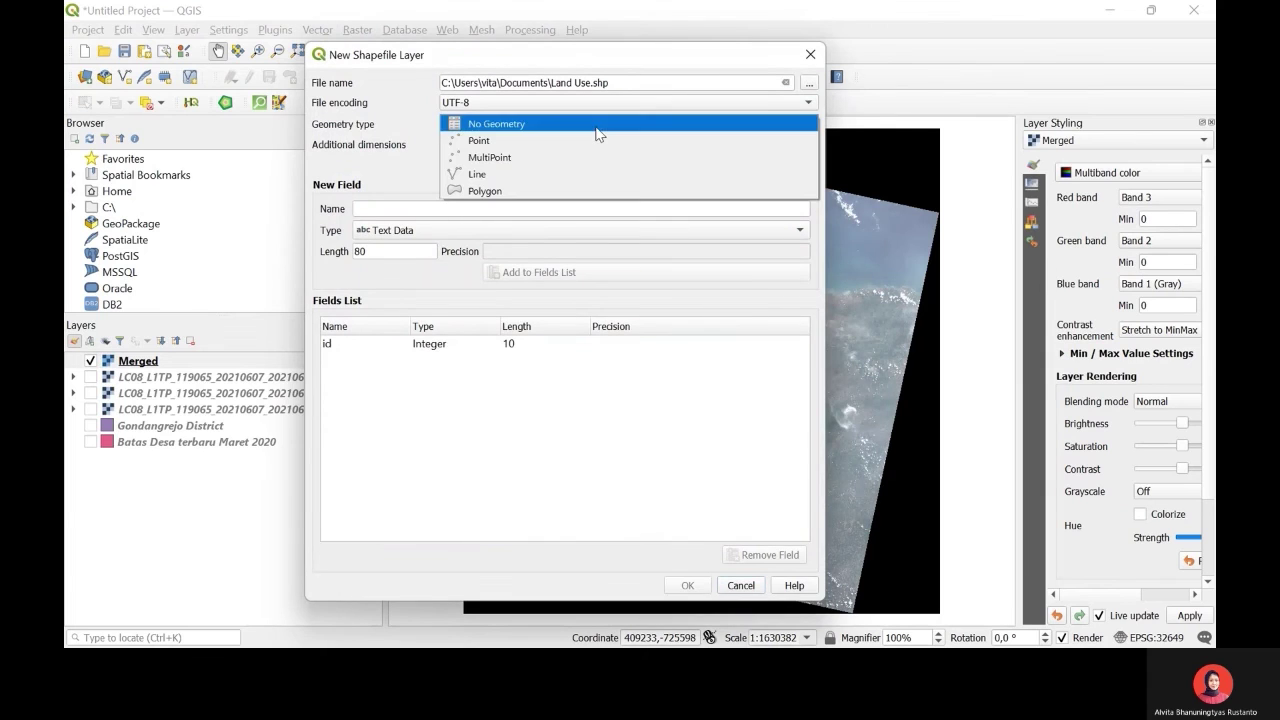
left_click(580, 191)
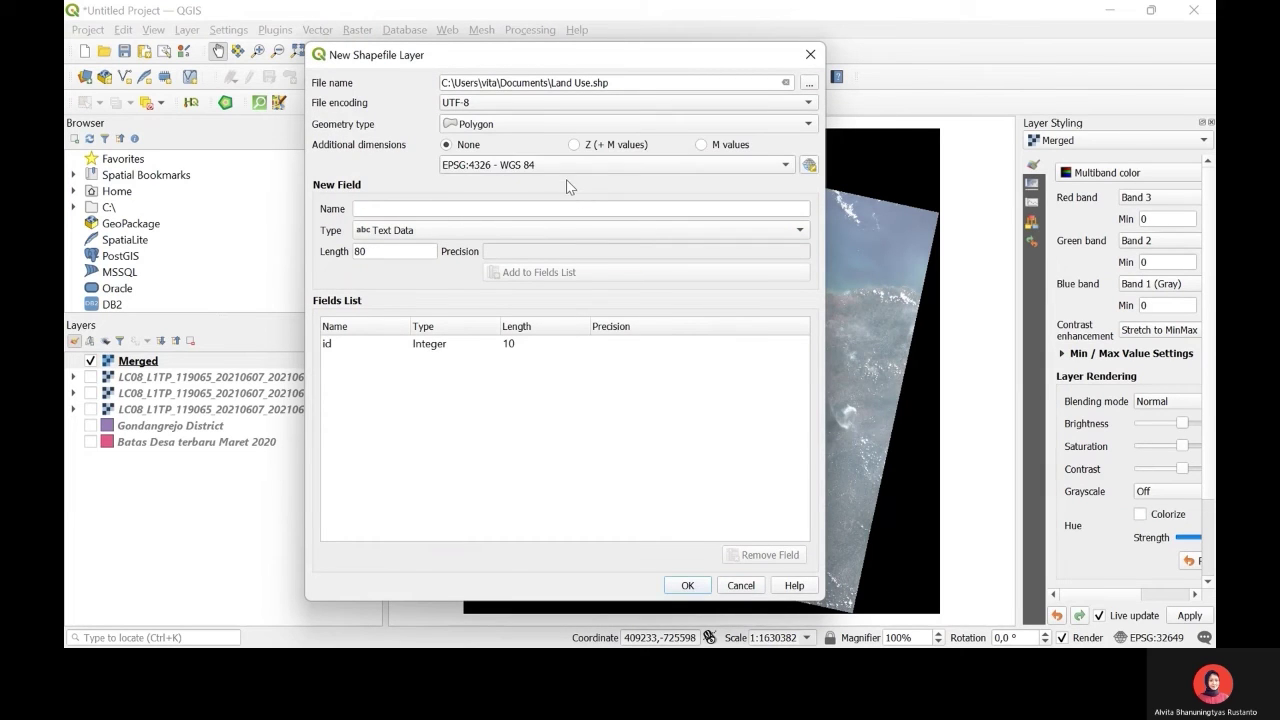
left_click(561, 172)
left_click(561, 182)
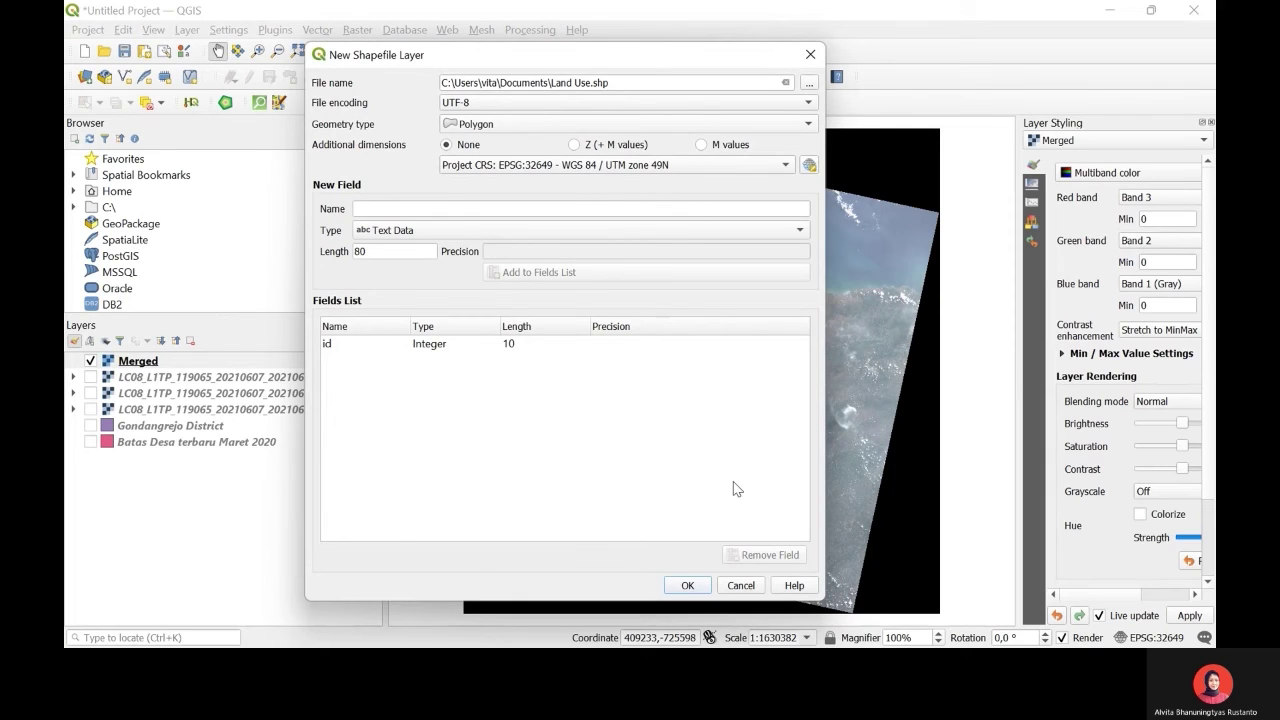
left_click(688, 586)
left_click(700, 357)
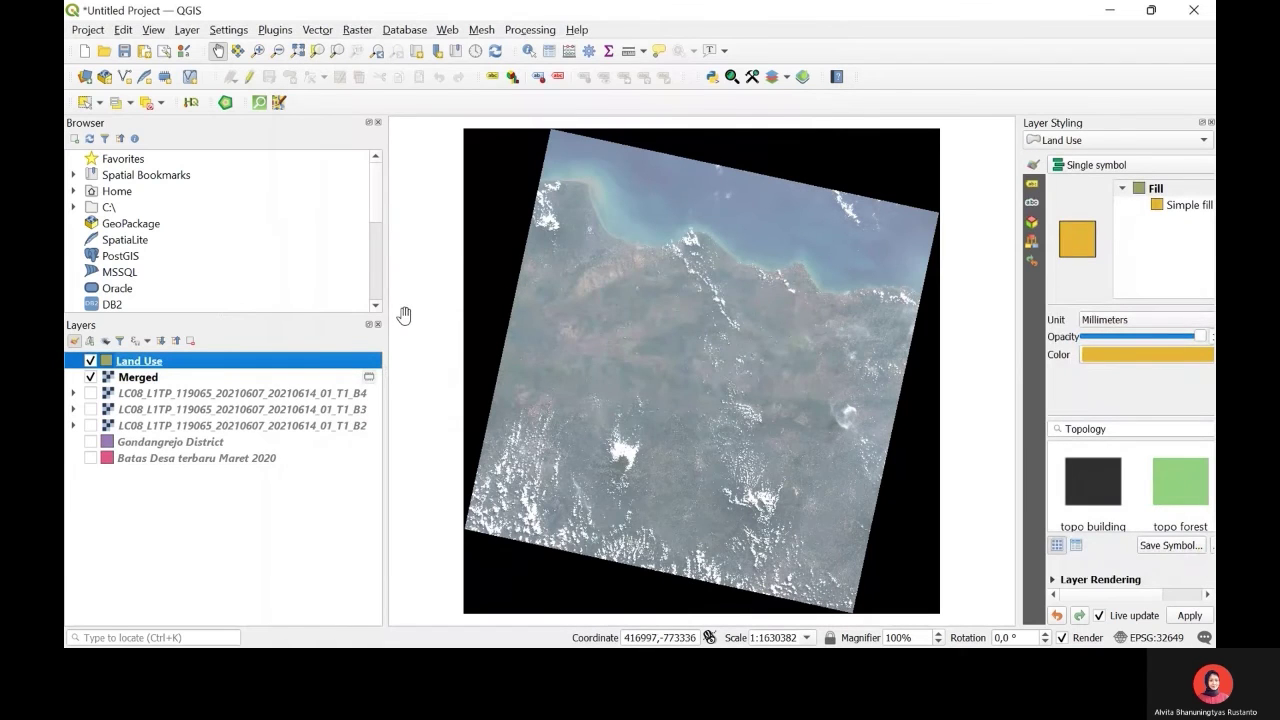
left_click(251, 77)
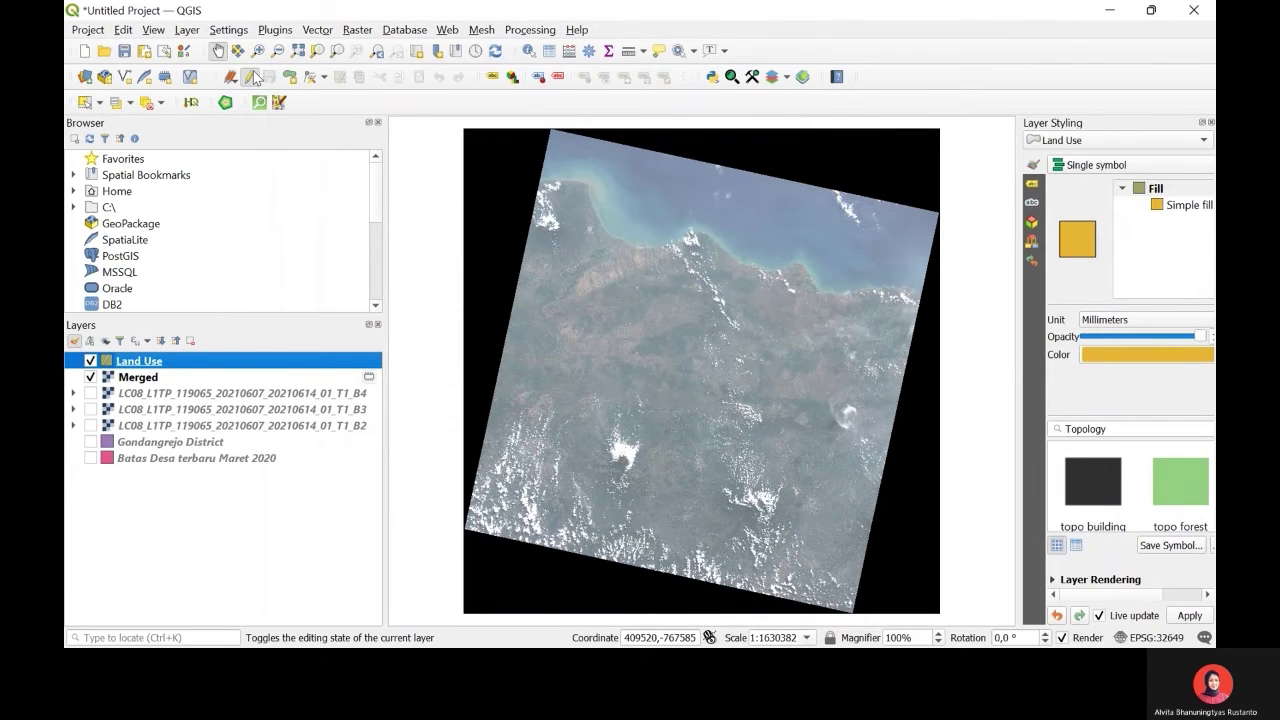
left_click(122, 30)
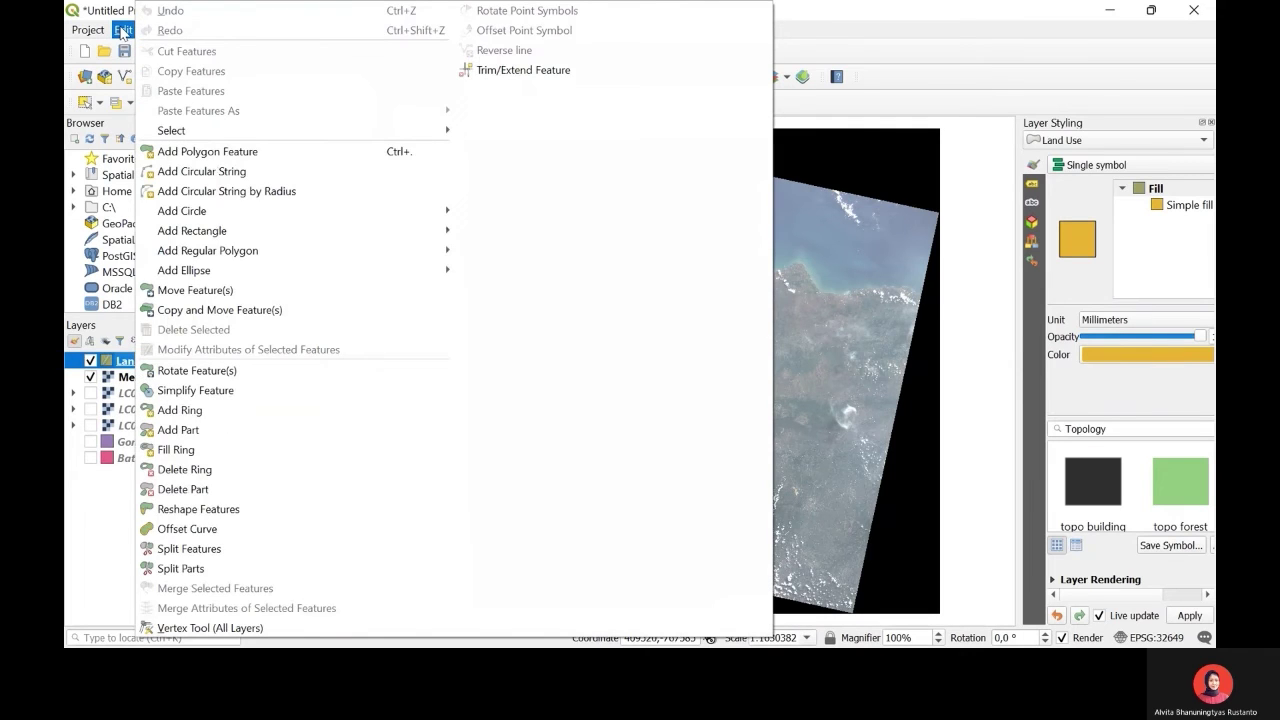
mouse_move(270, 236)
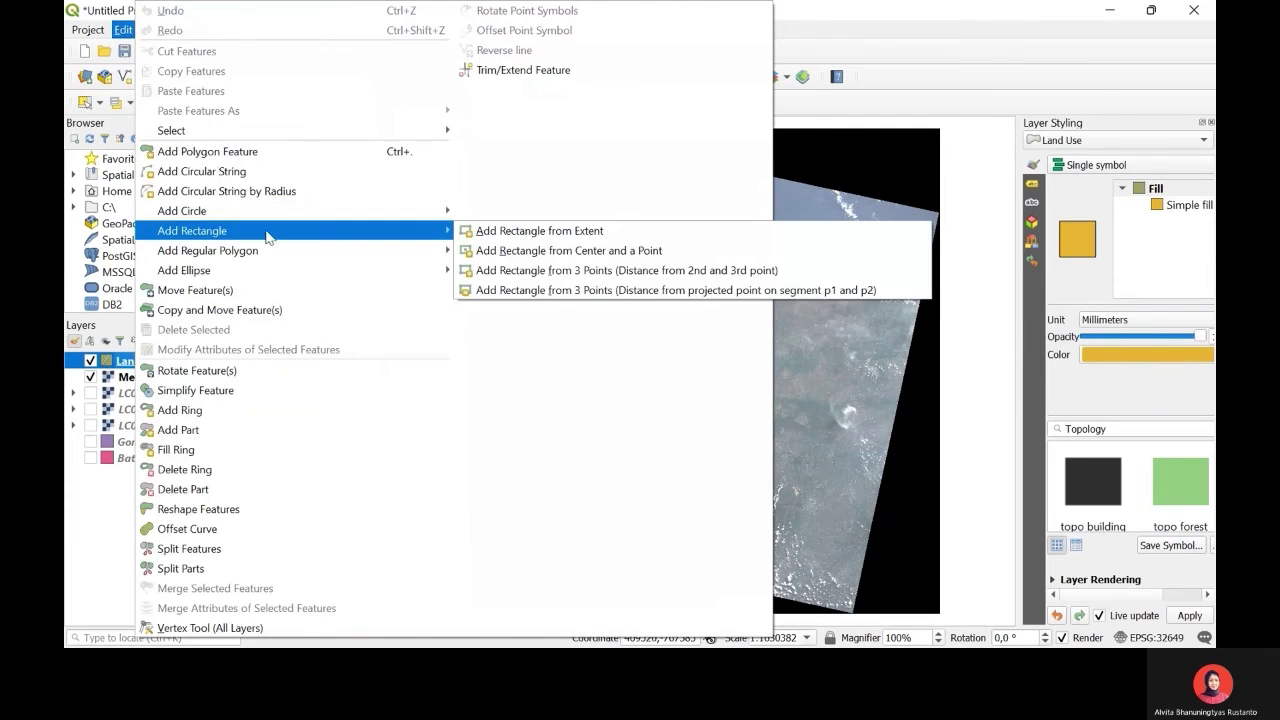
left_click(463, 251)
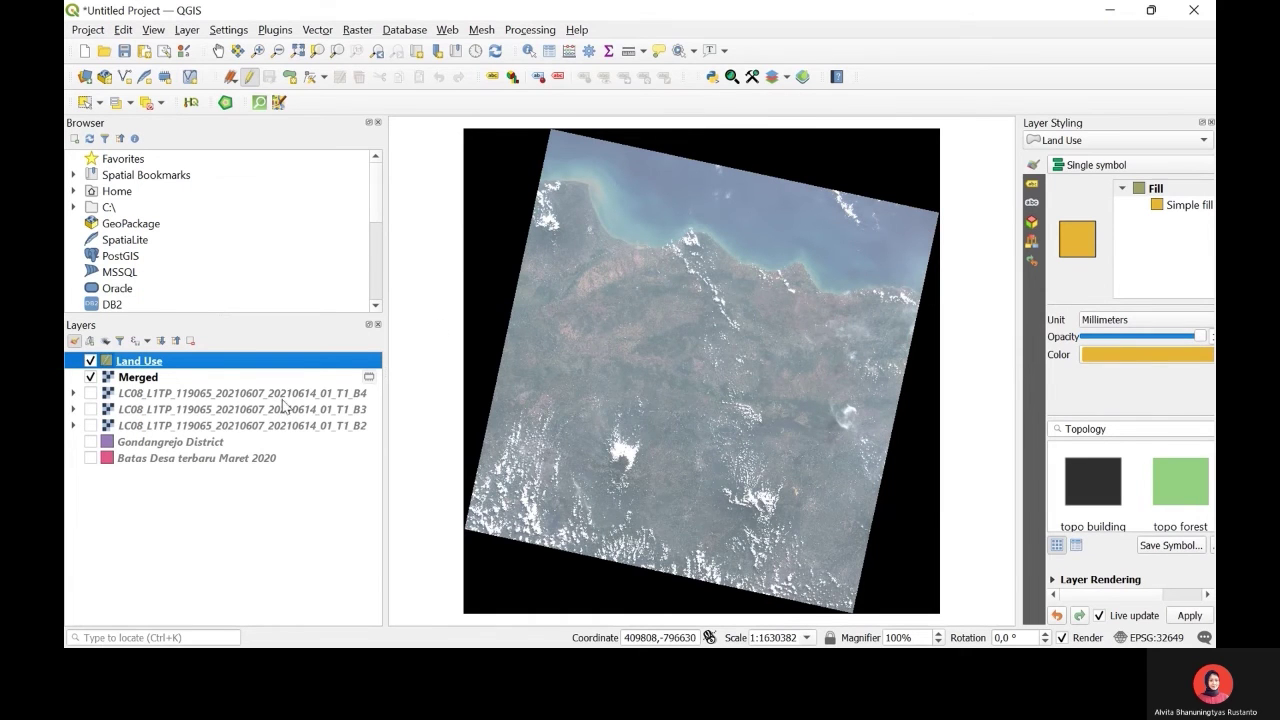
Show the Gondangrejo District layer and move it above Land Use in the layer order
left_click(91, 442)
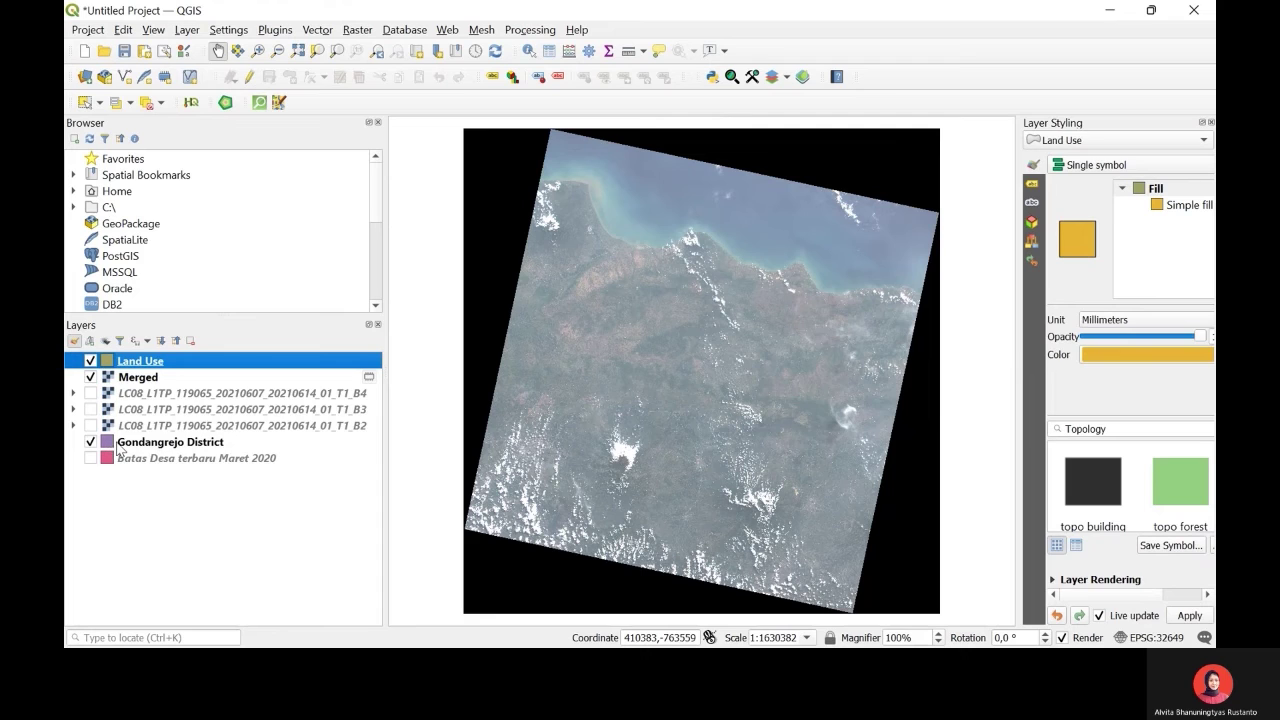
left_click_drag(109, 446, 140, 366)
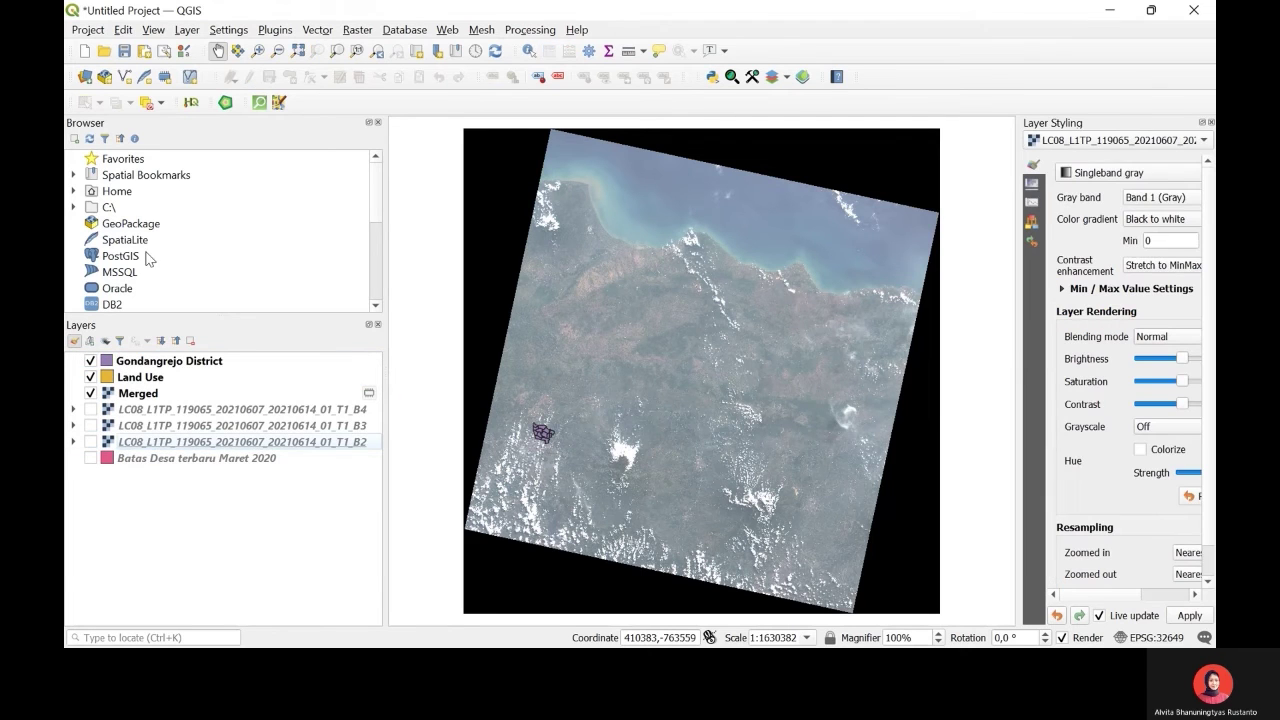
Draw a square regular polygon from center and a point around the Gondangrejo District in Land Use, with id 1, and save the layer edits
left_click(163, 381)
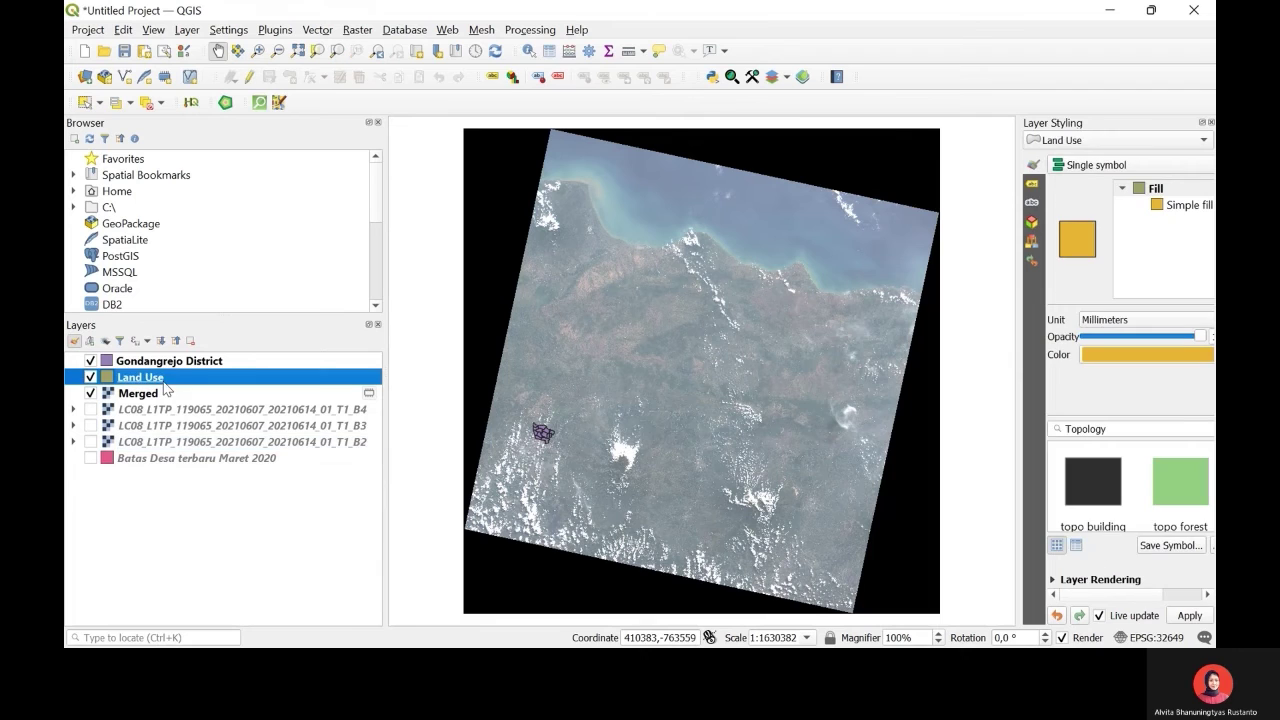
left_click(248, 76)
left_click(123, 29)
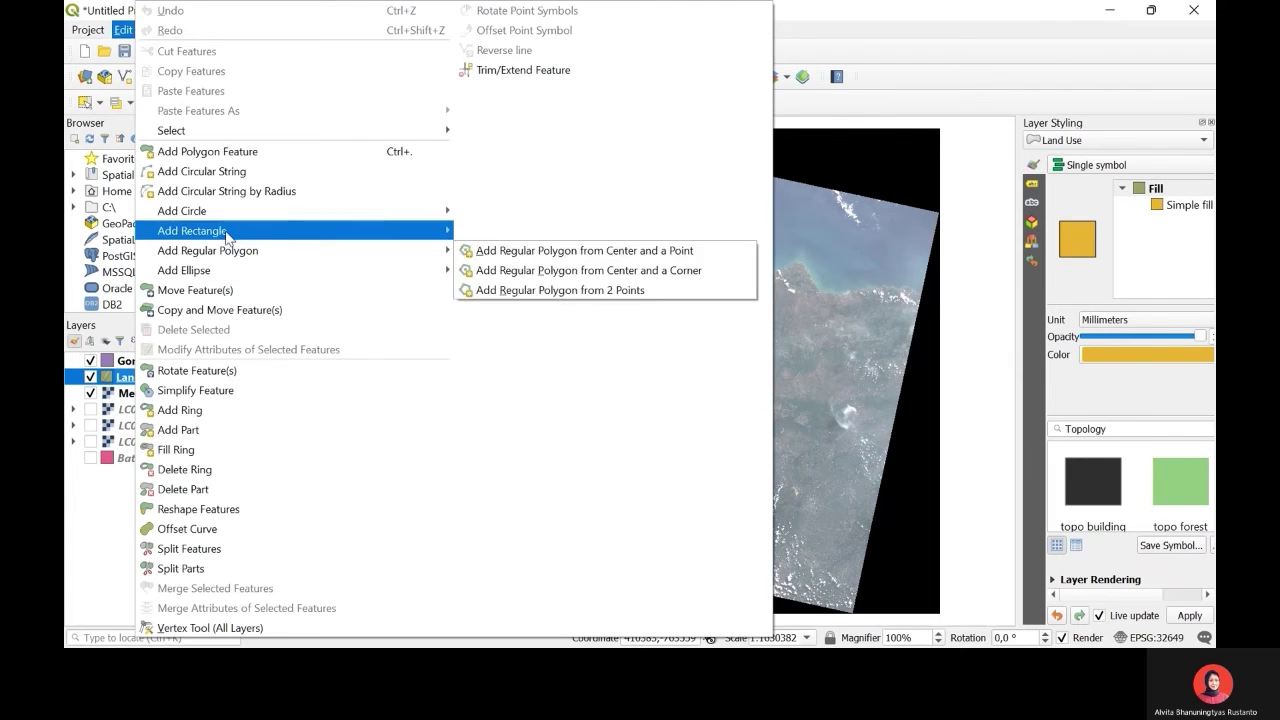
mouse_move(446, 239)
left_click(520, 250)
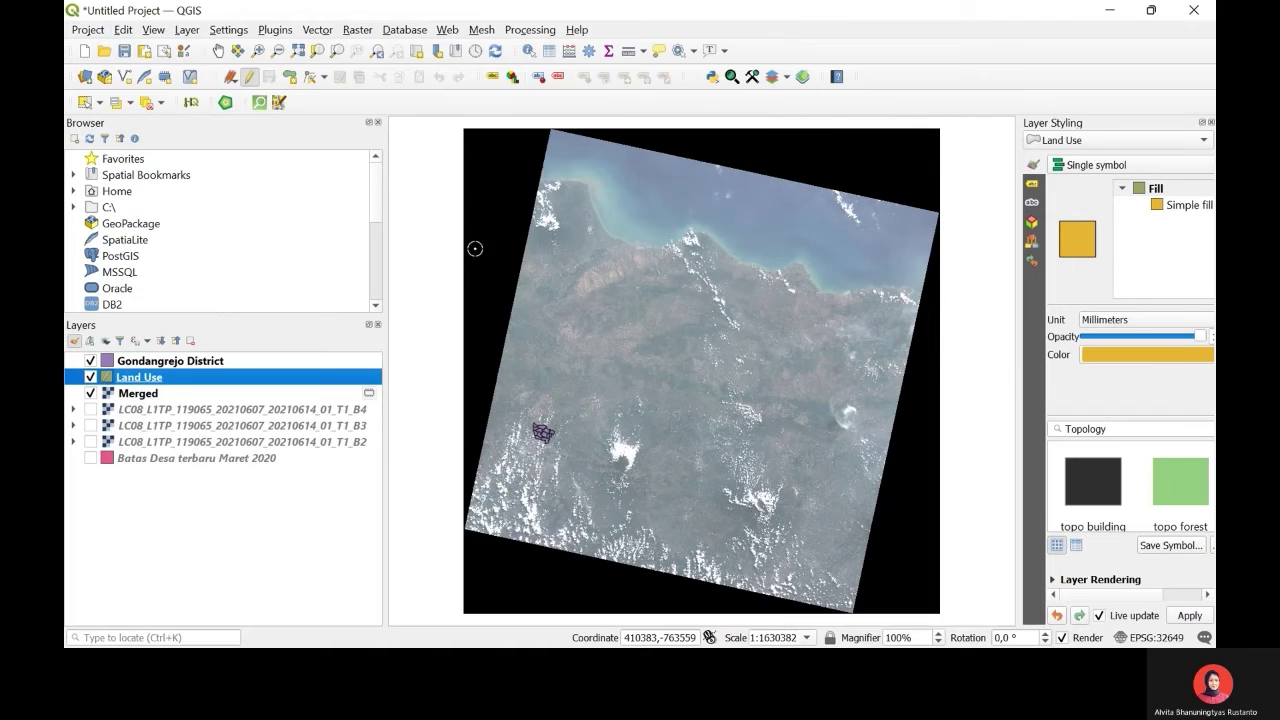
left_click(516, 406)
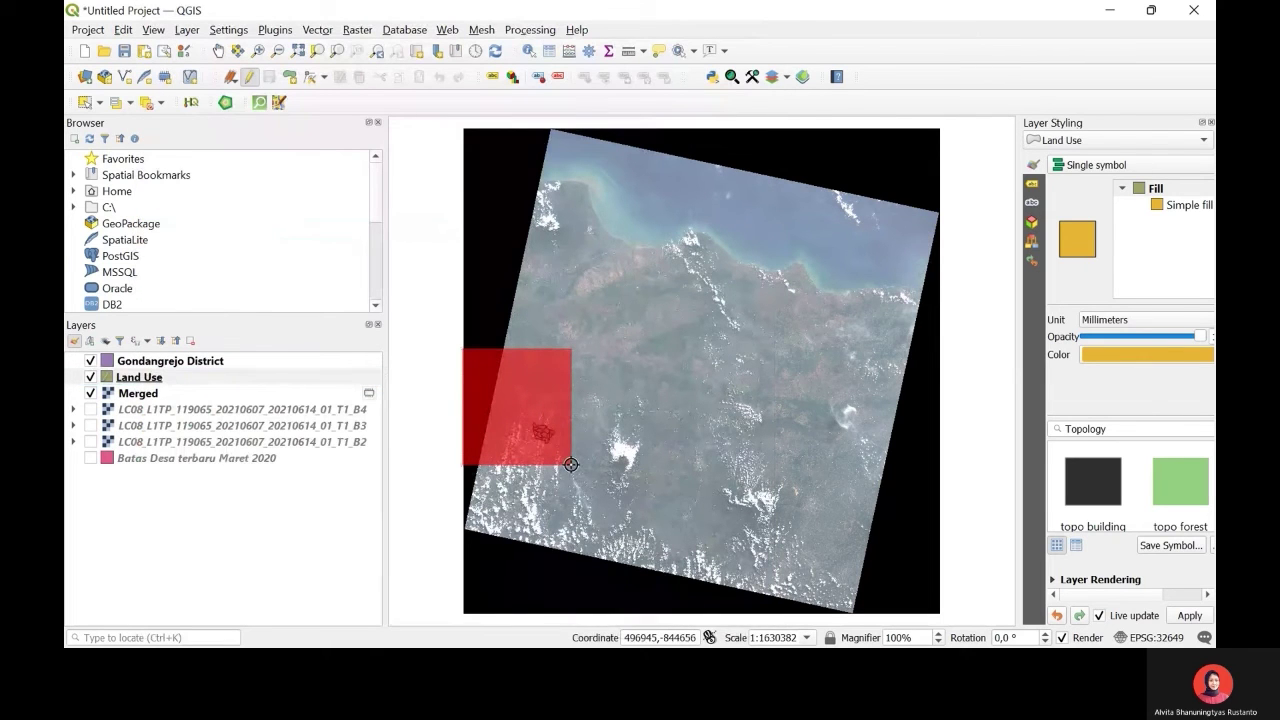
left_click(571, 464)
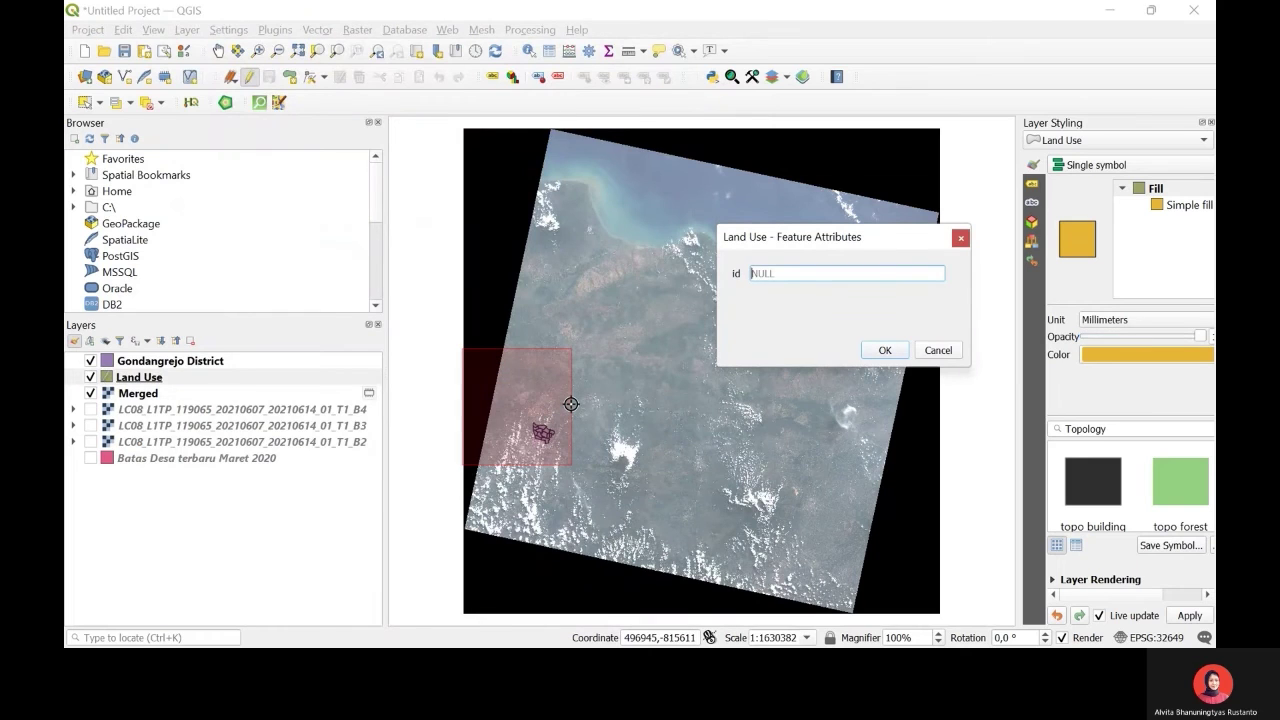
type("1")
key("Return")
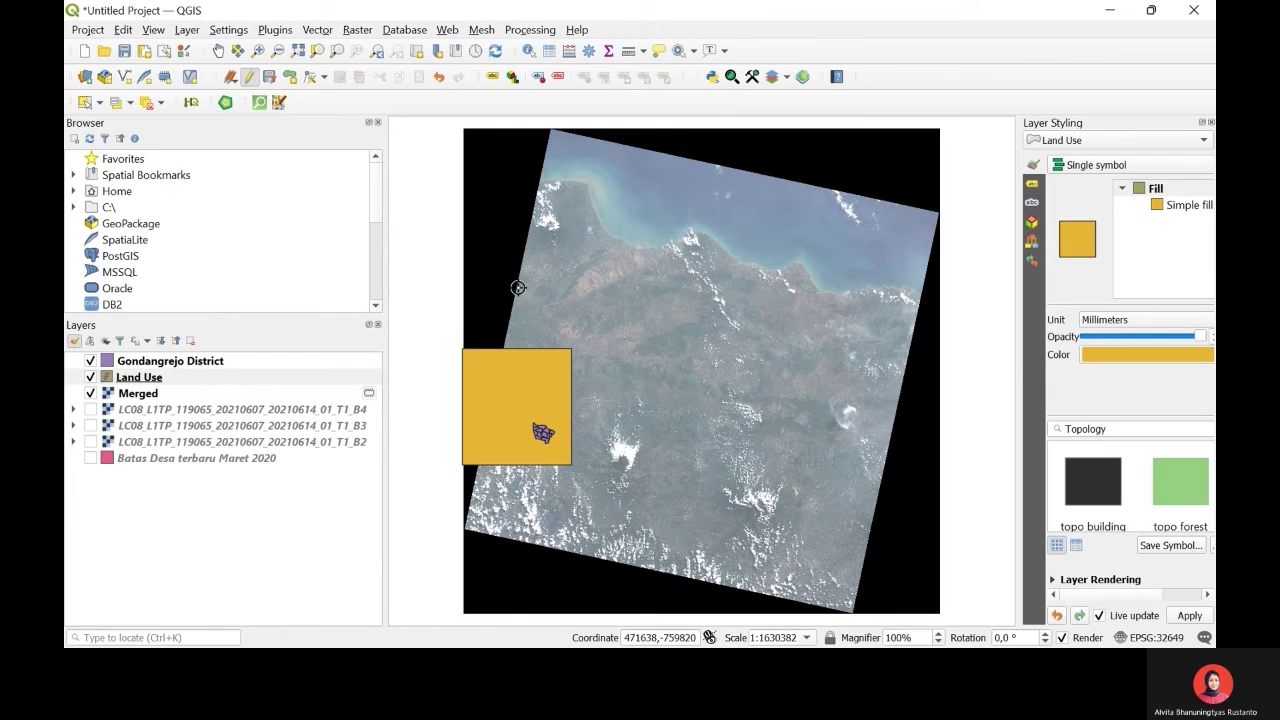
left_click(249, 78)
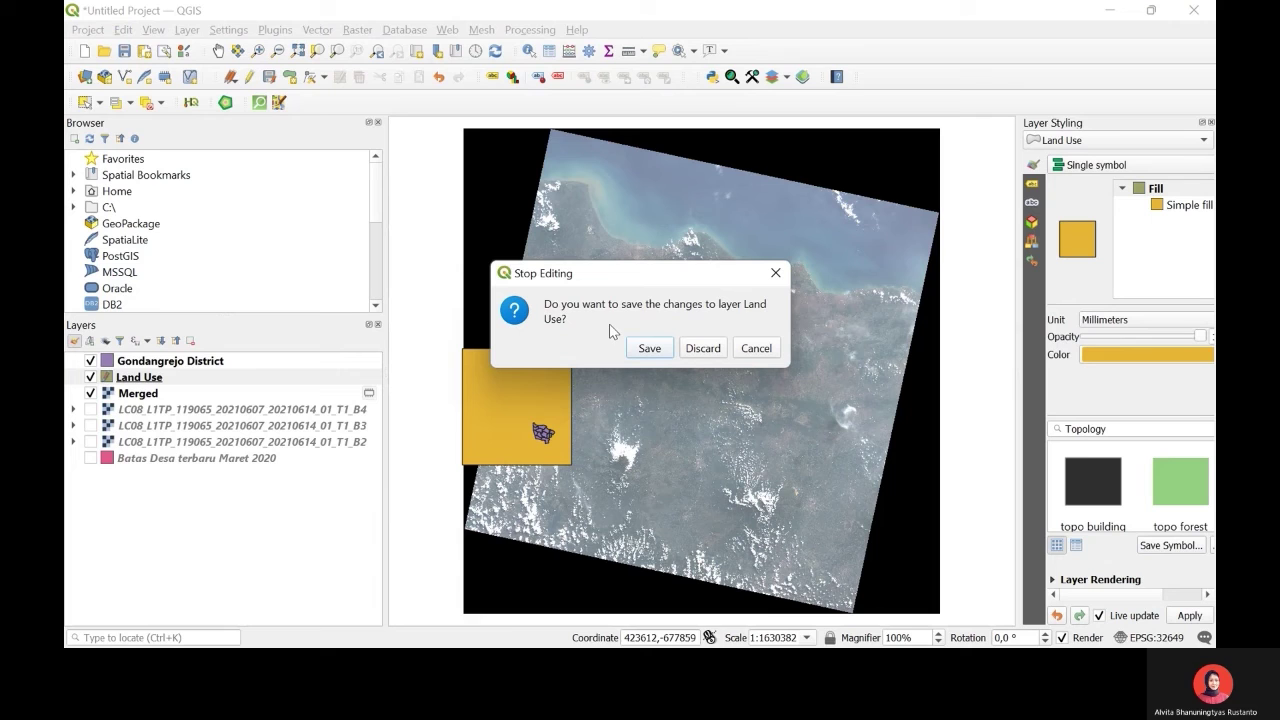
left_click(655, 350)
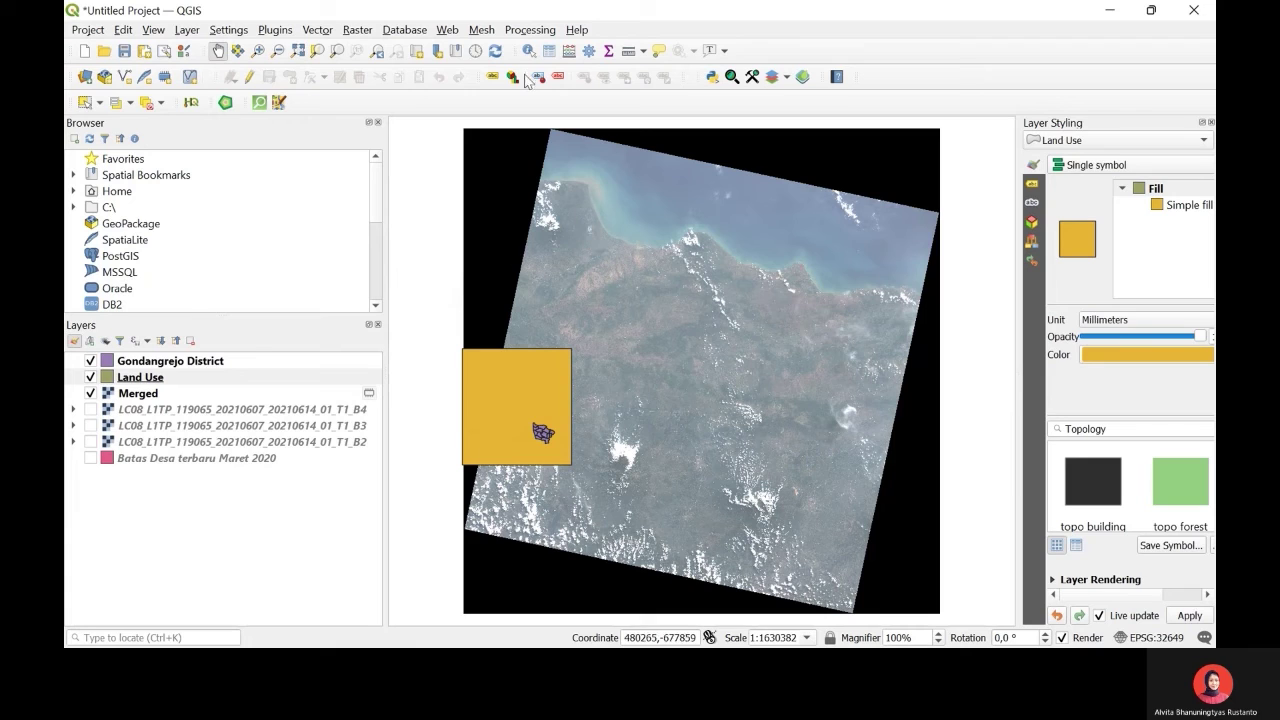
Clip the Merged raster by mask layer, using Land Use [EPSG:32649] as the mask
left_click(350, 31)
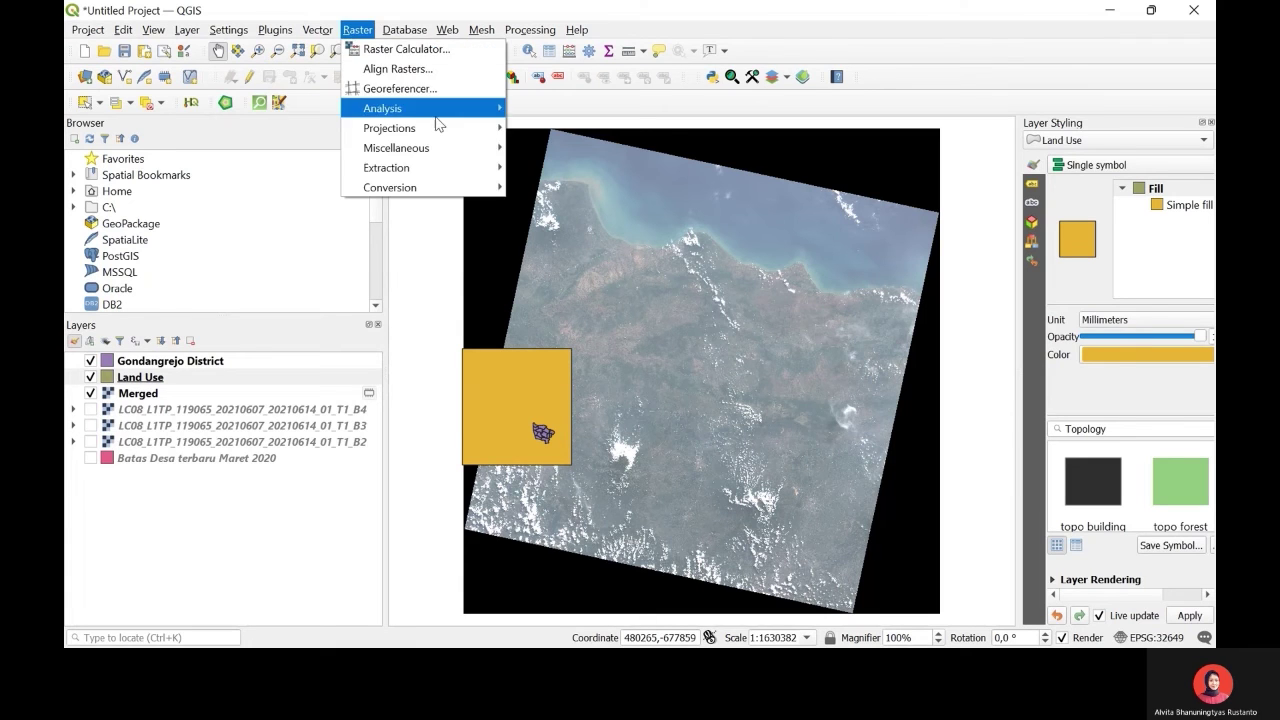
mouse_move(423, 166)
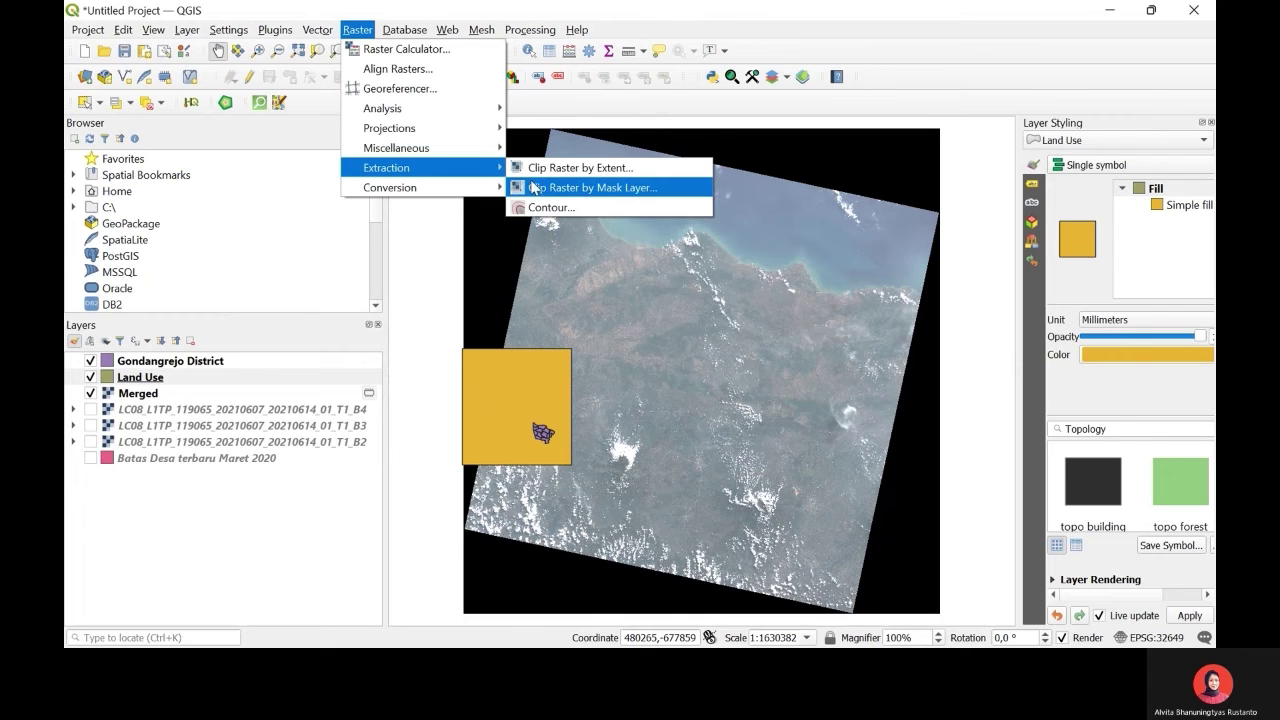
left_click(590, 187)
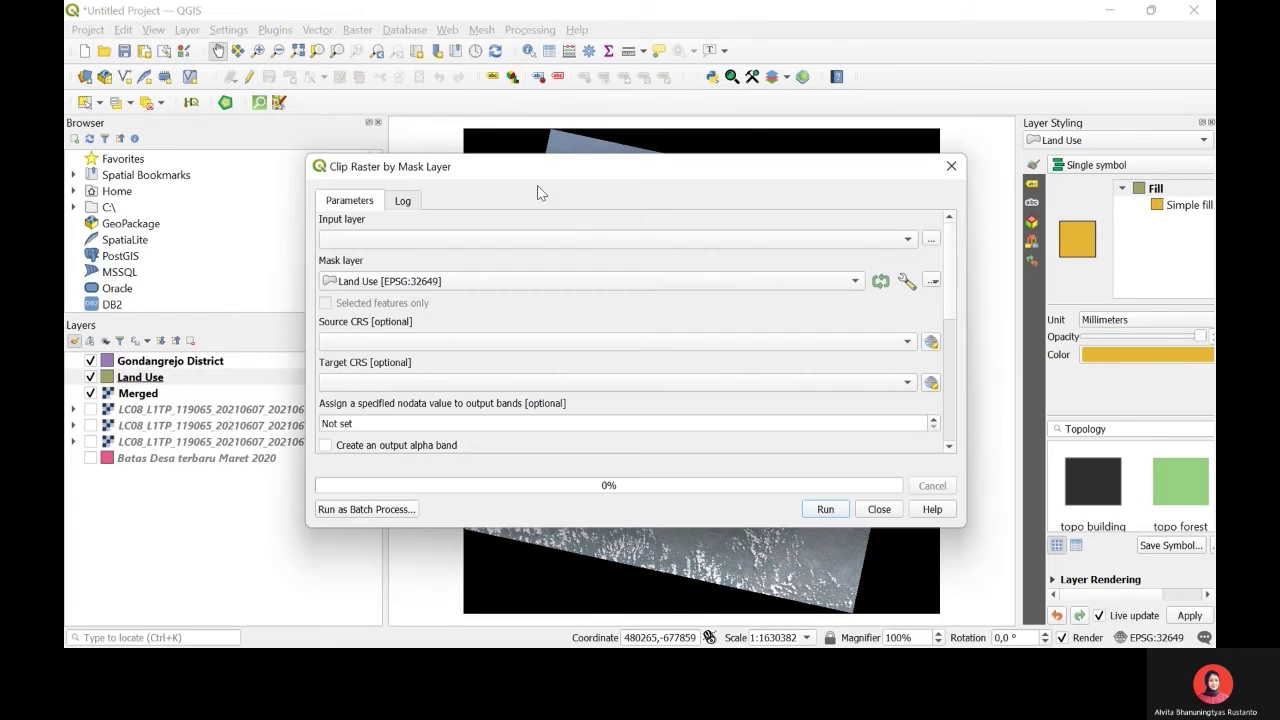
left_click(488, 241)
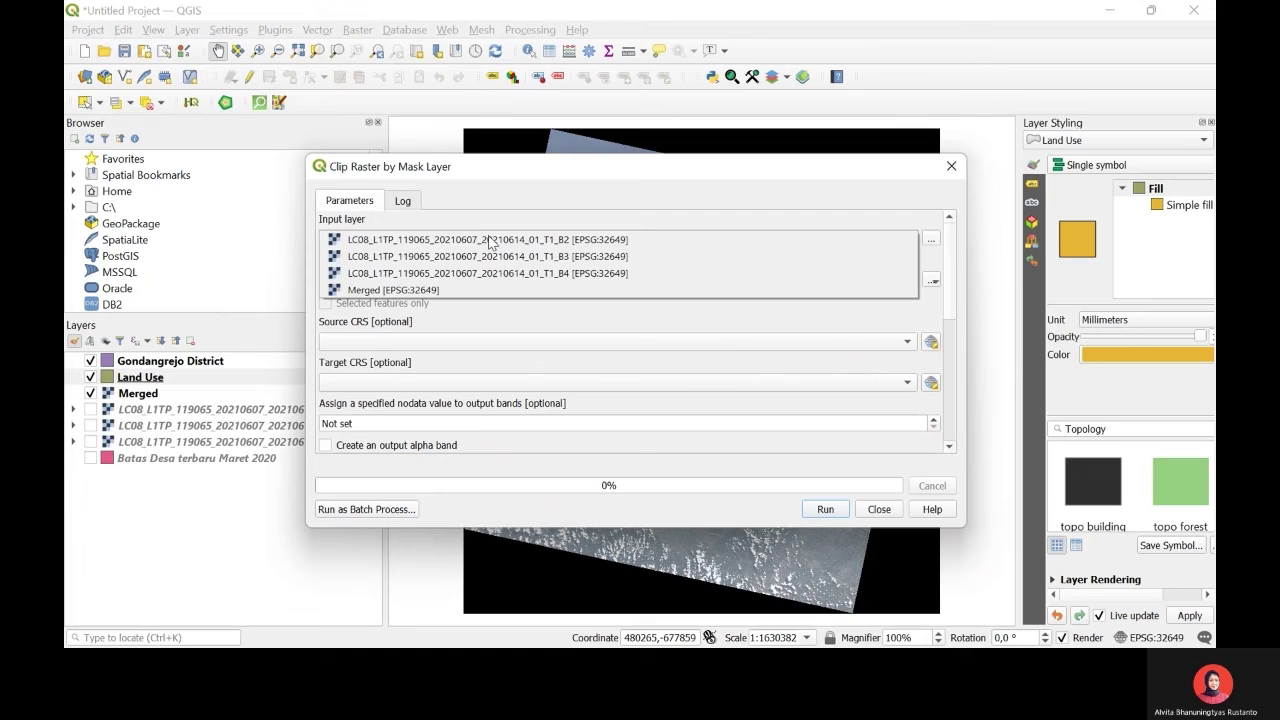
left_click(481, 290)
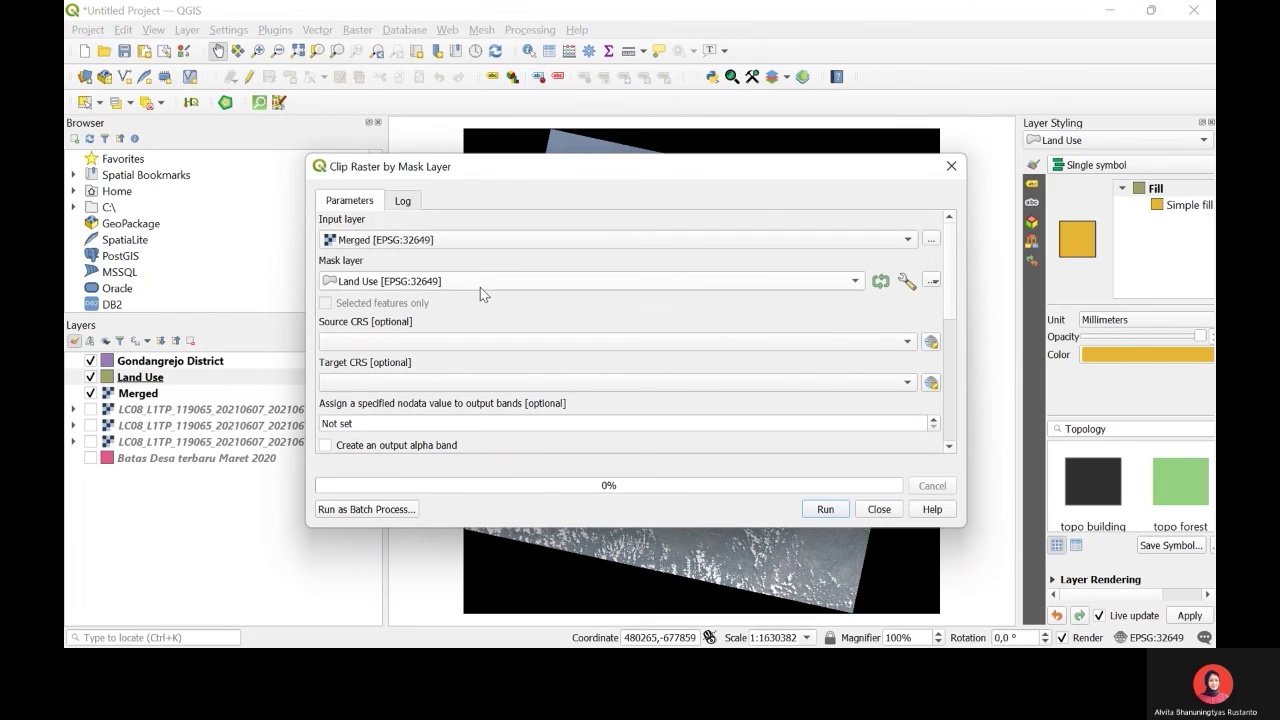
left_click(818, 511)
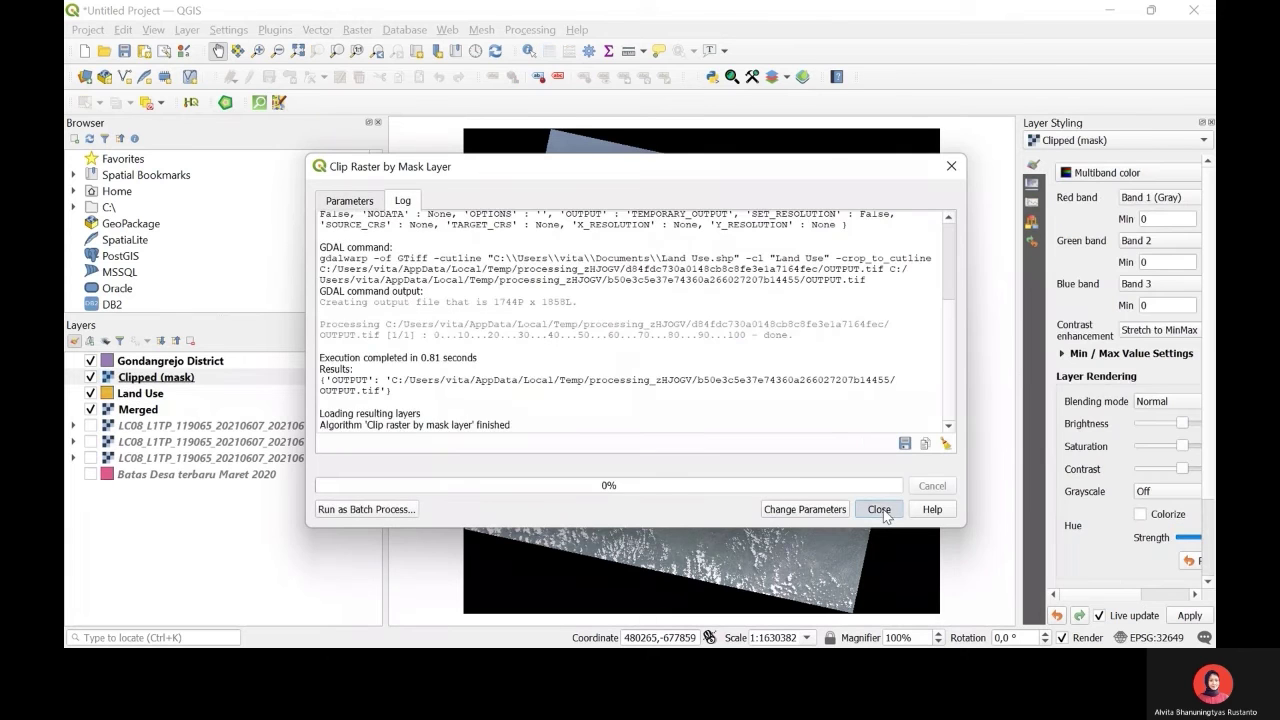
left_click(877, 511)
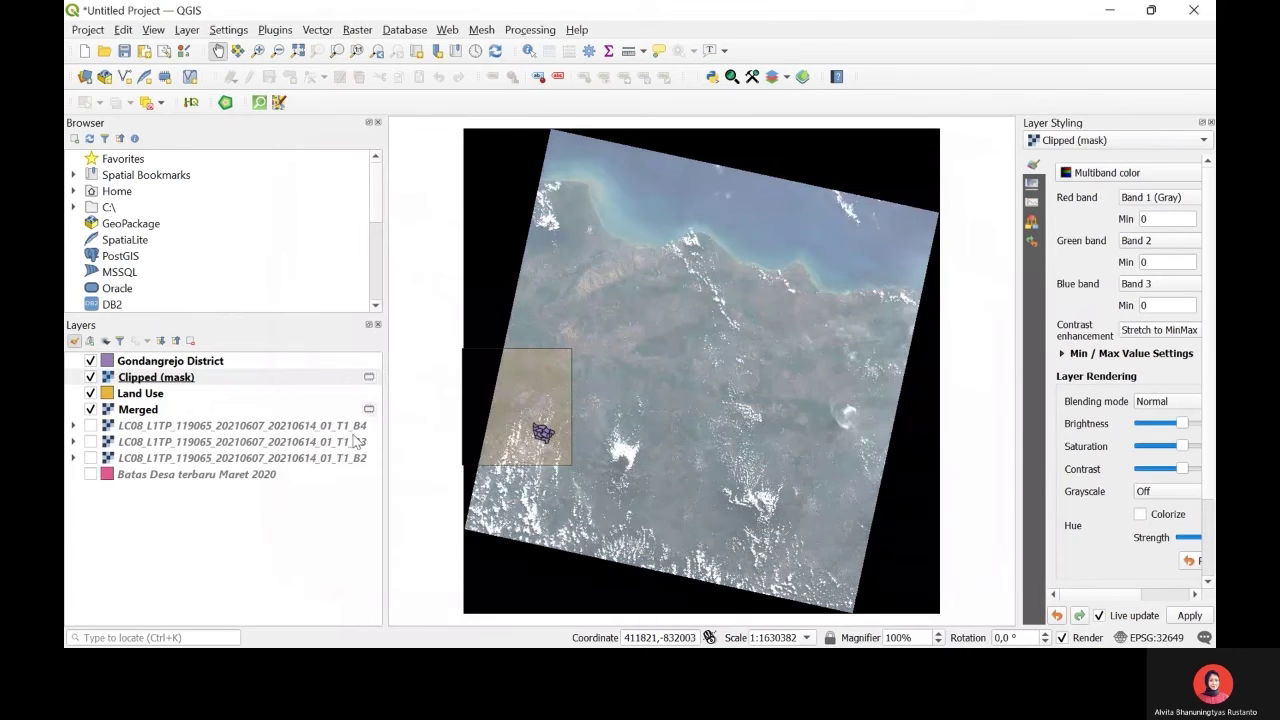
Hide the Merged raster and zoom the map to the extent of the Clipped (mask) layer
left_click(91, 409)
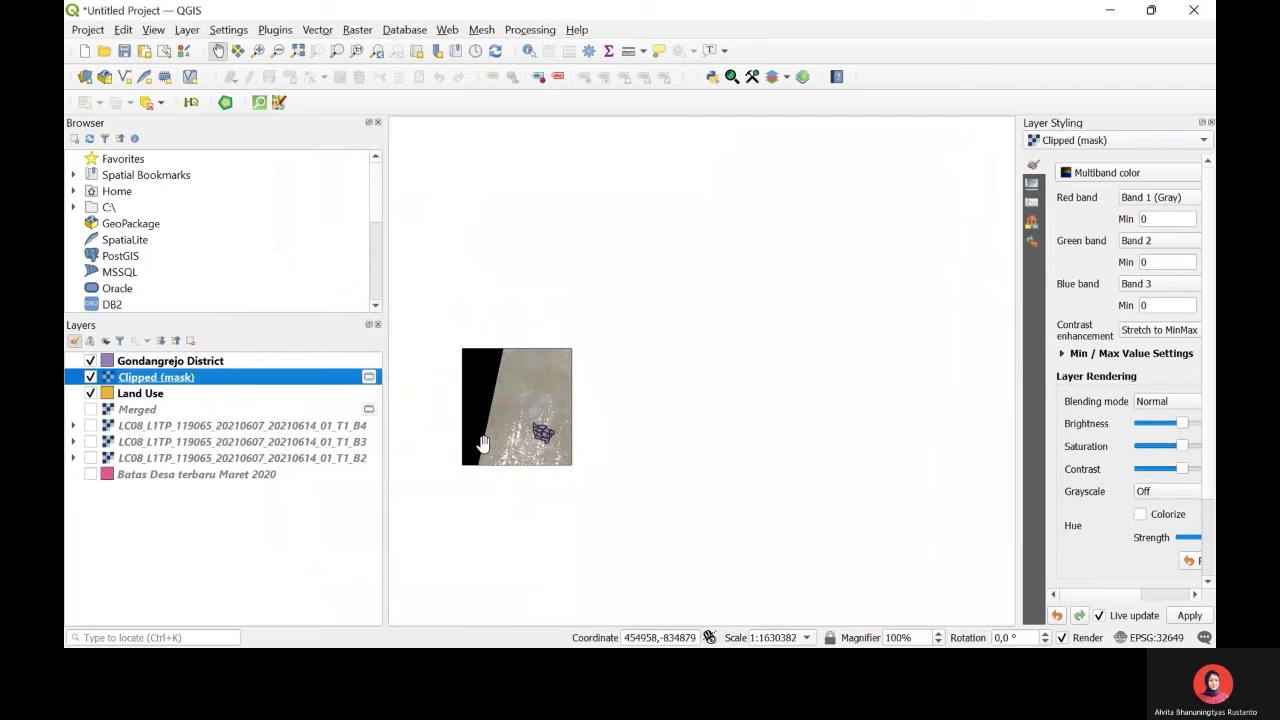
right_click(175, 377)
left_click(205, 55)
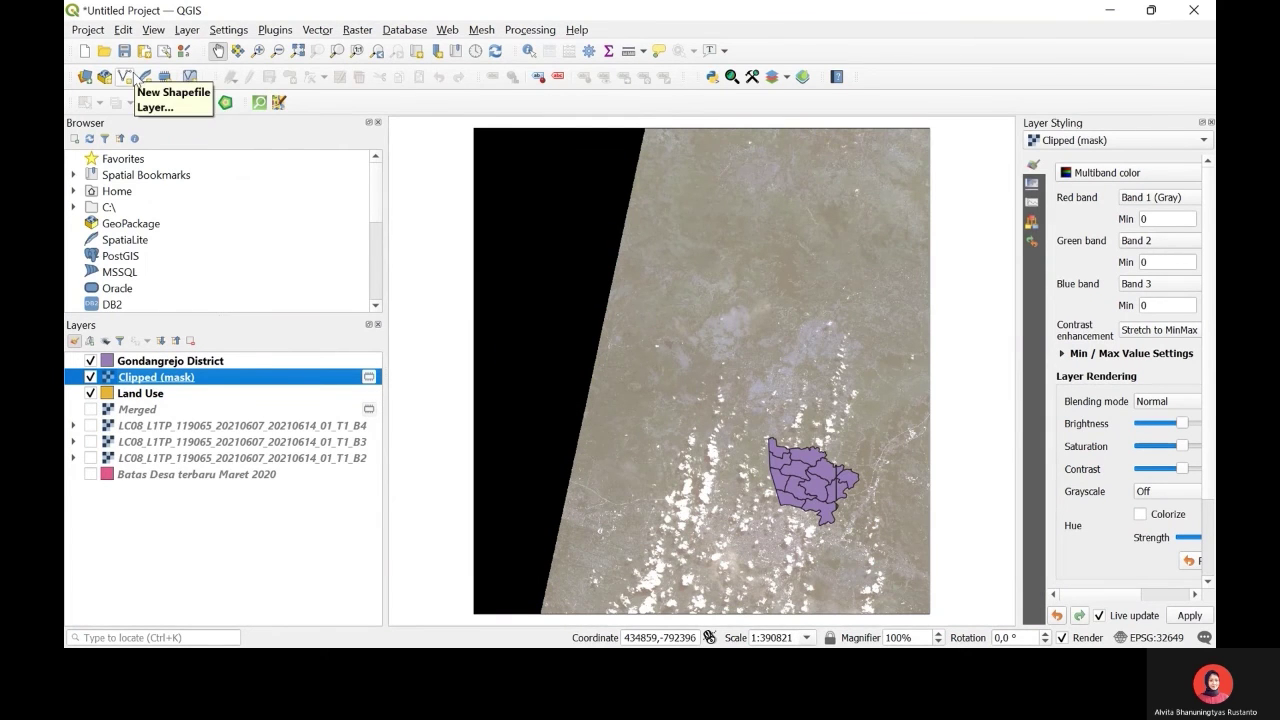
Create a polygon shapefile layer saved over Land Use 2 in Documents, using the project CRS EPSG:32649 - WGS 84 / UTM zone 49N
left_click(135, 80)
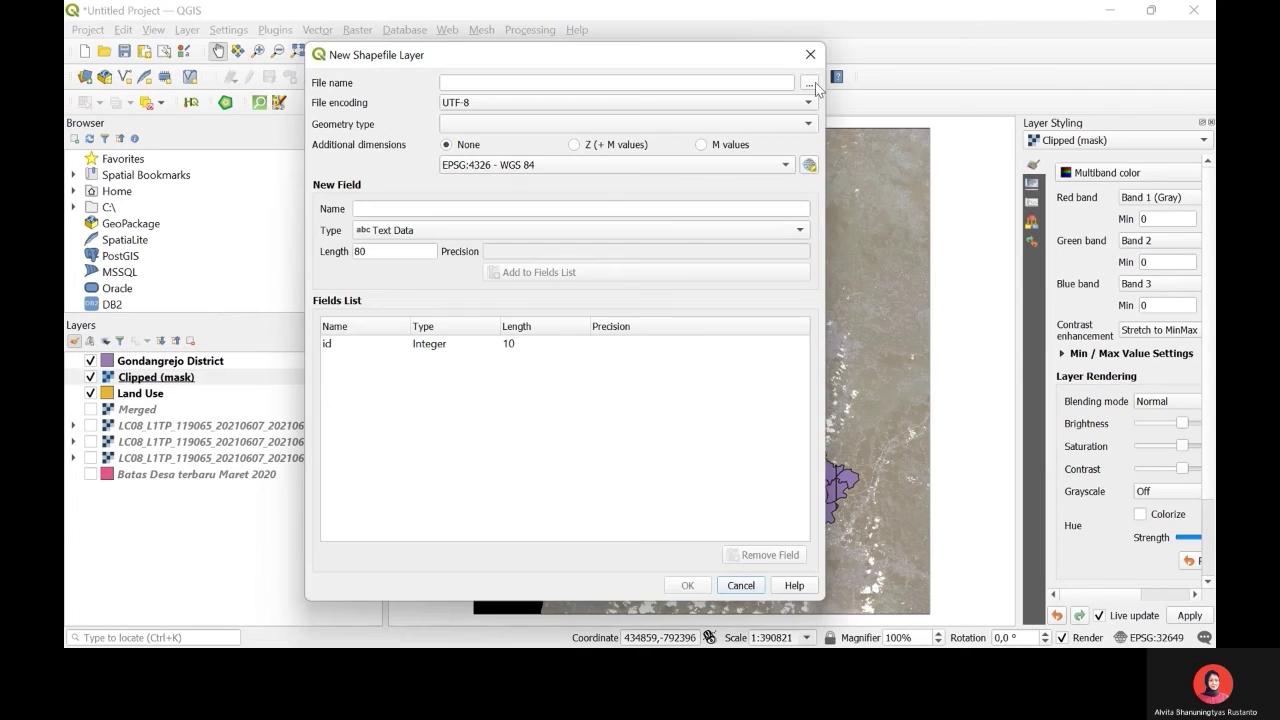
left_click(809, 82)
left_click(620, 302)
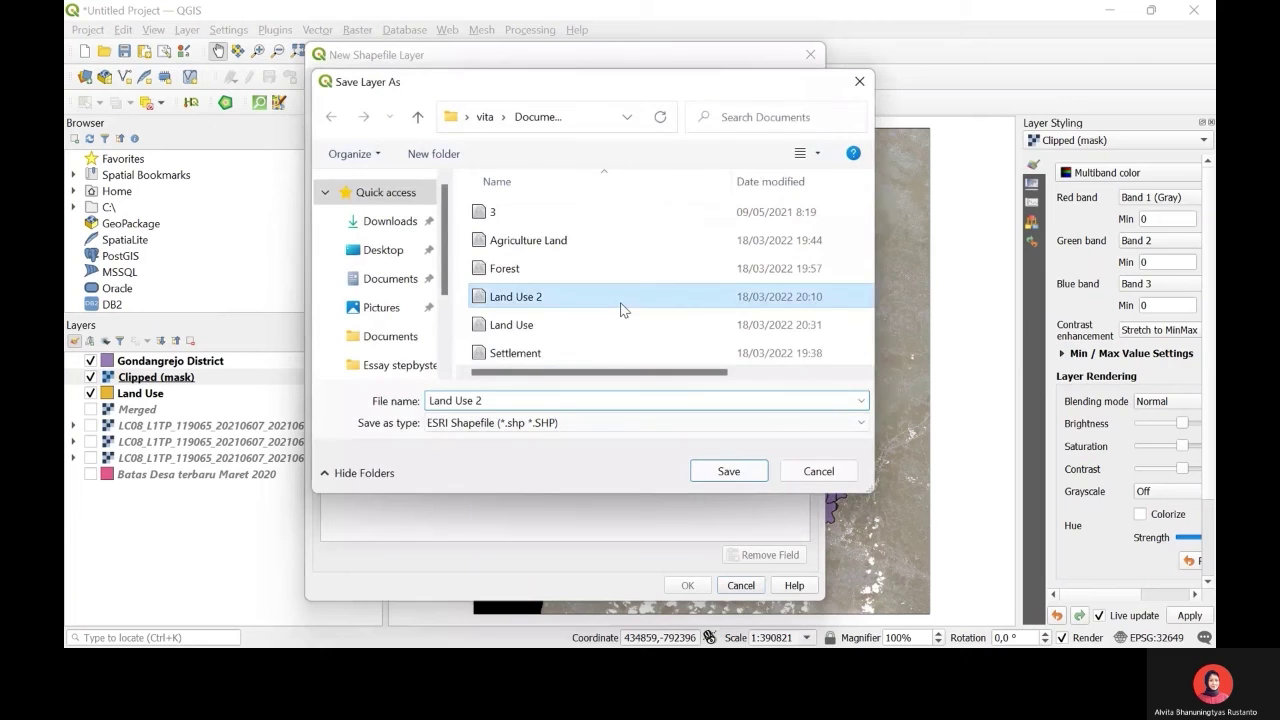
left_click(729, 471)
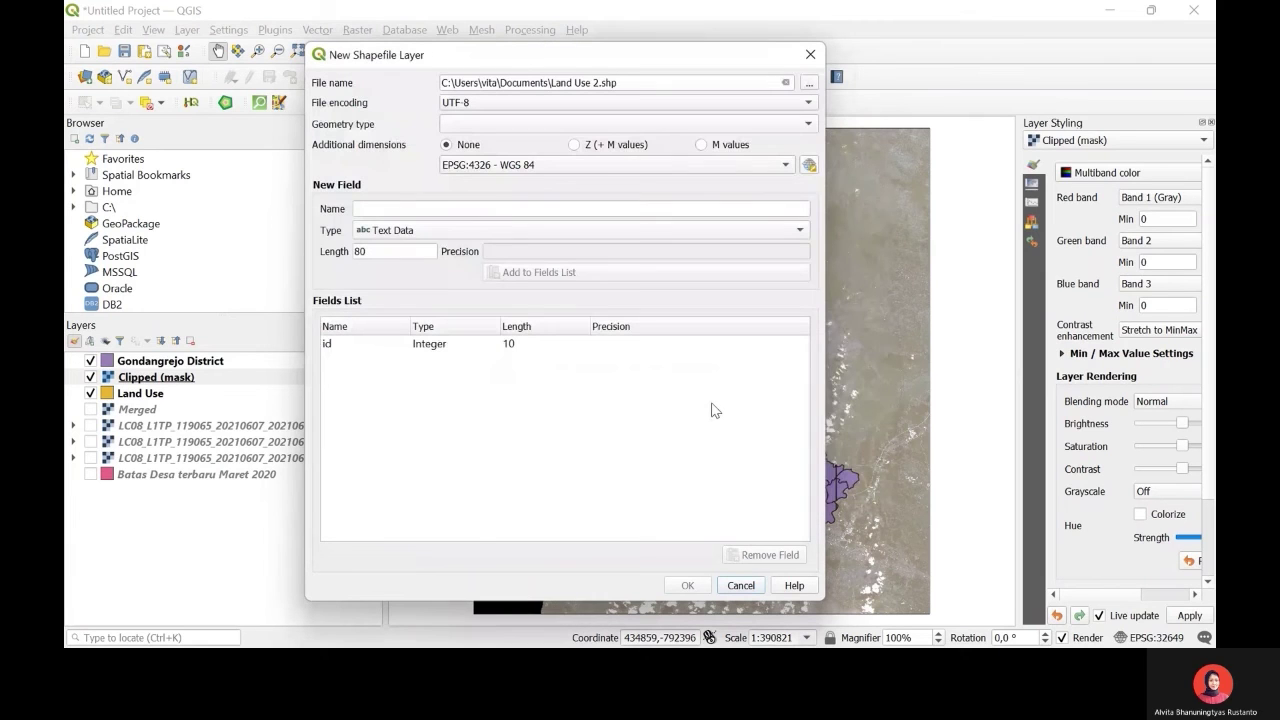
left_click(619, 122)
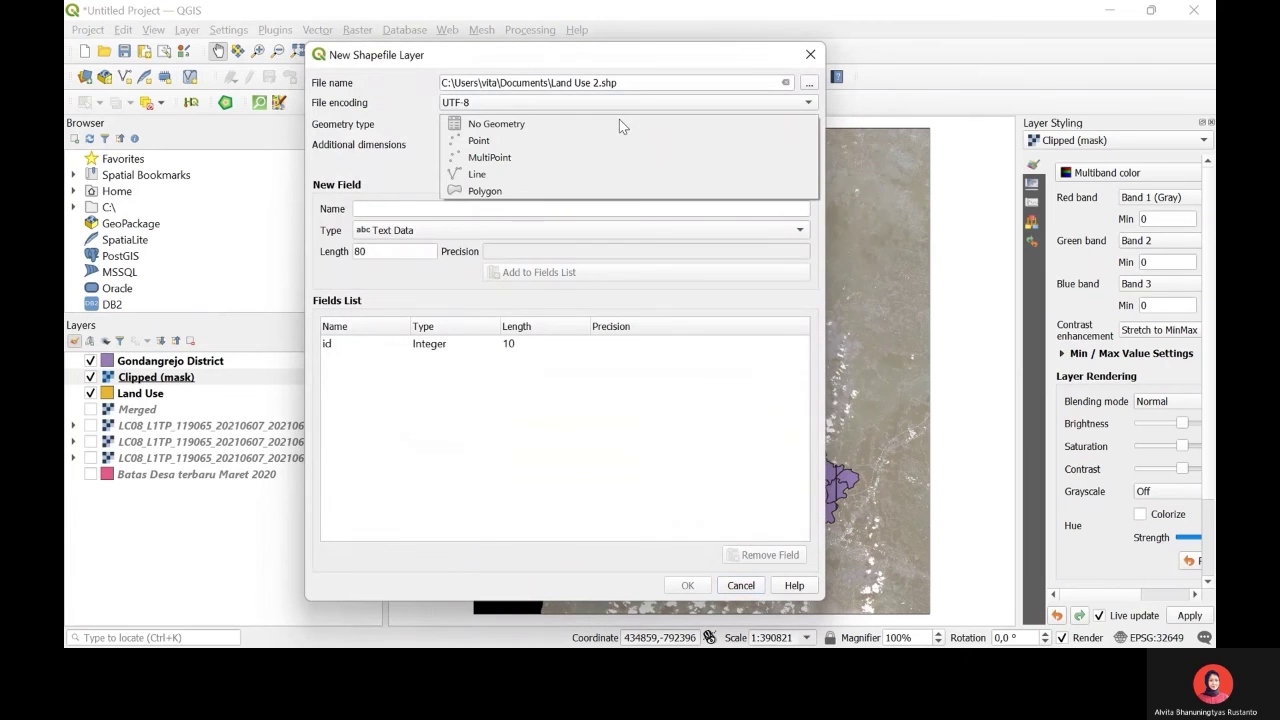
left_click(619, 190)
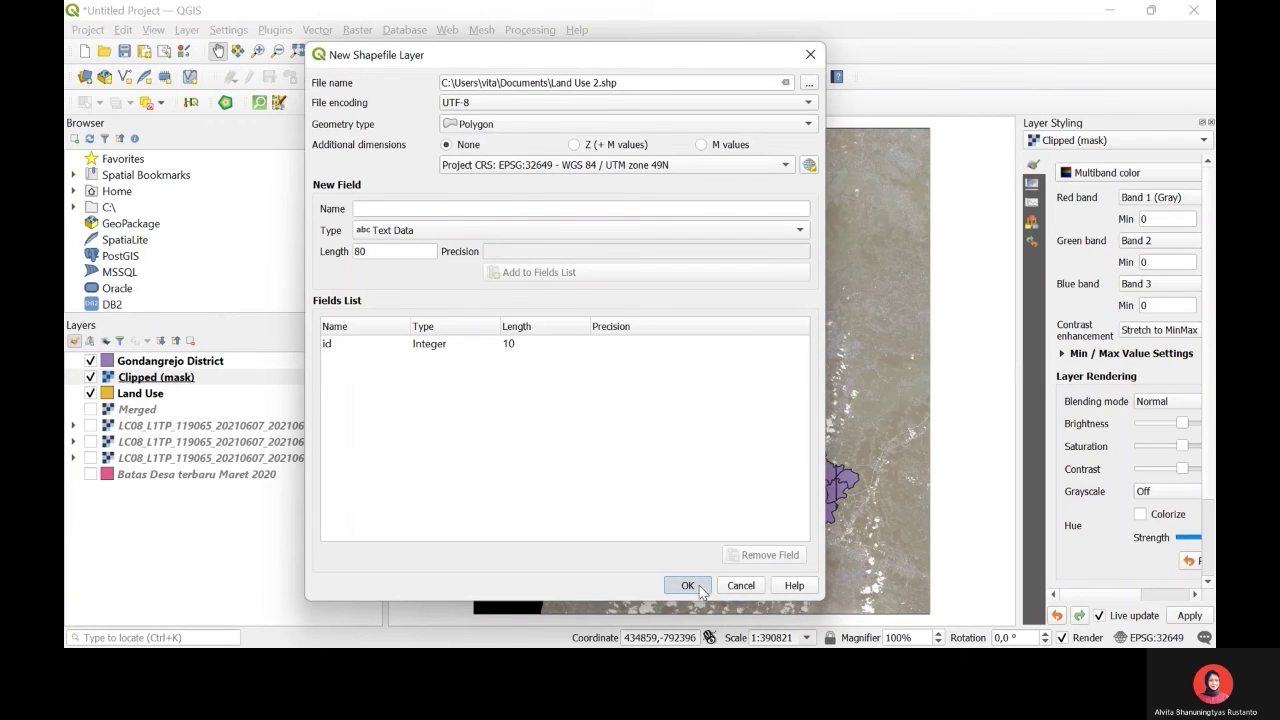
left_click(688, 586)
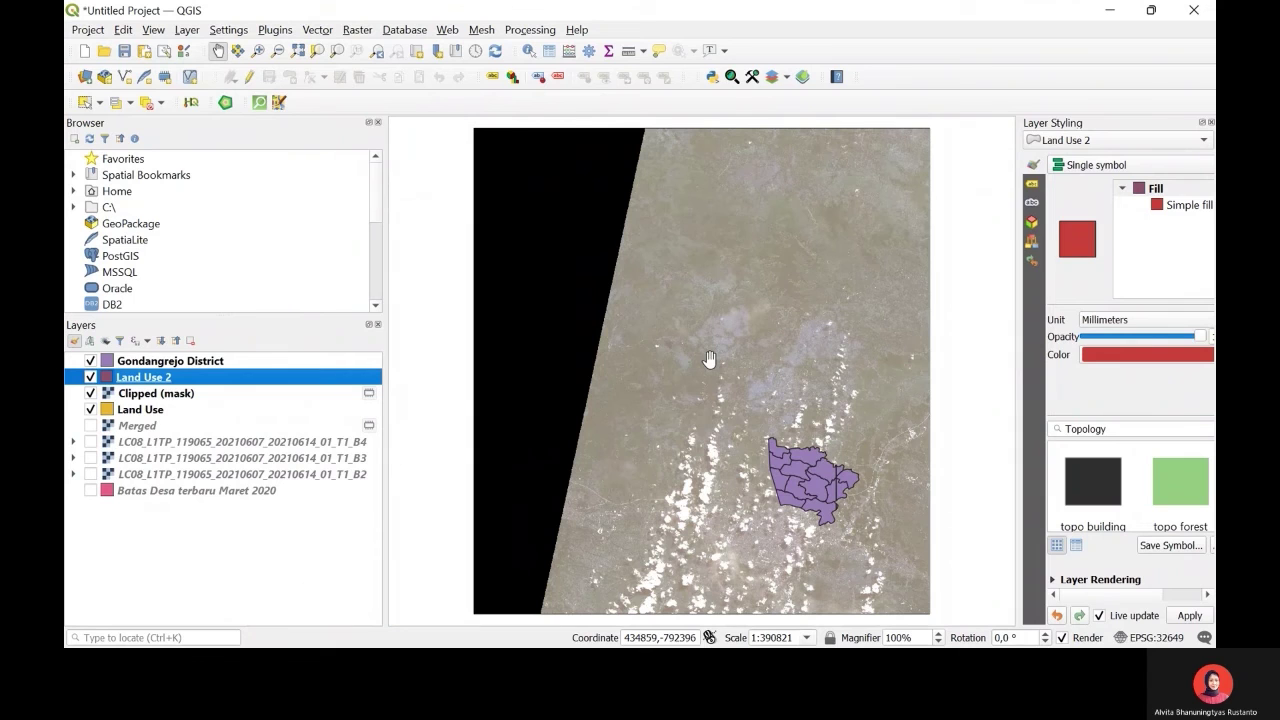
Add the Virtual Earth XYZ tile connection to the map as a basemap layer
left_click(248, 76)
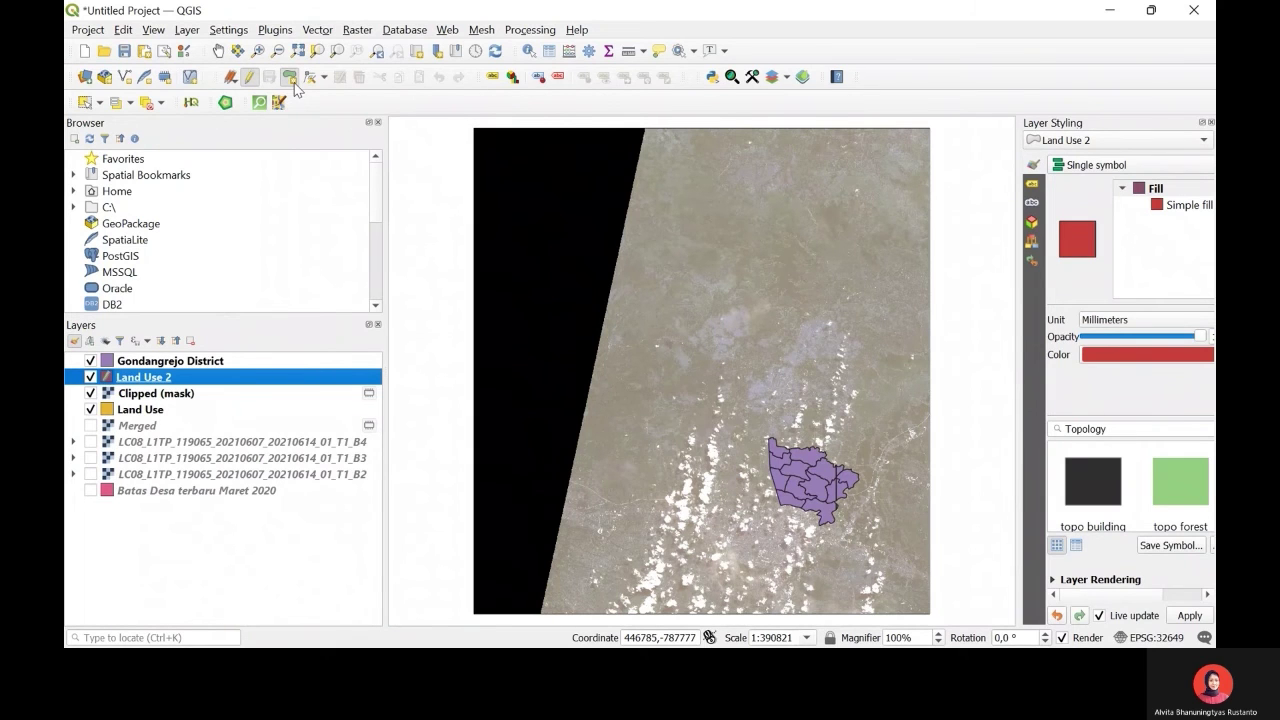
left_click(248, 76)
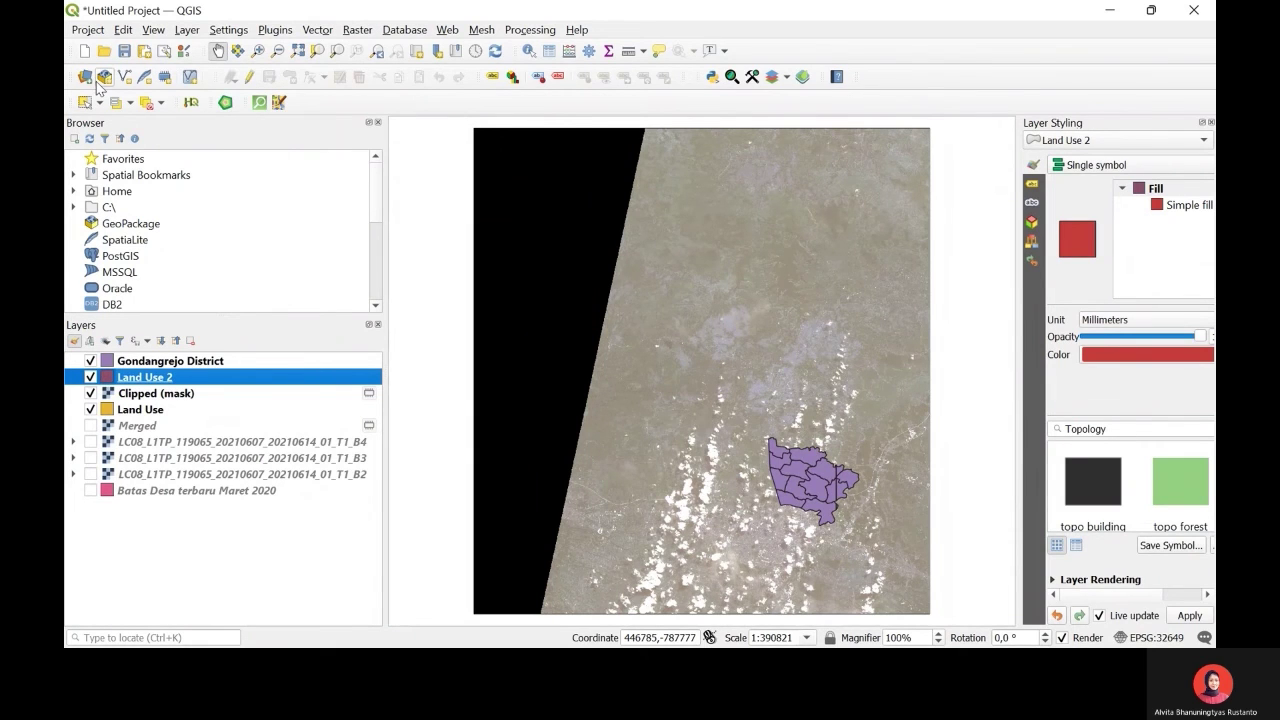
left_click(97, 81)
left_click(413, 628)
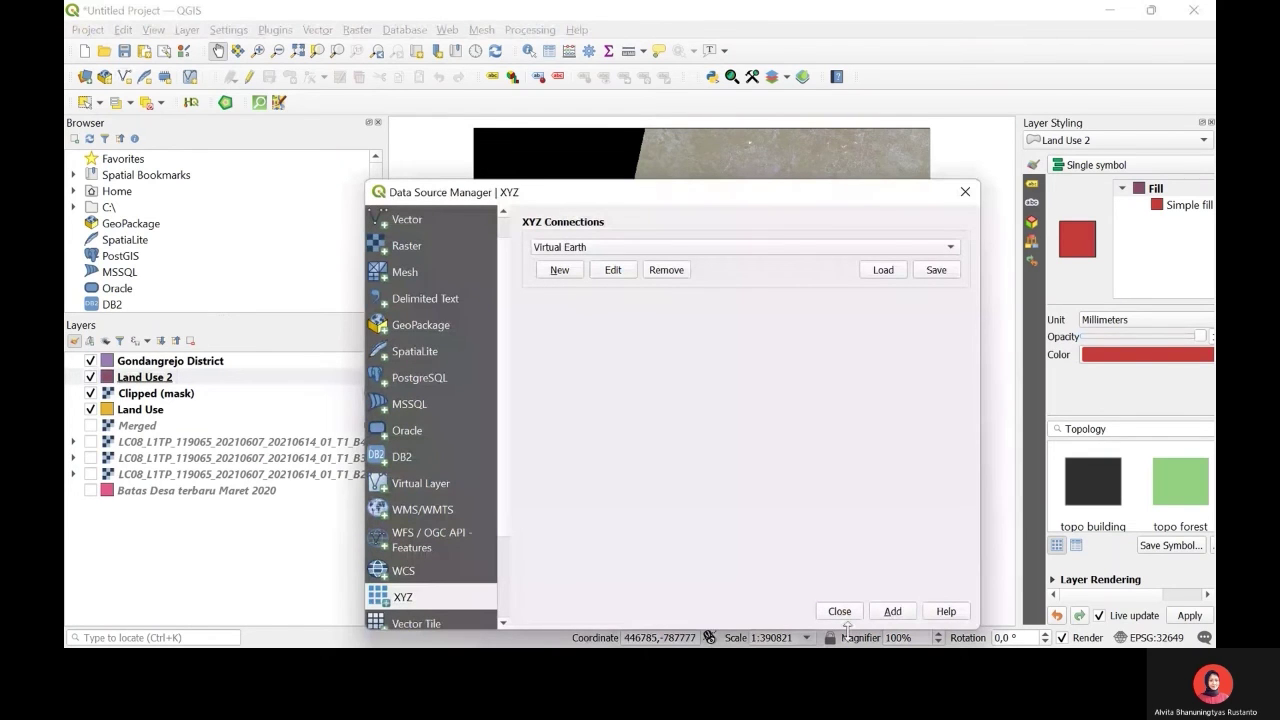
left_click(892, 611)
left_click(960, 195)
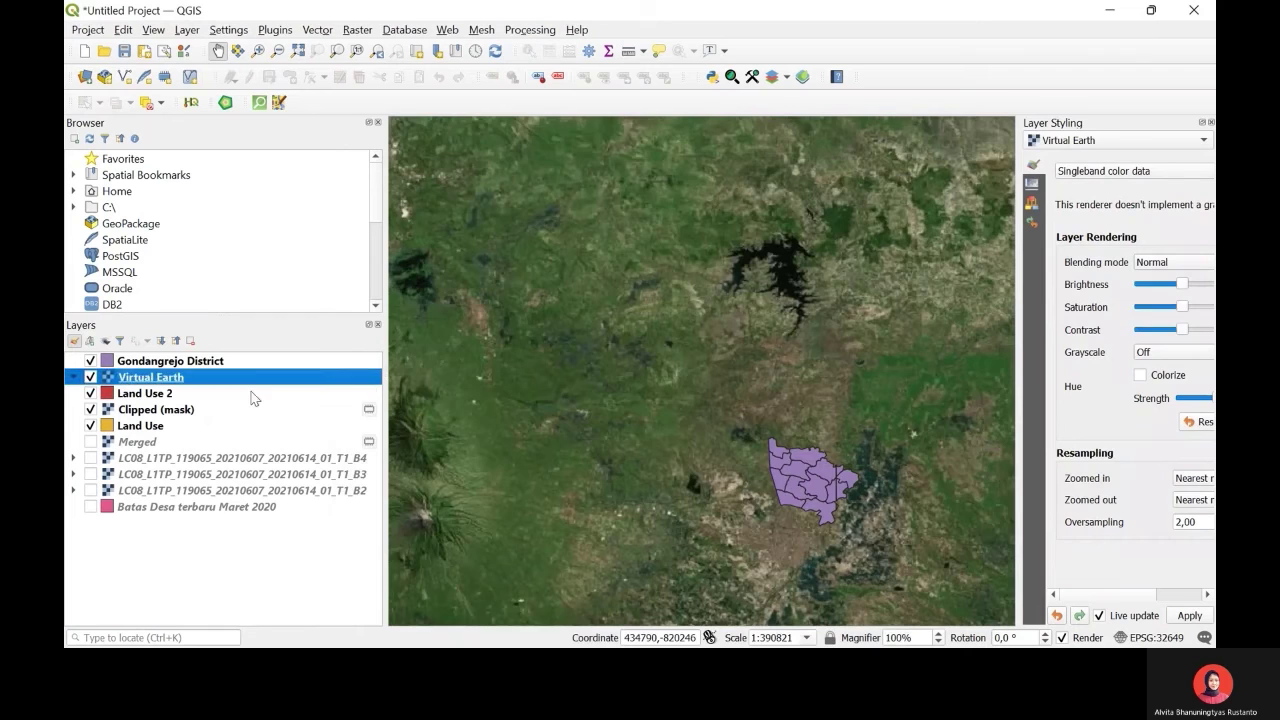
Make the Gondangrejo District layer semi-transparent over the Virtual Earth imagery and move Land Use 2 above it in the layer order
left_click(251, 395)
left_click(226, 362)
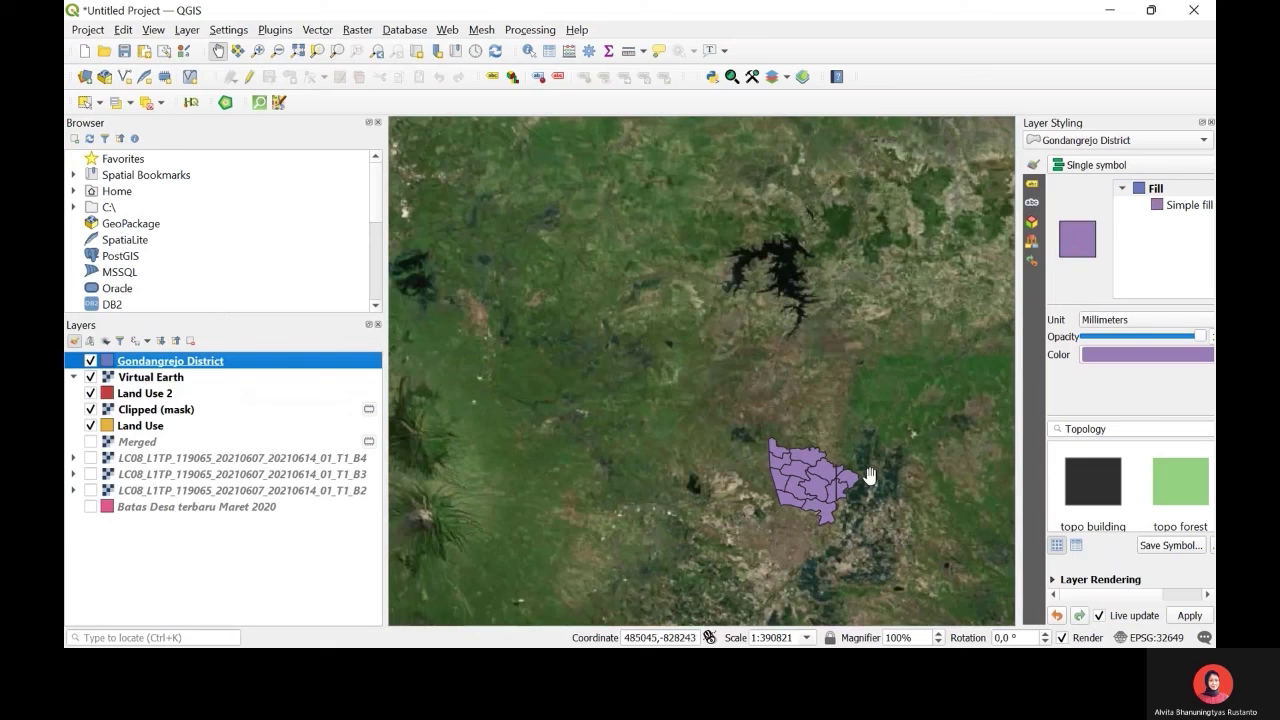
scroll(868, 476, "up", 3)
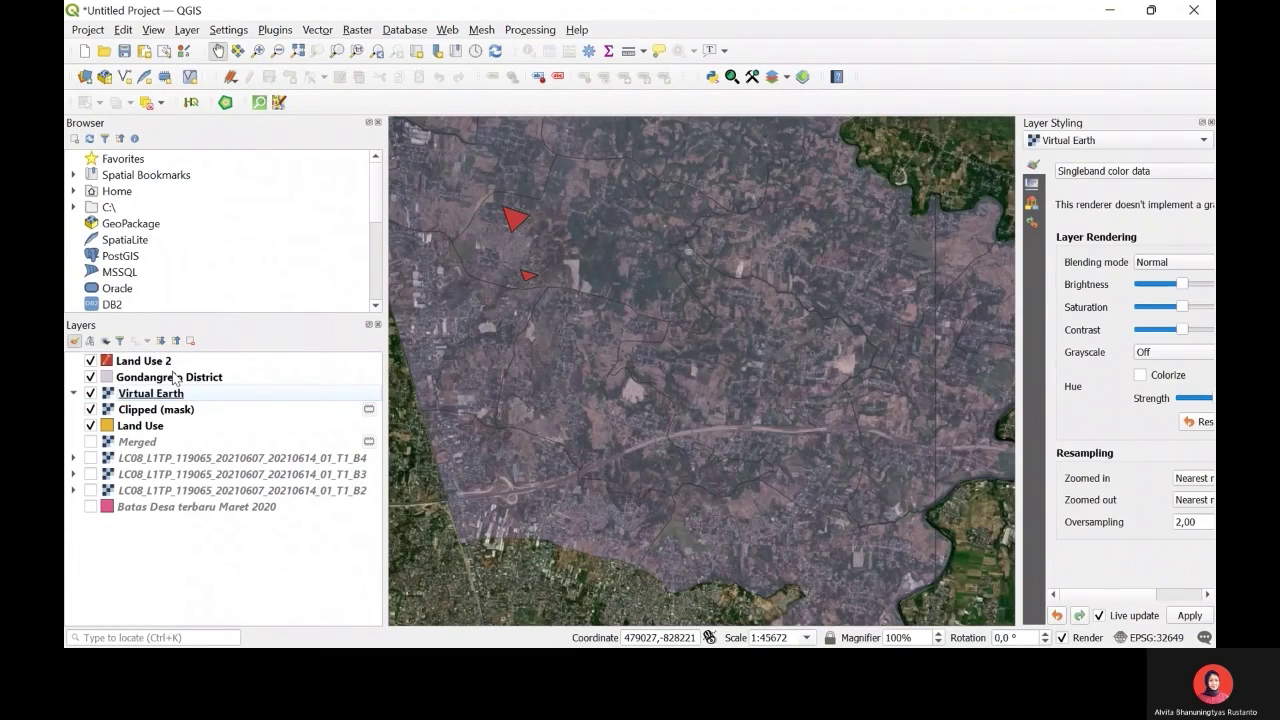
Digitize a small triangular polygon in Land Use 2, southeast of the two existing triangles, and give it id 1
scroll(586, 257, "up", 2)
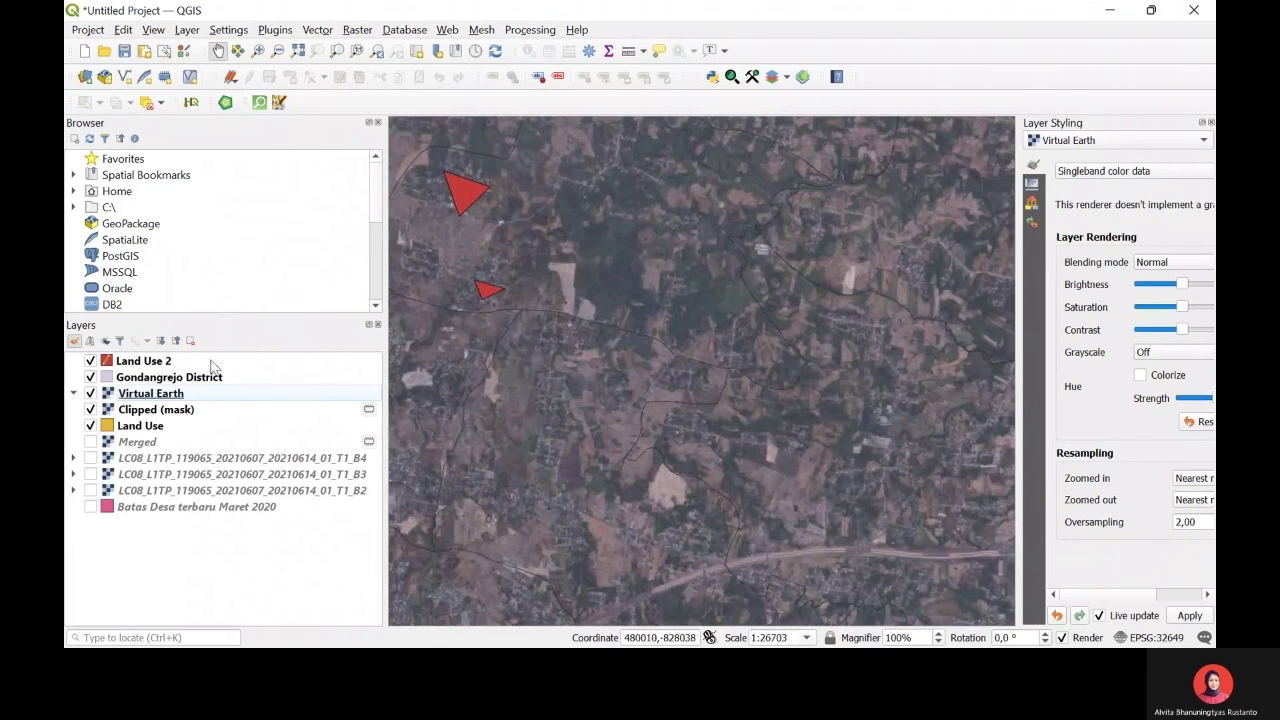
left_click(210, 362)
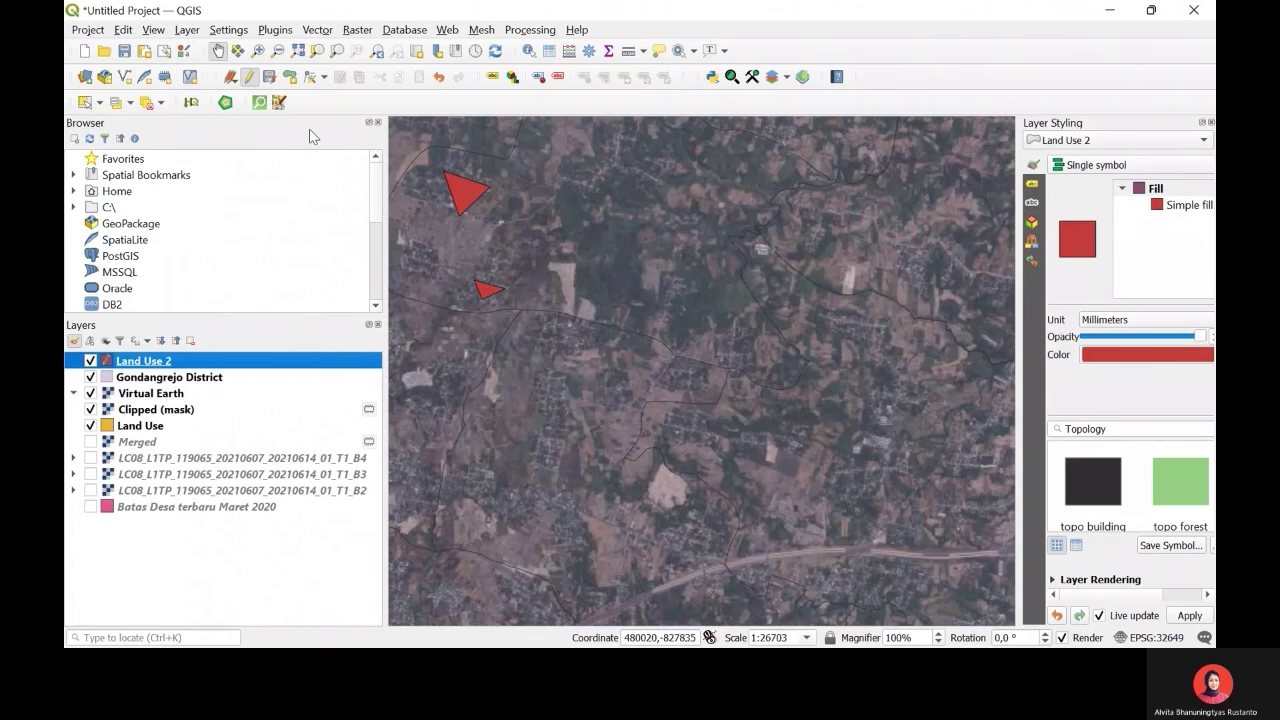
left_click(289, 76)
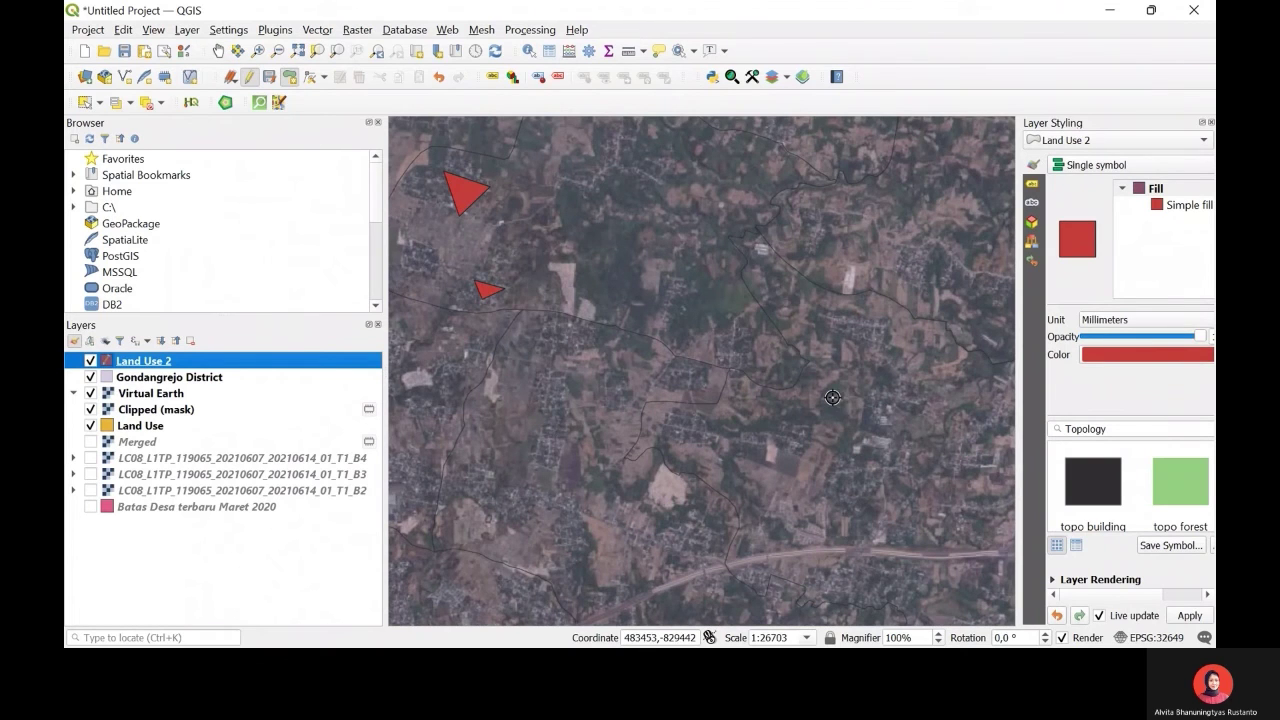
left_click(731, 330)
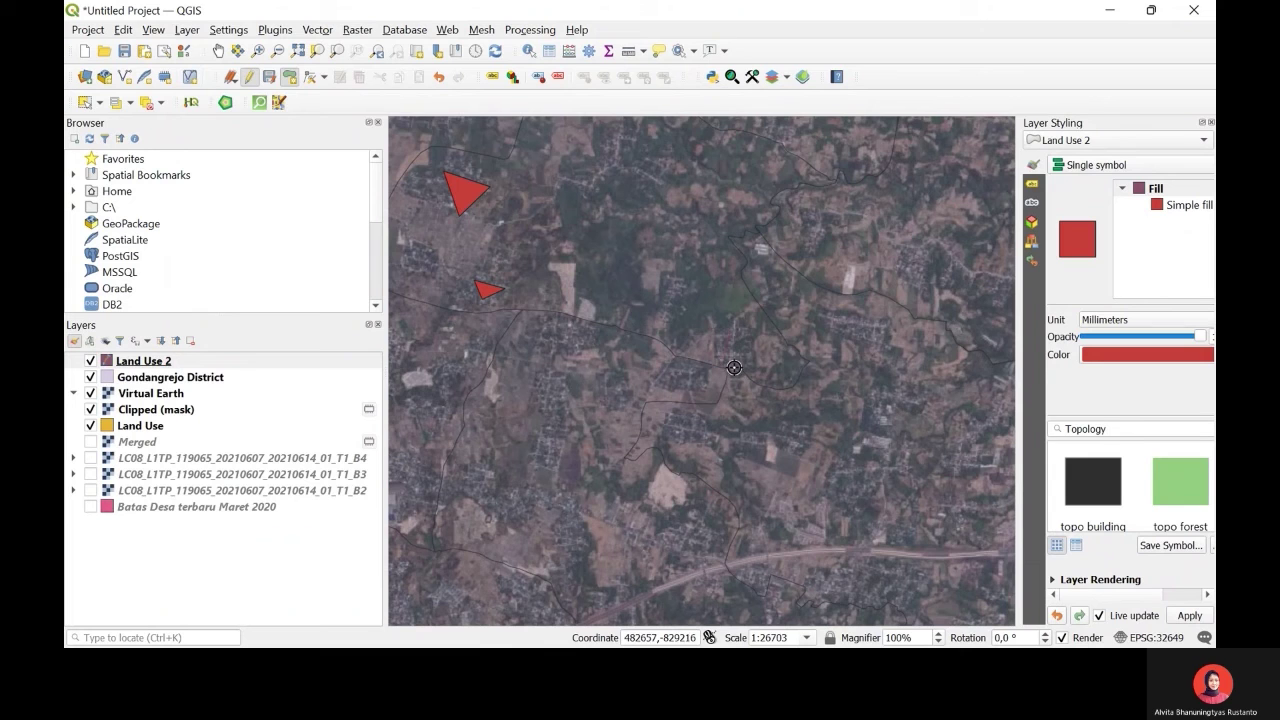
left_click(759, 361)
right_click(721, 365)
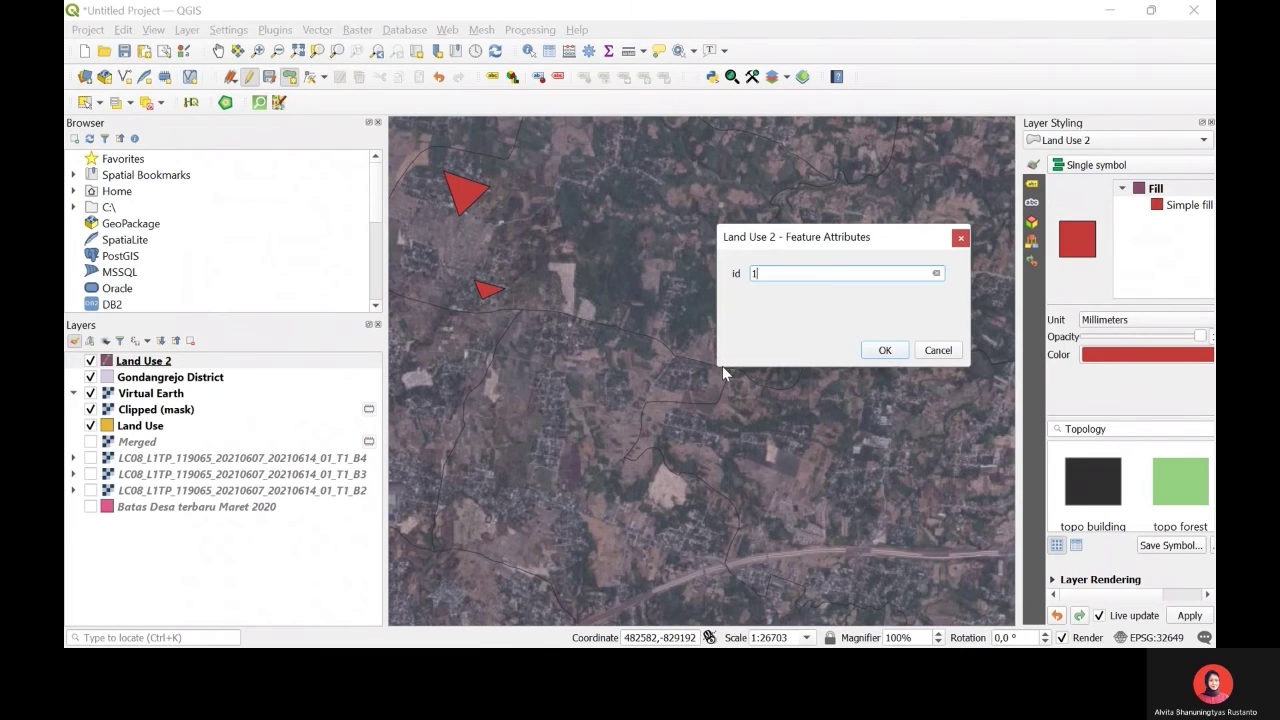
key("Return")
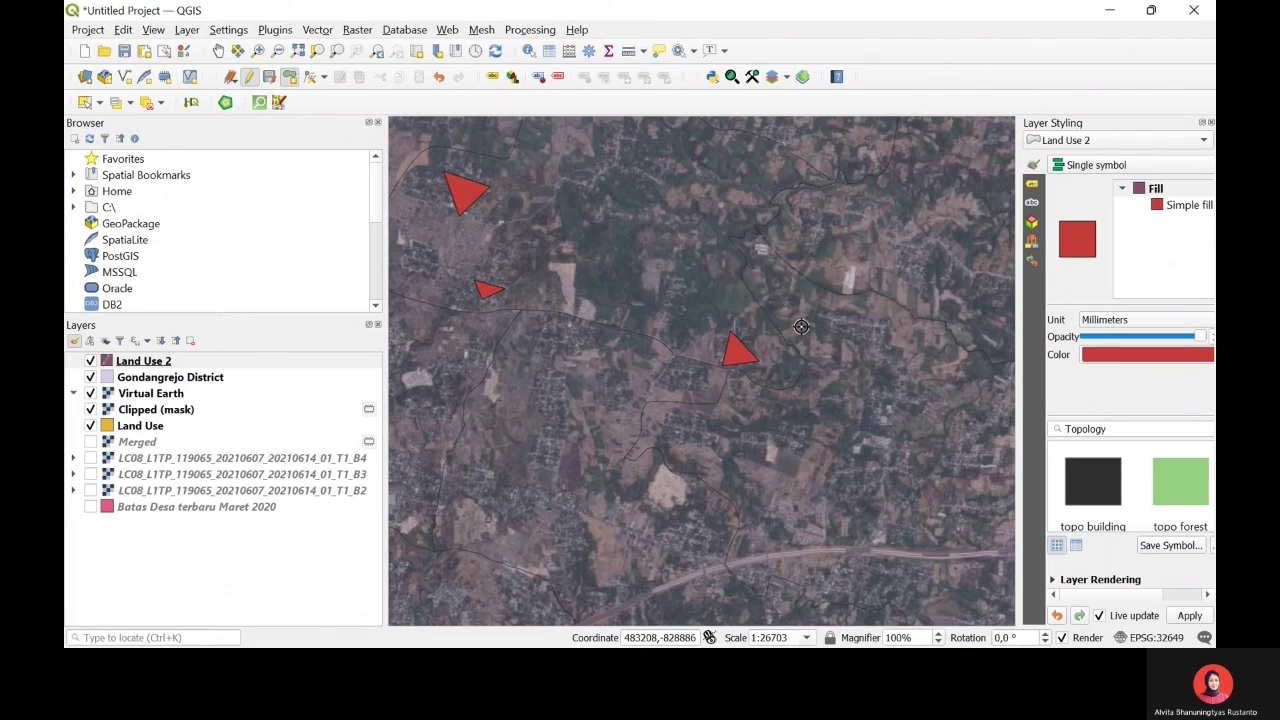
Digitize a small triangular polygon in Land Use 2 near the district's northwestern edge, northwest of the existing triangles
scroll(801, 326, "down", 1)
scroll(801, 326, "down", 1)
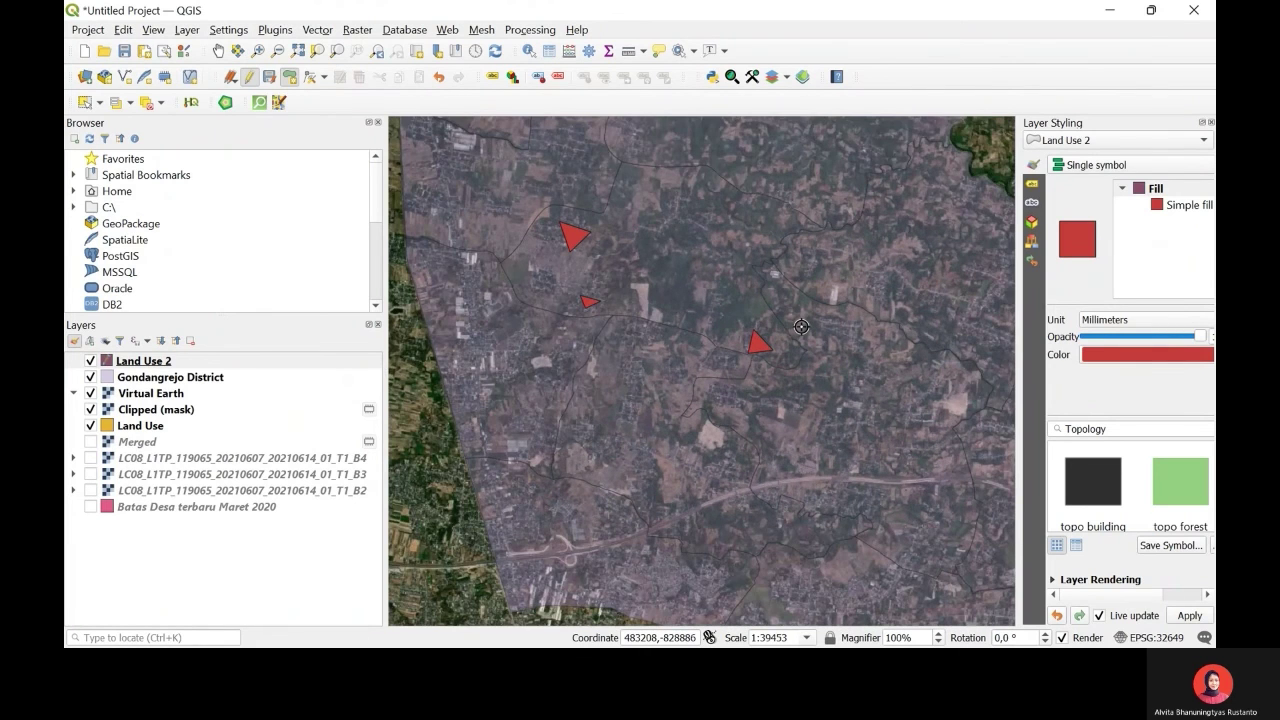
scroll(614, 163, "up", 1)
scroll(475, 195, "up", 2)
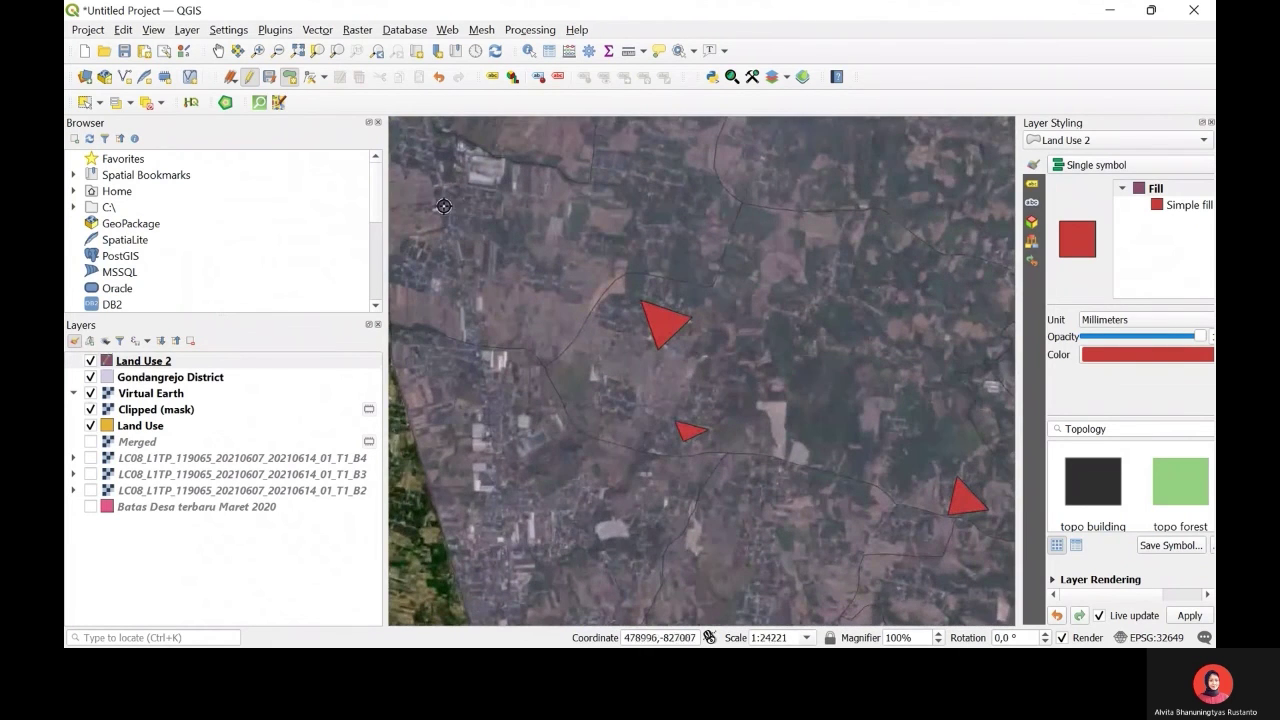
left_click(443, 185)
left_click(458, 247)
right_click(491, 191)
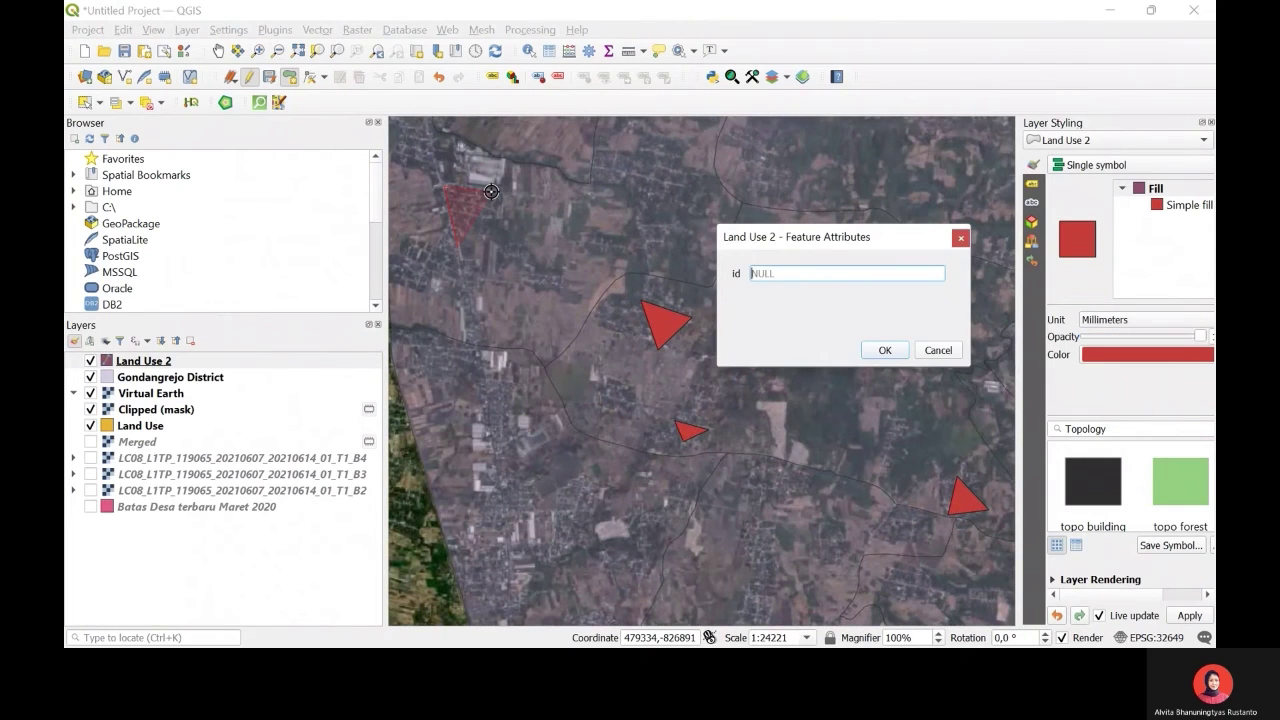
key("Return")
Digitize more triangular polygons in Land Use 2: one in the western built-up strip, one in the north and a long one northeast of the first triangles
scroll(600, 371, "up", 2)
left_click(588, 346)
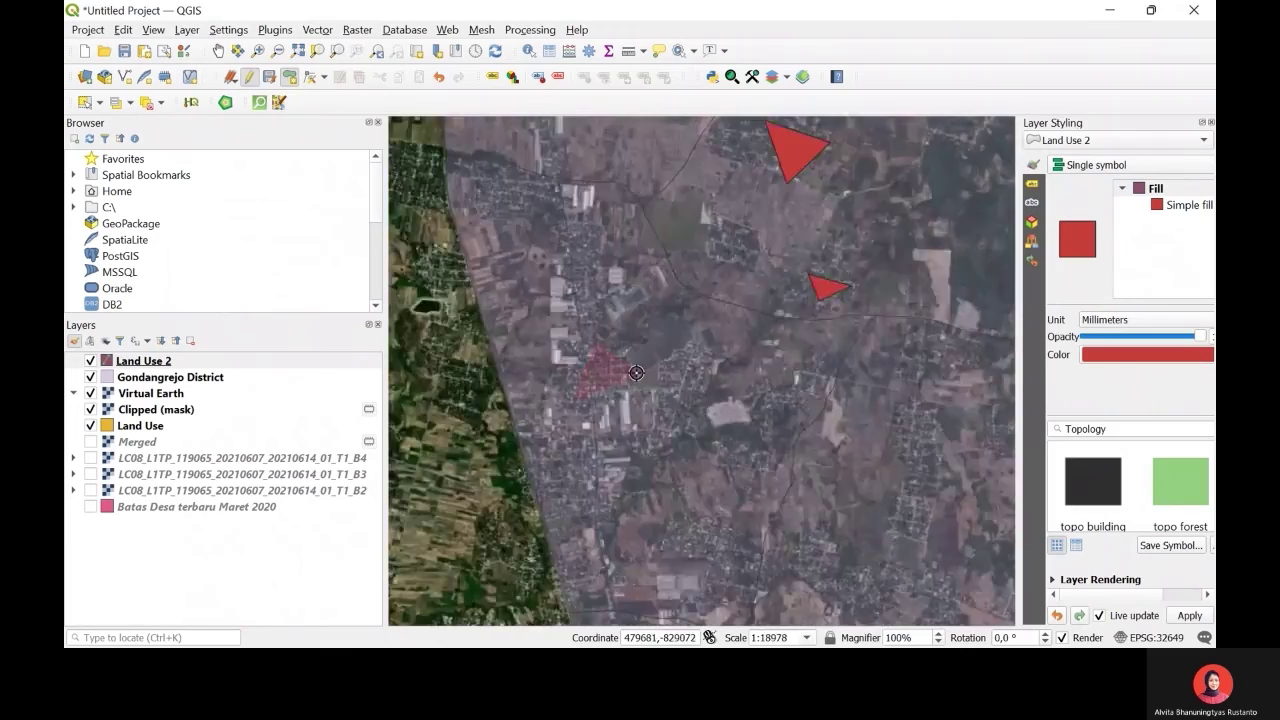
scroll(640, 371, "down", 3)
scroll(640, 320, "up", 1)
scroll(657, 344, "up", 1)
left_click(640, 318)
left_click(658, 344)
right_click(658, 344)
key("Return")
Digitize three small triangular polygons in the district's northern half, then stop editing Land Use 2 and save the changes
scroll(658, 344, "up", 1)
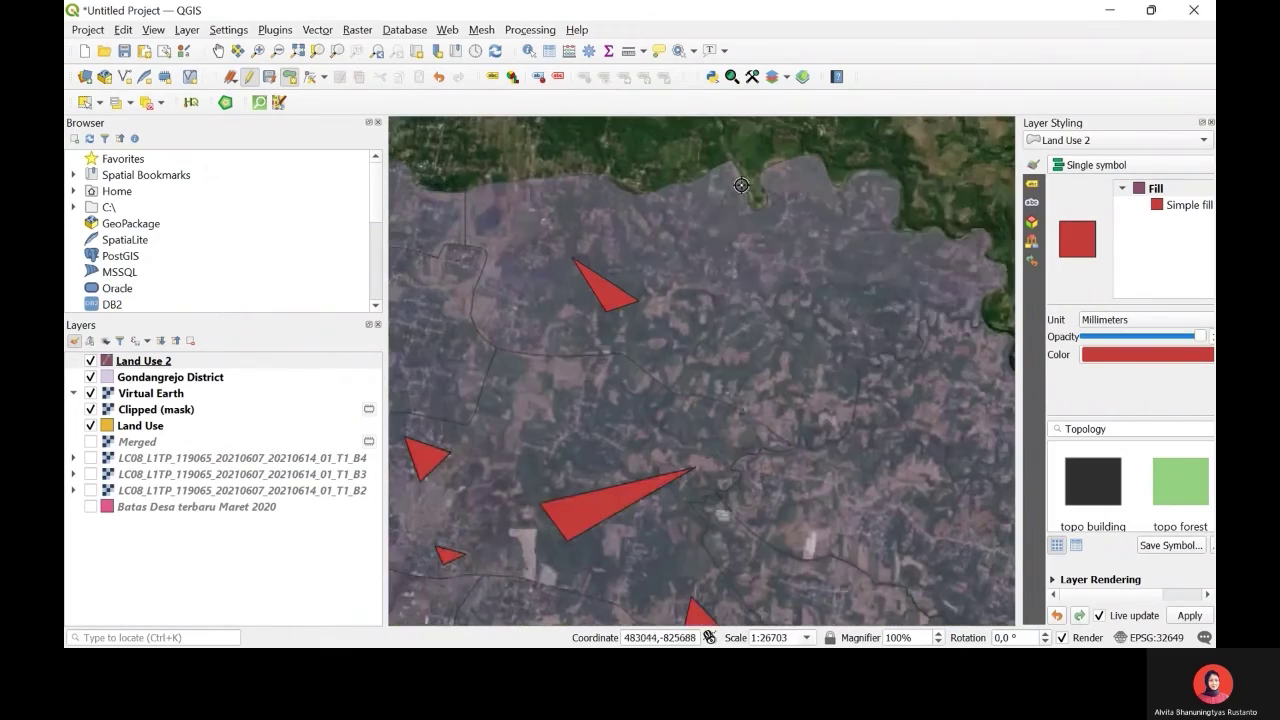
right_click(730, 243)
left_click(598, 475)
right_click(598, 475)
key("Return")
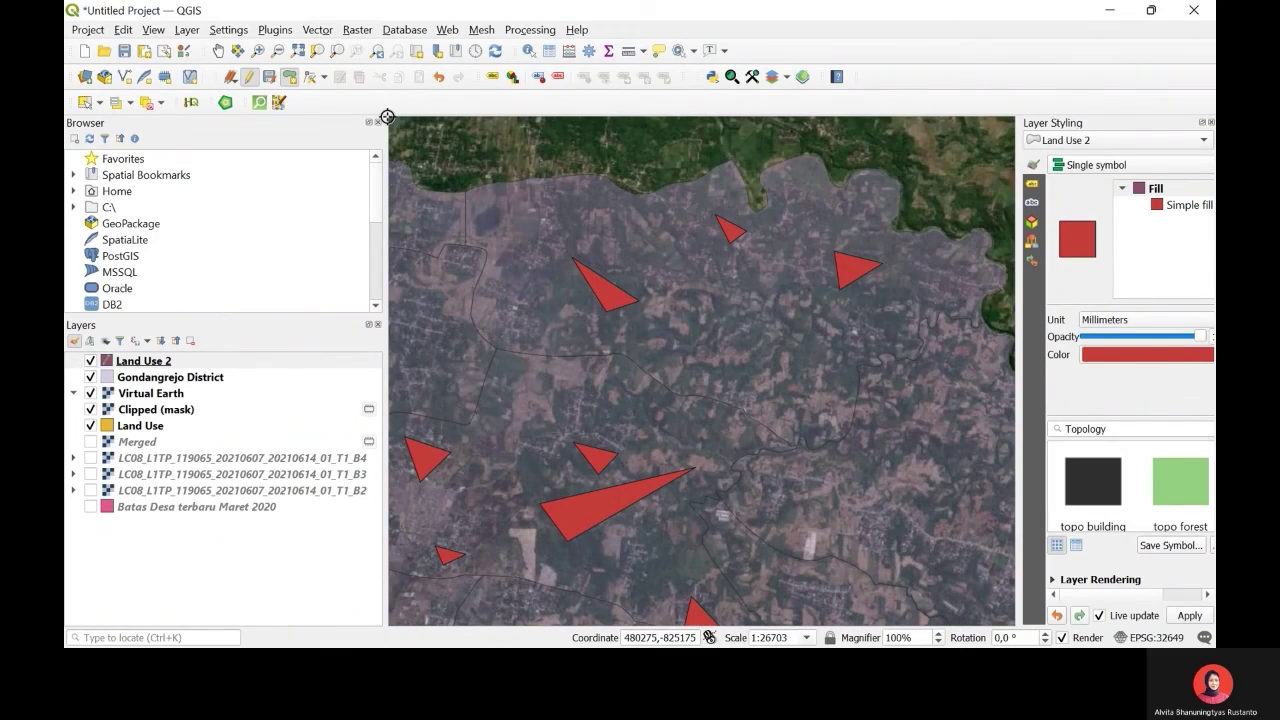
left_click(250, 78)
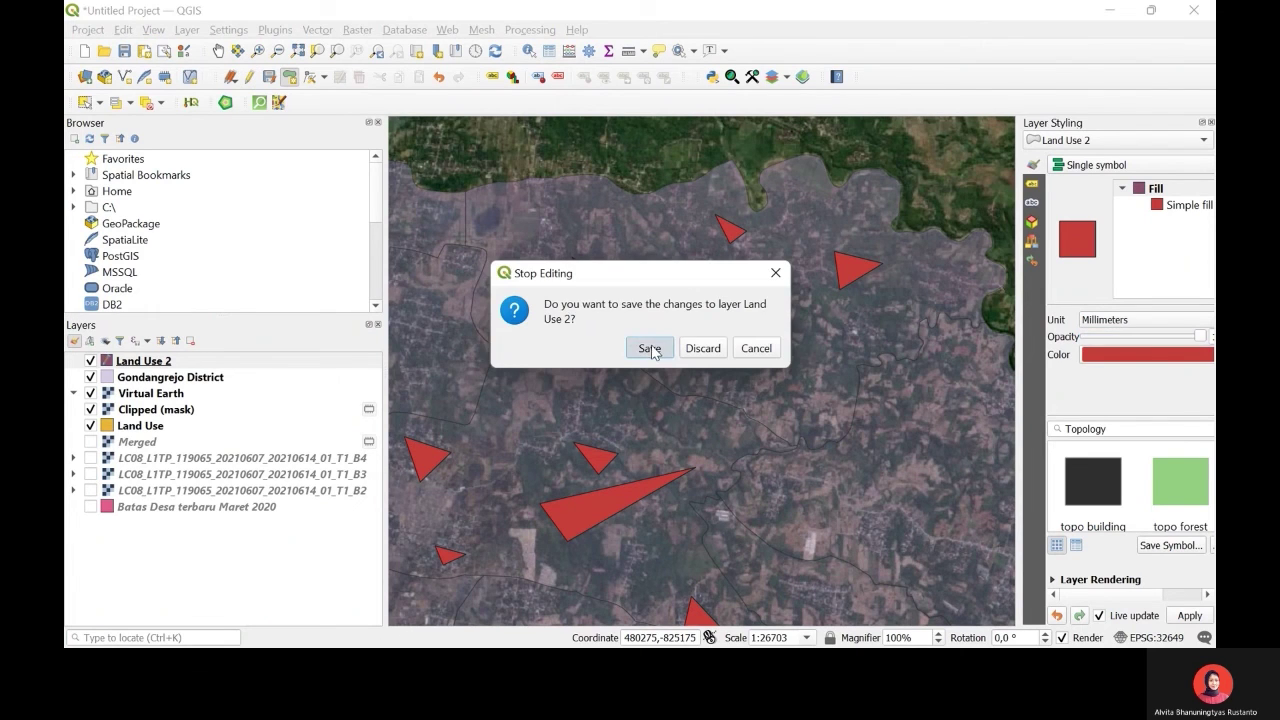
left_click(650, 348)
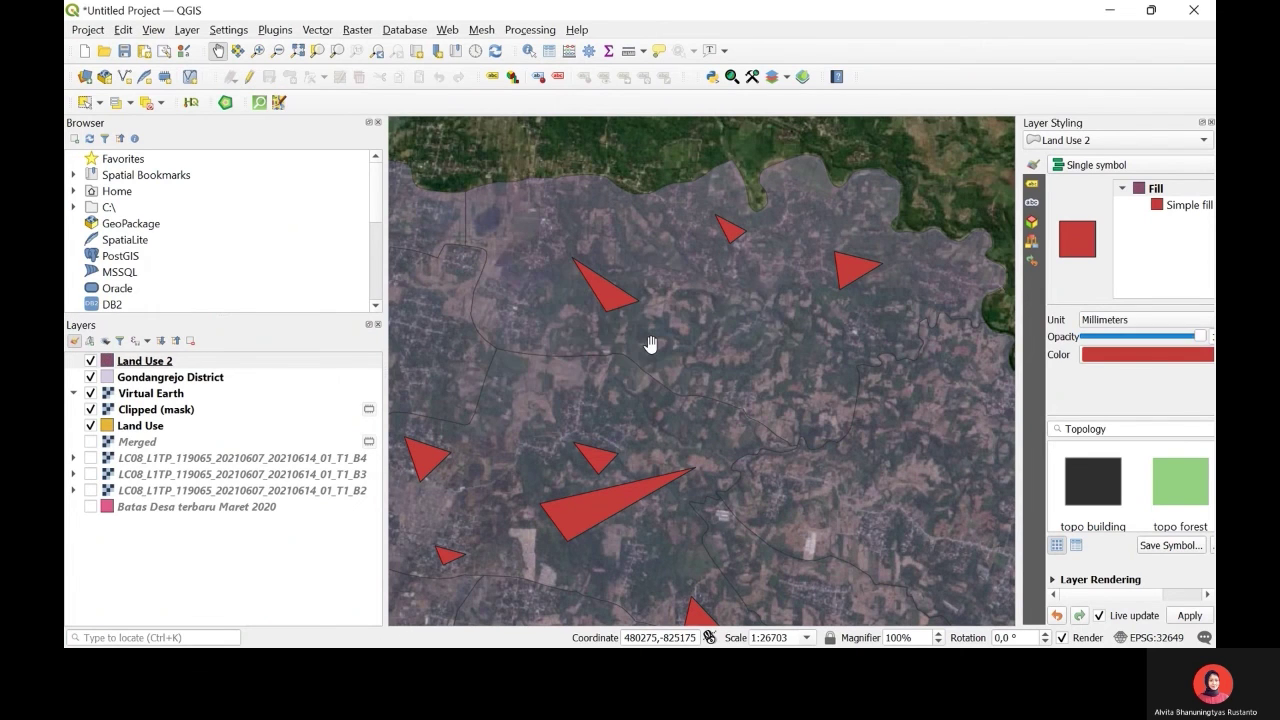
Classify the Clipped (mask) raster with dzetsaka, using Land Use 2 as training polygons, the id field and a temporary output file
left_click(277, 31)
mouse_move(438, 92)
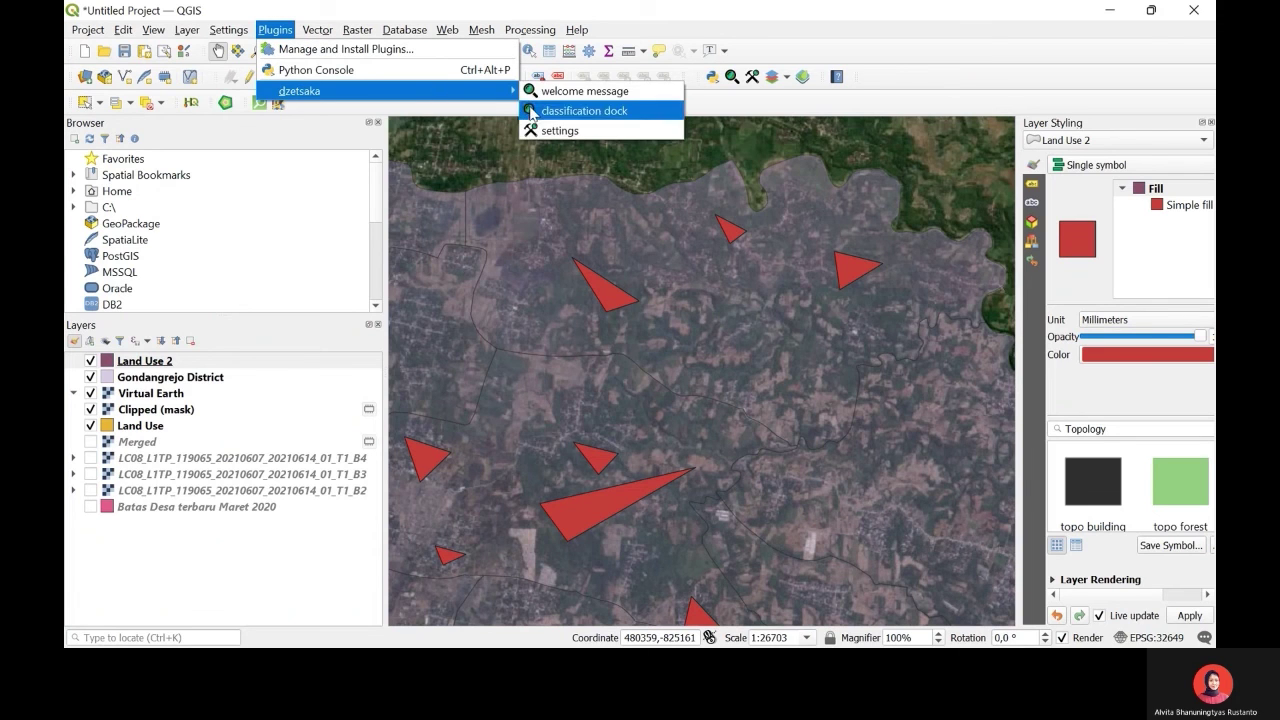
left_click(584, 111)
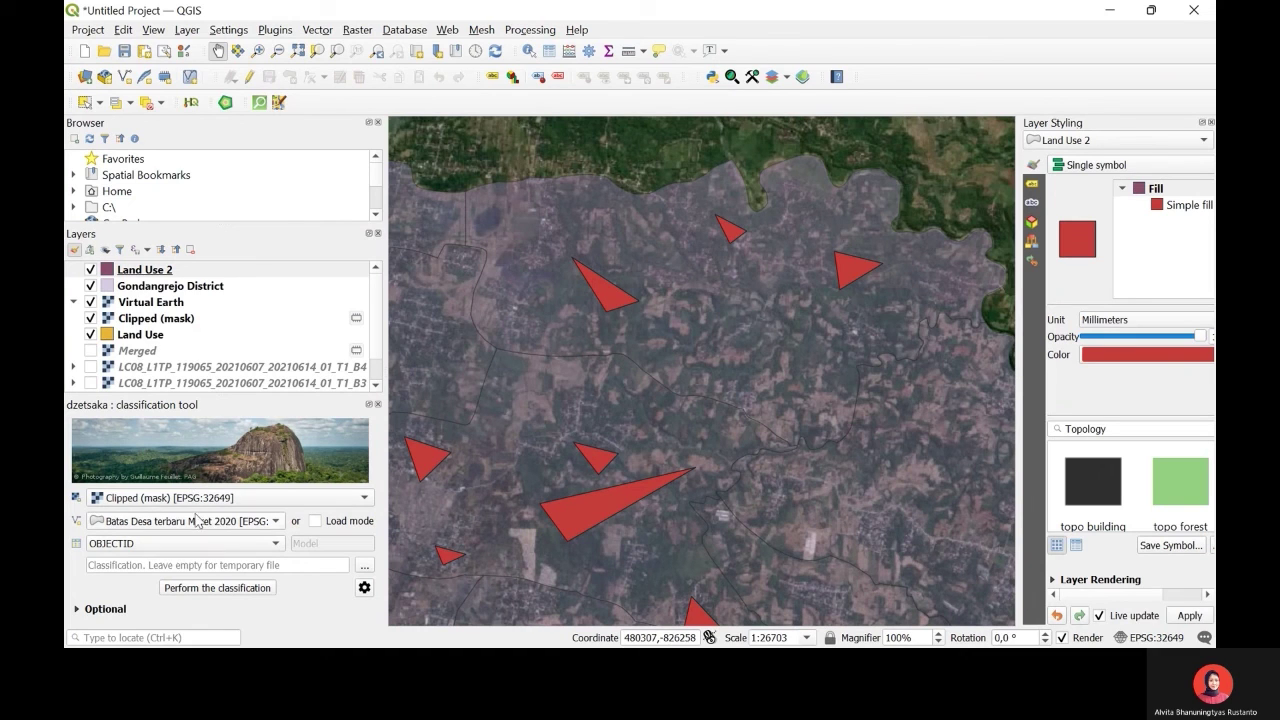
left_click(197, 521)
left_click(188, 575)
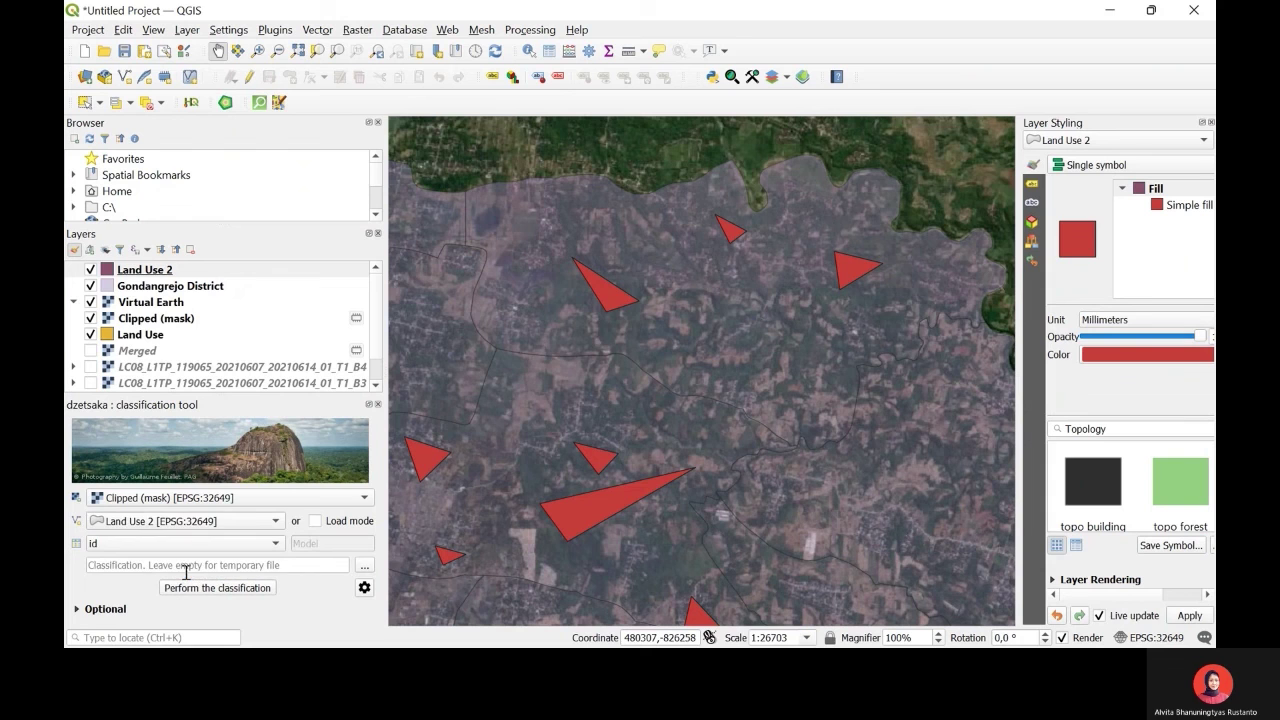
left_click(205, 591)
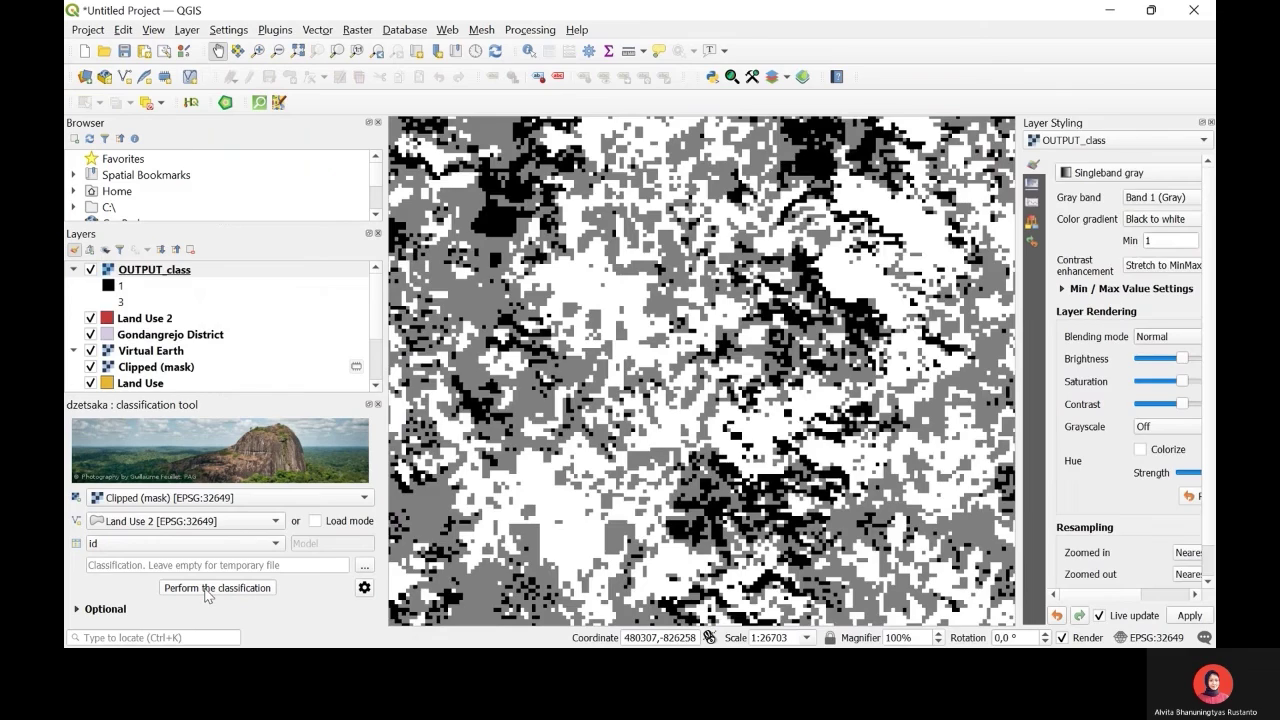
Zoom to the OUTPUT_class layer and hide Land Use 2, Gondangrejo District, Virtual Earth, Clipped (mask) and Land Use
left_click(100, 384)
left_click(91, 367)
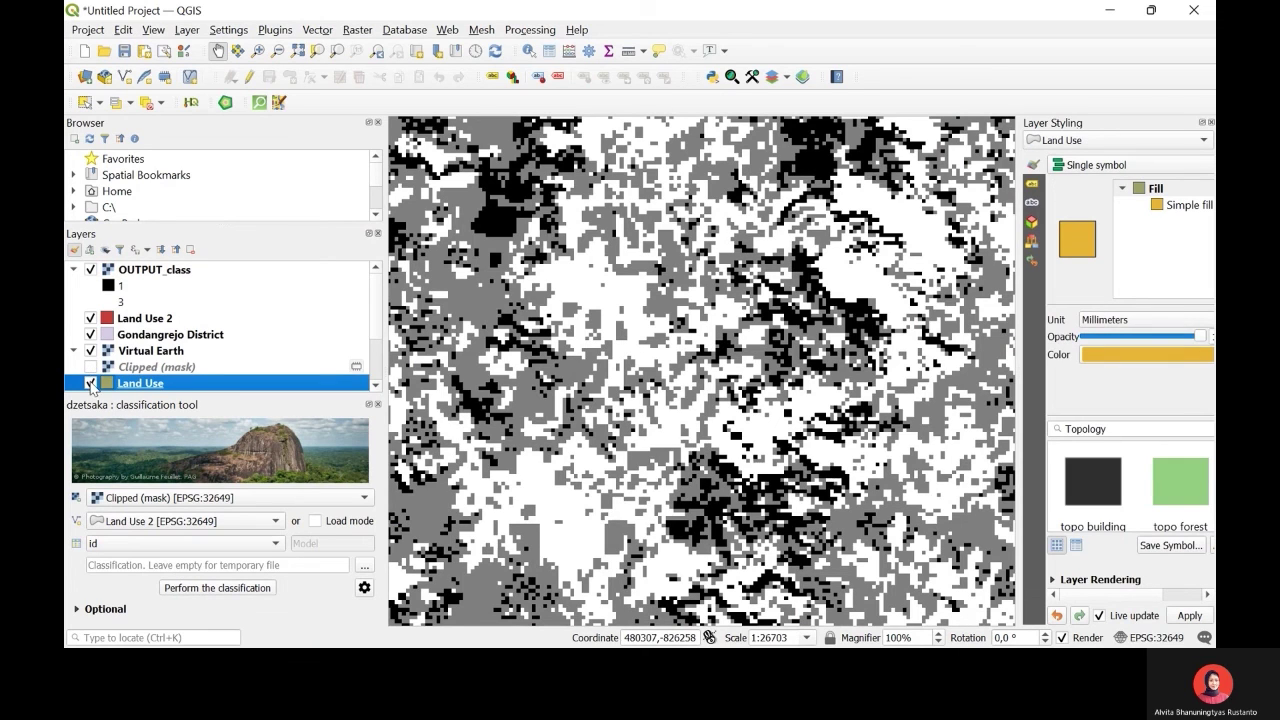
right_click(118, 277)
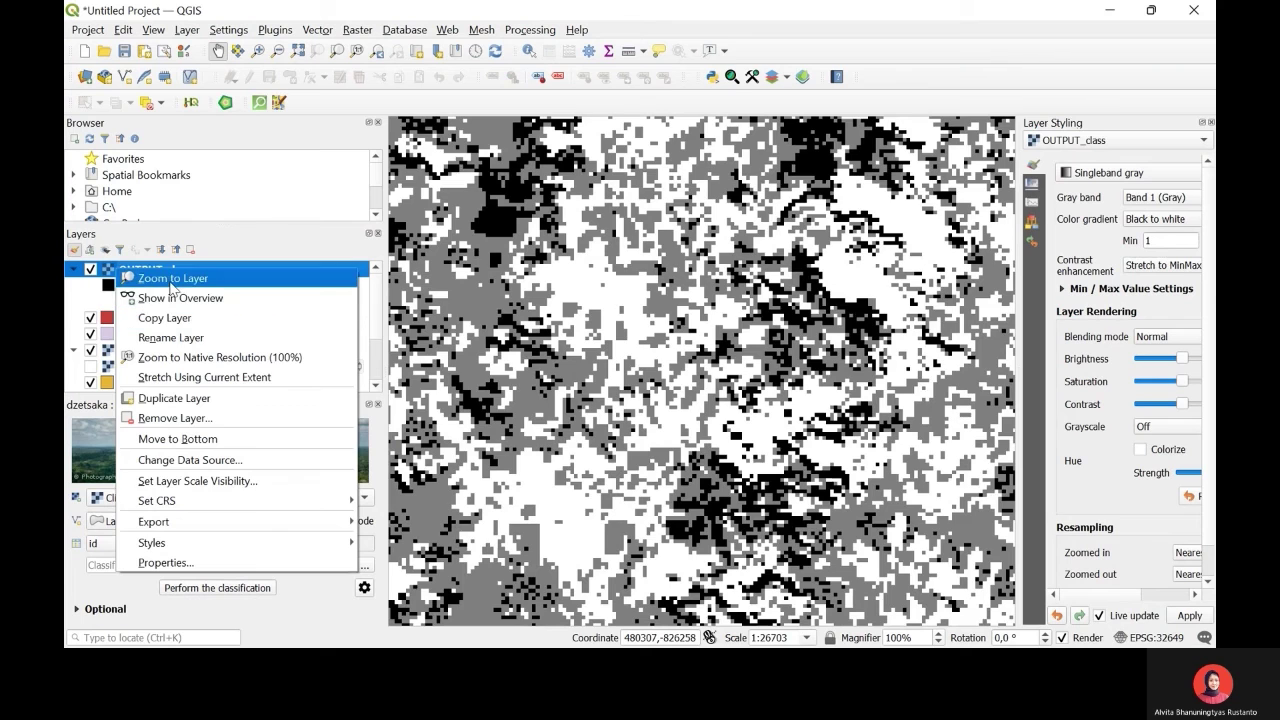
left_click(169, 280)
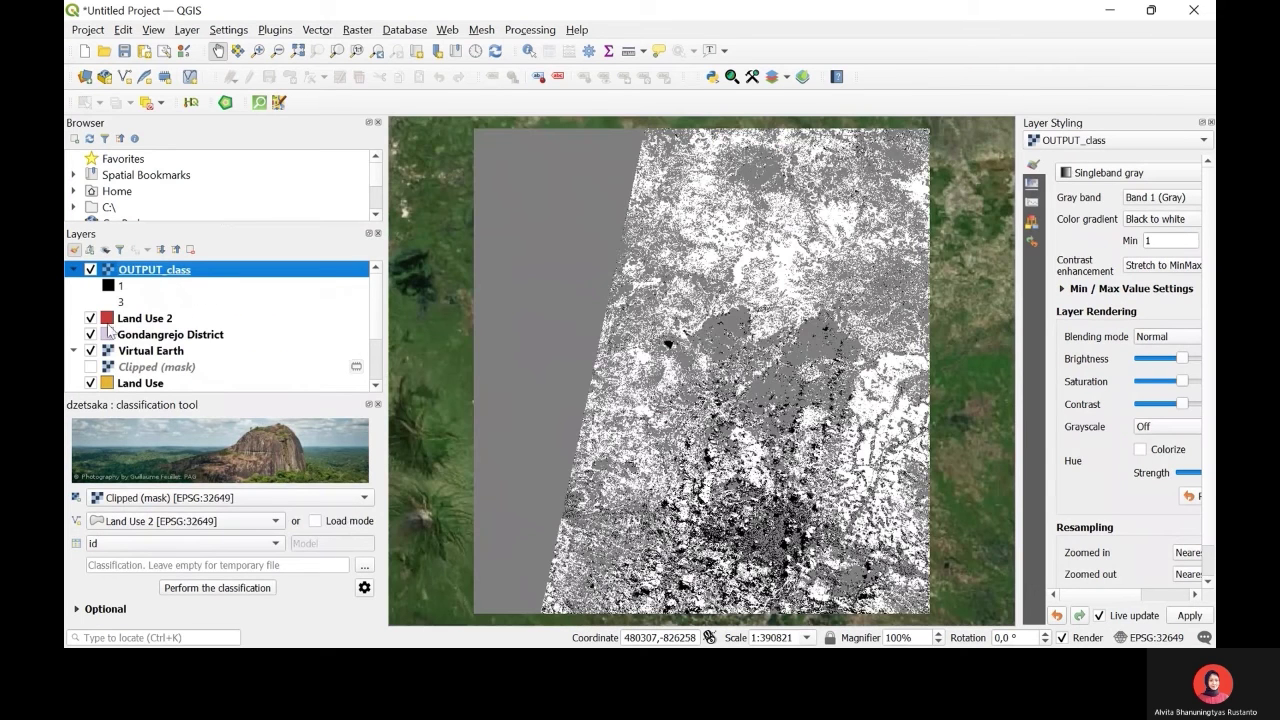
left_click(91, 318)
left_click(91, 334)
left_click(91, 350)
left_click(91, 383)
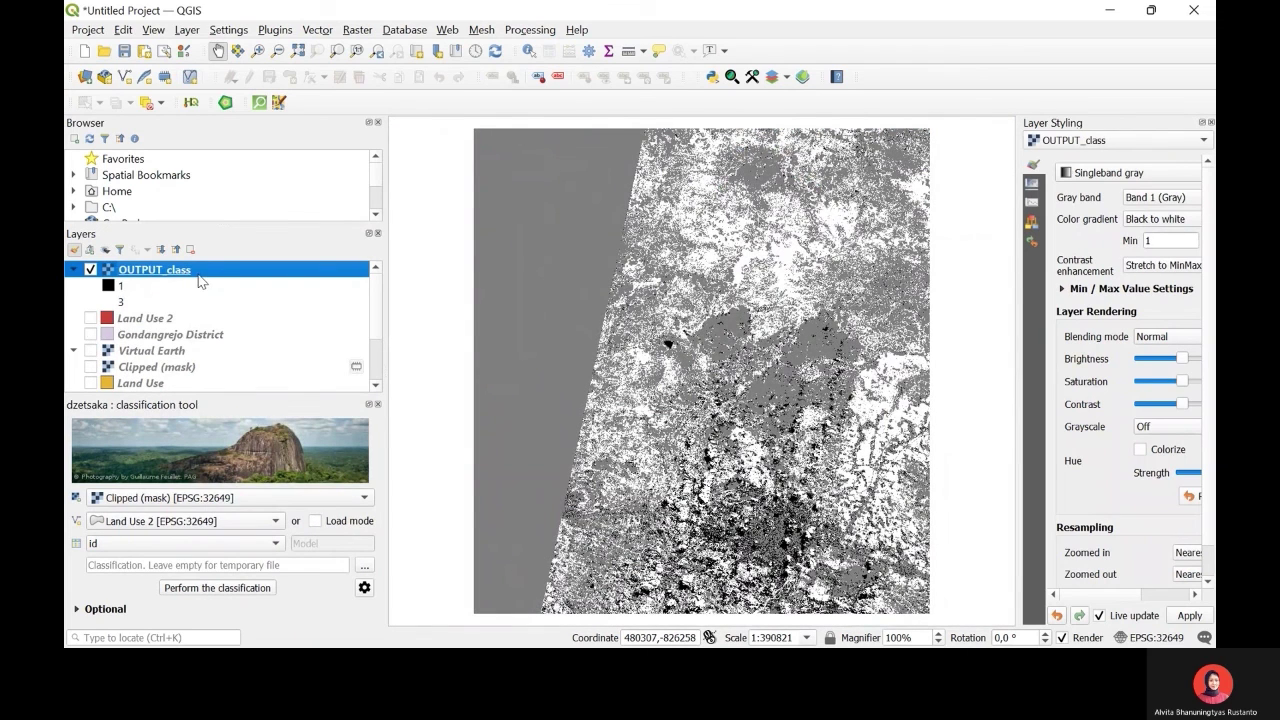
Clip the OUTPUT_class raster by mask layer, using Gondangrejo District as the mask
left_click(360, 31)
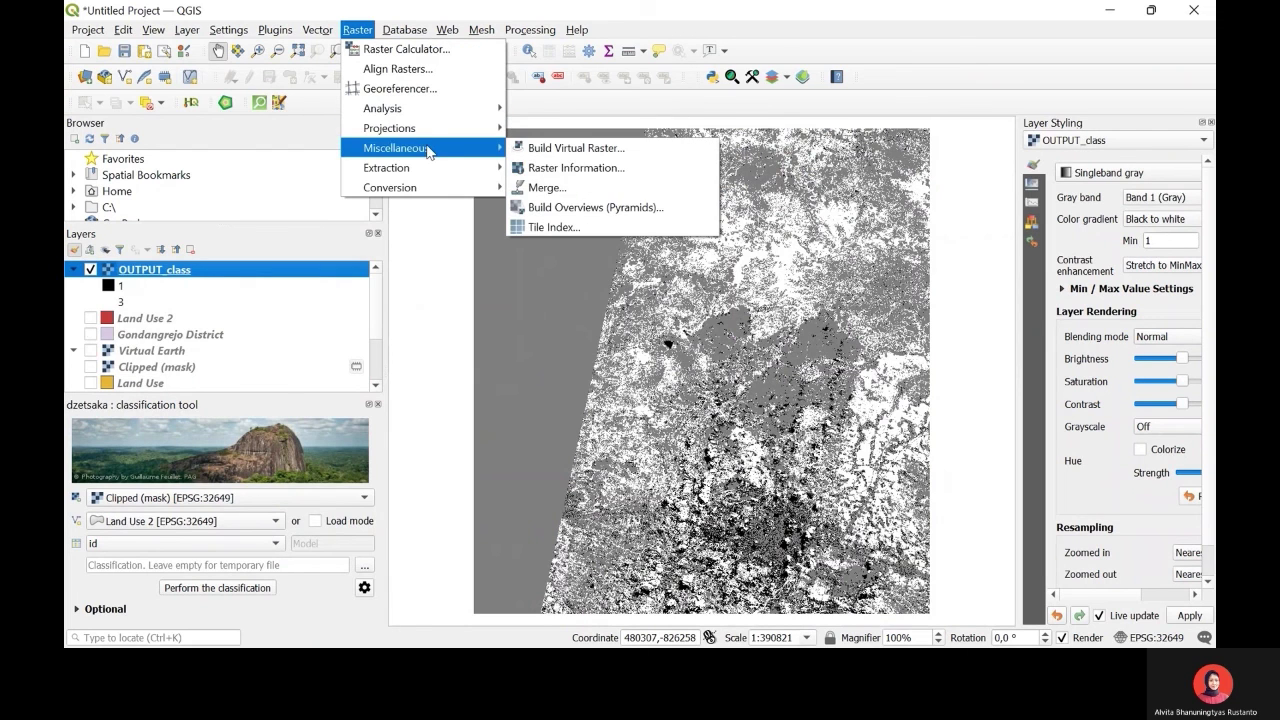
mouse_move(437, 167)
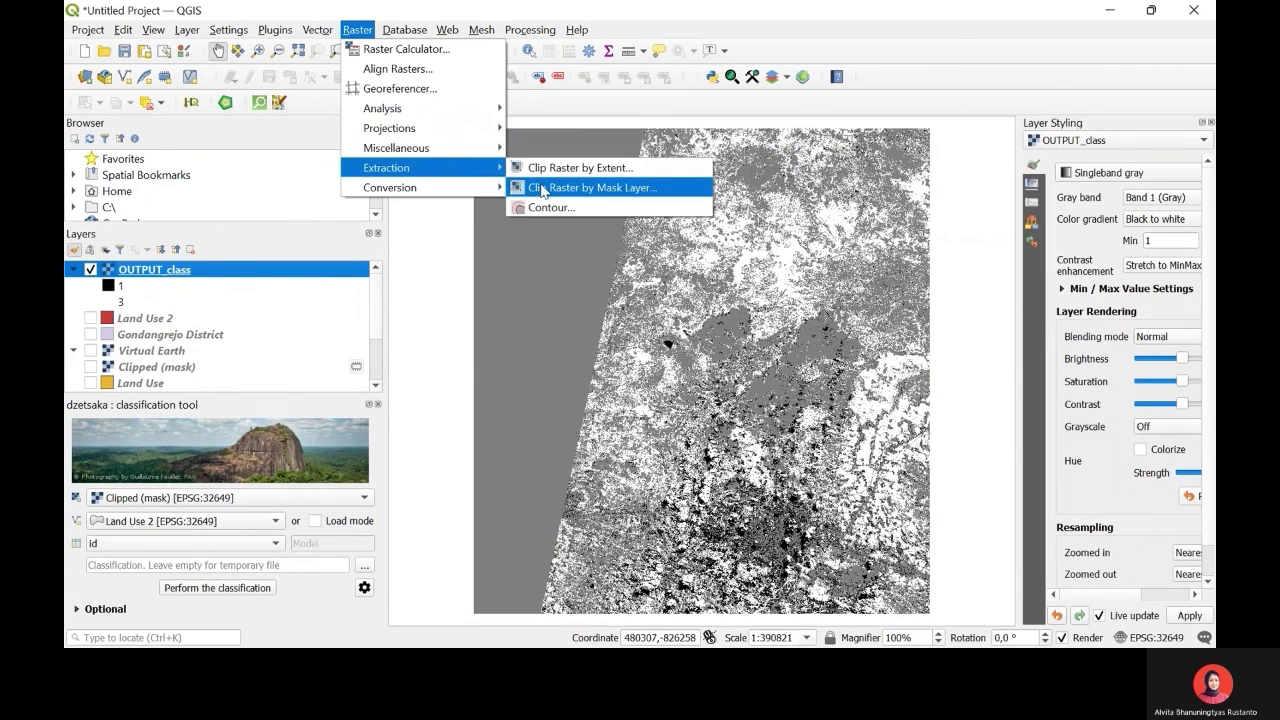
left_click(545, 188)
left_click(543, 282)
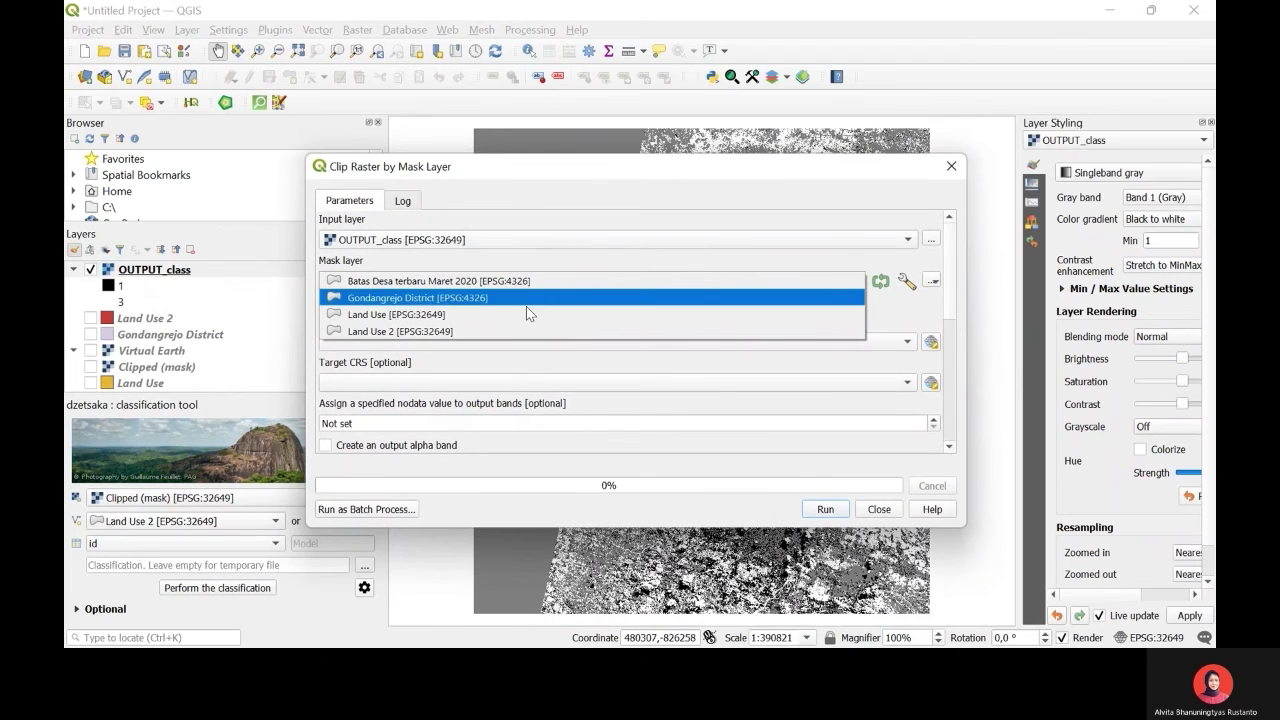
left_click(520, 300)
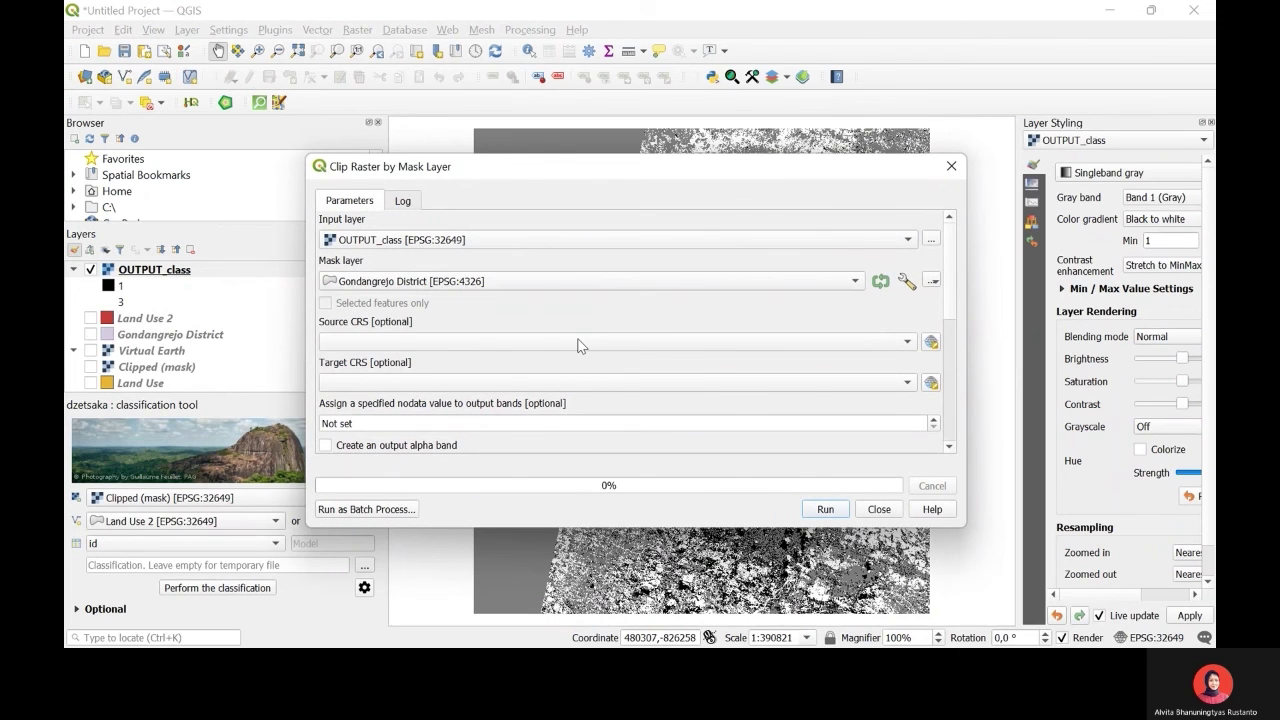
left_click(821, 512)
left_click(878, 510)
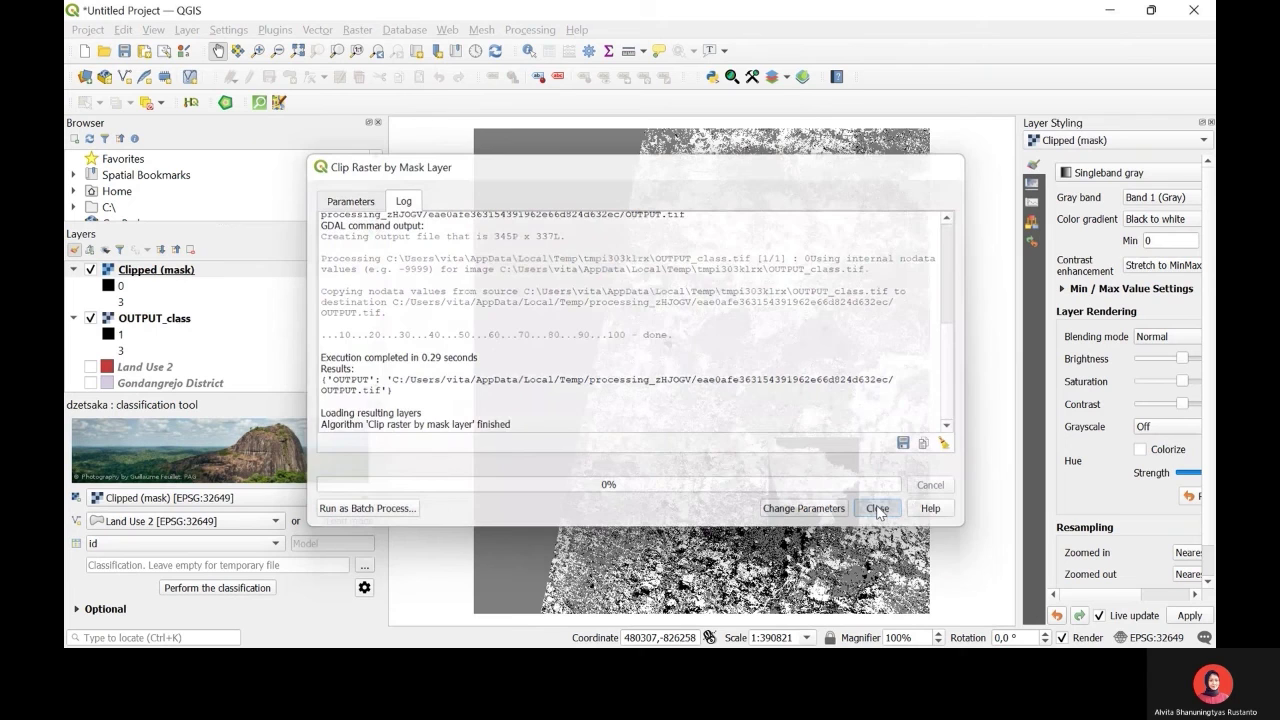
Hide OUTPUT_class, collapse its legend and zoom to the newly clipped classification raster
left_click(90, 318)
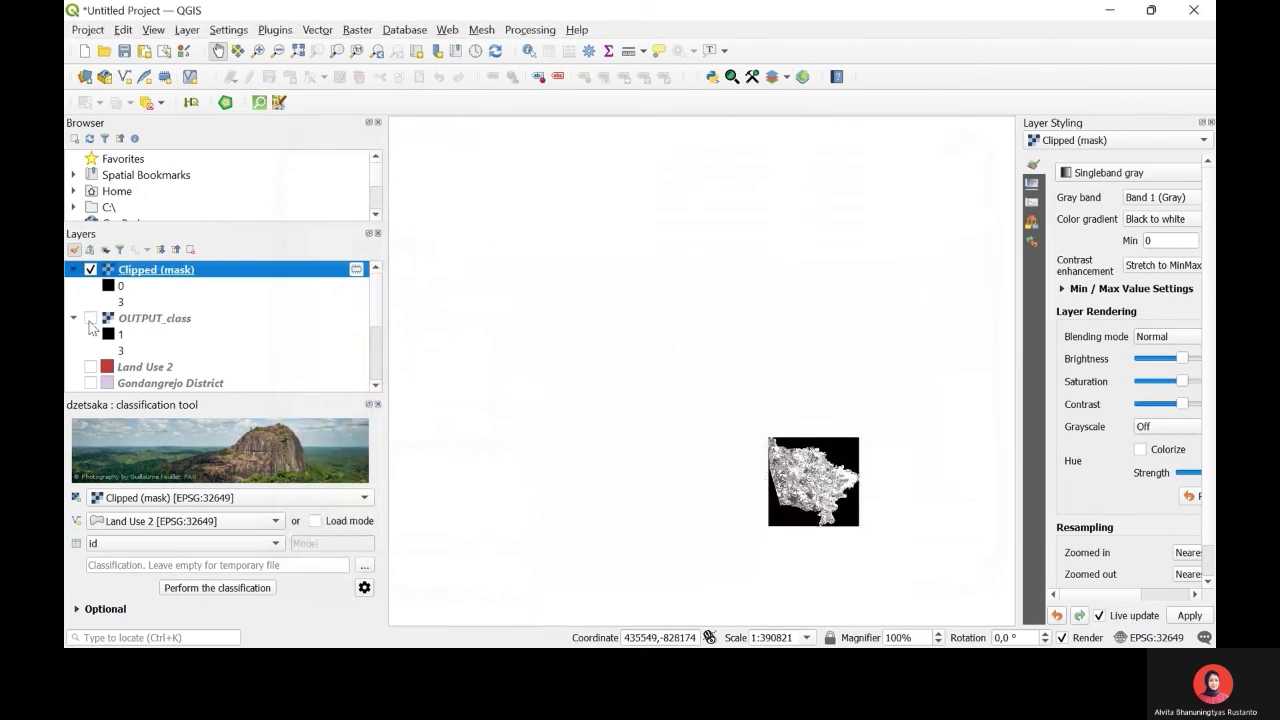
right_click(158, 278)
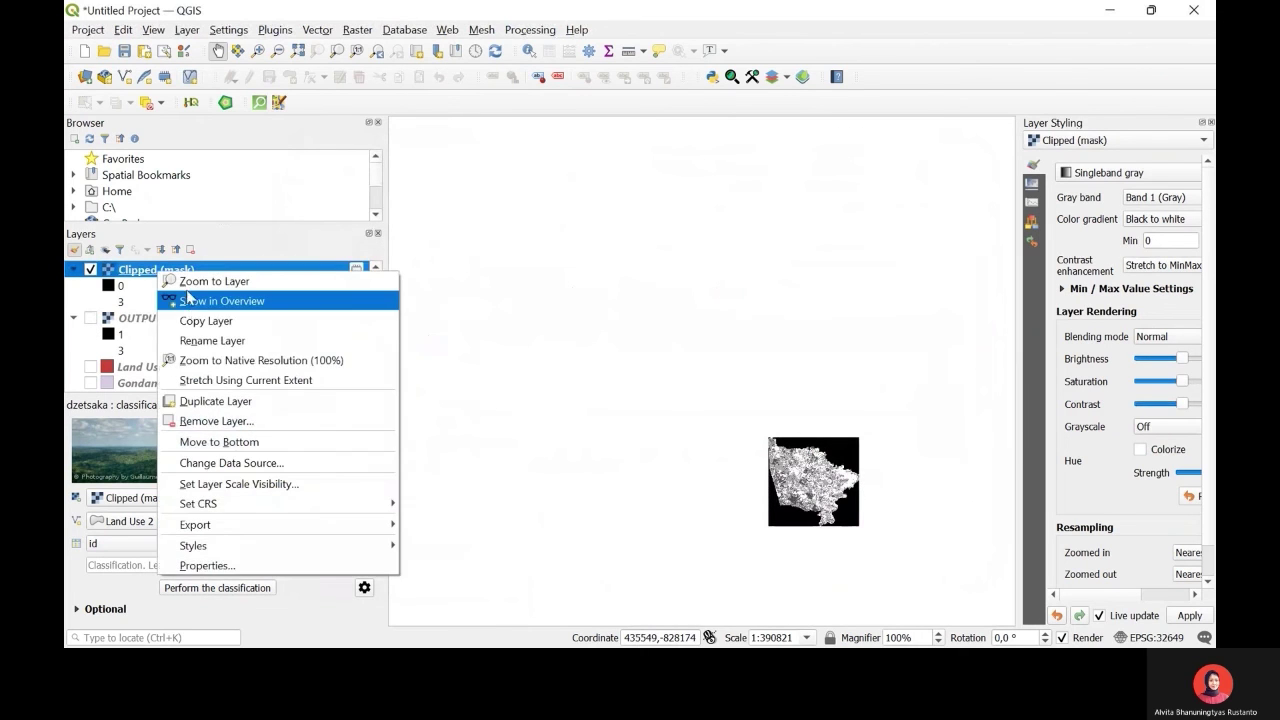
left_click(185, 283)
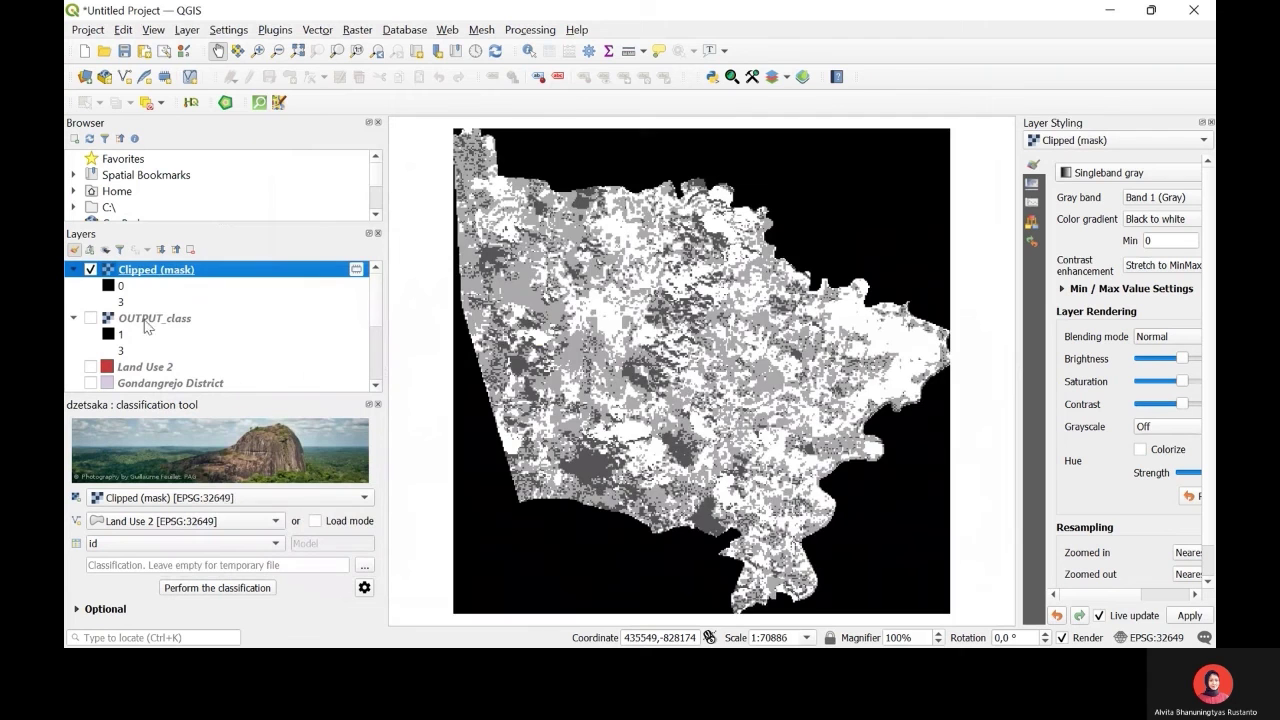
left_click(73, 318)
Polygonize Band 1 of the clipped classification raster into a temporary vector layer with field DN, then collapse and hide the raster
left_click(363, 33)
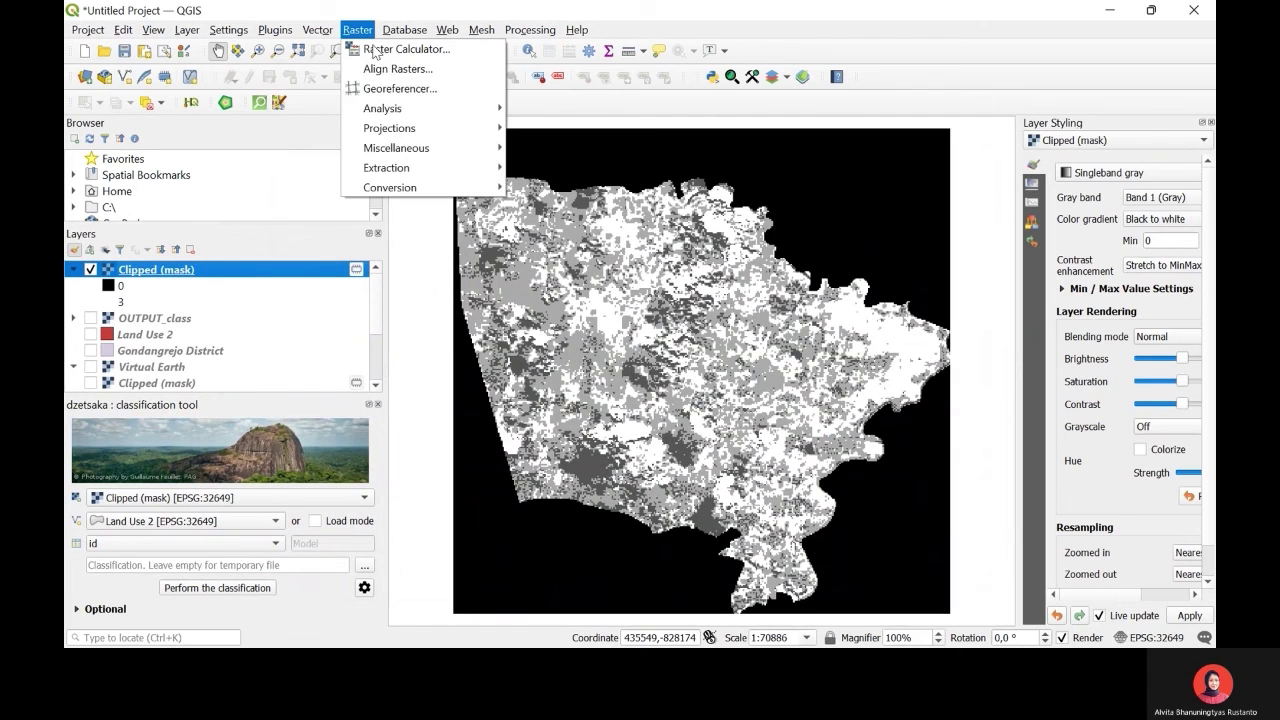
mouse_move(411, 127)
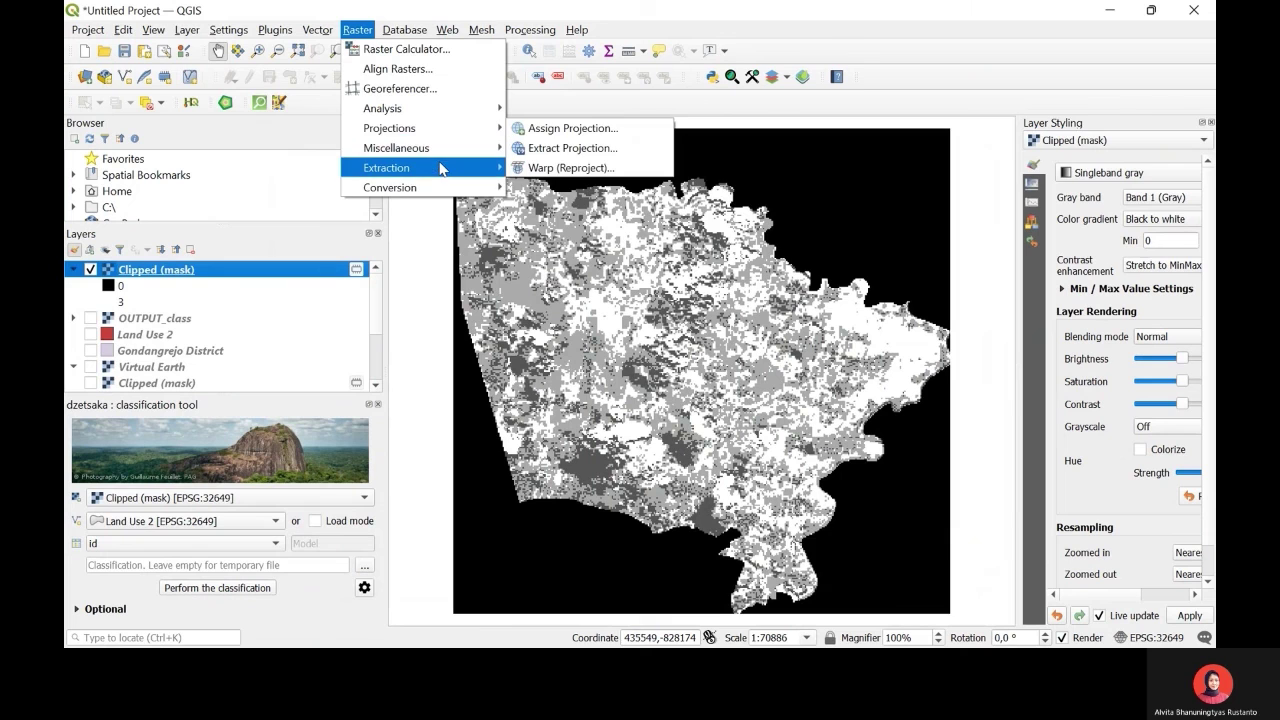
mouse_move(480, 194)
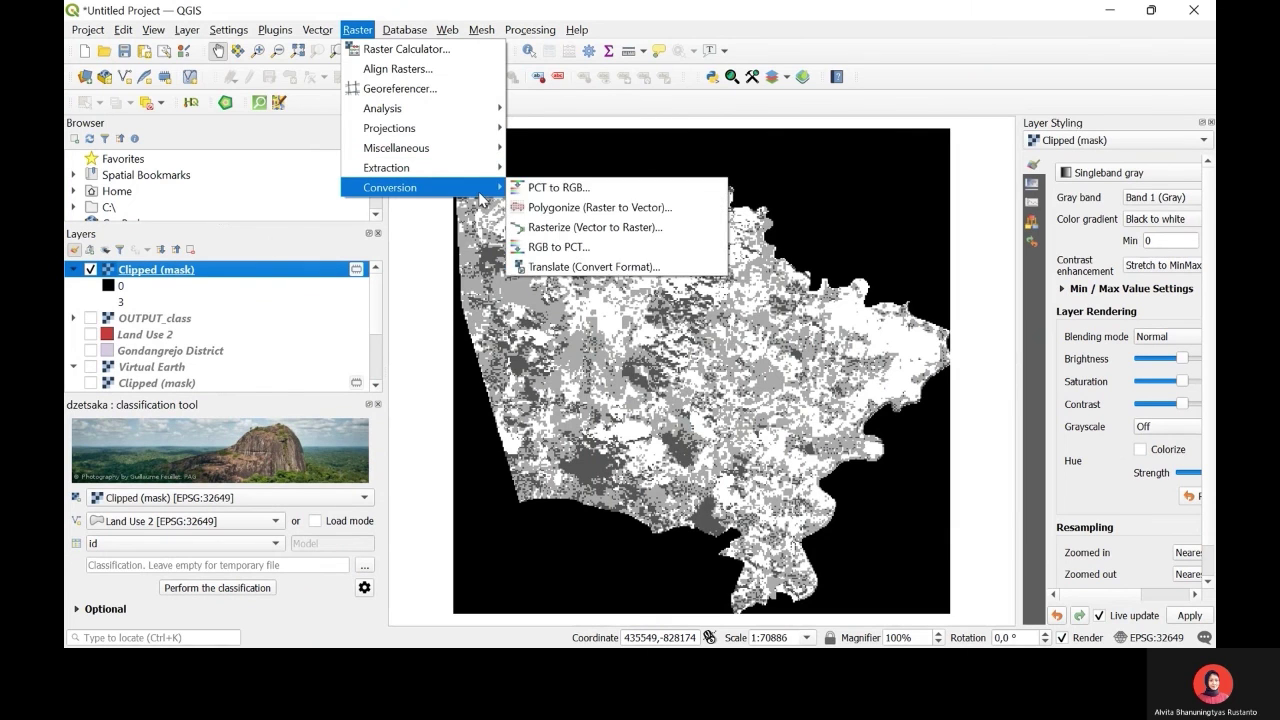
left_click(543, 208)
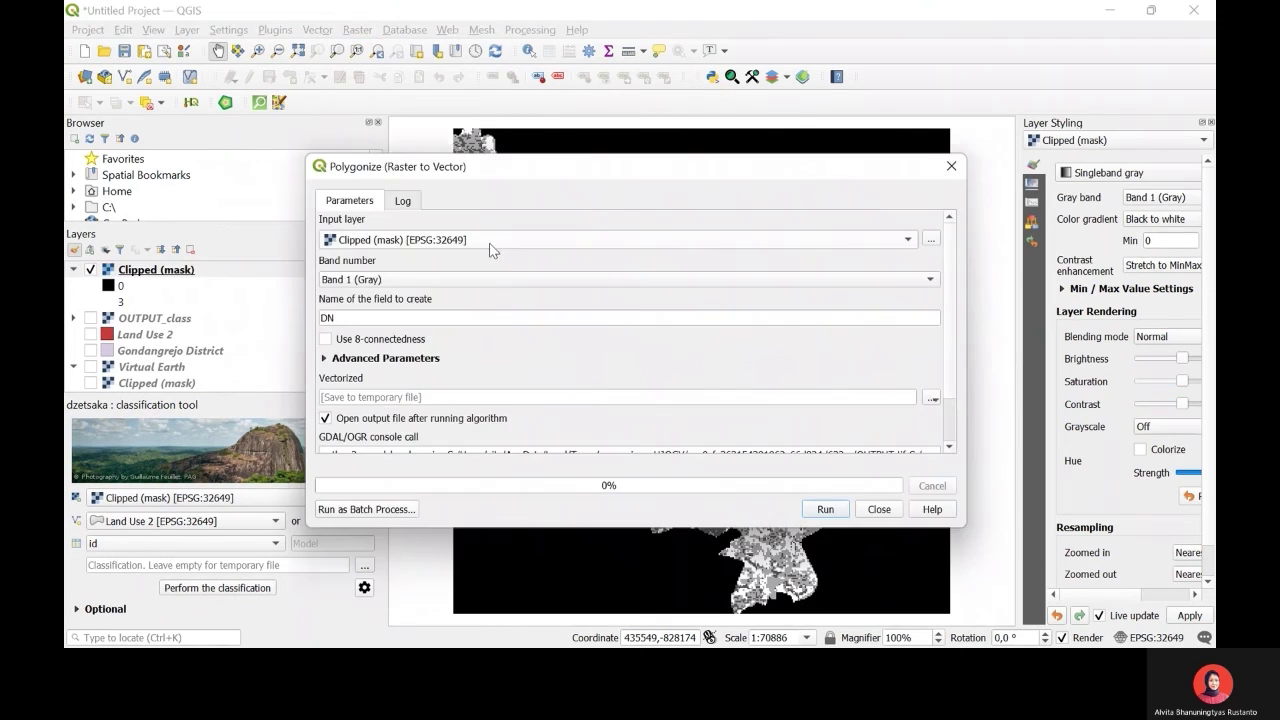
left_click(825, 510)
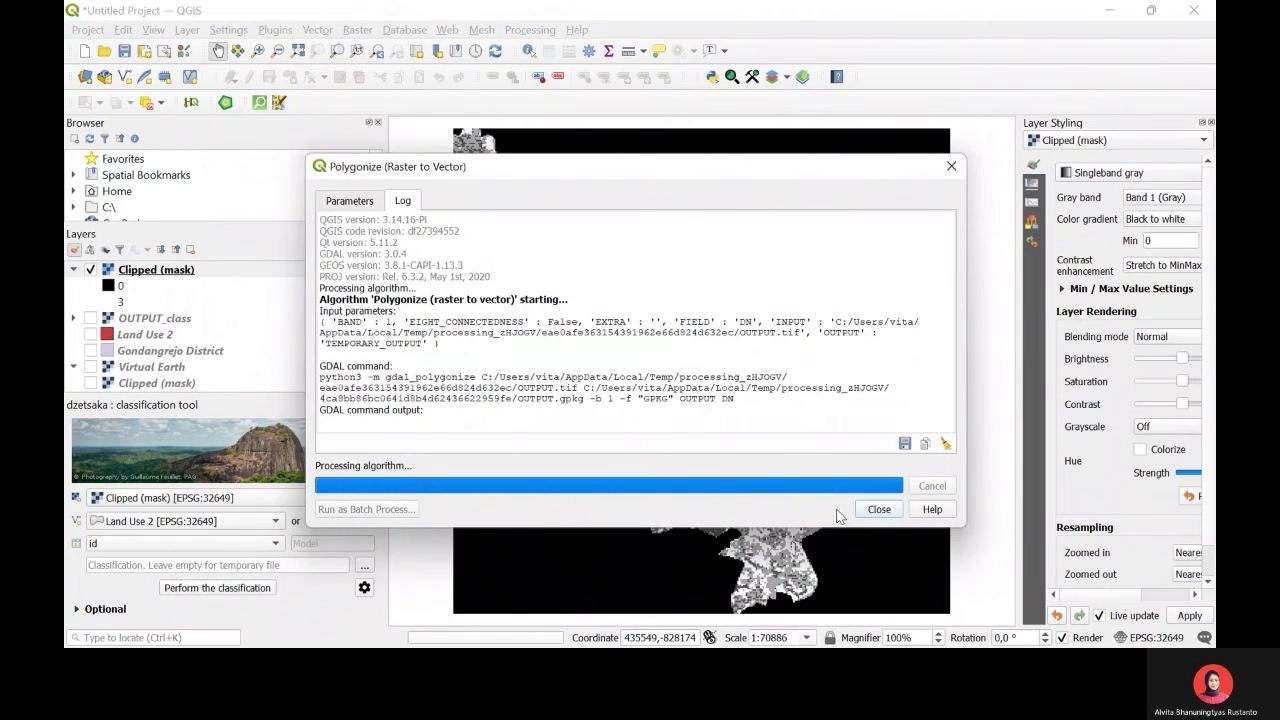
left_click(872, 509)
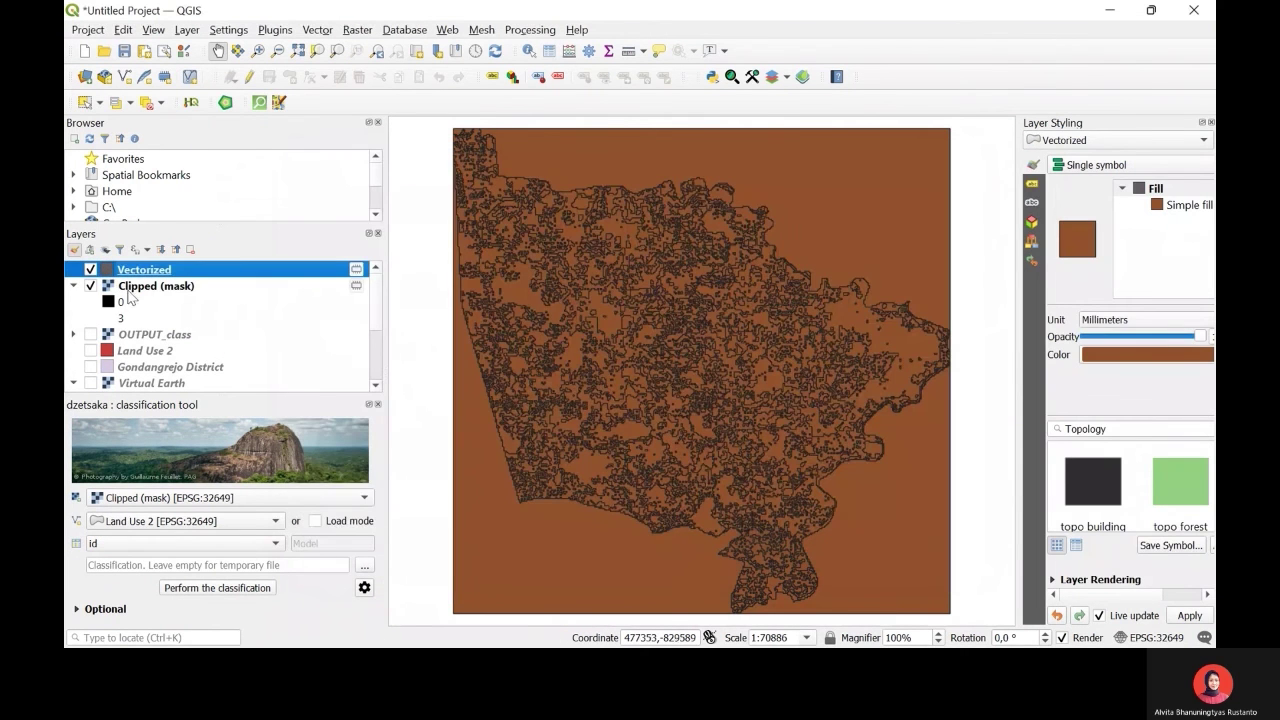
left_click(74, 286)
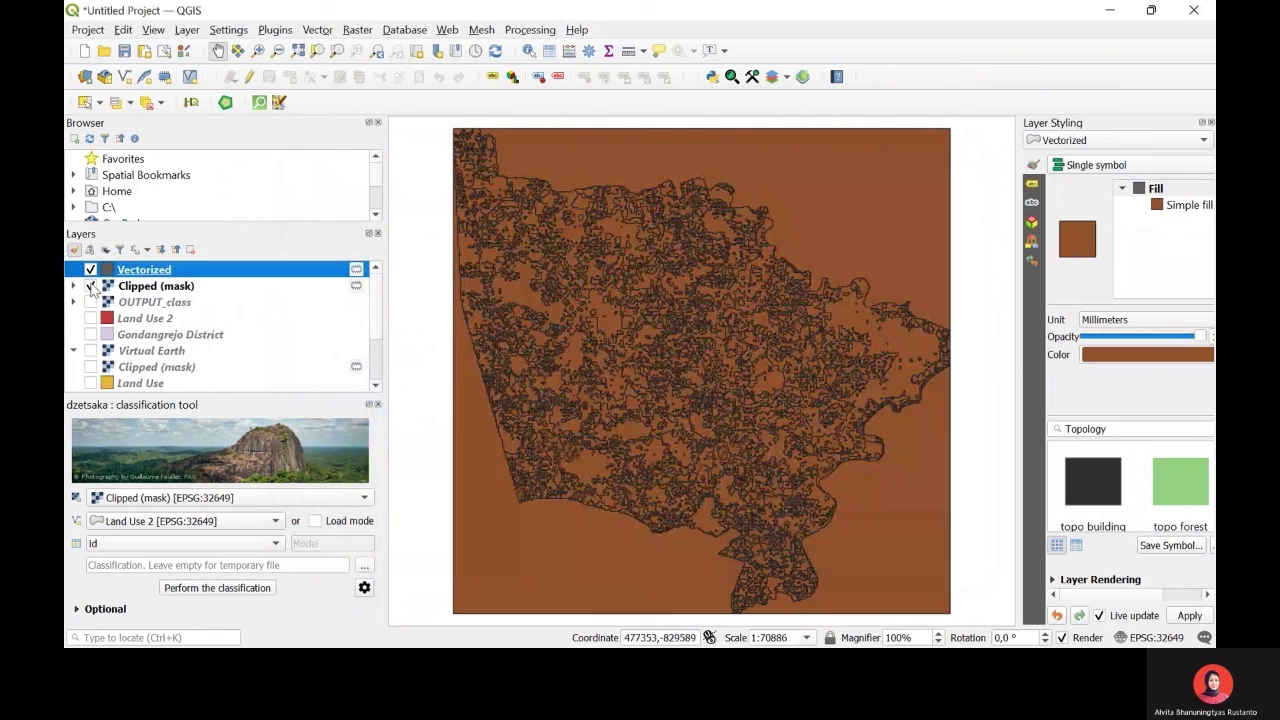
left_click(91, 286)
Try to clip the Vectorized layer using Gondangrejo District as the overlay
left_click(318, 30)
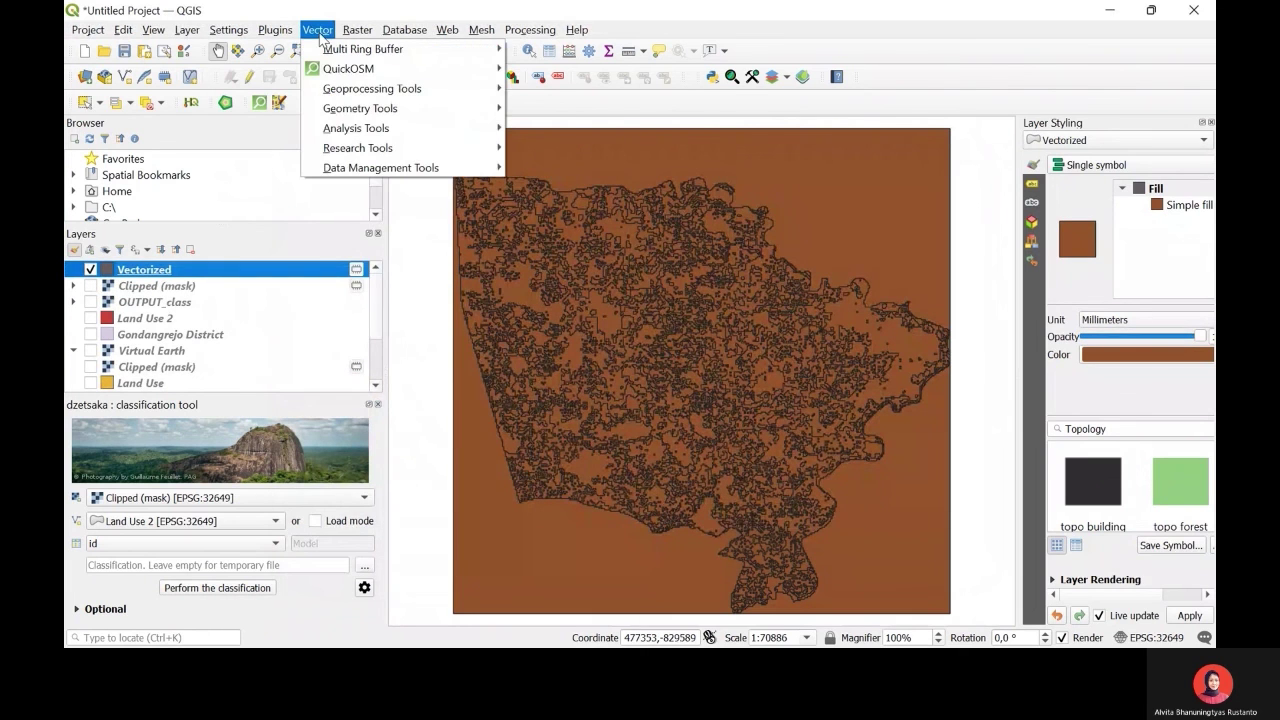
mouse_move(372, 88)
left_click(523, 106)
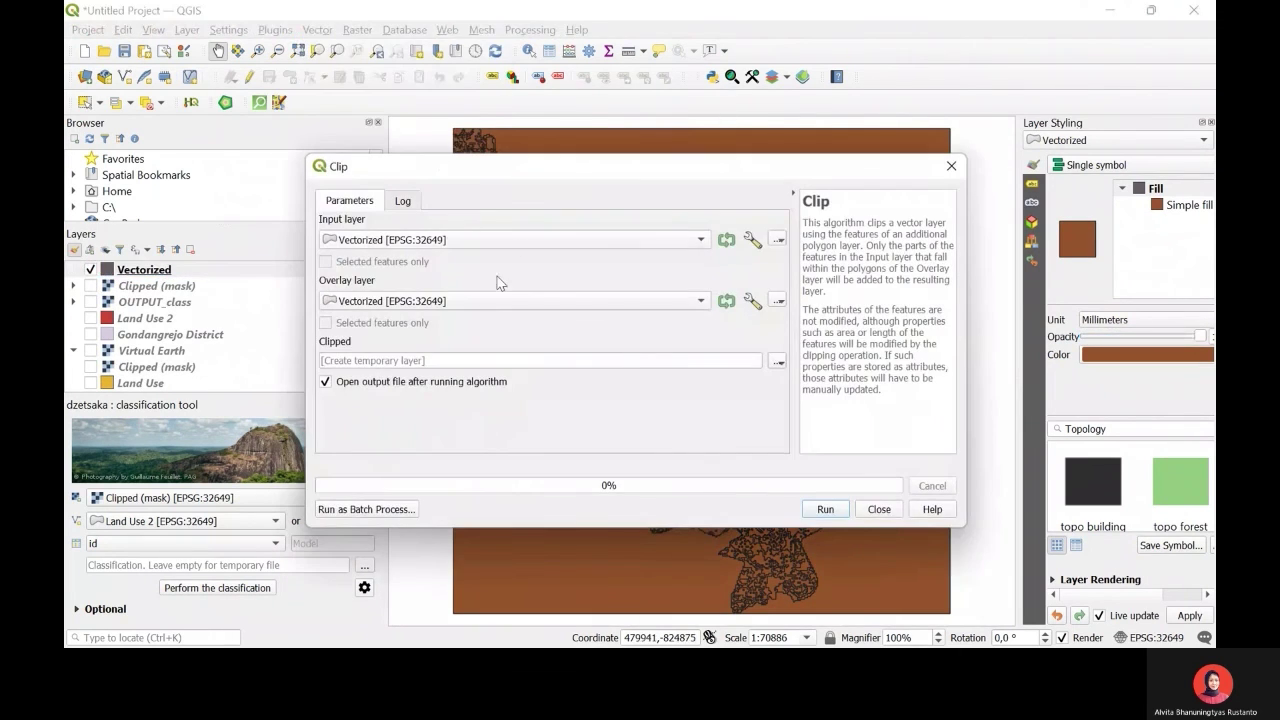
left_click(481, 298)
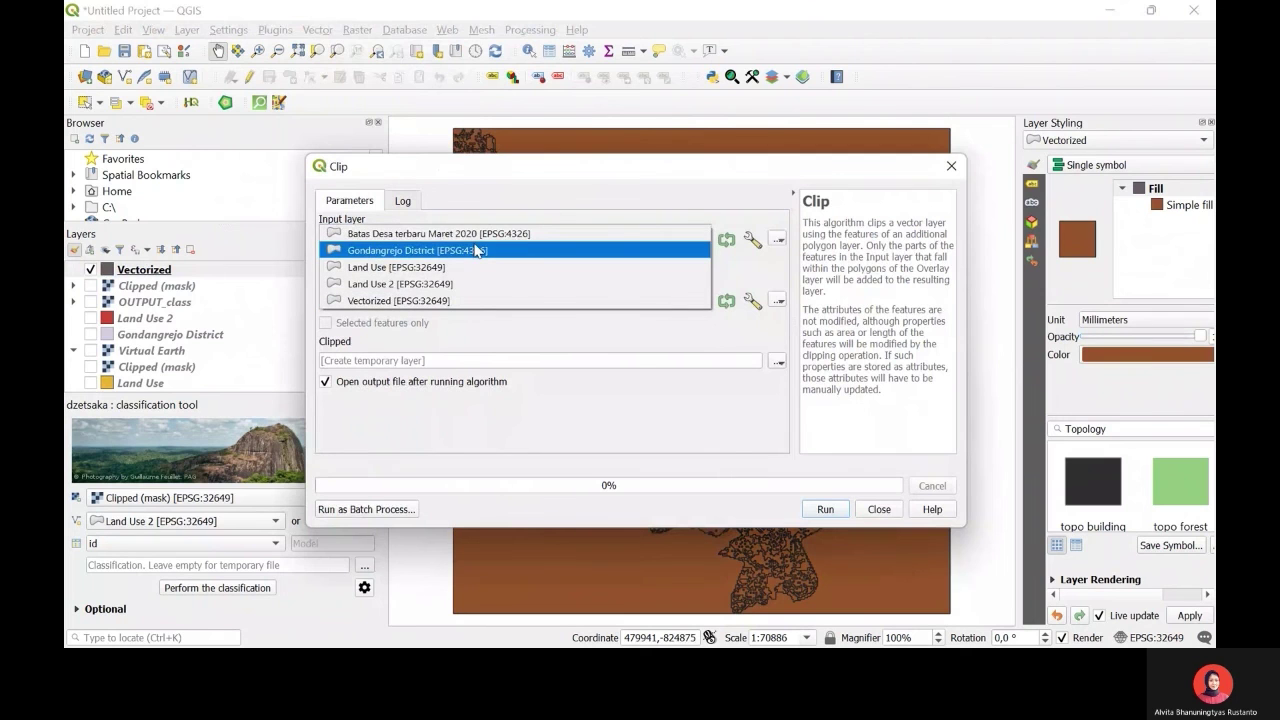
left_click(476, 252)
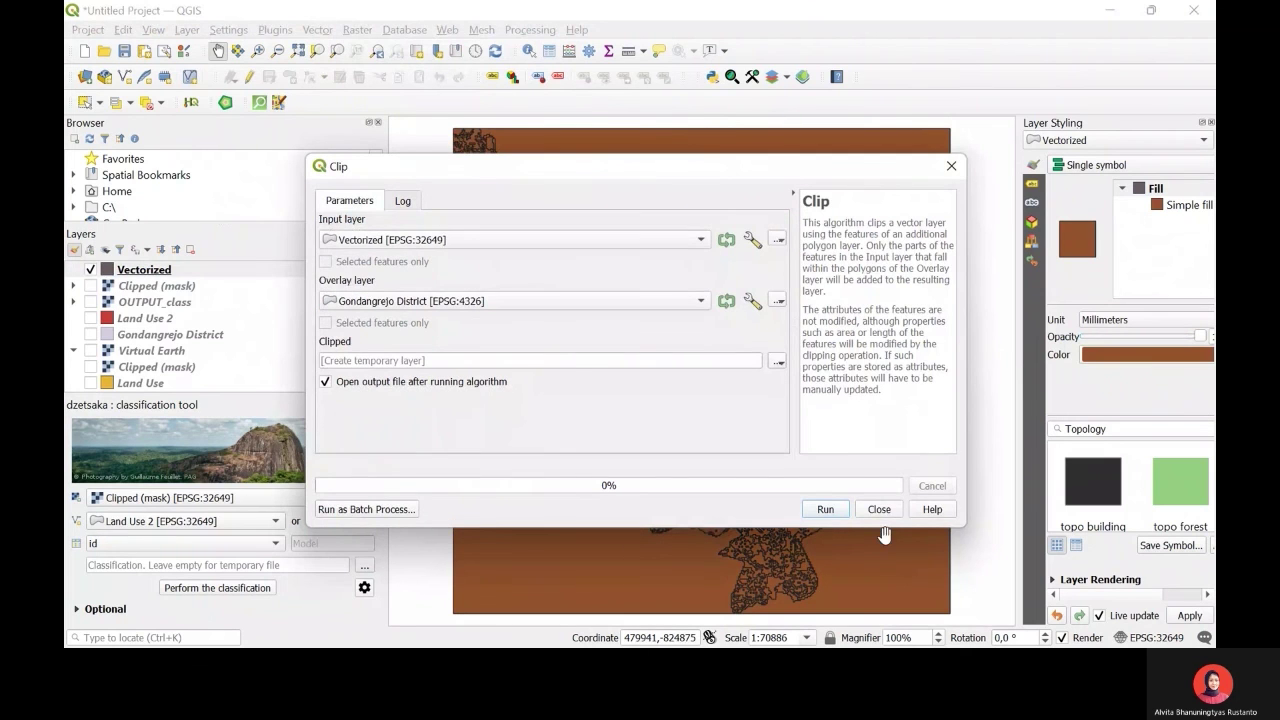
left_click(825, 510)
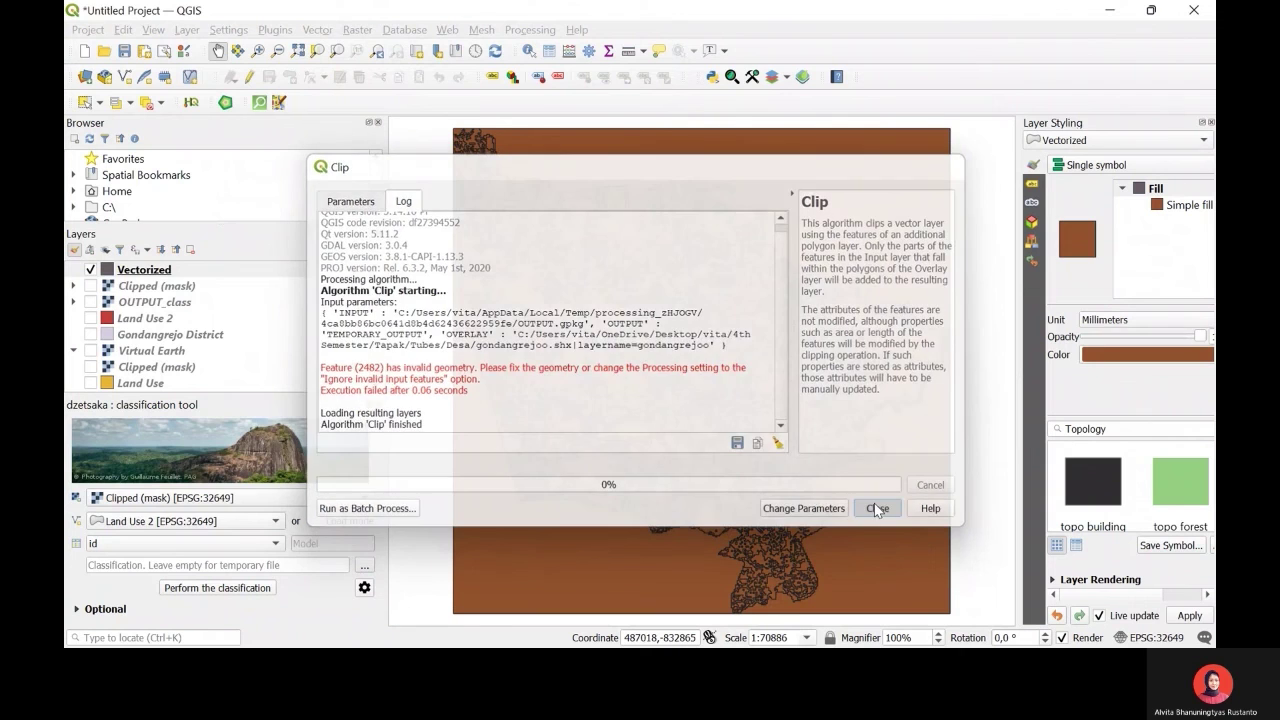
left_click(877, 510)
Run Fix geometries on the Vectorized layer into a temporary layer, and hide the original Vectorized layer
left_click(588, 52)
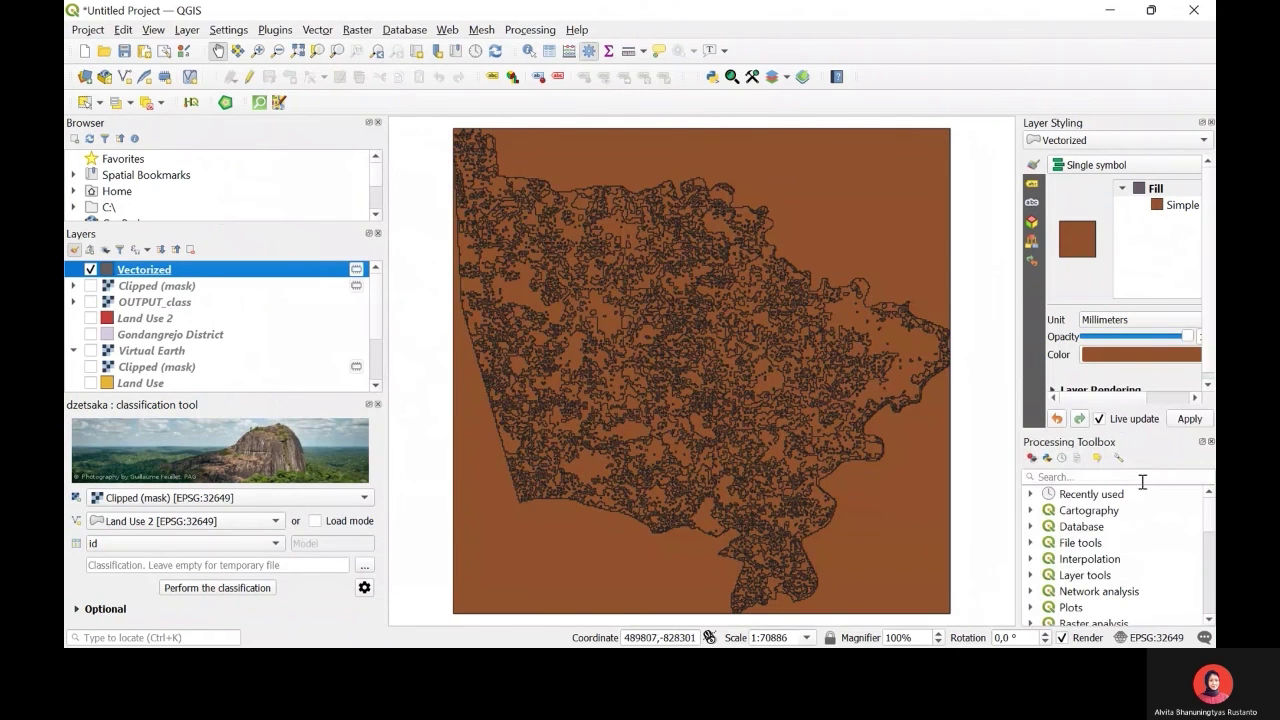
left_click(1142, 480)
type("fix")
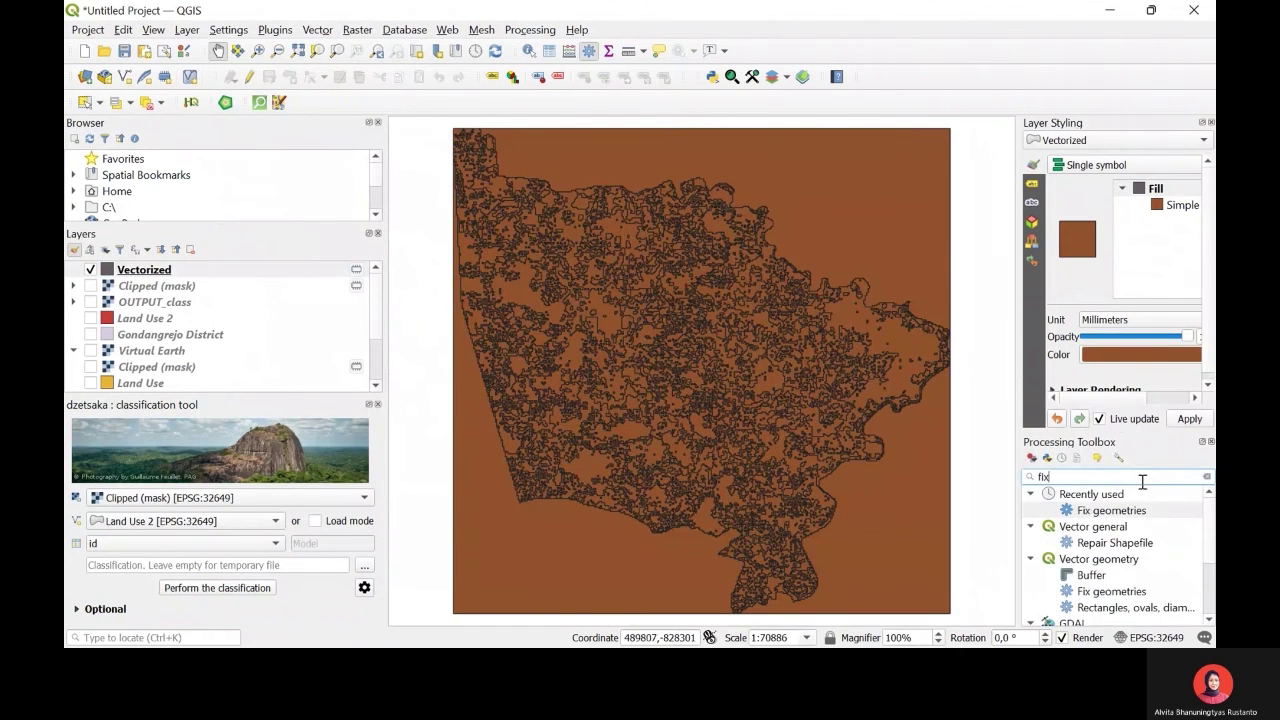
double_click(1111, 510)
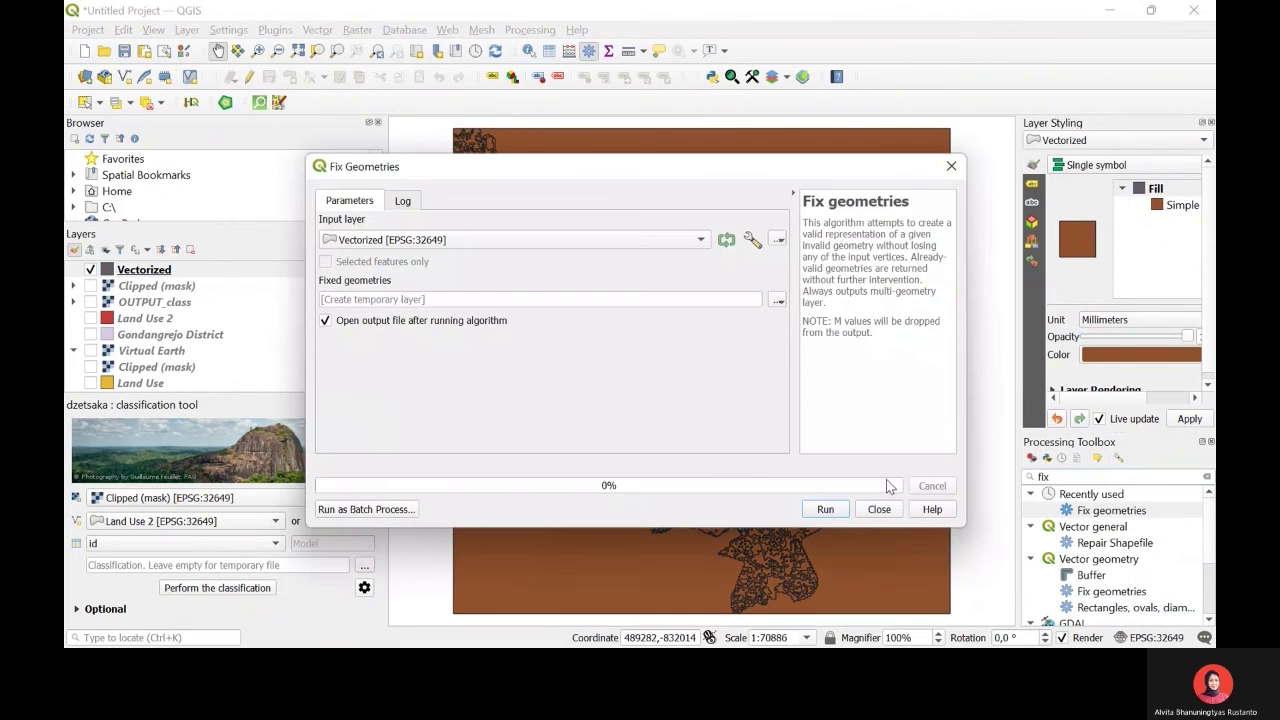
left_click(822, 508)
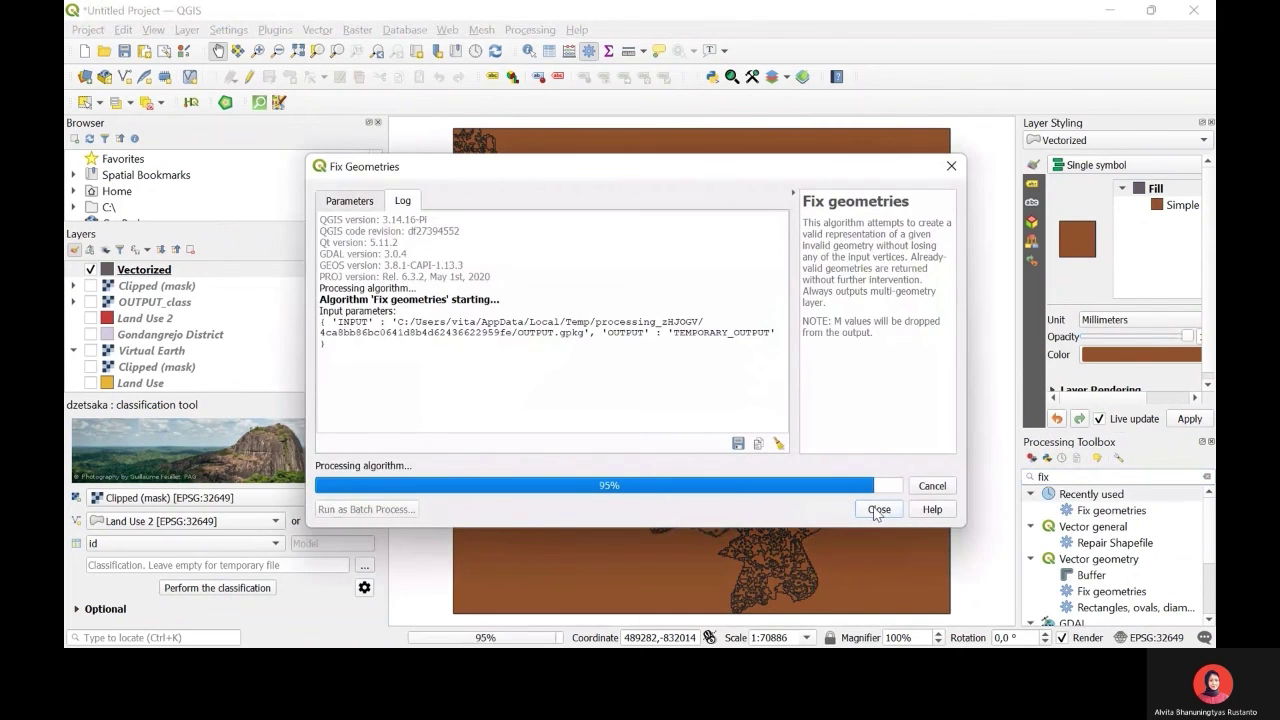
left_click(878, 510)
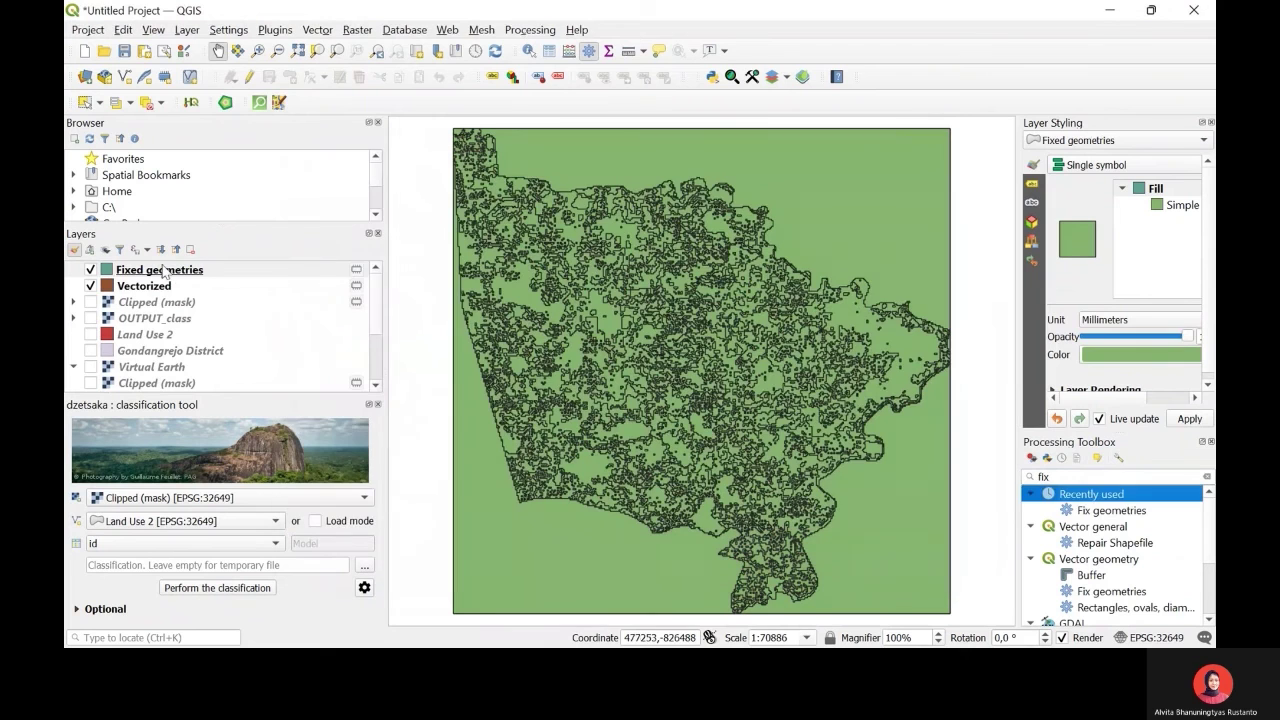
left_click(91, 285)
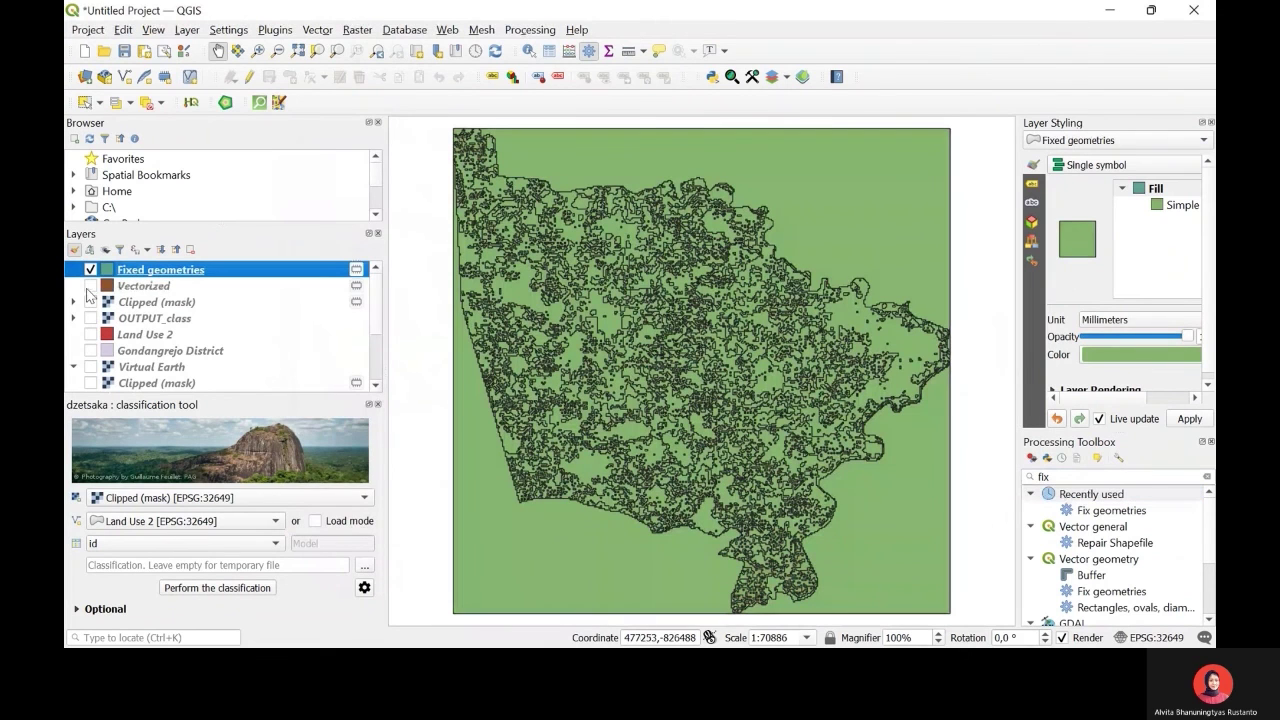
Clip the Fixed geometries layer with Gondangrejo District as the overlay into a temporary layer, then hide Fixed geometries
left_click(357, 29)
key("Escape")
left_click(318, 30)
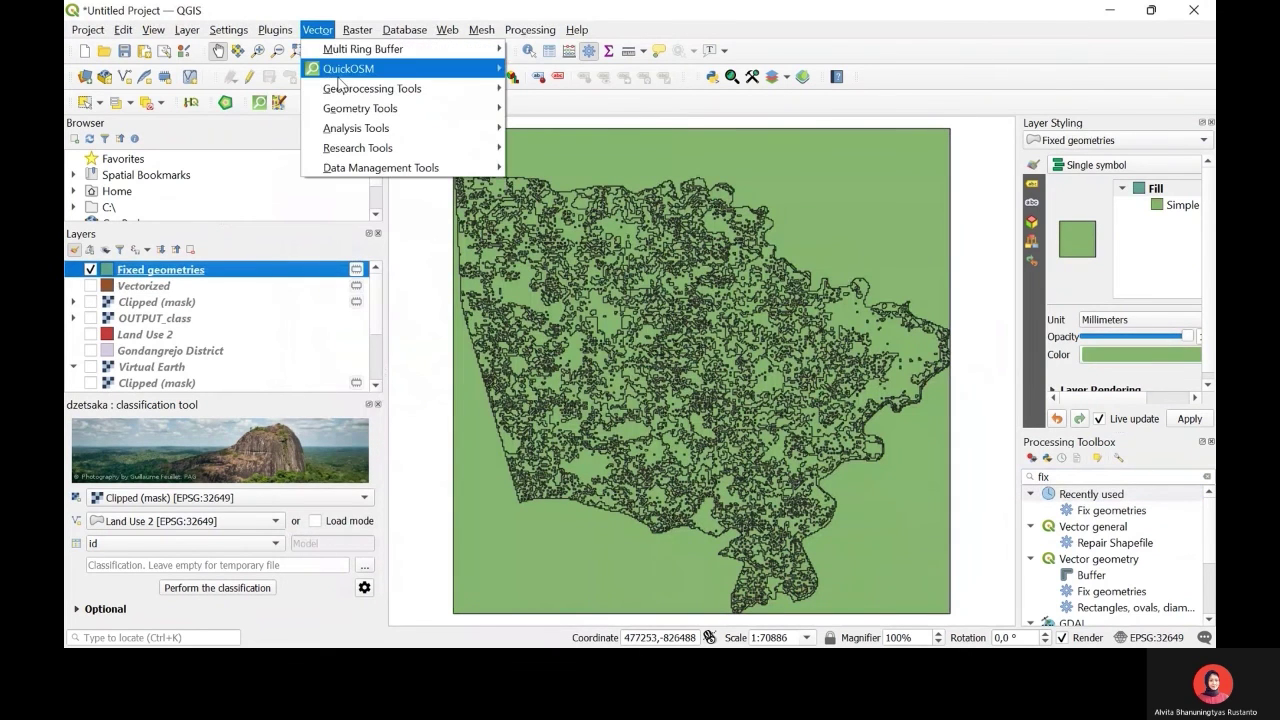
mouse_move(343, 89)
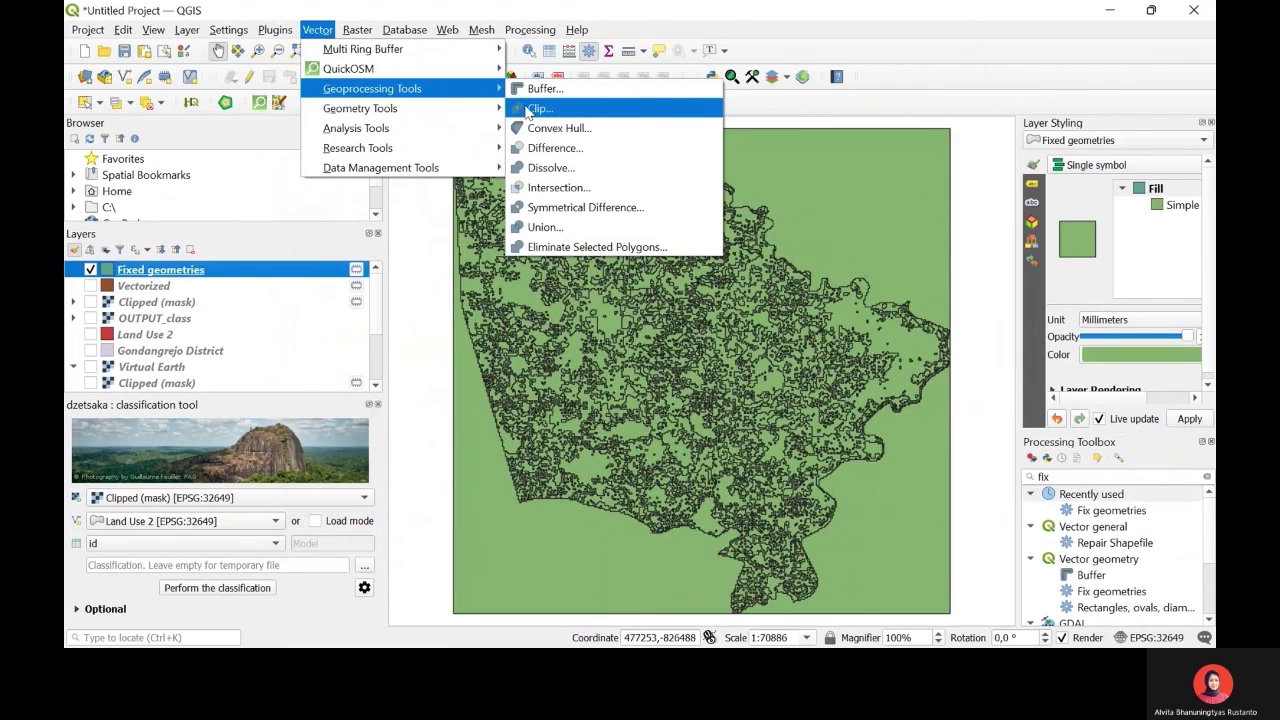
left_click(528, 110)
left_click(503, 300)
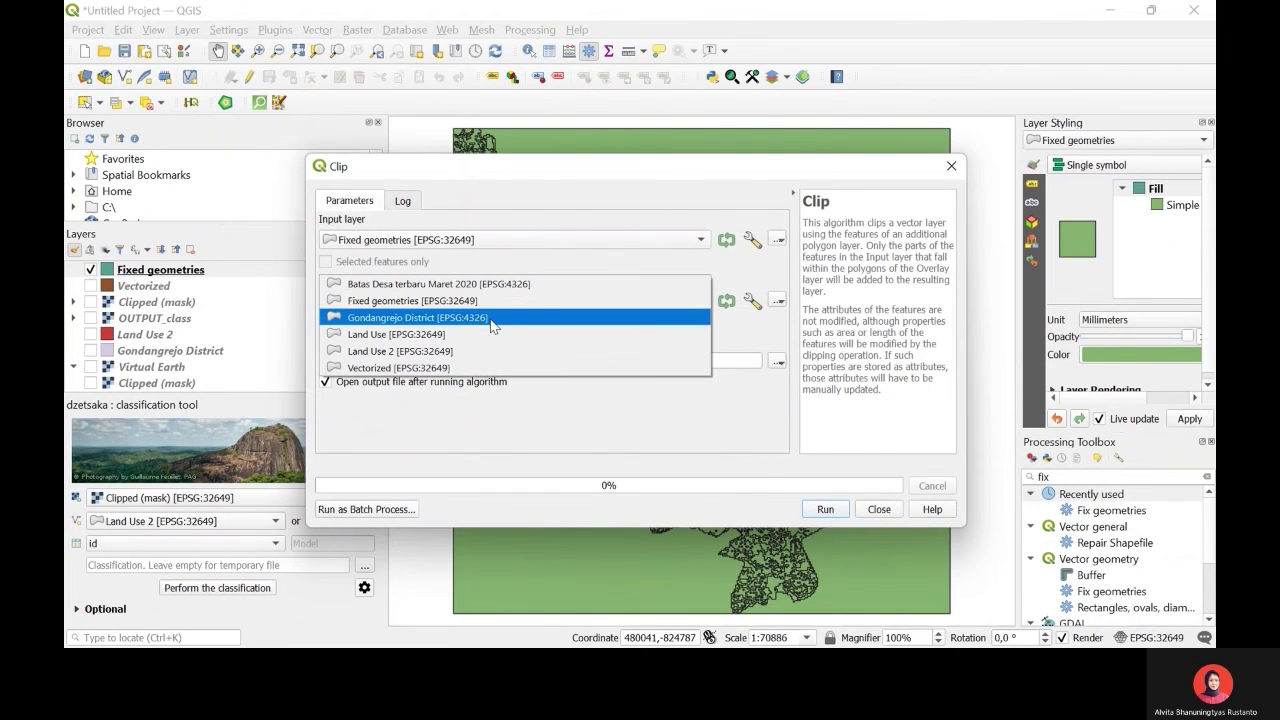
left_click(492, 318)
left_click(825, 510)
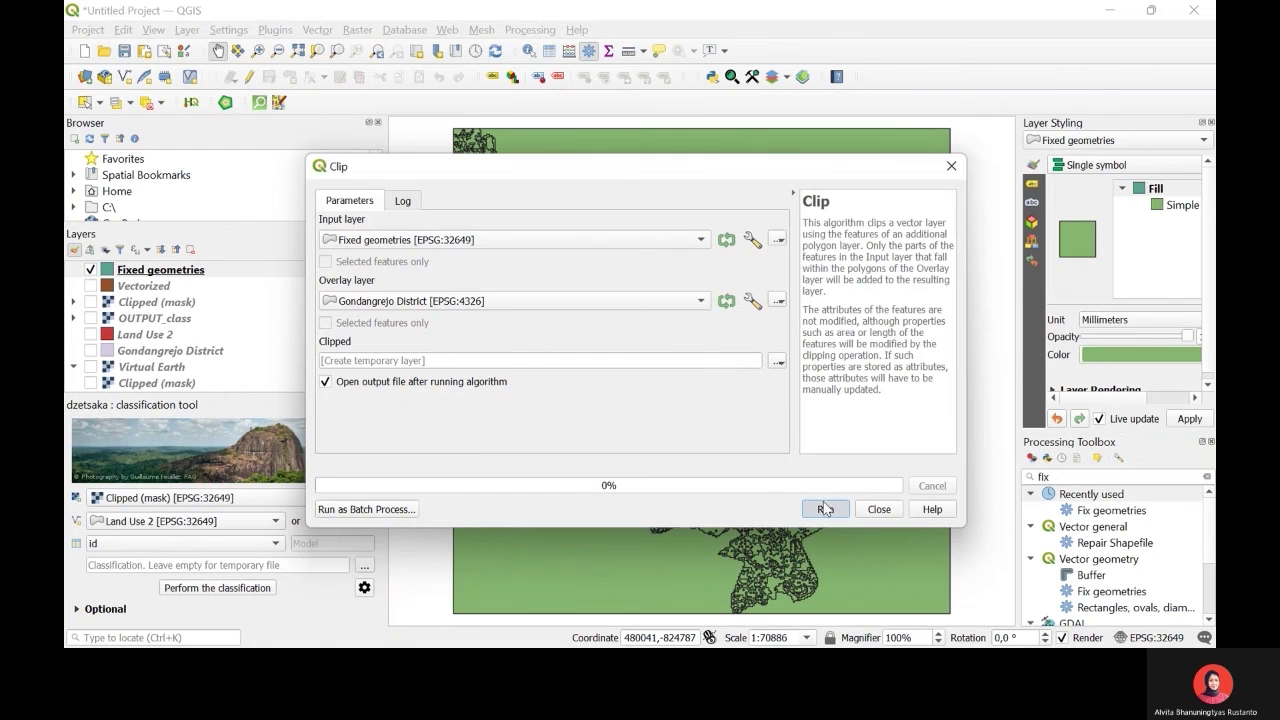
left_click(877, 509)
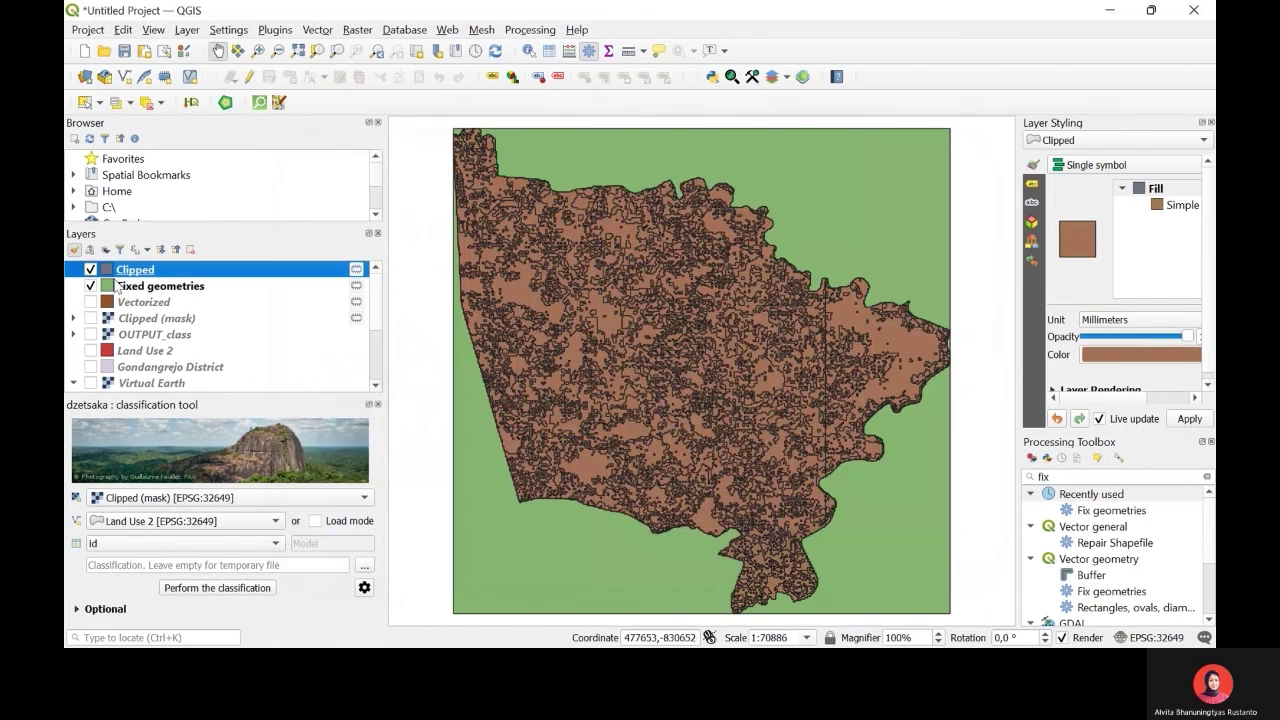
left_click(90, 286)
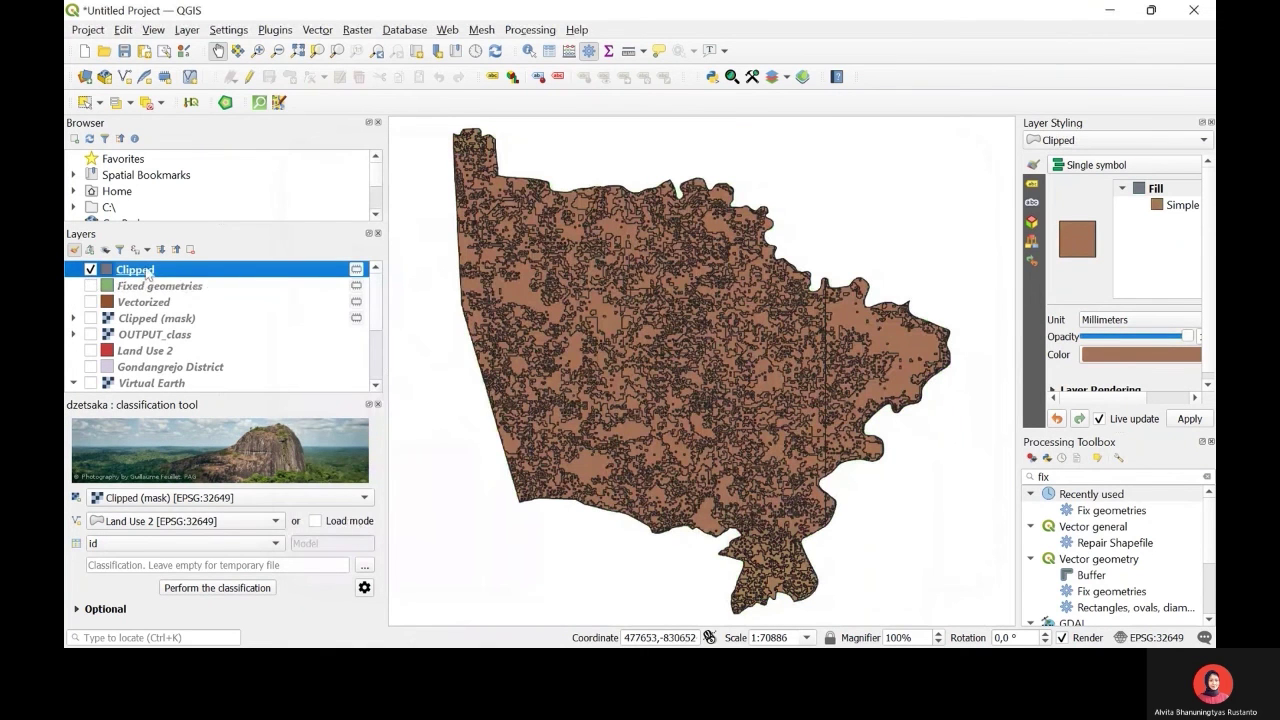
Switch the Clipped vector layer's symbology to Categorized on the DN field and classify its values
right_click(147, 272)
left_click(225, 377)
left_click(565, 99)
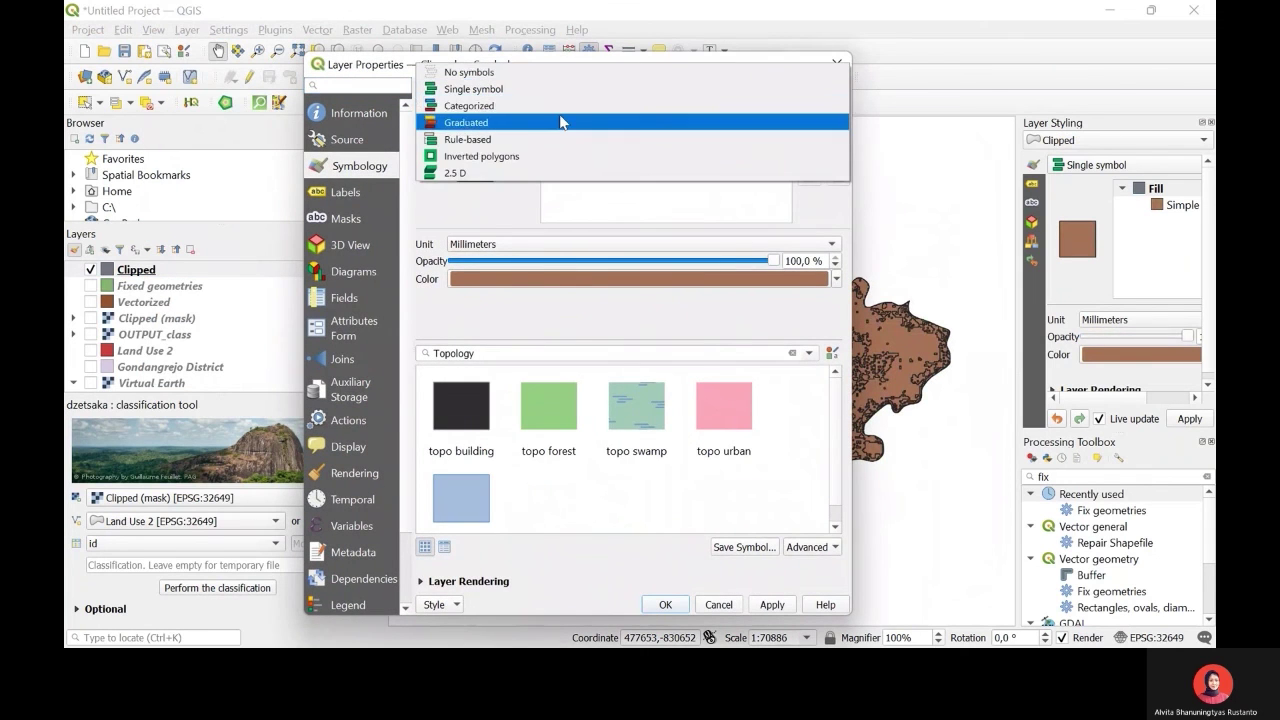
left_click(559, 107)
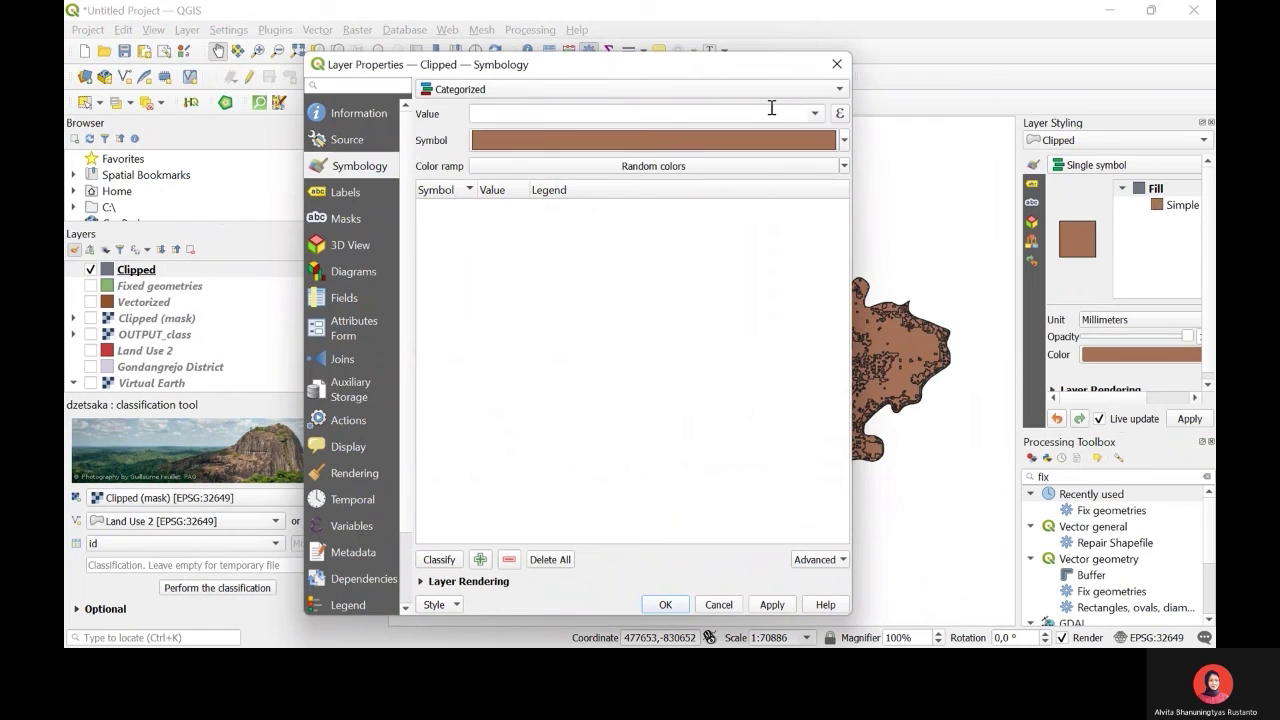
left_click(822, 114)
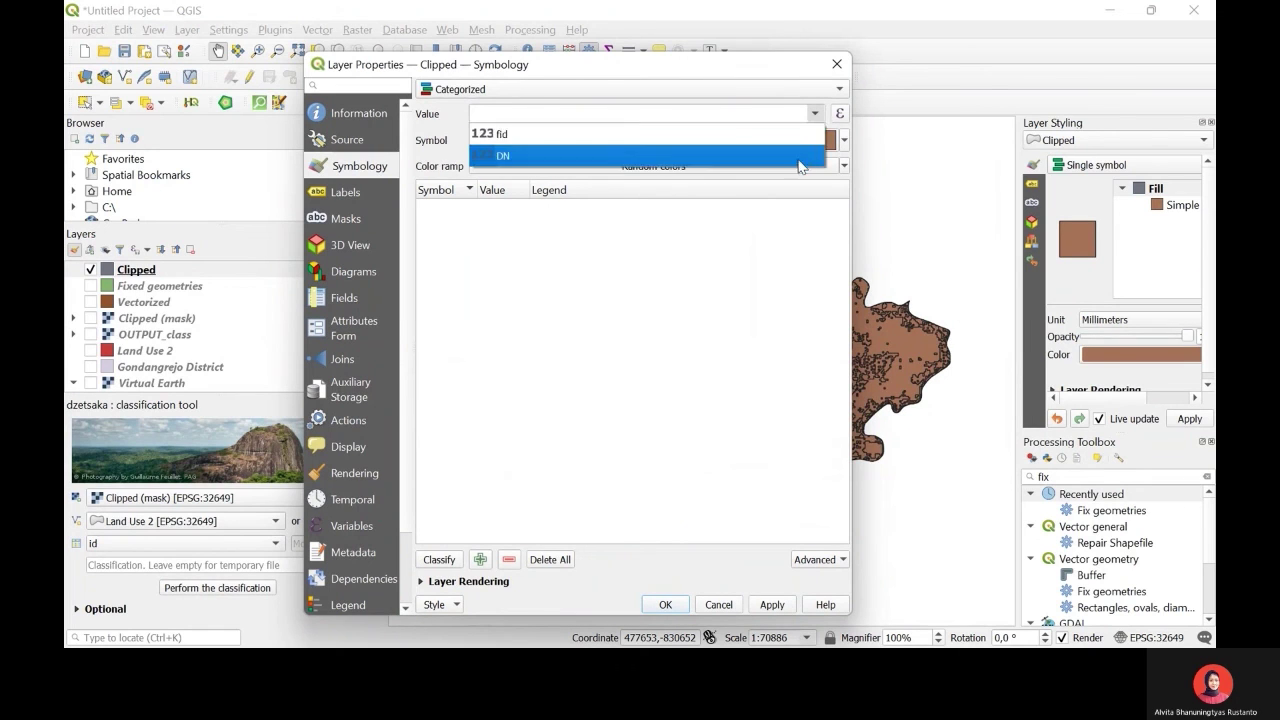
left_click(804, 157)
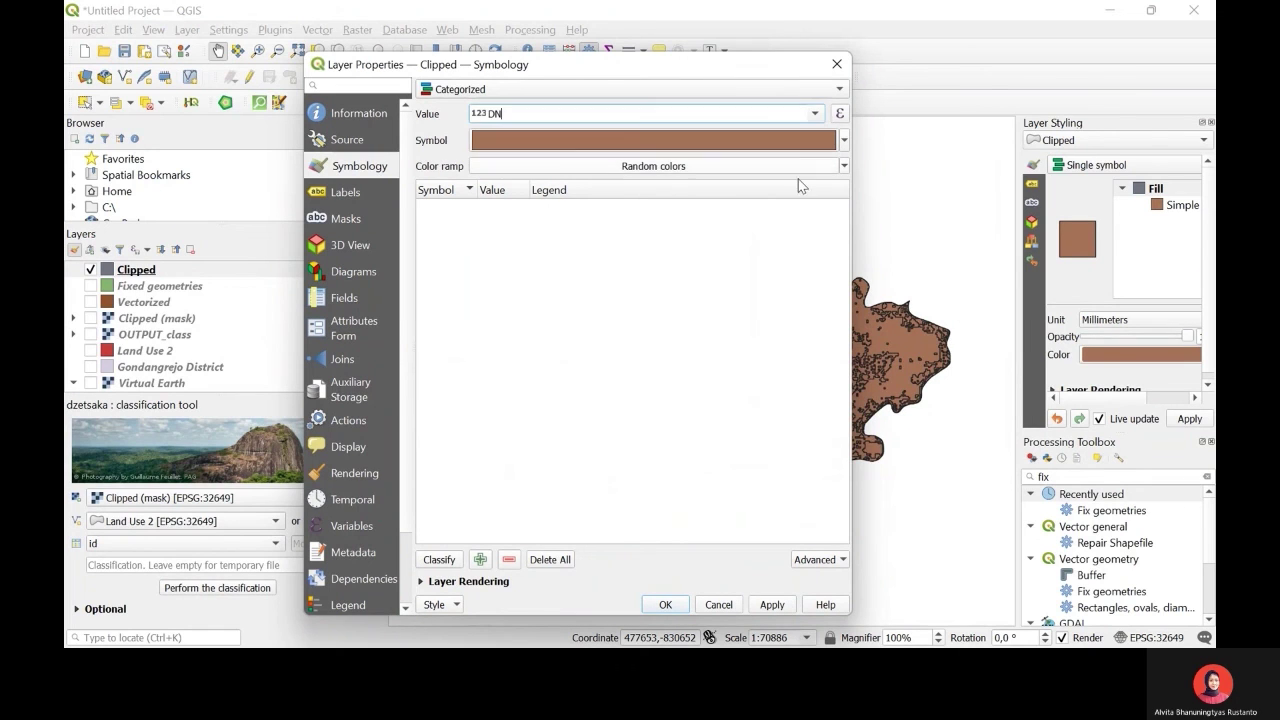
left_click(440, 559)
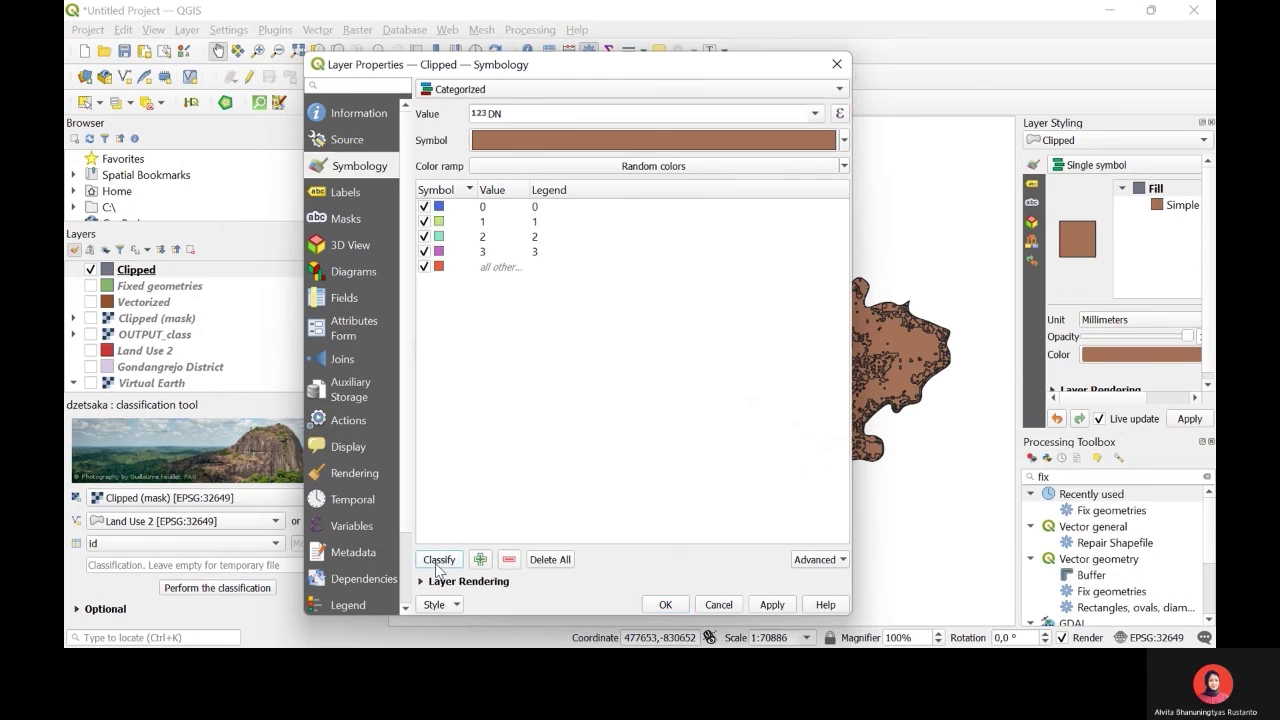
Remove the 0 and all-other-values categories, keeping only classes 1, 2 and 3
left_click(480, 207)
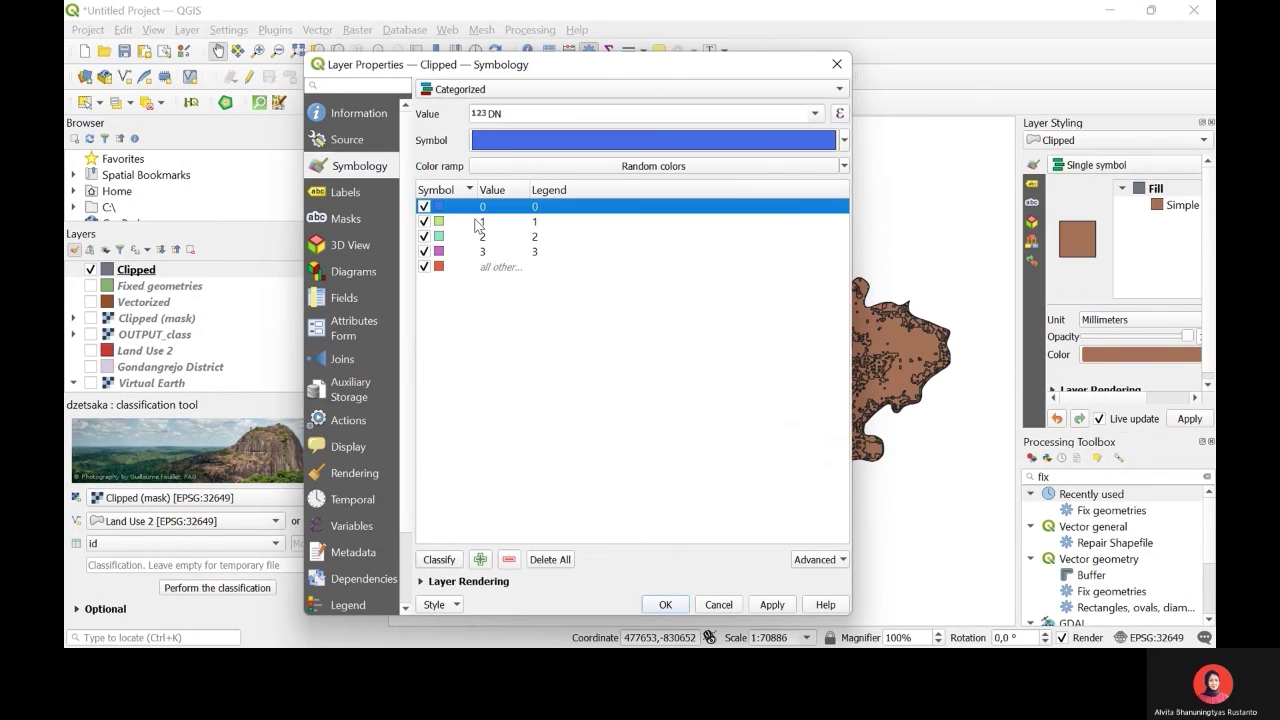
left_click(509, 560)
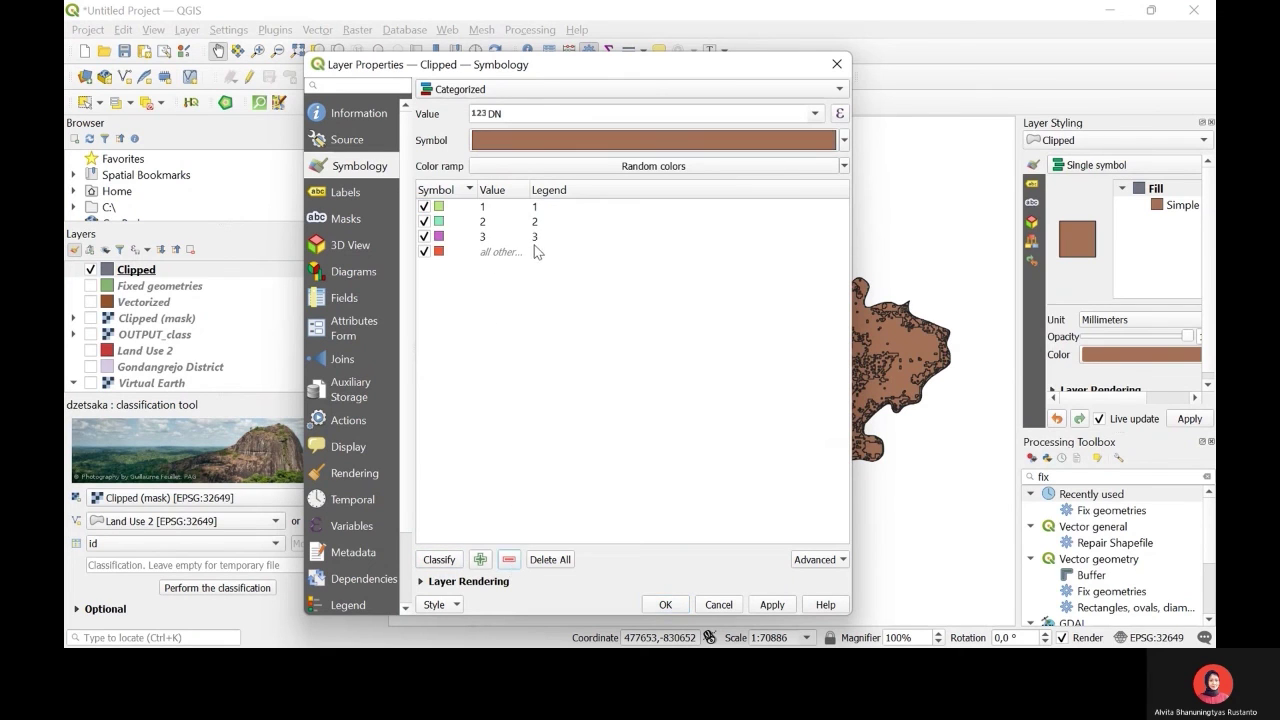
left_click(509, 559)
left_click(817, 116)
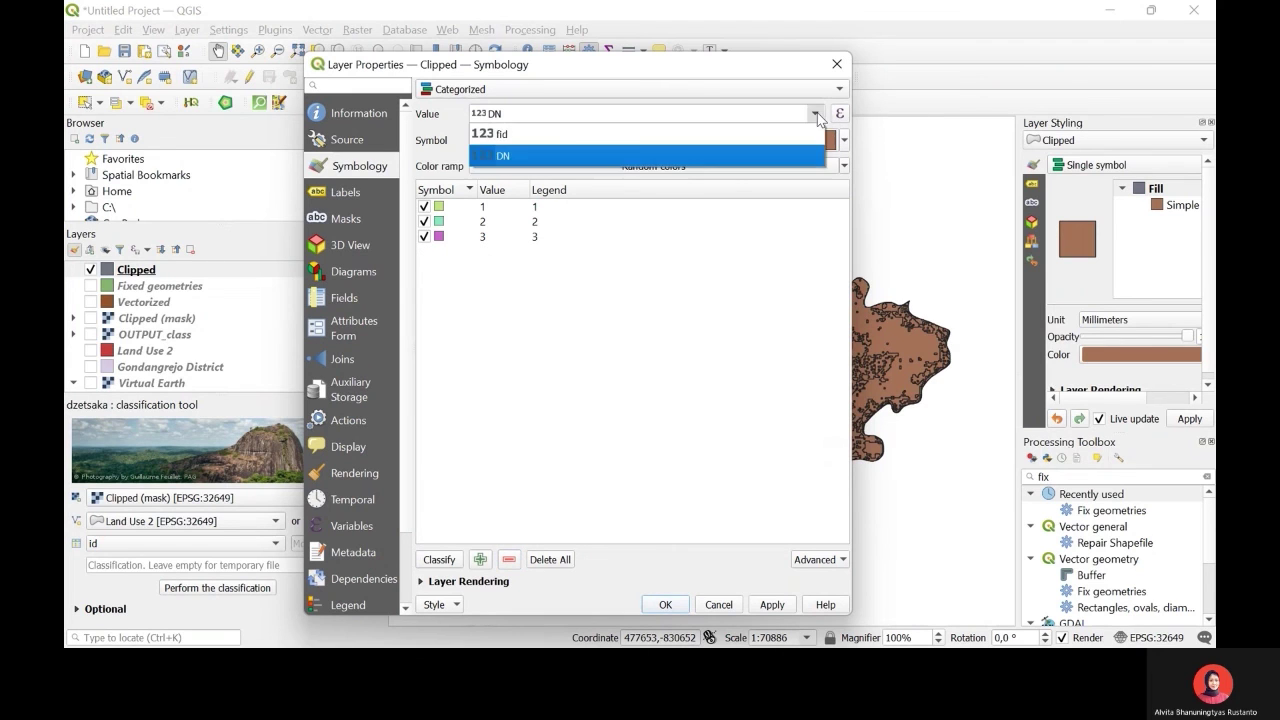
left_click(818, 117)
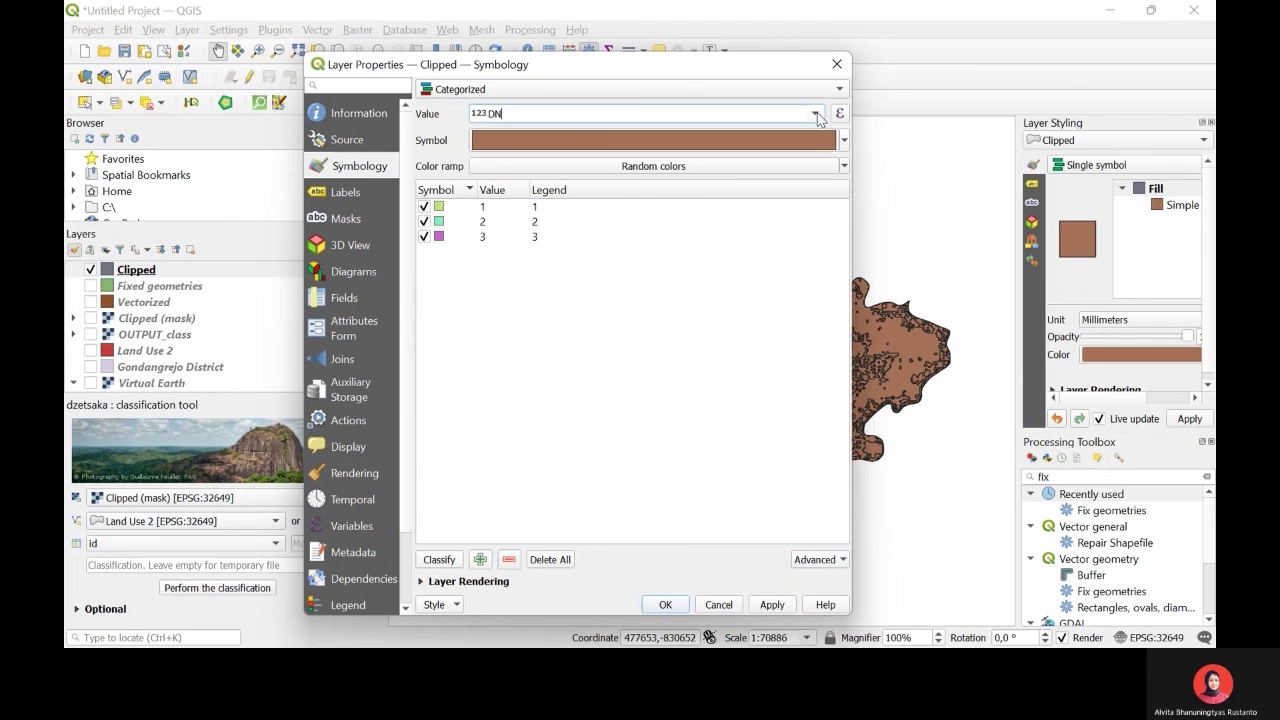
left_click(845, 166)
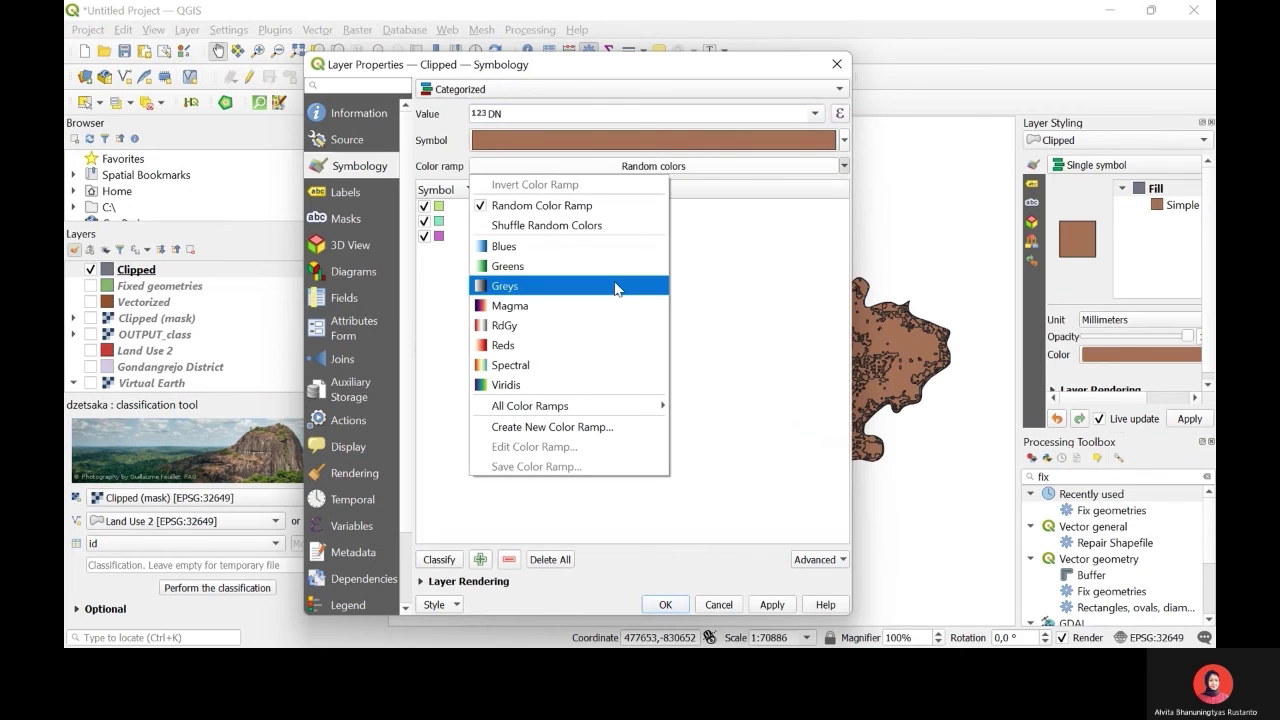
Set the fill color of class 1 to yellow from the recent colors
left_click(443, 208)
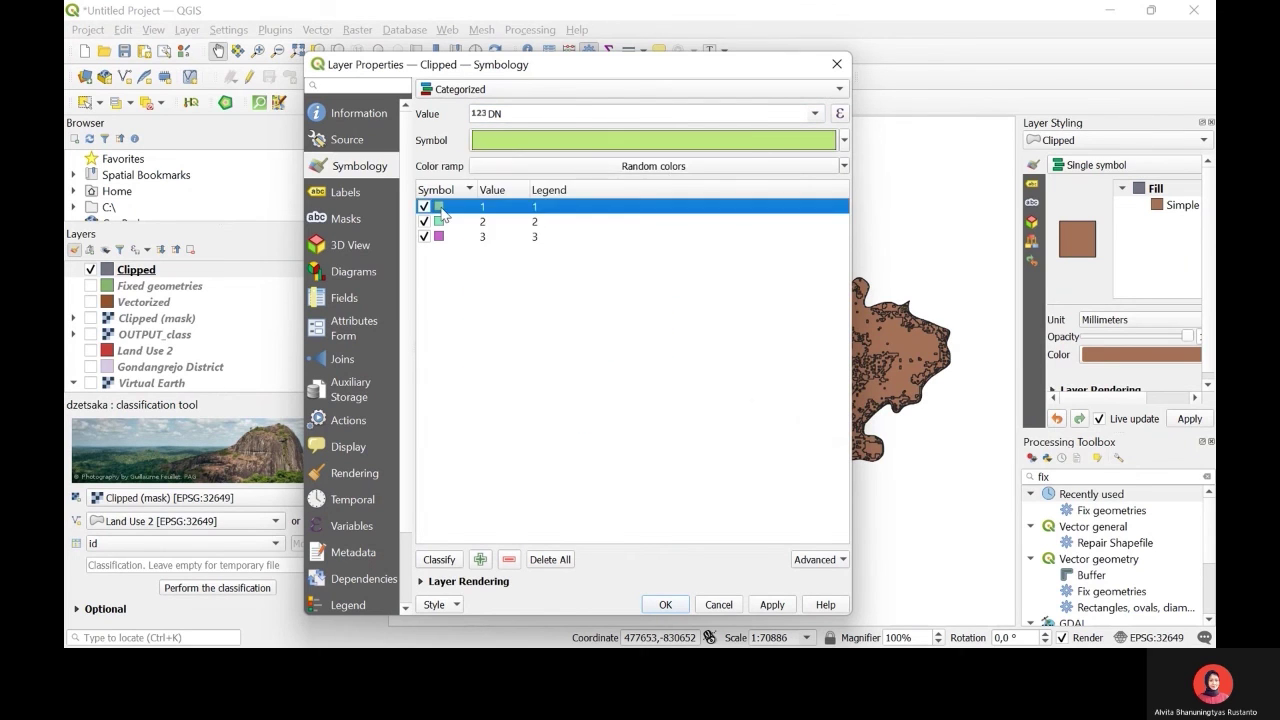
double_click(441, 208)
left_click(736, 324)
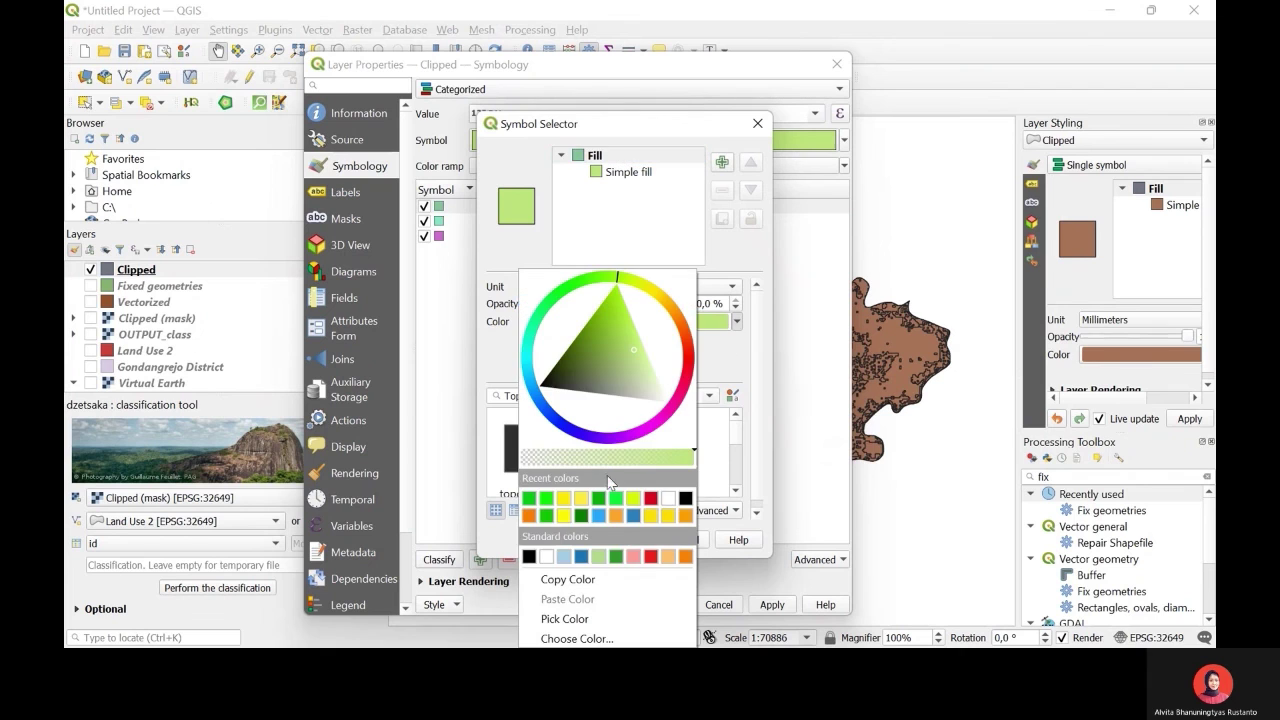
left_click(565, 513)
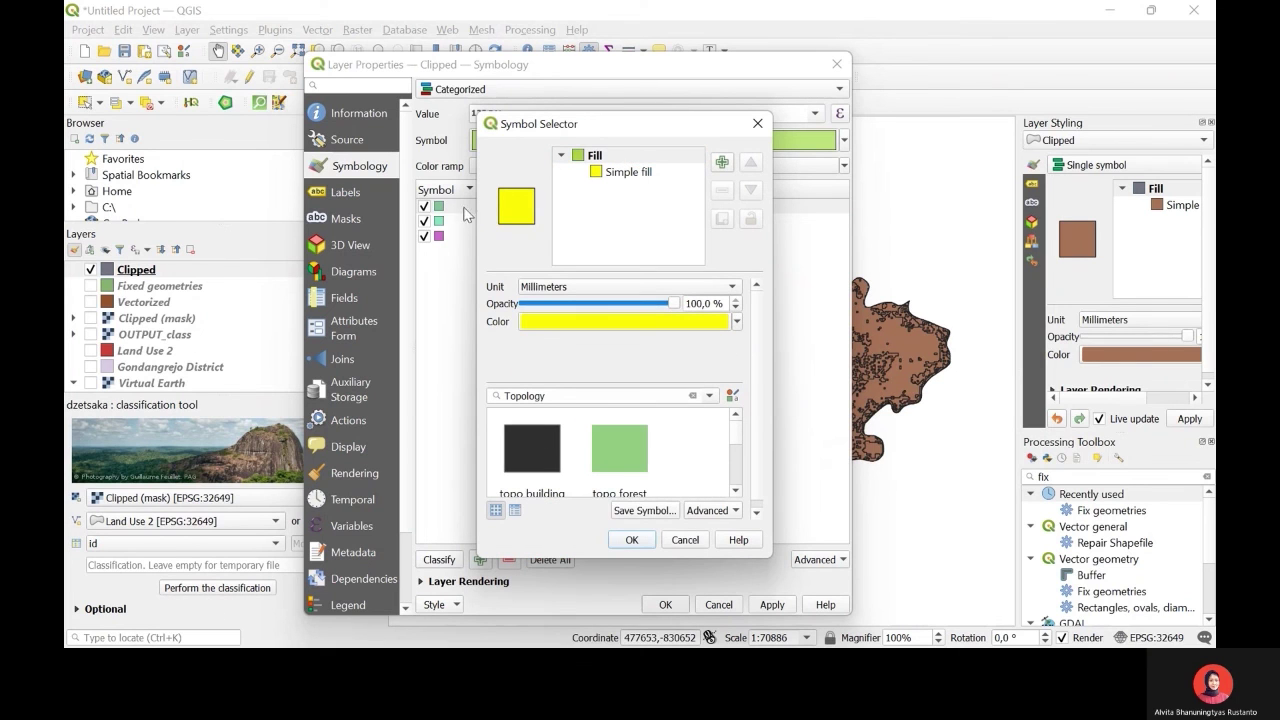
left_click(631, 539)
Set the fill color of class 2 to bright green from the recent colors
double_click(441, 222)
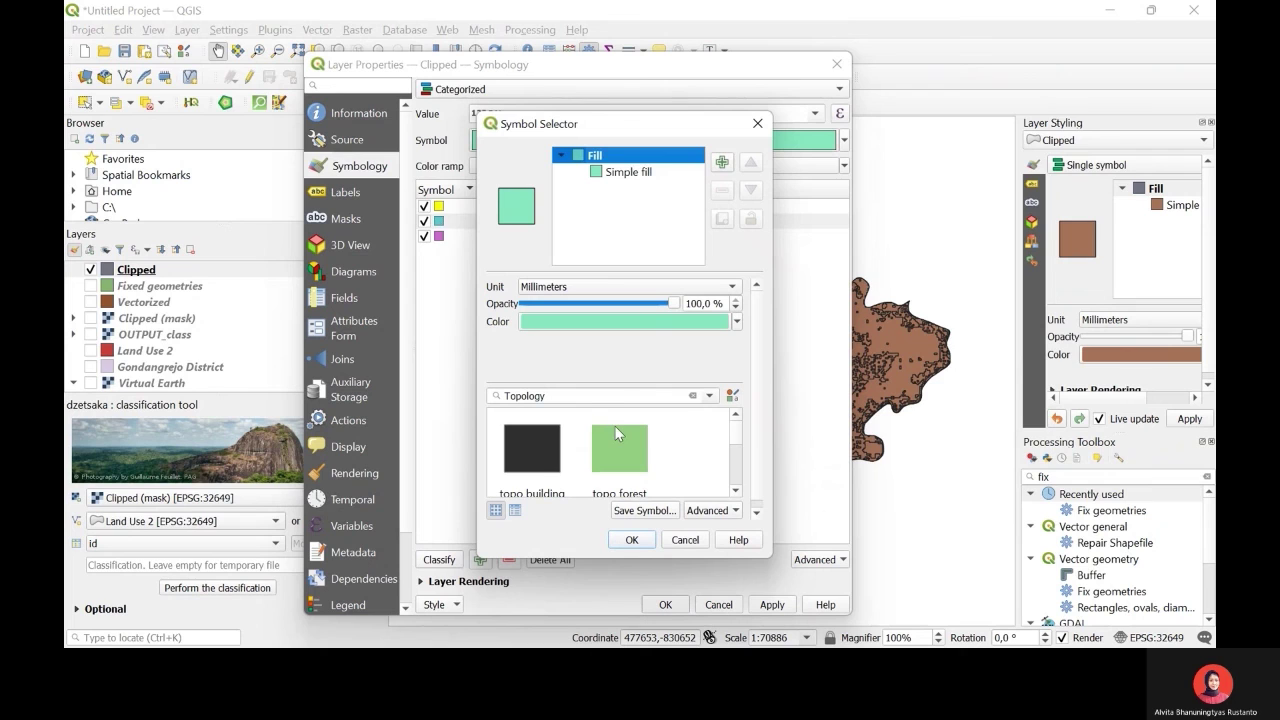
left_click(737, 321)
left_click(563, 498)
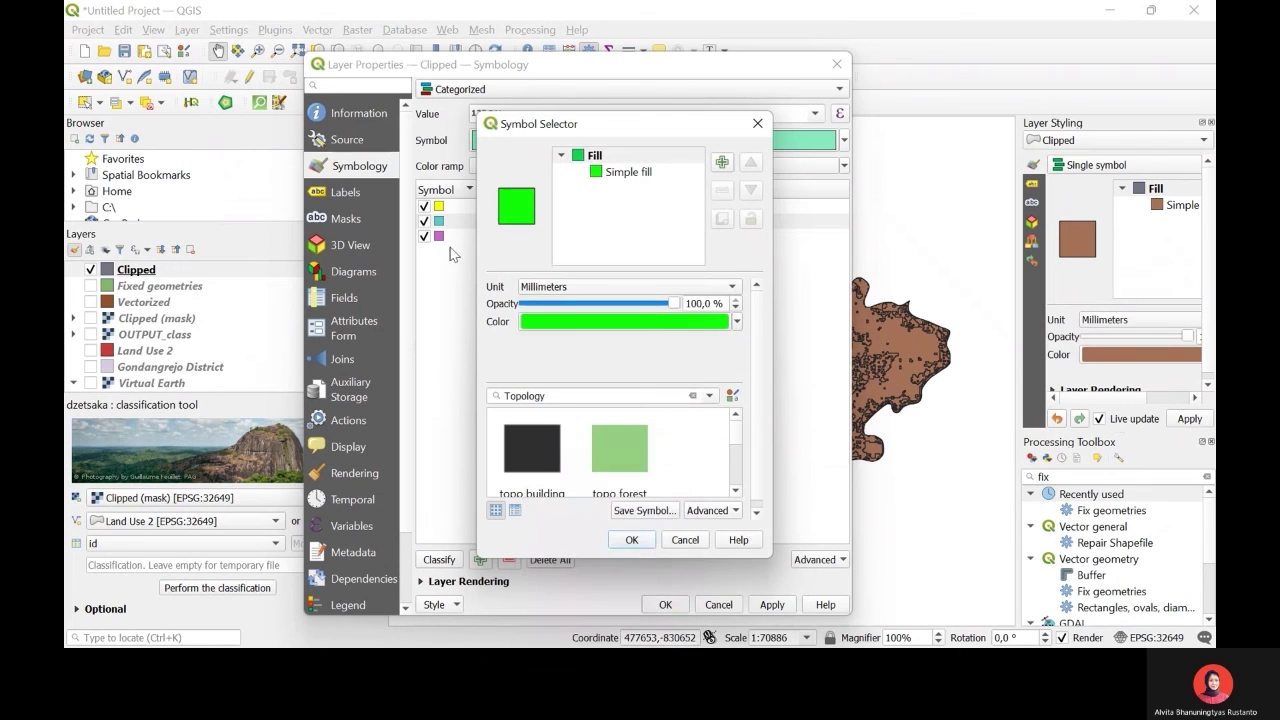
left_click(640, 545)
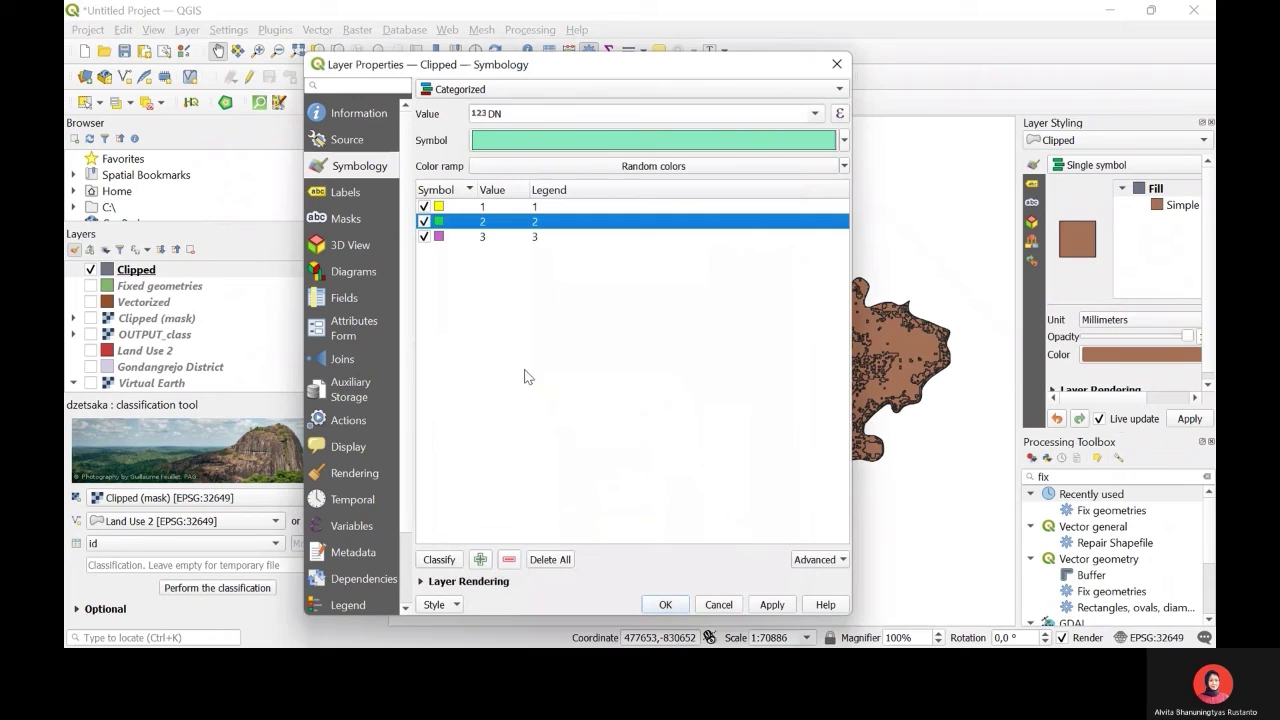
Set the fill color of class 3 to dark green from the recent colors and apply the categorized styling to the Clipped layer
double_click(439, 236)
left_click(737, 321)
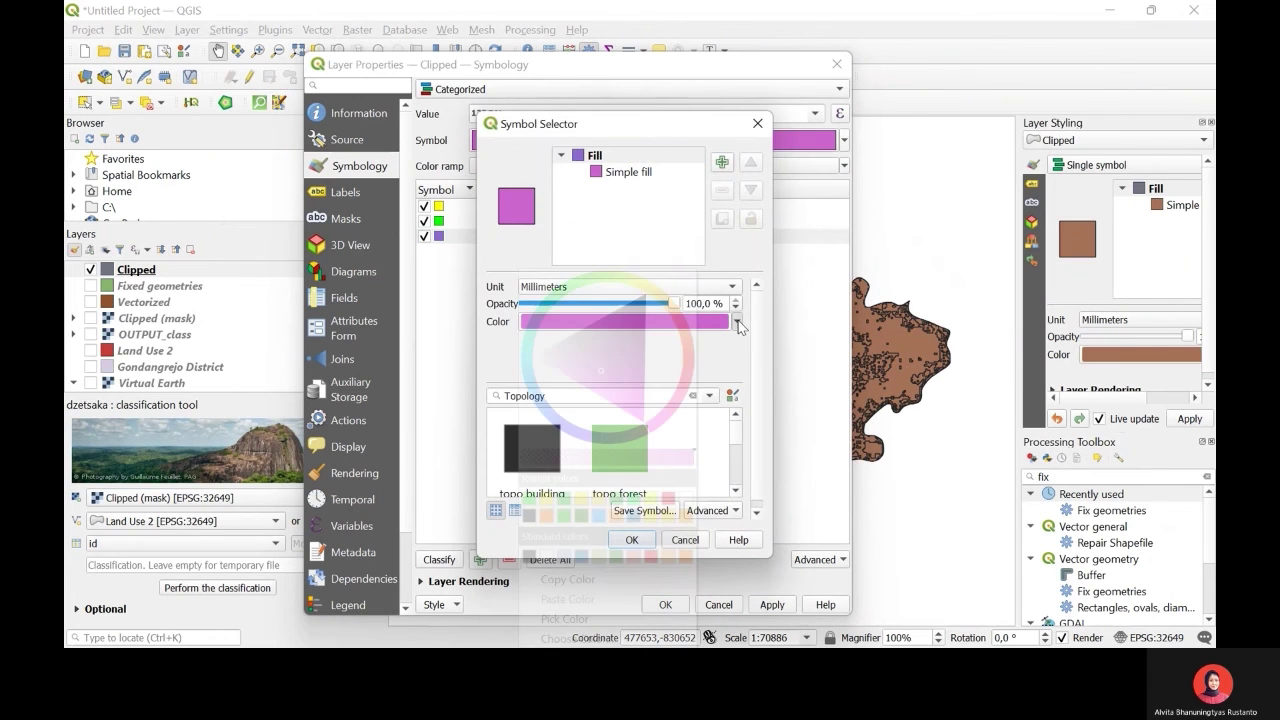
left_click(582, 515)
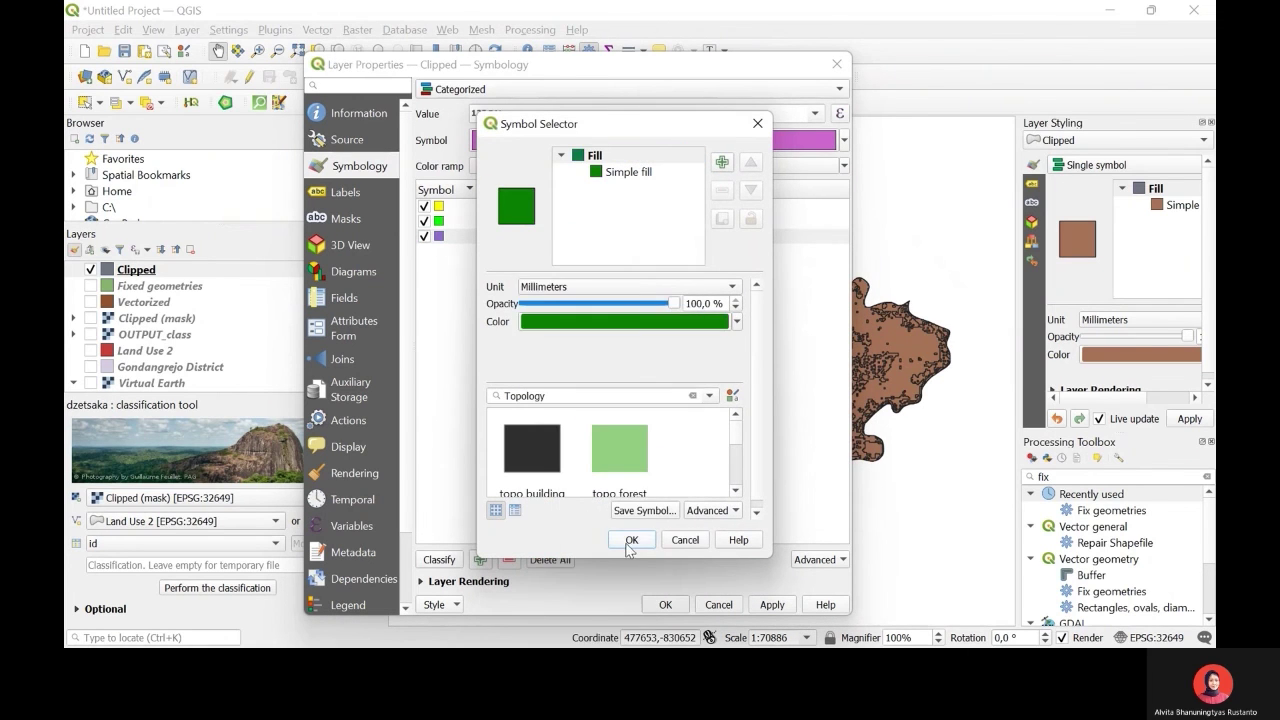
left_click(628, 540)
left_click(772, 604)
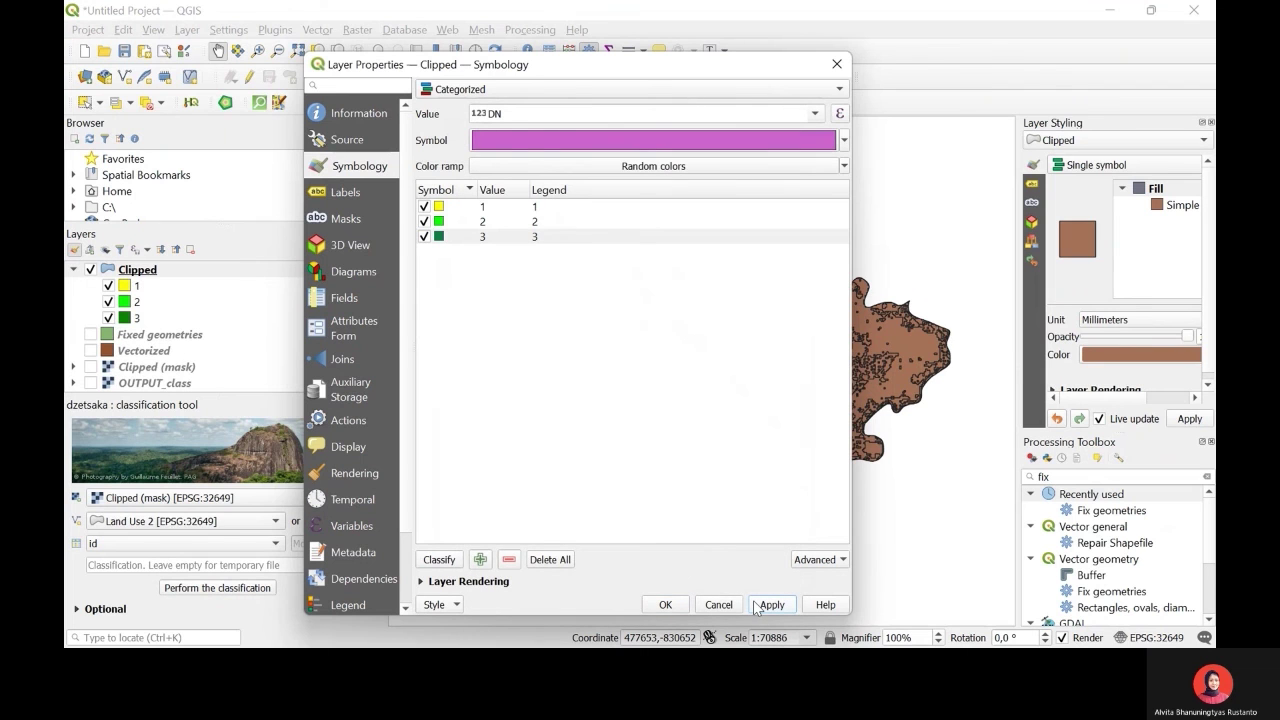
left_click(679, 605)
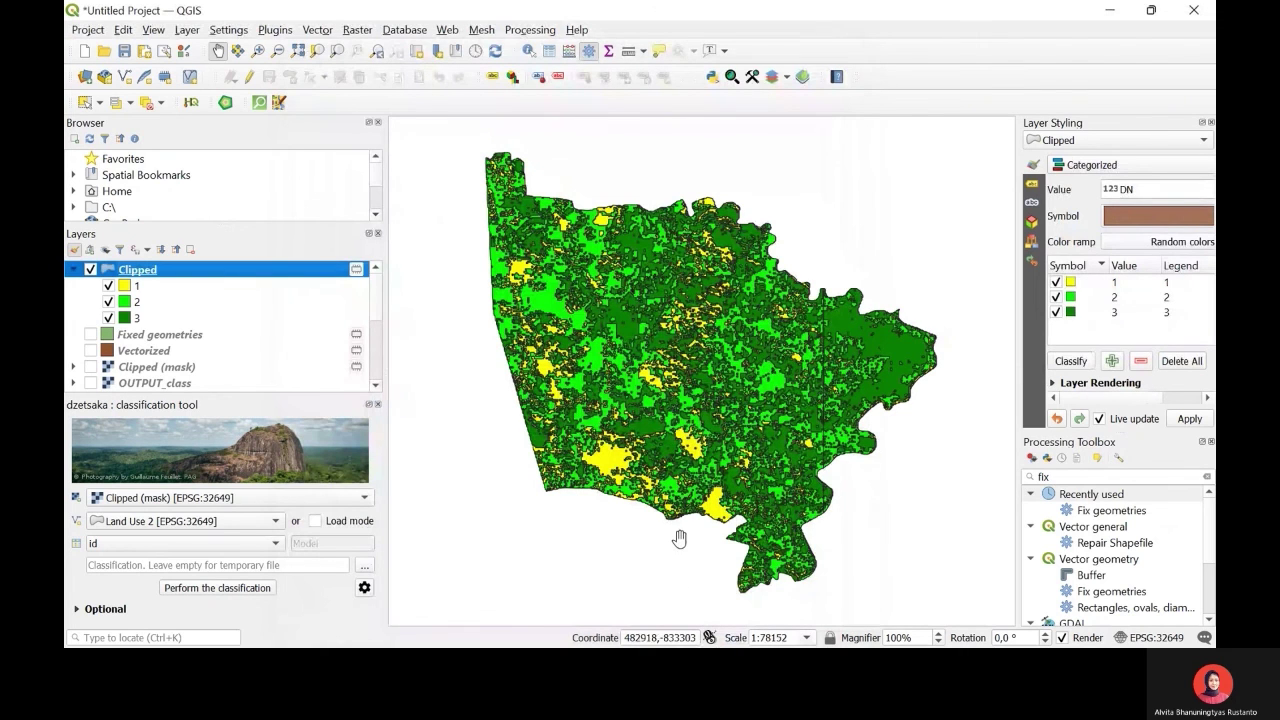
Show the Batas Desa terbaru Maret 2020 layer beneath the classified map and give it a plain white fill
scroll(200, 333, "down", 4)
left_click(91, 384)
right_click(200, 386)
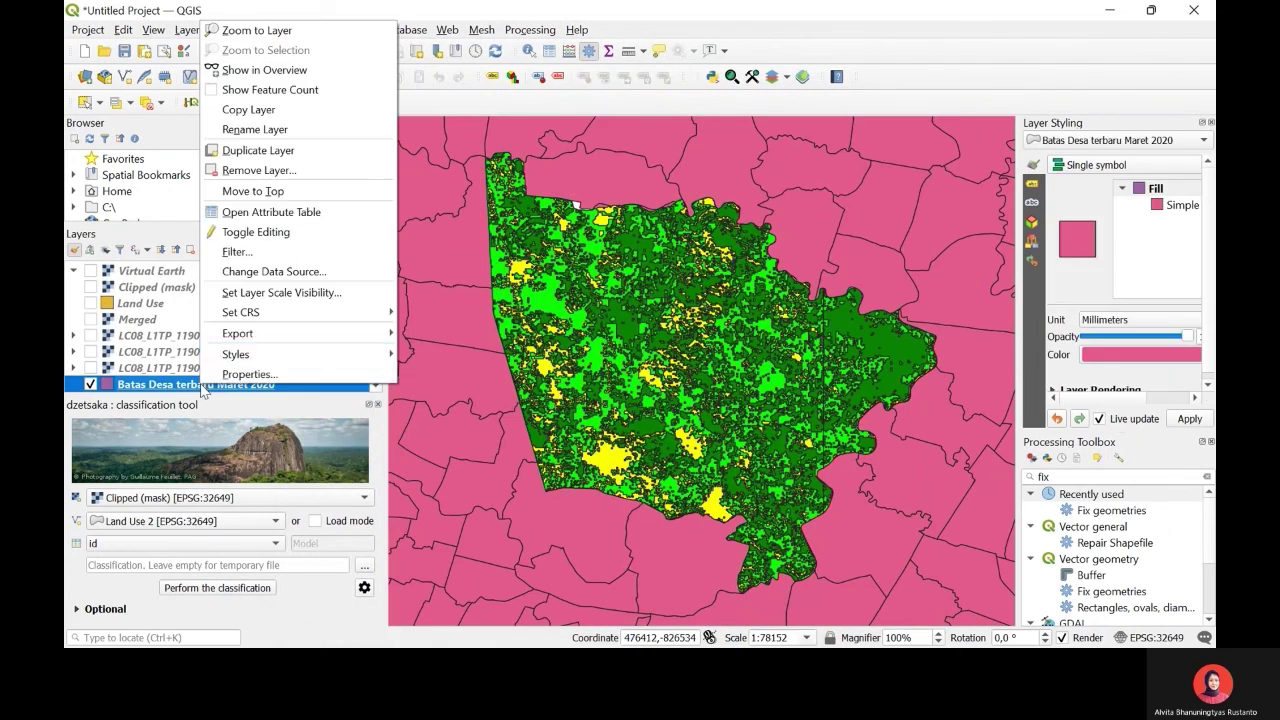
left_click(253, 375)
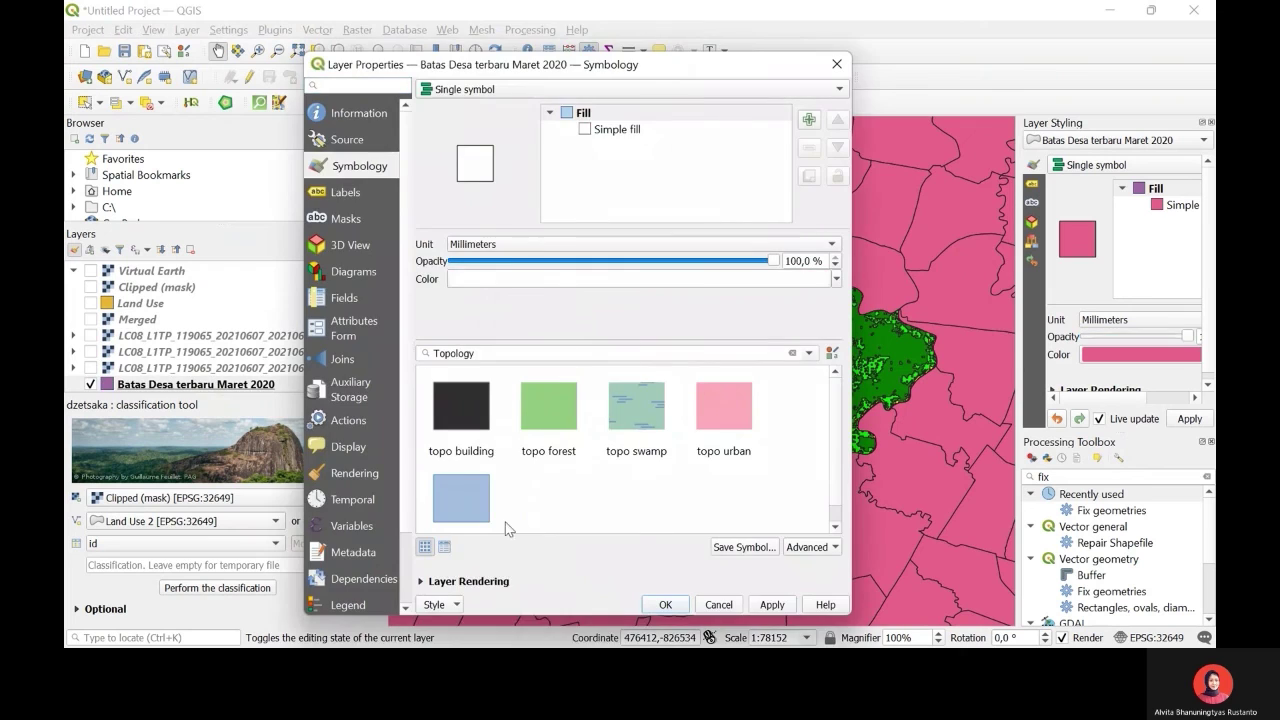
left_click(664, 605)
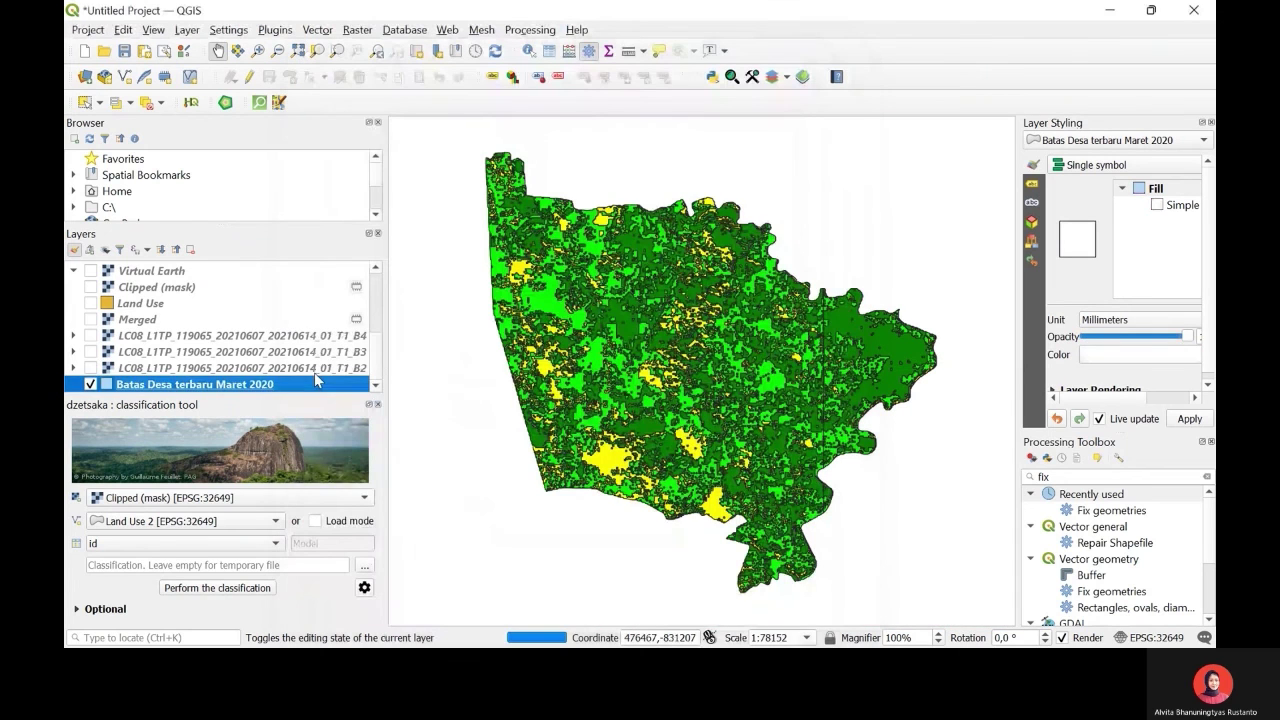
Make the Clipped layer active and close Layer Styling and the Processing Toolbox to enlarge the map canvas
scroll(238, 281, "up", 5)
left_click(238, 275)
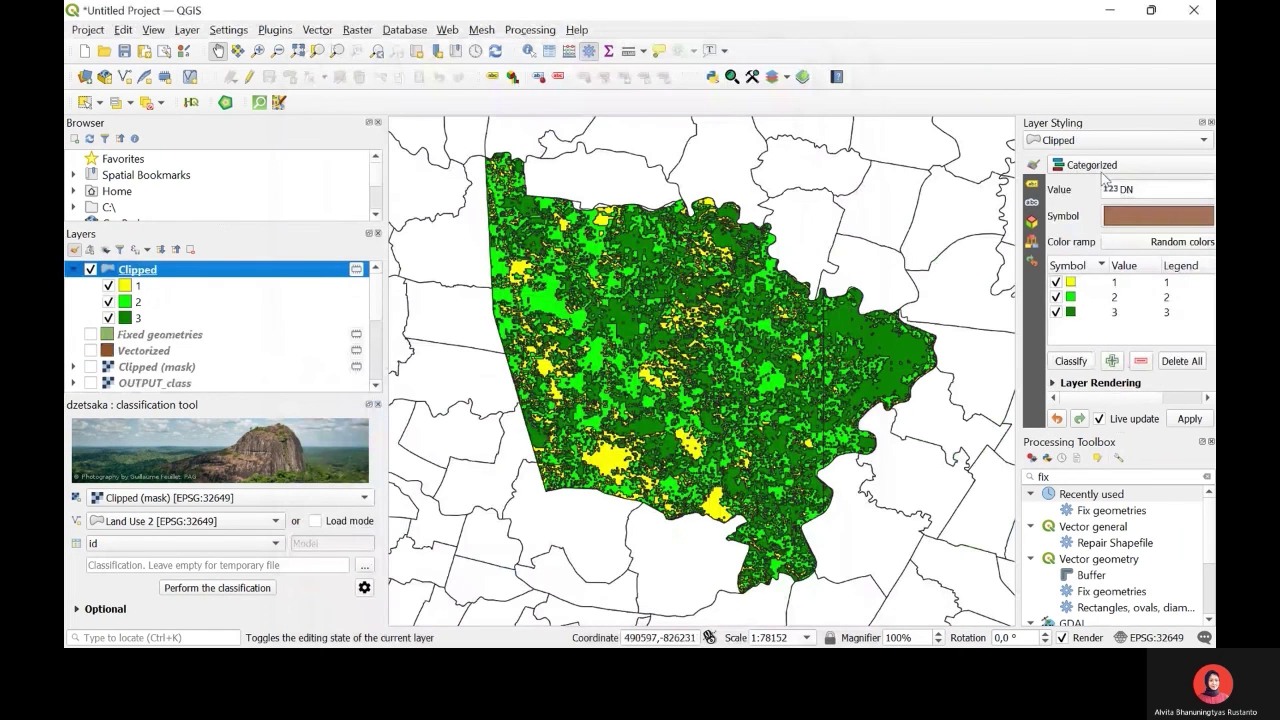
left_click(1210, 122)
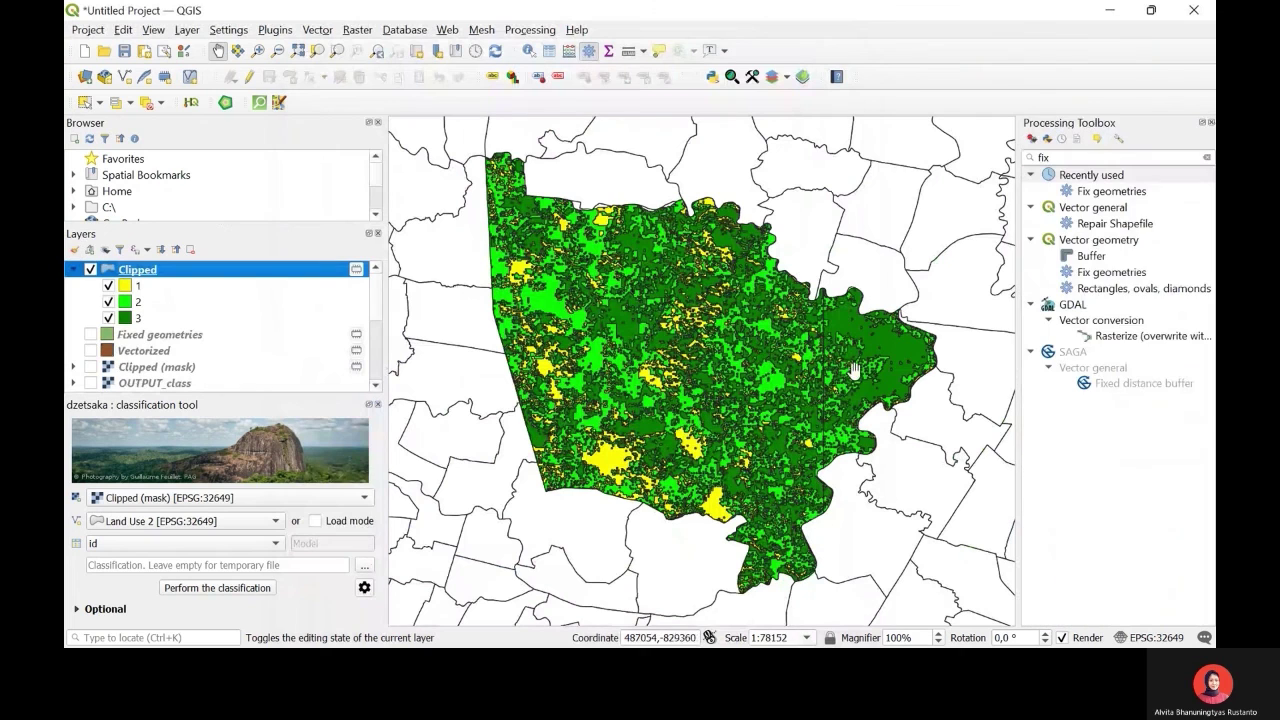
left_click(1210, 122)
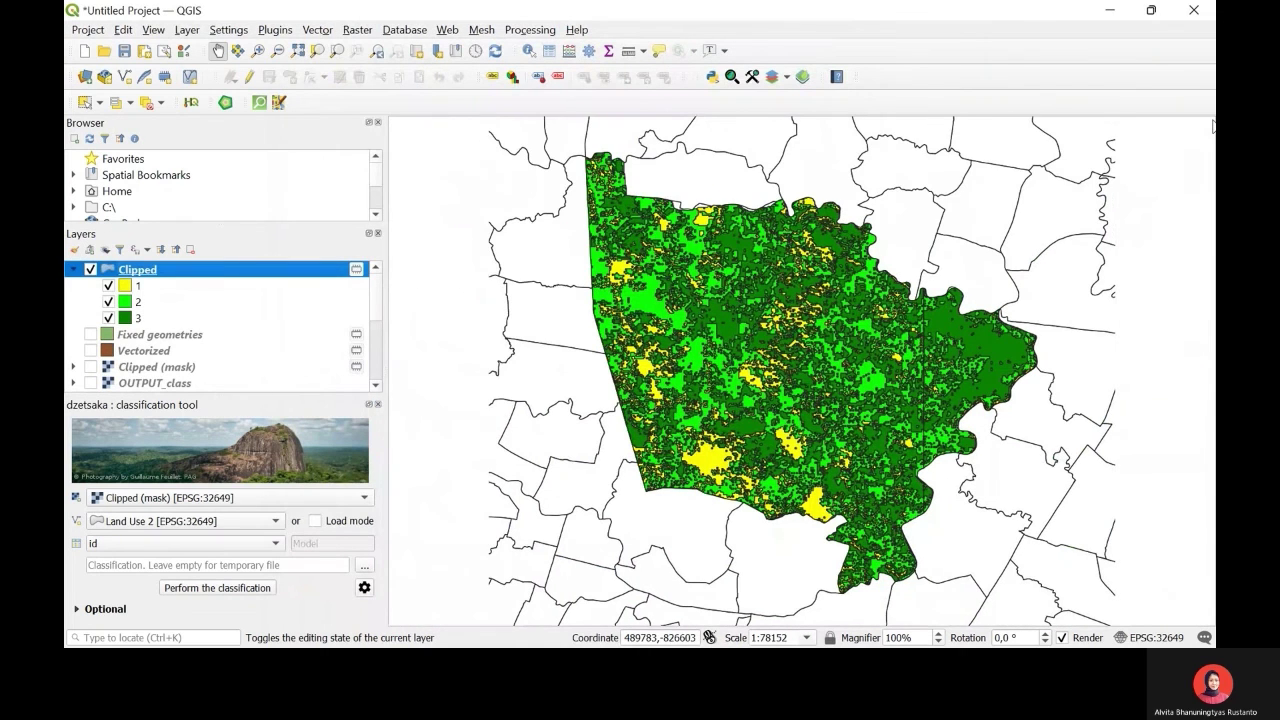